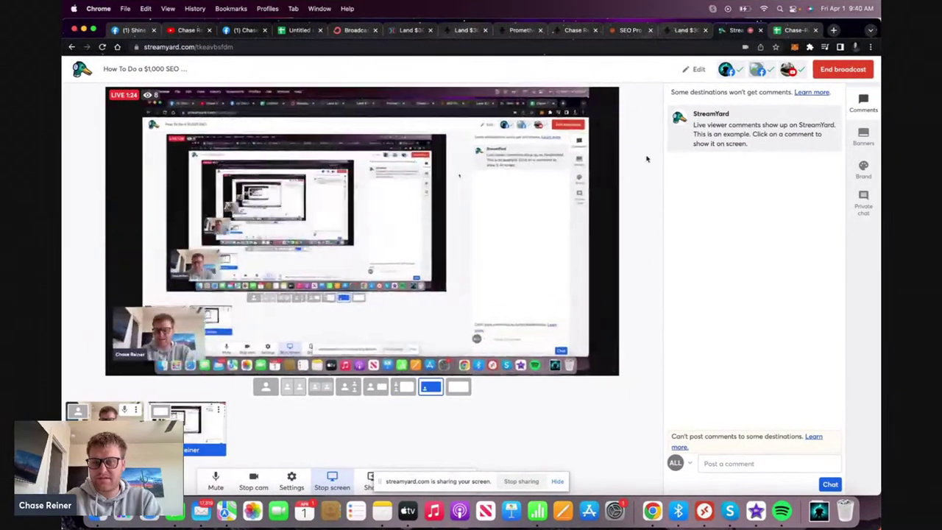
Bring up the filled-out paid SEO audit checklist, hide the screen-sharing notice, and select question 2 about Google Analytics and Search Console access
click(801, 30)
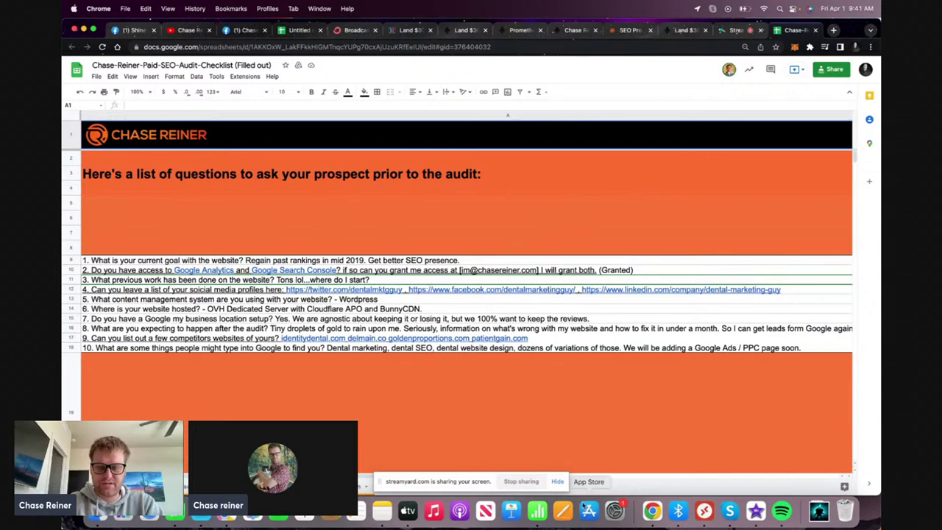
click(557, 482)
click(557, 482)
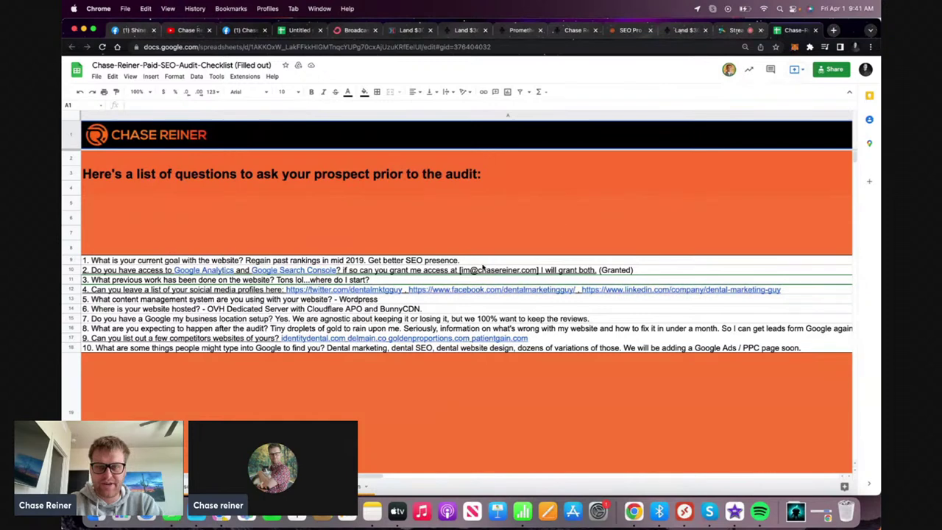
click(511, 273)
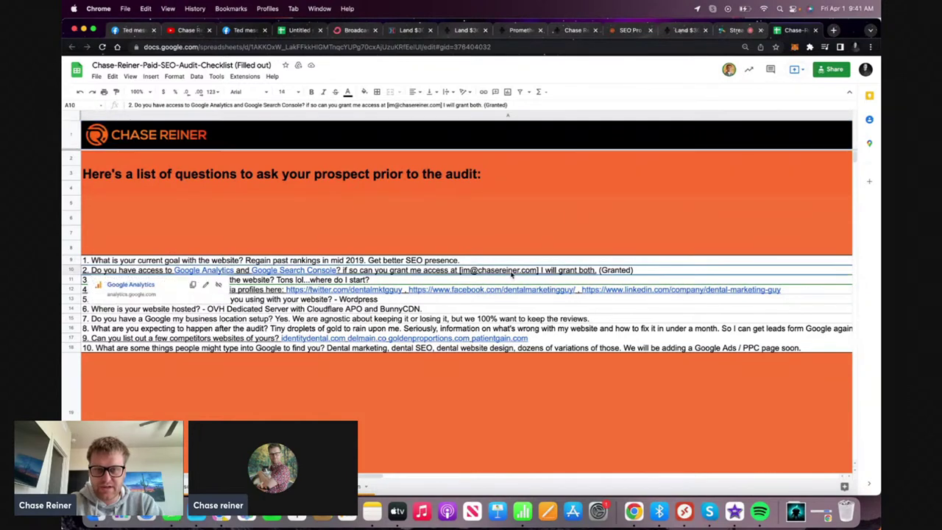
Search the web for "google search console" in a new tab, open its site, and start the console
click(834, 31)
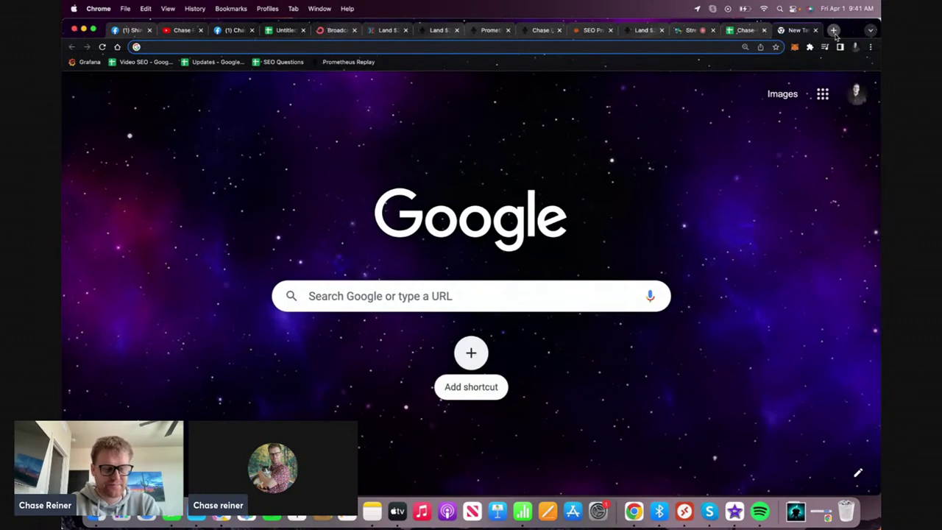
text(google search console)
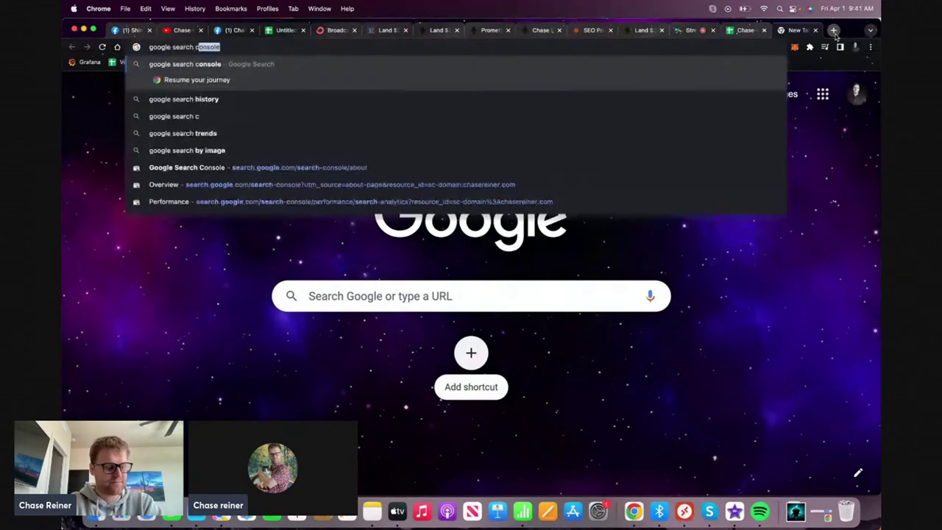
key(Return)
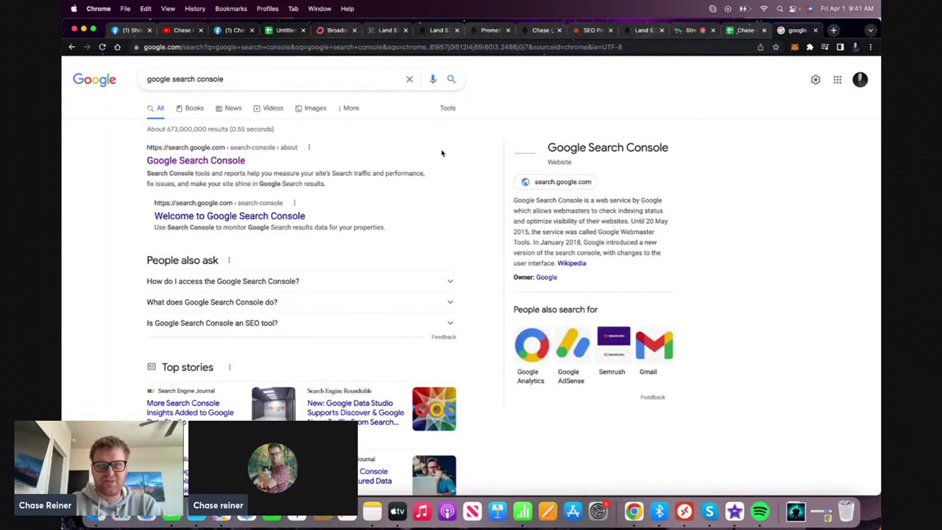
click(207, 162)
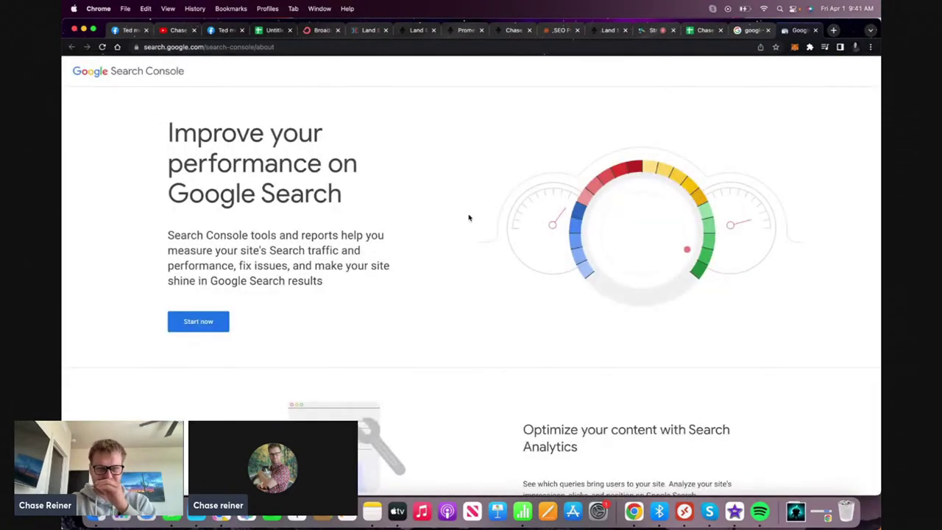
click(209, 331)
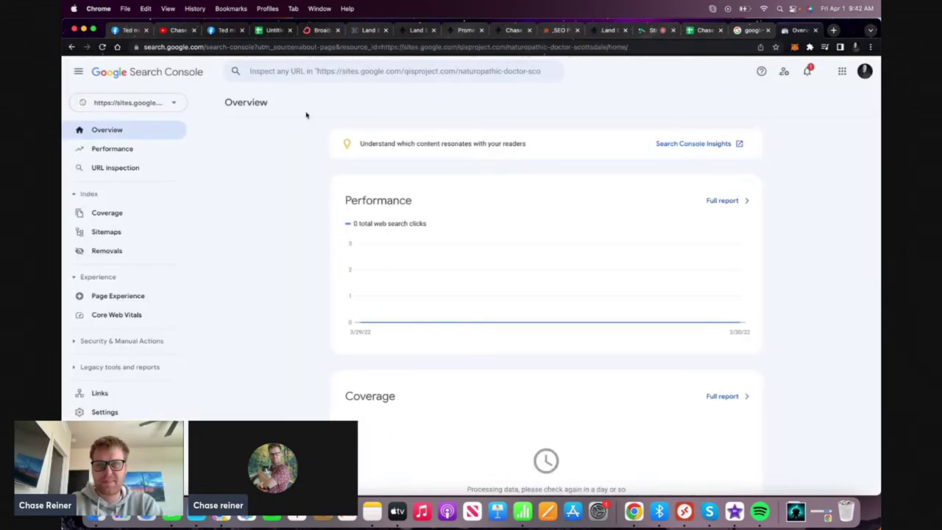
Switch to the consultant's own domain property, try to find a property matching "den", and clear the search
click(128, 103)
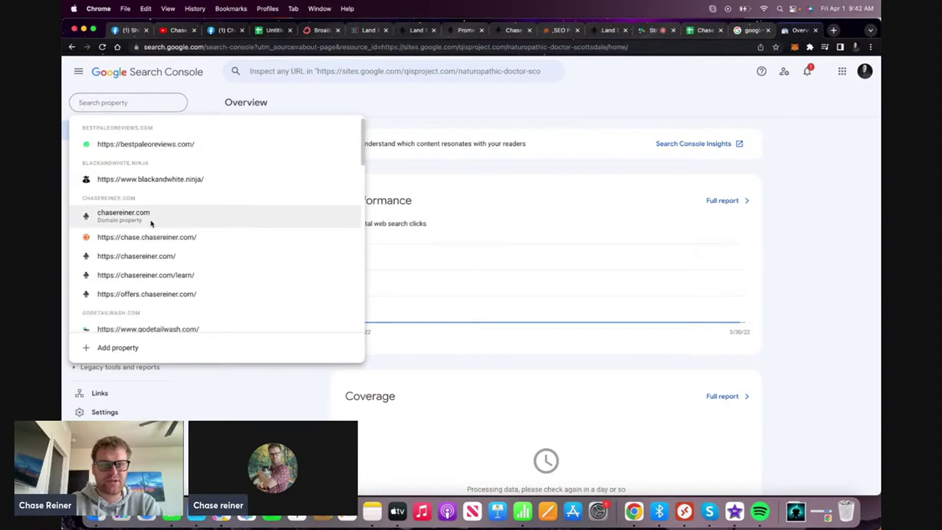
click(133, 215)
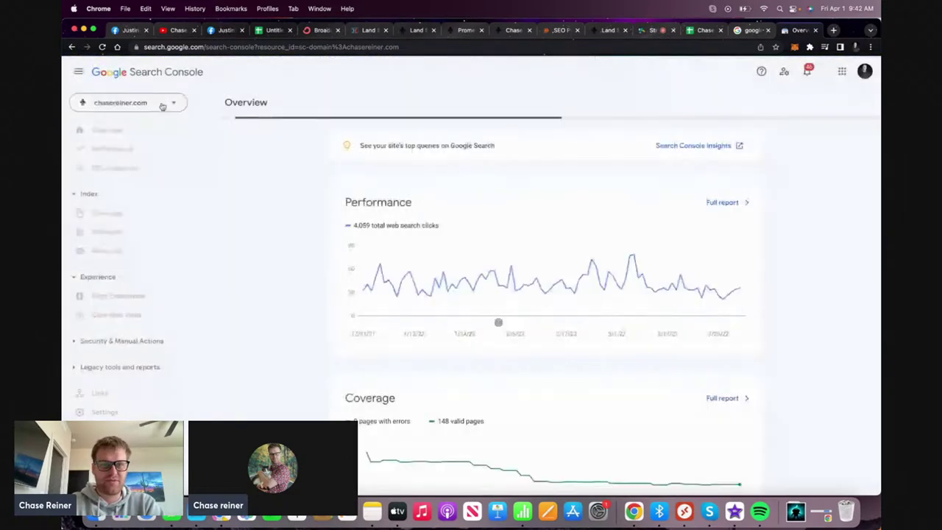
click(163, 106)
click(164, 114)
click(165, 113)
text(de)
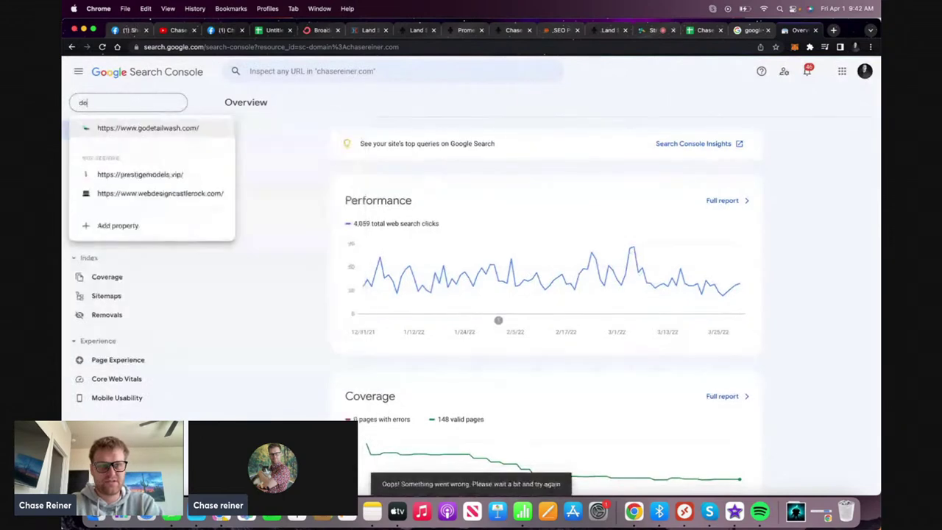
text(n)
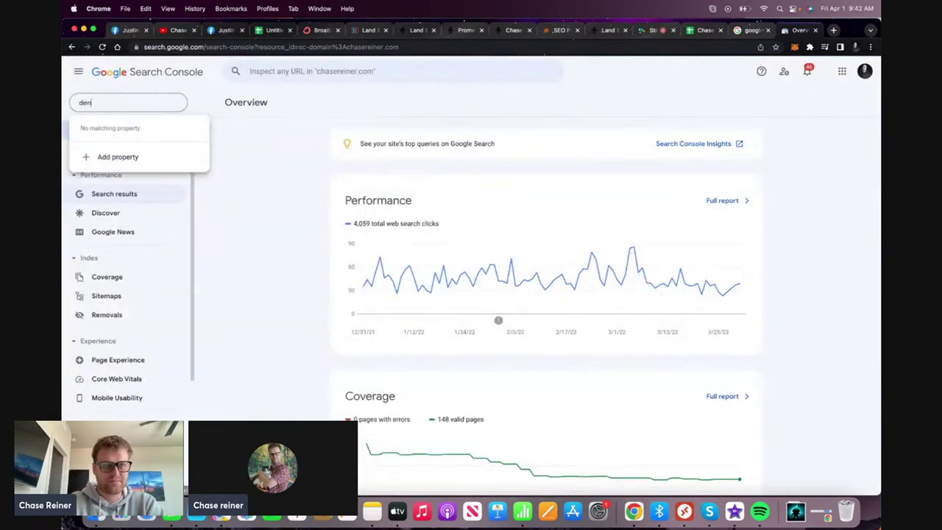
key(BackSpace)
key(BackSpace)
key(BackSpace)
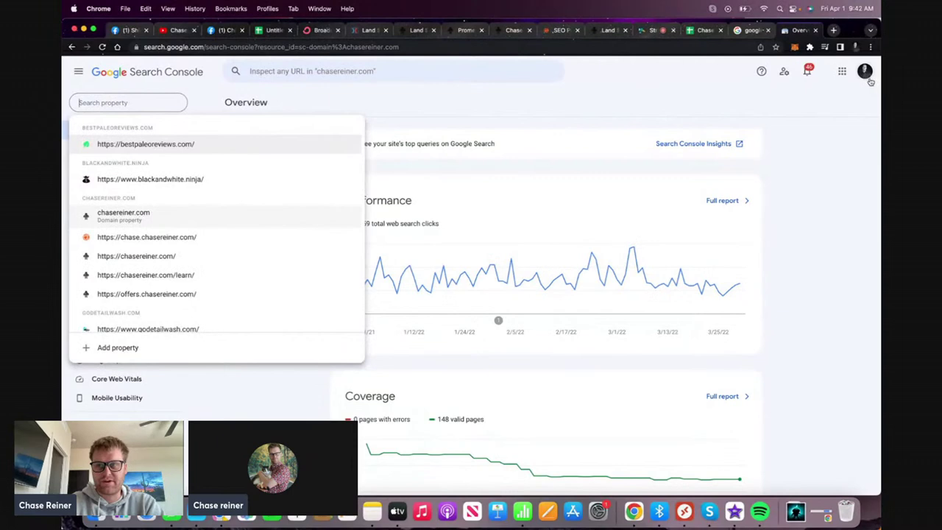
Switch Search Console to the Google account granted client access and open the dentalmarketingguy.com property found with "de"
click(866, 73)
click(750, 247)
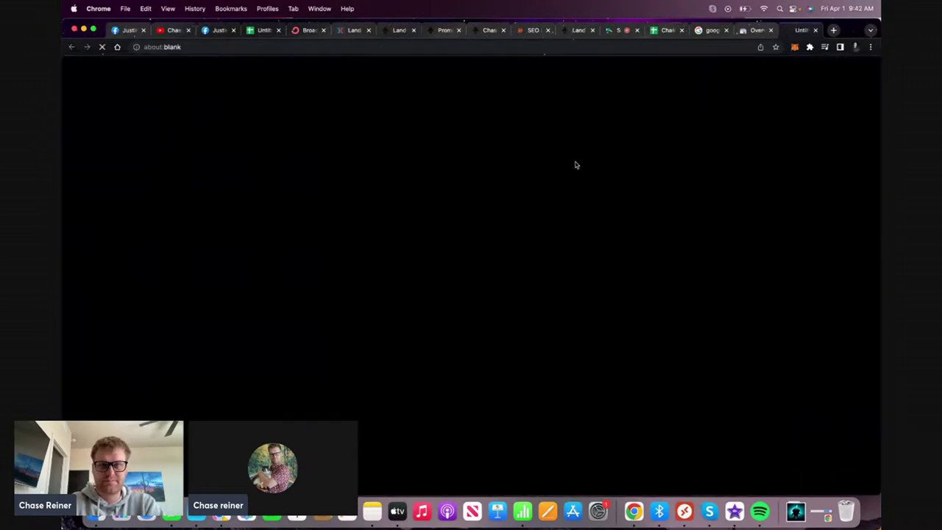
click(135, 108)
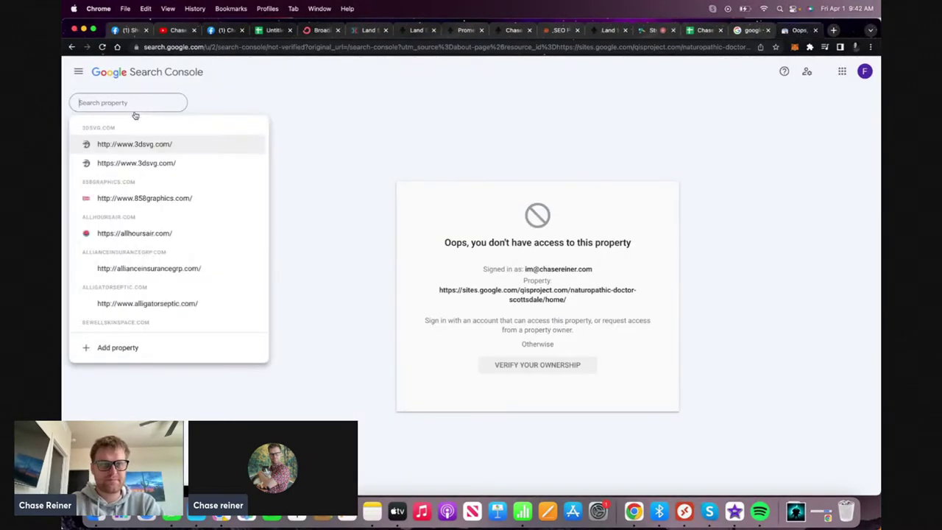
text(de)
click(130, 150)
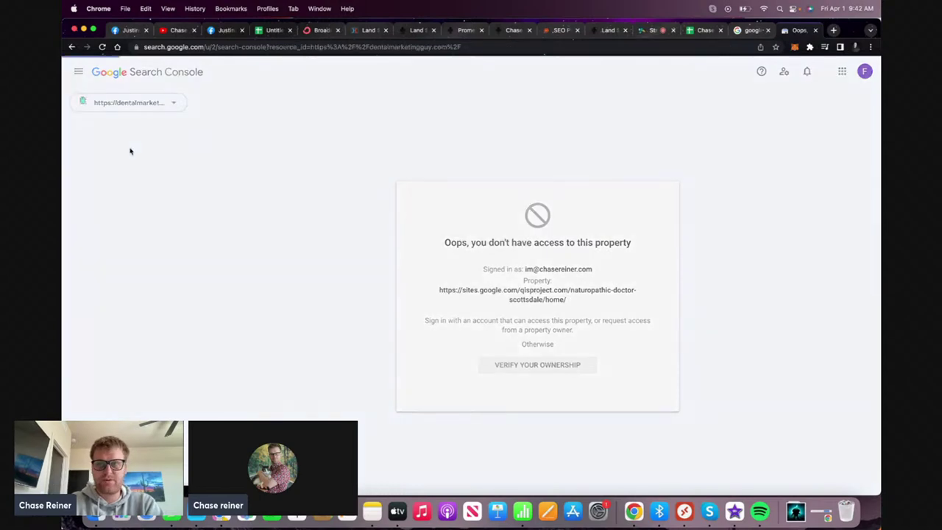
Load Google Analytics in place of the web search results and close the unneeded SEO browser tab
click(748, 30)
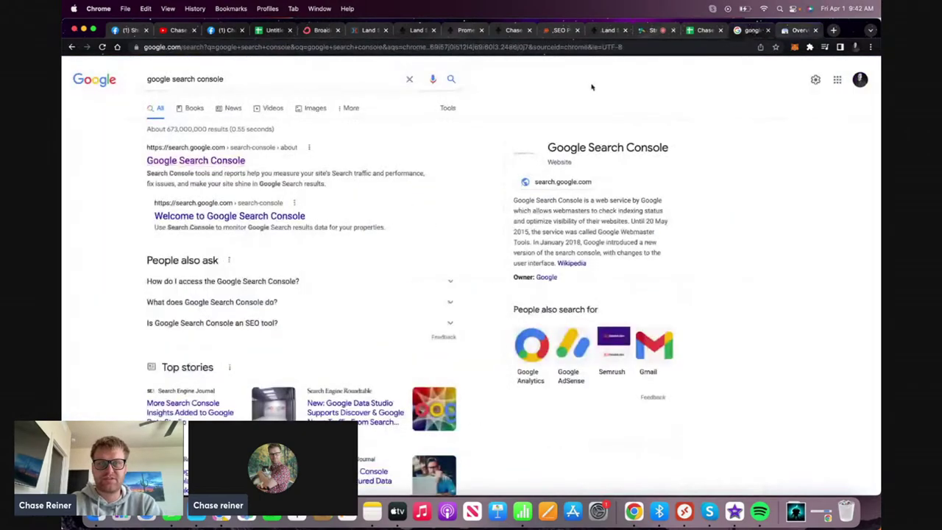
click(590, 49)
text(a)
key(Return)
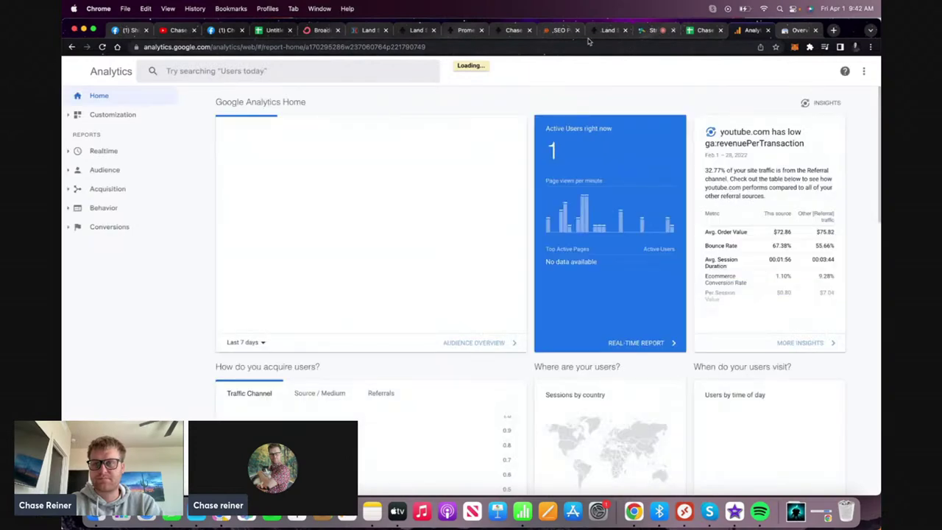
click(577, 31)
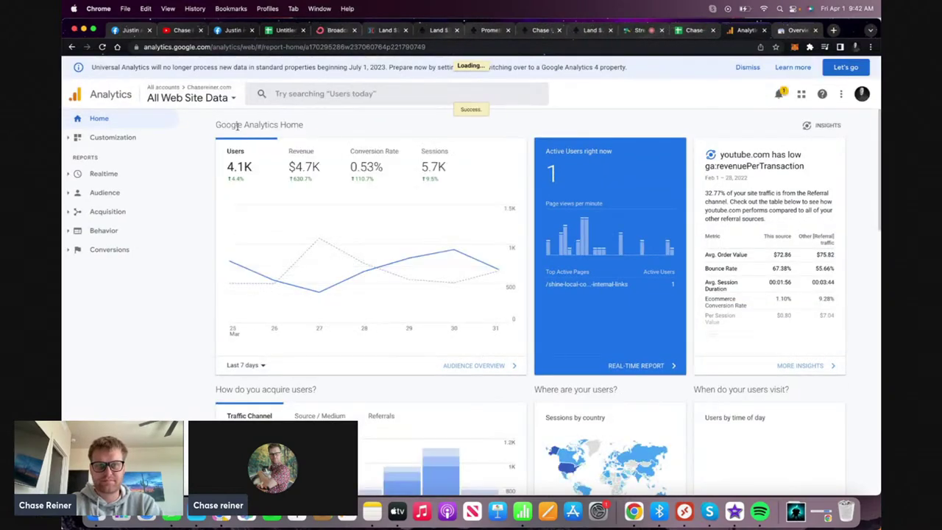
Close the Analytics property picker without choosing anything and switch Analytics to the Google account granted client access
click(209, 91)
click(536, 117)
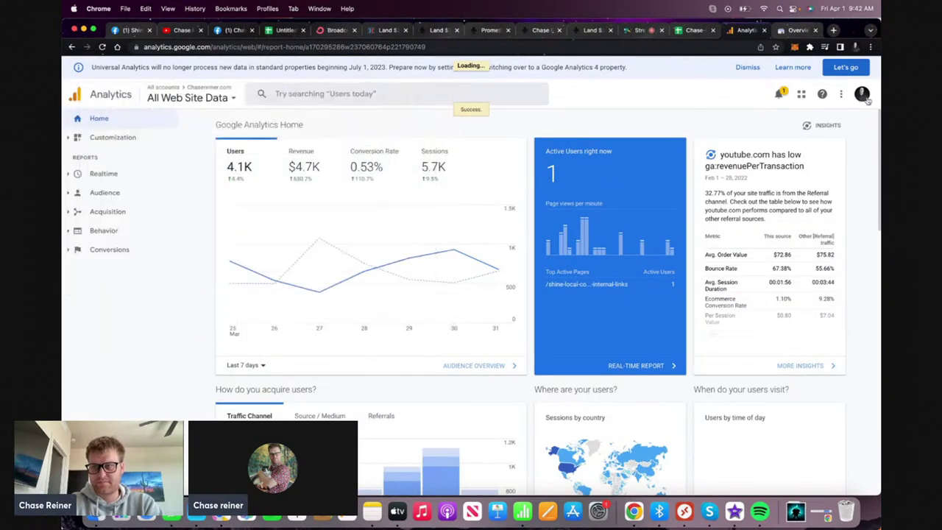
click(862, 94)
click(755, 170)
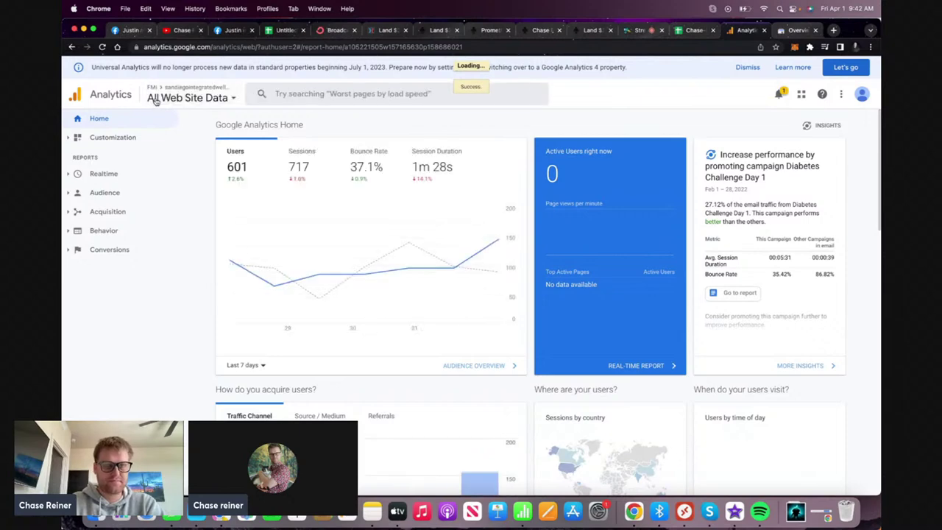
Search the Analytics accounts for "dental" and open the dentalmarketingguy.com property
click(205, 101)
click(279, 97)
text(dental)
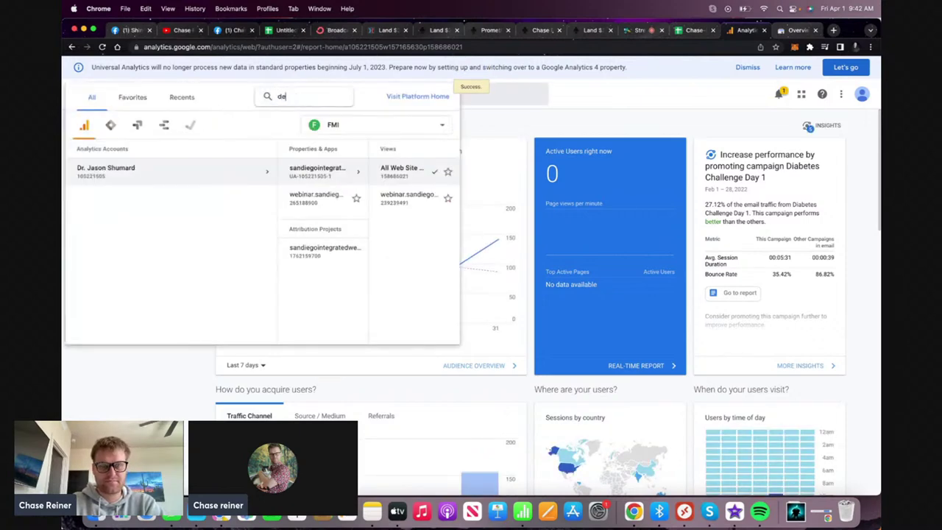
click(237, 170)
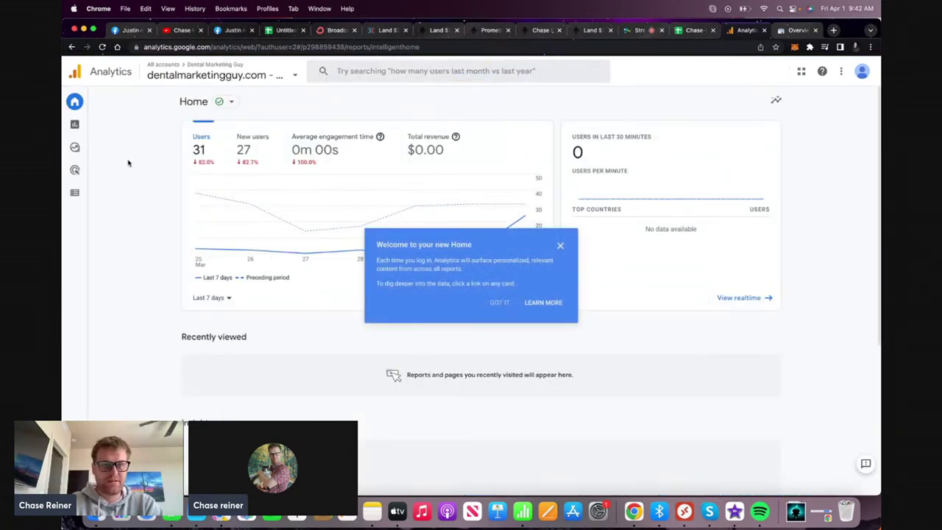
Open the property's reports, dismiss the welcome message, and view the Acquisition overview followed by the Traffic acquisition report
mouse_move(78, 147)
click(99, 129)
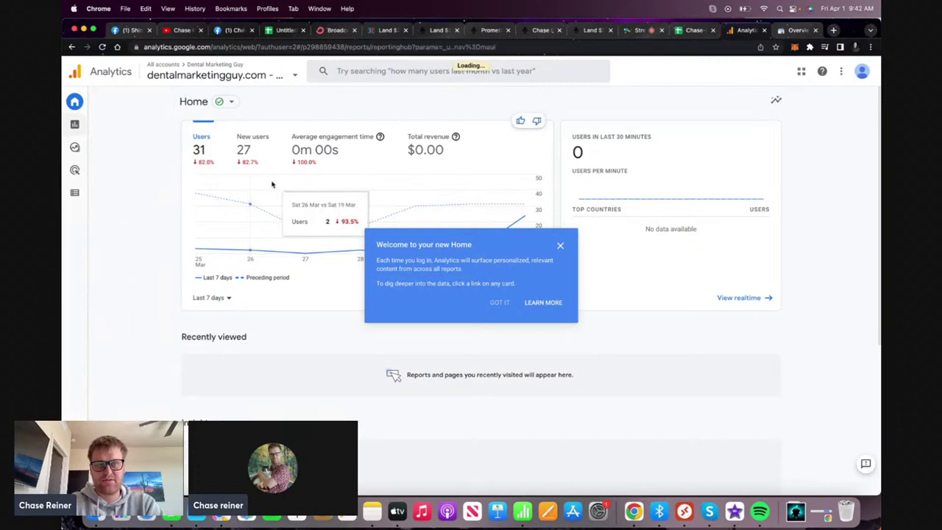
click(559, 247)
click(165, 157)
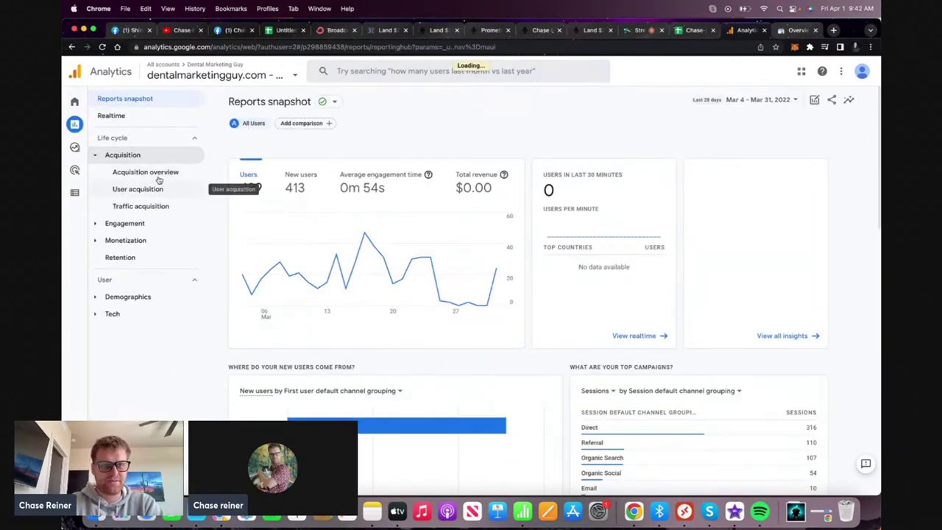
click(158, 176)
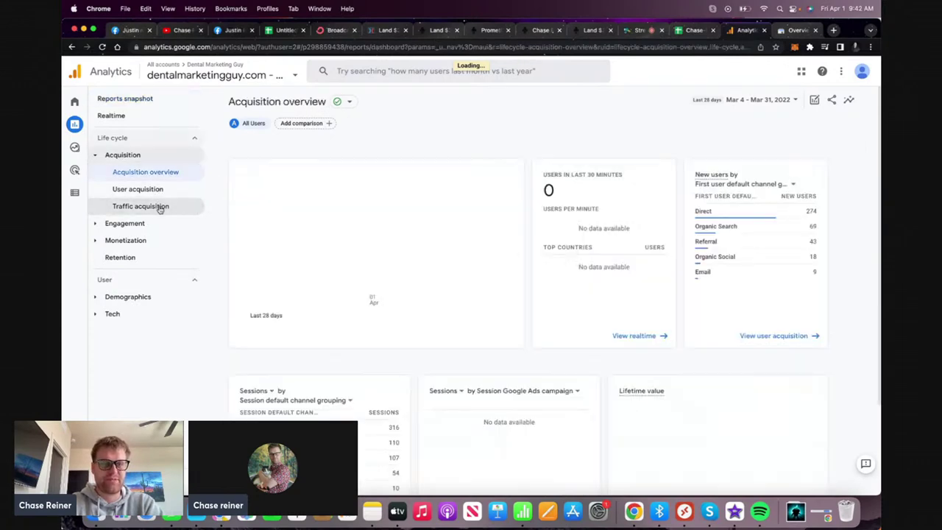
click(160, 208)
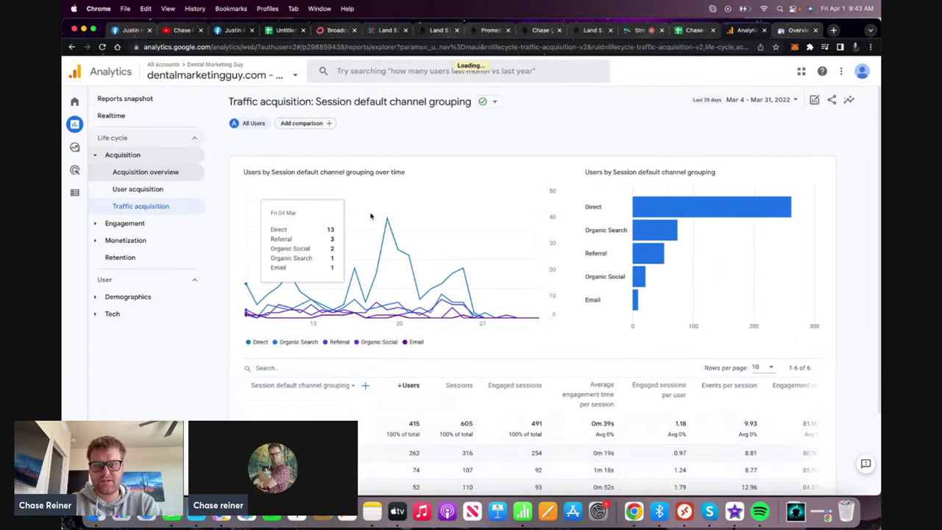
Return to the Acquisition overview and examine its user and session channel cards
key(super+bracketleft)
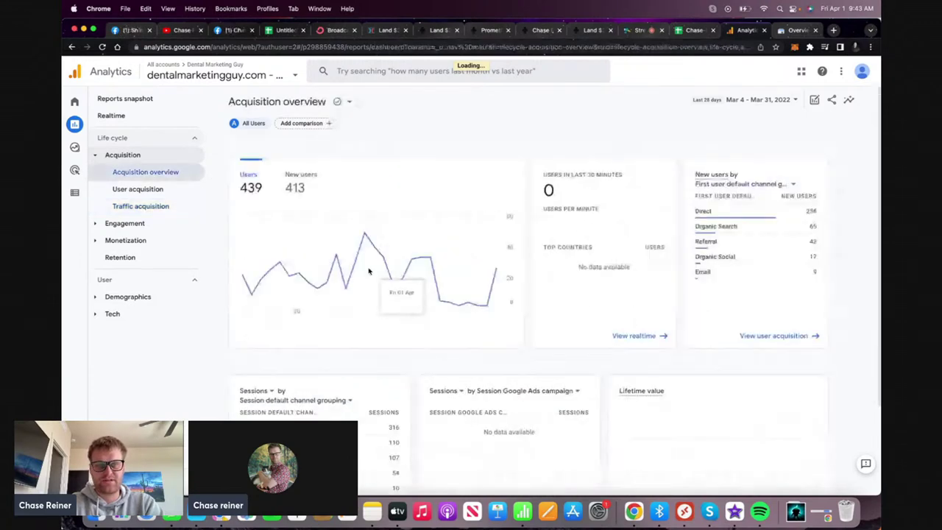
scroll(369, 272, down, 4)
scroll(295, 243, up, 2)
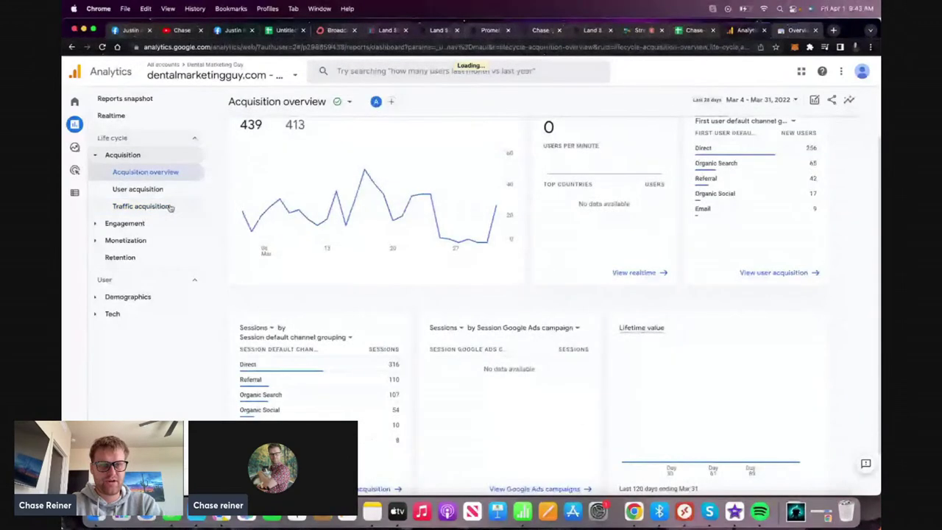
View the Engagement overview, then open Pages and screens and examine the charts and table of views by page title
click(136, 223)
click(148, 241)
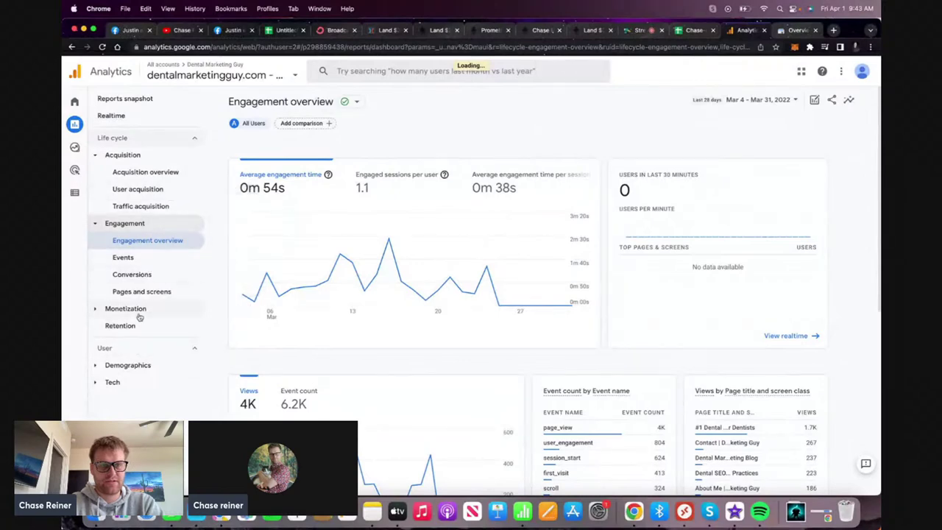
click(144, 291)
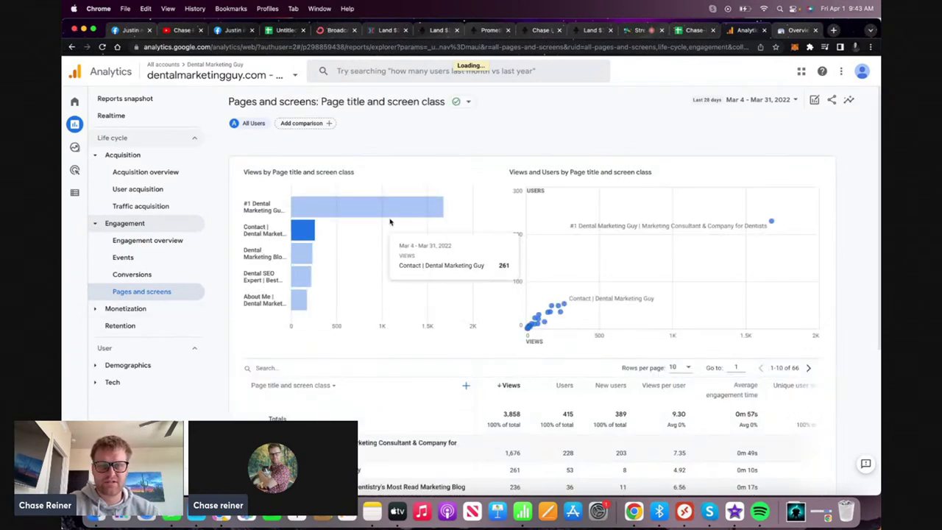
scroll(390, 221, down, 2)
scroll(390, 221, down, 3)
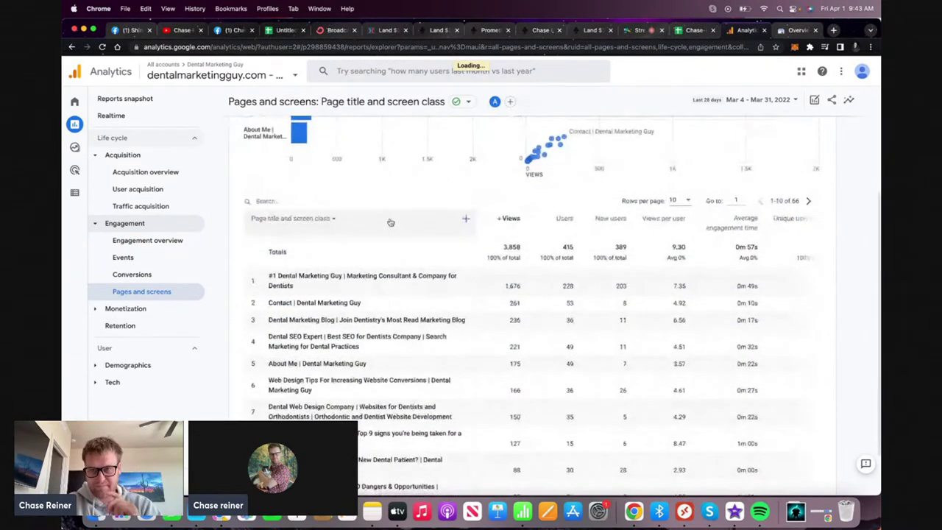
scroll(391, 222, down, 1)
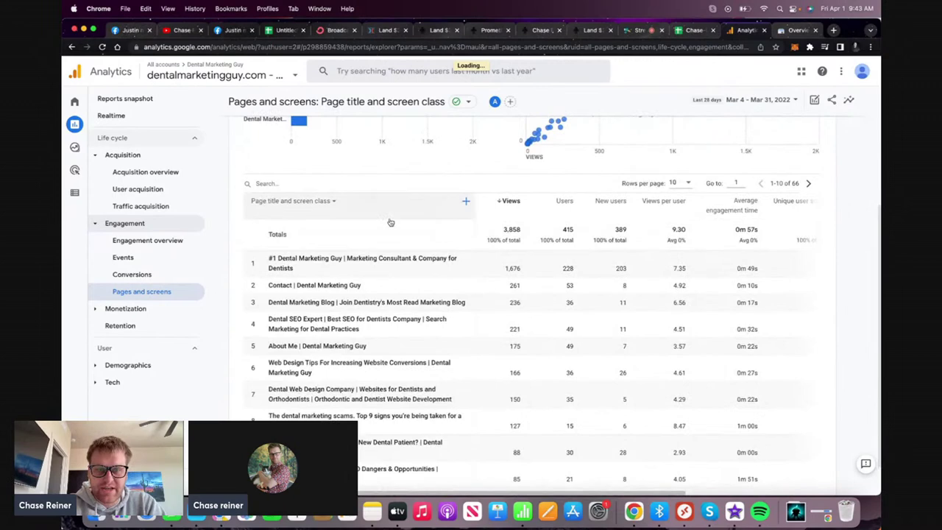
scroll(390, 221, up, 5)
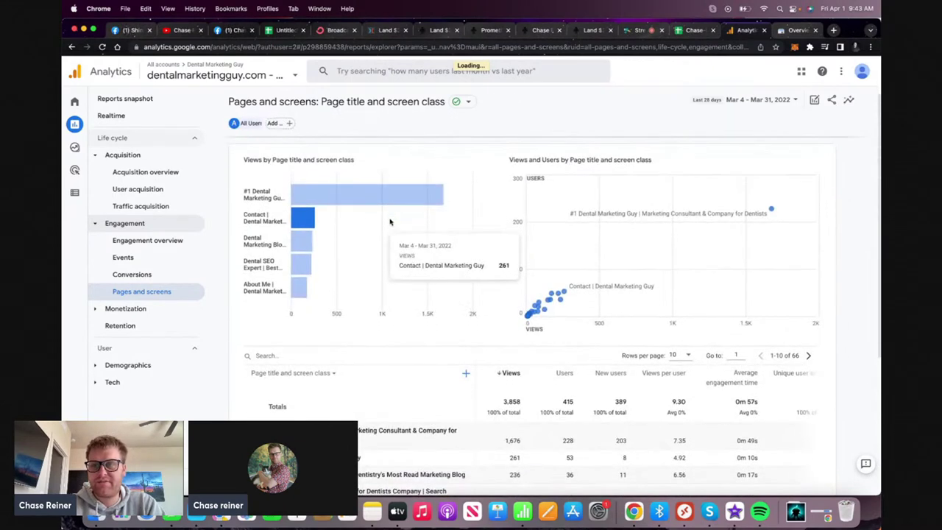
scroll(571, 243, down, 3)
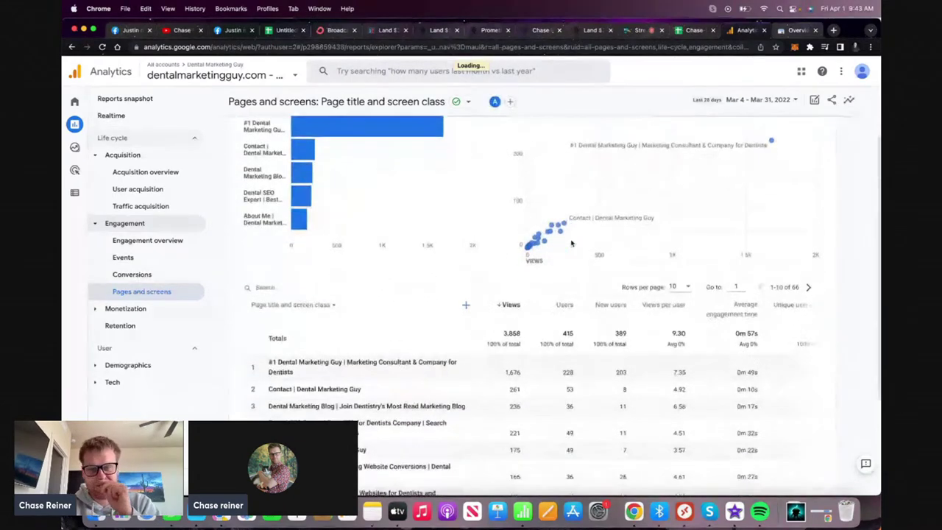
Examine the Pages and screens table and its user, engagement time and scroll metrics for each page title
scroll(572, 243, down, 2)
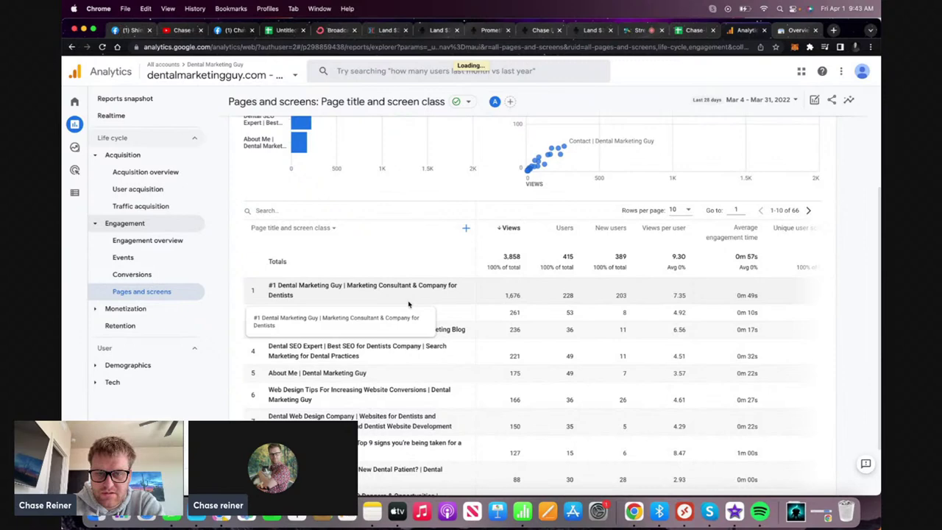
scroll(412, 300, right, 2)
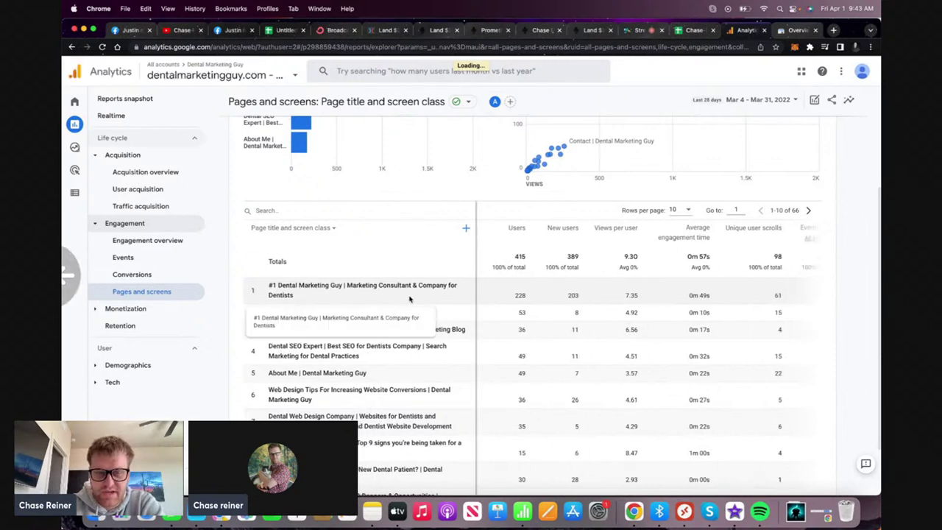
scroll(521, 306, left, 6)
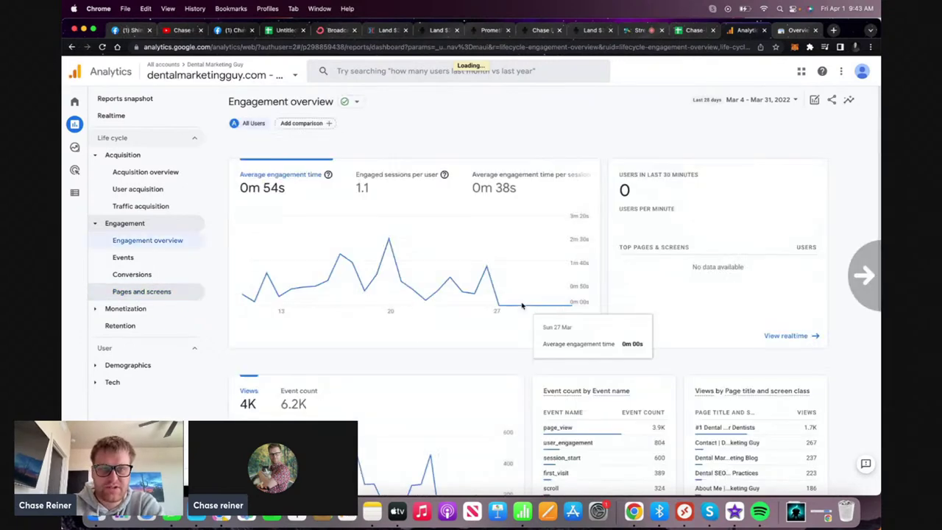
scroll(497, 311, right, 5)
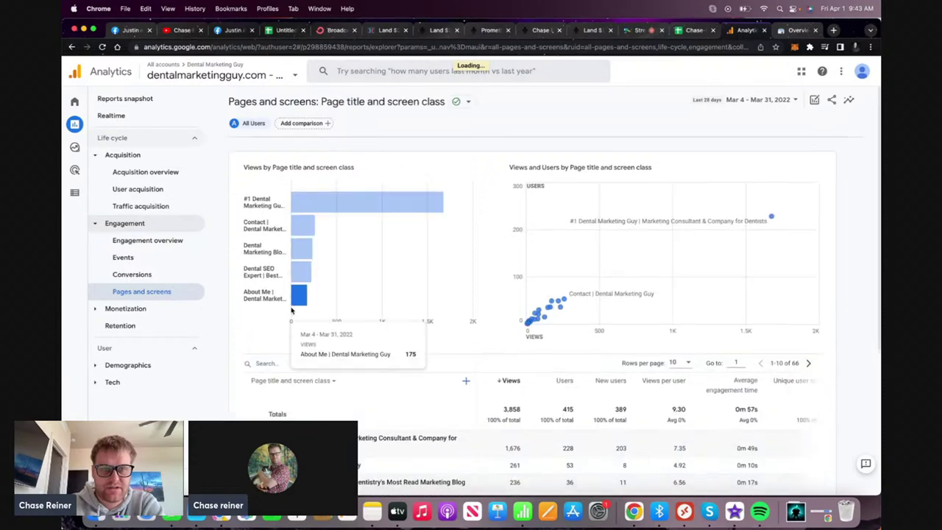
scroll(291, 310, down, 2)
scroll(292, 310, down, 2)
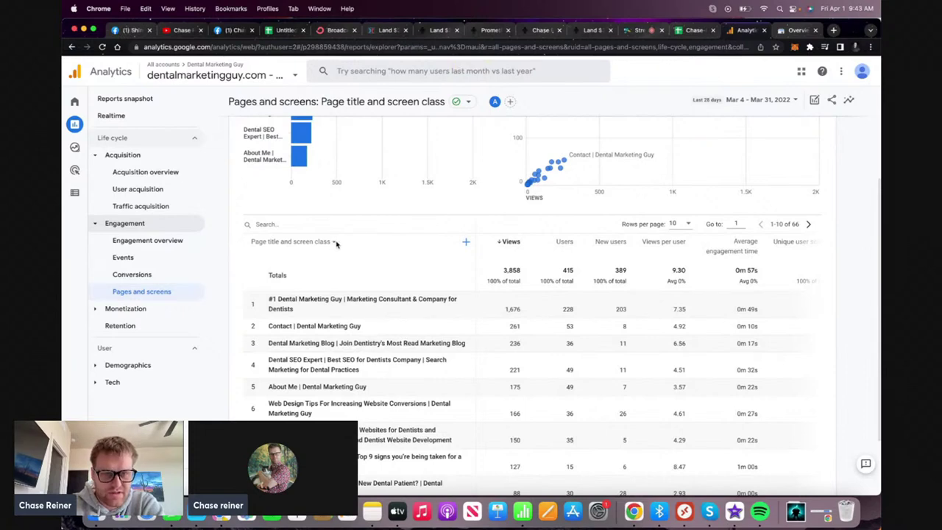
Check the table's available page dimensions and review the columns through Event count, Conversions and Total revenue
click(335, 243)
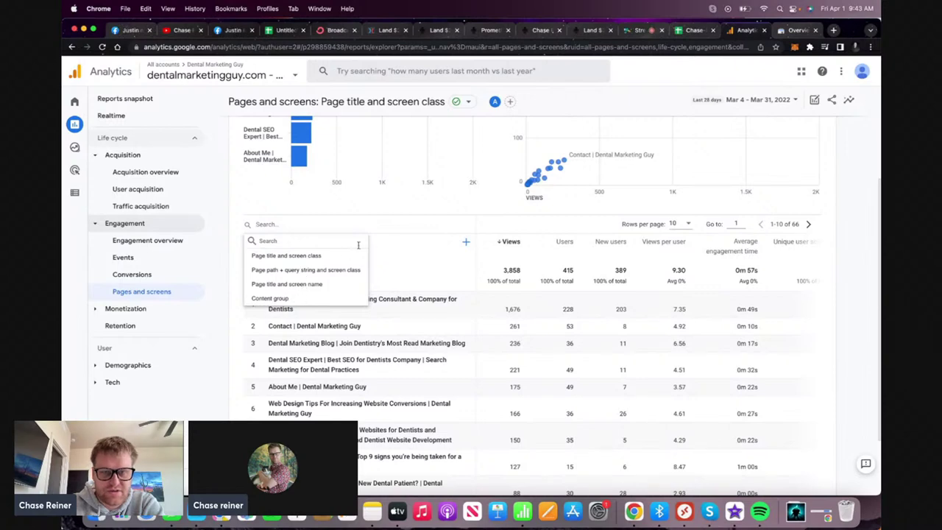
click(390, 225)
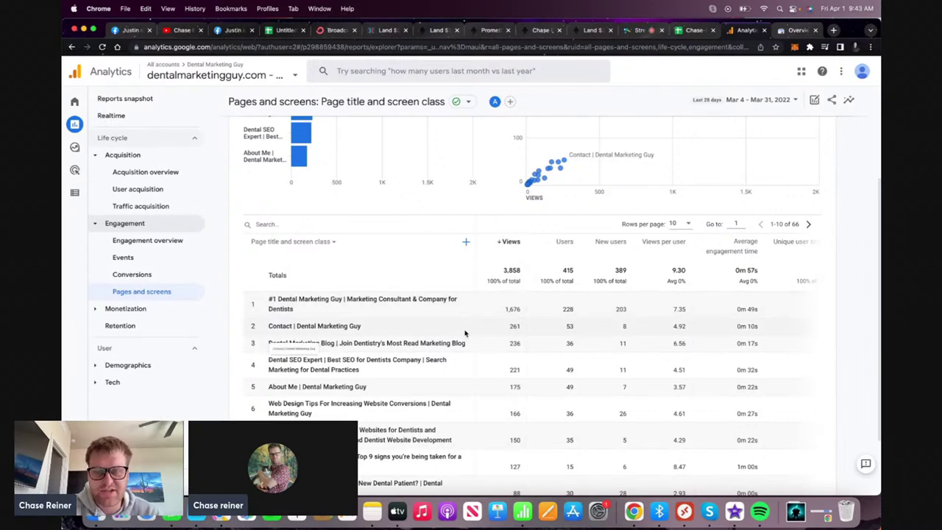
scroll(465, 333, down, 1)
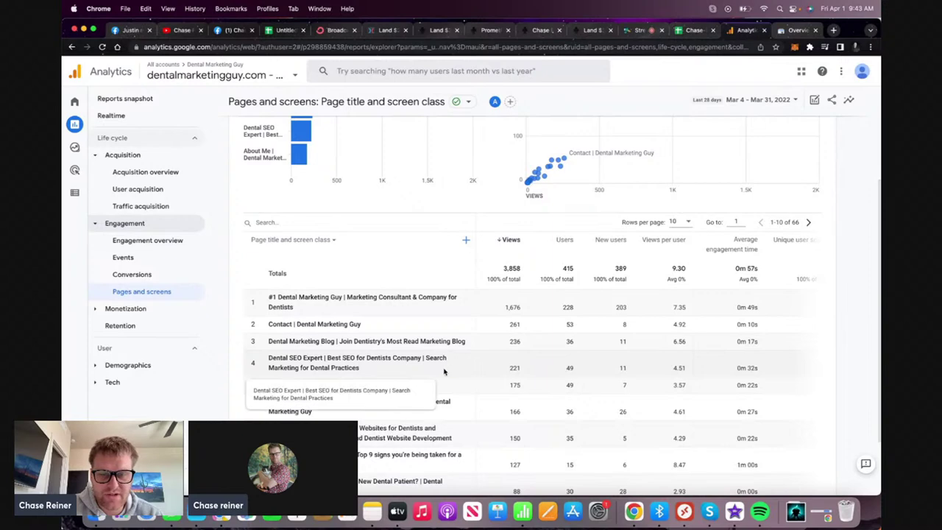
scroll(444, 368, right, 2)
scroll(545, 366, right, 3)
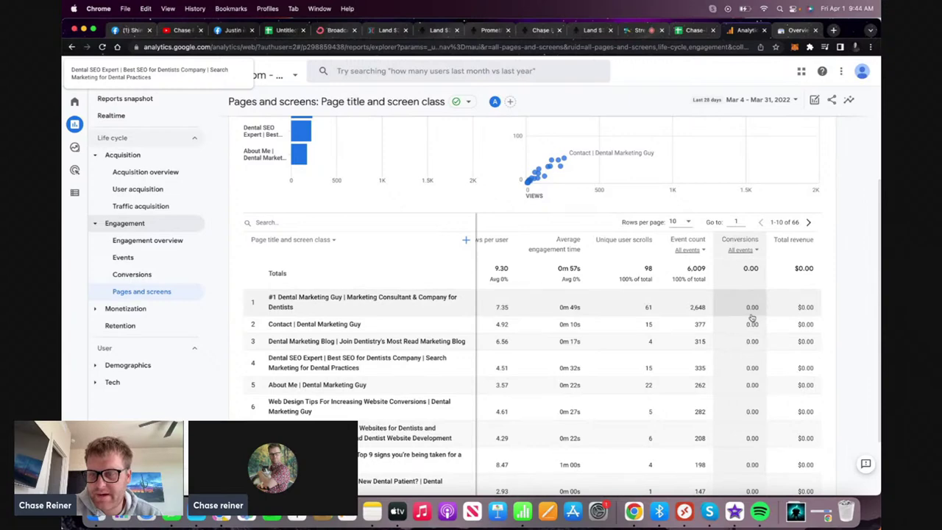
scroll(752, 318, left, 5)
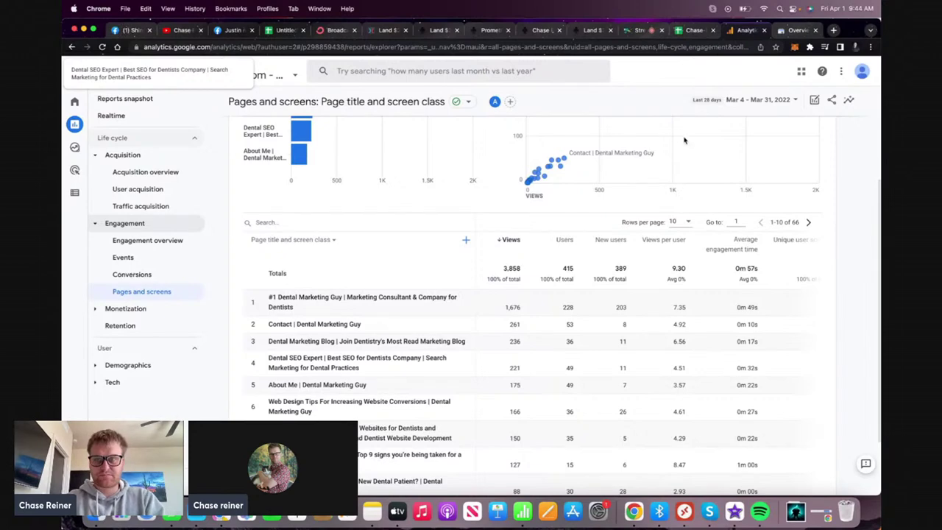
Switch to the SEO audit checklist spreadsheet, open its On Page SEO sheet and search for "goal"
click(694, 30)
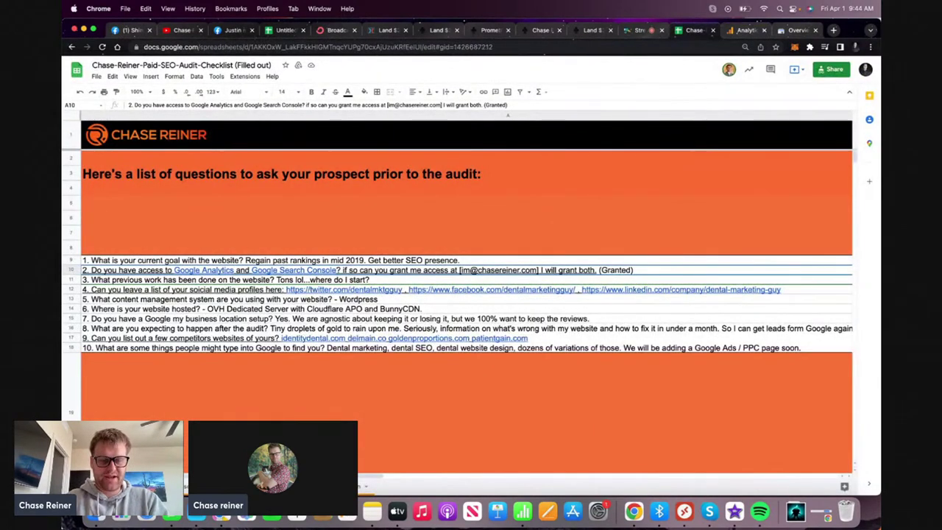
key(alt+Down)
scroll(457, 294, down, 5)
key(super+f)
text(goal)
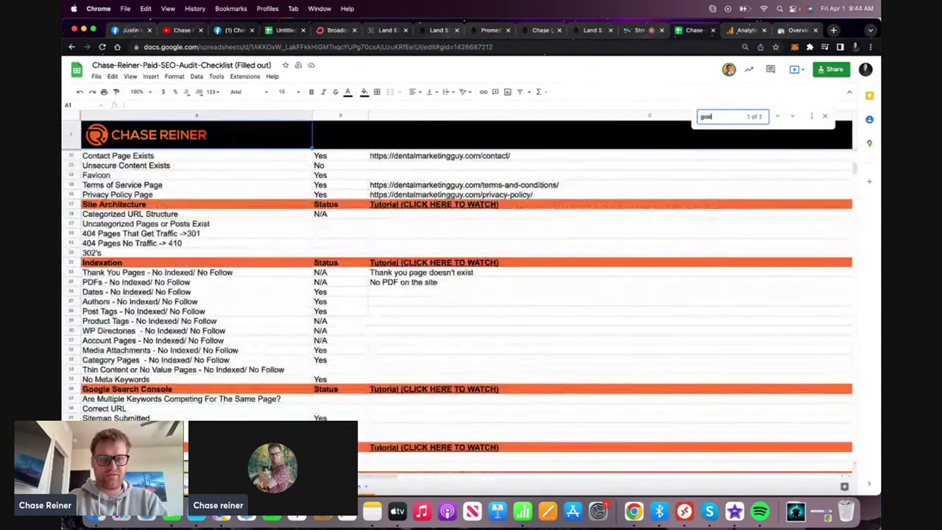
Mark the Google Analytics "Goals Set Up?" status with x, and replace it with the mark that colours the cell red
click(324, 389)
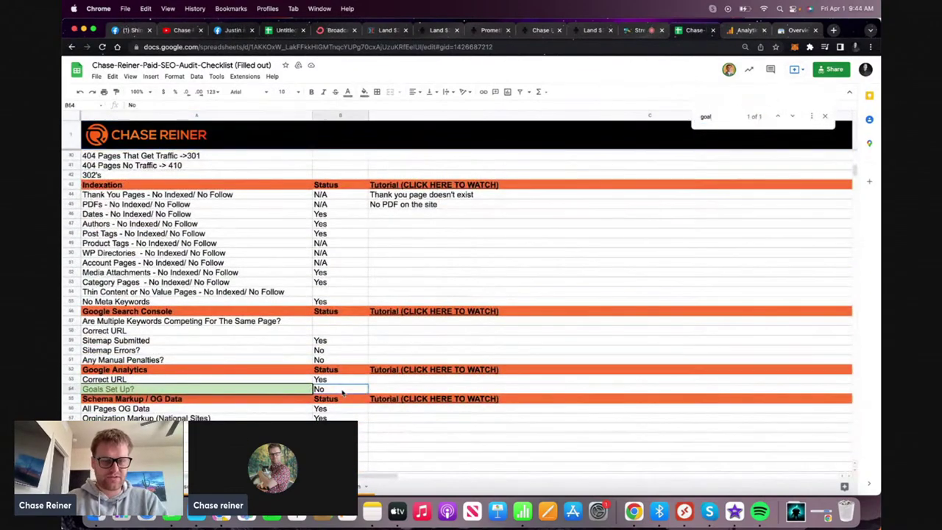
scroll(355, 296, up, 15)
scroll(355, 296, down, 3)
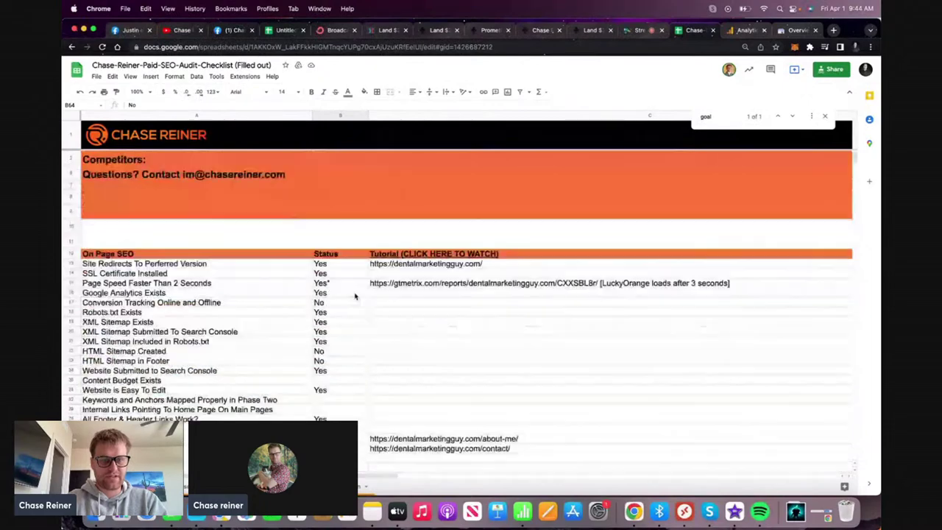
scroll(355, 296, down, 4)
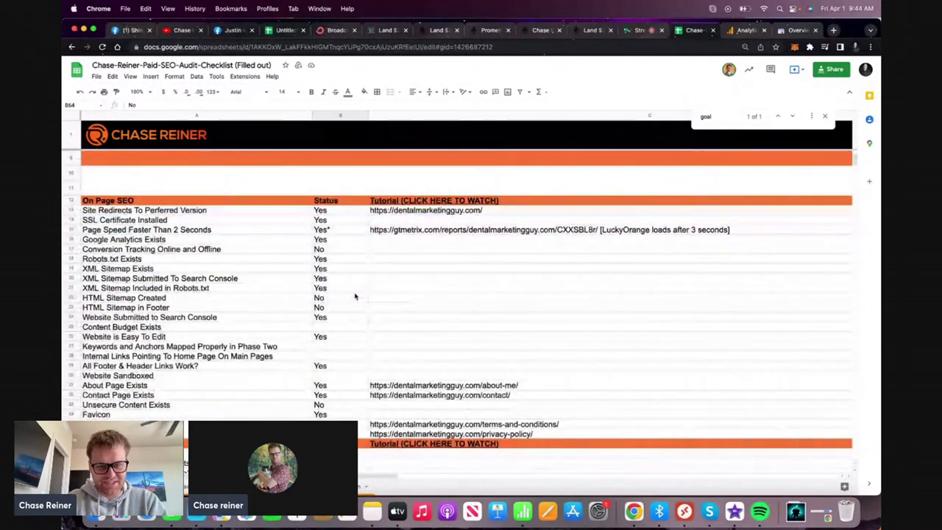
scroll(355, 296, up, 2)
scroll(355, 296, down, 10)
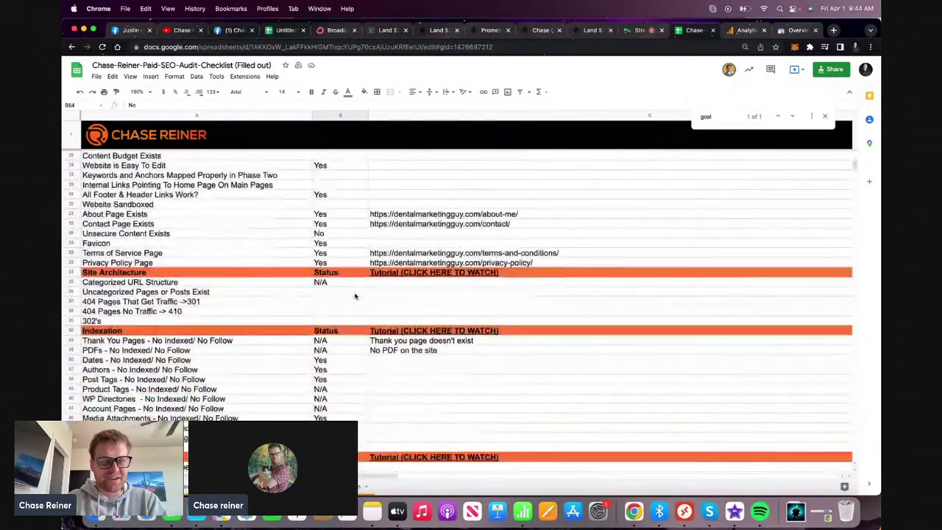
text(x)
key(Return)
click(339, 369)
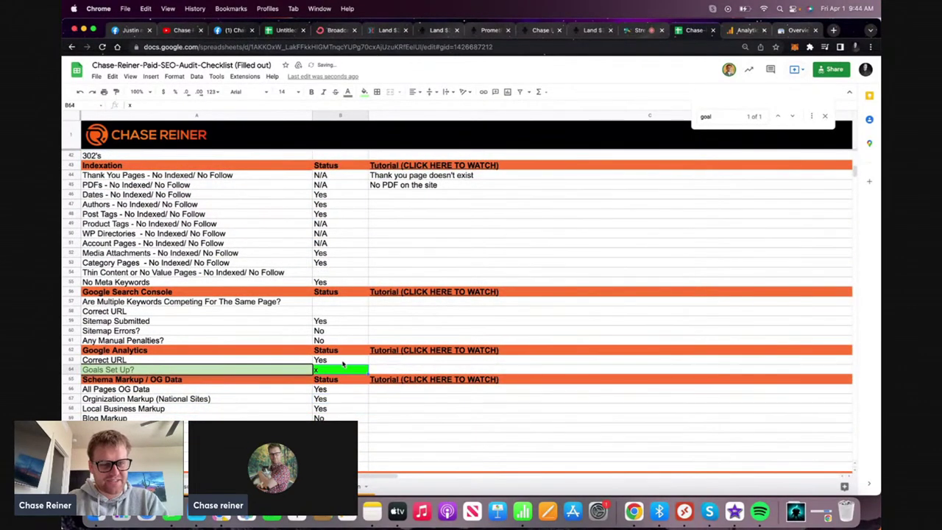
key(Delete)
click(331, 397)
click(346, 361)
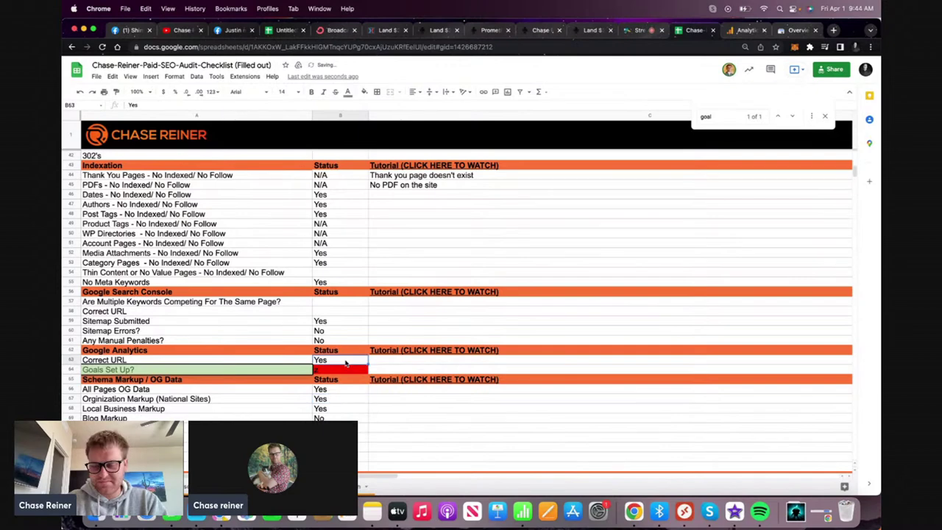
Go back to the On Page SEO section and select the site URL beside Site Redirects To Perferred Version
scroll(401, 332, up, 10)
click(401, 369)
scroll(401, 364, down, 2)
click(409, 250)
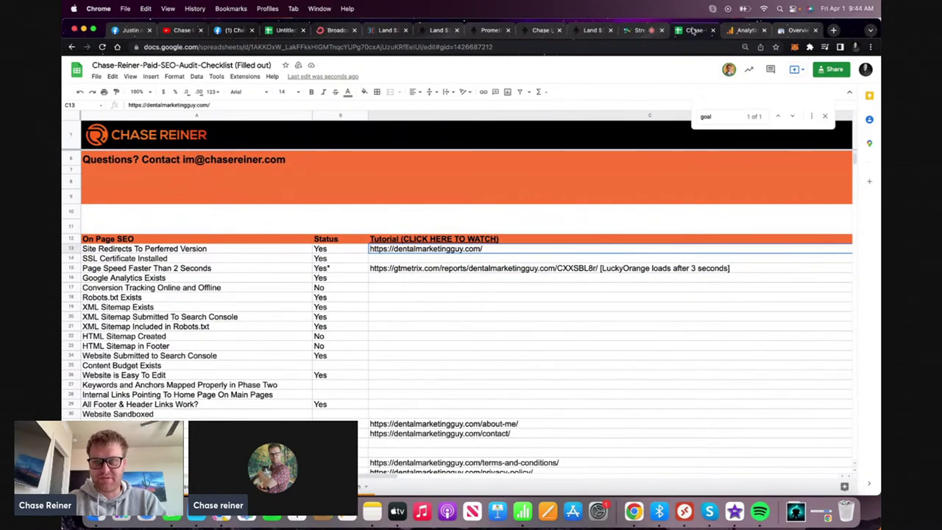
Load dentalmarketingguy.com in place of the Analytics report and copy its address
click(745, 31)
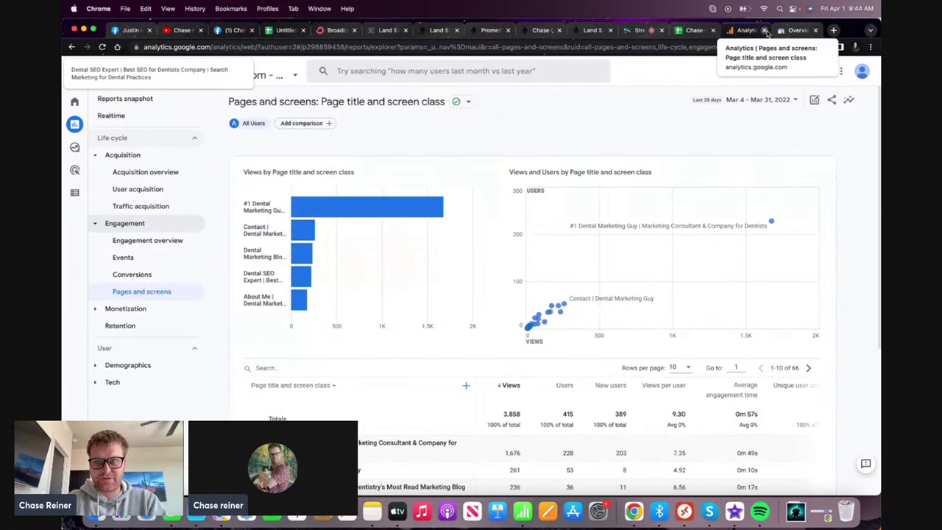
key(super+l)
text(den)
key(Return)
key(super+l)
key(super+c)
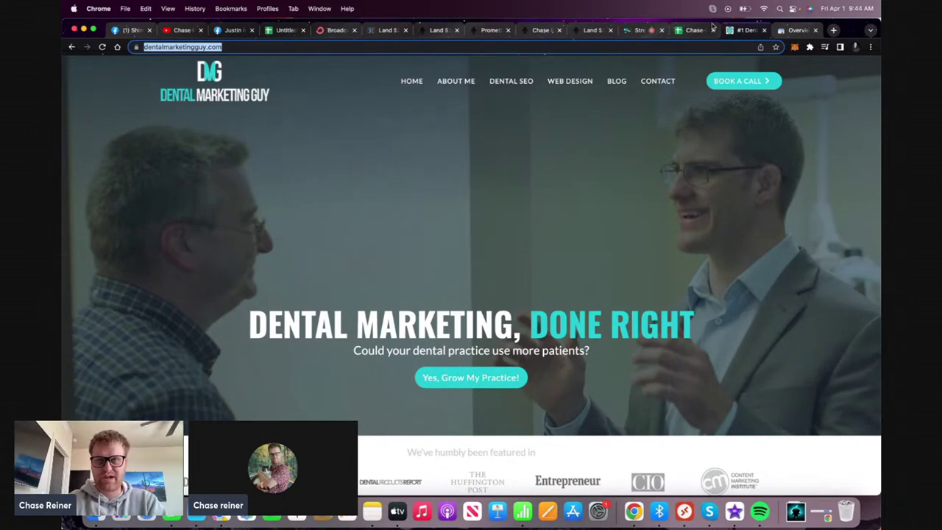
Open shineranker.com in a new browser tab and enter the Shine Ranker dashboard
click(808, 32)
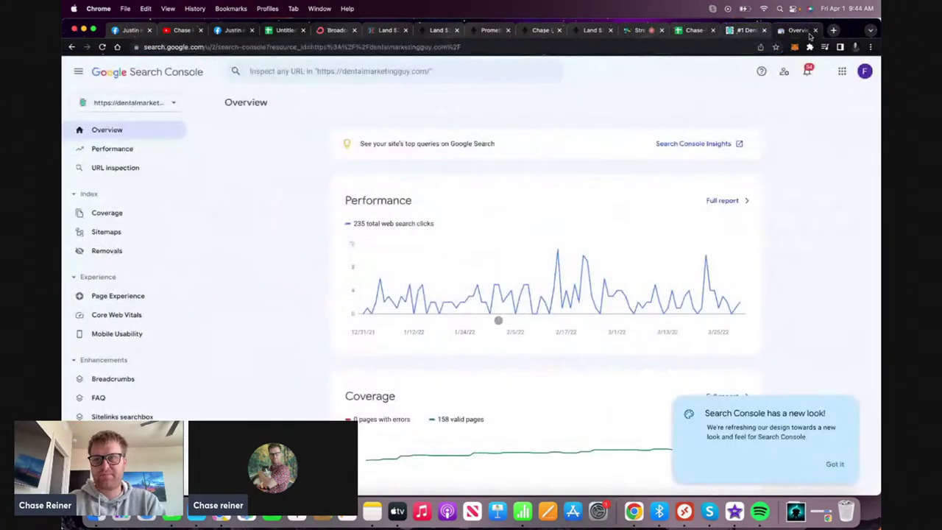
click(833, 30)
text(sh)
key(Return)
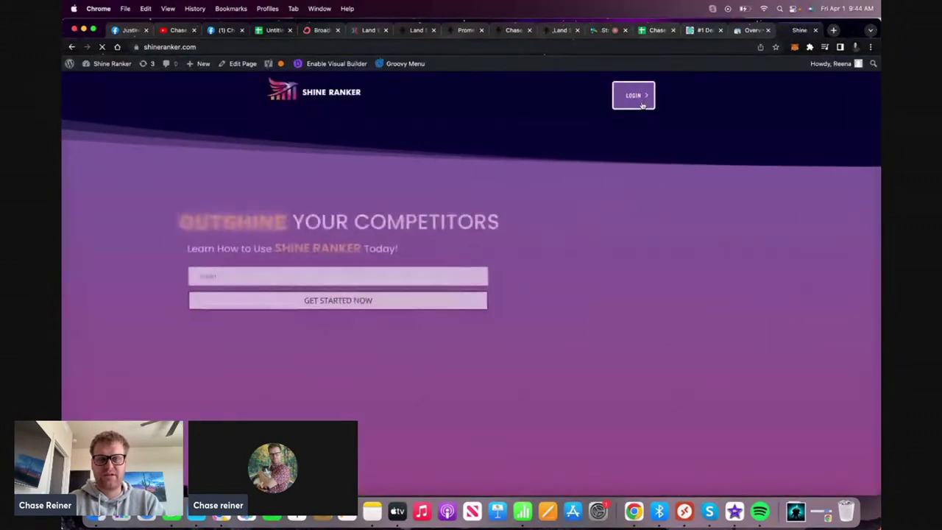
click(614, 95)
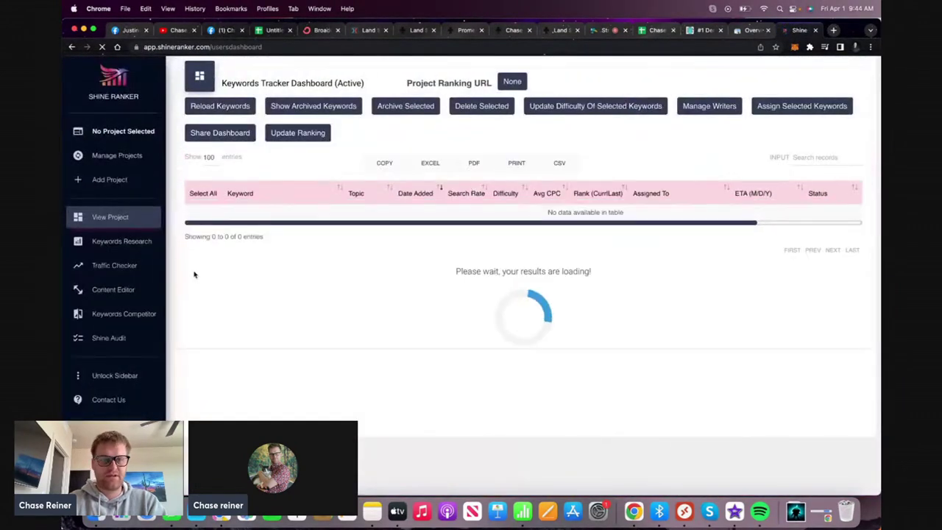
click(114, 265)
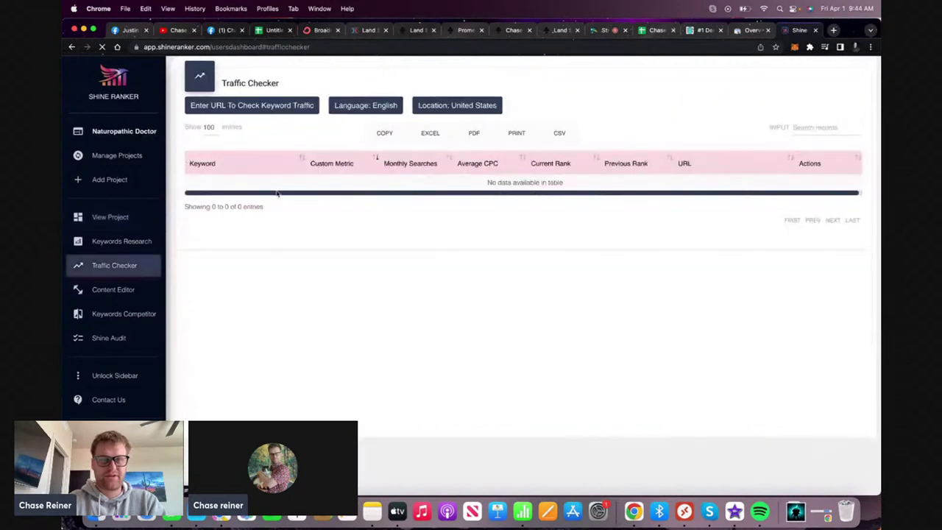
click(294, 106)
click(554, 318)
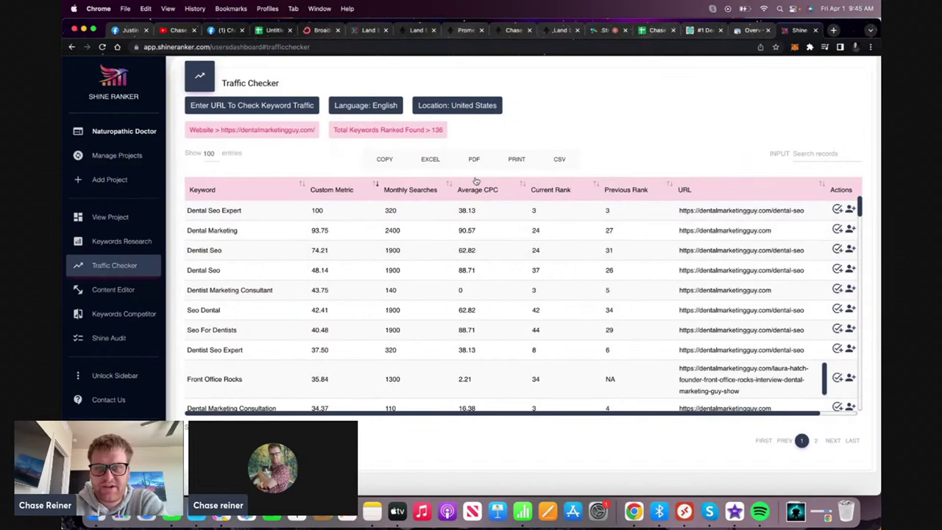
click(430, 159)
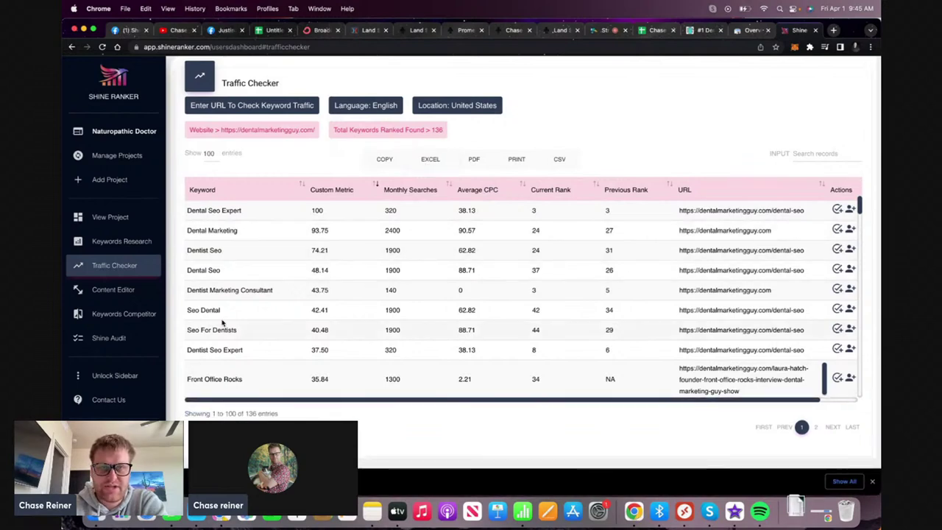
Copy the exported keyword table from Numbers into cell A1 of the checklist's Shine Ranker Scan sheet
click(657, 30)
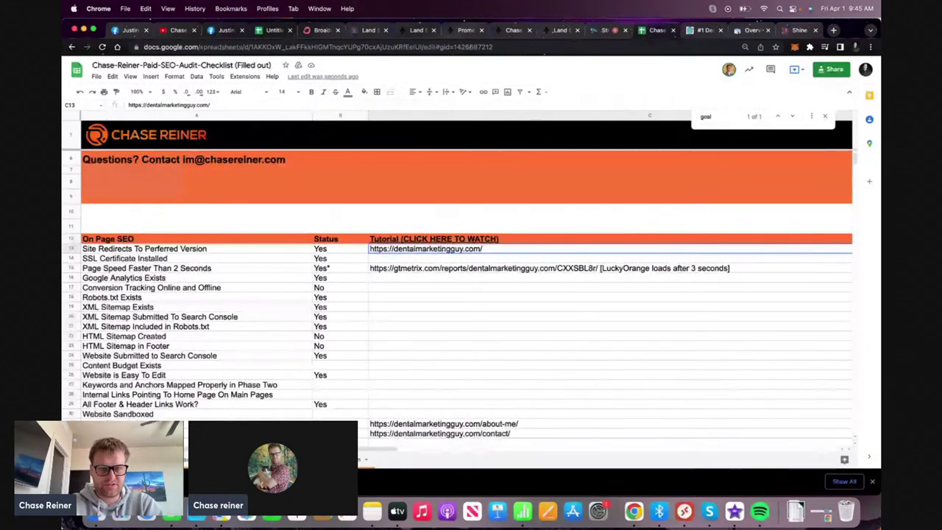
key(alt+Down)
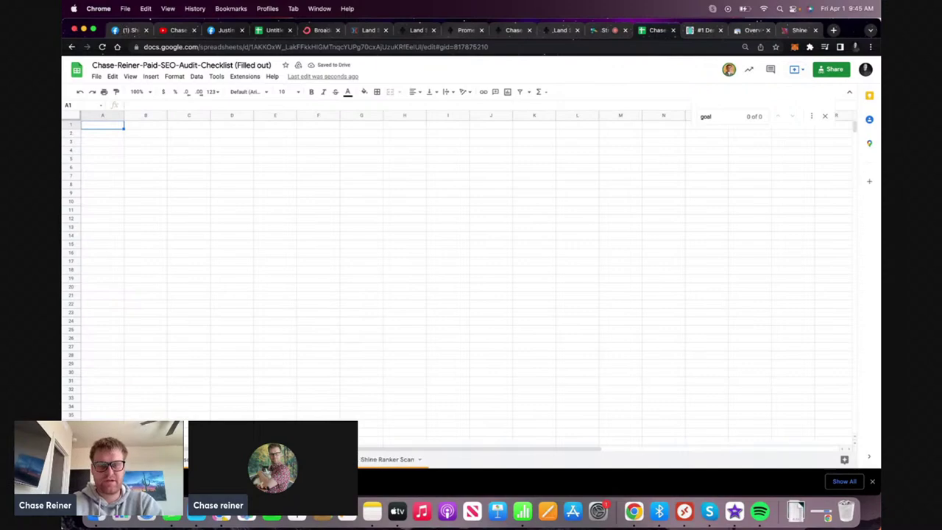
key(super+Tab)
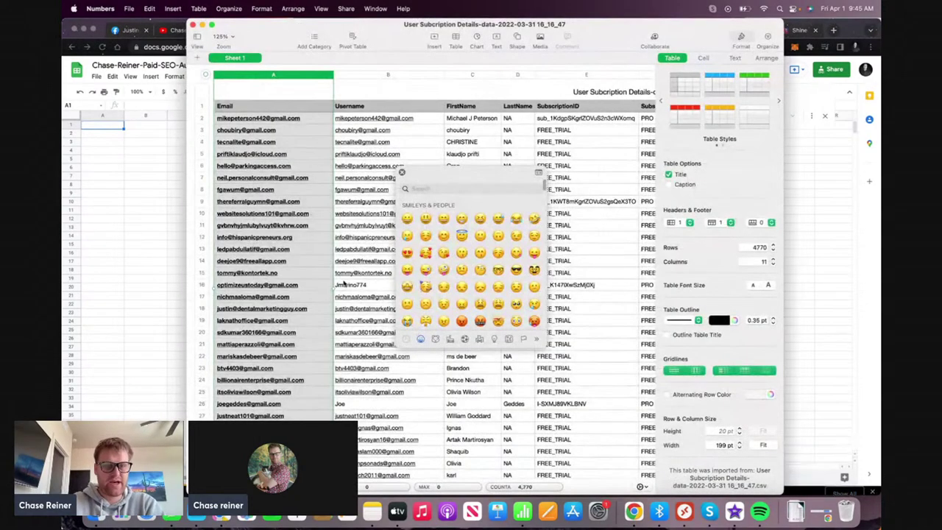
key(super+grave)
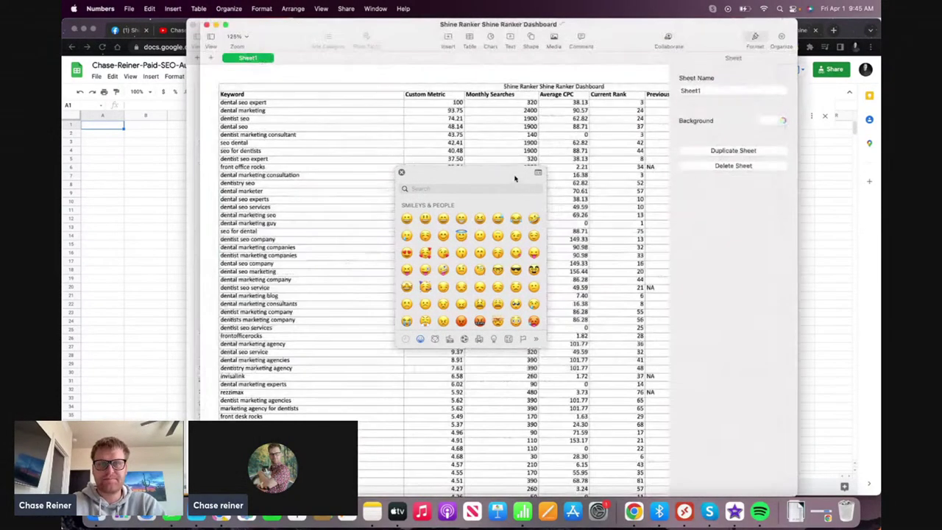
key(super+Tab)
key(super+v)
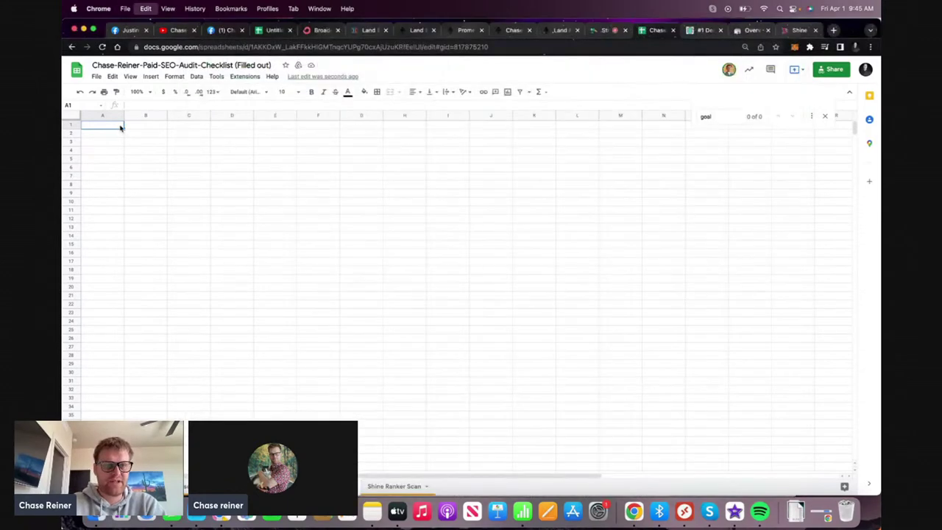
Set the font size of the pasted Shine Ranker keyword table to 14
click(376, 92)
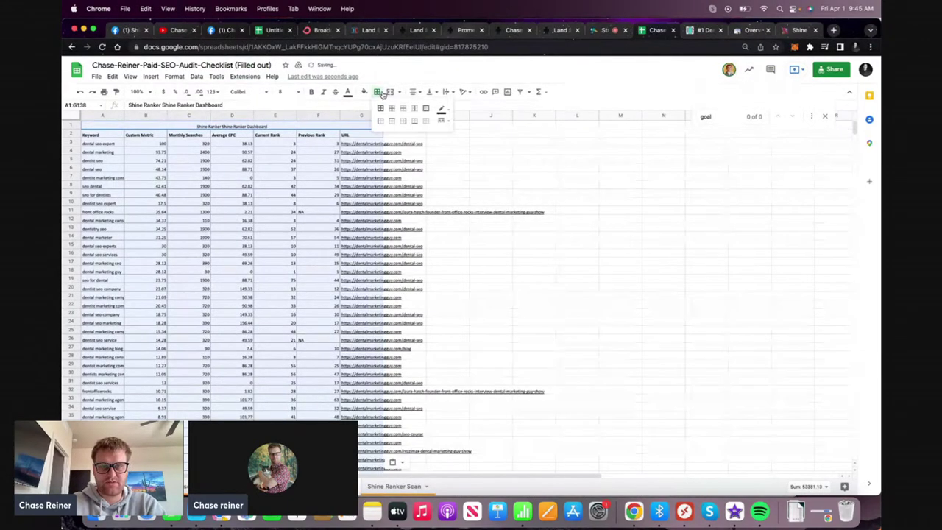
click(290, 92)
click(284, 209)
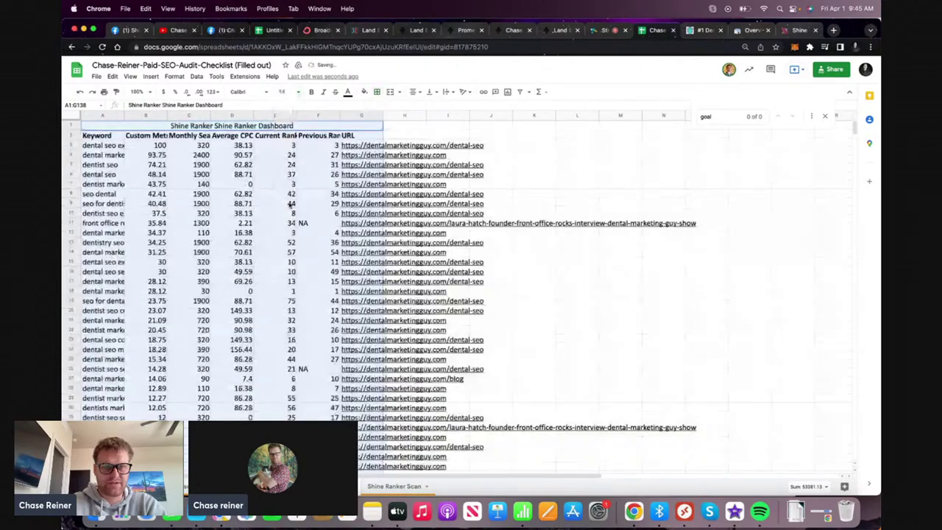
Widen all columns of the Shine Ranker Scan sheet evenly so the keywords and headings fit
click(428, 171)
key(super+a)
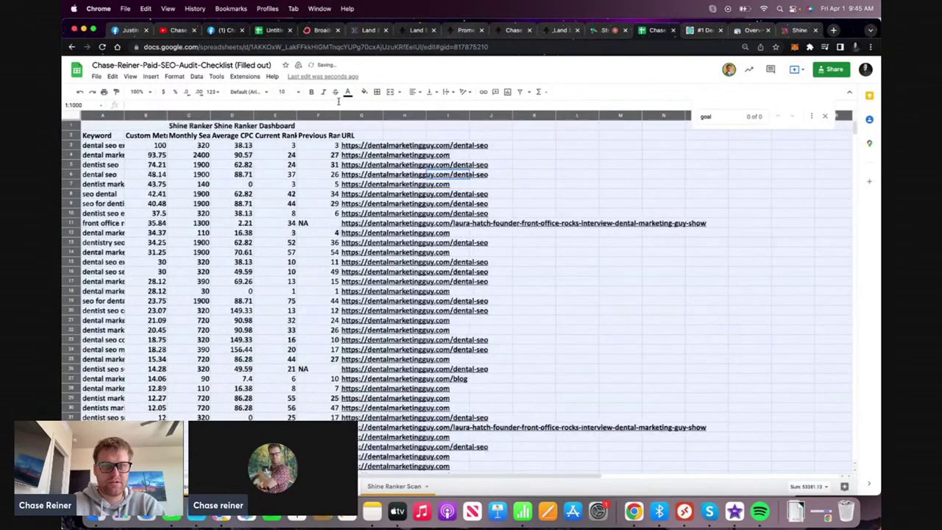
drag(338, 115, 407, 116)
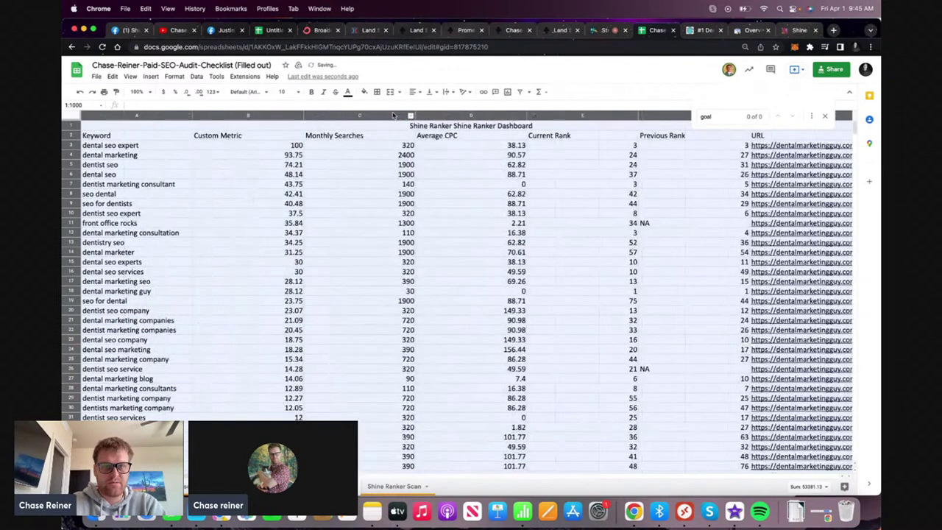
click(362, 131)
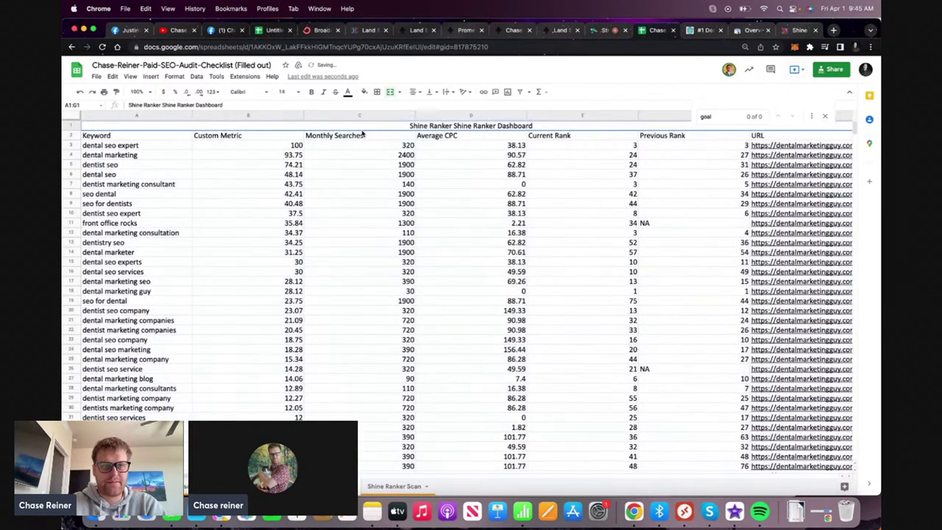
Delete the Custom Metric column from the keyword table
click(292, 114)
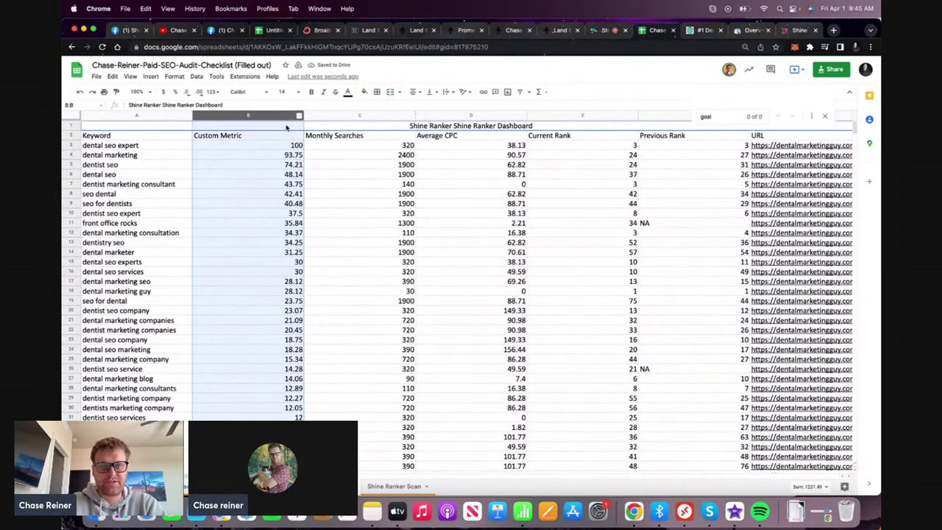
right_click(275, 111)
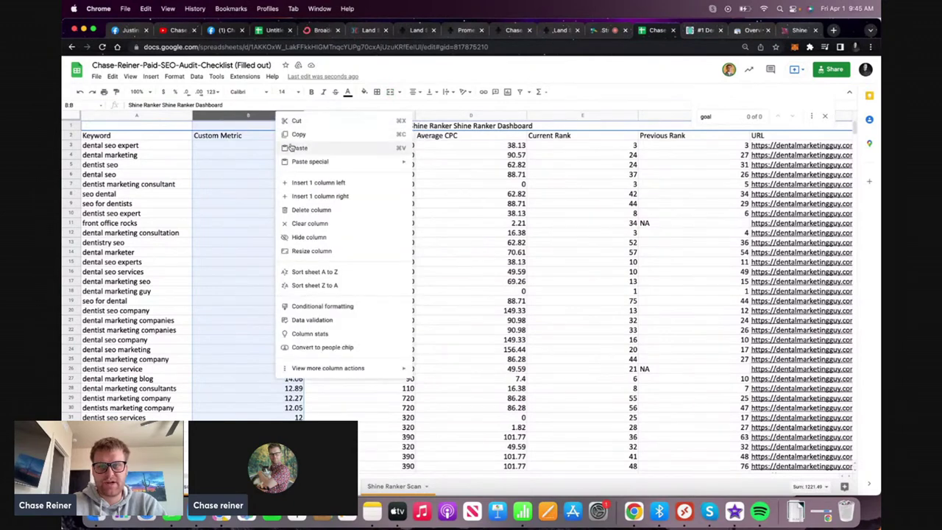
click(307, 212)
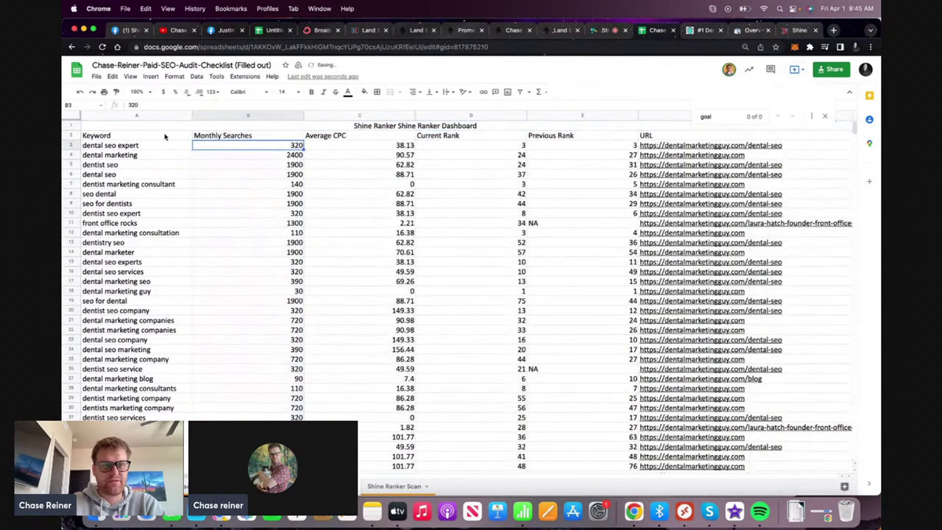
Freeze the sheet's first two rows, covering the title and the column headings
click(71, 134)
shift+click(71, 126)
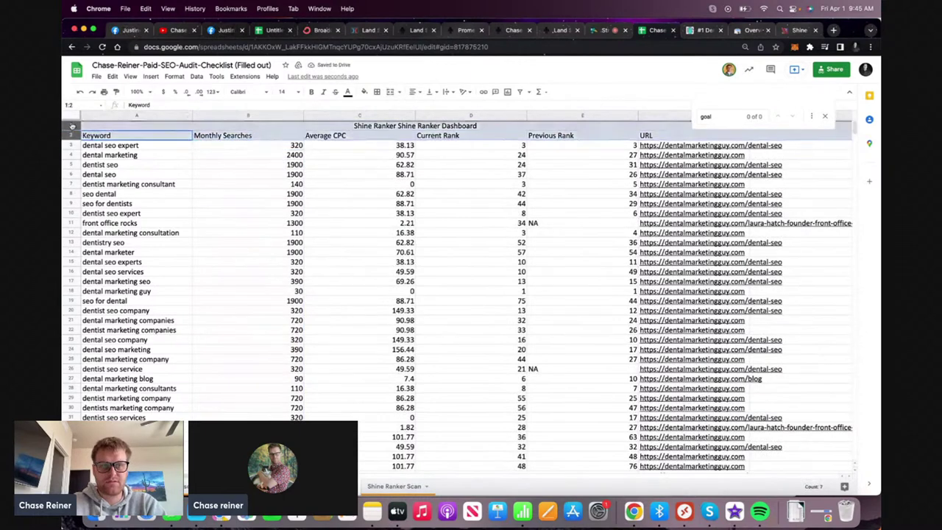
click(130, 77)
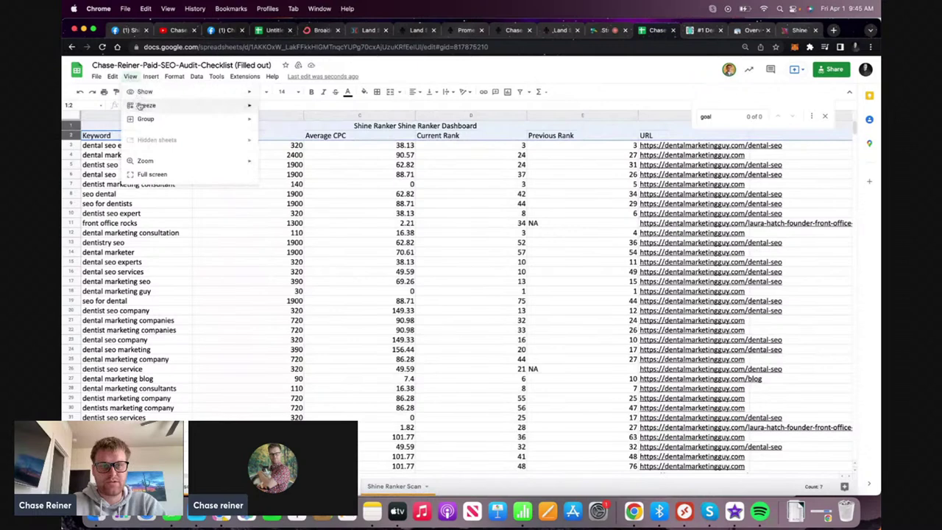
mouse_move(139, 105)
click(287, 146)
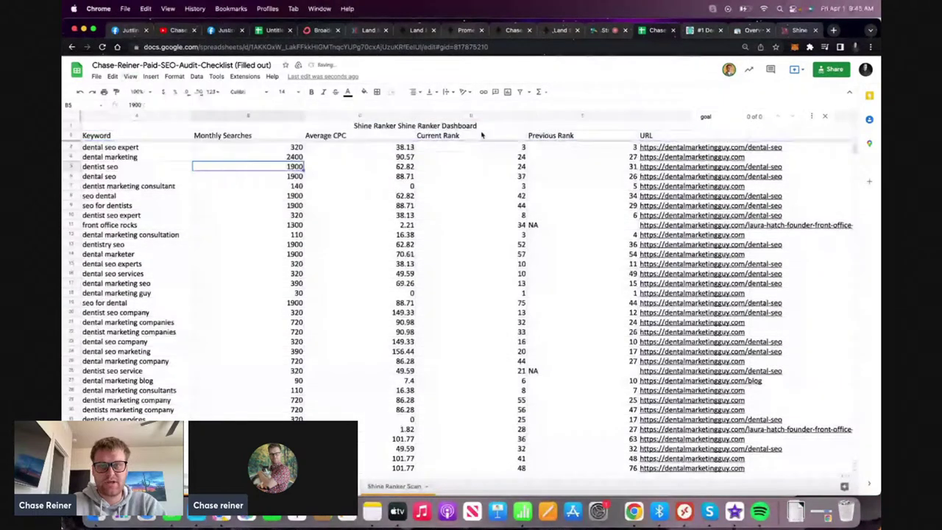
Try to sort the keyword table by the Current Rank column, first Z to A and then A to Z
right_click(522, 115)
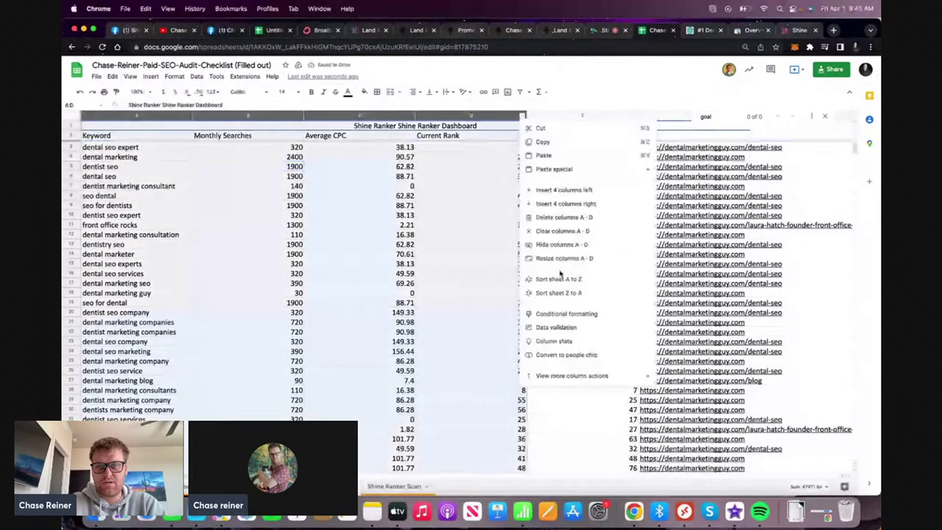
click(557, 292)
right_click(521, 115)
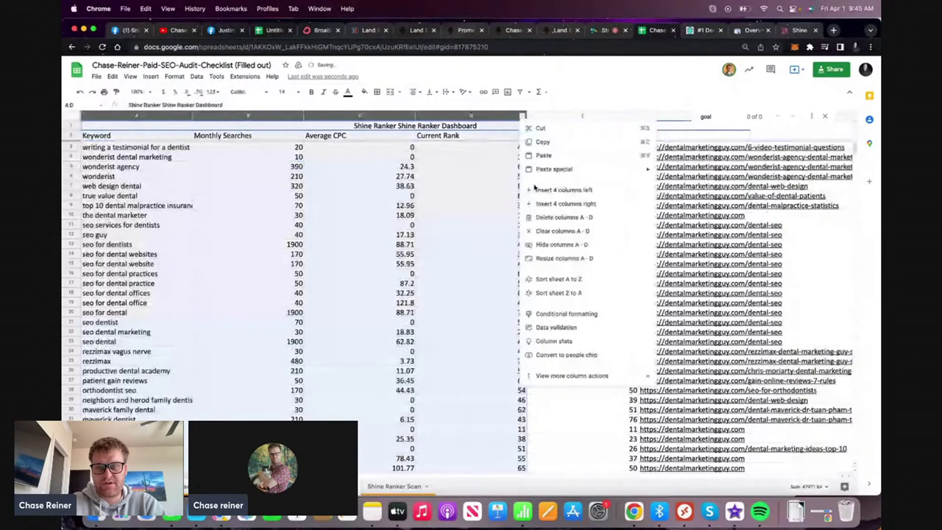
click(548, 279)
click(519, 136)
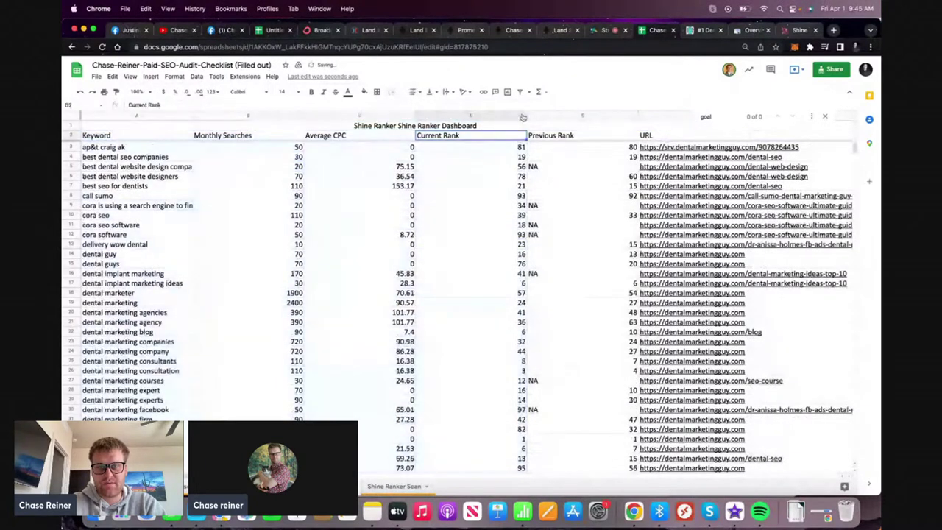
Repeat the A to Z and Z to A sorts from the Current Rank column, and undo back to the original row order
right_click(522, 117)
click(559, 279)
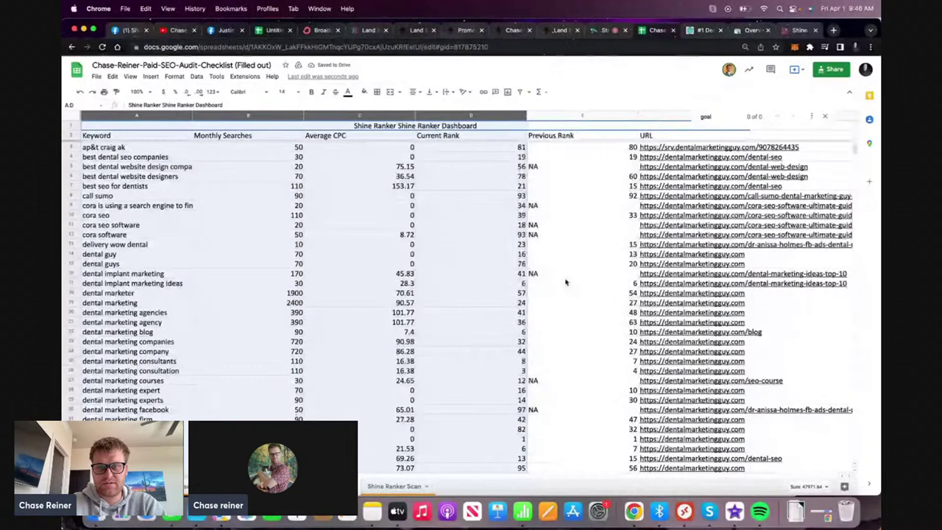
click(532, 225)
right_click(522, 117)
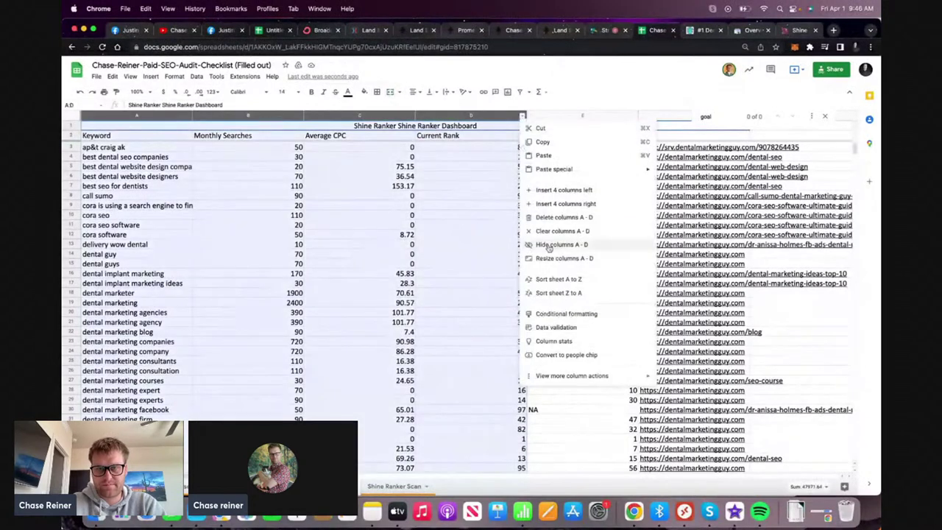
click(550, 293)
click(539, 265)
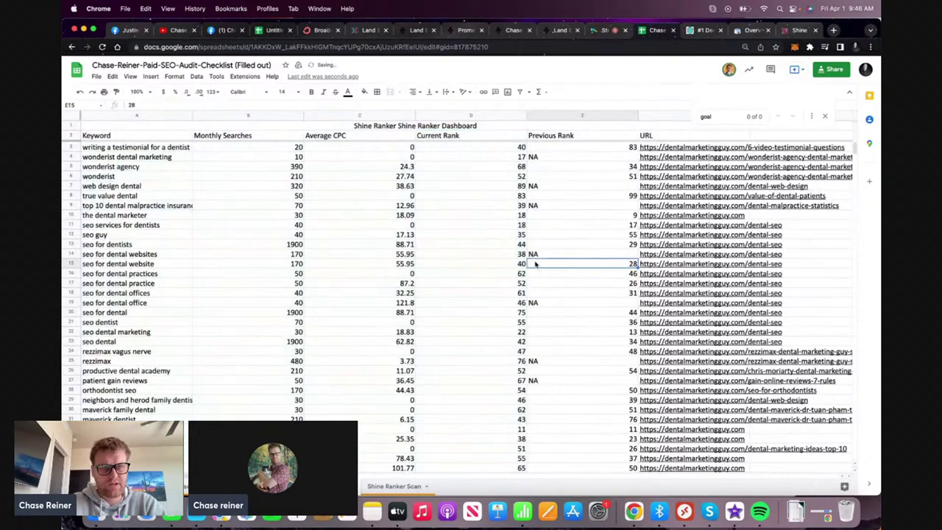
key(super+z)
key(super+z)
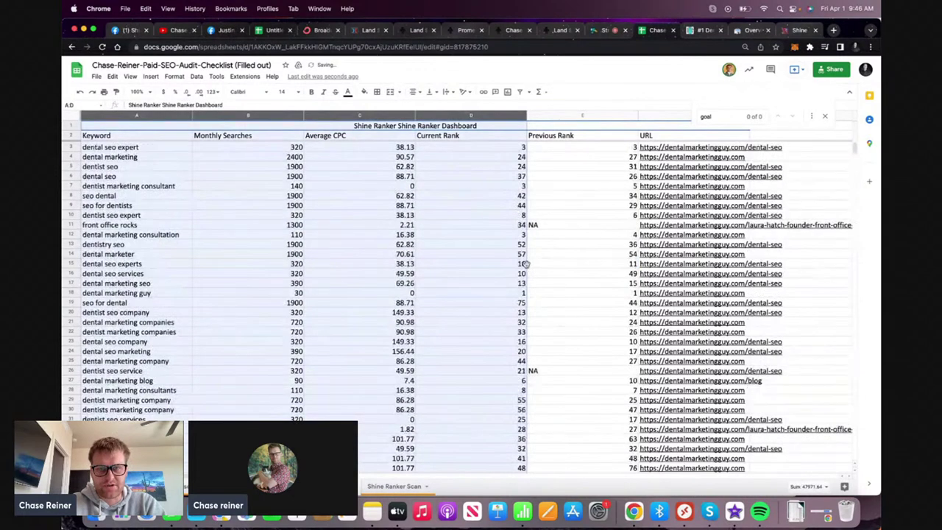
Try the A to Z sort from the Current Rank column once more and undo it
click(523, 166)
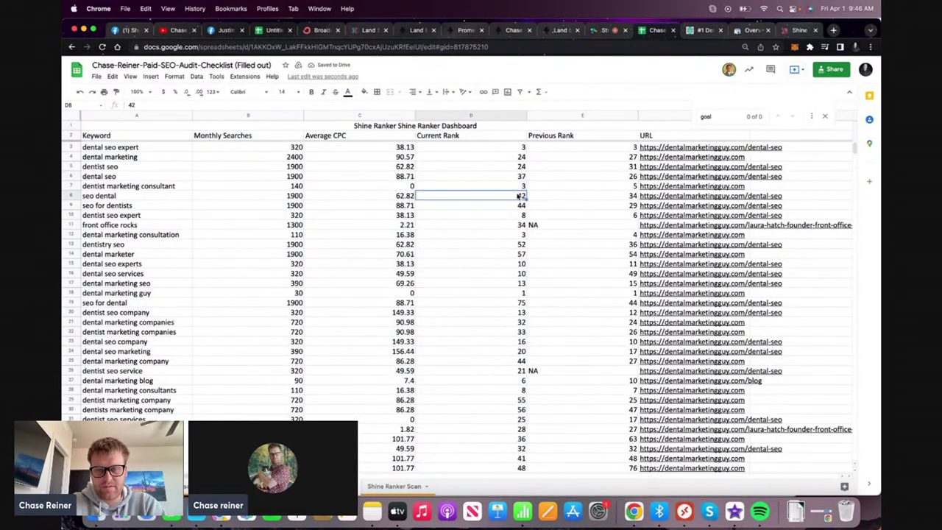
click(520, 147)
scroll(519, 194, down, 1)
scroll(522, 155, up, 1)
click(523, 117)
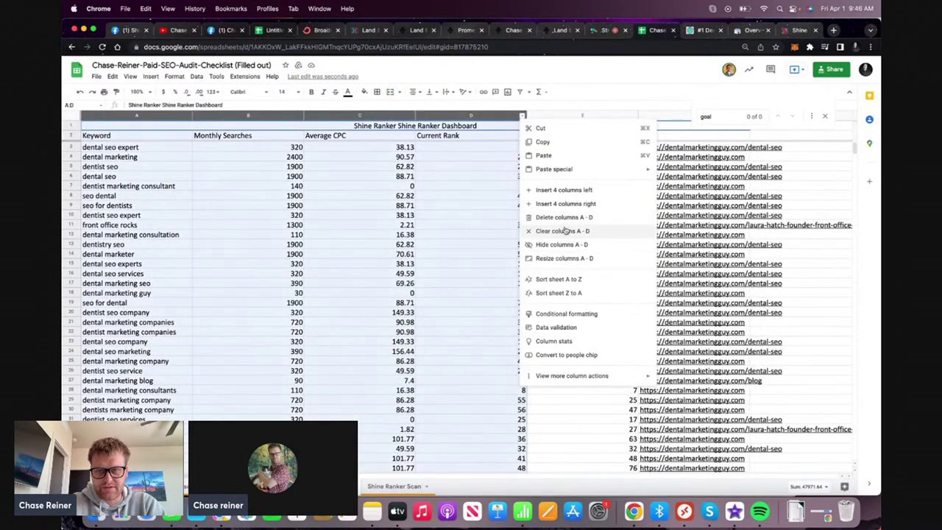
click(573, 280)
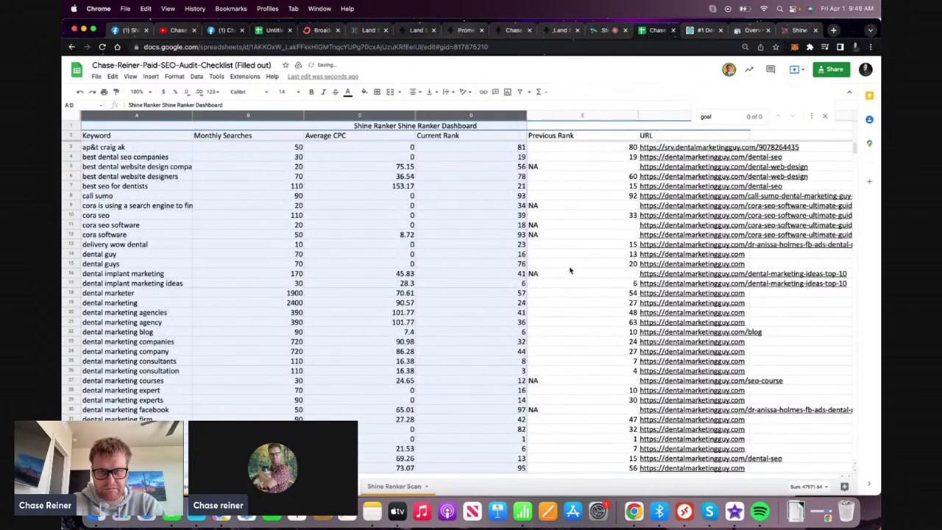
click(524, 148)
key(super+z)
click(456, 197)
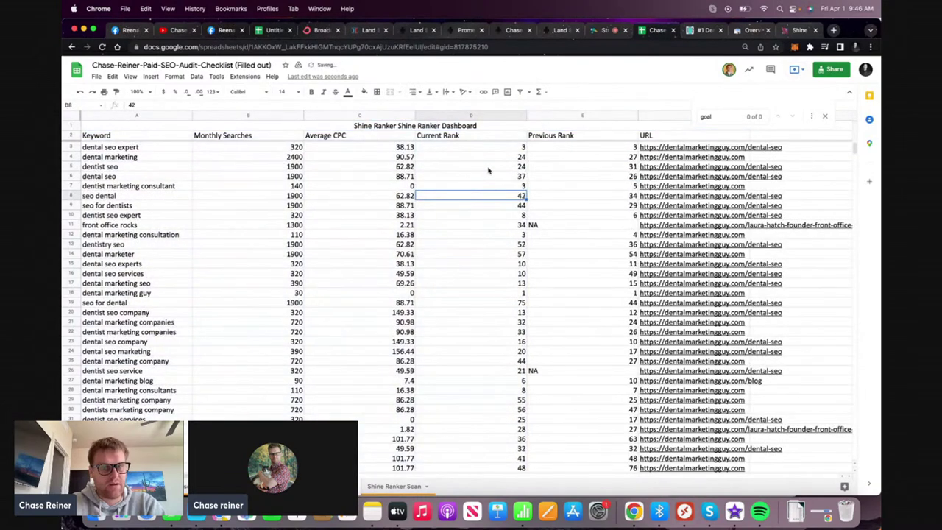
Add a conditional format to the Current Rank column that shades values less than or equal to 3 in the default green style
click(495, 116)
right_click(502, 117)
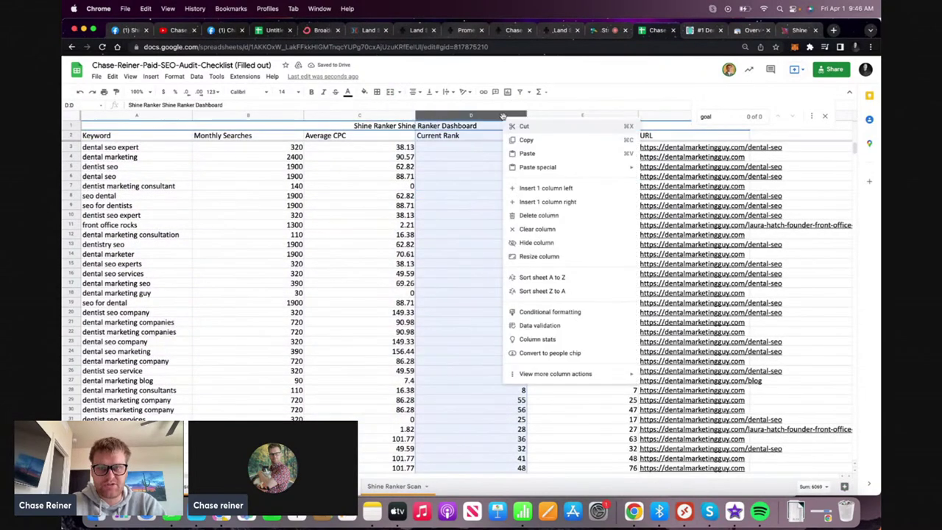
click(548, 312)
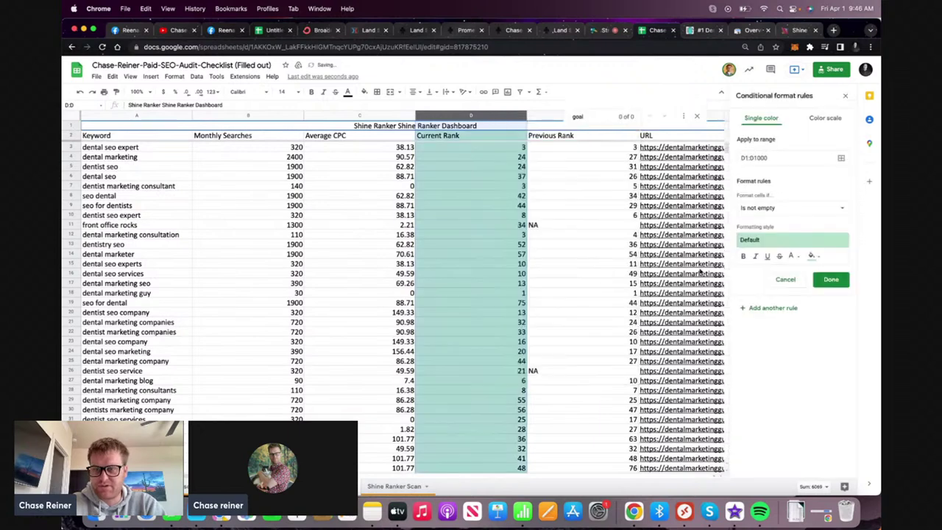
click(773, 241)
click(795, 222)
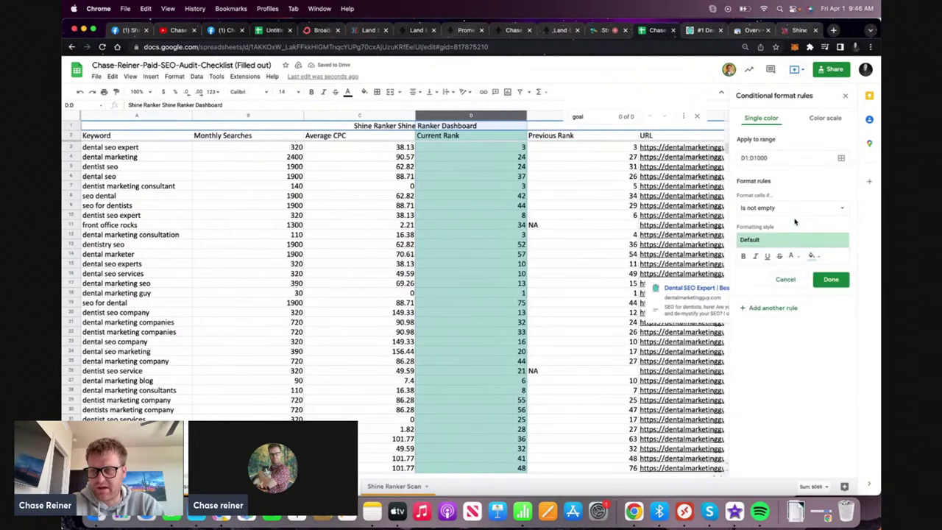
click(793, 209)
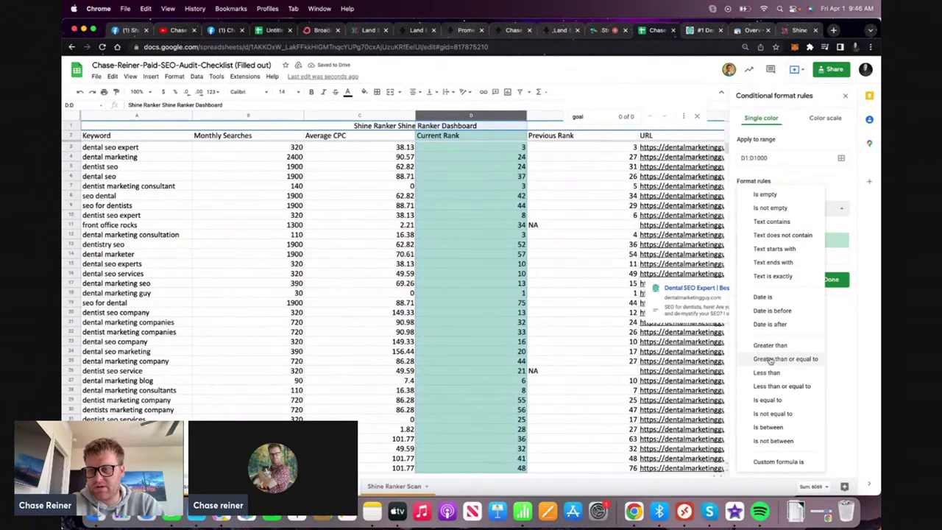
click(780, 385)
click(765, 227)
text(3)
click(830, 301)
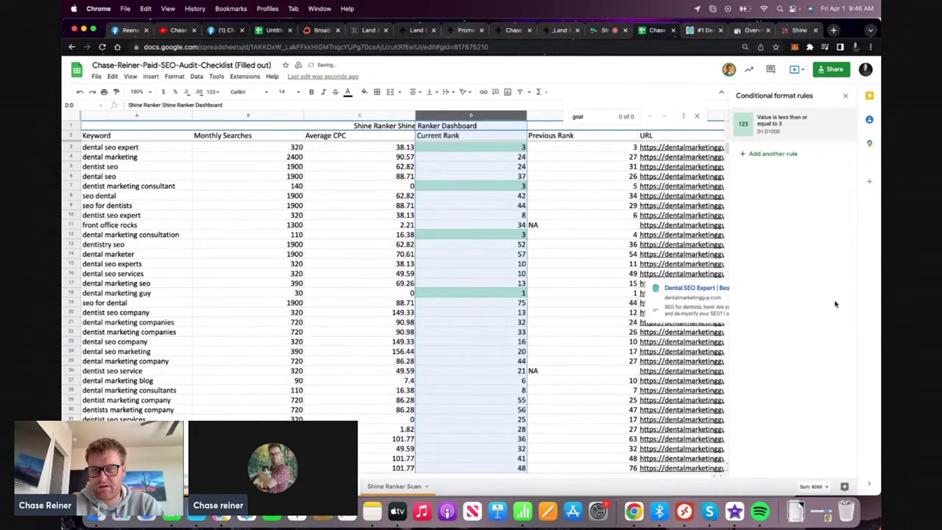
click(845, 95)
click(653, 234)
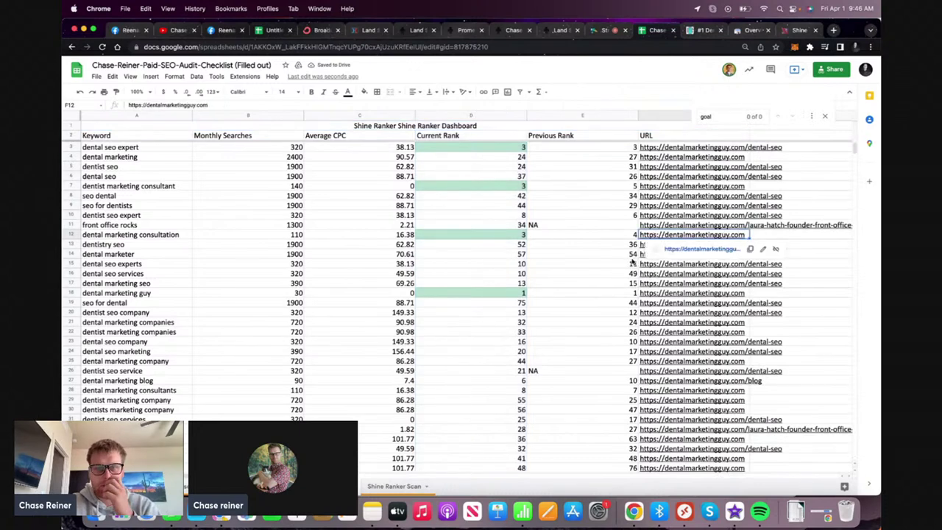
Examine the rows of the keywords highlighted in the Current Rank column and look through the rest of the keyword list
click(577, 322)
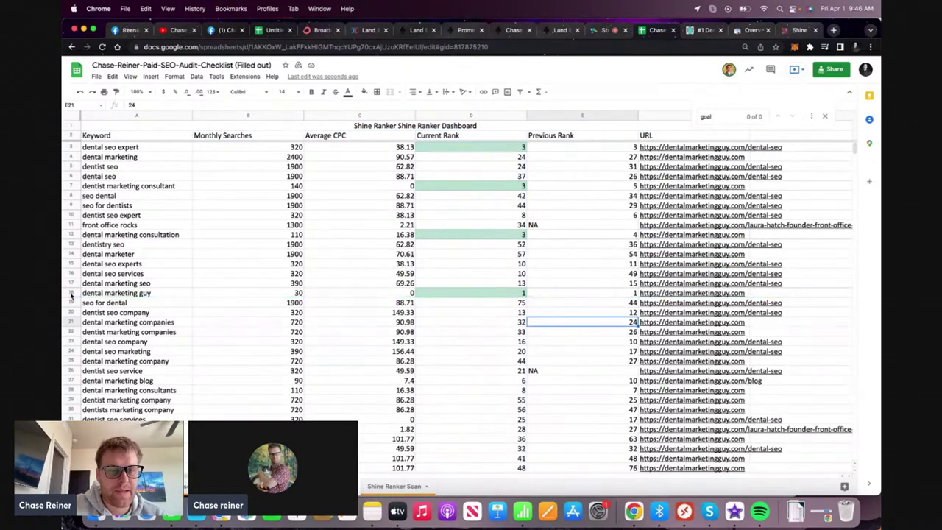
click(71, 293)
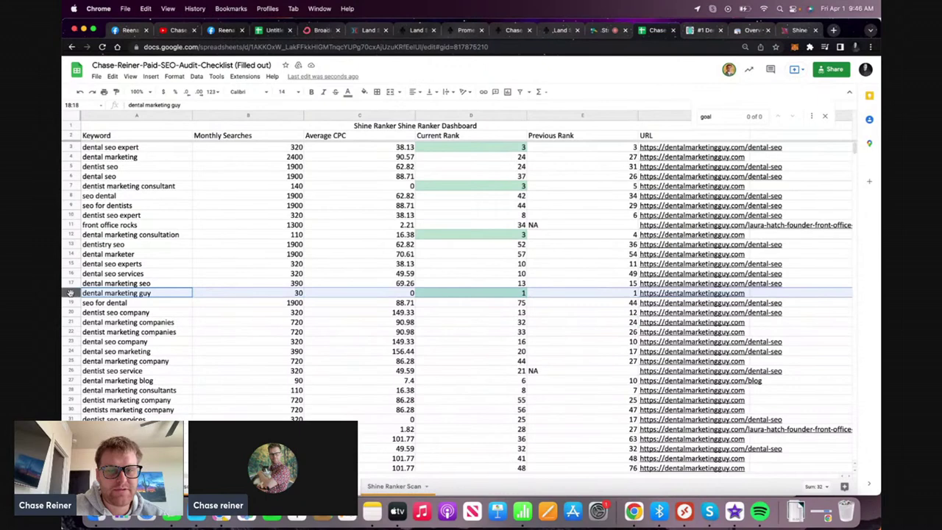
click(72, 234)
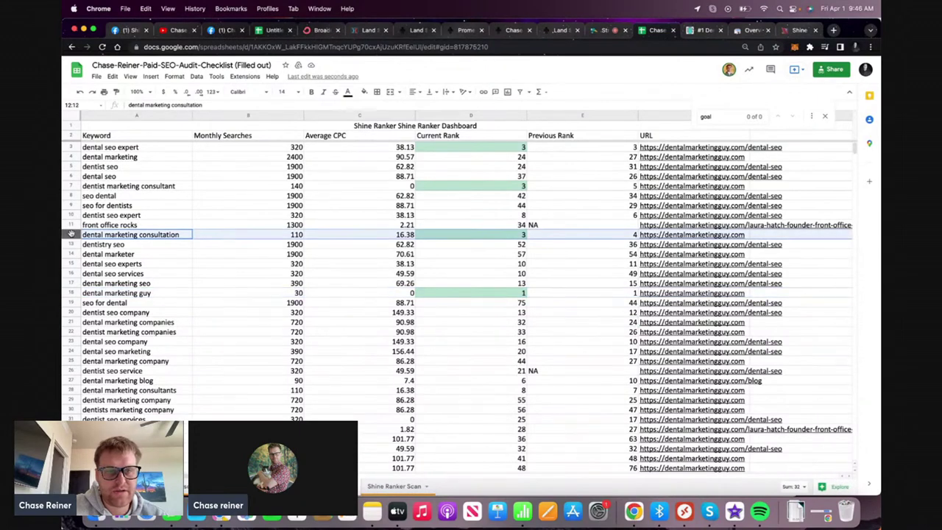
click(70, 187)
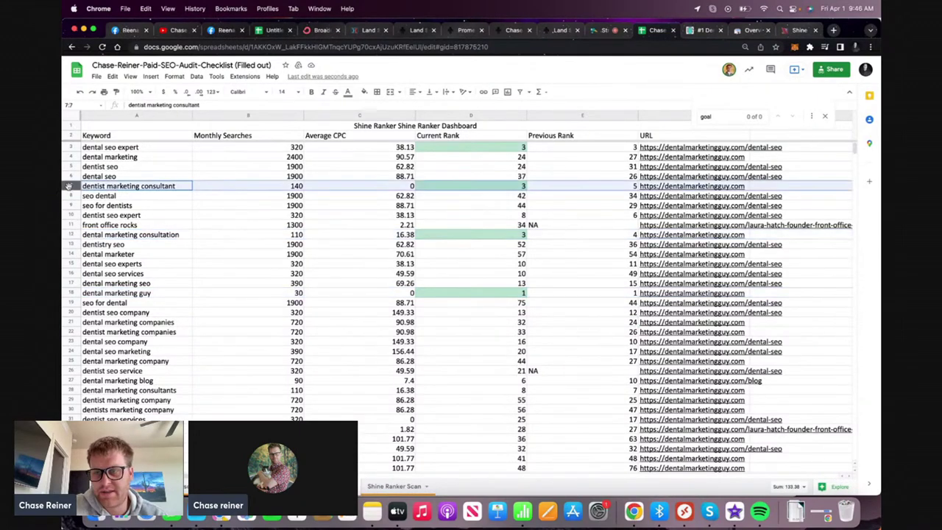
click(70, 146)
scroll(136, 254, down, 10)
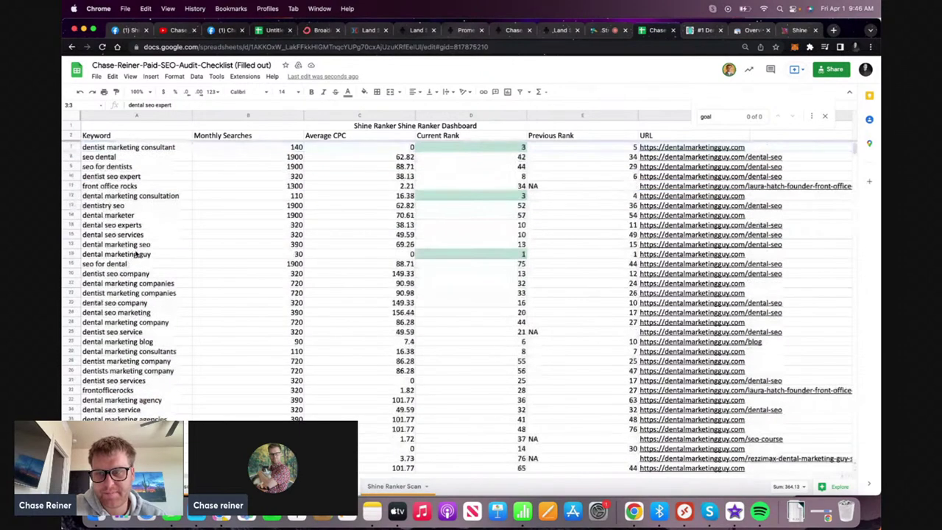
scroll(136, 254, down, 2)
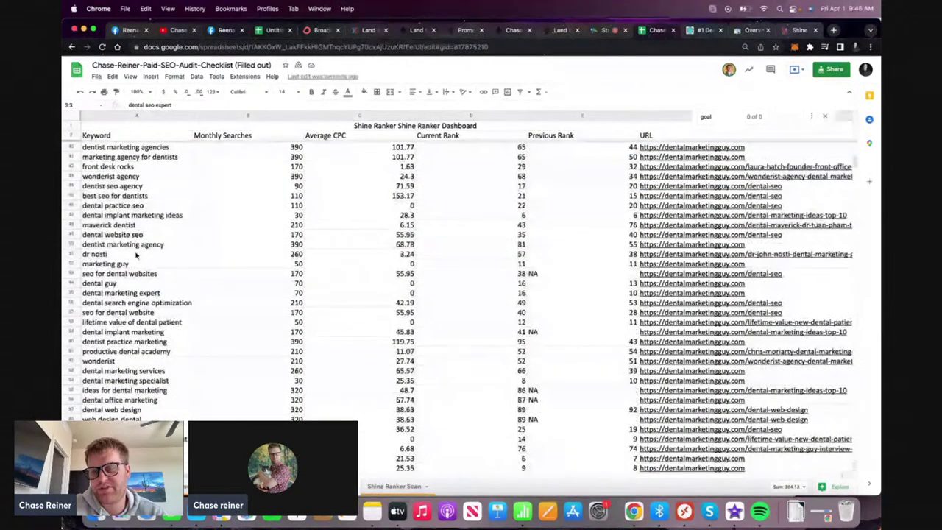
scroll(137, 254, up, 15)
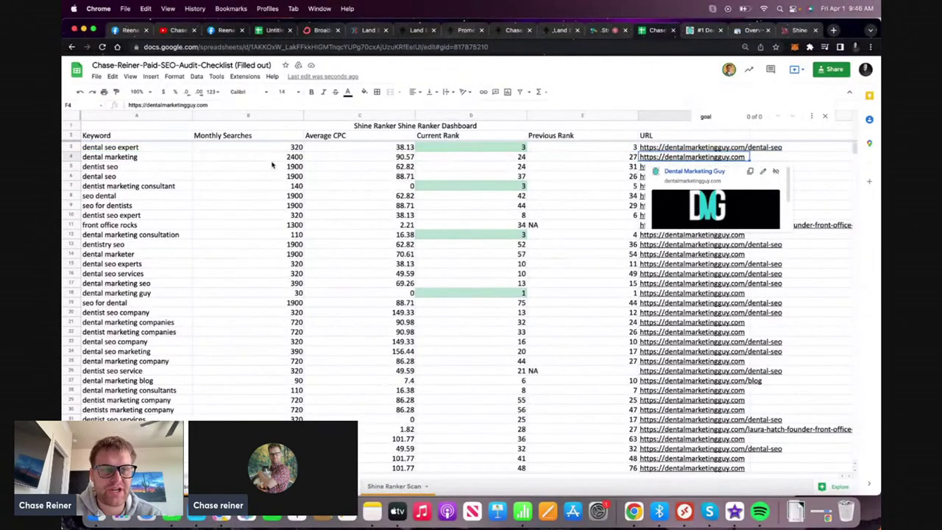
Go through the first keywords in the Keyword column, from dental seo expert to seo dental
click(140, 149)
click(137, 157)
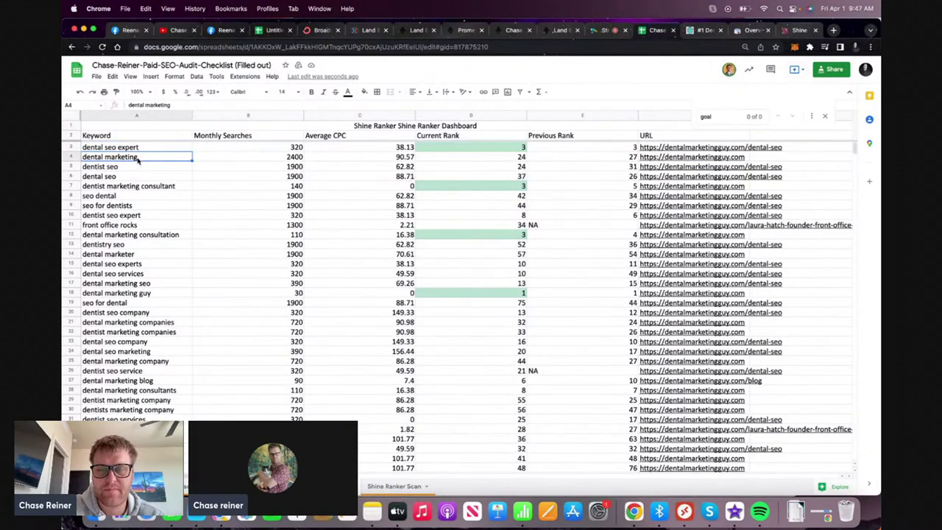
click(135, 171)
click(136, 196)
click(138, 189)
click(138, 169)
click(137, 177)
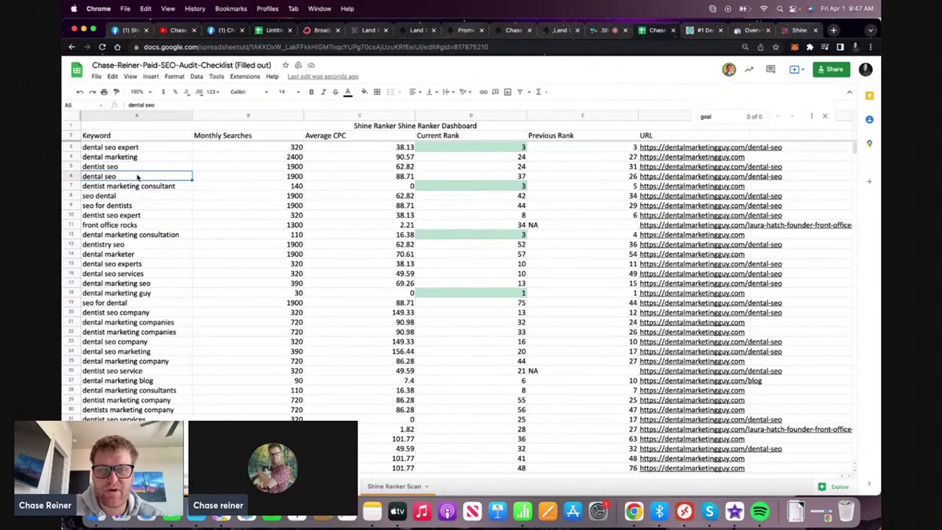
click(137, 188)
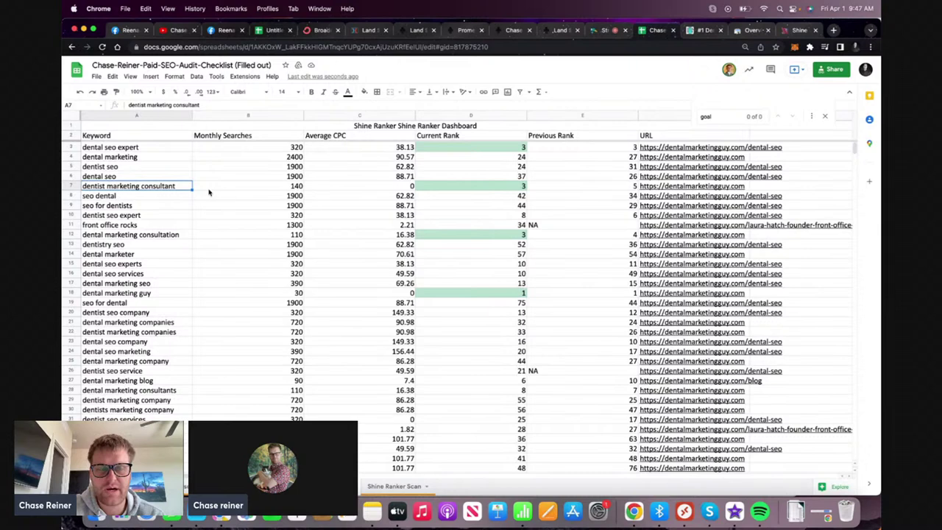
Compare the dental seo expert and dentist marketing consultant rows by their searches, CPC and rank
click(74, 186)
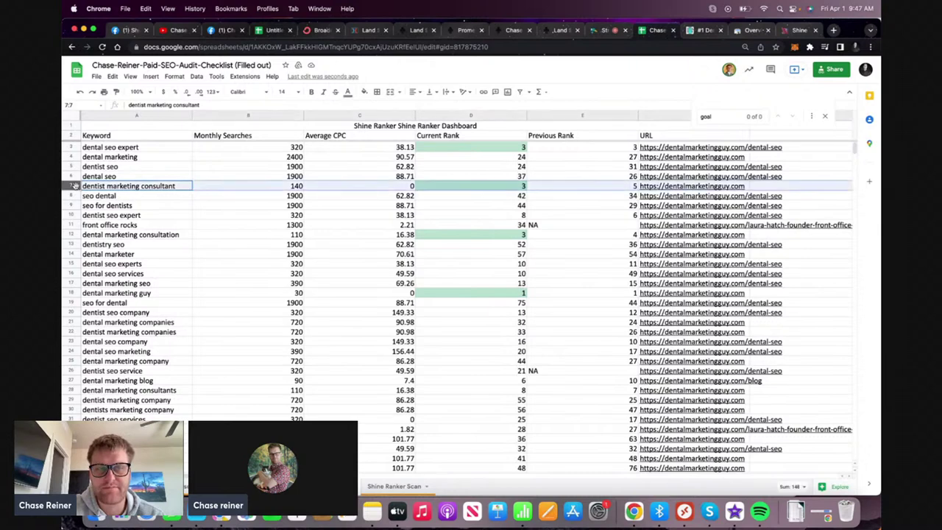
click(74, 148)
click(72, 185)
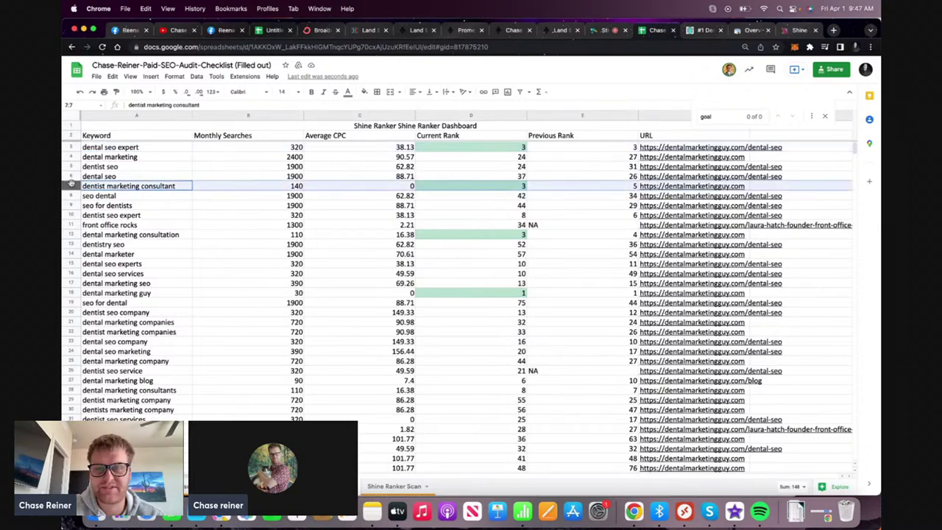
click(106, 189)
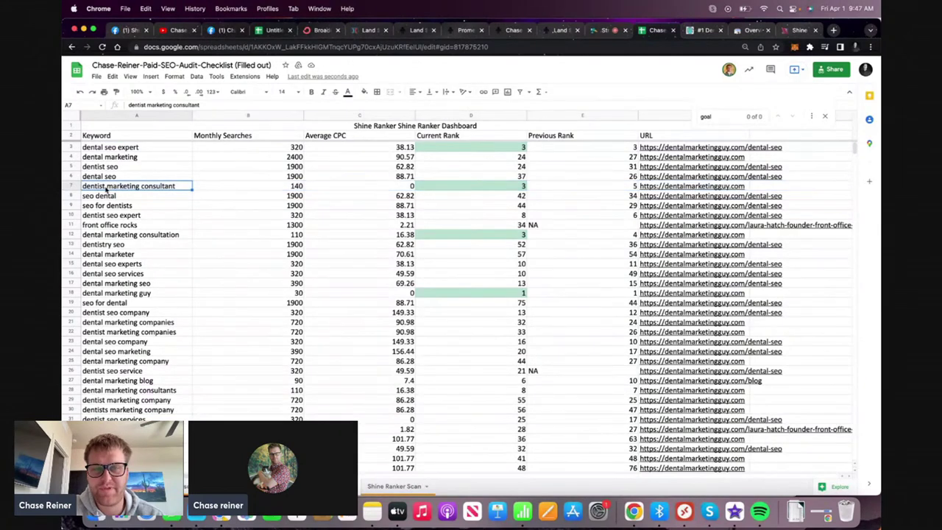
double_click(106, 189)
key(Return)
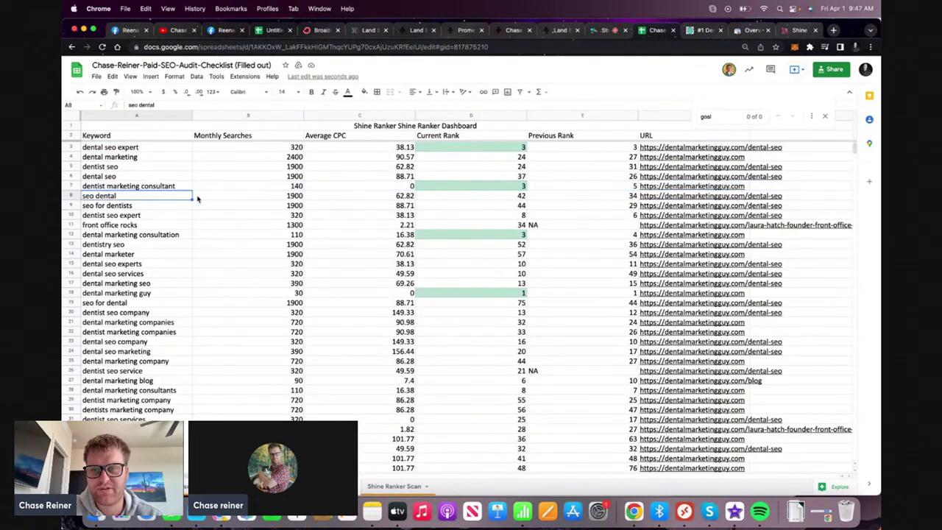
click(169, 148)
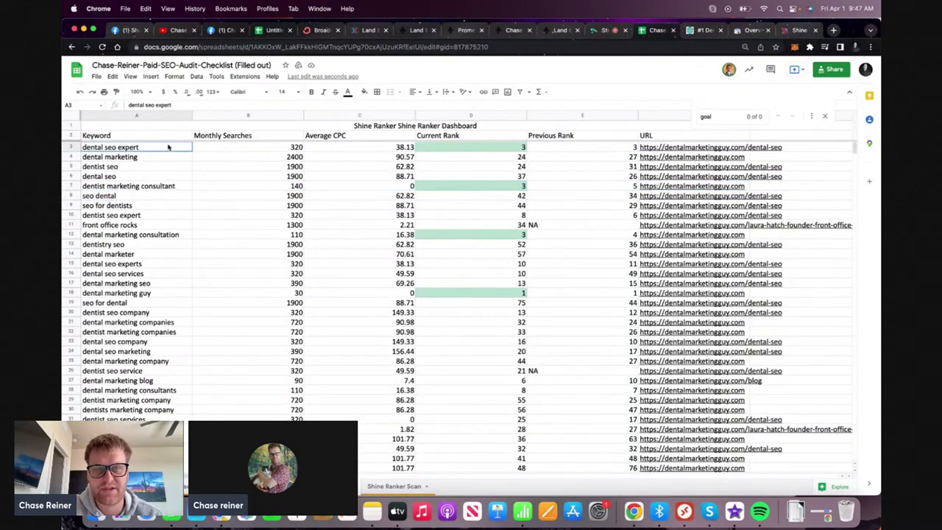
click(694, 206)
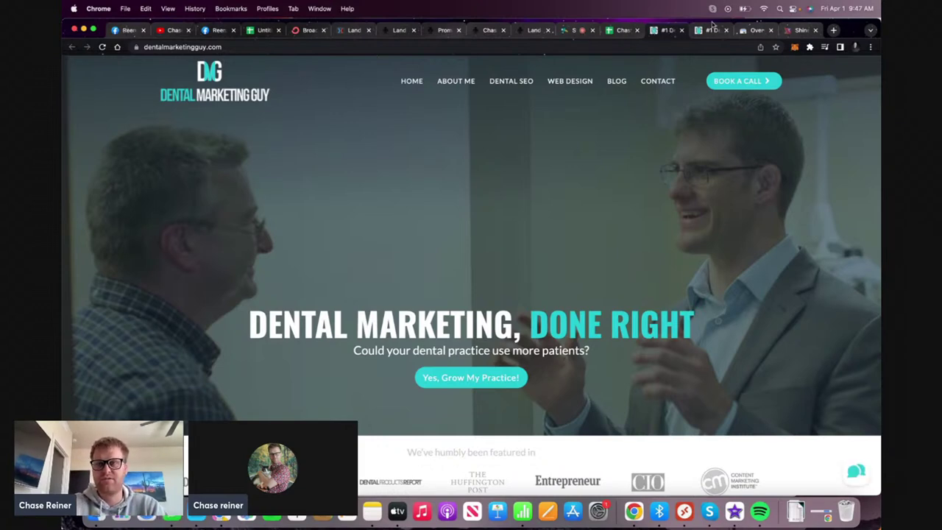
click(795, 30)
click(120, 340)
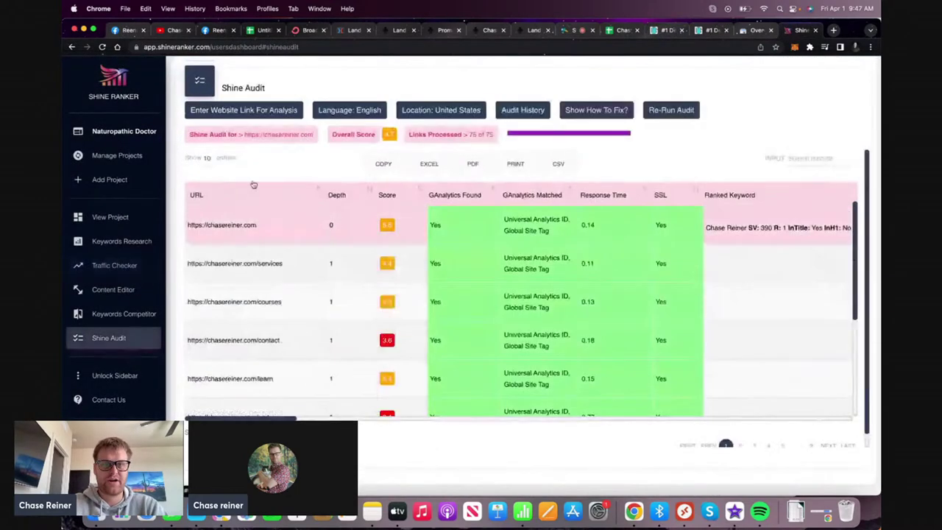
click(266, 109)
click(712, 31)
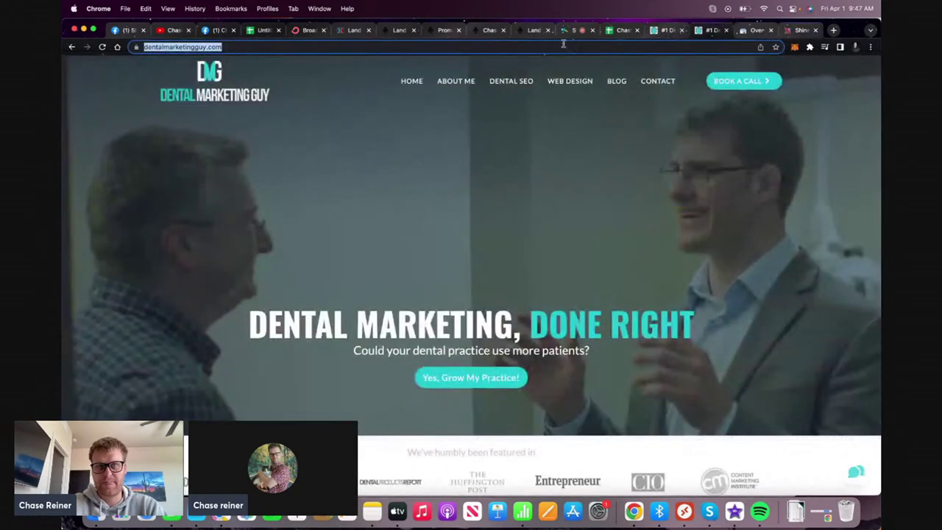
click(802, 30)
text(https://dentalmarketingguy.com/)
click(565, 340)
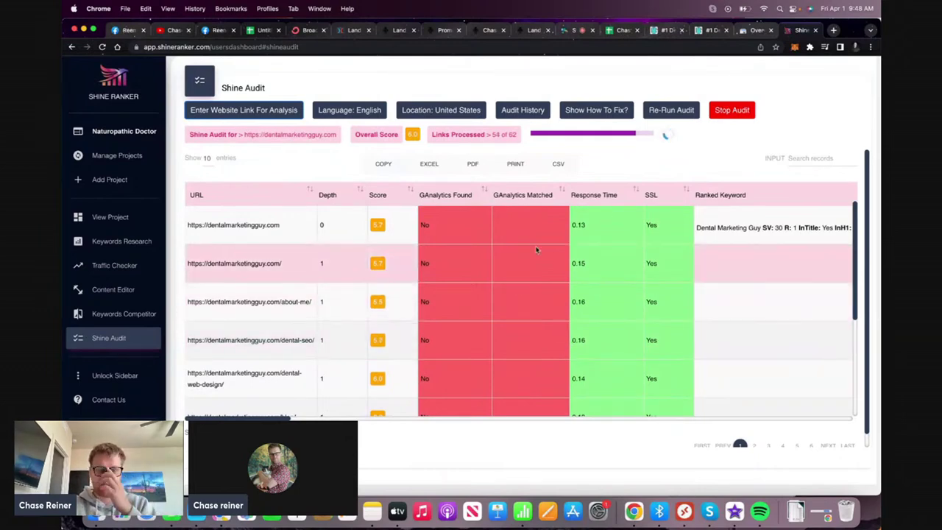
Open the homepage address from the audit results in a new incognito window, view it and minimise that window
triple_click(280, 267)
key(super+c)
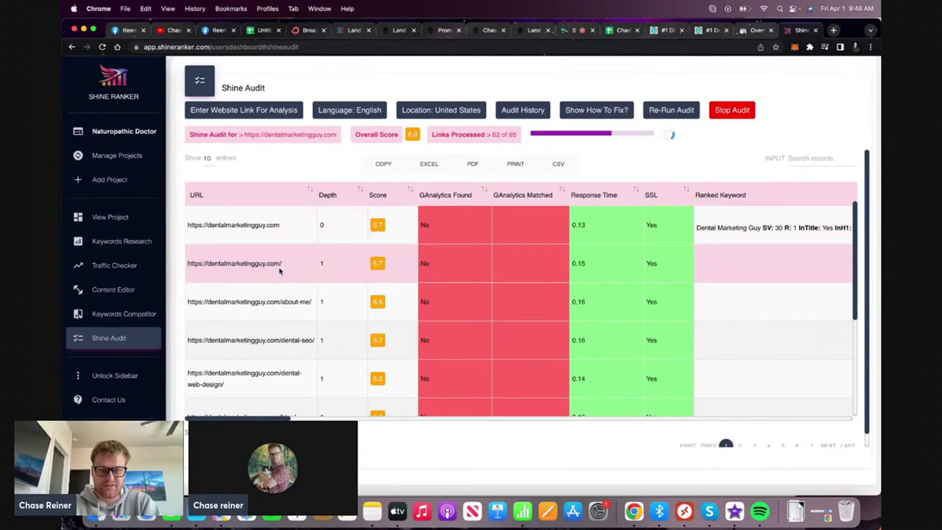
key(super+shift+n)
key(super+v)
key(Return)
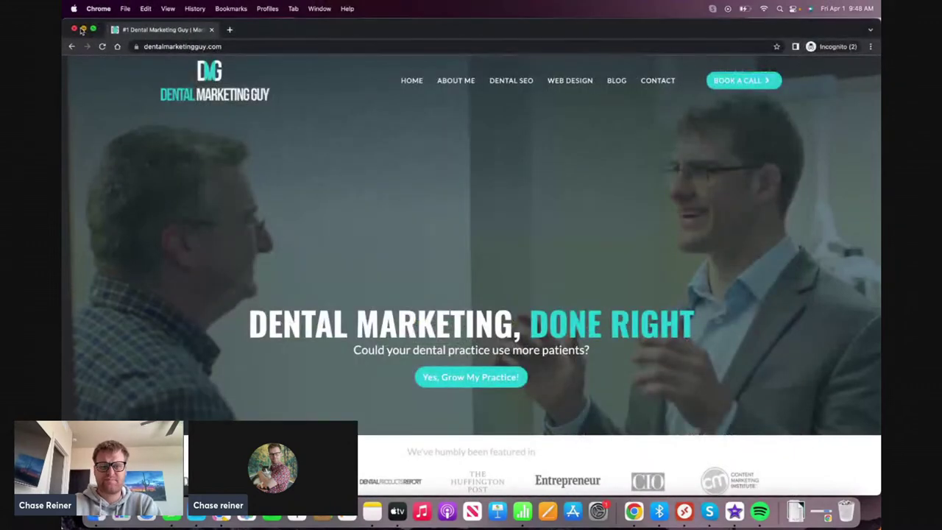
click(83, 29)
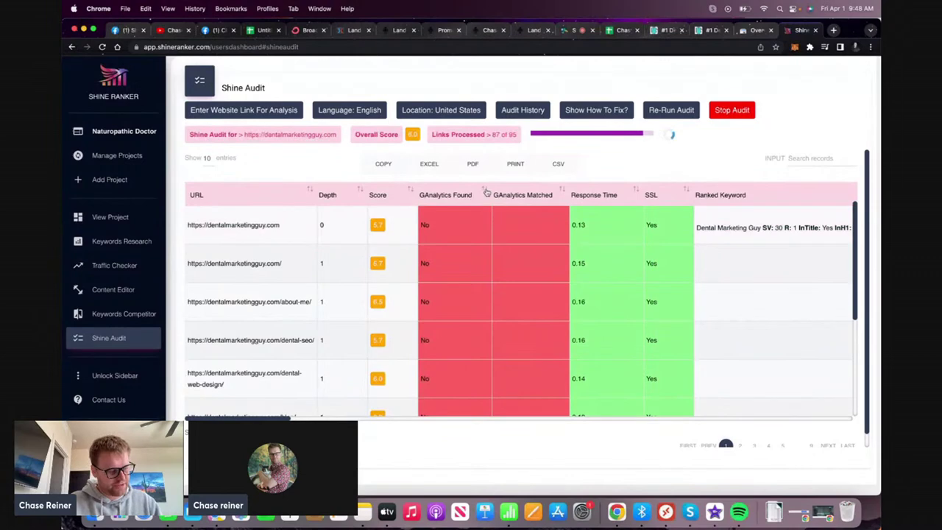
Close the browser tabs with the untitled spreadsheet, the promo page and the Squarespace URL mappings, and return to the Shine Audit
click(578, 31)
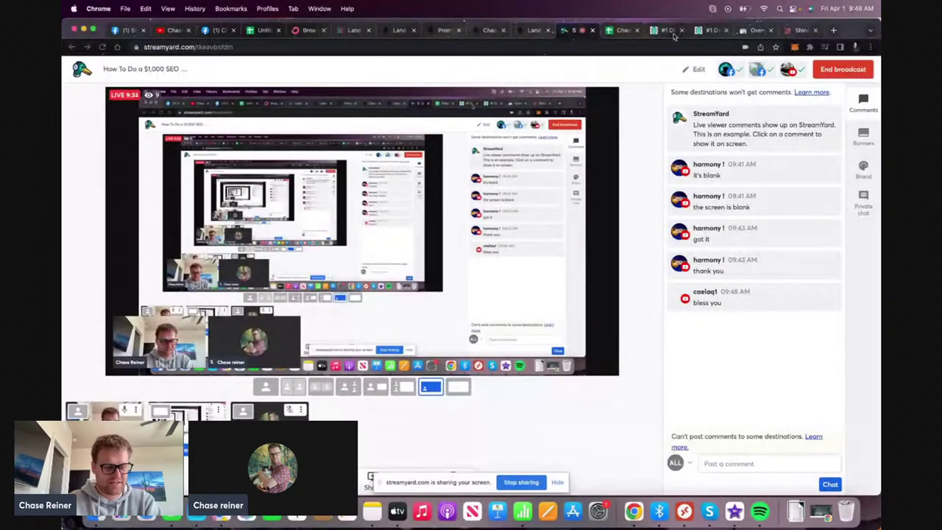
click(672, 33)
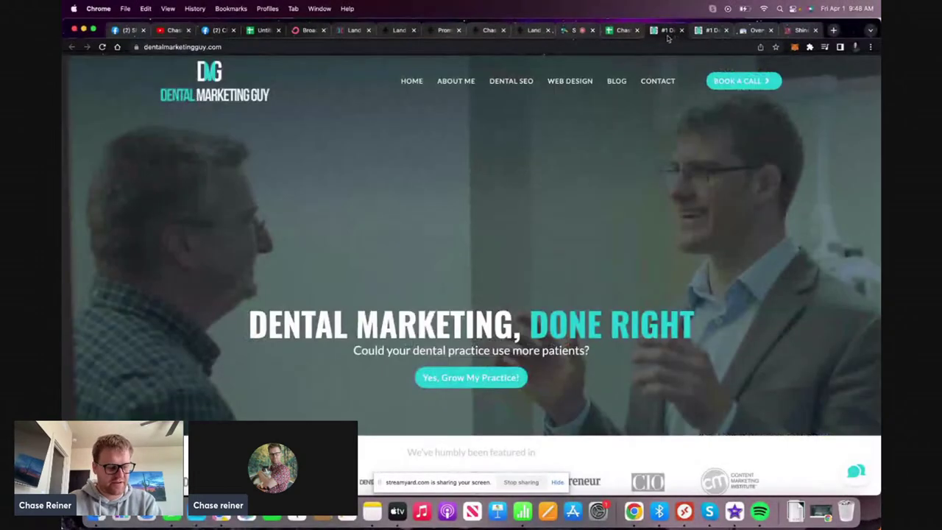
click(537, 33)
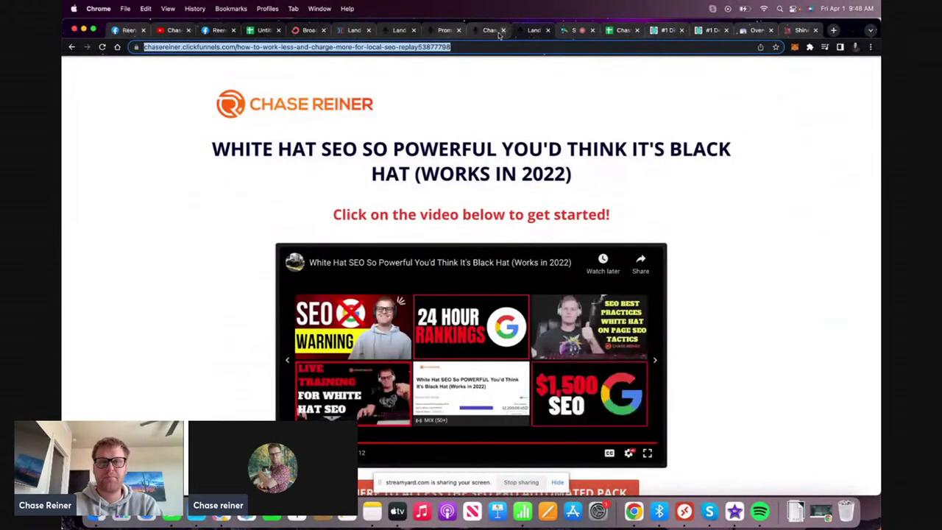
click(263, 30)
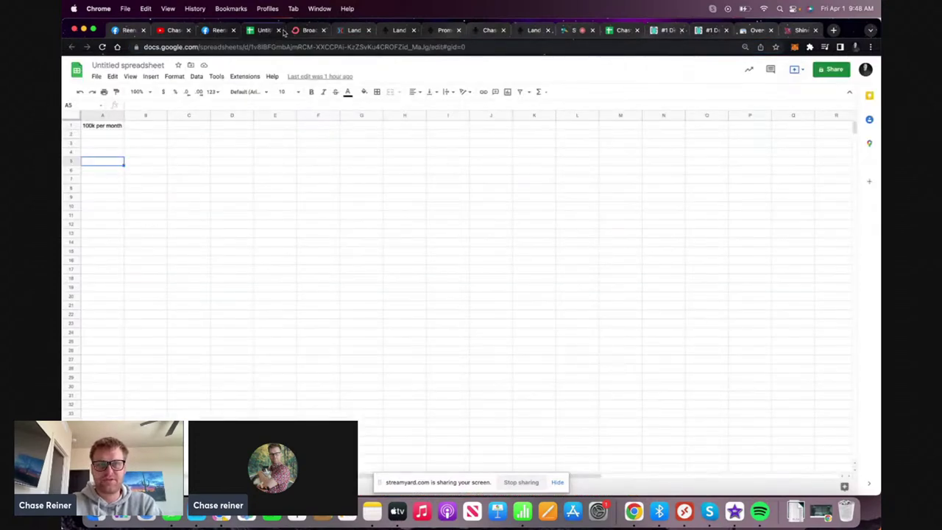
click(279, 30)
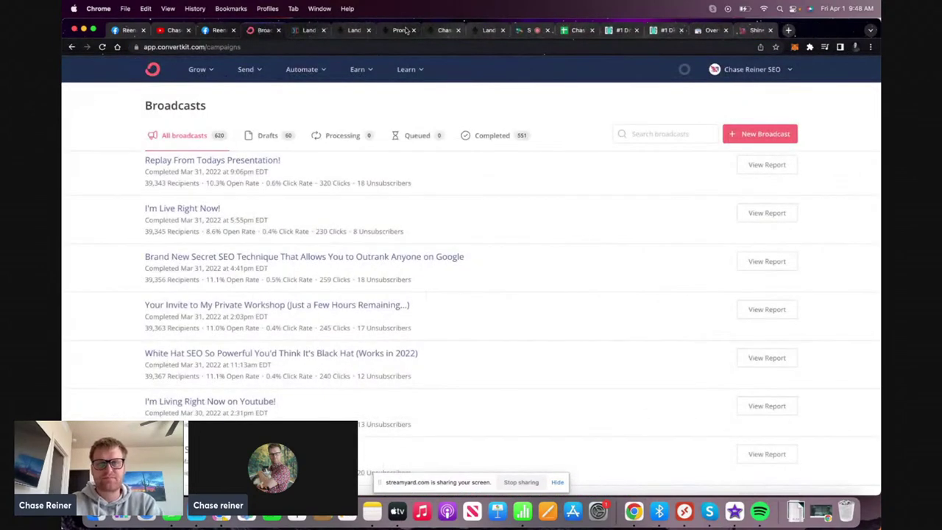
click(403, 30)
click(414, 30)
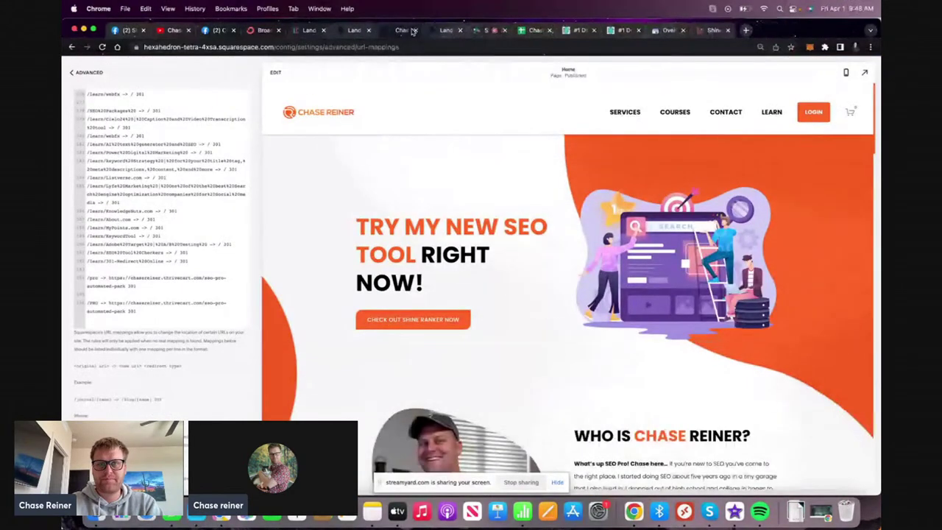
click(414, 30)
click(531, 30)
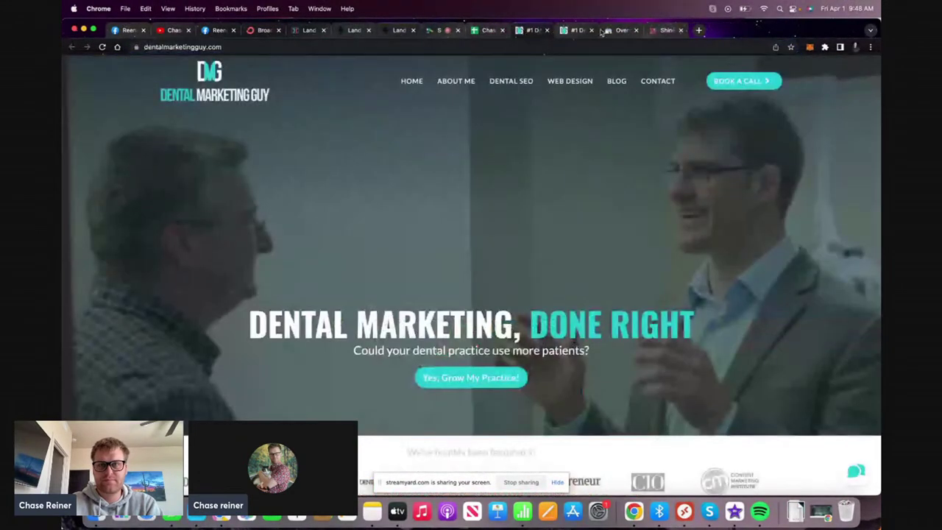
click(664, 30)
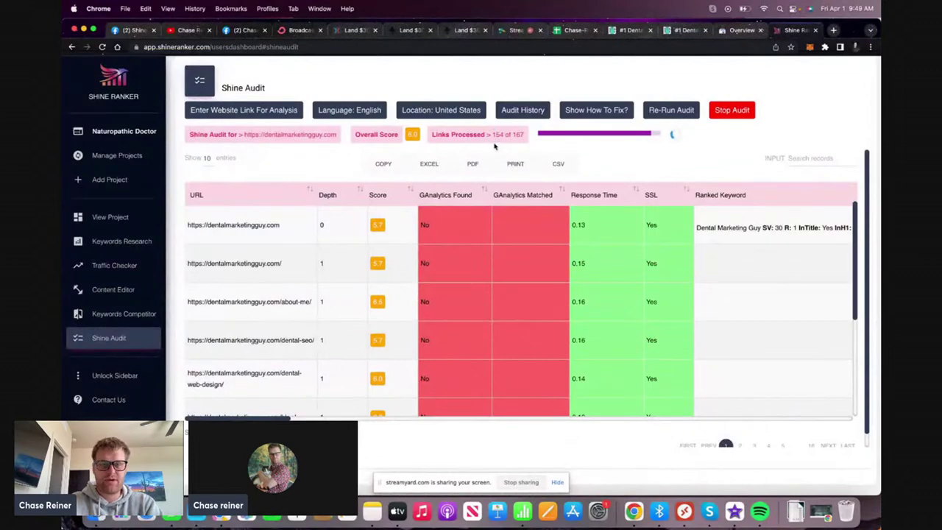
Set the audit table to show 100 entries and look through the audited pages
scroll(321, 221, down, 3)
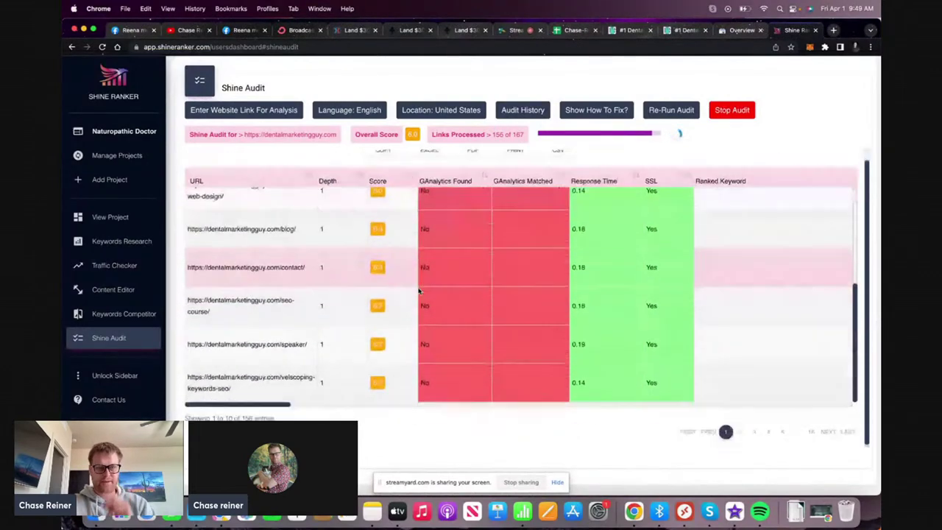
click(204, 158)
click(211, 182)
scroll(480, 254, down, 5)
scroll(480, 254, down, 5)
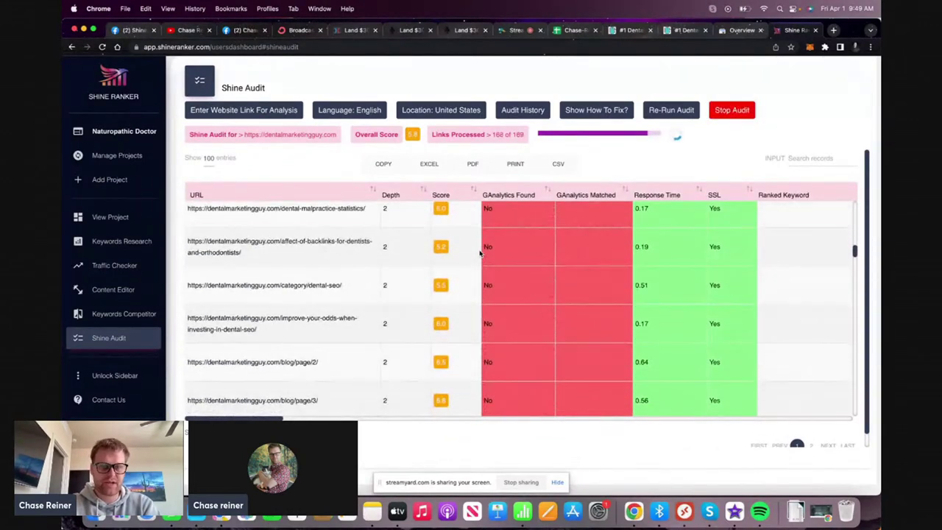
scroll(300, 248, up, 10)
triple_click(233, 225)
key(super+c)
key(super+shift+n)
text(site:)
key(super+v)
key(super+z)
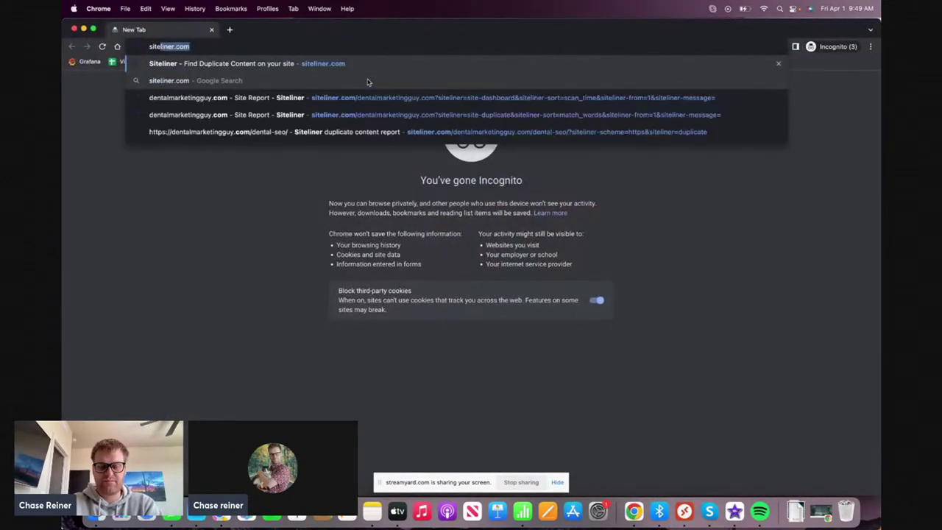
text(:)
key(super+v)
key(Return)
Open the Live Chat page from the site search results and review its content
scroll(387, 172, down, 5)
scroll(387, 171, down, 4)
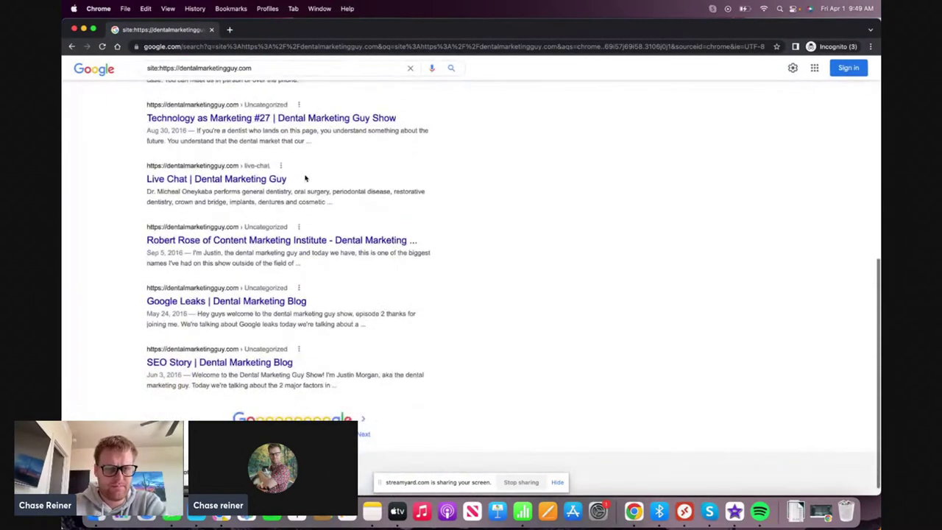
click(254, 179)
scroll(334, 185, down, 5)
scroll(335, 189, up, 3)
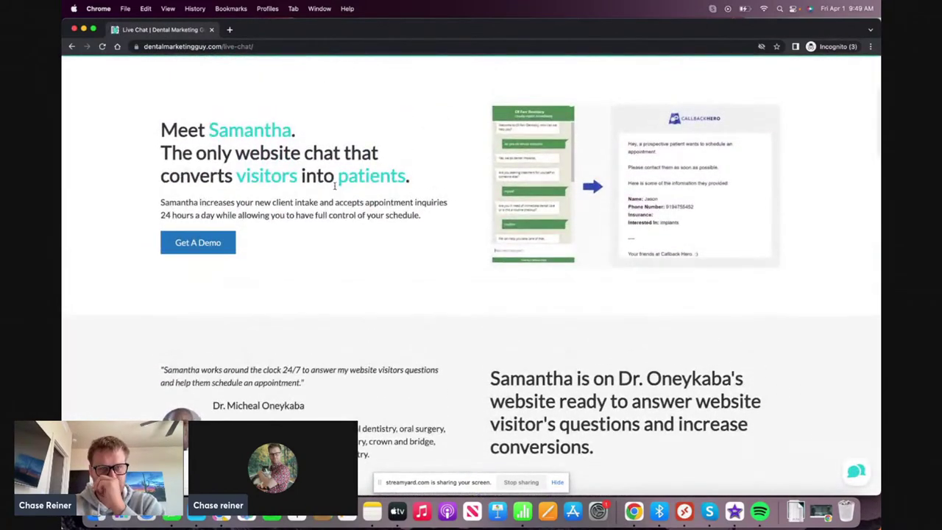
scroll(335, 187, up, 3)
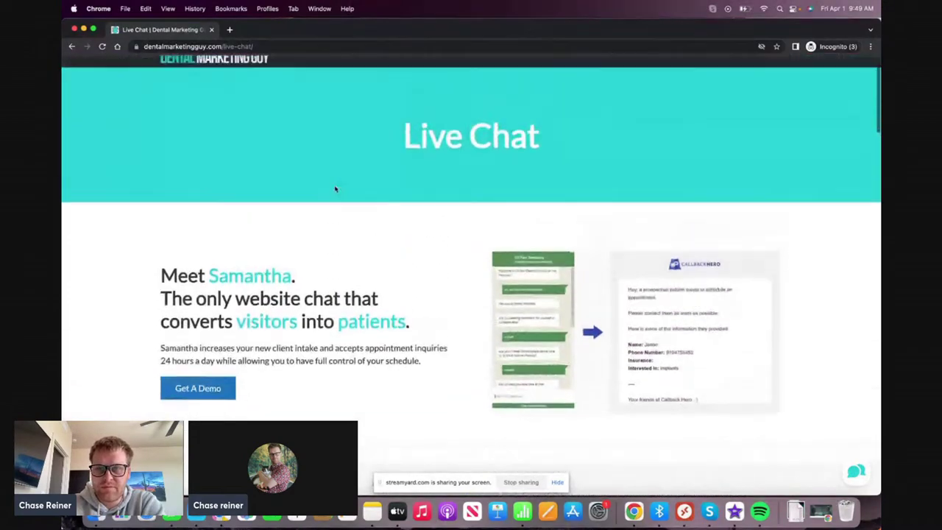
scroll(335, 189, down, 7)
scroll(335, 189, down, 10)
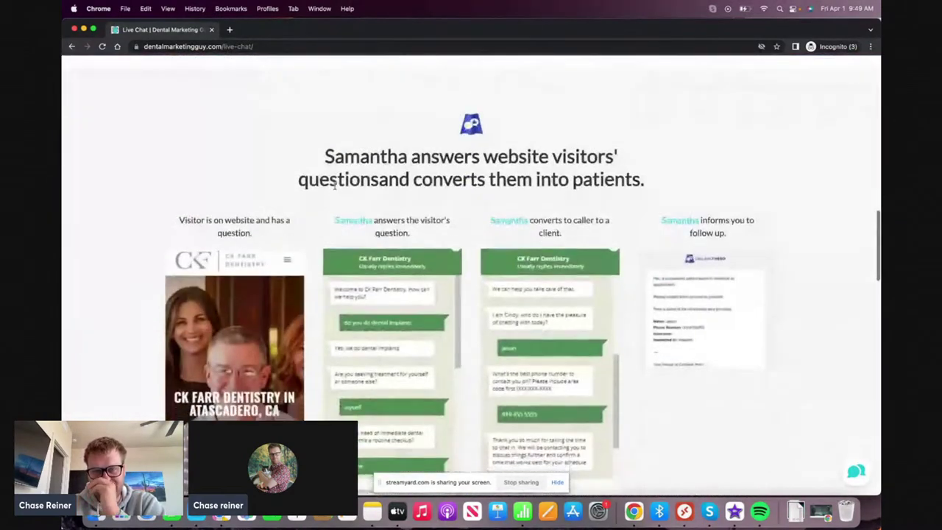
scroll(335, 190, down, 2)
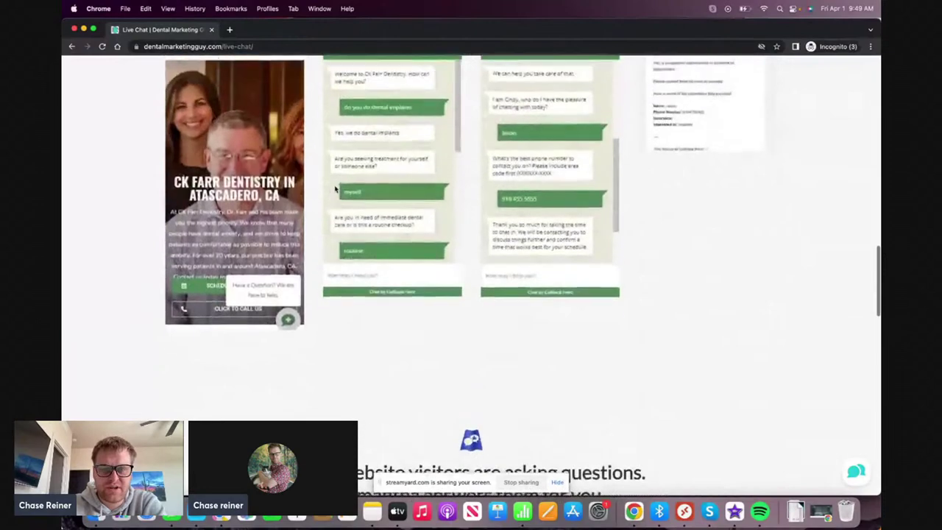
scroll(332, 190, down, 5)
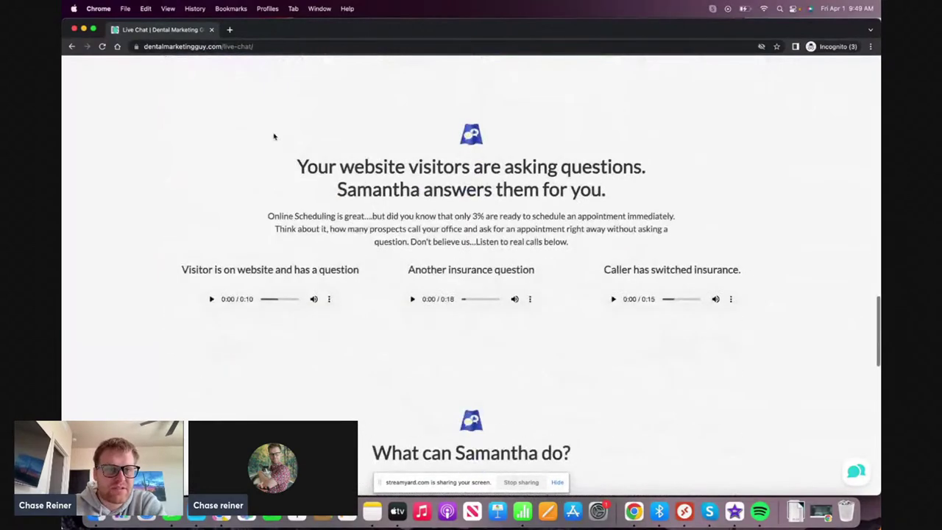
Go back to the search results, open the Google Leaks blog post and examine its content
click(71, 46)
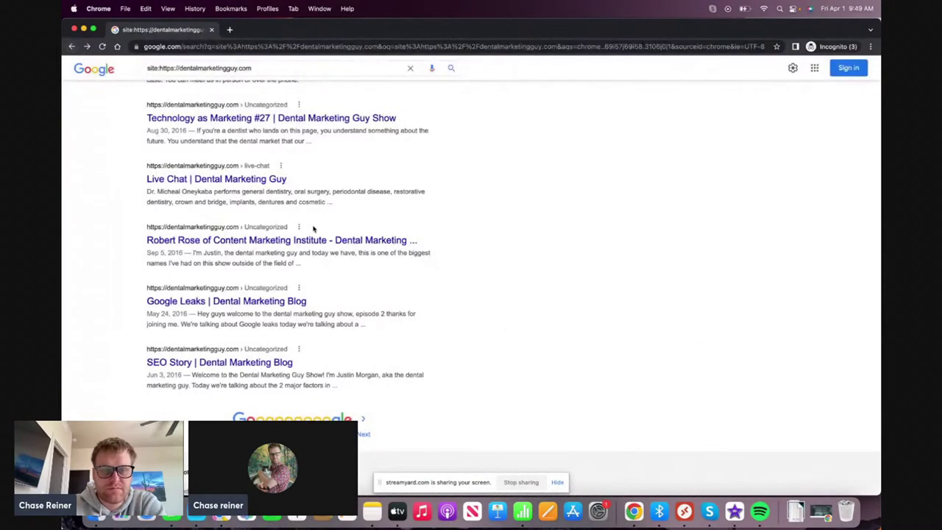
click(265, 301)
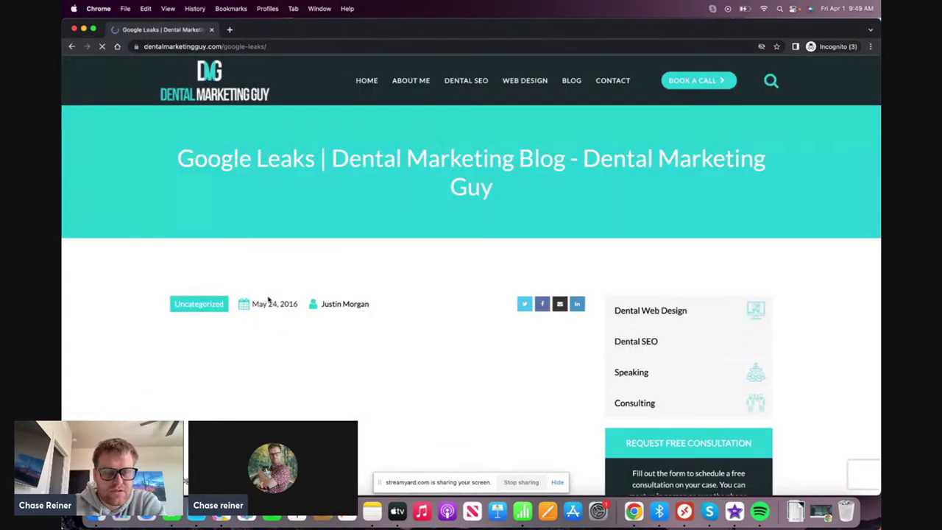
scroll(279, 271, down, 3)
scroll(279, 271, down, 5)
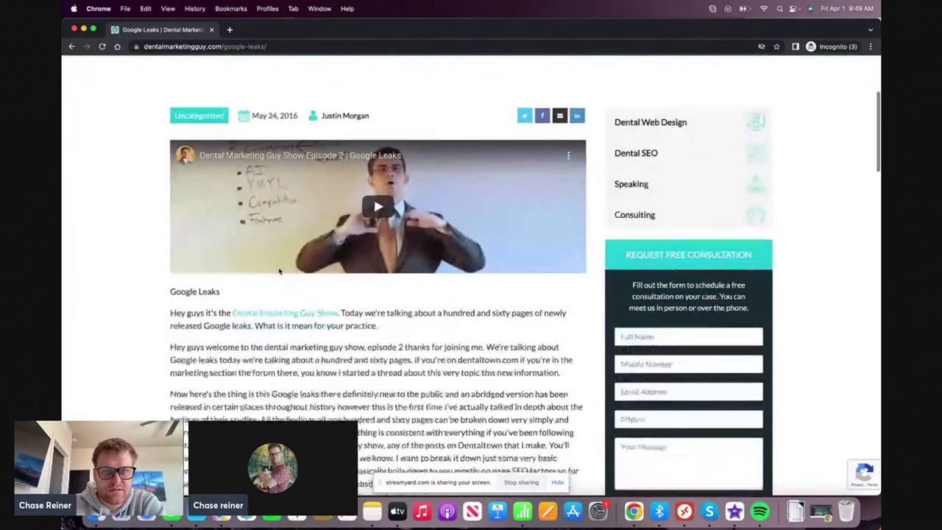
Finish examining the Google Leaks post, return to the site search results and close the incognito window
scroll(279, 271, up, 4)
scroll(279, 271, down, 3)
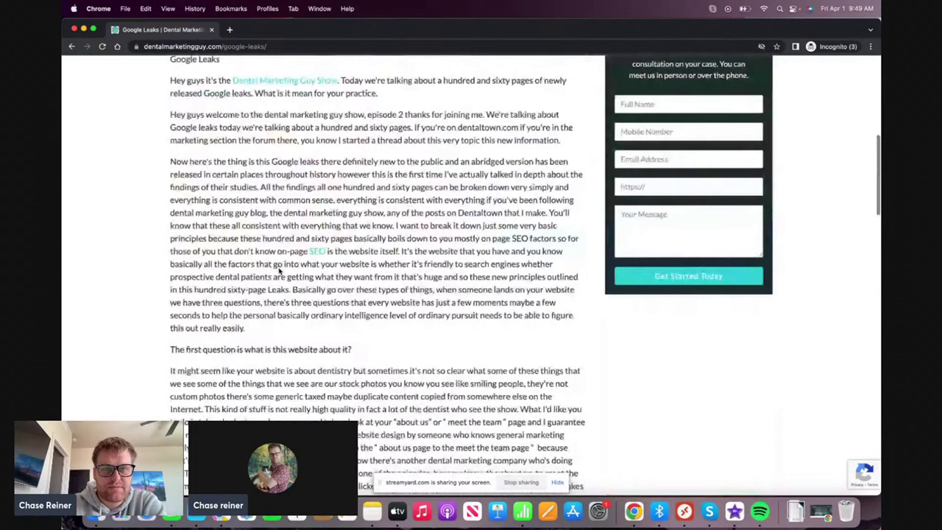
scroll(279, 271, up, 10)
click(72, 47)
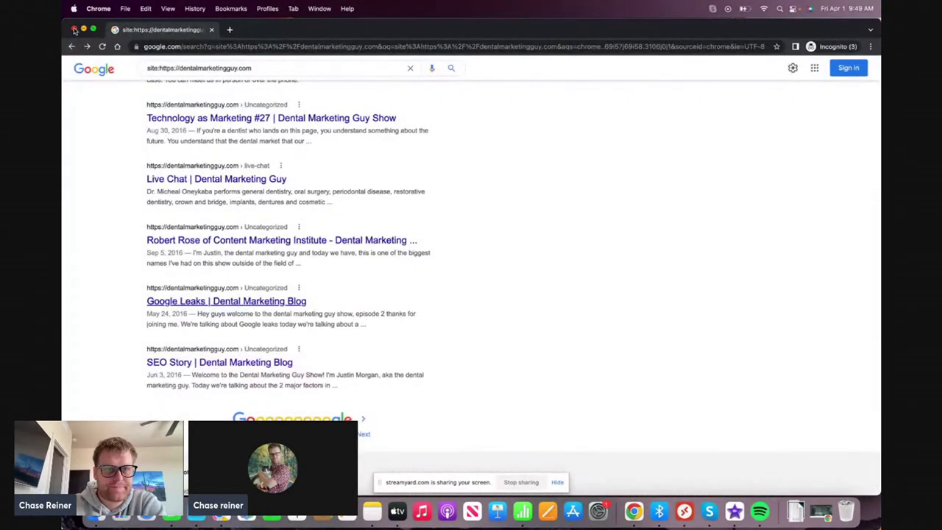
click(74, 29)
Export the Shine Audit table to Excel, copy the exported spreadsheet's data and switch back to Chrome
scroll(493, 285, down, 1)
scroll(493, 265, up, 1)
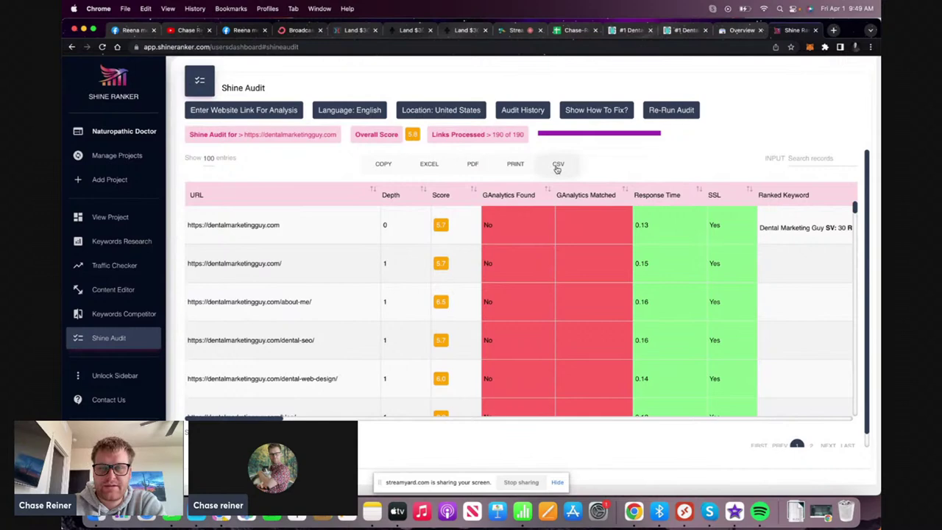
click(430, 164)
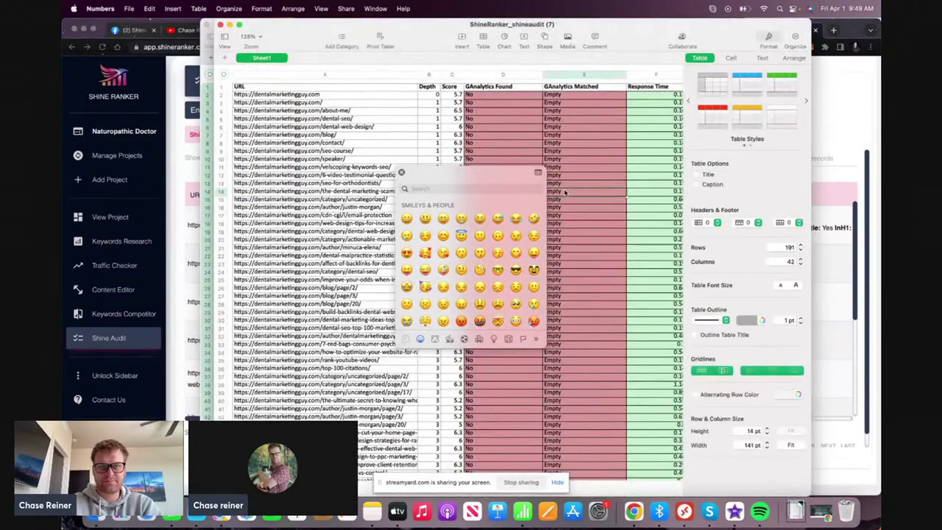
key(super+Tab)
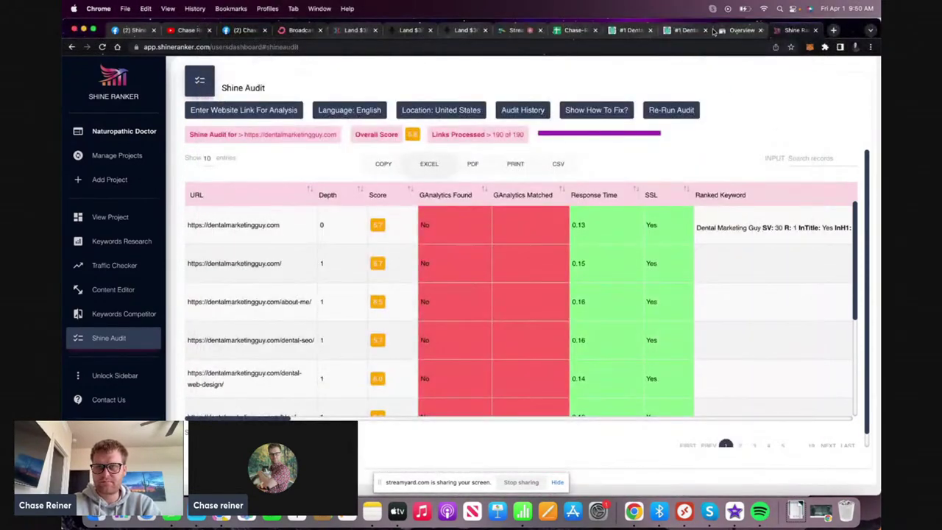
Replace everything on the Shine Ranker Scan sheet of the Paid SEO Audit Checklist with the copied audit data
click(686, 30)
click(576, 30)
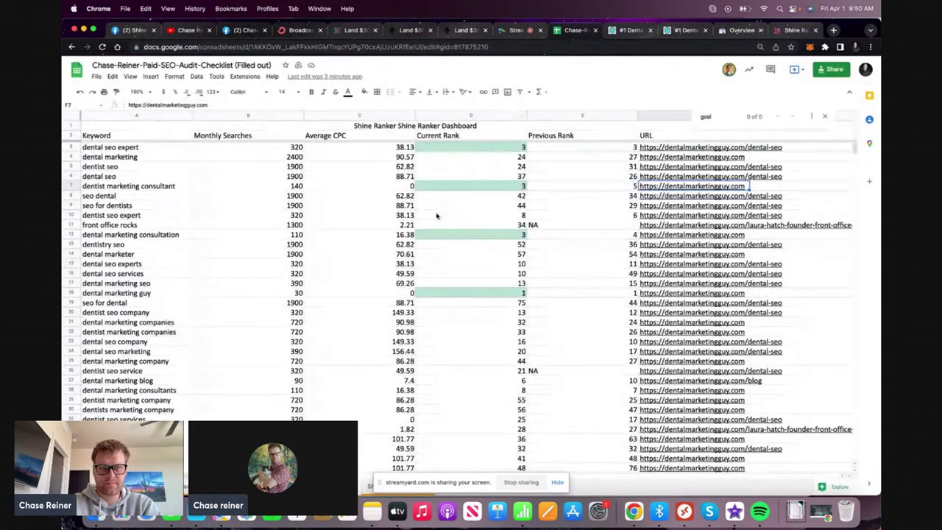
click(557, 482)
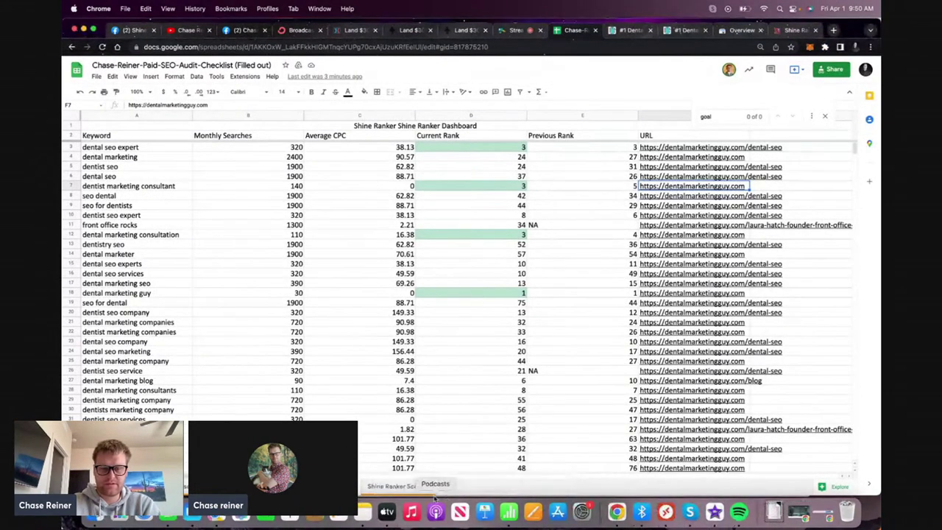
click(397, 485)
click(420, 325)
key(super+a)
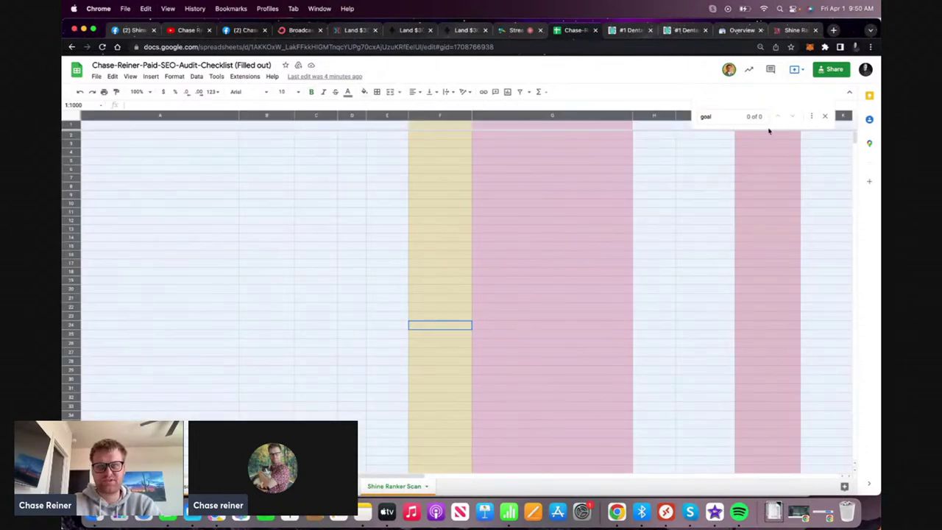
key(super+v)
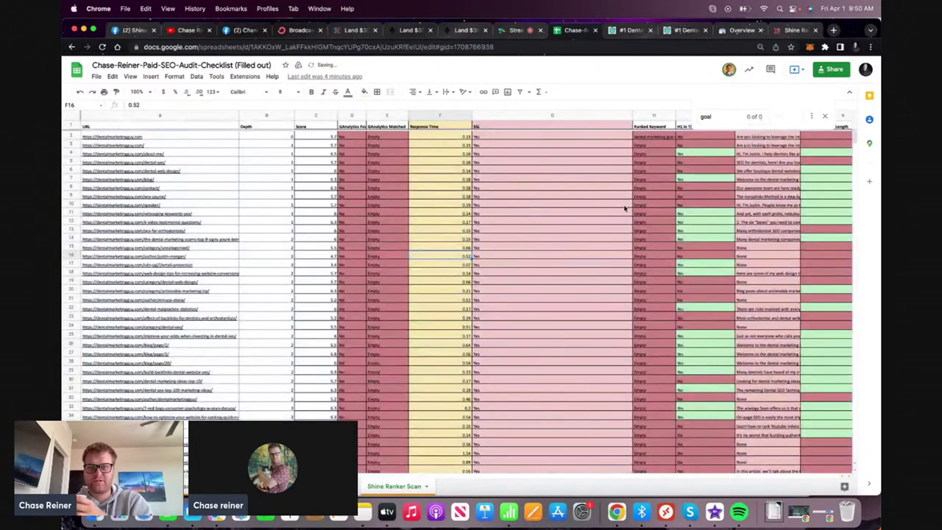
Clear the borders from the whole audit table, set its font size to 14 and remove the header's bold formatting
click(360, 171)
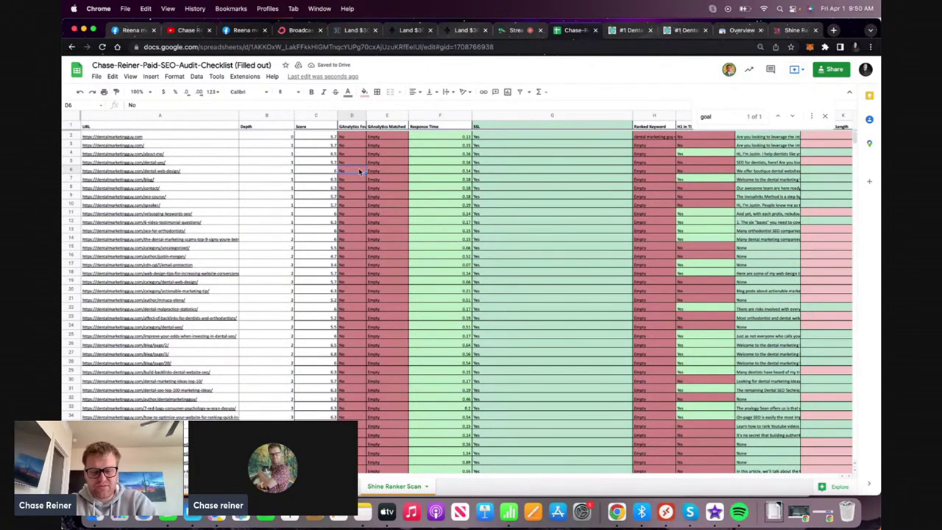
key(super+a)
click(376, 91)
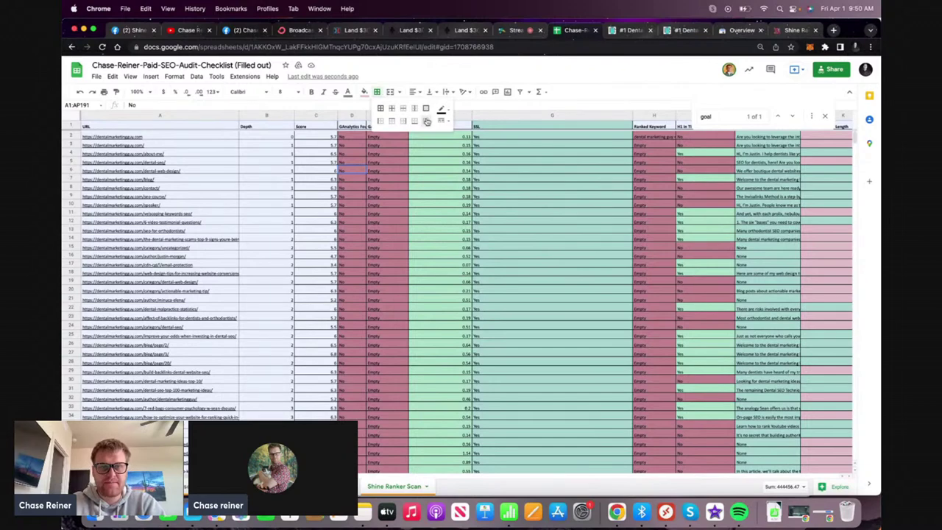
click(427, 122)
click(286, 91)
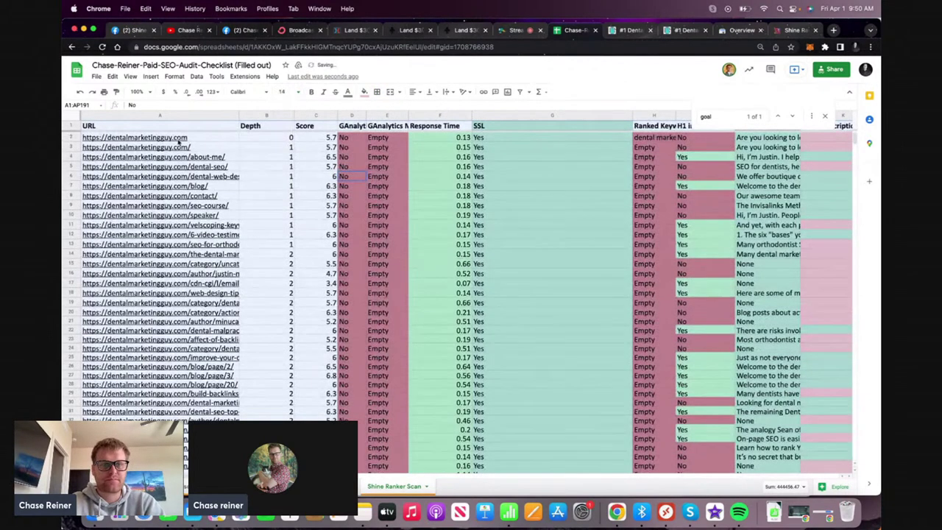
key(super+b)
key(super+z)
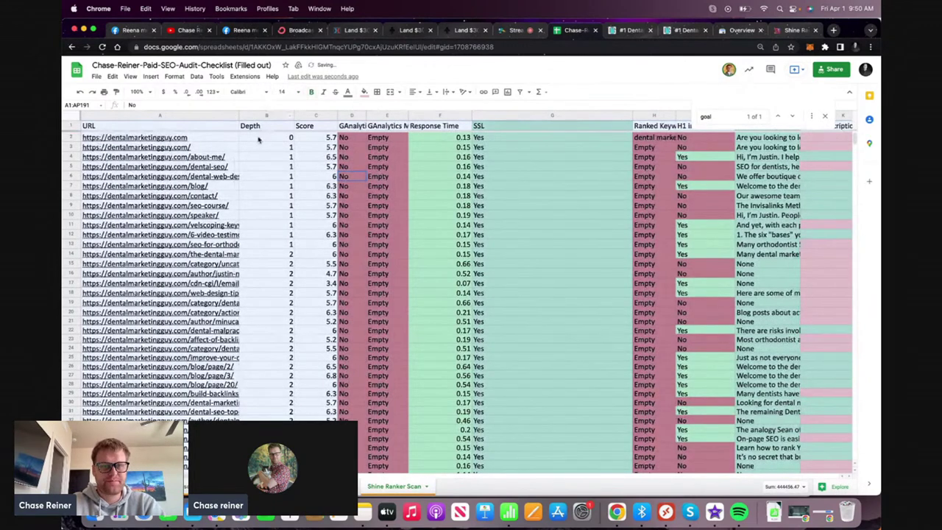
Widen the GAnalytics Matched column to fit its header and close the spreadsheet's find bar
click(265, 185)
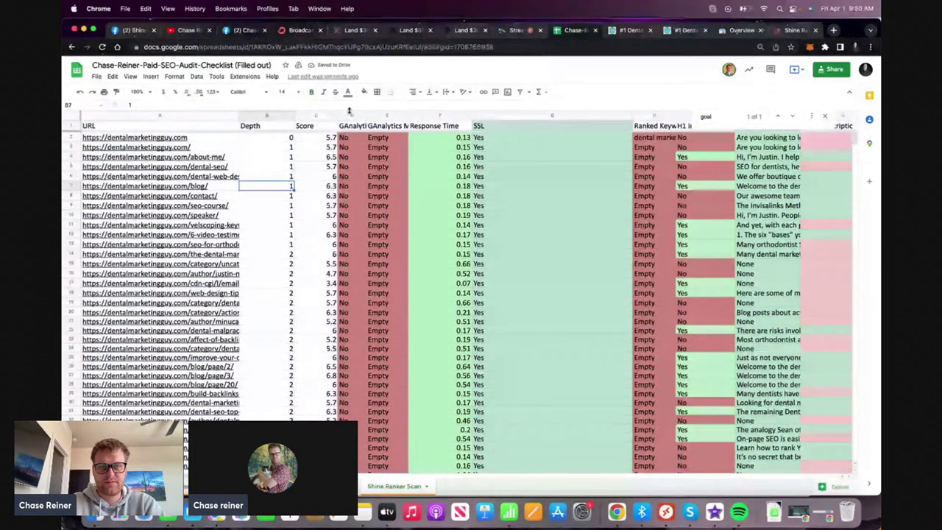
drag(366, 115, 441, 115)
click(406, 157)
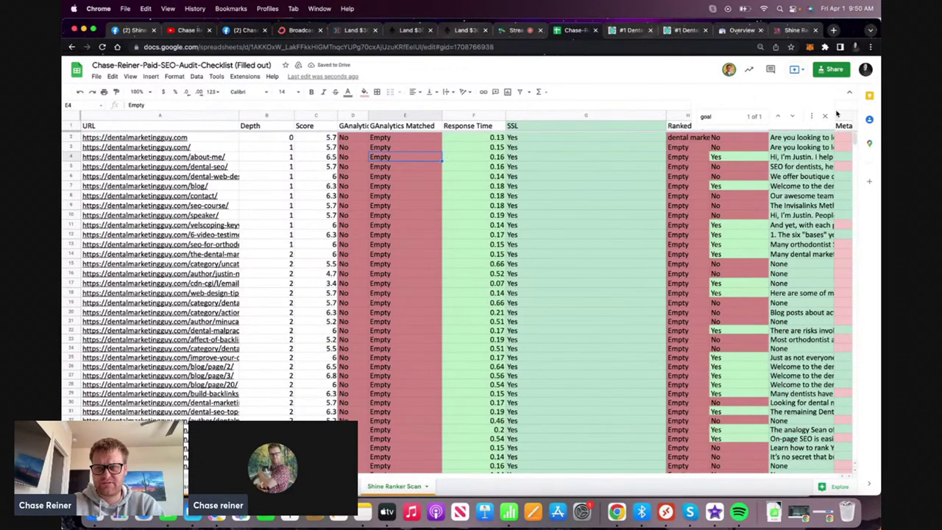
key(Return)
key(Escape)
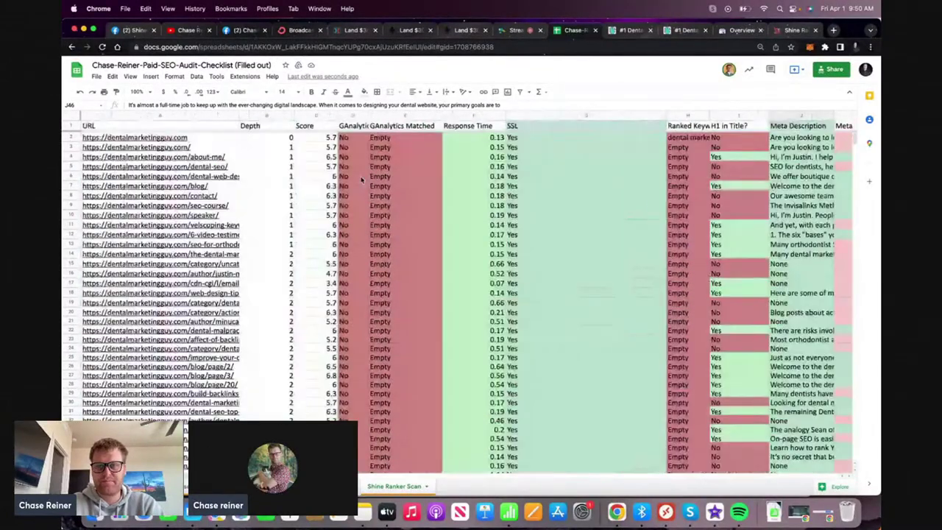
Widen the Ranked Keyword column so that its full header fits
scroll(361, 180, right, 3)
click(474, 140)
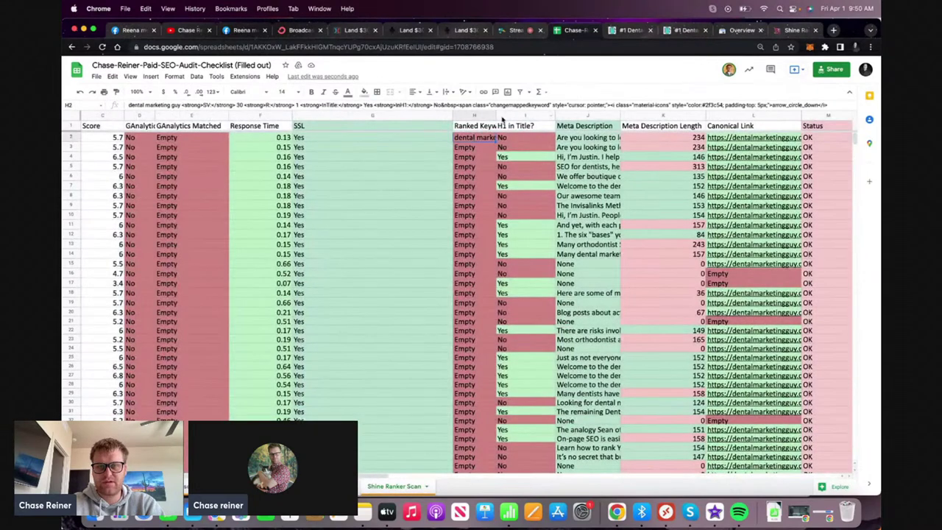
drag(495, 116, 526, 120)
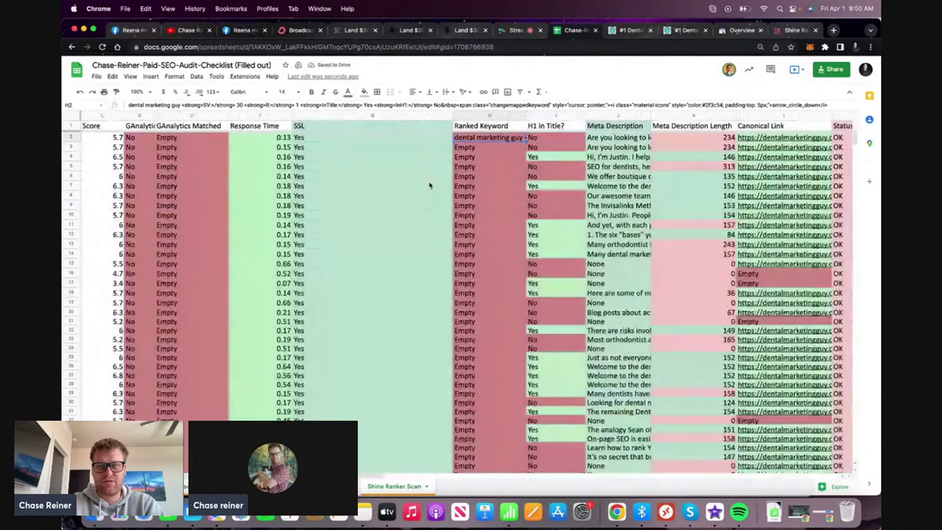
click(567, 148)
key(Delete)
click(563, 157)
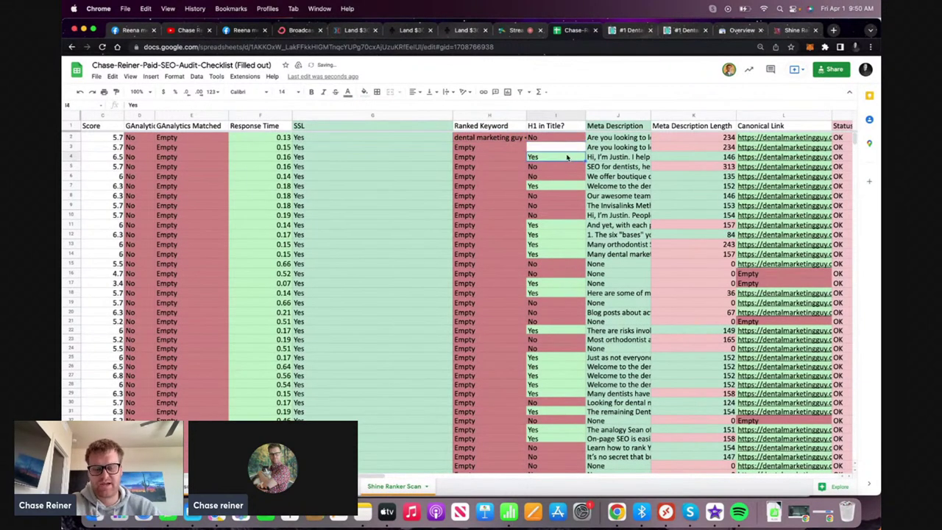
key(ctrl+z)
Check the homepage's meta description in the audit sheet and examine the main headline on the live dentalmarketingguy.com homepage
click(621, 139)
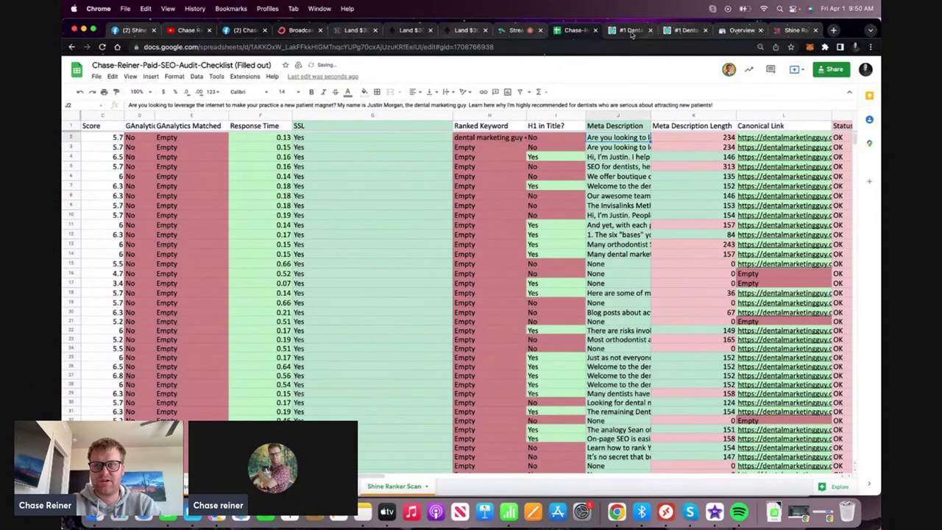
click(631, 33)
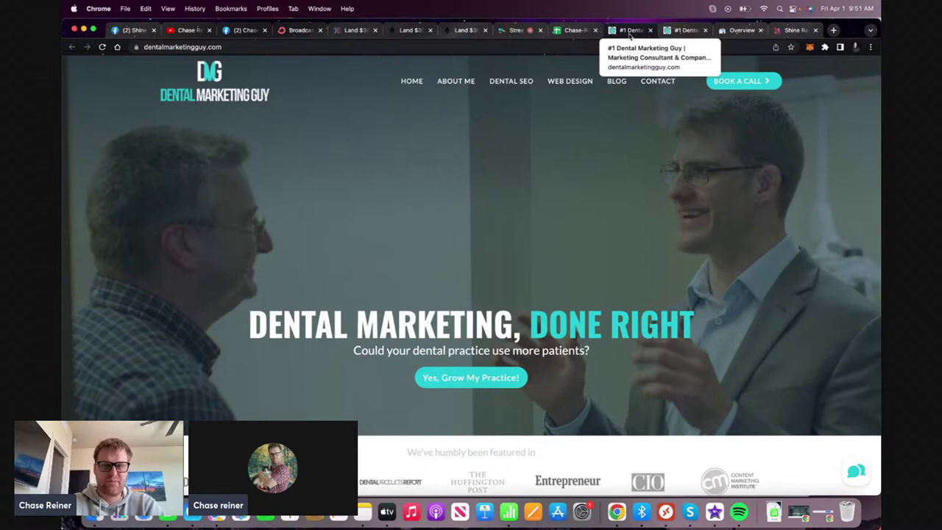
drag(245, 336, 682, 345)
triple_click(681, 345)
click(652, 301)
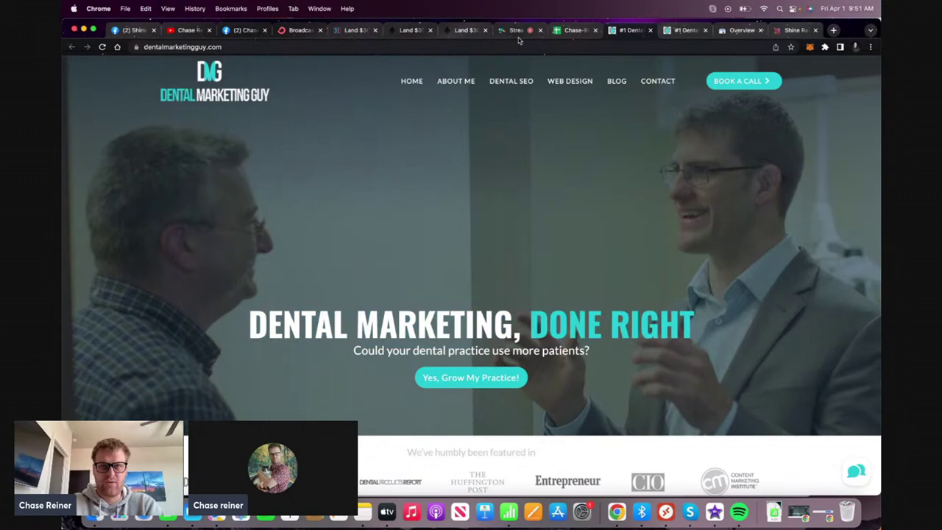
Review the keyword rankings on the Shine Ranker Dashboard sheet, including "dentist marketing consultant" and "dental seo expert"
click(576, 33)
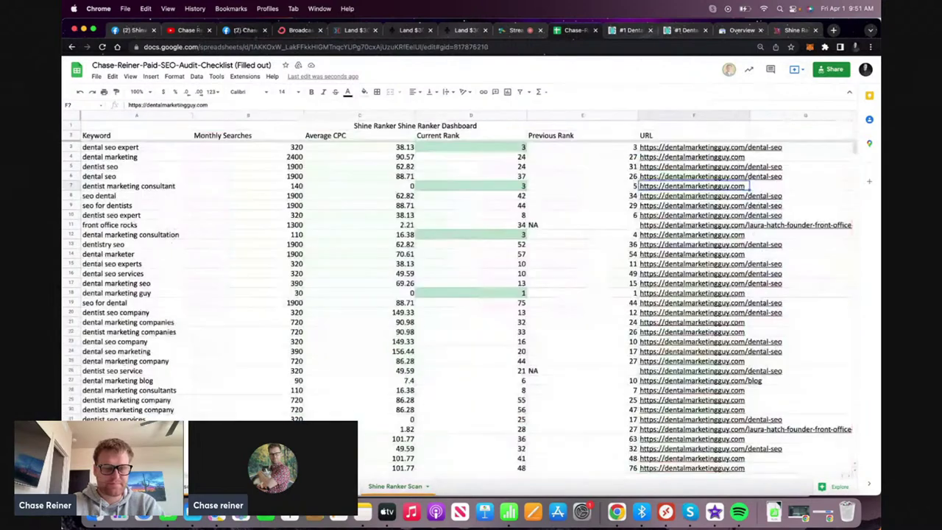
click(126, 187)
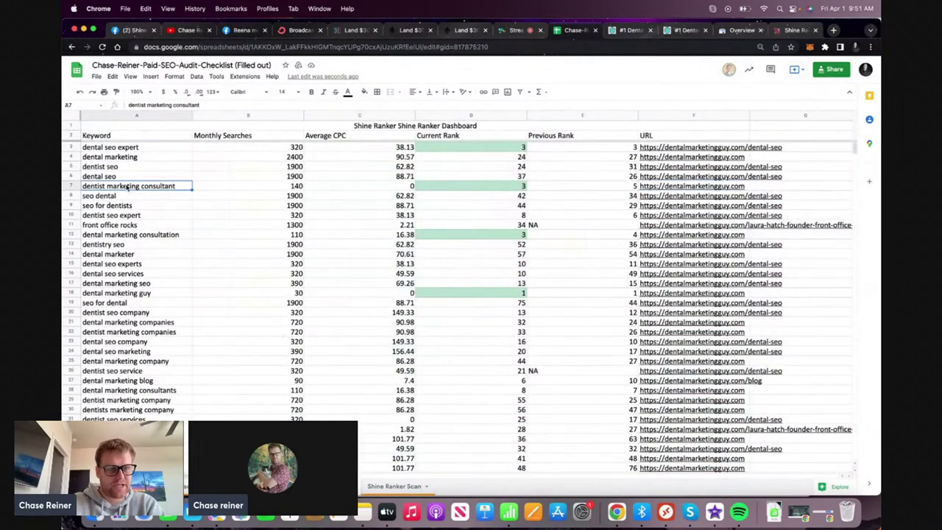
double_click(126, 187)
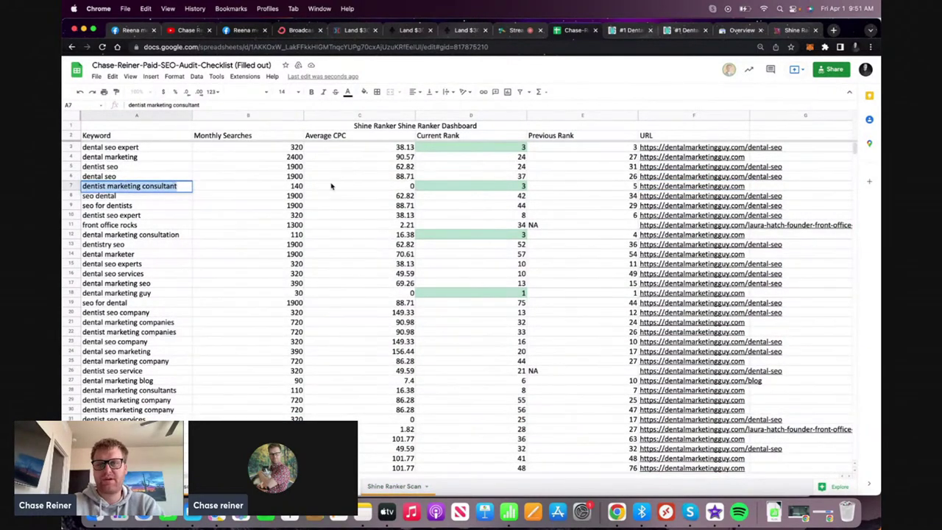
click(176, 148)
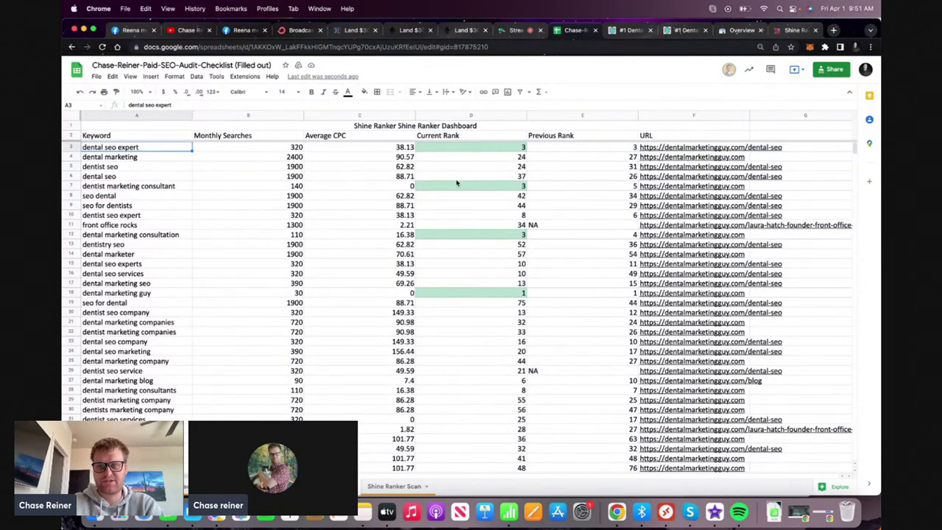
scroll(456, 183, right, 2)
scroll(456, 182, left, 2)
scroll(456, 183, down, 6)
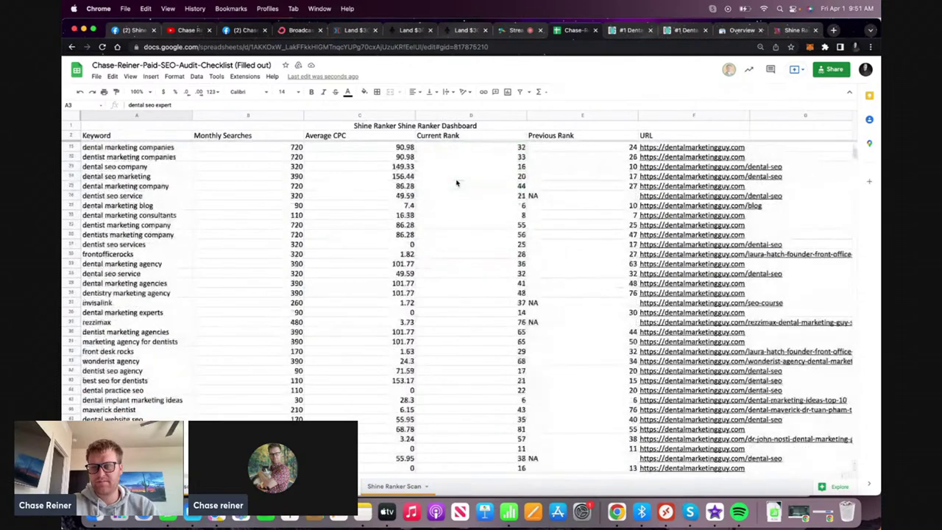
scroll(456, 182, down, 3)
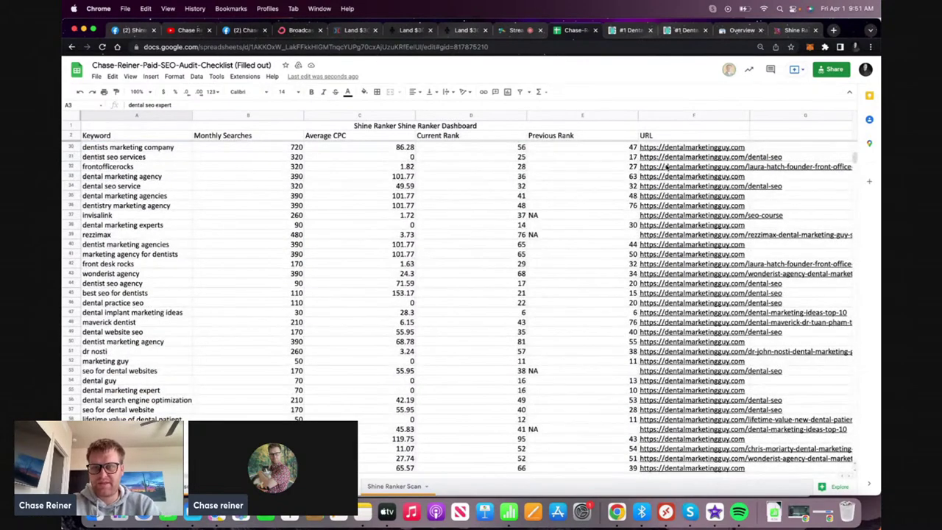
Open the page ranking for "frontofficerocks" to check its topic, close it and select that keyword's row
click(666, 167)
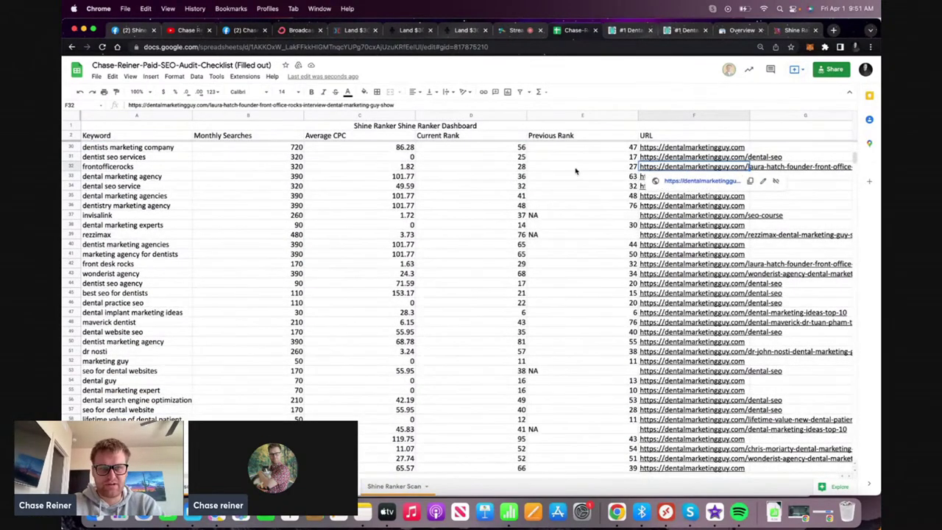
click(683, 181)
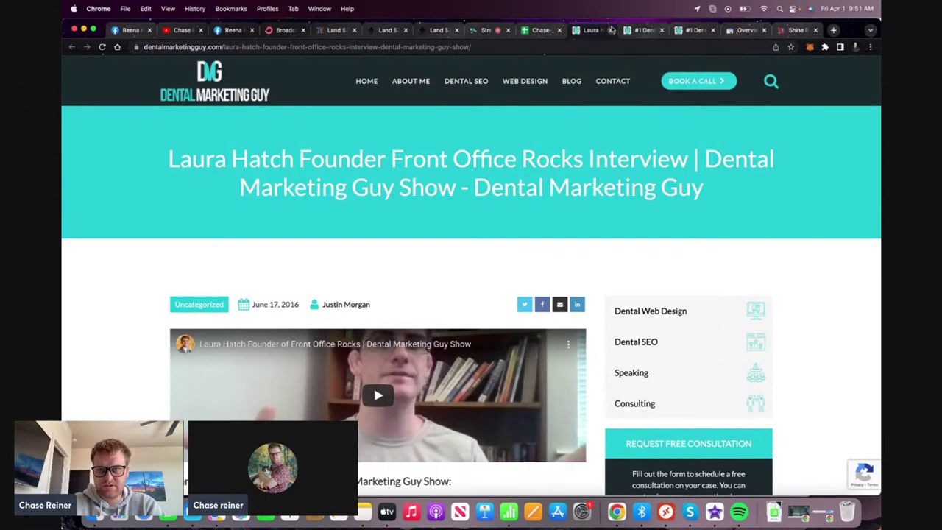
click(611, 30)
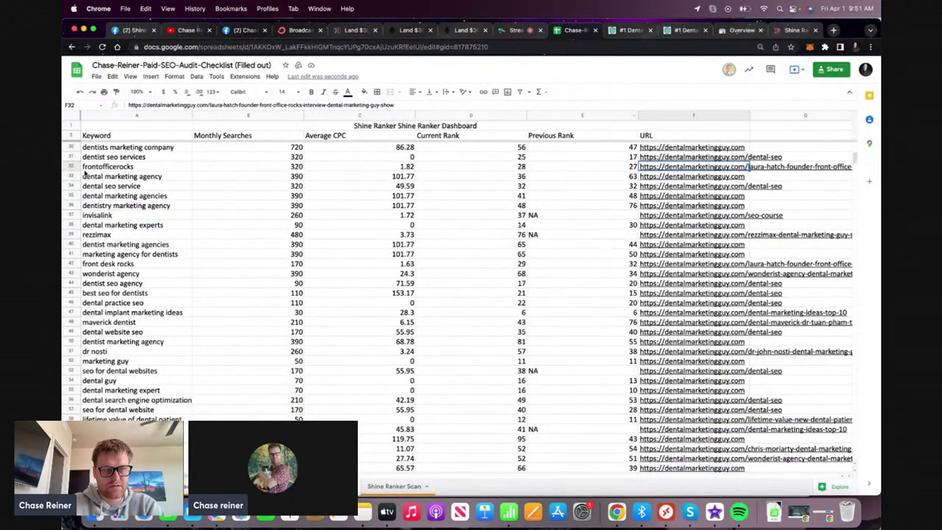
click(71, 175)
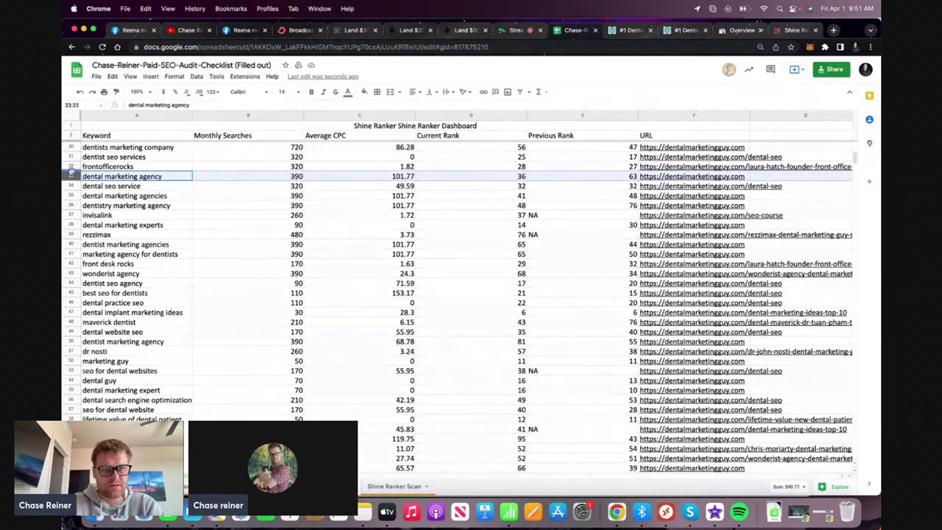
click(71, 166)
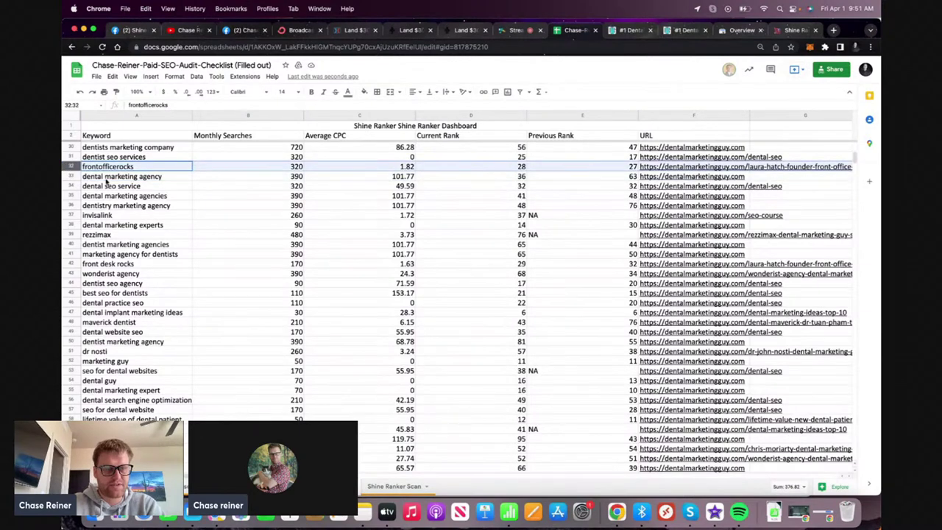
Look through the keywords further down the list and inspect the Current Rank column
scroll(107, 184, down, 3)
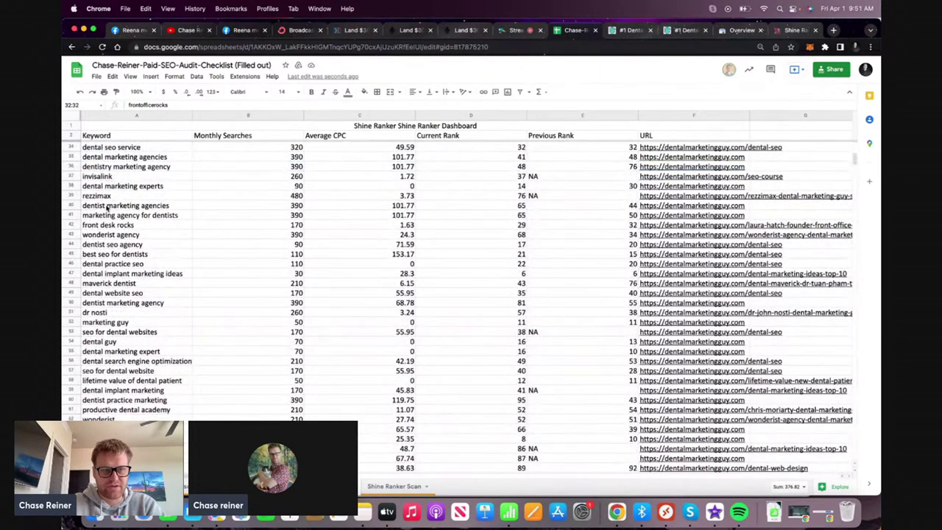
click(449, 115)
drag(449, 115, 246, 190)
click(564, 298)
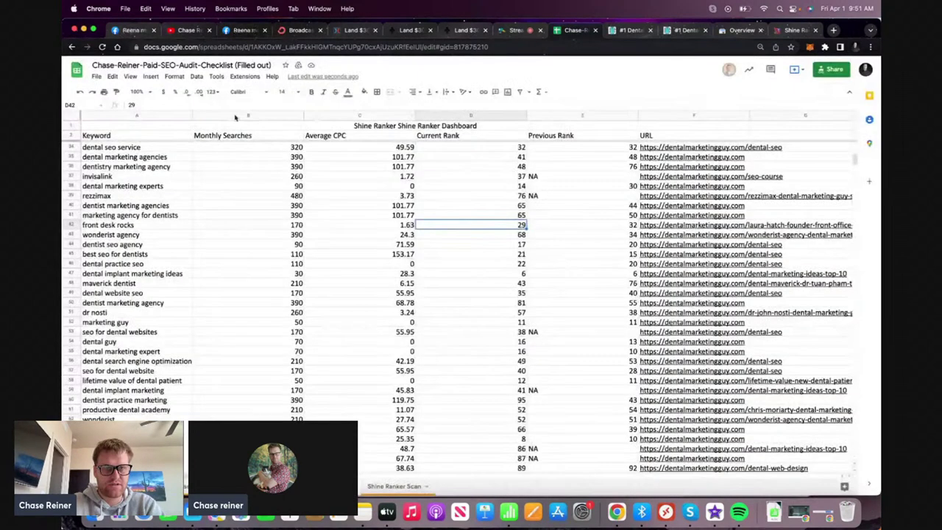
Unfreeze the header rows at the top of the keyword rankings sheet and select the Current Rank column
drag(70, 136, 71, 125)
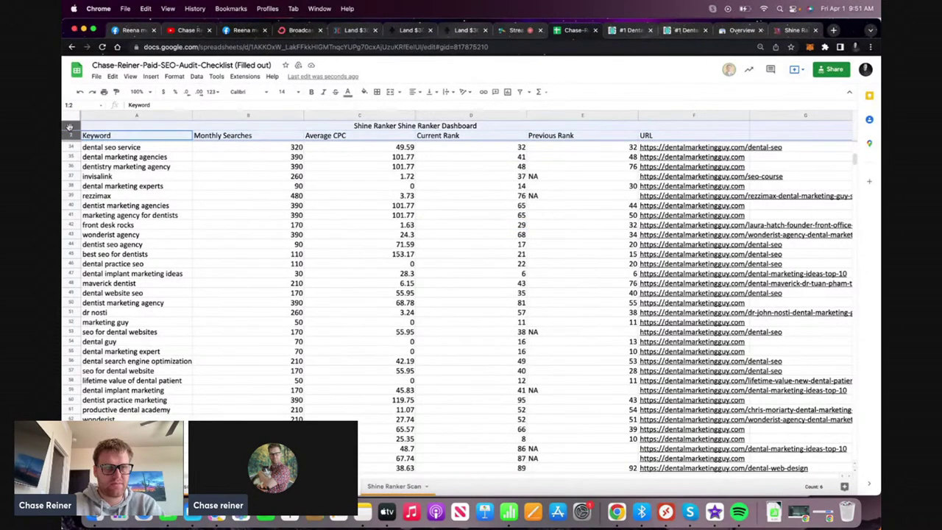
click(150, 76)
click(130, 76)
mouse_move(221, 105)
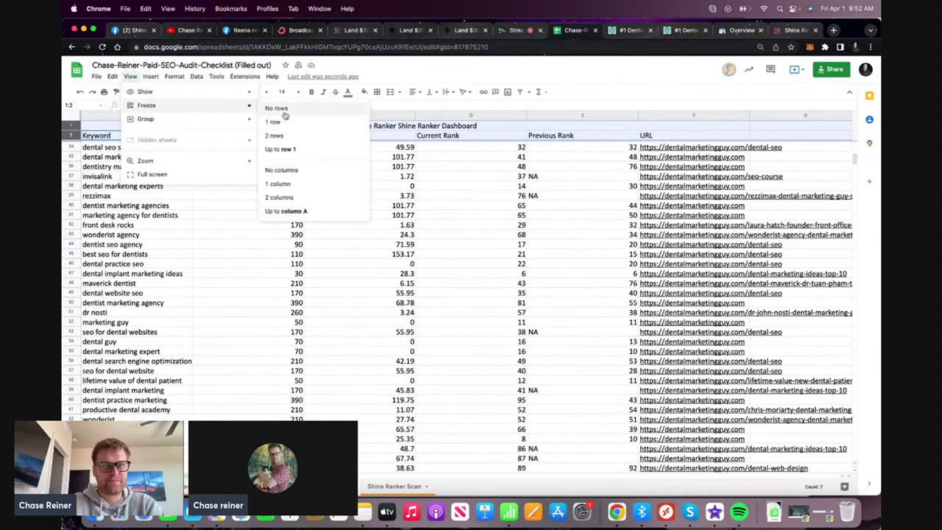
click(274, 121)
click(471, 115)
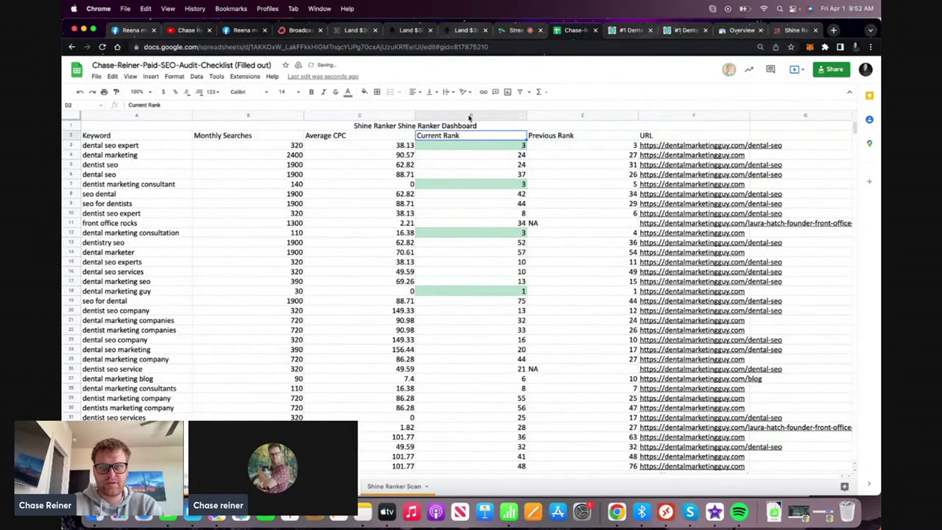
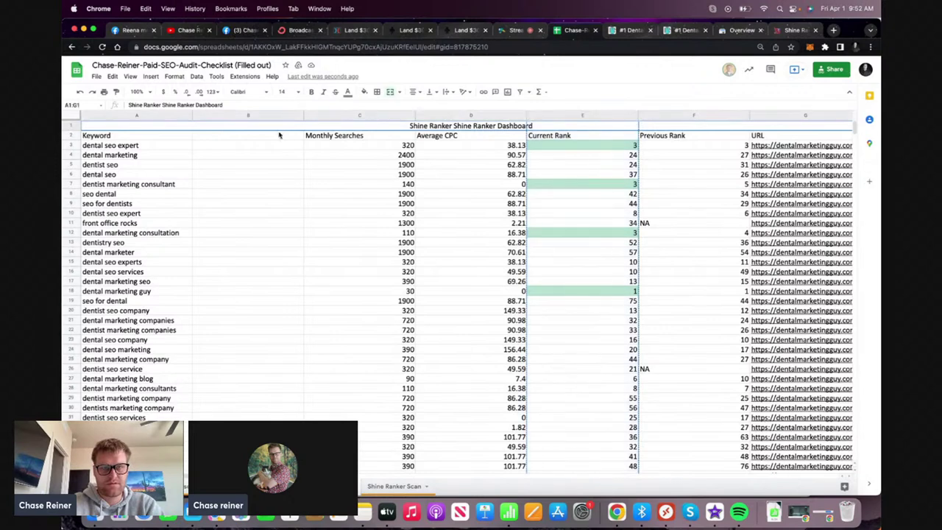
Try to paste the copied Current Rank column into the blank column beside Keyword and undo the misplaced pastes
click(279, 137)
key(cmd+v)
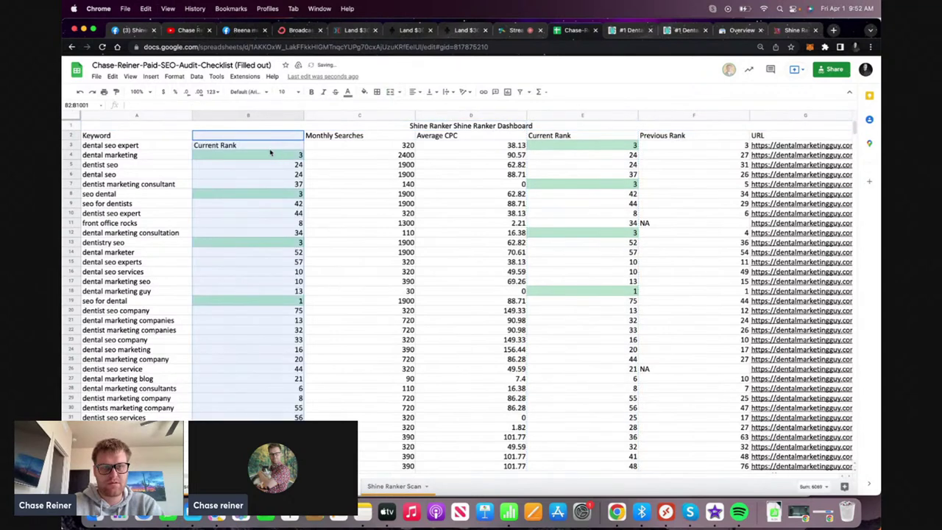
key(super+z)
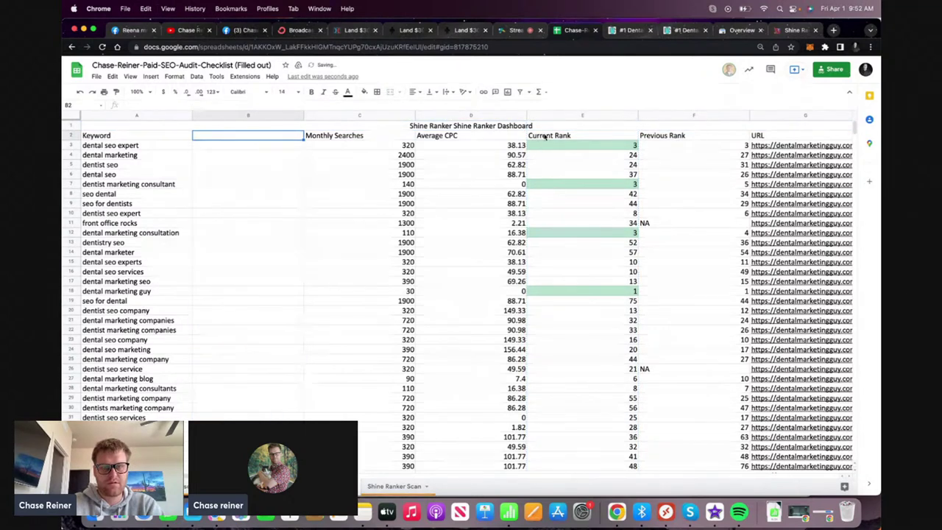
click(256, 126)
key(super+v)
key(super+z)
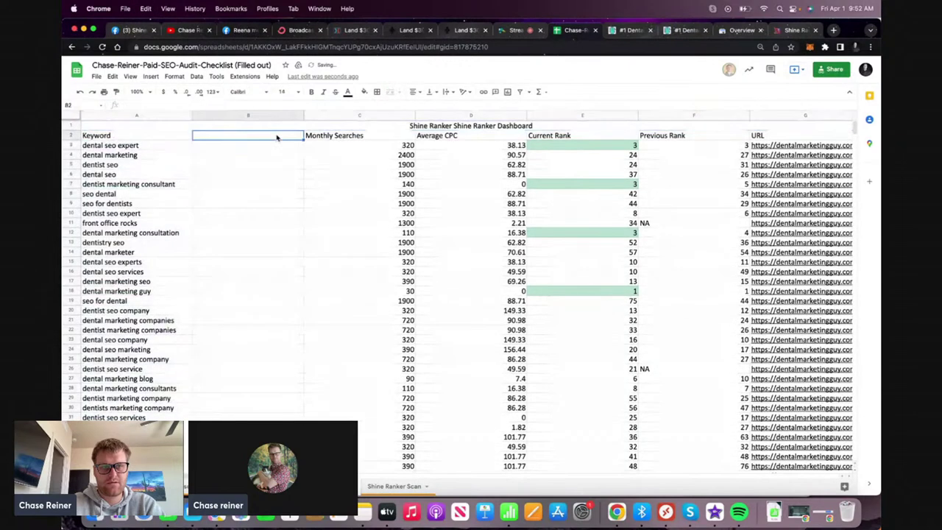
key(super+z)
click(286, 134)
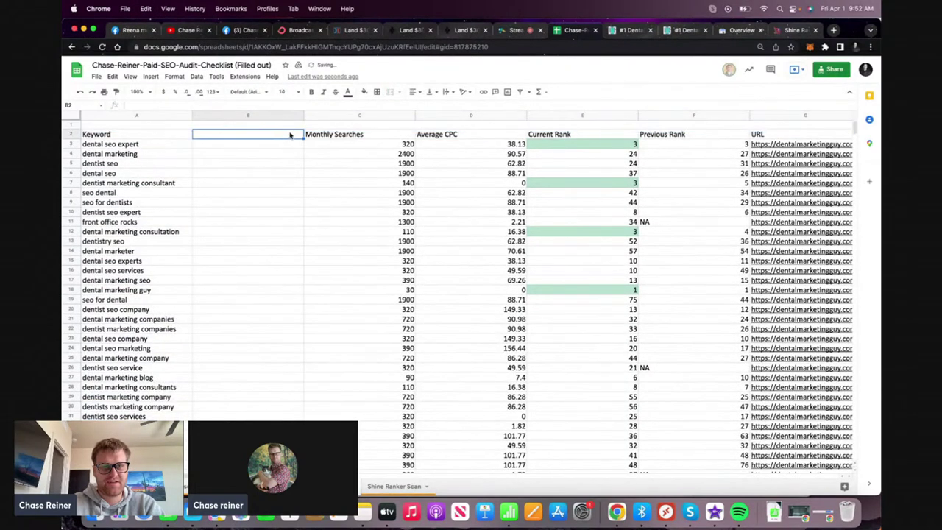
key(super+v)
key(super+z)
key(super+v)
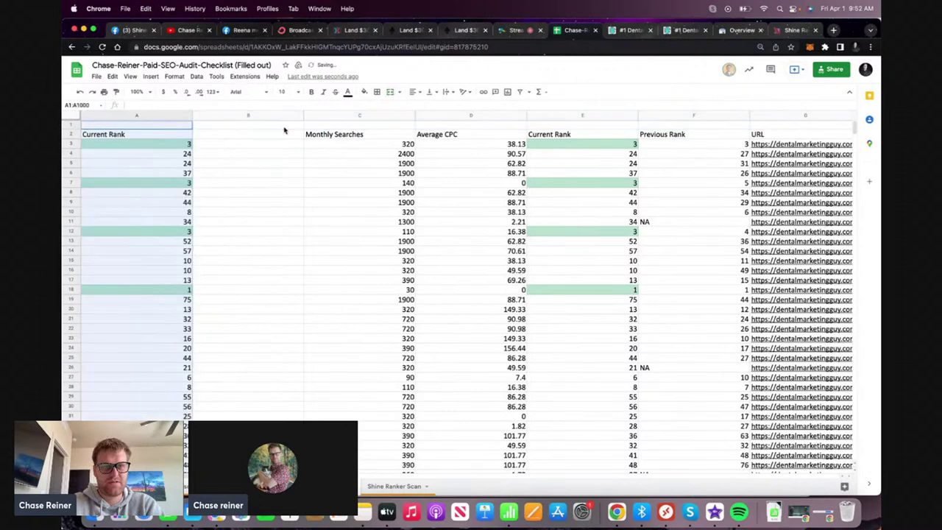
key(super+z)
Delete the first row above the column headings so the headings start the rankings sheet
click(456, 173)
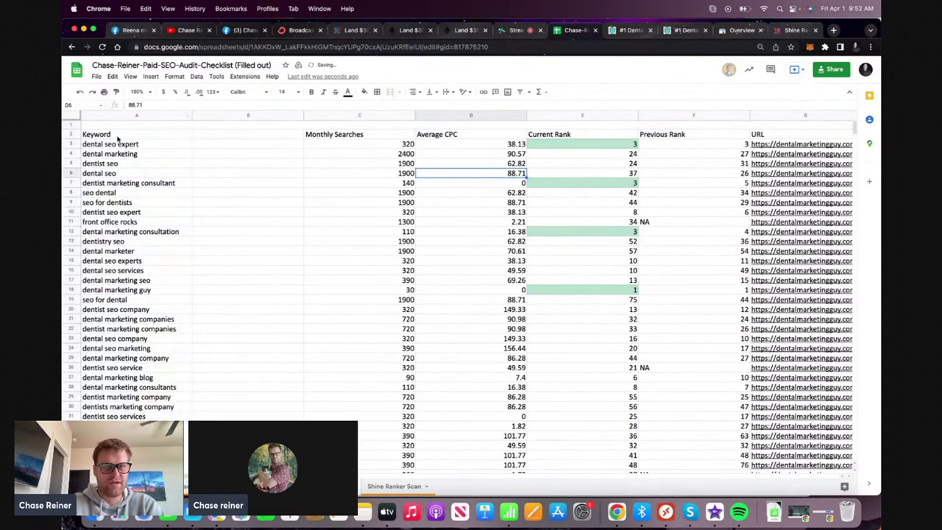
click(68, 123)
right_click(67, 123)
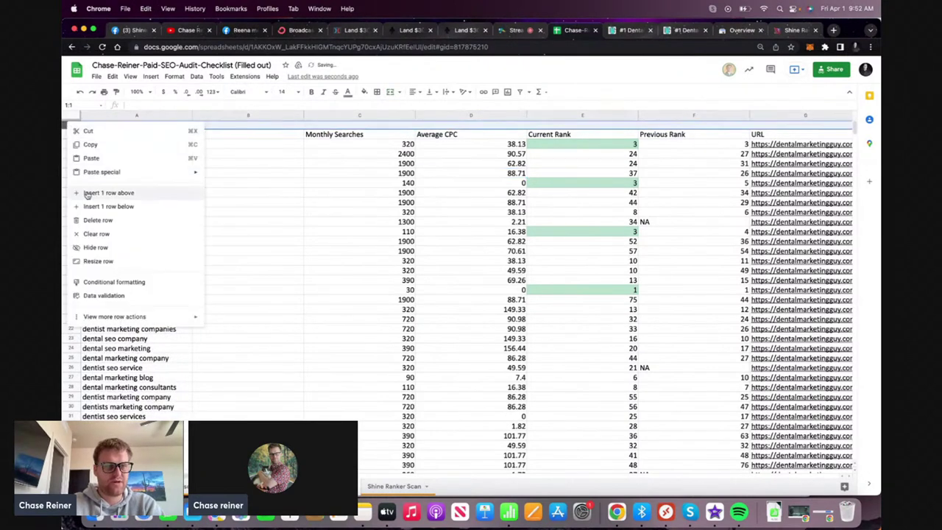
click(93, 219)
Paste the Current Rank column into blank column B and delete its empty top cell, shifting the cells up to align with the keywords
click(219, 126)
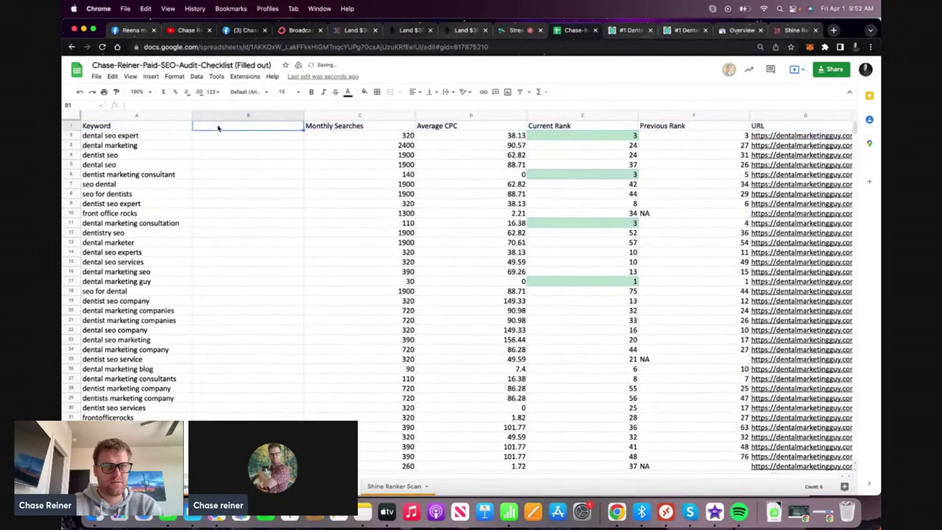
key(super+v)
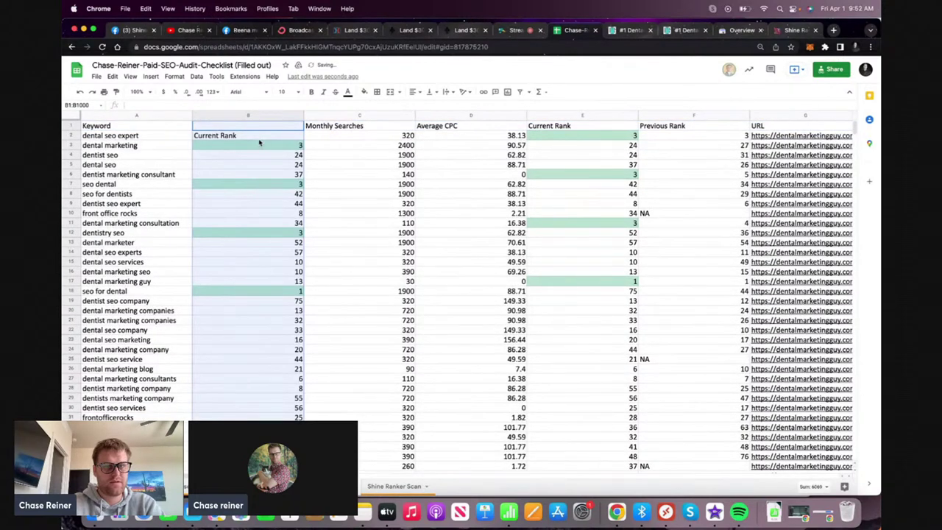
click(265, 134)
right_click(269, 129)
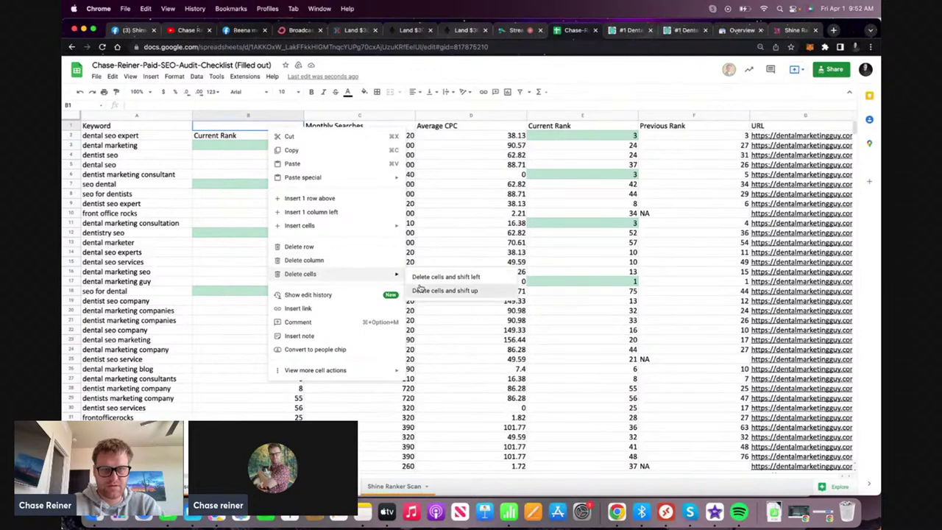
click(445, 289)
click(337, 273)
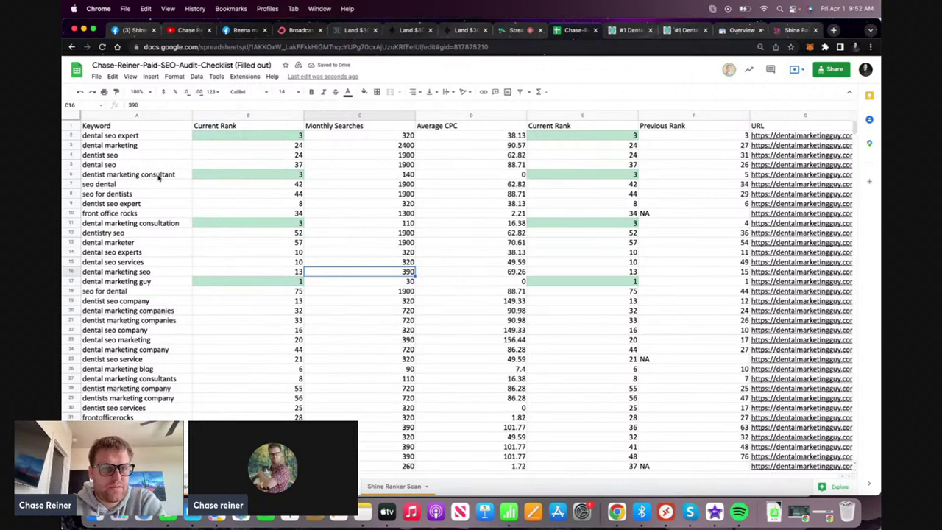
Narrow the Previous Rank column so that more of the URL column fits in view
click(137, 204)
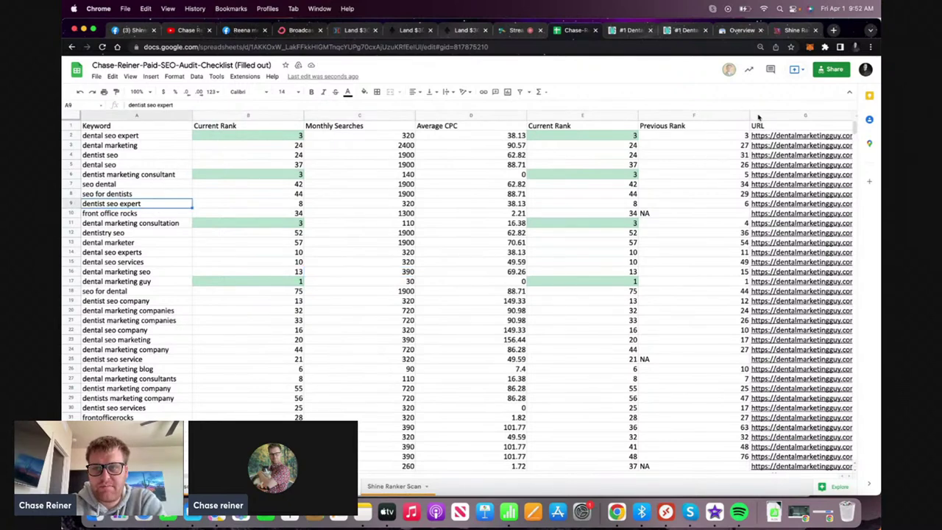
click(758, 116)
drag(749, 116, 705, 116)
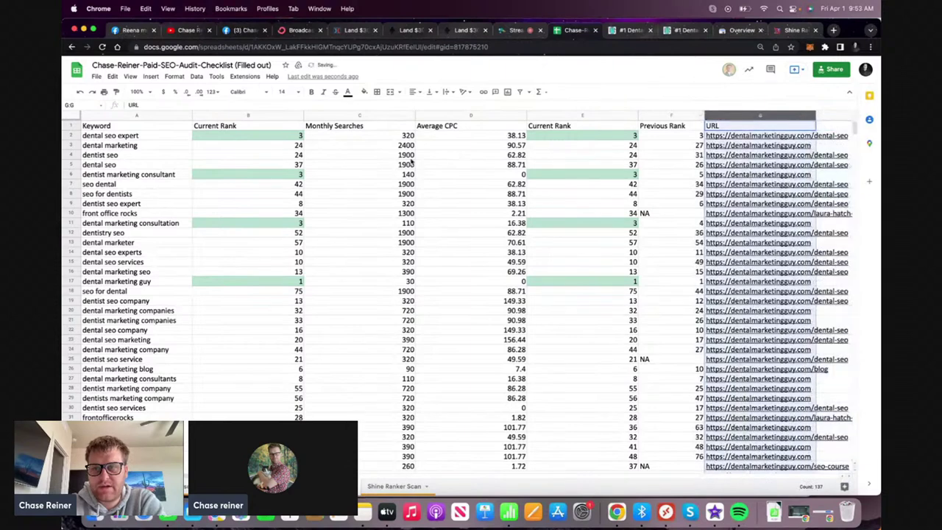
click(261, 225)
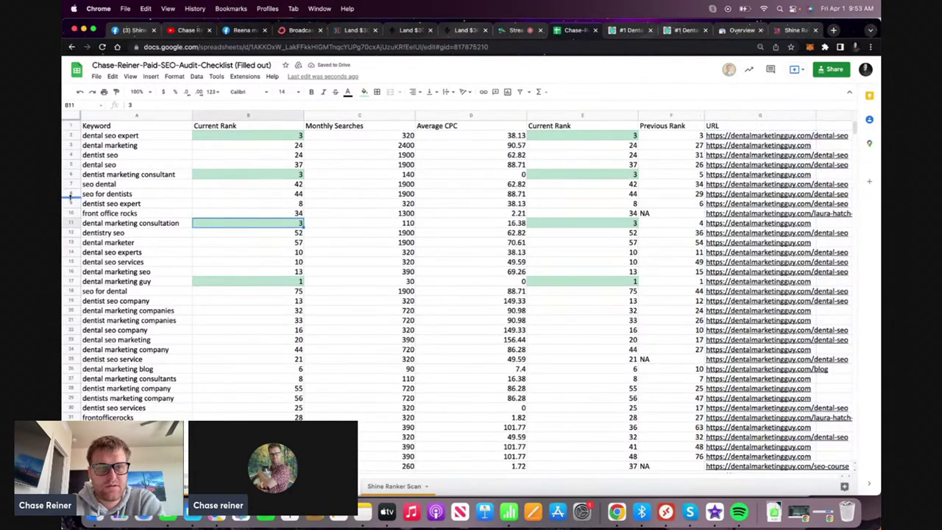
Switch to Google Search Console, open the full performance report, list the top pages and dismiss the new-look notice
click(742, 31)
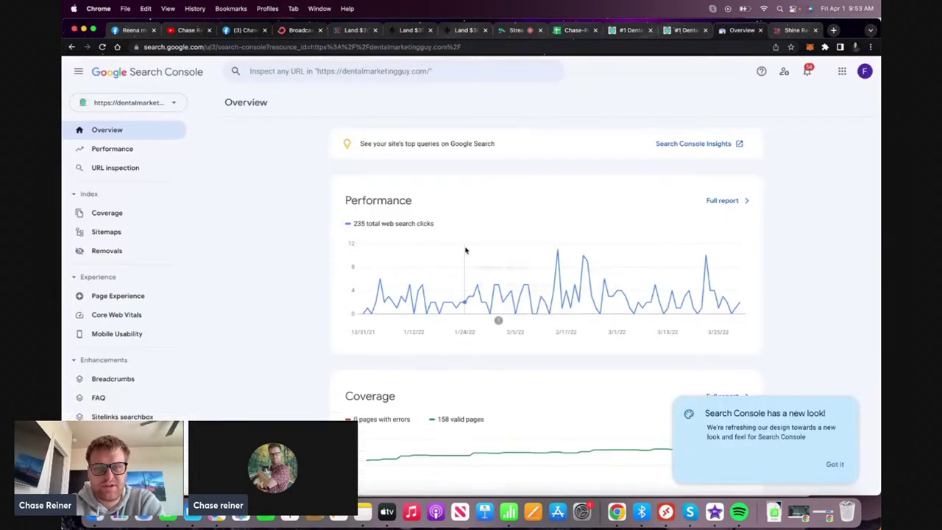
click(724, 198)
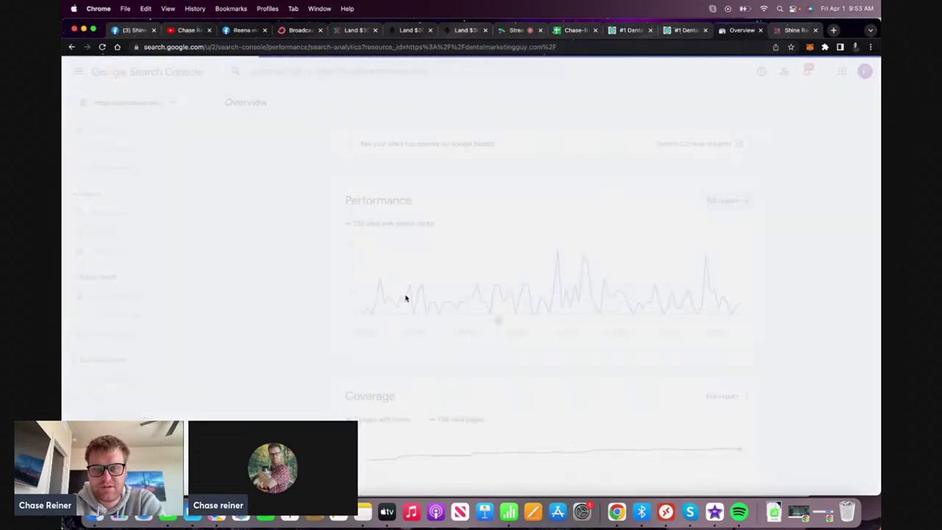
click(368, 401)
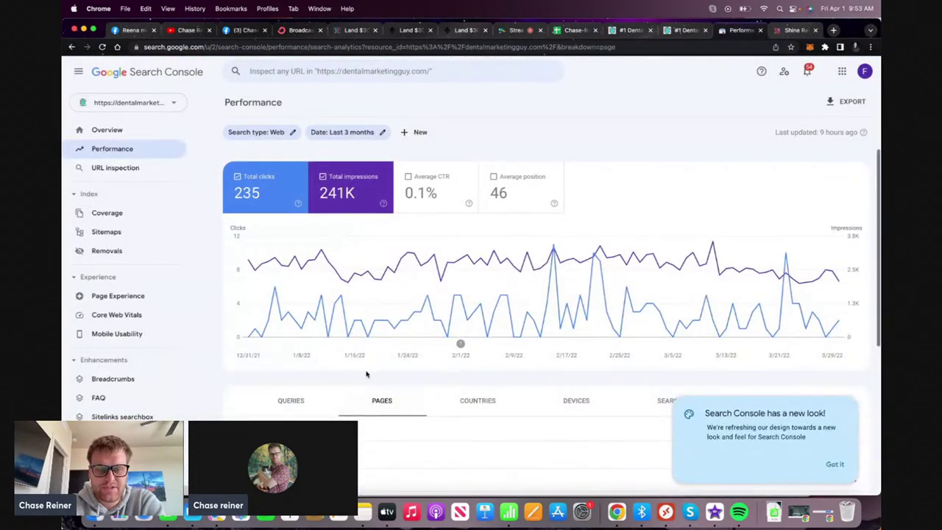
scroll(368, 375, down, 5)
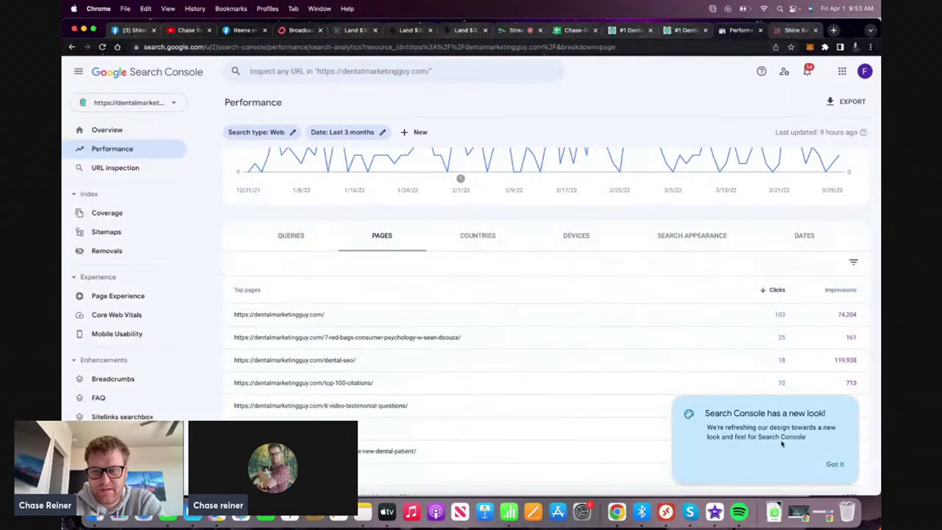
click(839, 464)
Add average position and average CTR to the performance report and review these metrics for the top pages
scroll(769, 273, up, 3)
click(515, 193)
click(435, 192)
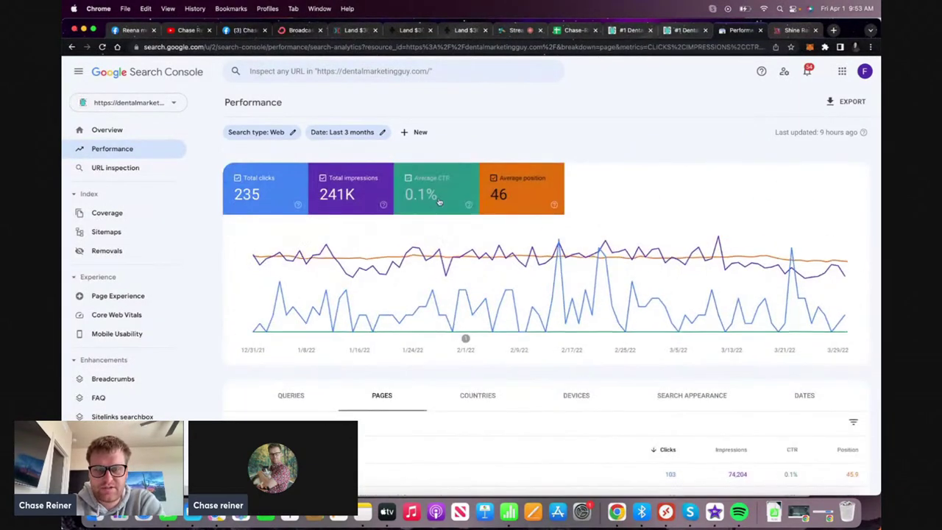
scroll(431, 254, down, 3)
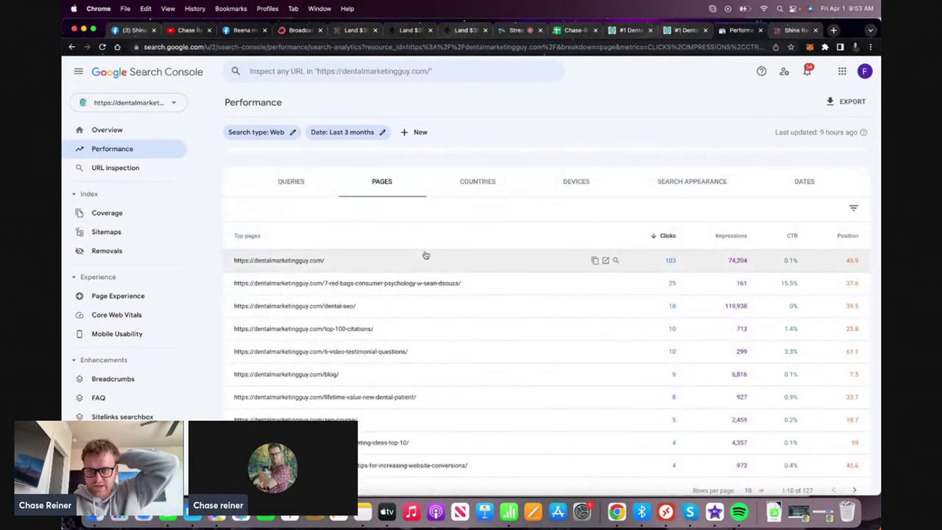
Filter the performance report to the top-100-citations page, check the queries it appears for and remove the page filter
click(400, 333)
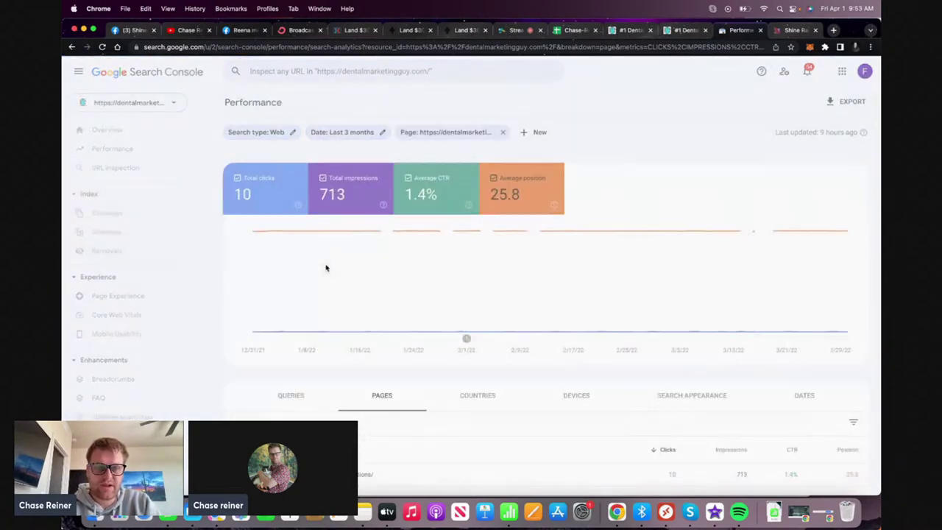
click(289, 393)
scroll(317, 316, down, 2)
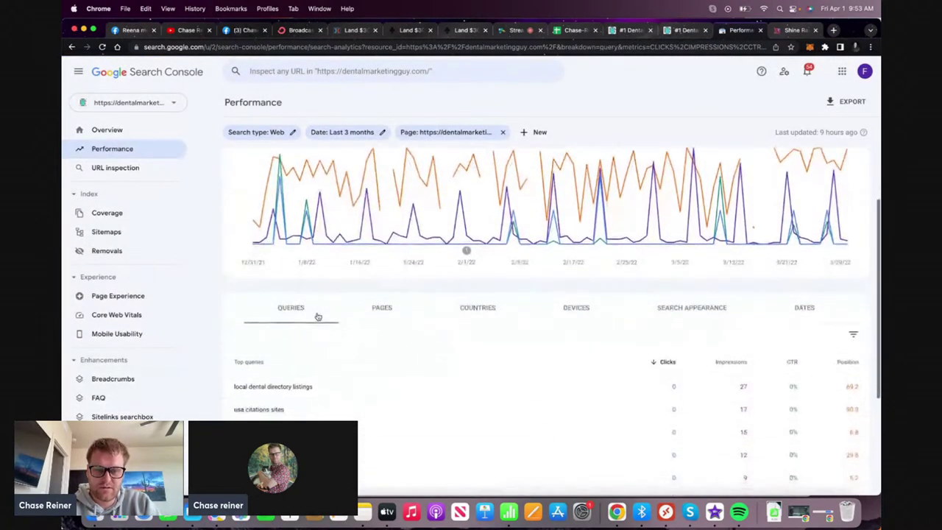
scroll(317, 317, up, 2)
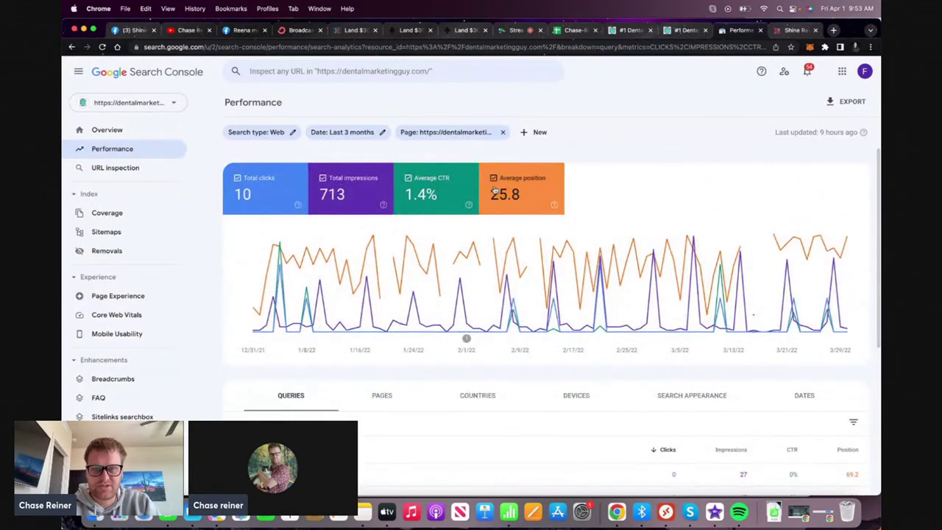
click(503, 131)
Filter the report to the dentalmarketingguy.com homepage and review its queries, highlighting "dental marketing consultant"
scroll(410, 335, down, 2)
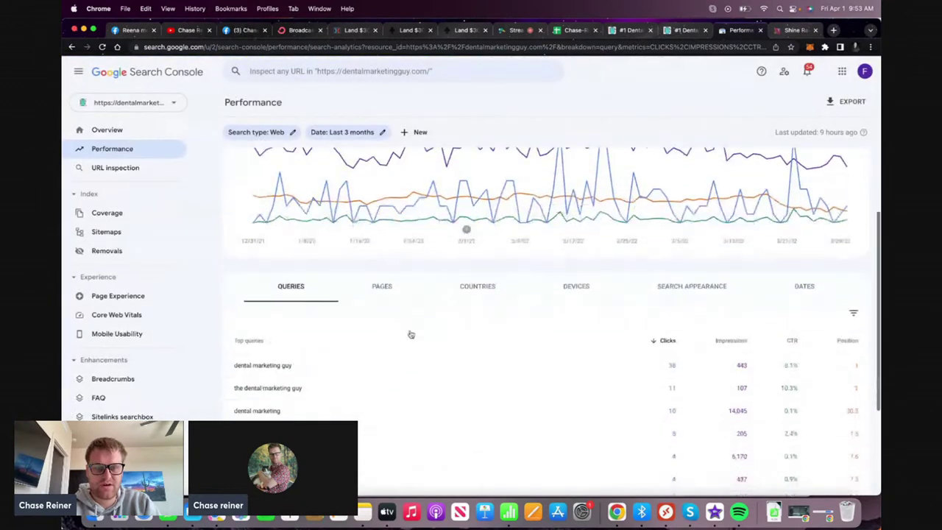
click(376, 287)
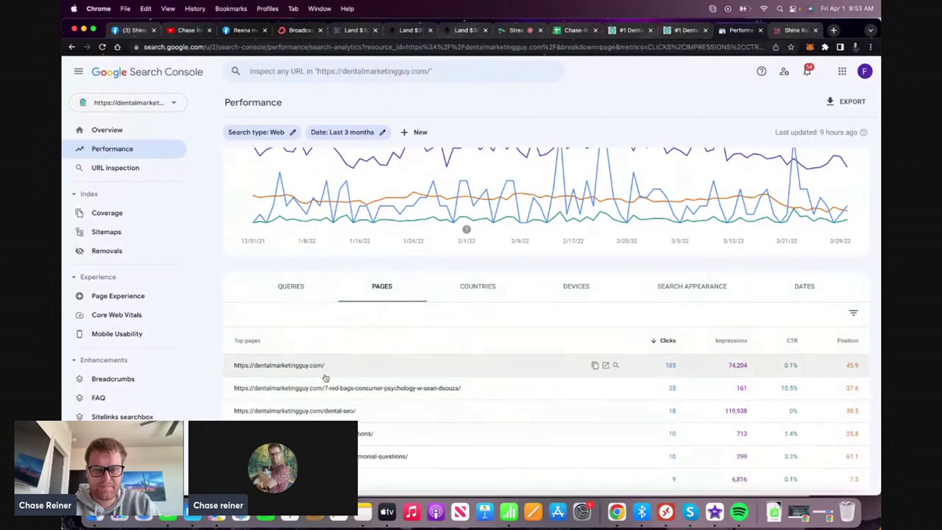
scroll(325, 378, down, 2)
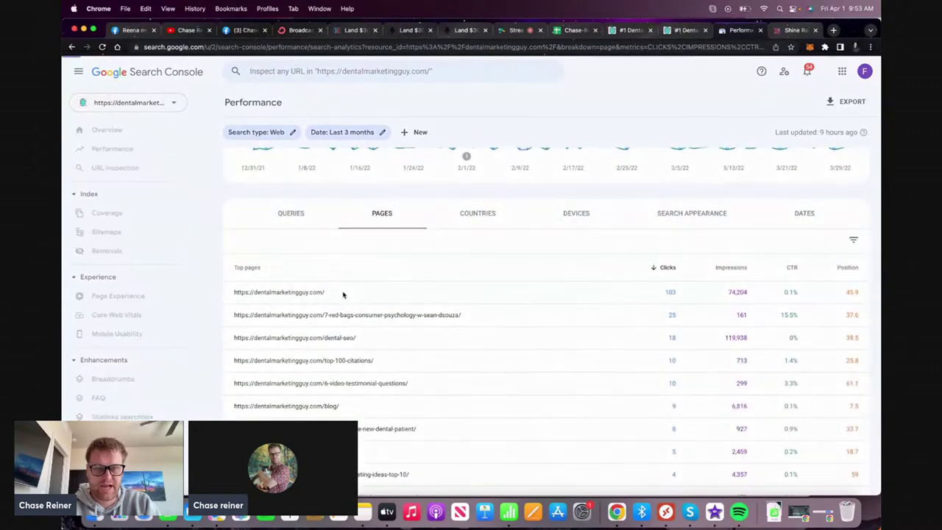
click(343, 294)
scroll(324, 319, down, 4)
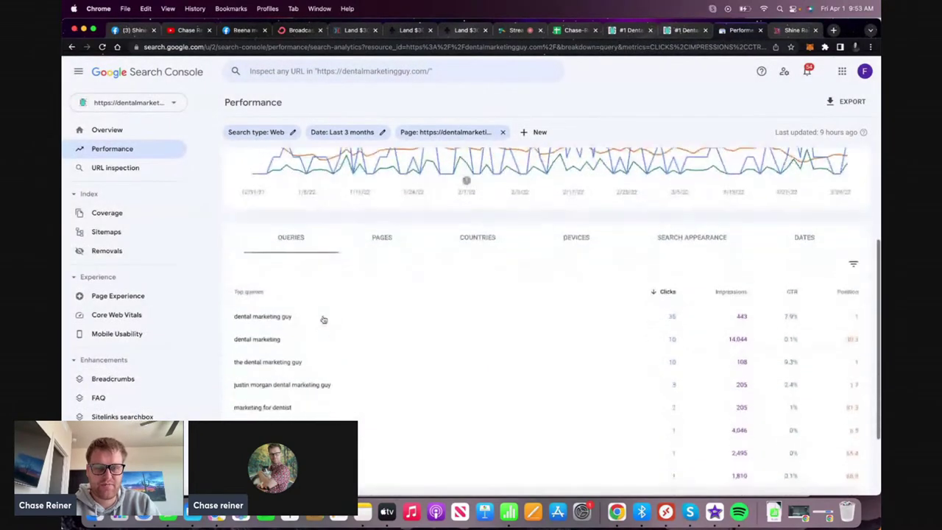
scroll(324, 318, down, 2)
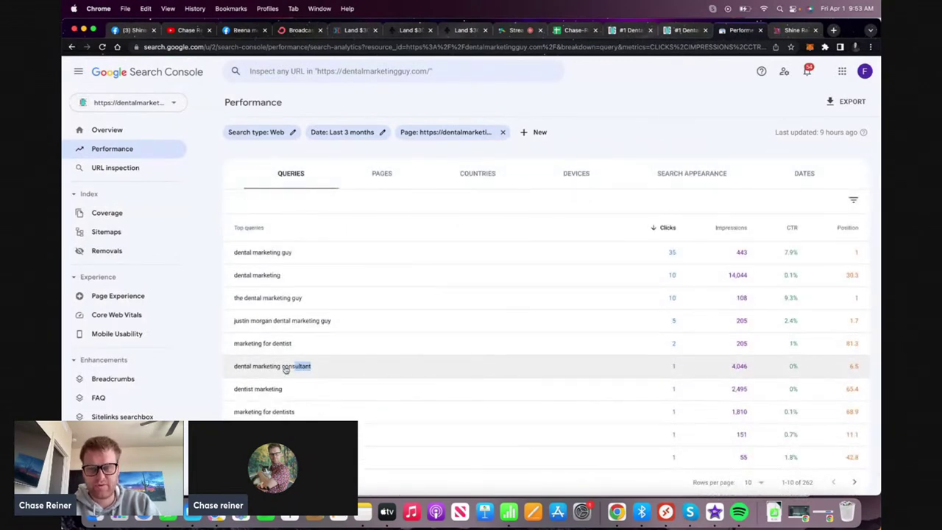
drag(286, 369, 227, 368)
scroll(300, 174, up, 5)
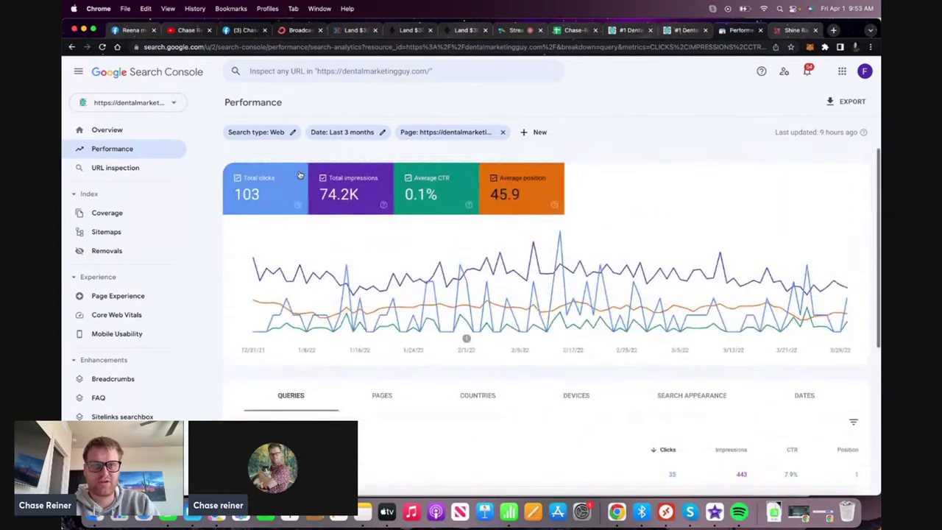
Return to the on-page SEO checklist in the spreadsheet and switch to the Shine Audit results for dentalmarketingguy.com
click(560, 31)
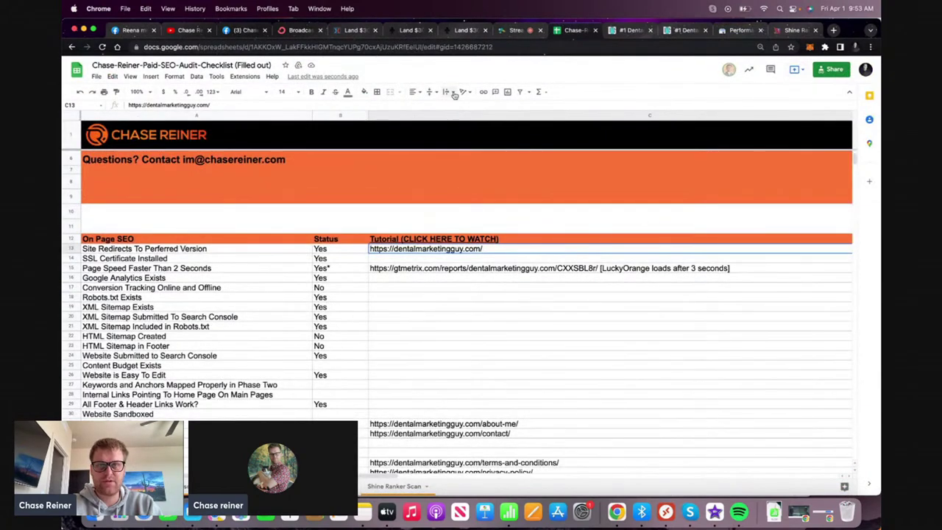
click(792, 30)
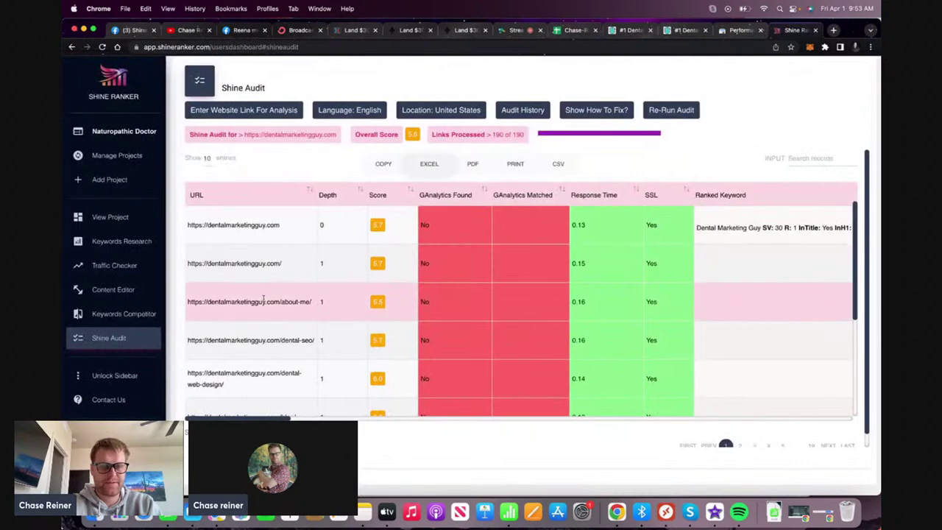
Review the Shine Audit results for the dentalmarketingguy.com pages, including the columns beyond the ranked keywords
scroll(263, 298, down, 3)
scroll(262, 298, up, 3)
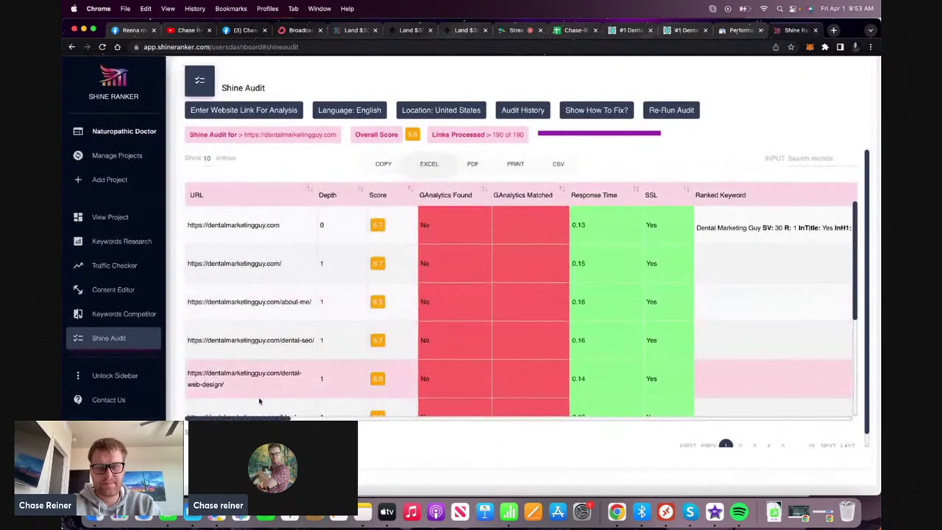
scroll(322, 410, down, 1)
scroll(317, 406, up, 3)
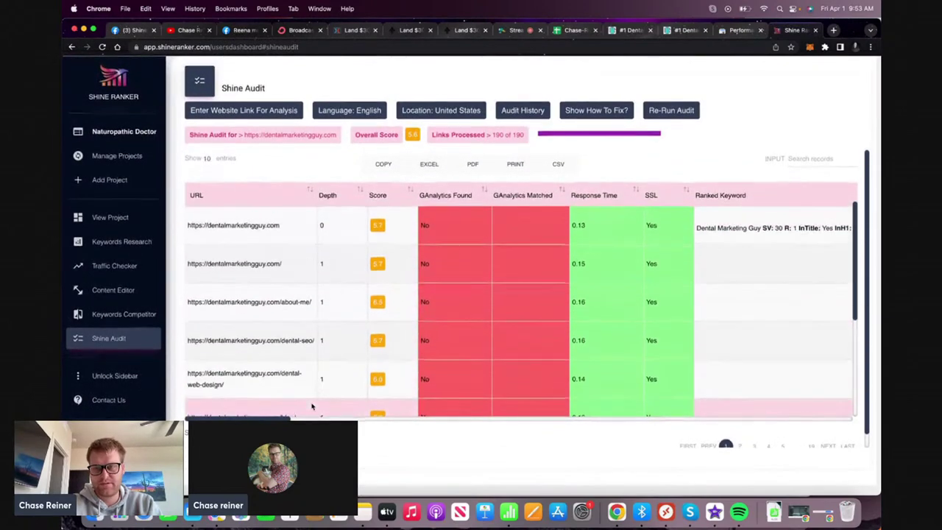
scroll(283, 417, right, 5)
scroll(364, 412, left, 5)
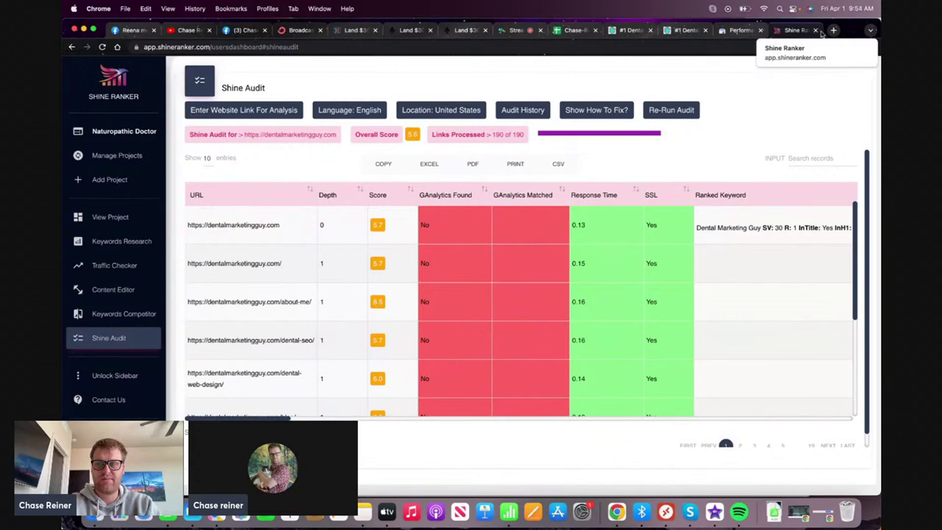
Open Google Analytics in a new browser tab
click(833, 30)
text(a)
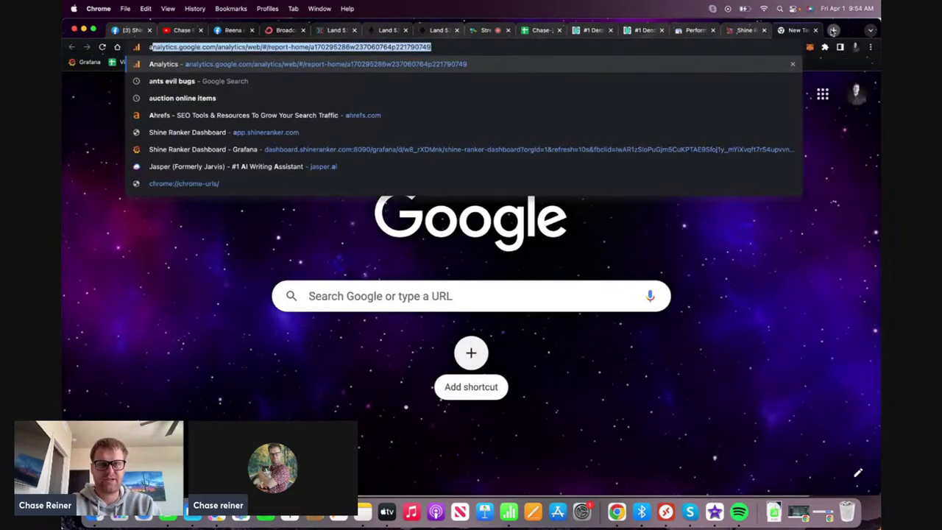
key(Return)
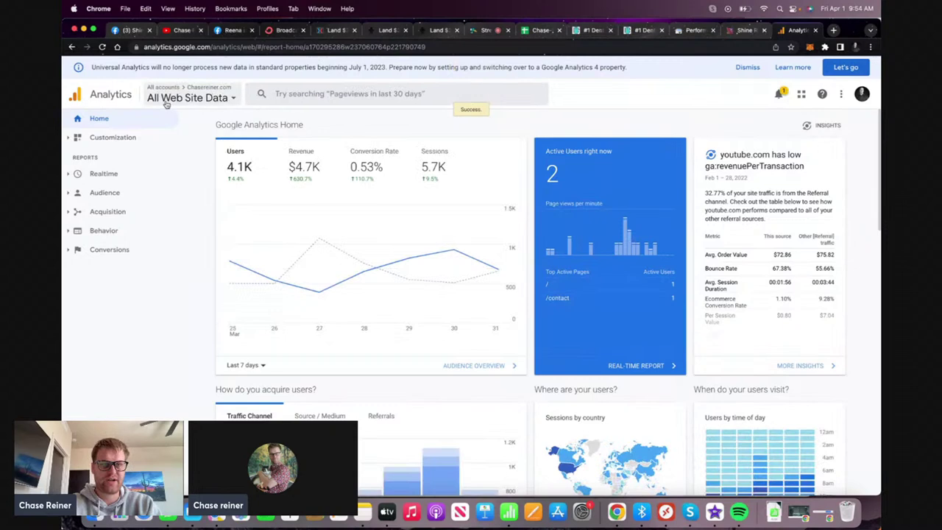
Search the Analytics accounts for "dental" and close the account picker
click(185, 102)
scroll(126, 254, up, 3)
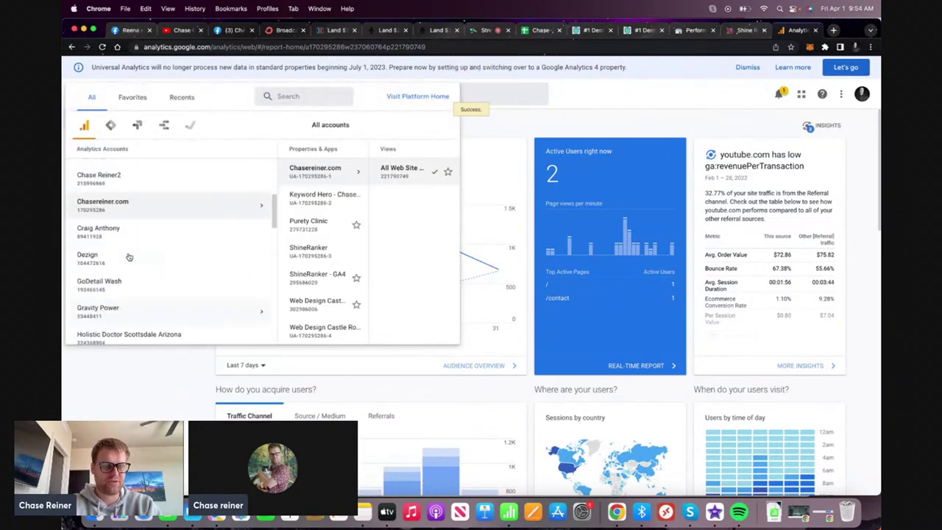
click(295, 89)
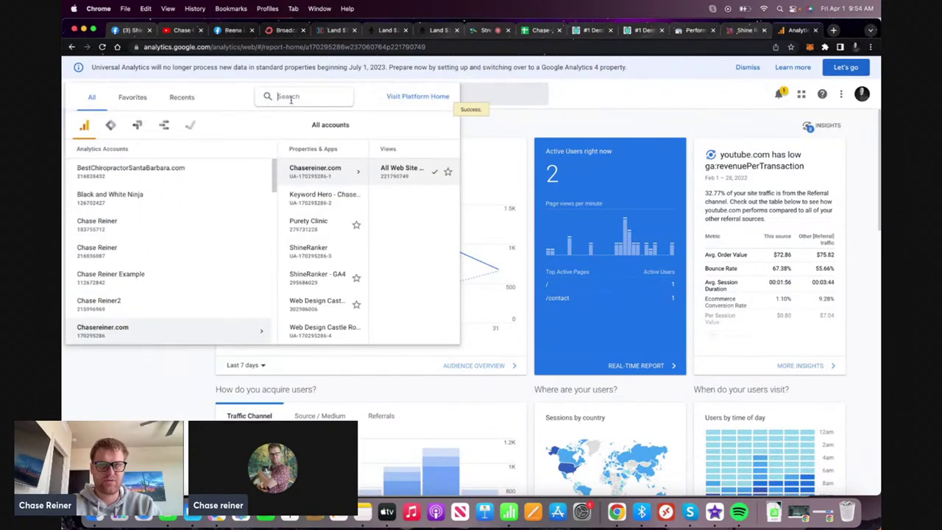
text(chase)
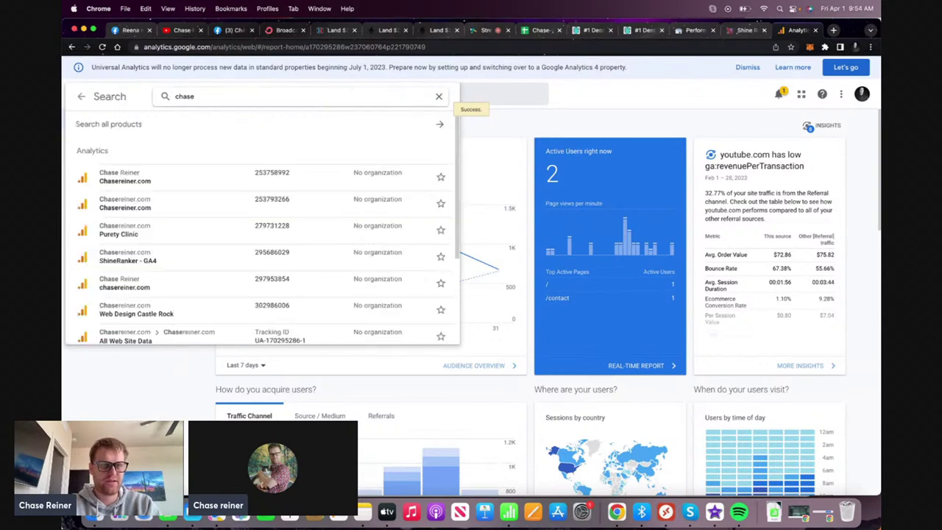
key(BackSpace)
key(BackSpace)
key(BackSpace)
key(BackSpace)
key(BackSpace)
text(dental)
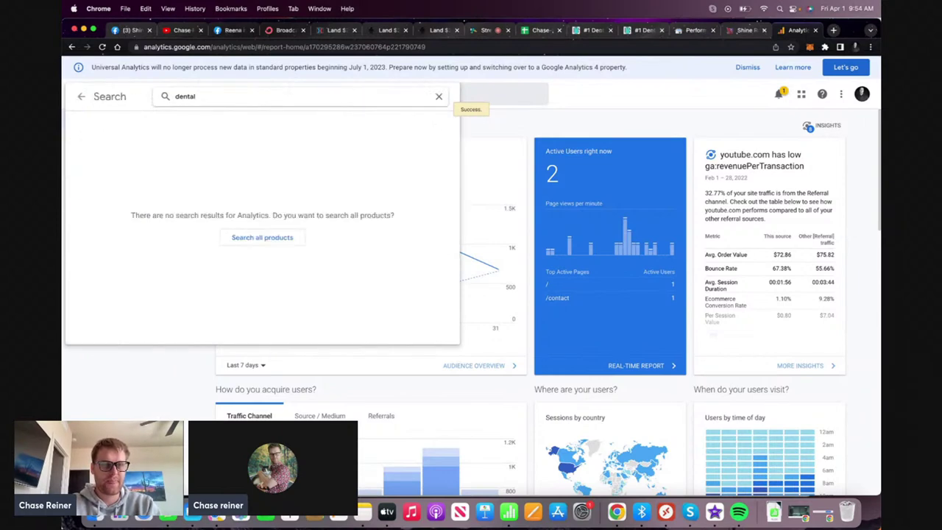
key(Escape)
Switch to the Google account with the dentalmarketingguy.com property and open its engagement report on conversions
click(861, 94)
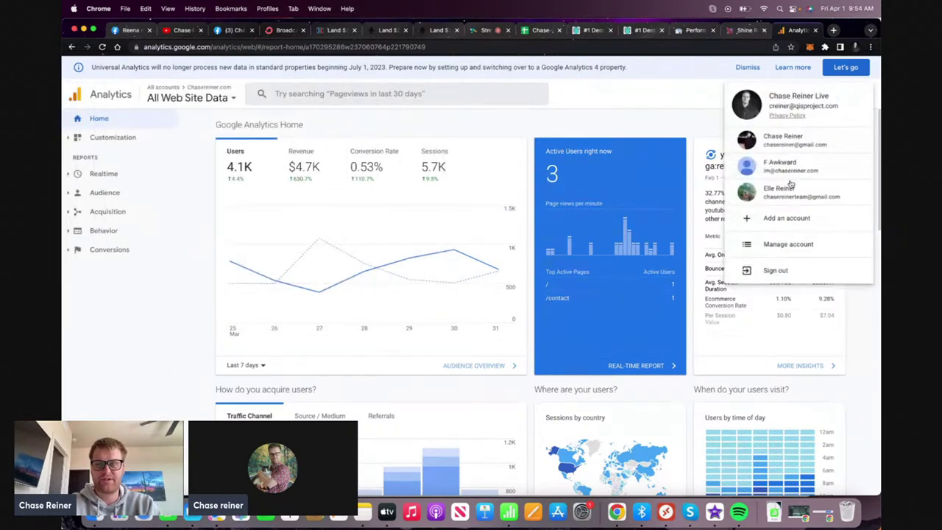
click(801, 168)
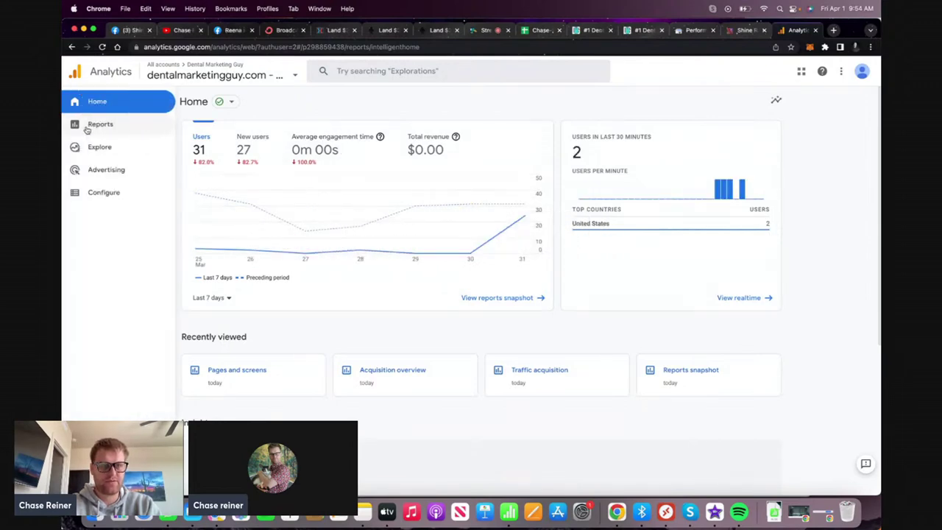
click(85, 127)
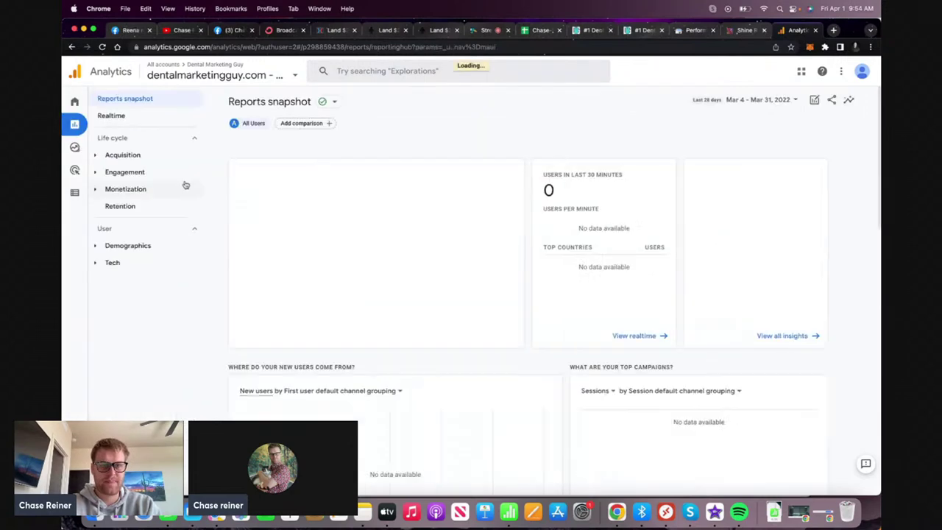
click(166, 172)
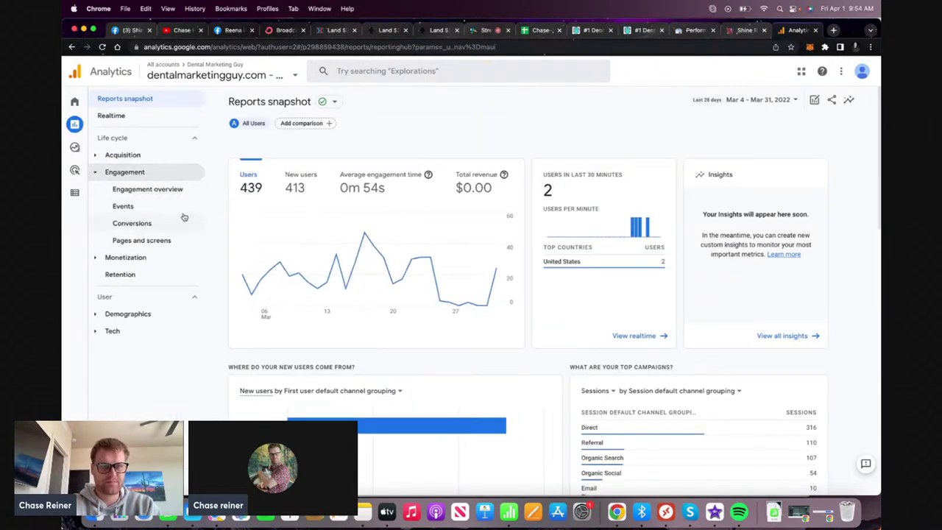
click(184, 222)
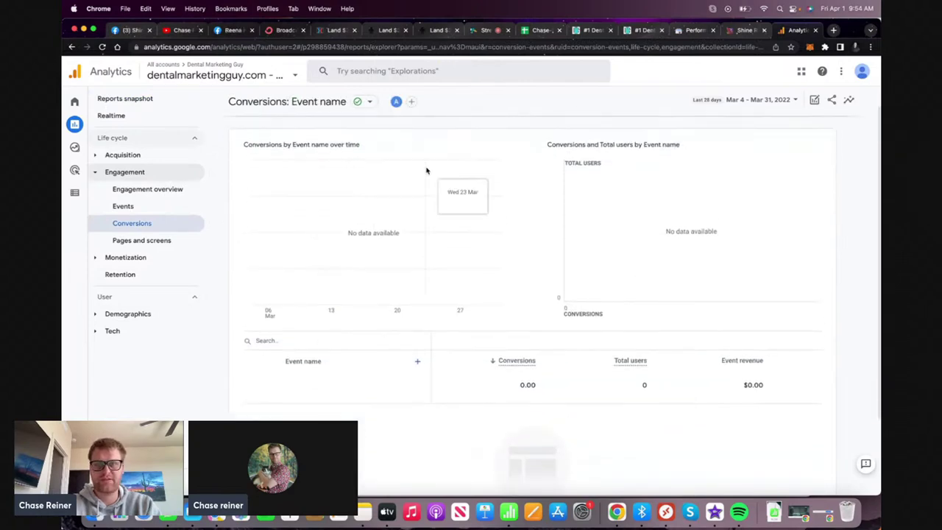
Return to the audit checklist, find "track" and give Conversion Tracking Online and Offline the red failed mark
click(541, 30)
scroll(273, 351, down, 5)
key(cmd+f)
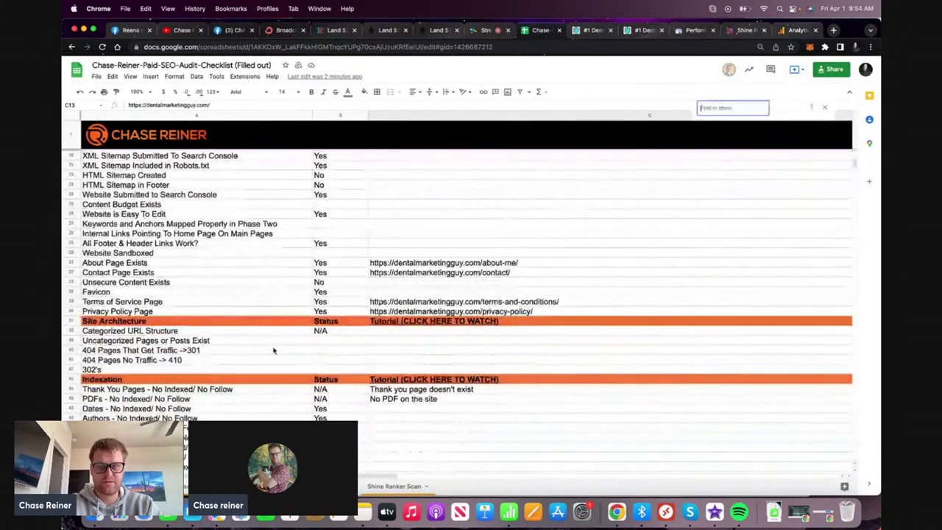
text(track)
scroll(368, 287, up, 3)
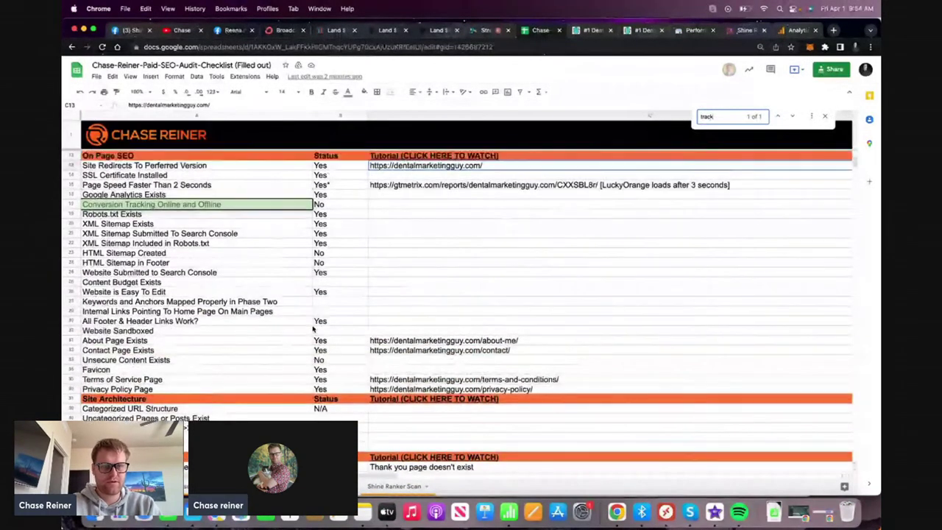
click(351, 268)
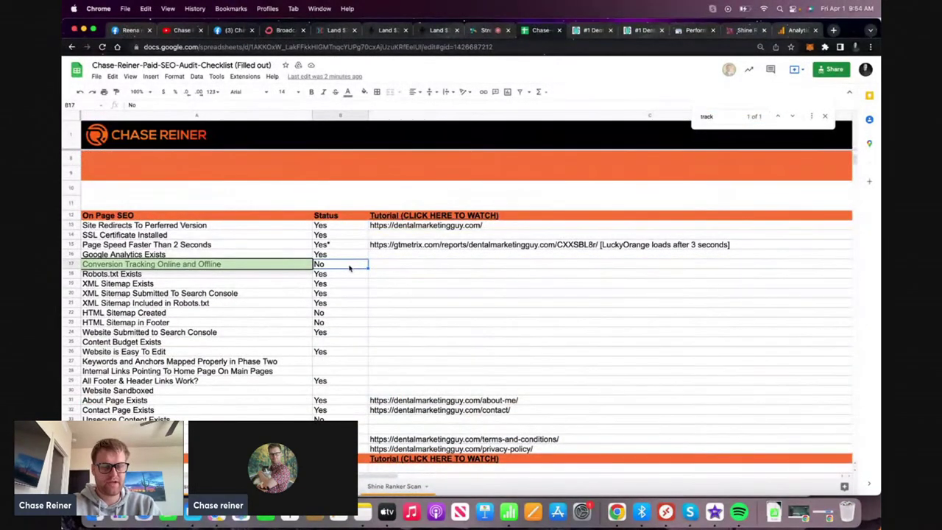
key(Delete)
Mark Google Analytics Exists, Page Speed Faster Than 2 Seconds, SSL Certificate Installed and Site Redirects To Perferred Version with "x" in the Status column
click(343, 284)
click(343, 255)
text(x)
click(339, 274)
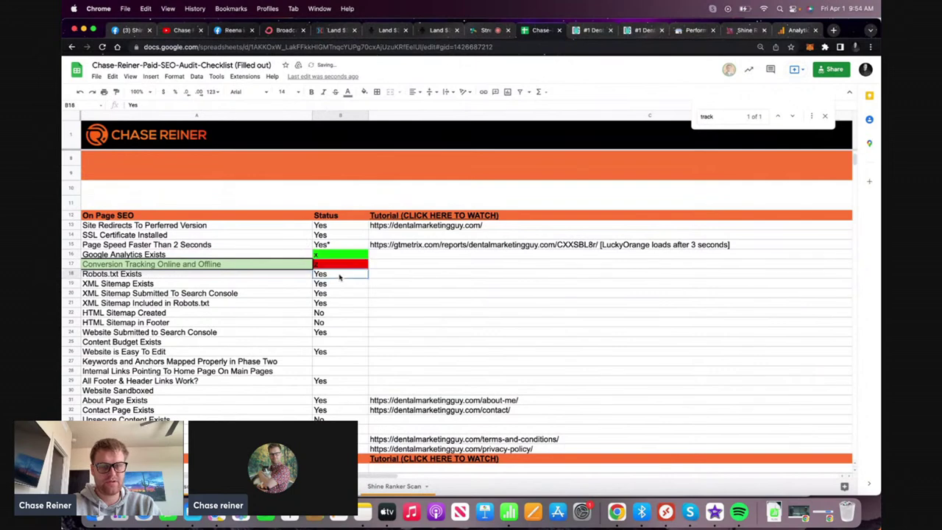
click(340, 250)
text(x)
click(349, 236)
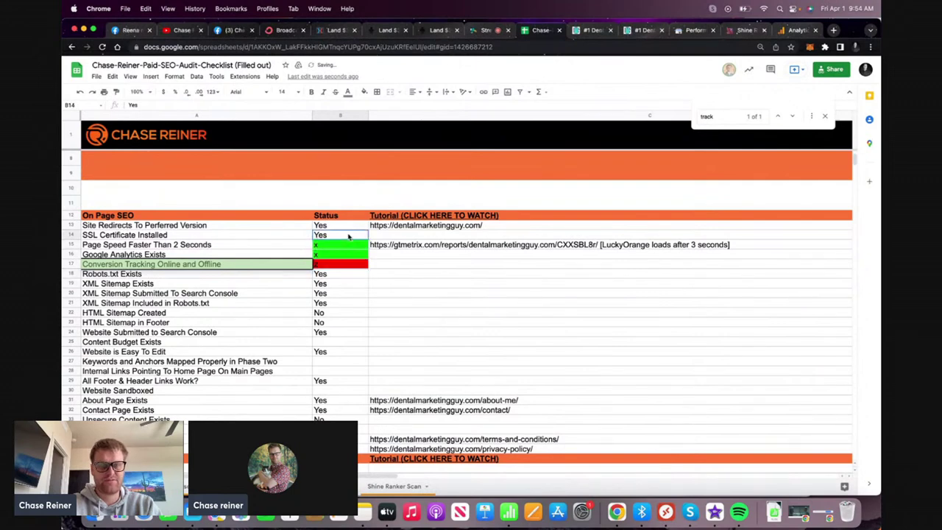
text(x)
click(337, 225)
text(x)
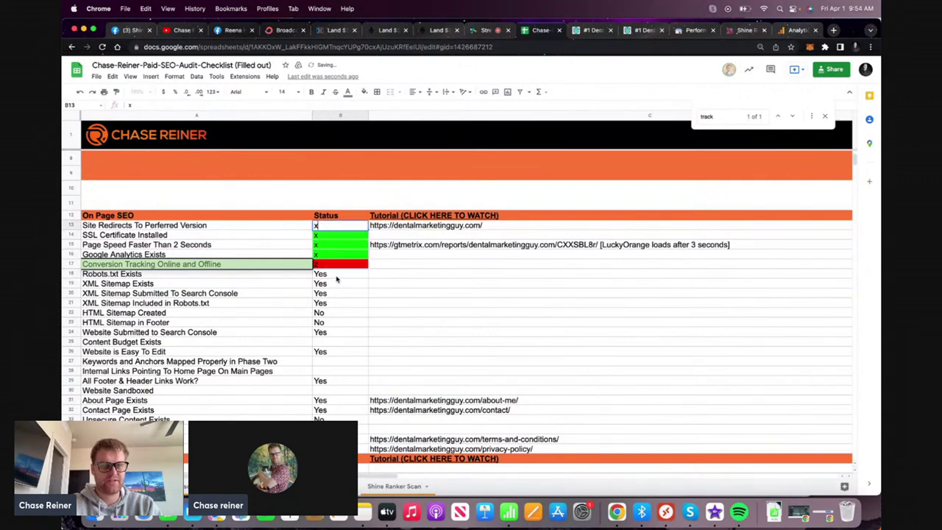
Mark Robots.txt Exists and the three XML Sitemap rows with "x" in the Status column
click(336, 276)
text(x)
click(335, 285)
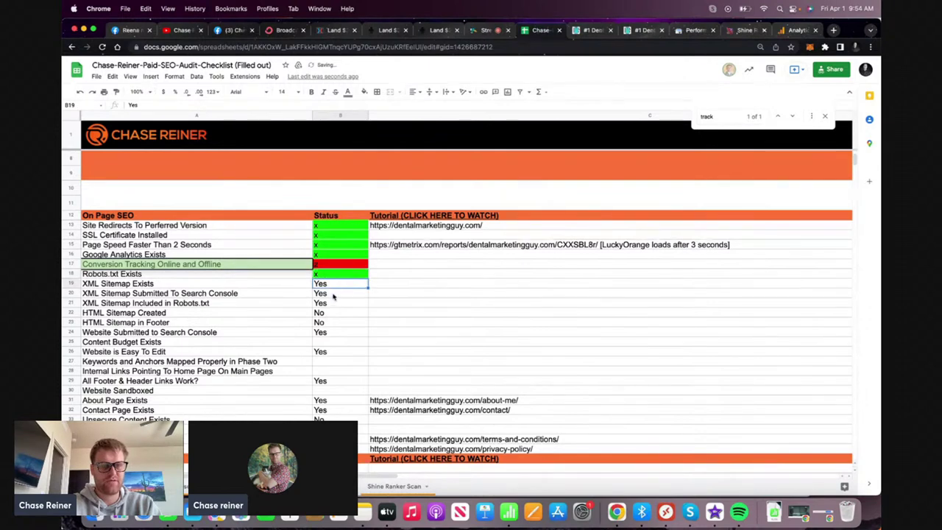
text(x)
click(333, 295)
text(x)
click(331, 306)
text(x)
Give HTML Sitemap Created and HTML Sitemap in Footer the red failed mark in the Status column
click(330, 315)
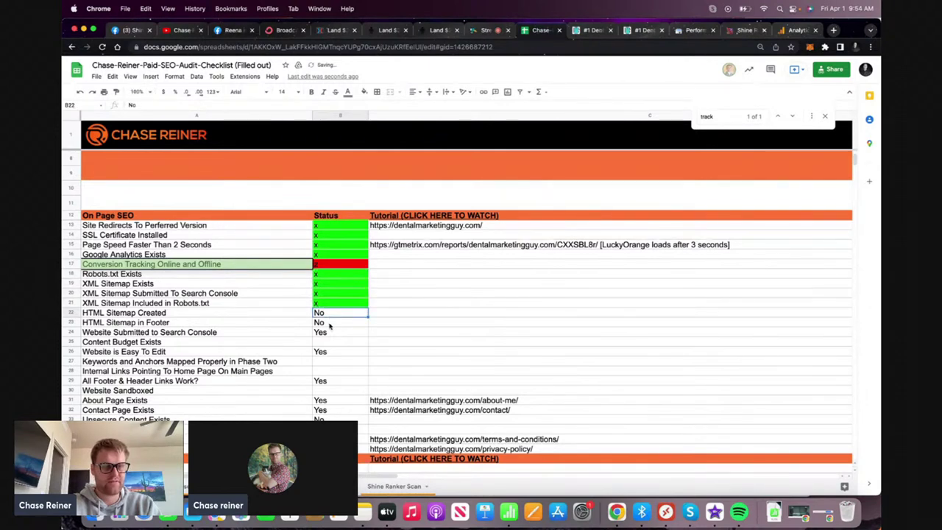
text(x)
click(332, 322)
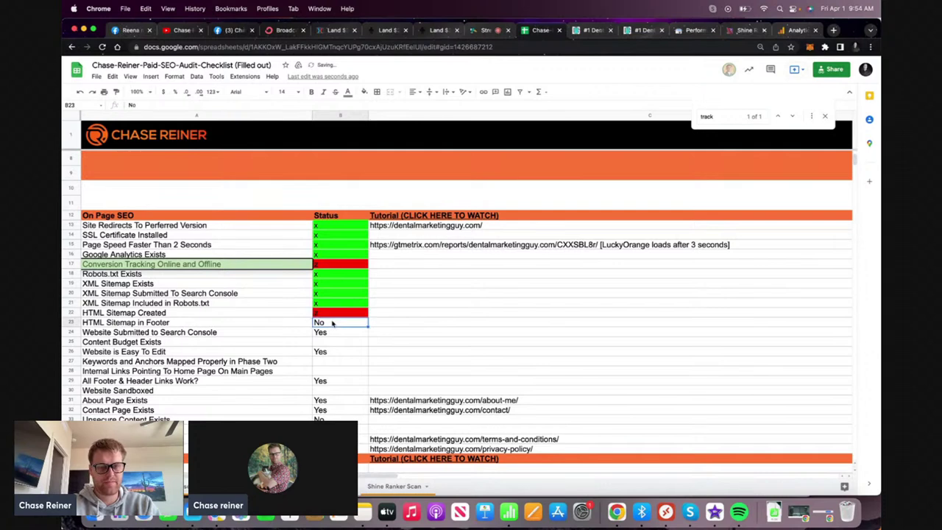
text(x)
Mark Website Submitted to Search Console, Website is Easy To Edit and All Footer & Header Links Work with "x"
click(329, 334)
text(x)
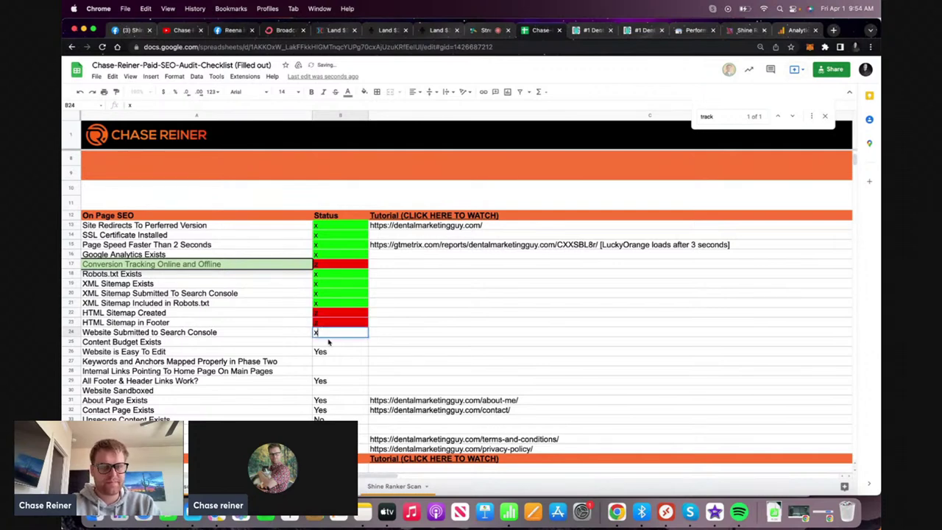
click(327, 342)
click(329, 352)
scroll(329, 353, down, 1)
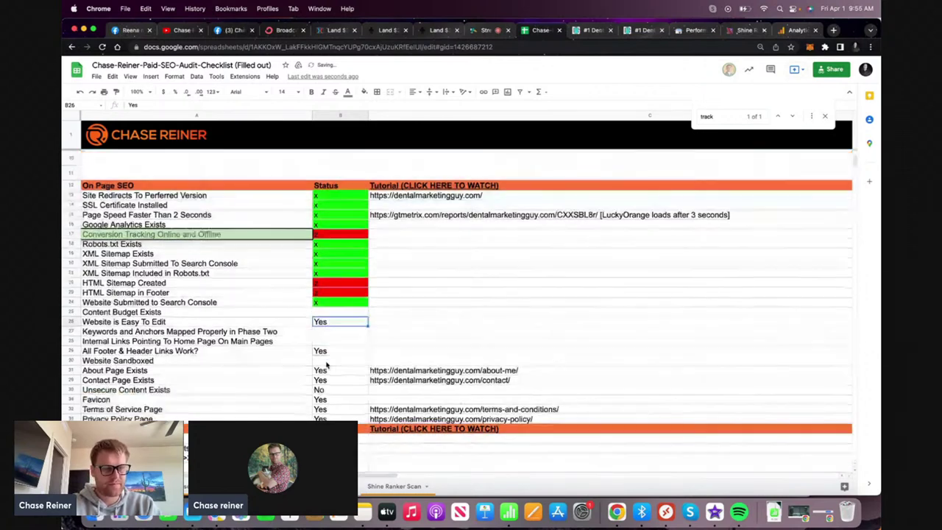
text(x)
click(329, 353)
text(x)
Mark About Page Exists, Contact Page Exists, Favicon, Terms of Service Page and Privacy Policy Page with "x" in the Status column
click(324, 371)
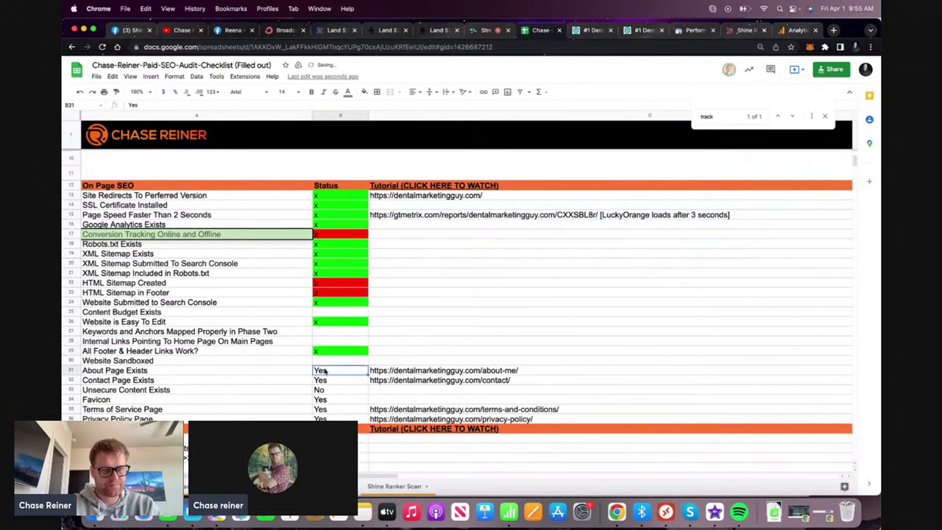
text(x)
click(324, 379)
text(x)
key(Return)
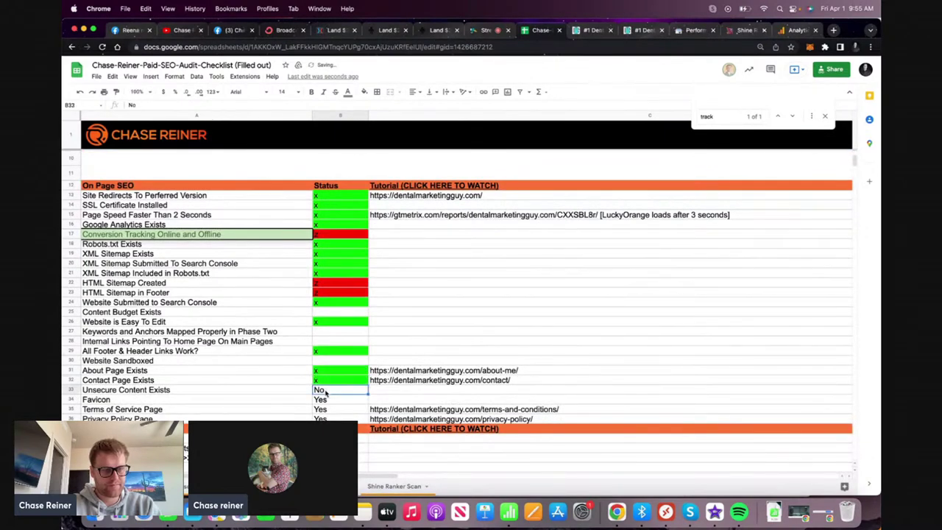
click(325, 399)
text(x)
key(Return)
text(x)
key(Return)
click(345, 351)
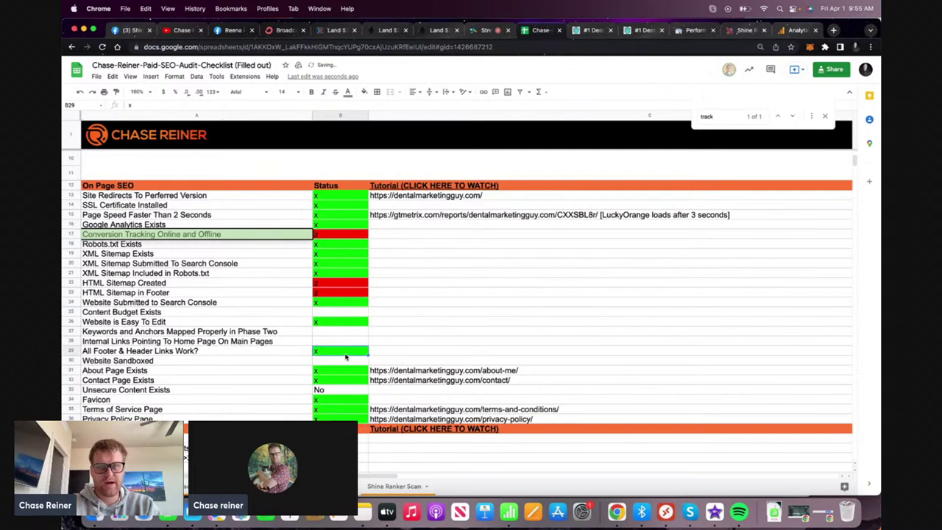
Open siteliner.com in a new browser tab
click(833, 31)
text(siteliner.com)
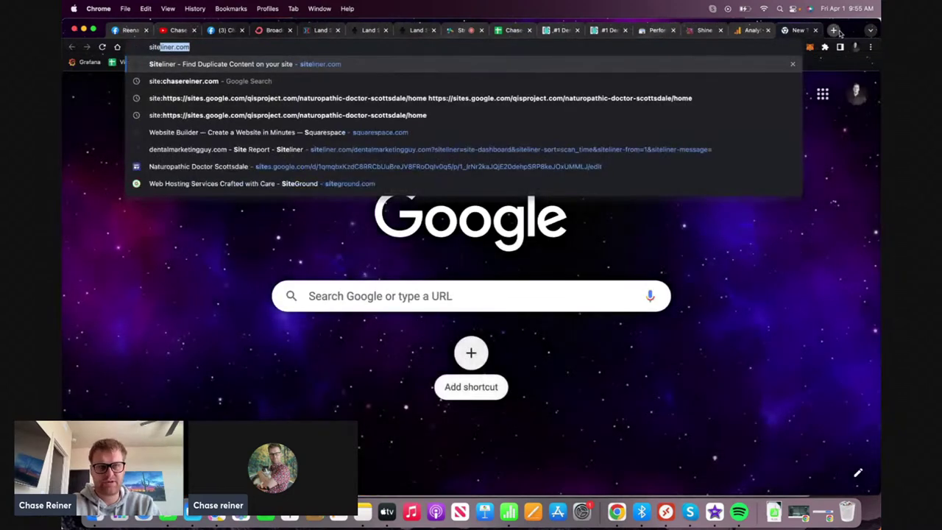
key(Return)
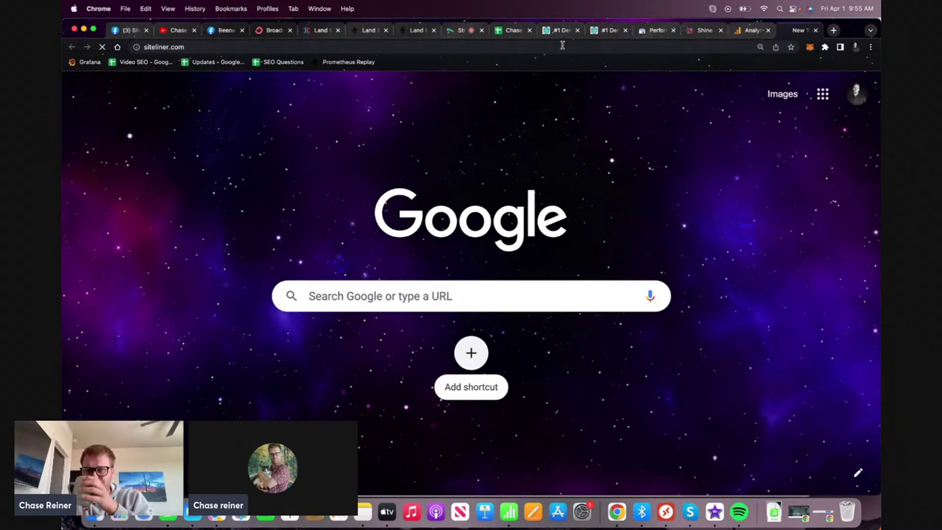
Return to the audit checklist spreadsheet, add a new sheet and name it "Manual Audit"
click(504, 30)
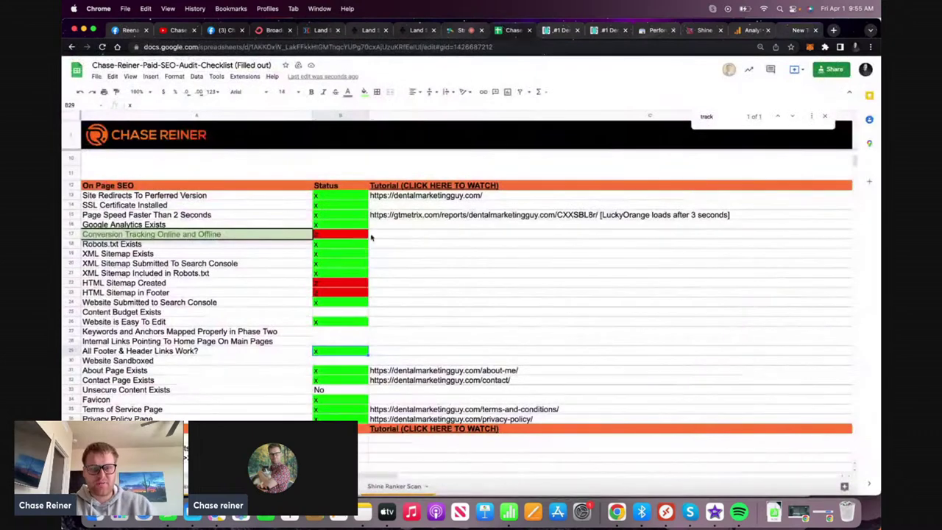
key(alt+Down)
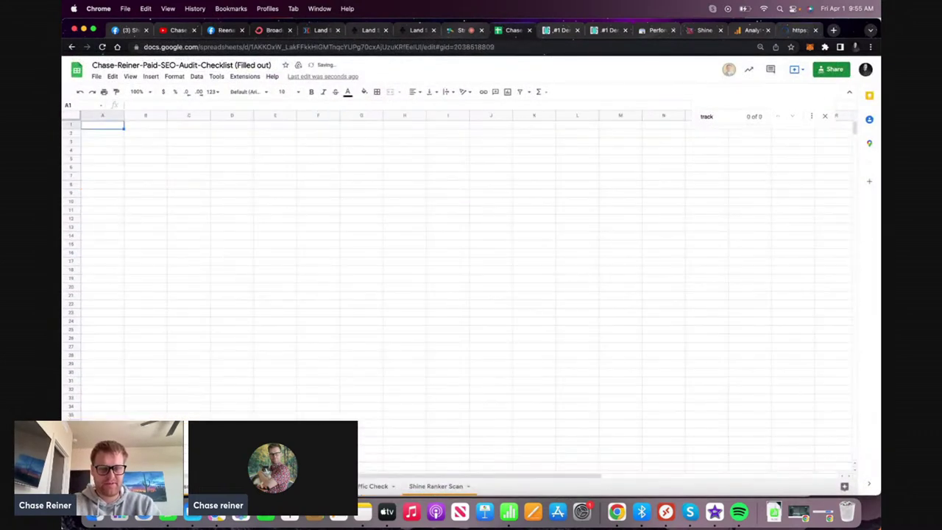
right_click(306, 483)
click(336, 381)
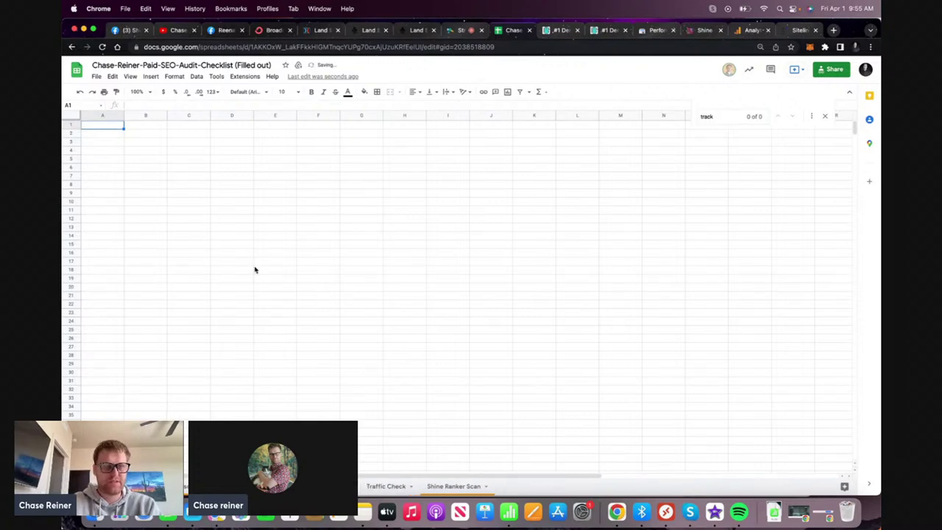
Enter "Leads and rankings" in cell A2 of the Manual Audit sheet
key(super+equal)
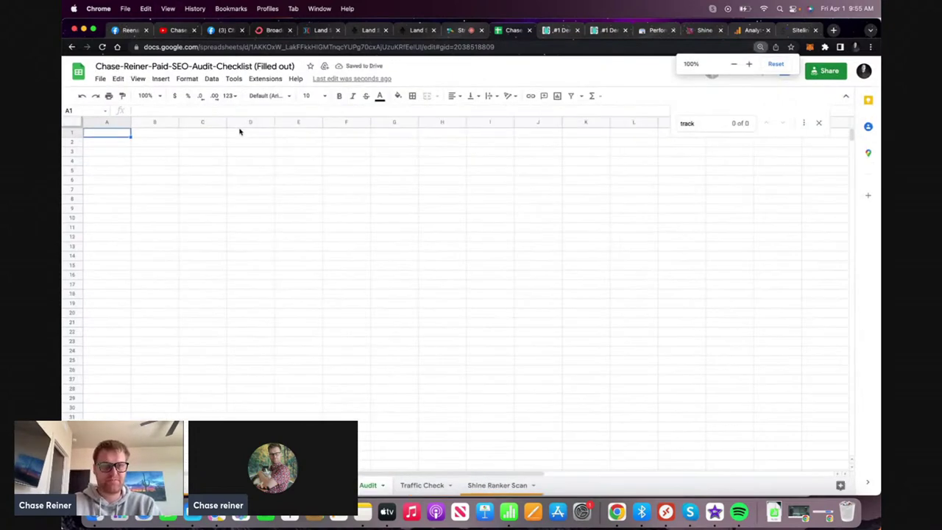
key(super+equal)
click(128, 149)
text(Leads)
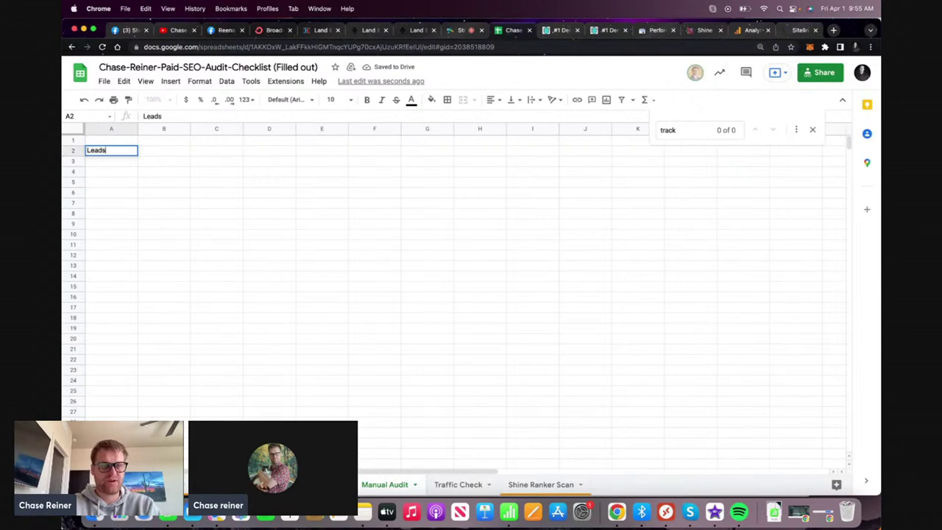
key(Return)
key(super+z)
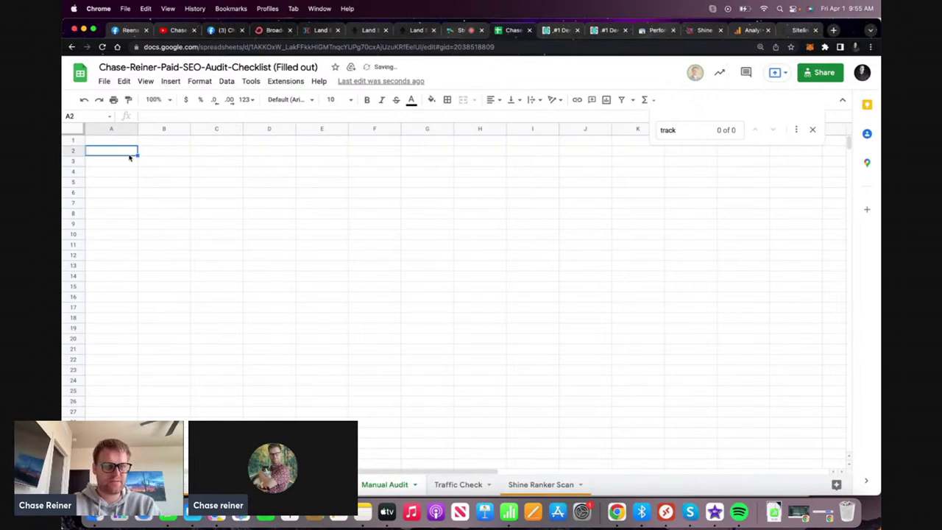
text(Leads and rank)
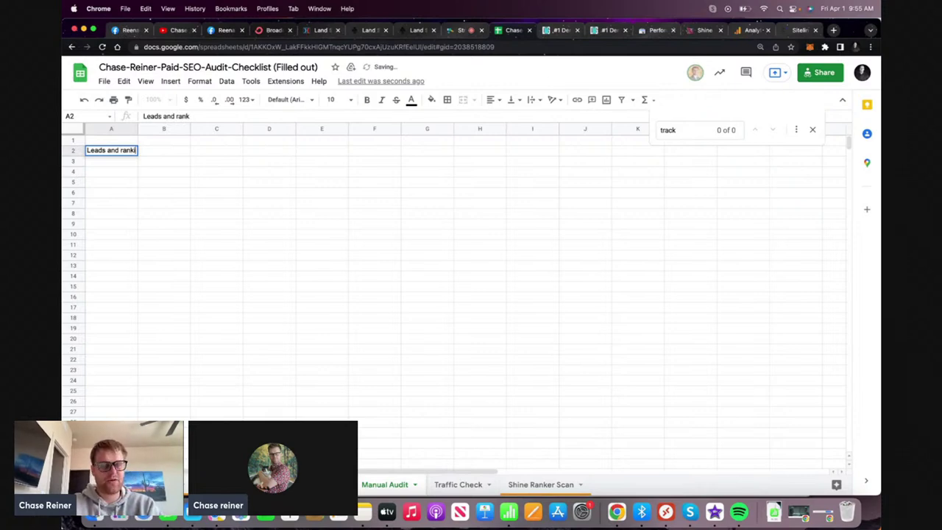
text(ings)
key(Return)
Enter "Tracking (online and offline tracking)" in cell A4
click(126, 174)
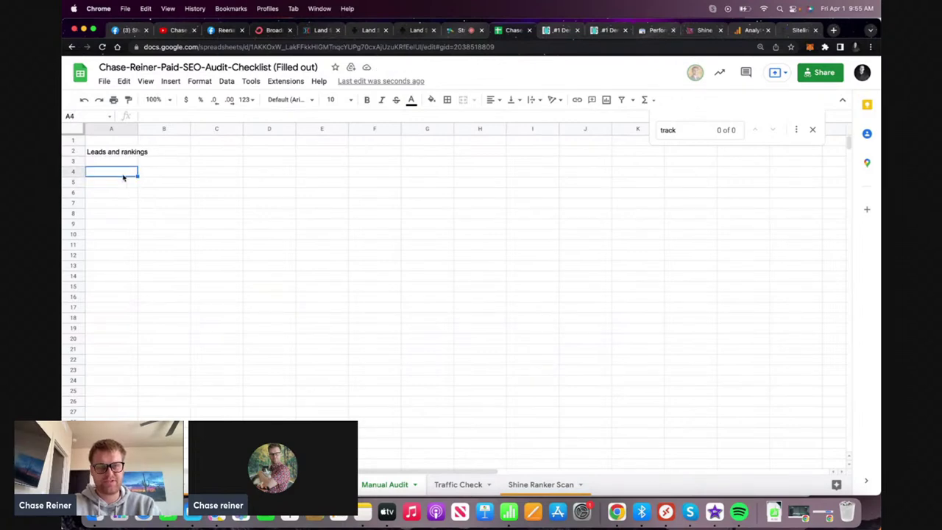
text(Tracking (on)
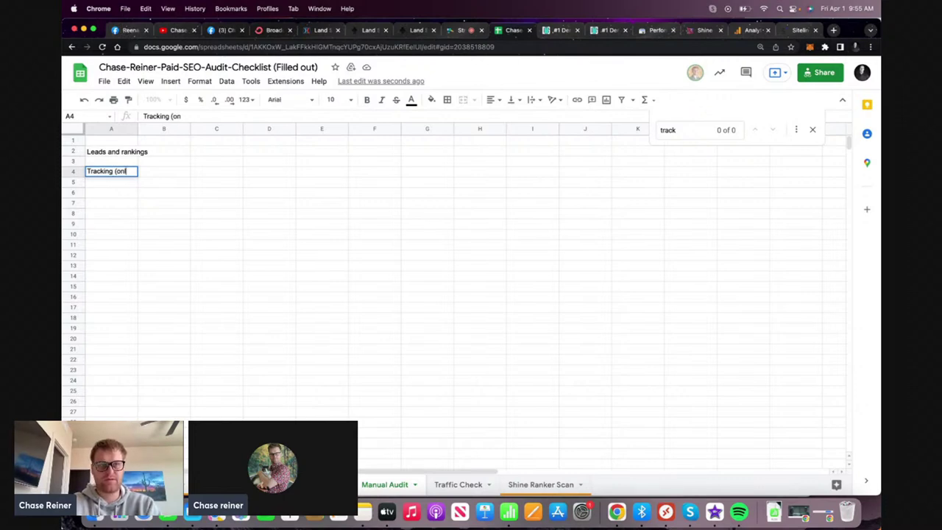
text(ine and offline trac)
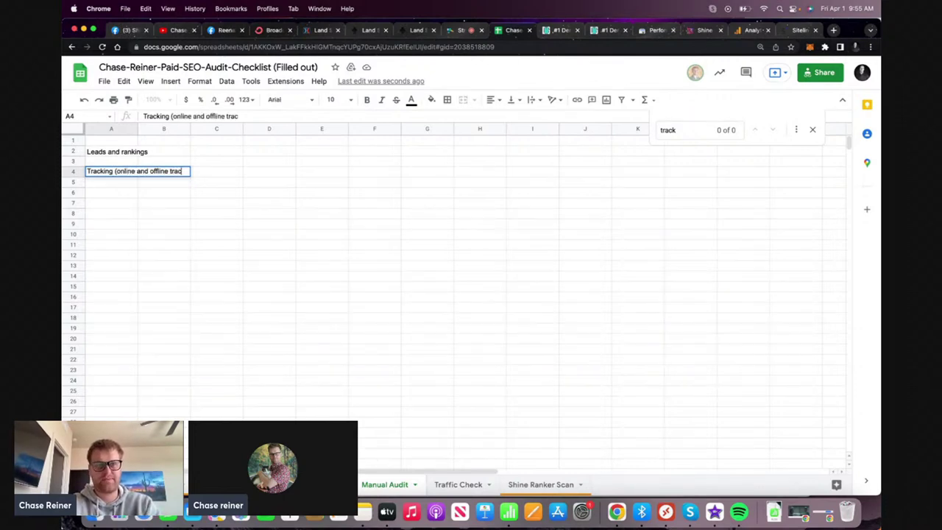
text(king))
key(Return)
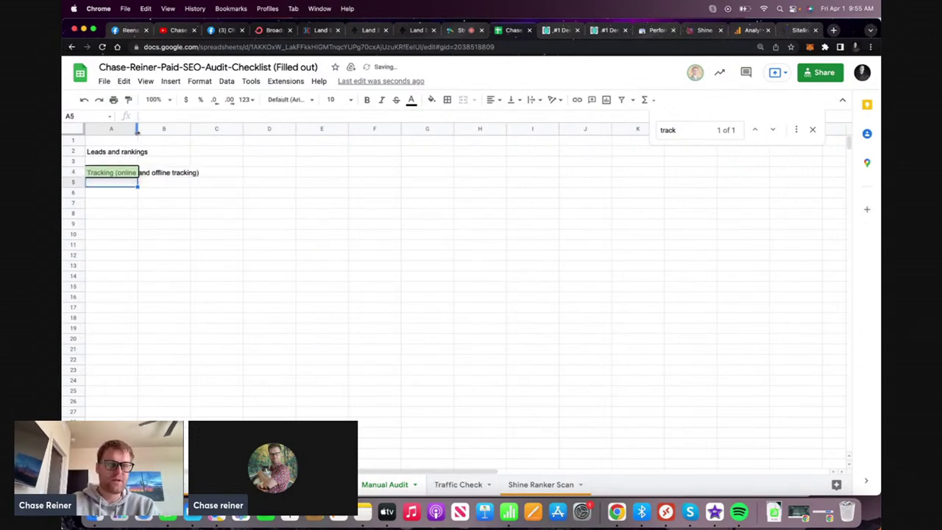
Set the whole Manual Audit sheet's font size to 14 and widen column A to fit the tracking entry
click(138, 130)
drag(137, 129, 200, 130)
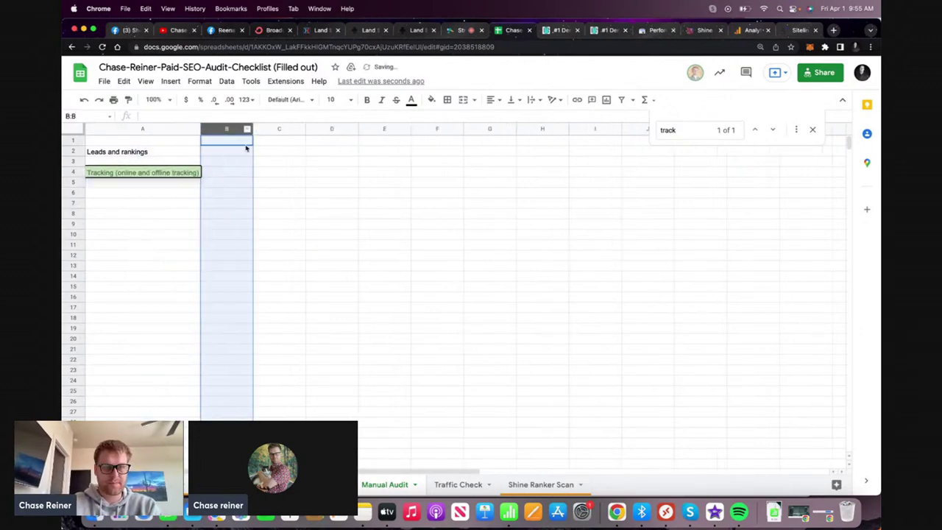
drag(147, 173, 251, 173)
click(352, 98)
click(407, 203)
key(super+a)
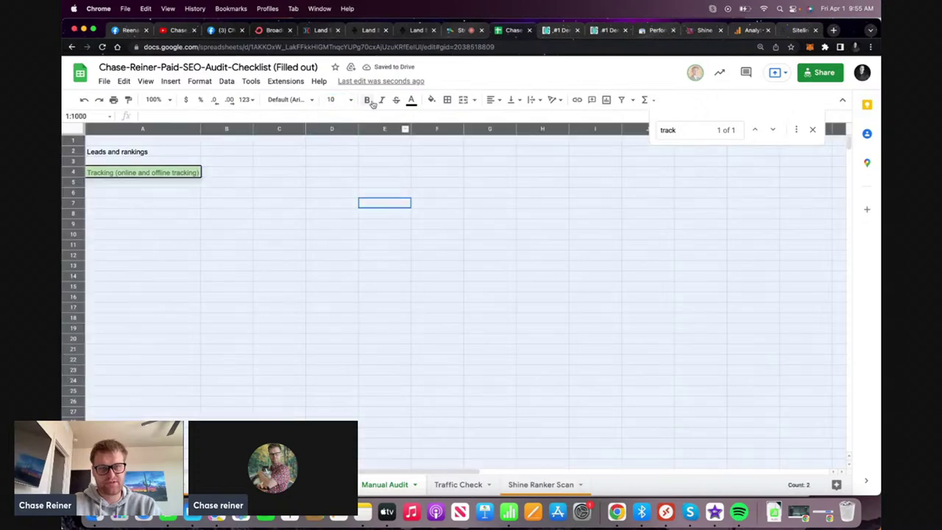
click(346, 99)
click(332, 234)
click(293, 231)
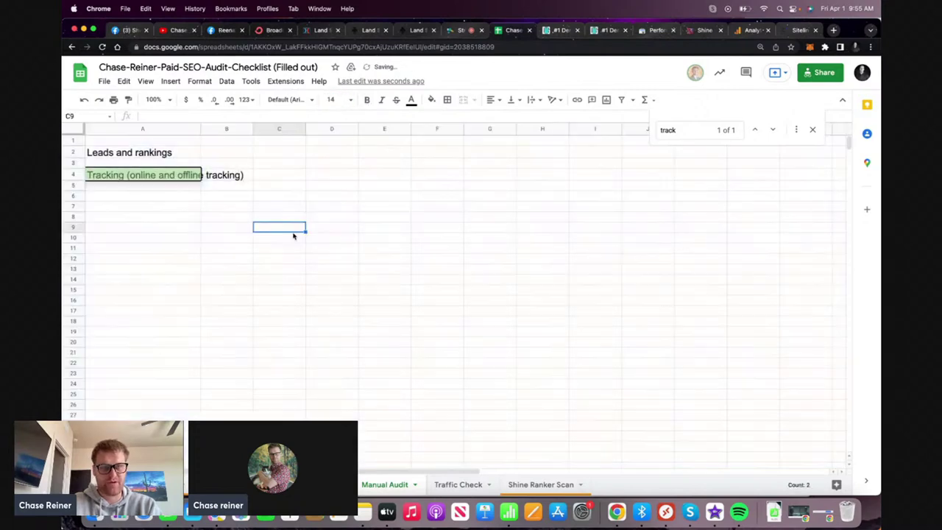
drag(203, 127, 269, 131)
Enter "Optimize the two main pages on the site" in cell A5
click(219, 186)
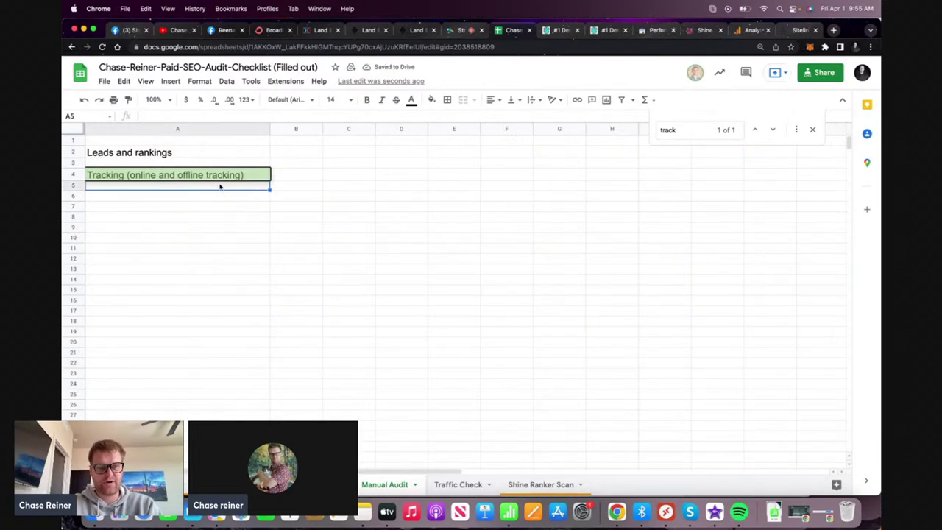
text(Optimize)
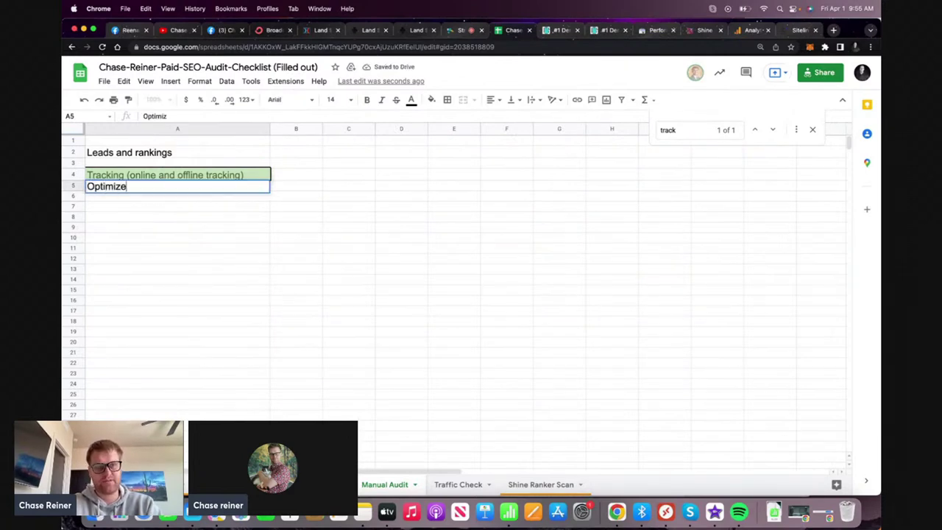
text( the two)
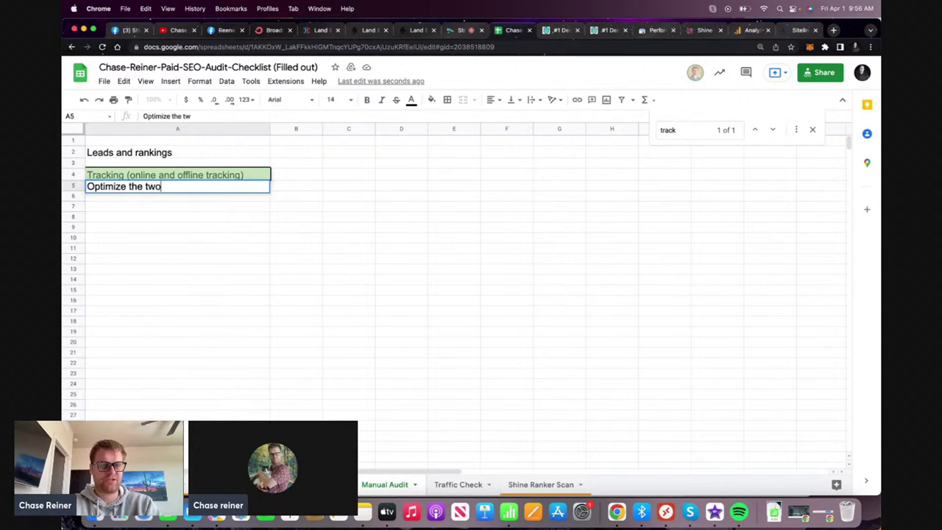
text( main pages )
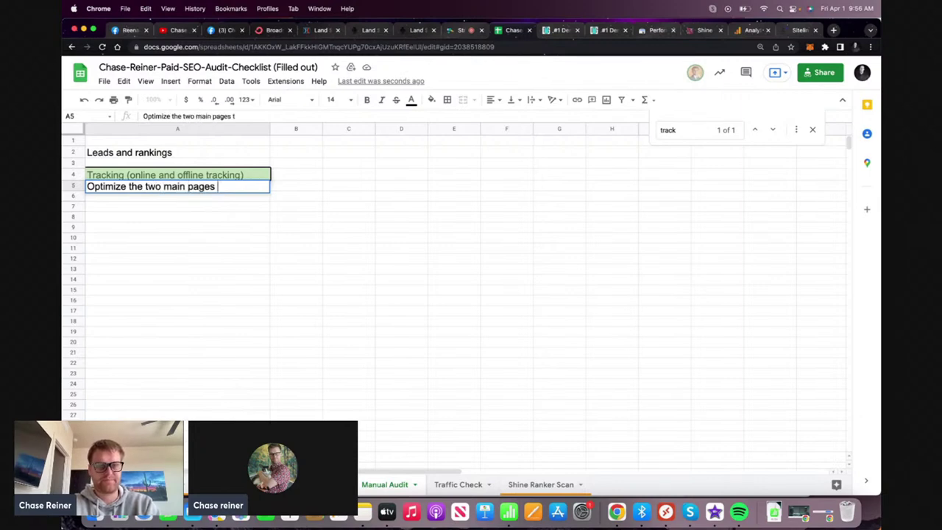
text(on the site)
key(Return)
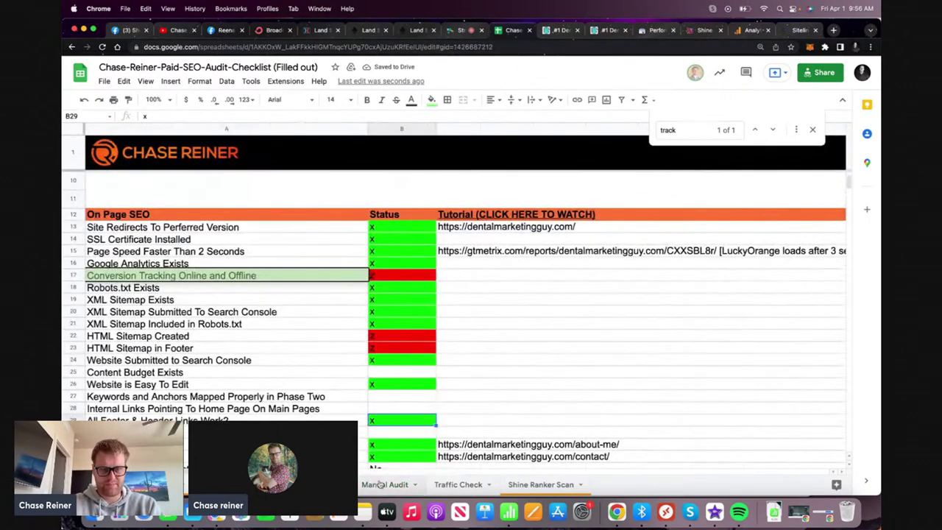
Switch to the Traffic Check sheet and close the find bar
key(alt+Down)
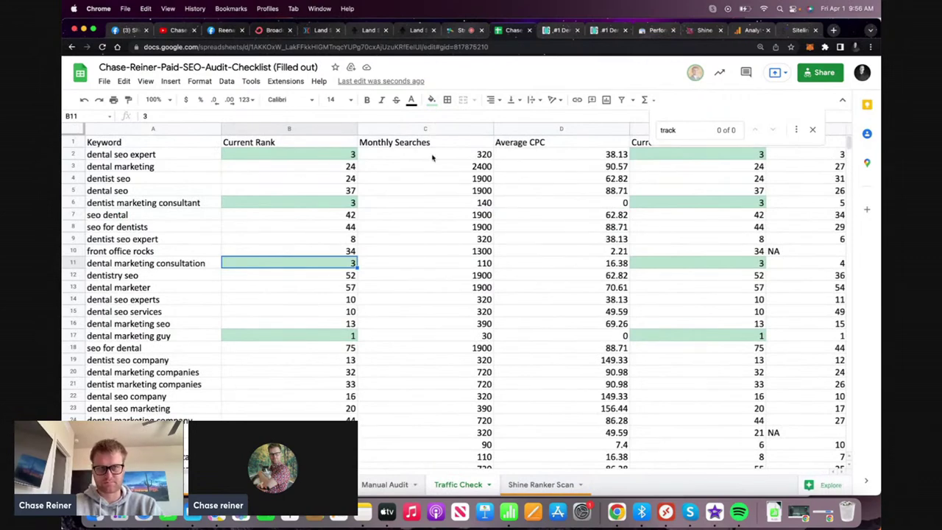
click(814, 133)
scroll(662, 221, right, 3)
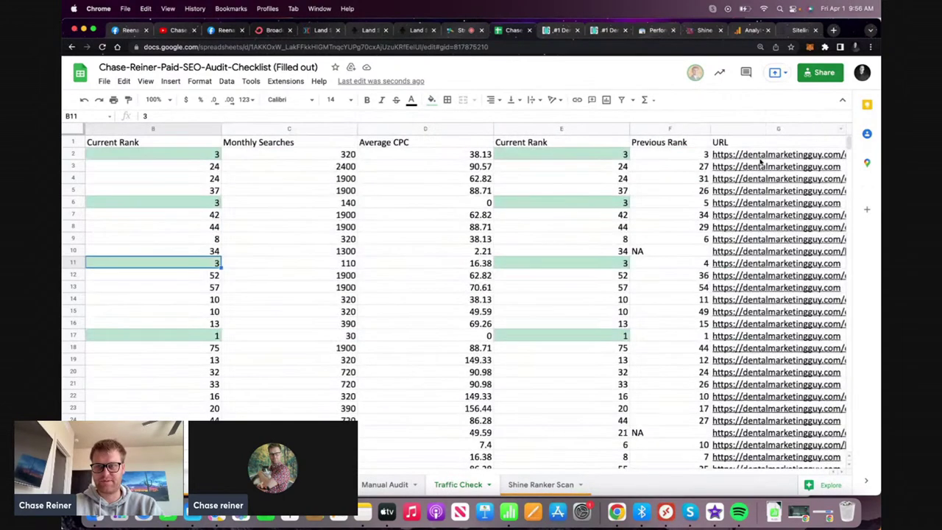
Insert a column right of Keyword, copy the dental-seo URL from G2 into its B2 cell, and fit the column width
click(780, 155)
scroll(563, 176, left, 4)
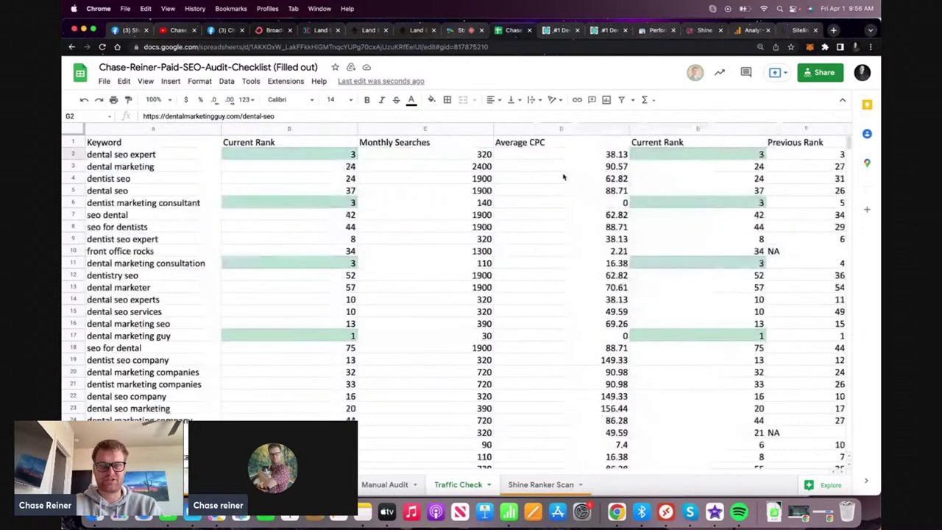
click(152, 130)
right_click(152, 130)
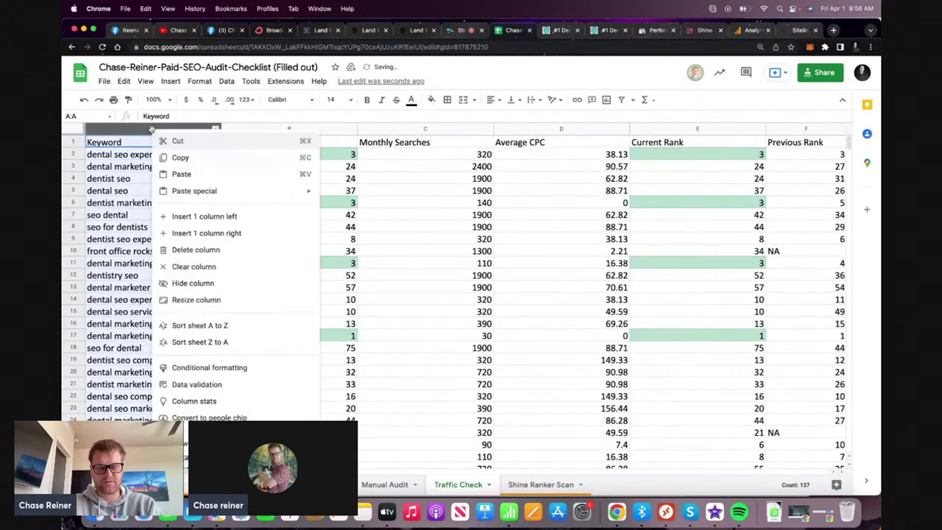
click(234, 233)
click(284, 157)
text(https://dentalmarketingguy.com/dental-seo)
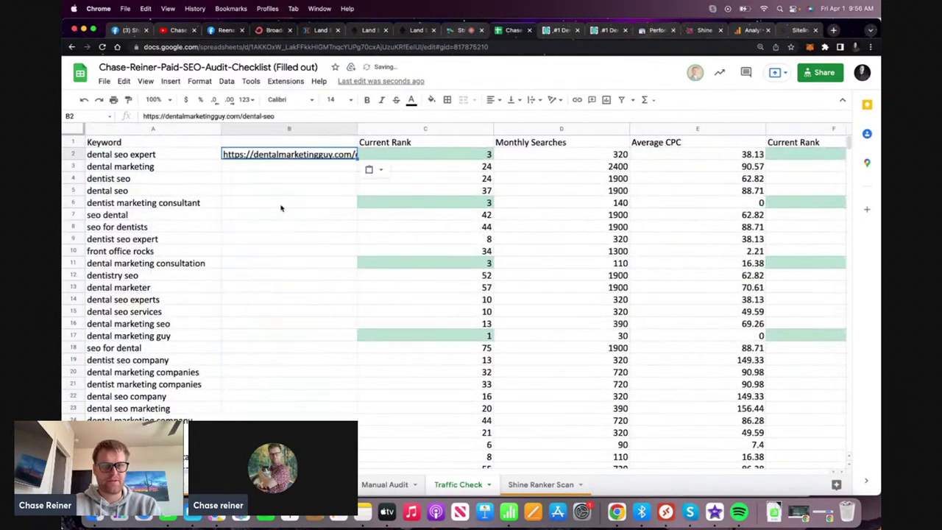
double_click(356, 133)
click(349, 215)
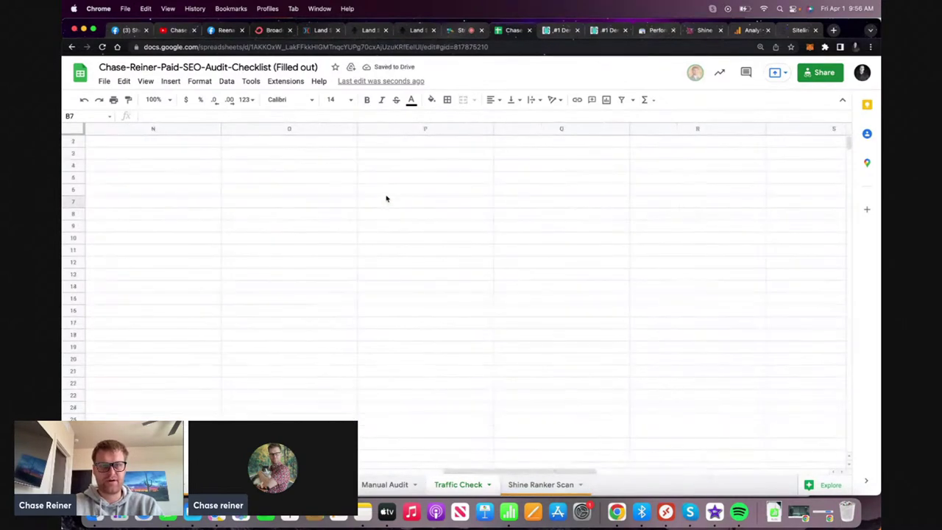
scroll(385, 196, right, 5)
scroll(515, 174, right, 3)
click(431, 153)
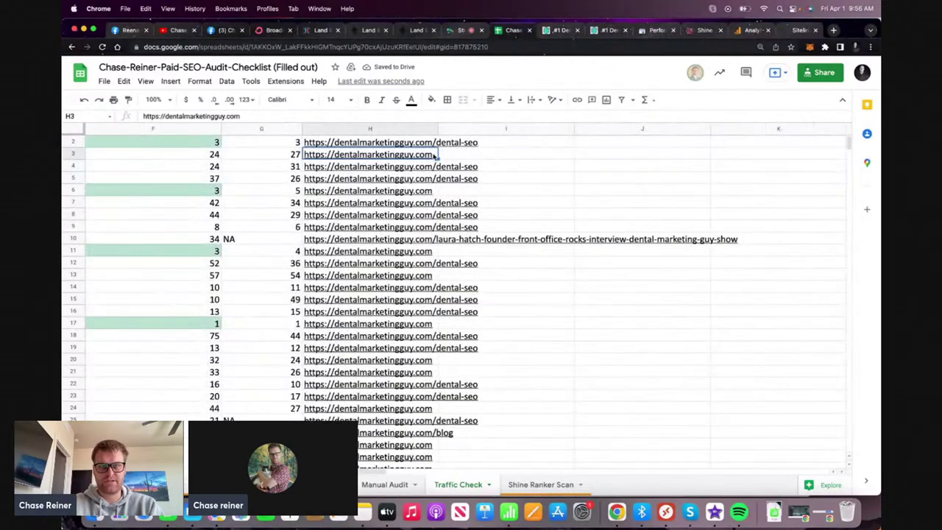
scroll(307, 204, left, 10)
scroll(311, 177, up, 2)
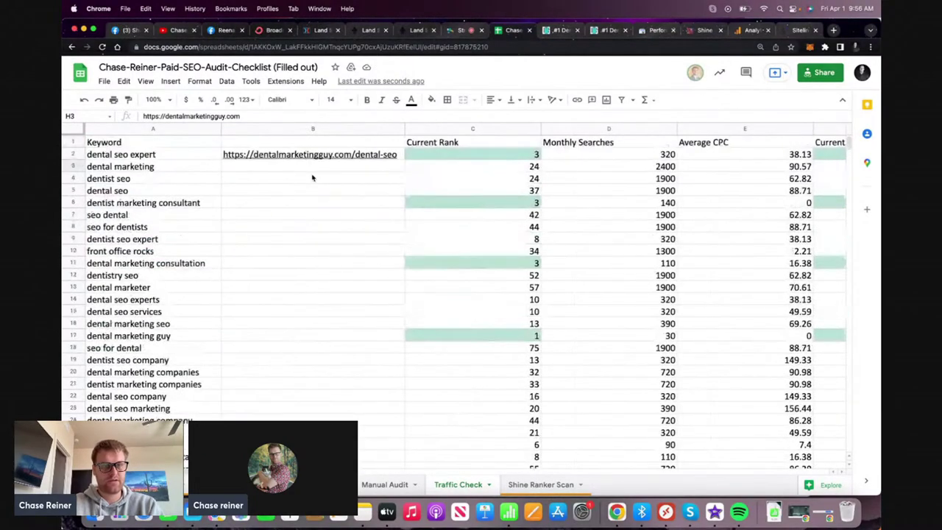
click(269, 199)
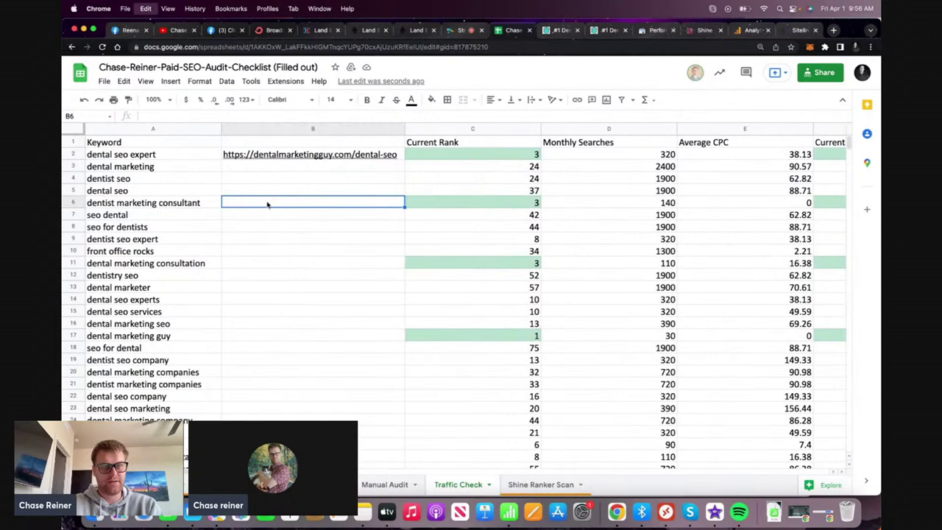
text(https://dentalmarketingguy.com)
click(280, 251)
Move the "dentist marketing consultant" row up to row 2, above "dental seo expert"
click(73, 203)
drag(73, 203, 74, 151)
click(141, 226)
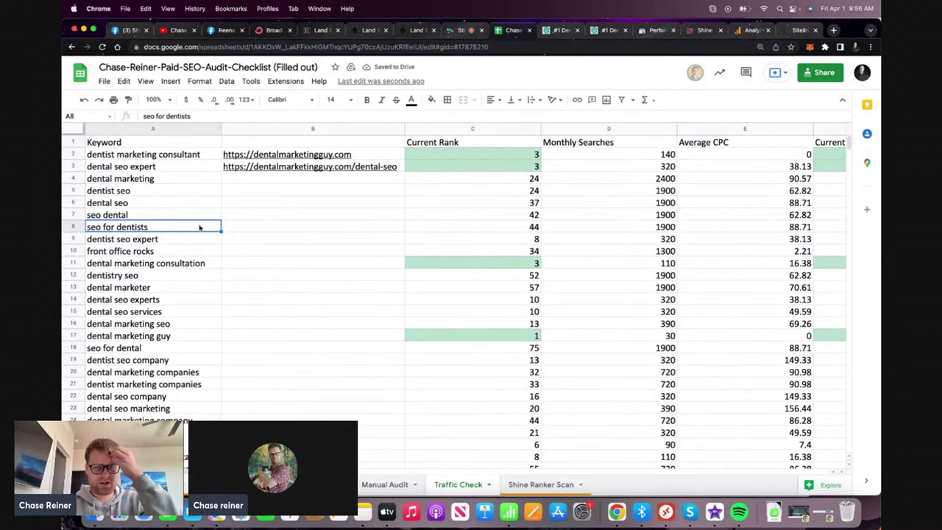
Examine the ranks and ranking URLs of the remaining keywords in the Traffic Check sheet
scroll(204, 222, right, 5)
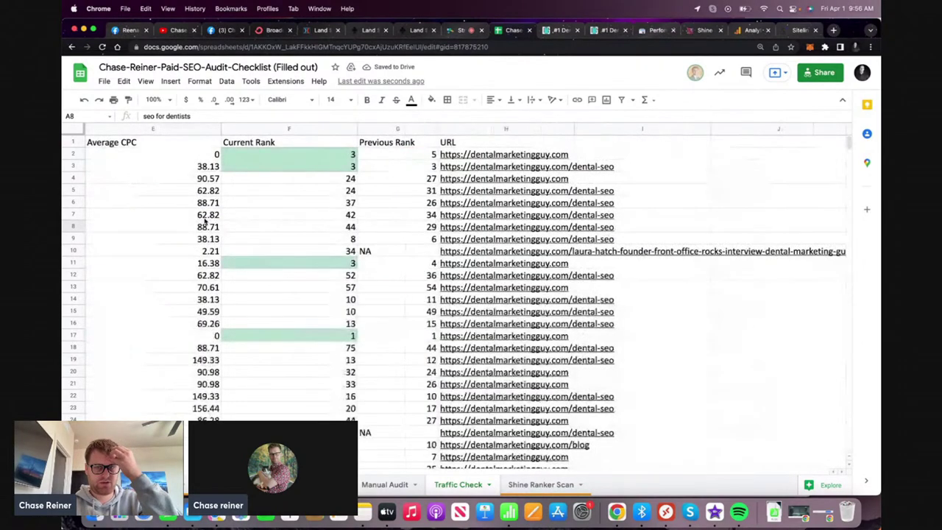
scroll(494, 312, down, 5)
scroll(494, 312, left, 2)
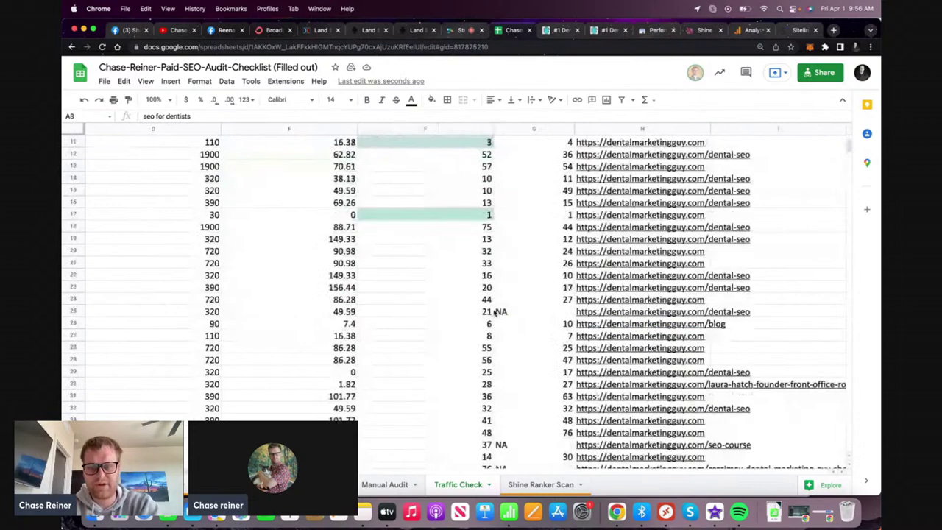
Look through the URL column of the Traffic Check sheet for ranking pages other than the homepage and the dental-seo page
scroll(494, 312, right, 2)
scroll(495, 313, up, 1)
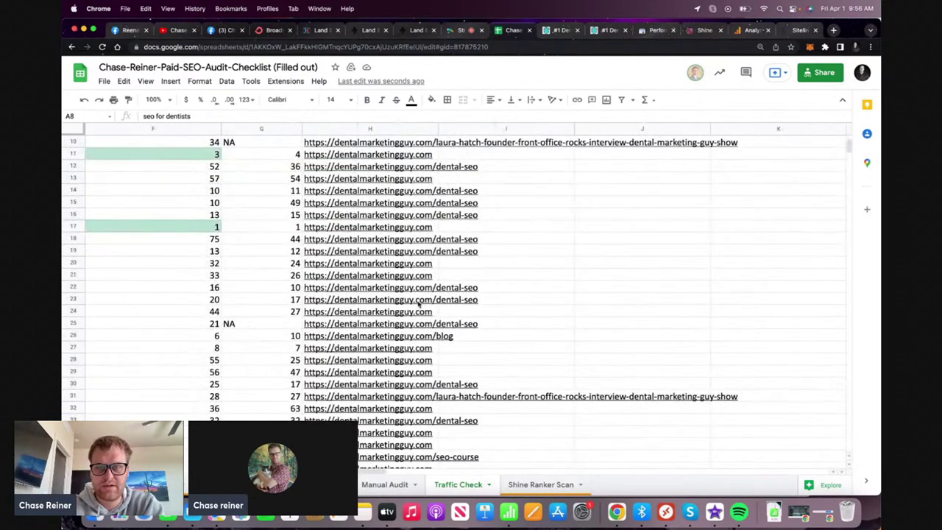
scroll(424, 307, up, 2)
click(409, 170)
scroll(410, 172, down, 6)
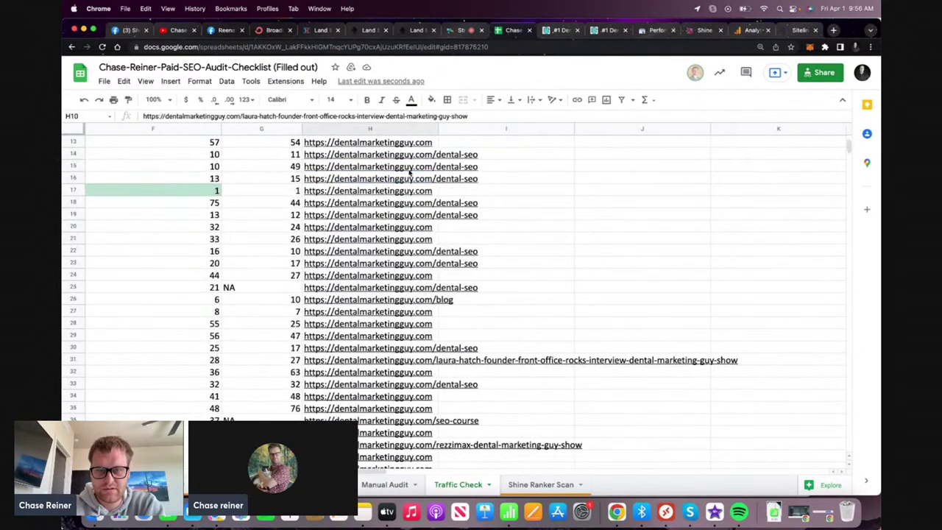
scroll(409, 171, down, 1)
mouse_move(409, 230)
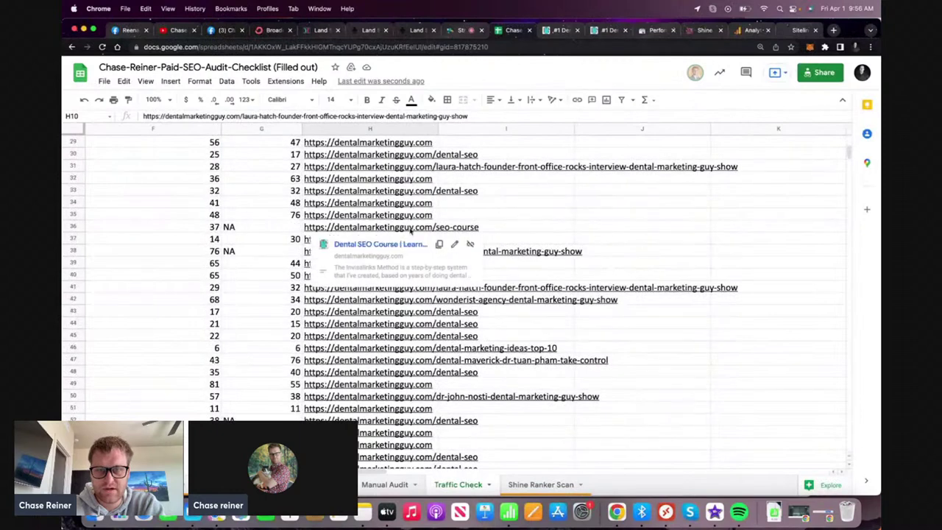
scroll(409, 231, down, 1)
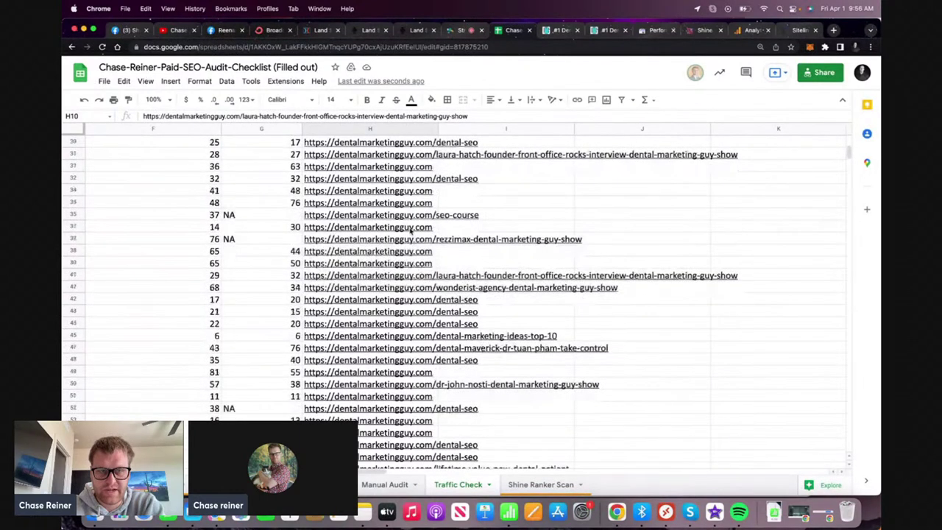
scroll(403, 229, left, 2)
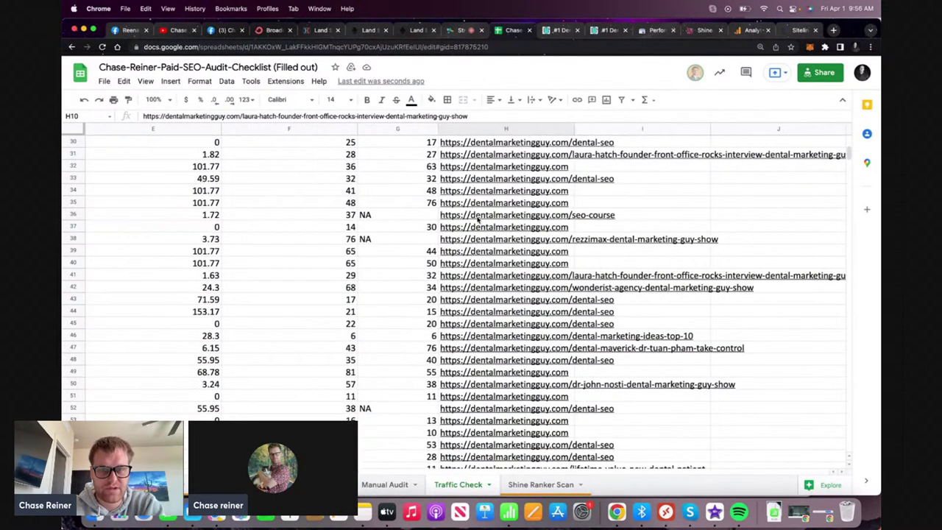
mouse_move(476, 219)
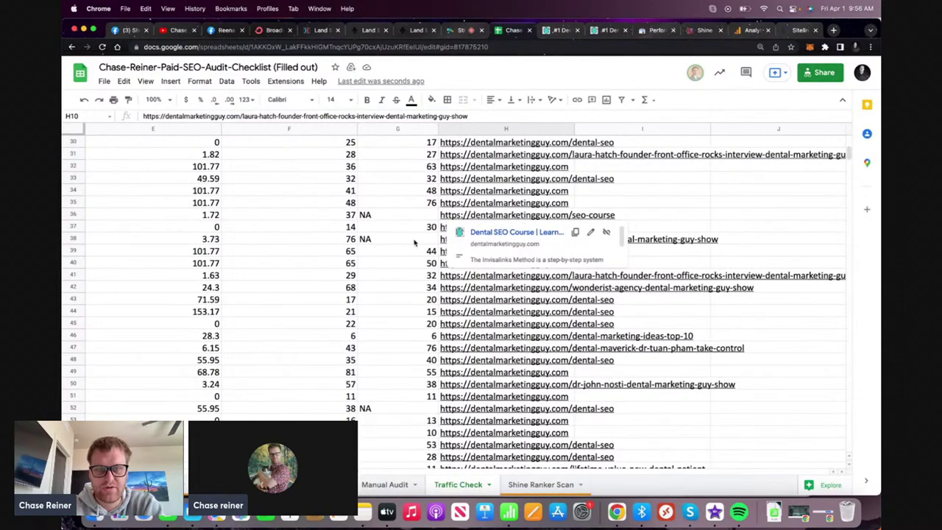
Compare current and previous ranks with the URLs to find a well-ranking keyword that targets a different page
click(340, 214)
scroll(340, 214, up, 10)
scroll(340, 214, left, 3)
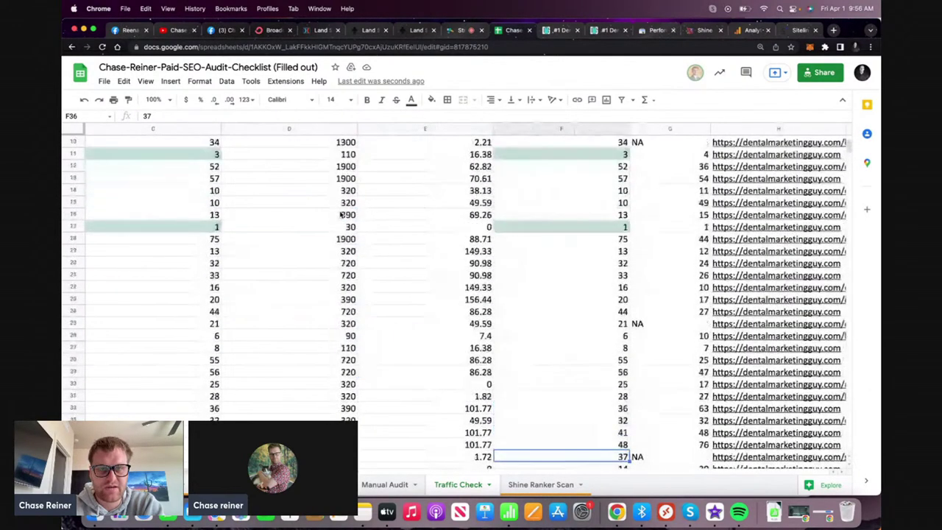
scroll(340, 214, right, 3)
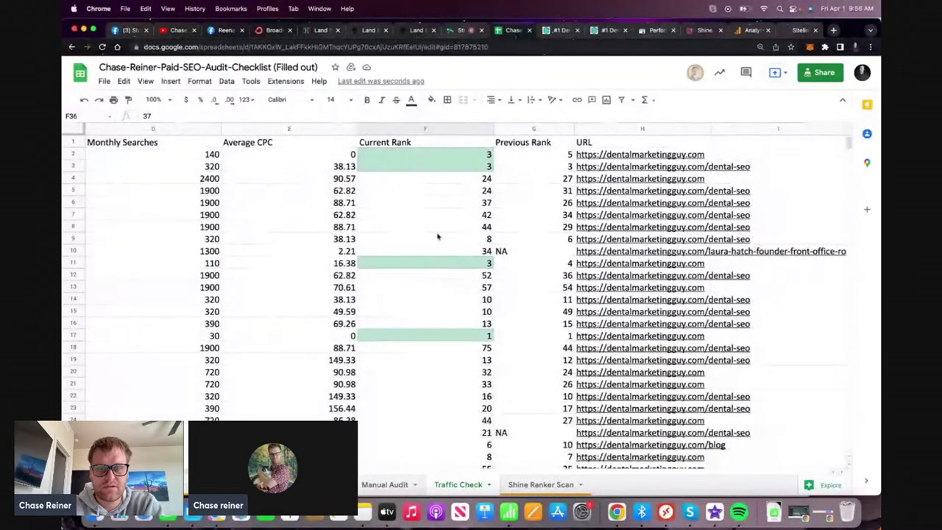
scroll(437, 235, down, 8)
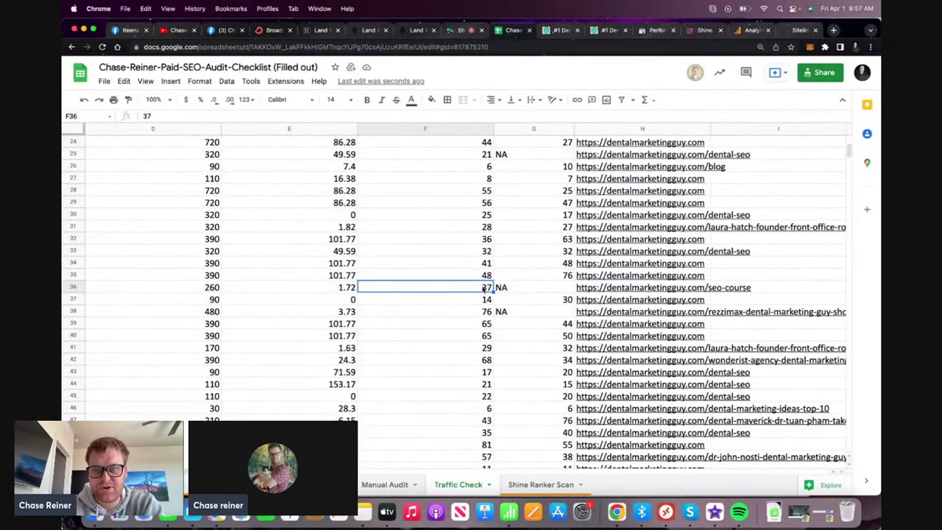
click(487, 230)
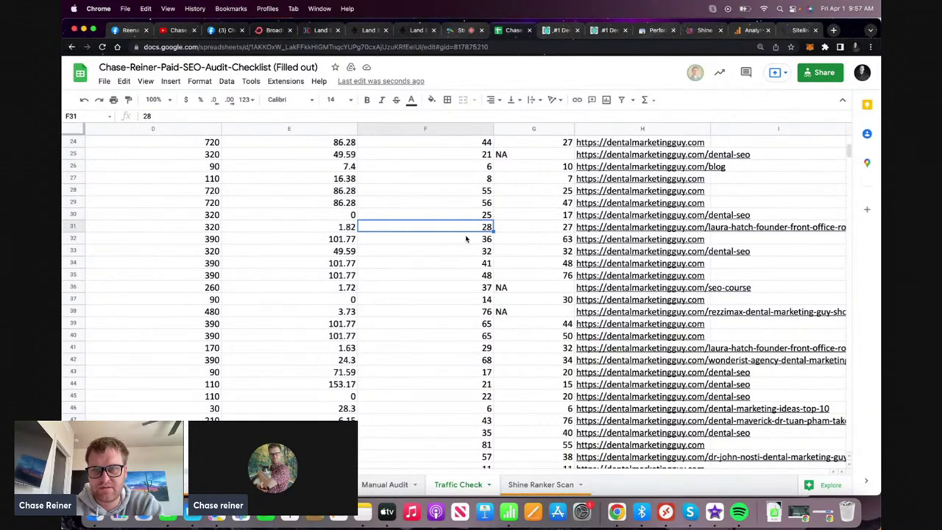
scroll(466, 289, down, 2)
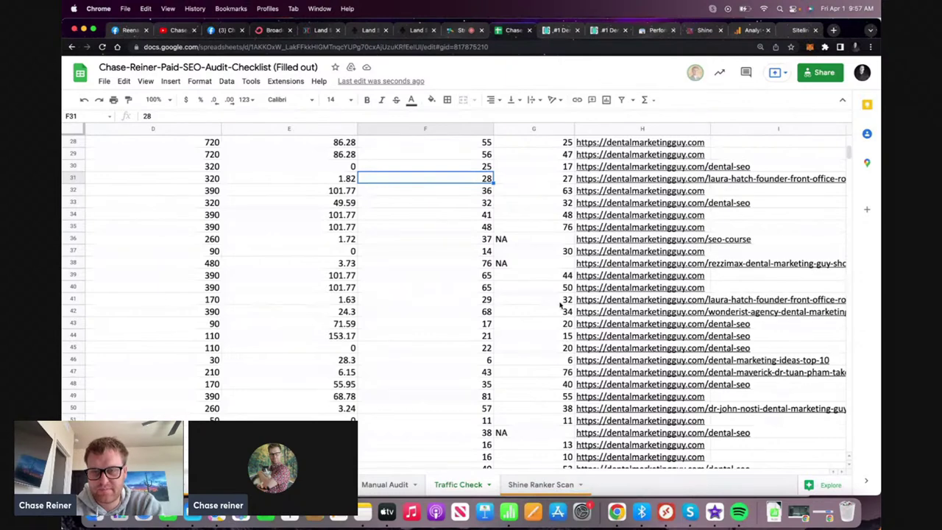
scroll(537, 304, down, 3)
Move the "dental implant marketing ideas" row up so that it sits directly below "dental seo expert"
click(480, 299)
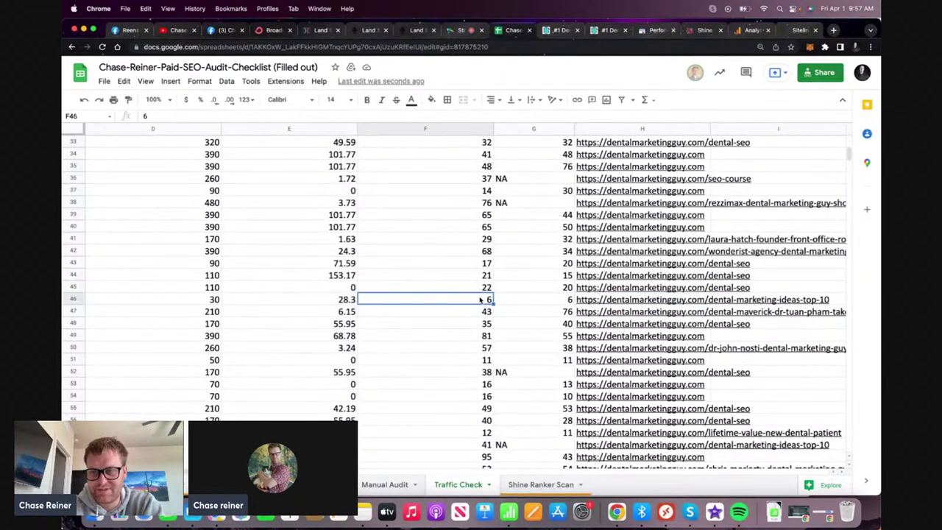
scroll(479, 300, left, 6)
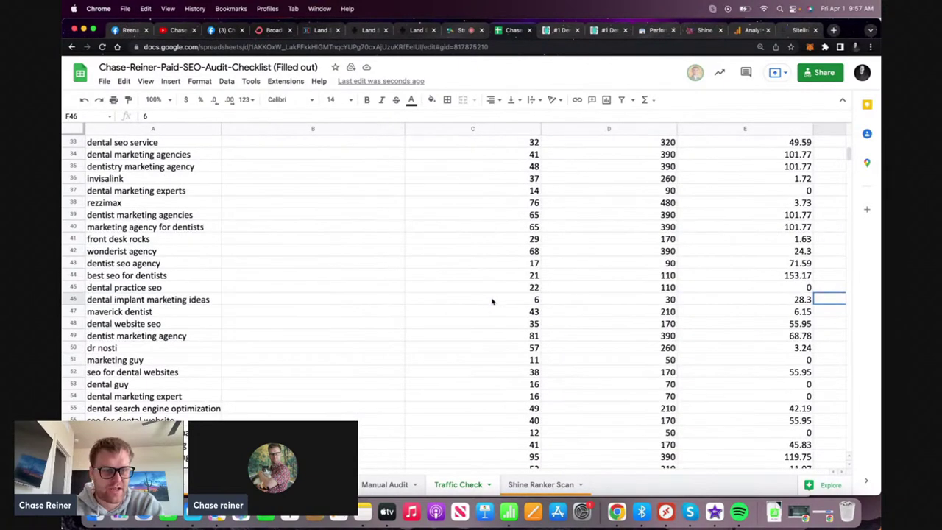
click(74, 299)
drag(75, 299, 74, 178)
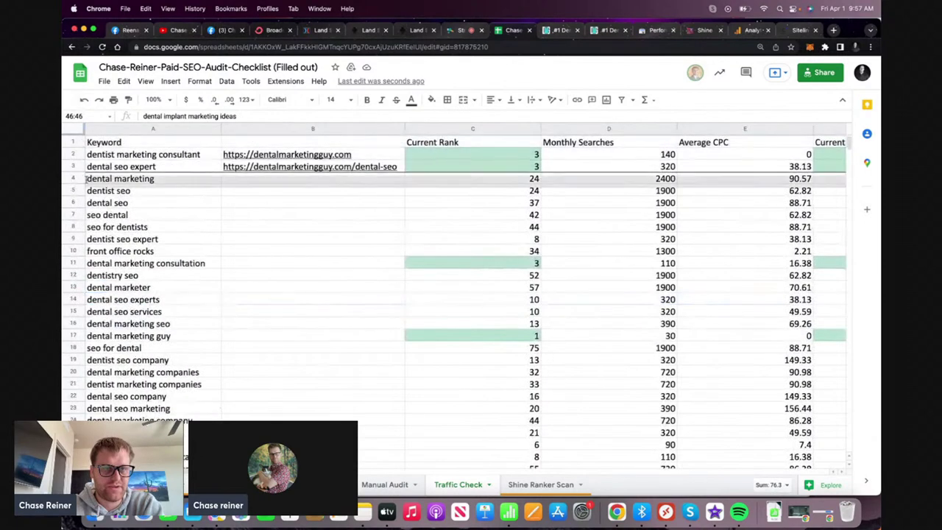
scroll(166, 275, right, 3)
scroll(166, 276, left, 3)
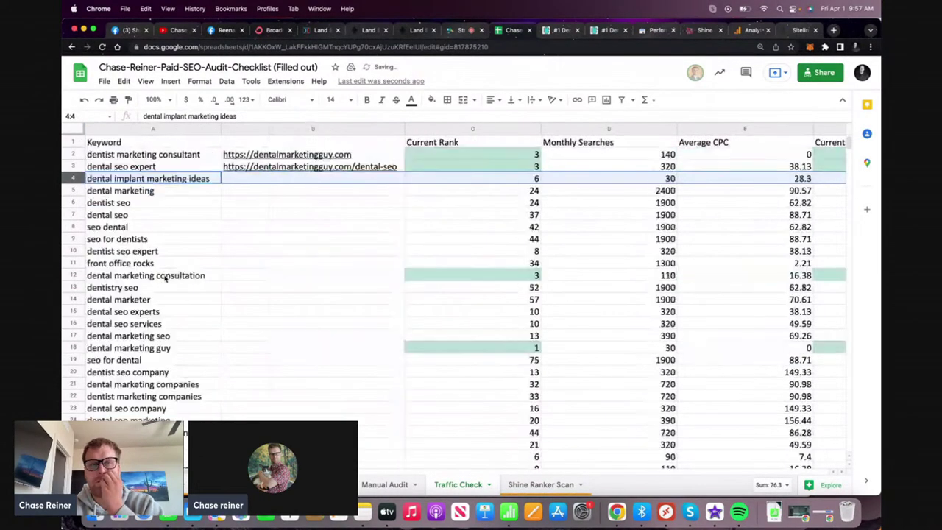
Copy the dental-marketing-ideas-top-10 URL into column B beside "dental implant marketing ideas"
scroll(235, 184, right, 5)
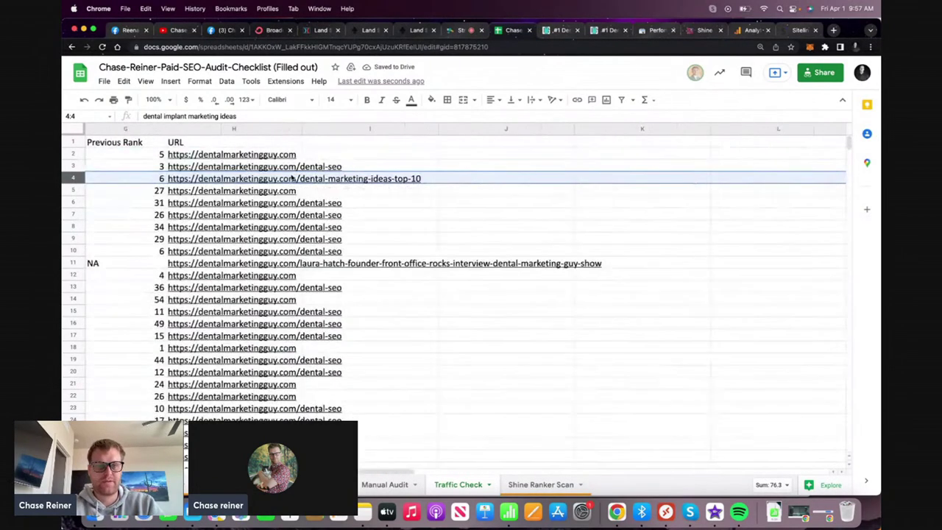
click(271, 179)
scroll(265, 184, left, 5)
click(305, 273)
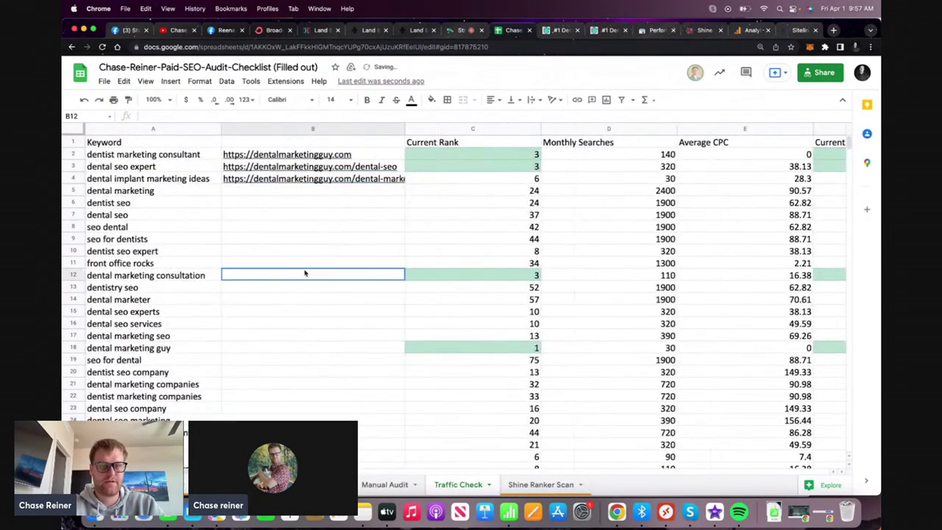
Examine the URLs and ranks further down the keyword list for another distinct page that ranks well
scroll(408, 269, right, 5)
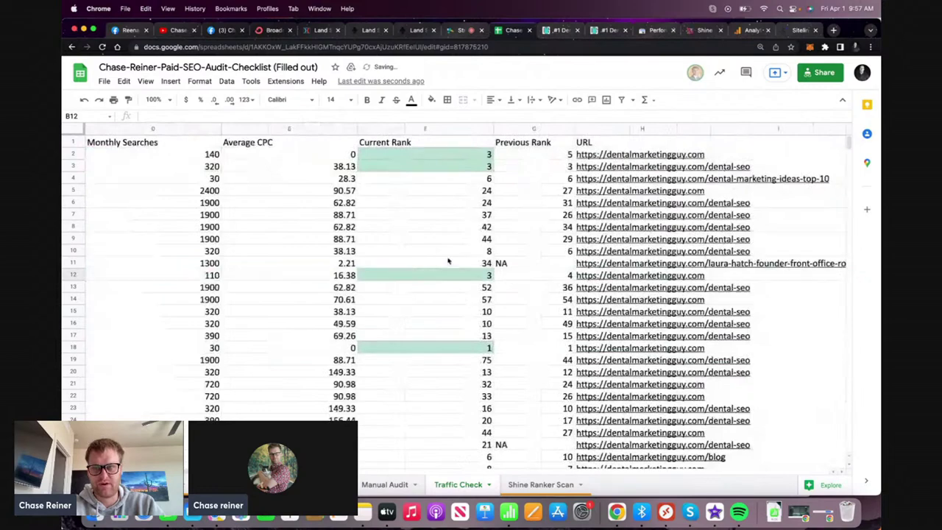
scroll(650, 243, down, 3)
scroll(651, 243, down, 6)
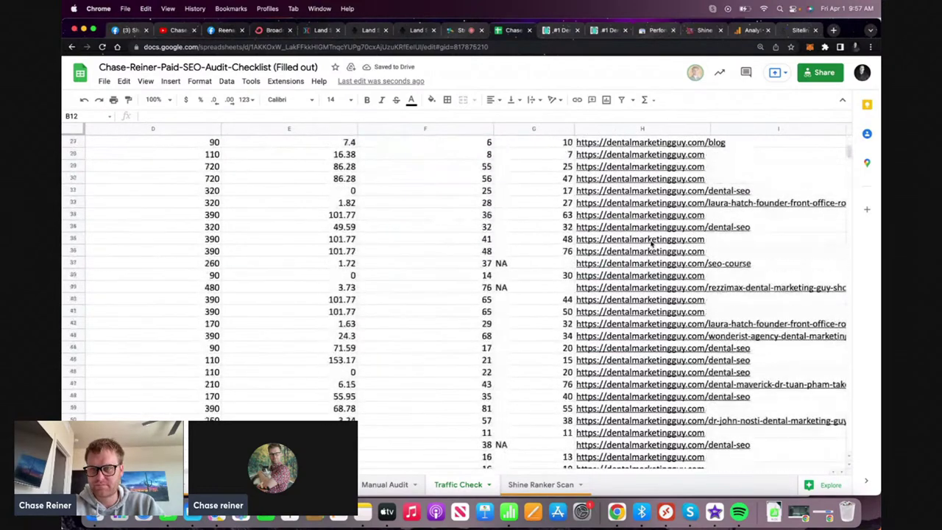
scroll(651, 243, up, 2)
scroll(651, 243, down, 7)
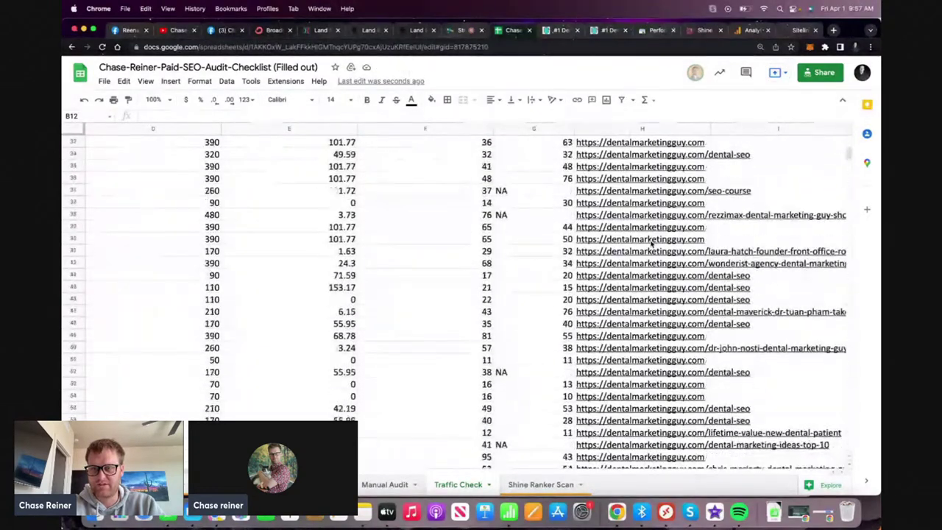
scroll(650, 244, down, 2)
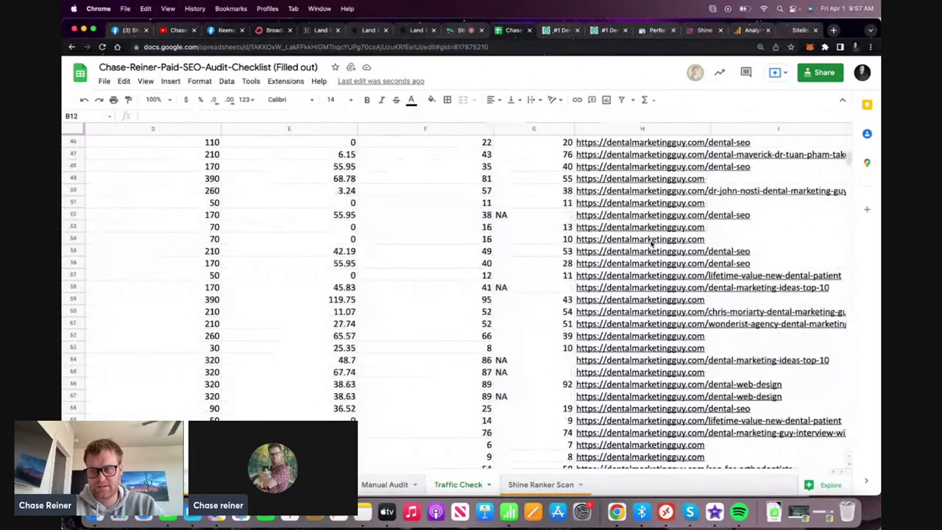
scroll(651, 243, down, 2)
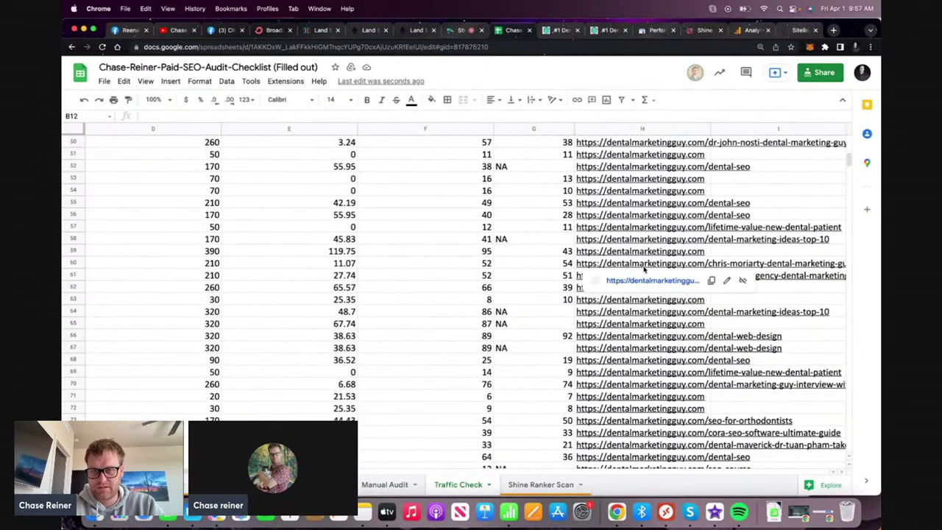
scroll(644, 270, down, 3)
scroll(640, 282, down, 2)
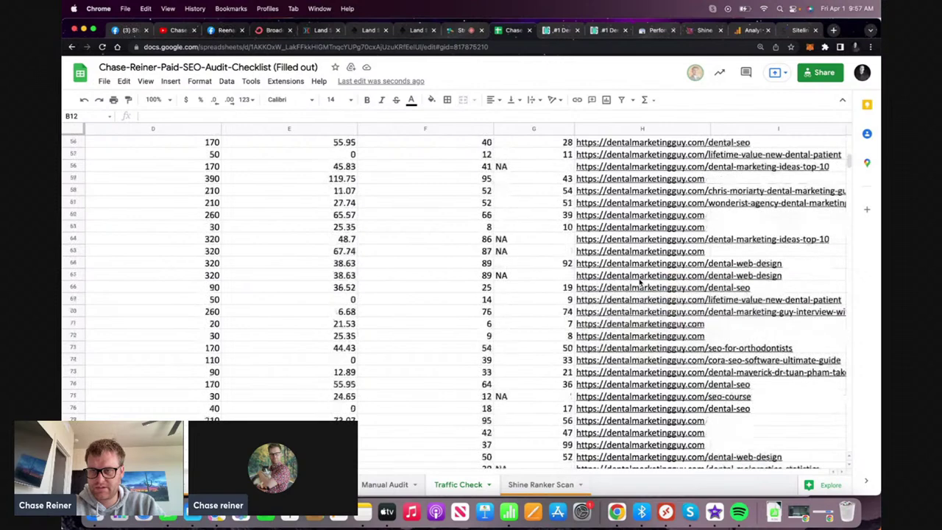
scroll(640, 283, down, 1)
mouse_move(625, 245)
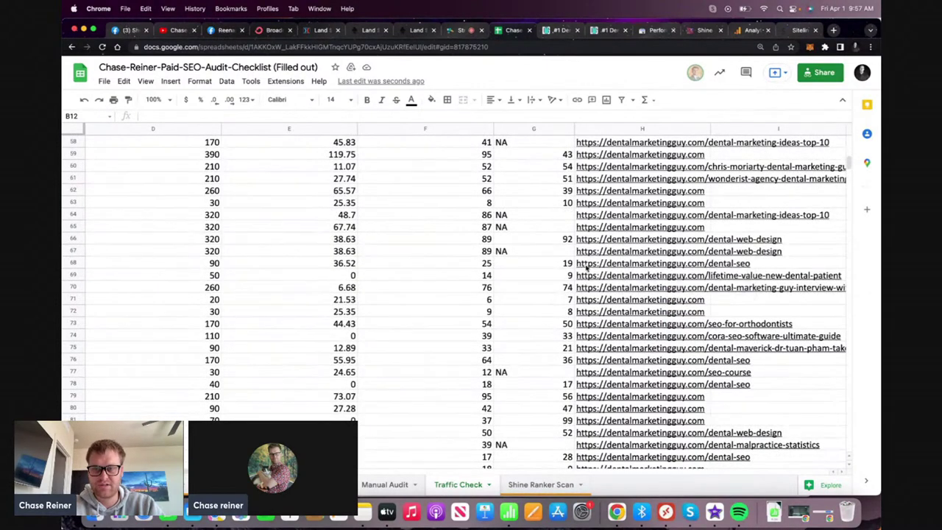
scroll(561, 296, down, 1)
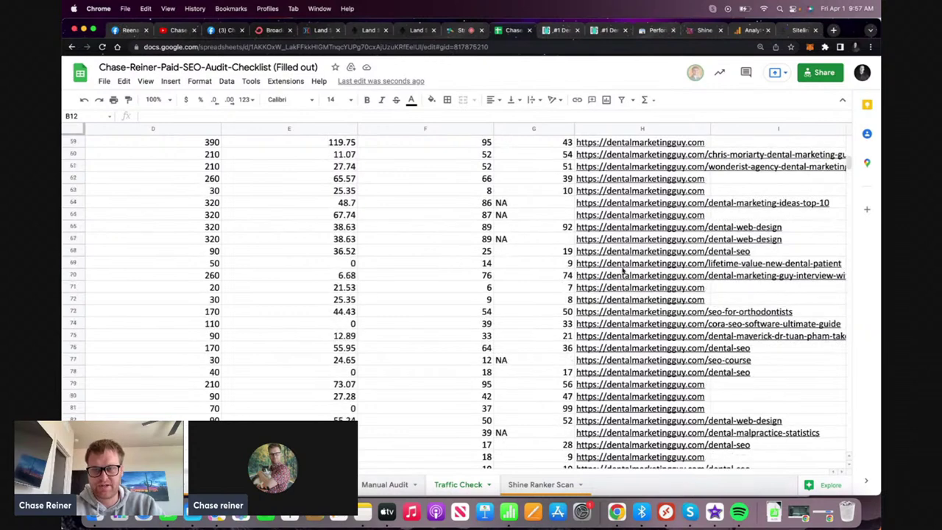
mouse_move(578, 272)
Move the "lifetime value of a dental patient" row up so that it sits directly below "dental implant marketing ideas"
scroll(578, 271, left, 3)
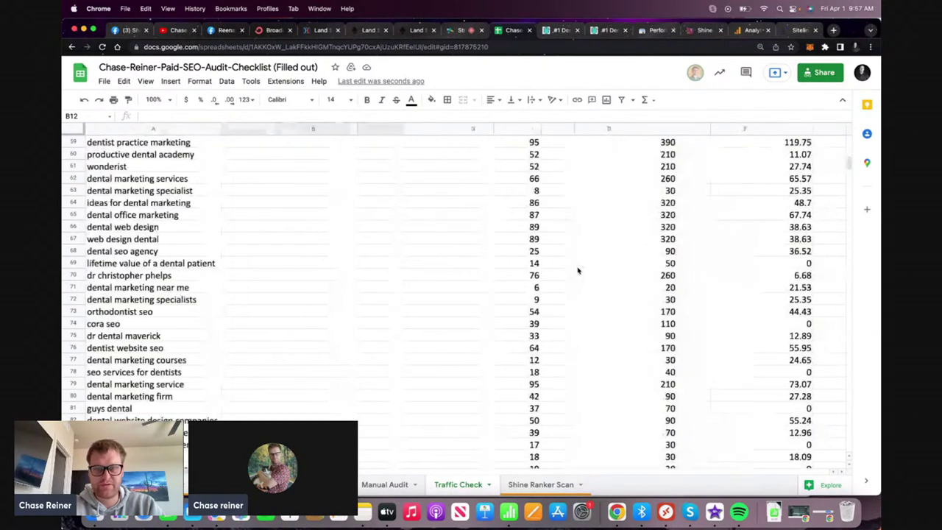
click(78, 264)
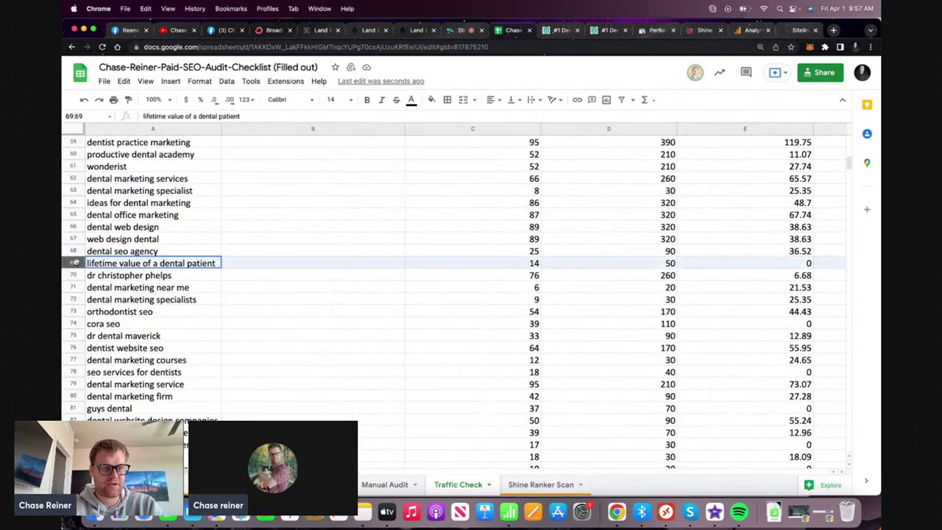
scroll(84, 191, up, 15)
drag(83, 118, 89, 186)
Copy the lifetime-value-new-dental-patient URL into column B beside its keyword and widen column B slightly
scroll(489, 192, right, 5)
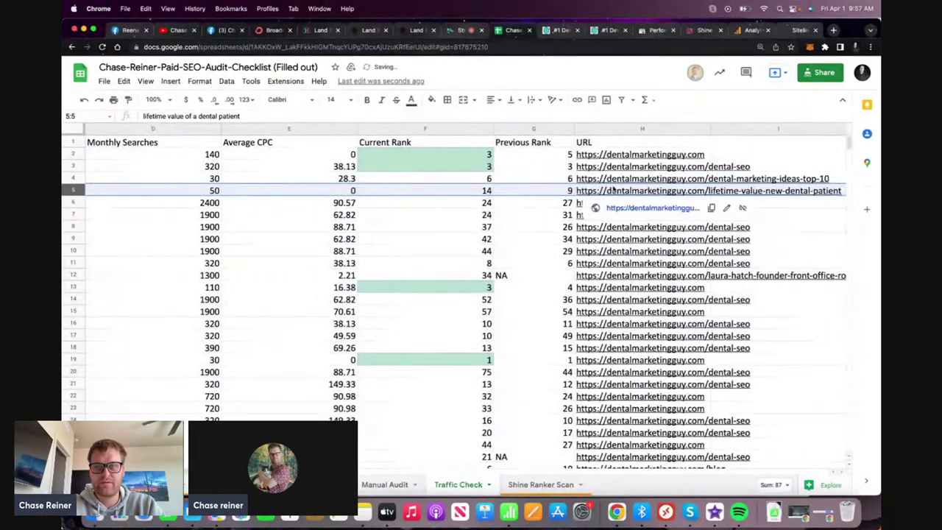
scroll(552, 202, left, 5)
click(345, 201)
click(346, 191)
key(cmd+v)
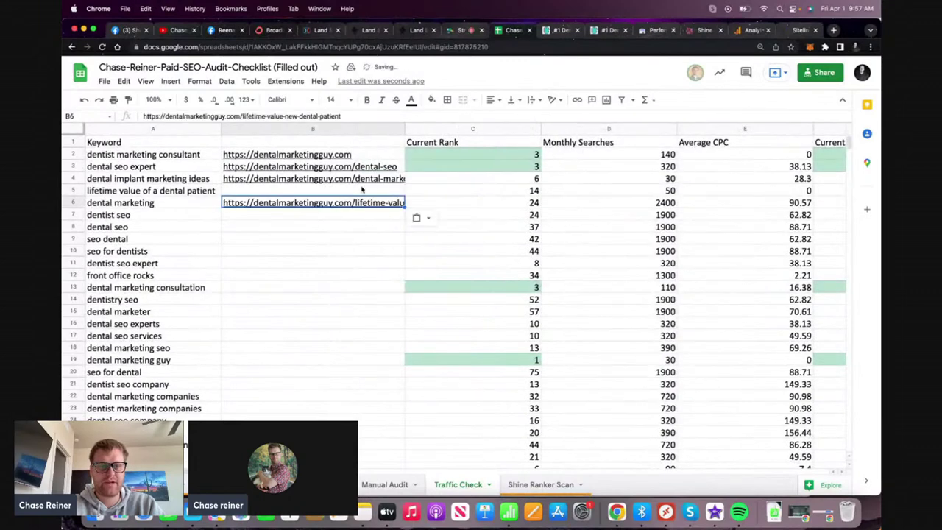
click(417, 205)
click(396, 227)
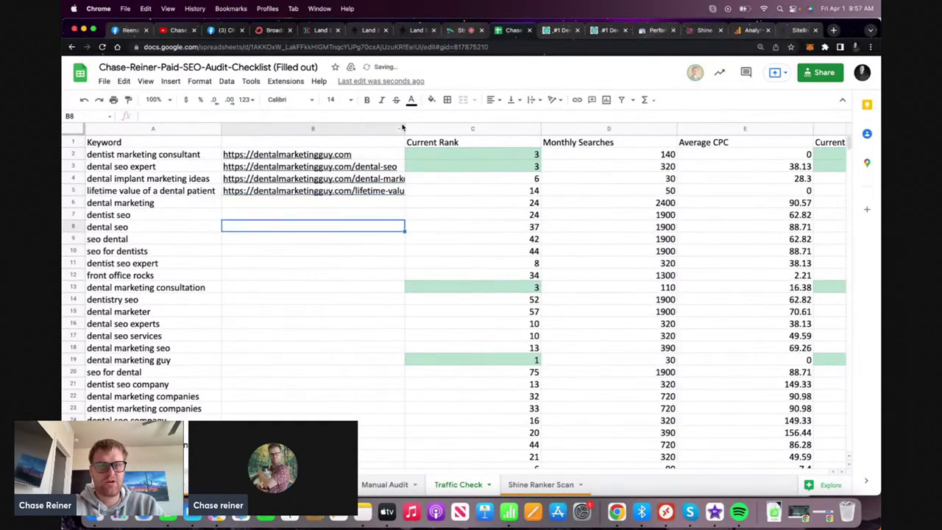
drag(404, 131, 428, 130)
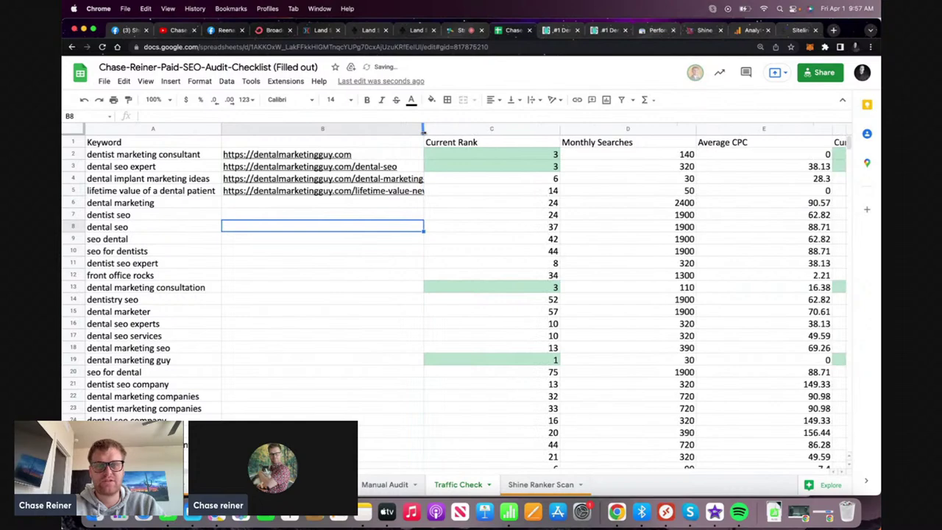
click(455, 204)
Examine the URLs and ranks down to row 77 for another well-ranking page not yet in the top group
scroll(456, 206, right, 5)
scroll(456, 206, right, 2)
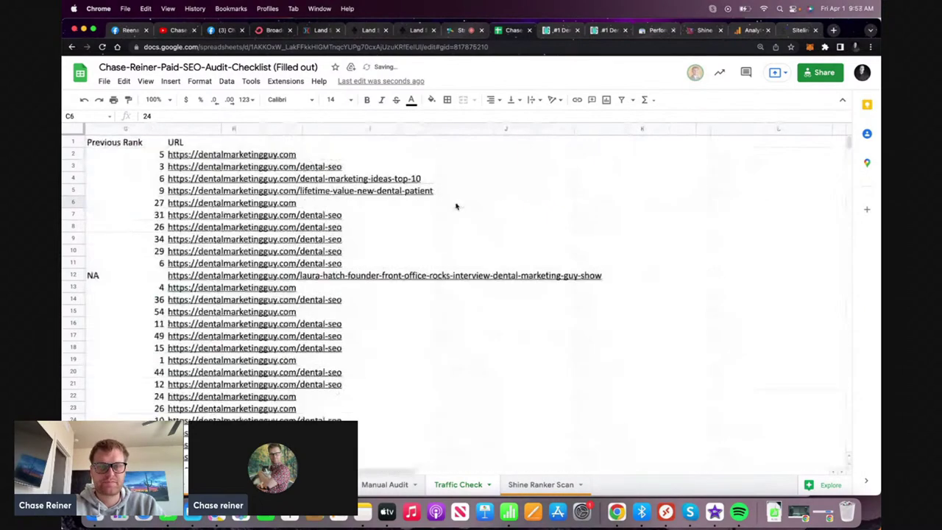
scroll(456, 206, left, 2)
scroll(456, 206, down, 15)
scroll(456, 206, down, 5)
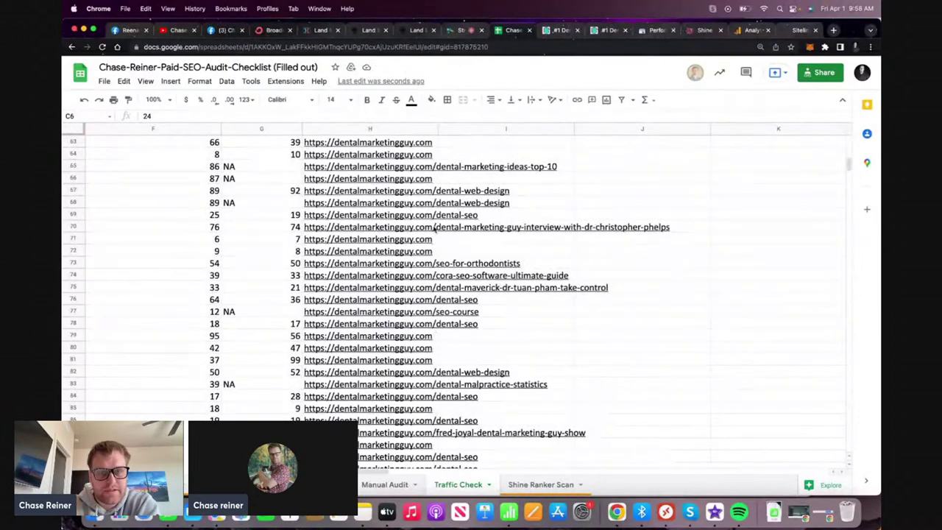
mouse_move(434, 231)
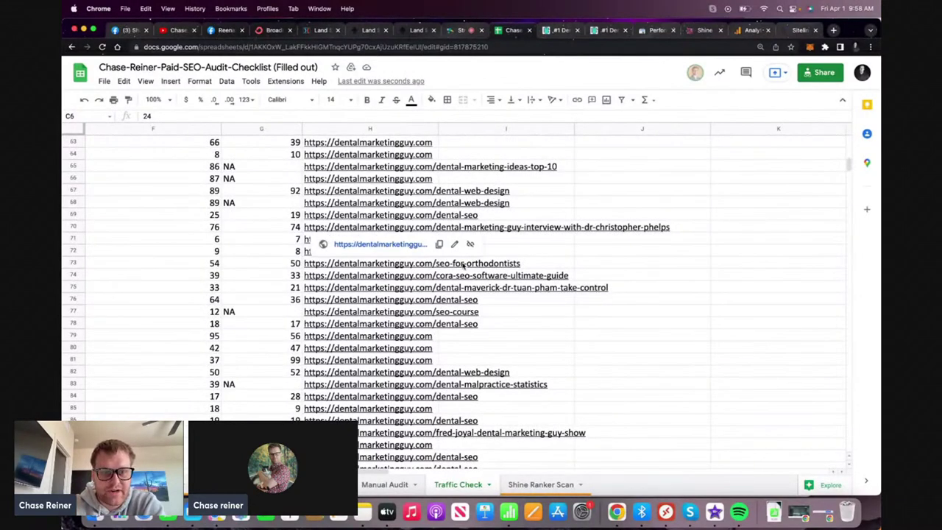
click(312, 251)
click(277, 253)
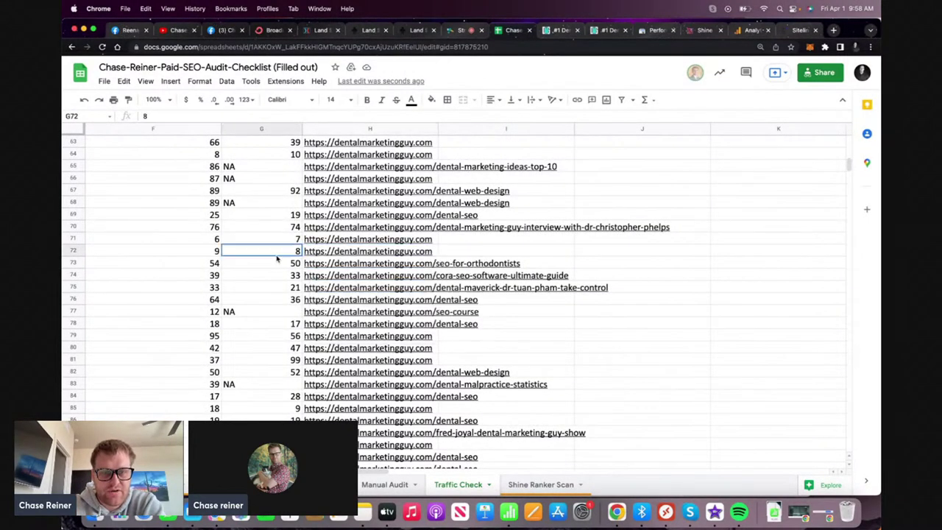
scroll(289, 297, down, 3)
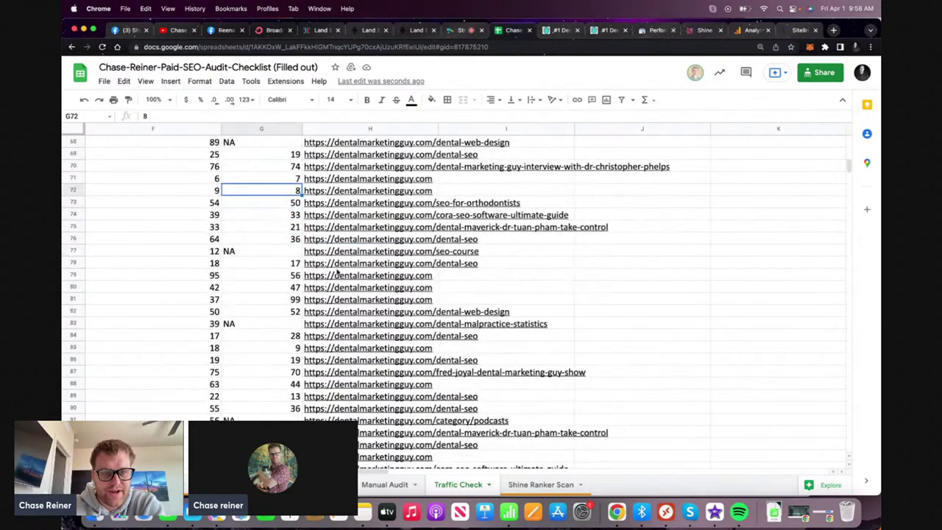
mouse_move(325, 256)
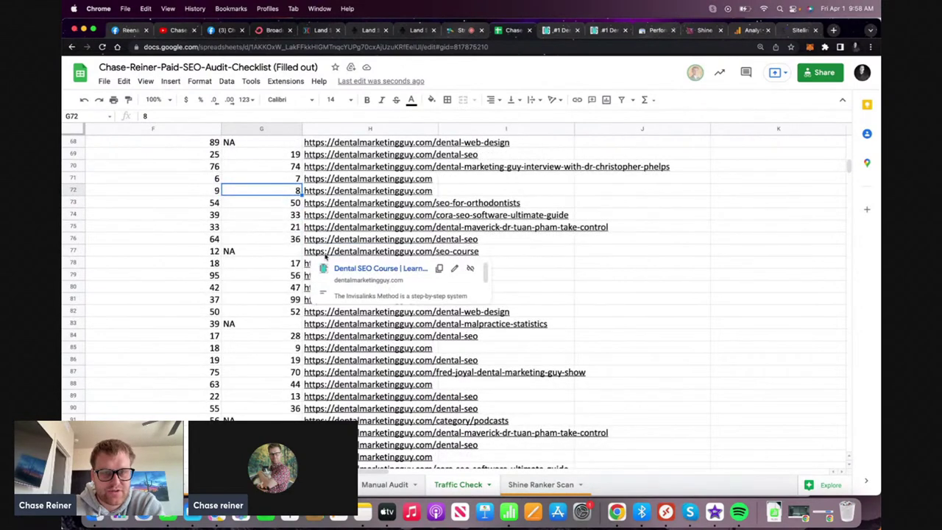
click(284, 252)
Move the "dental marketing courses" row up so that it sits directly below "lifetime value of a dental patient"
scroll(284, 257, left, 5)
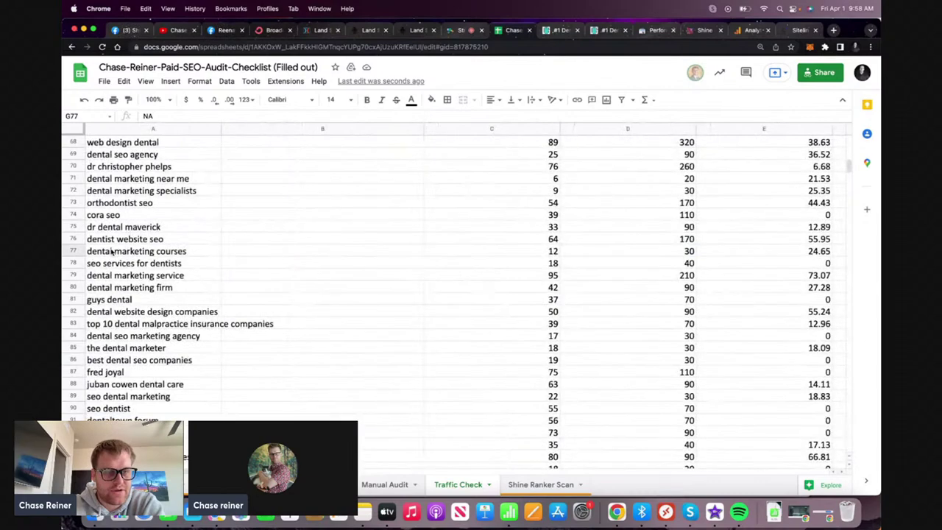
drag(77, 251, 81, 200)
click(224, 237)
Copy the seo-course URL into column B beside "dental marketing courses"
scroll(343, 192, right, 5)
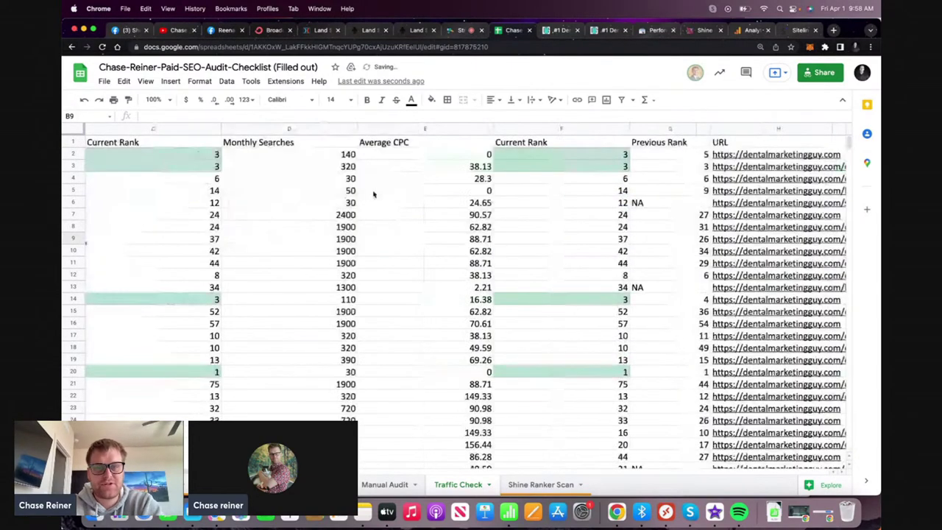
click(743, 203)
key(cmd+c)
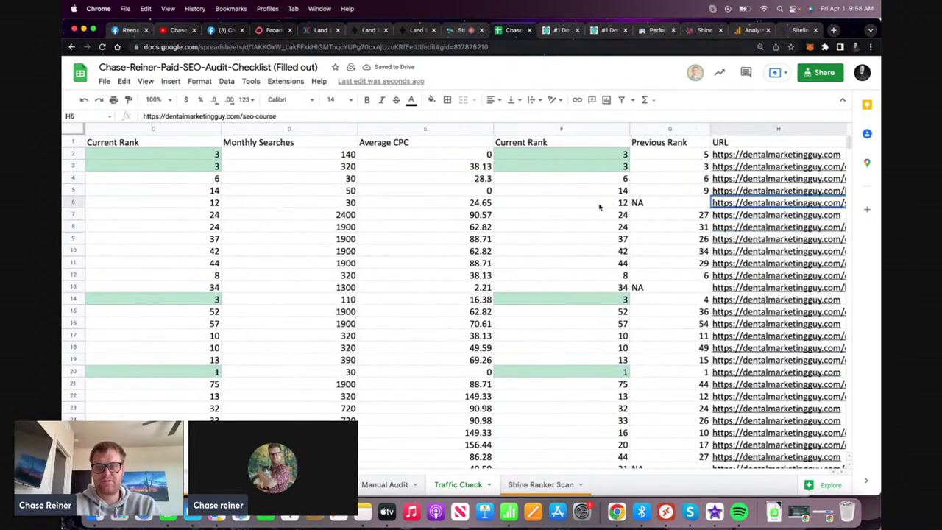
scroll(529, 206, left, 5)
click(396, 203)
key(cmd+v)
click(477, 257)
Examine the URLs and ranks in the lower part of the keyword list, down to its last row, for further distinct pages
scroll(486, 265, right, 5)
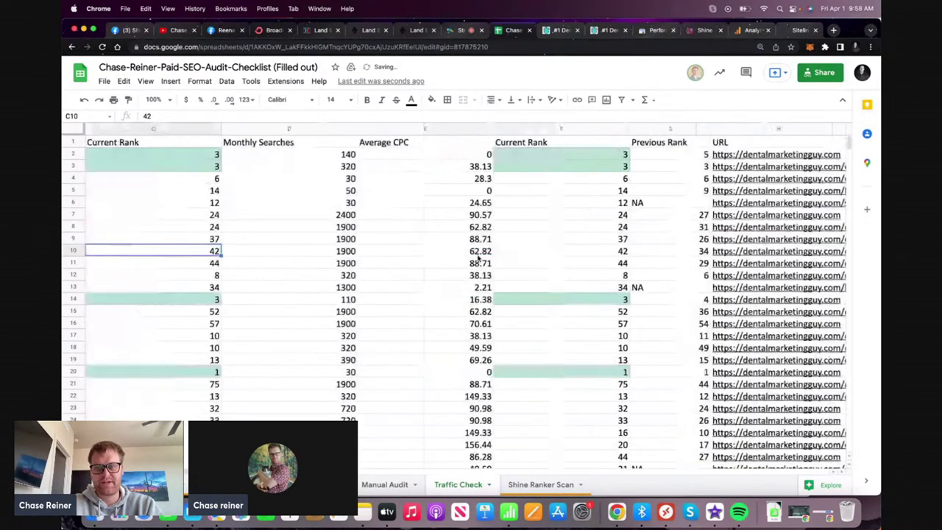
scroll(545, 283, down, 20)
scroll(565, 291, down, 5)
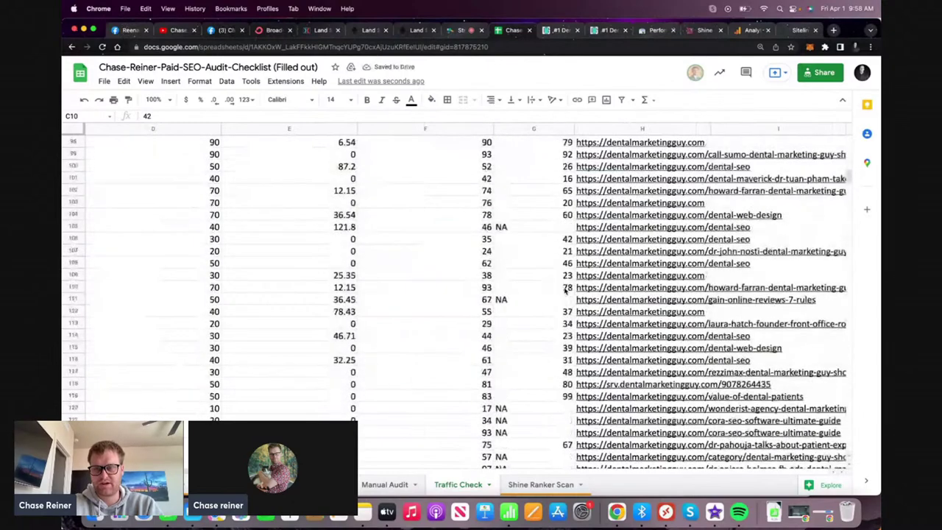
scroll(565, 290, left, 2)
scroll(565, 290, right, 3)
scroll(565, 291, up, 4)
scroll(566, 290, left, 3)
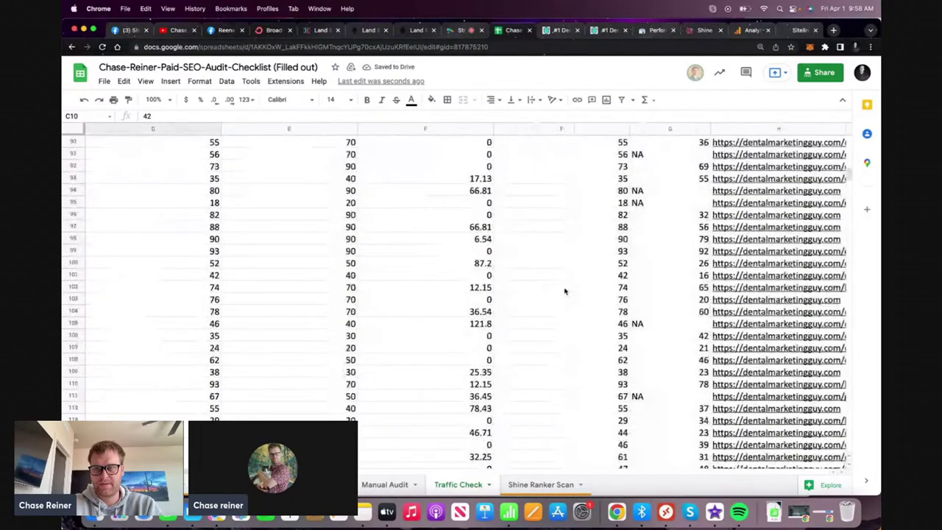
scroll(567, 290, right, 3)
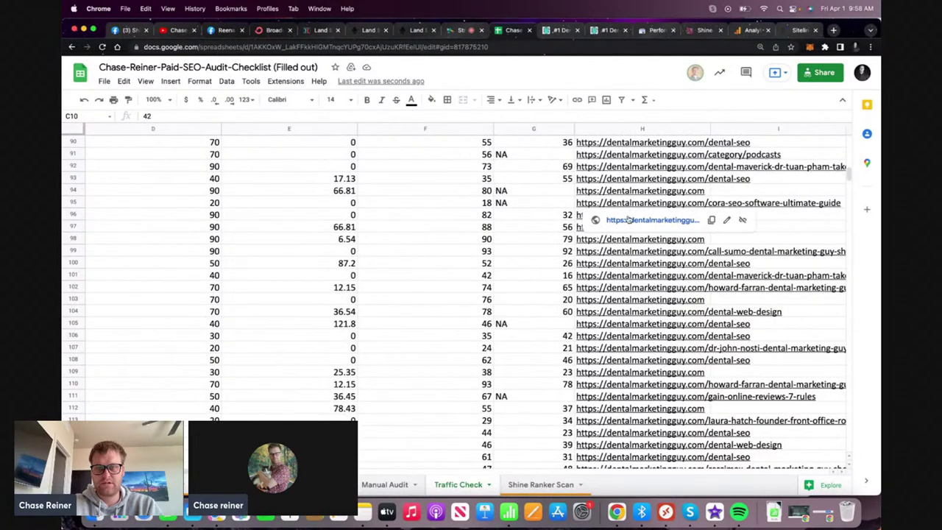
click(541, 252)
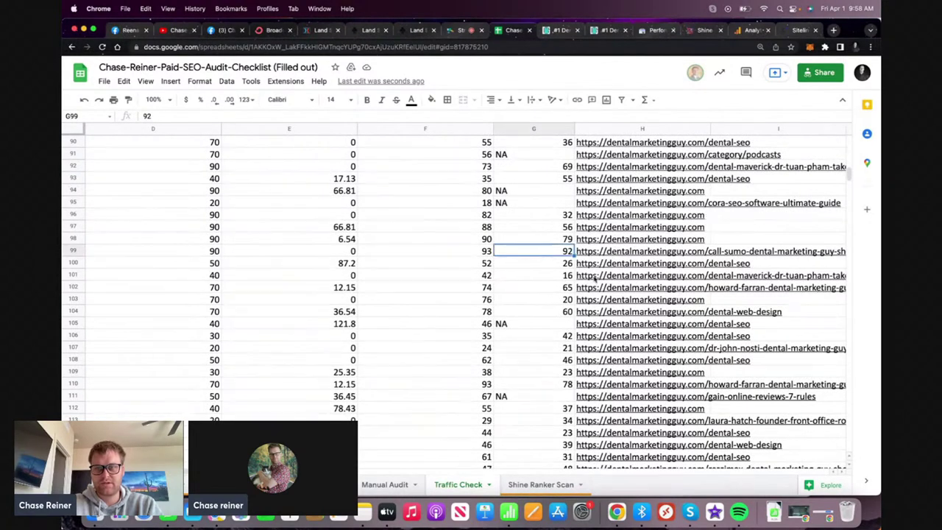
scroll(615, 256, down, 1)
scroll(613, 222, down, 3)
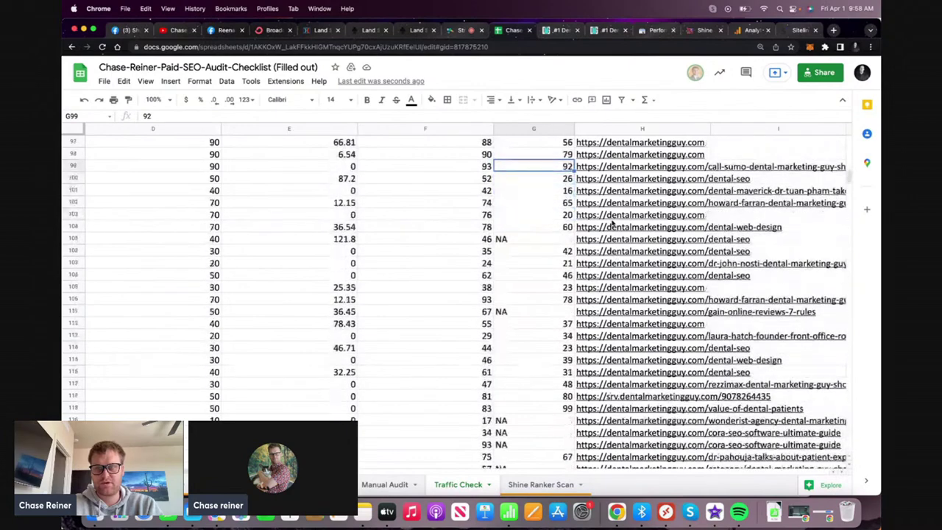
scroll(612, 222, down, 5)
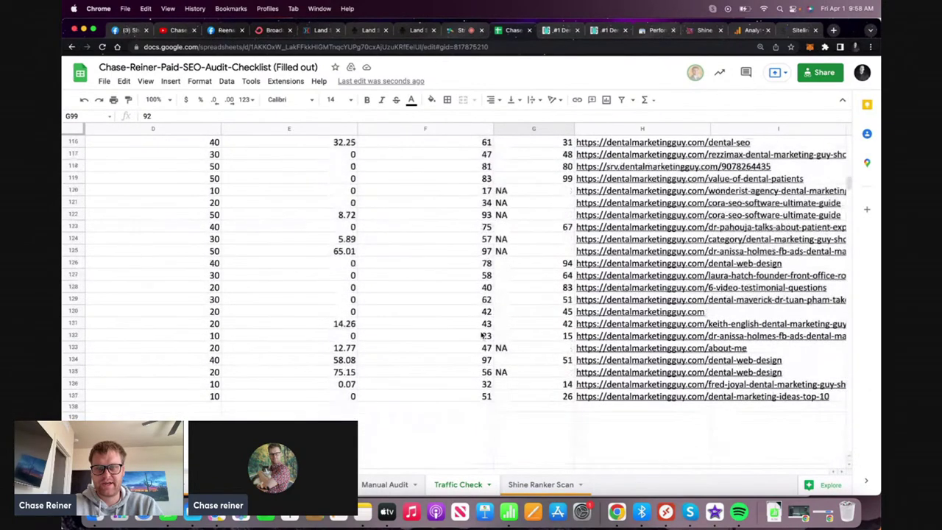
Check the current ranks and their URLs from the end of the list back up to row 29 for low-numbered ranks on unused pages
scroll(482, 334, up, 9)
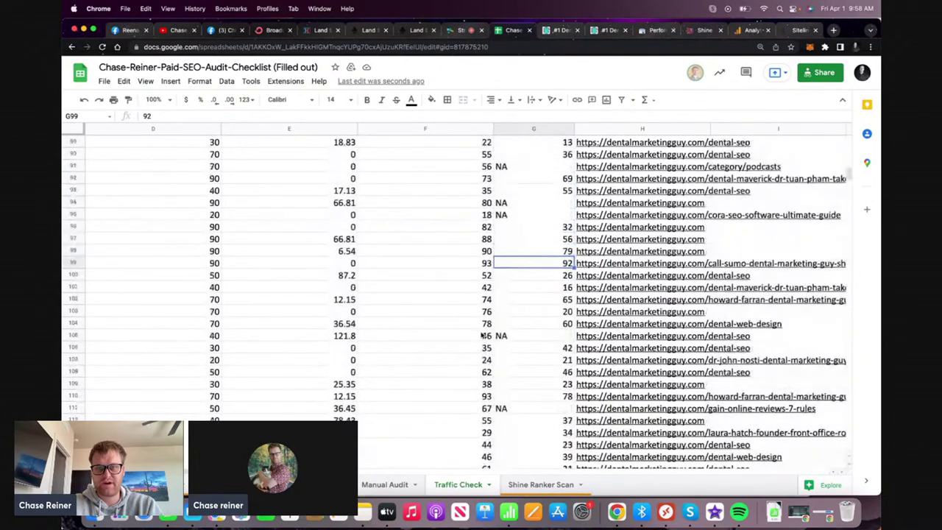
scroll(489, 230, up, 4)
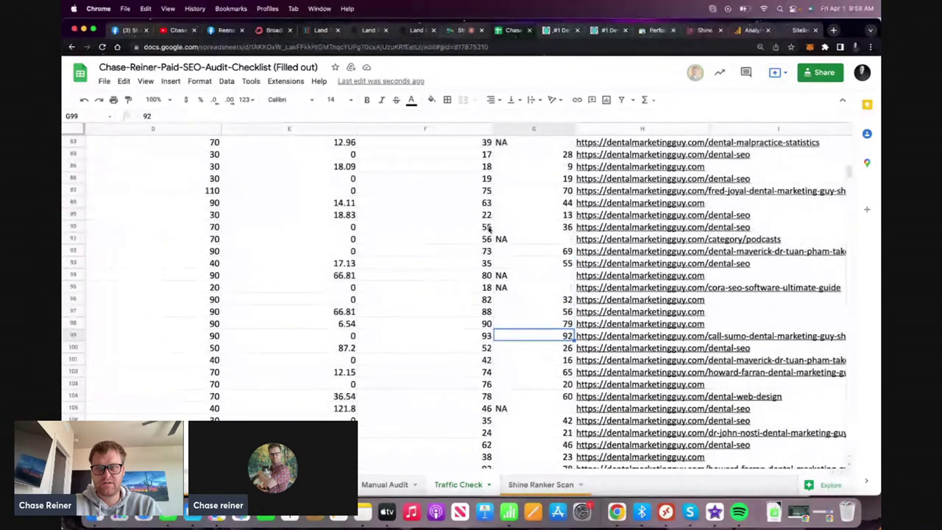
scroll(490, 230, up, 2)
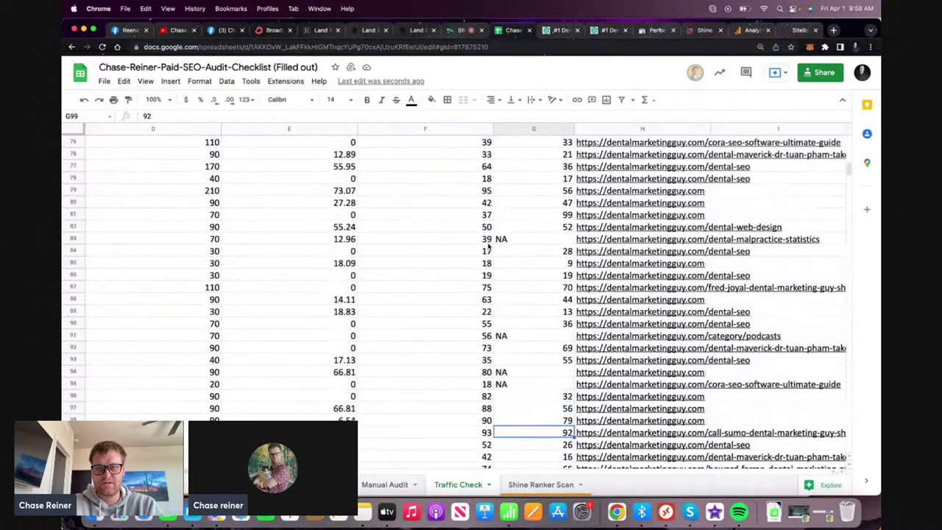
click(489, 256)
scroll(488, 255, up, 4)
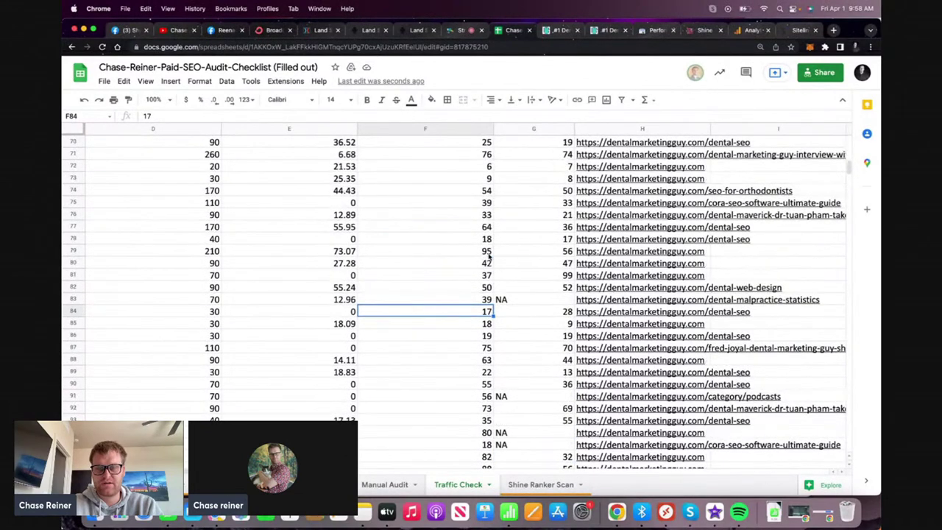
scroll(489, 256, up, 4)
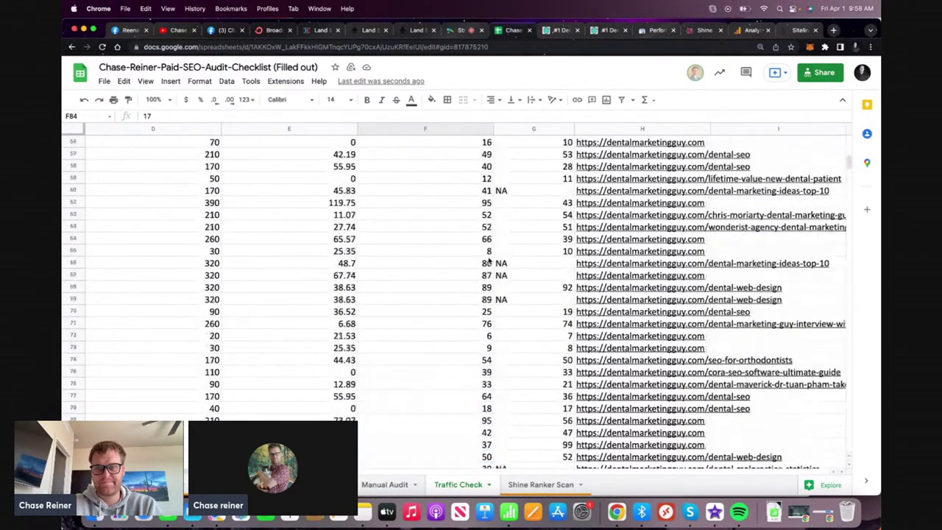
click(488, 274)
scroll(489, 268, up, 2)
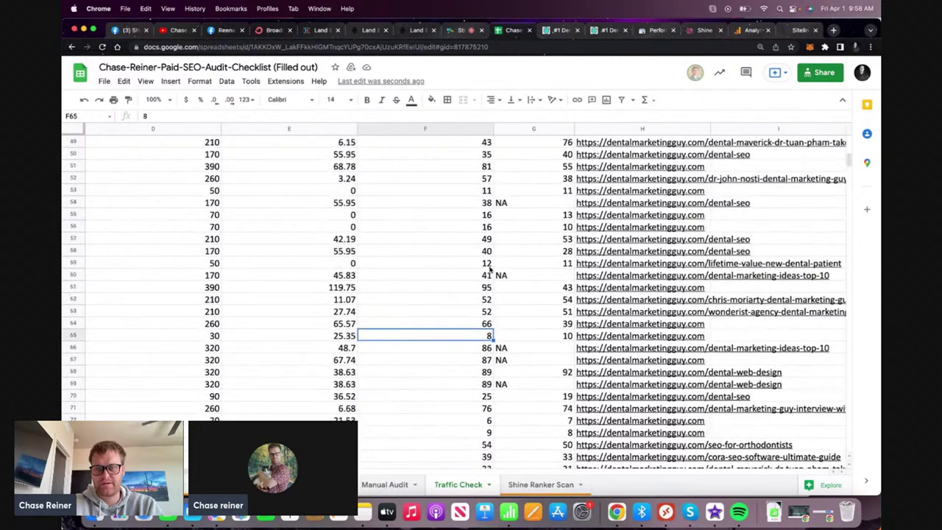
click(489, 264)
scroll(490, 265, up, 3)
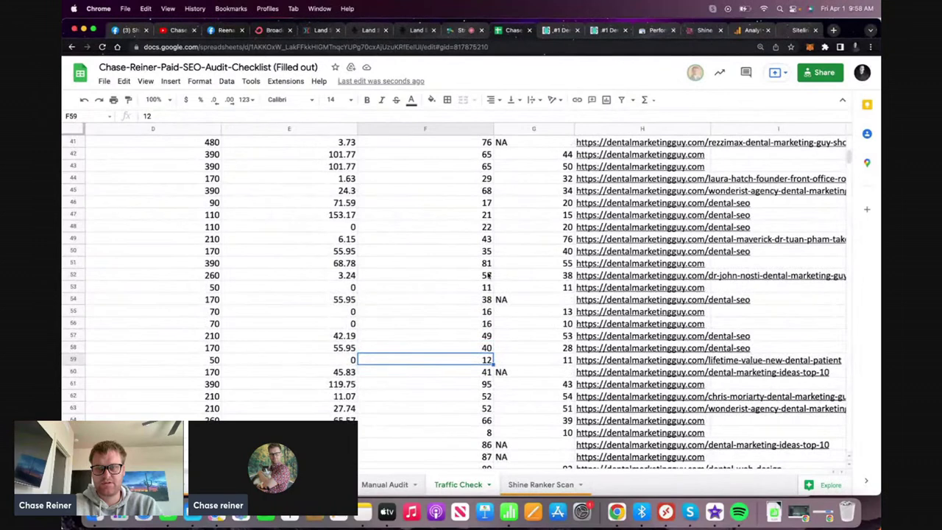
click(488, 274)
scroll(489, 271, up, 3)
click(489, 267)
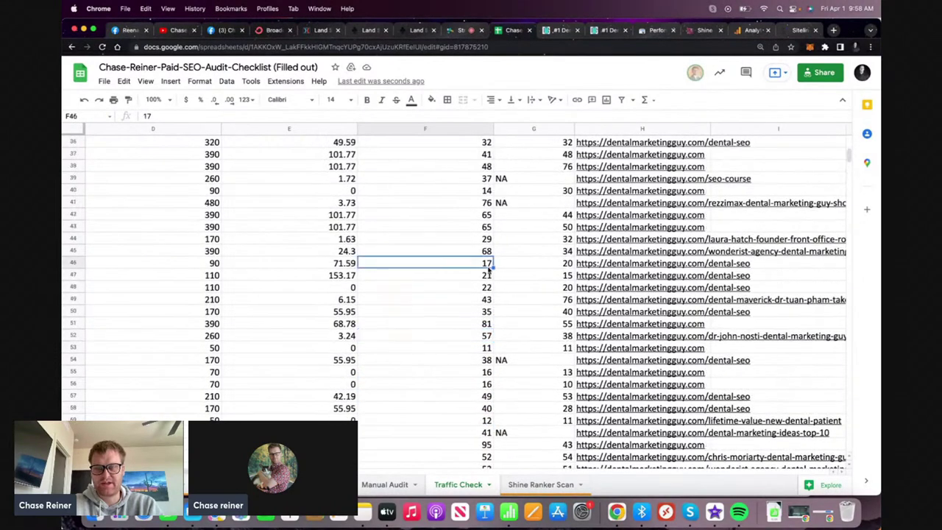
scroll(489, 270, up, 3)
click(488, 262)
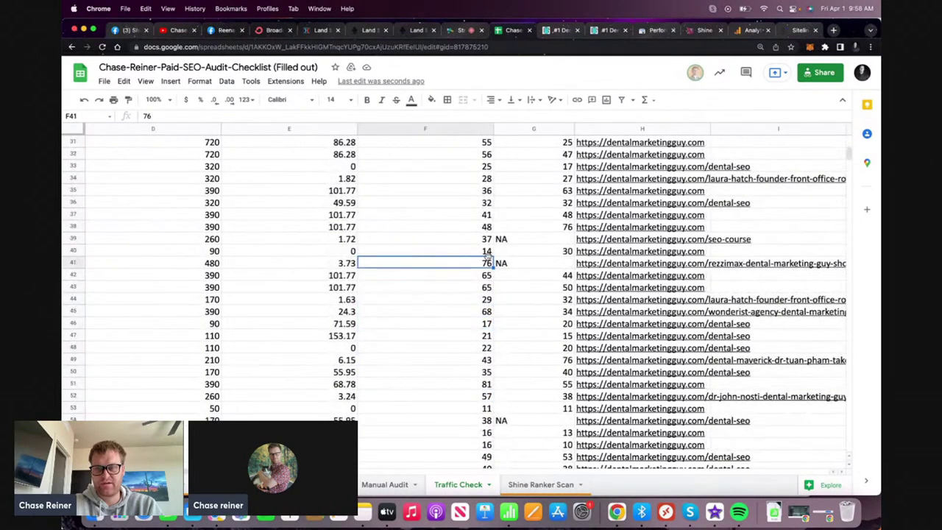
click(488, 251)
scroll(487, 254, up, 10)
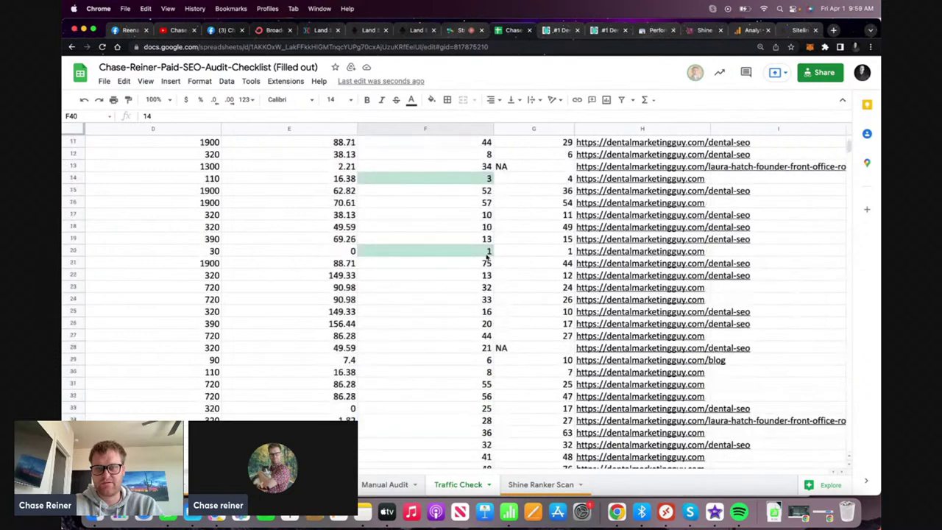
click(489, 363)
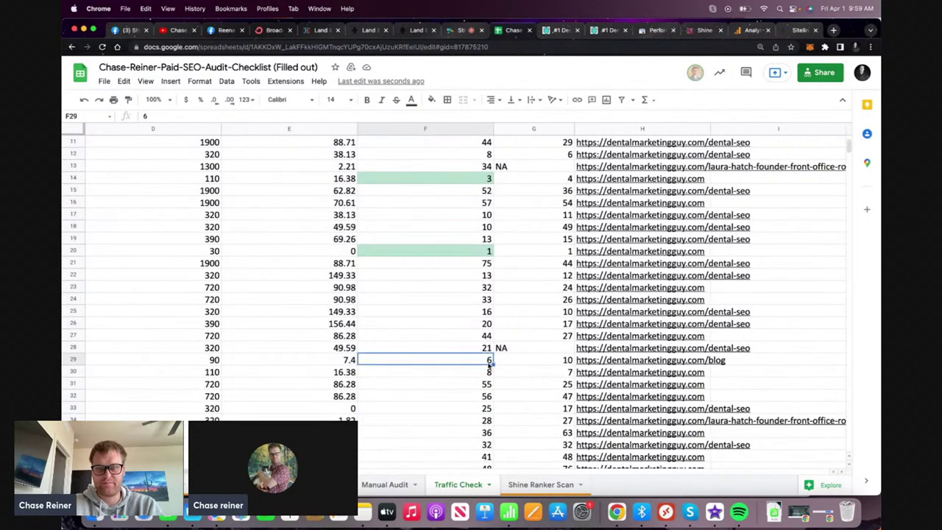
Move the "dental marketing blog" row up so that it sits directly below "dental marketing courses"
scroll(486, 366, left, 5)
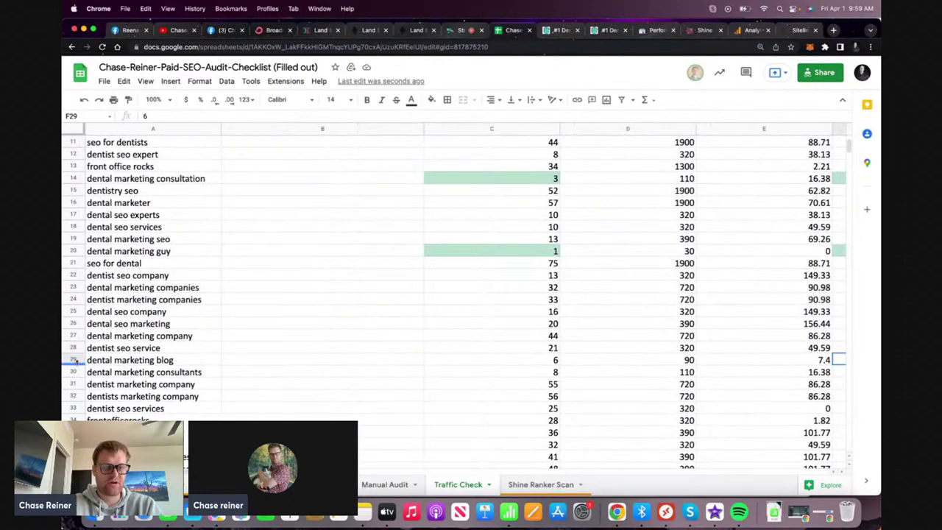
click(74, 360)
drag(74, 360, 74, 203)
click(169, 265)
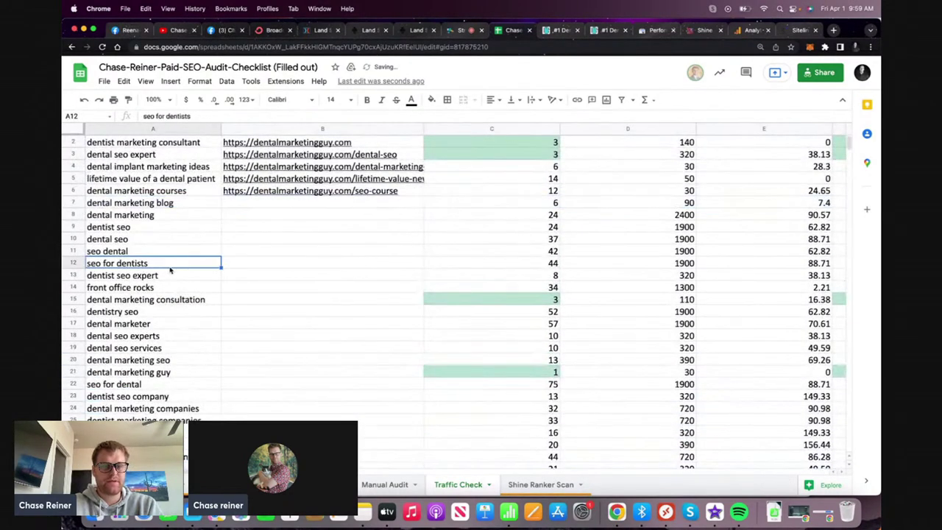
Move the "dentist seo service" row up so that it sits directly below "dental marketing blog"
scroll(169, 271, down, 4)
click(162, 373)
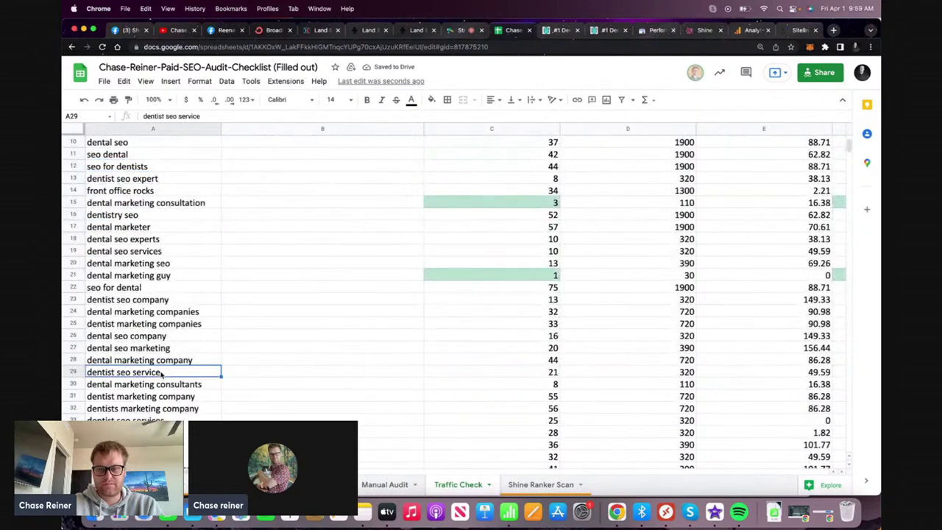
drag(83, 373, 102, 151)
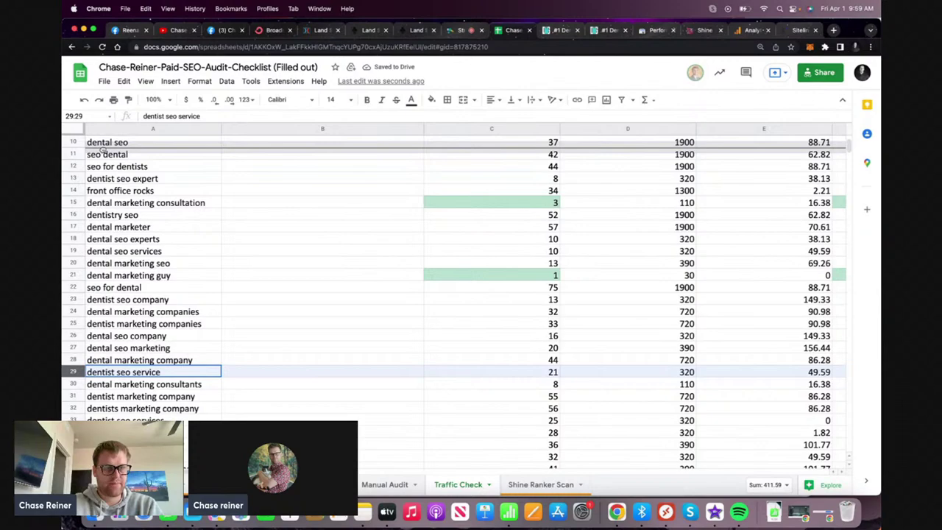
drag(102, 151, 103, 144)
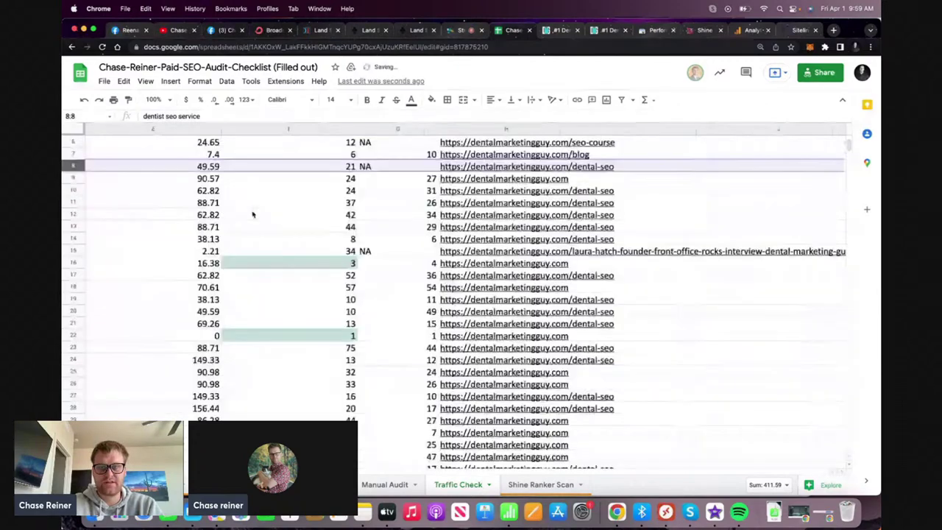
scroll(253, 214, up, 2)
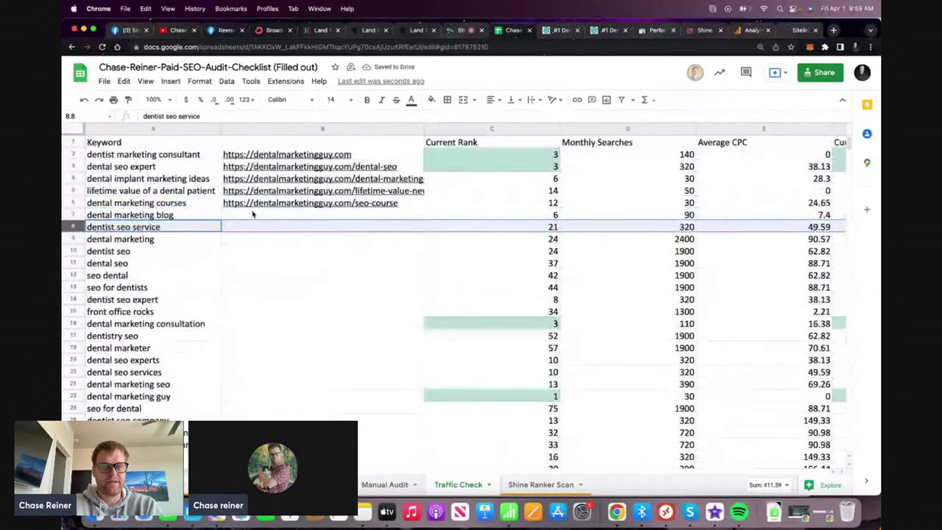
click(283, 211)
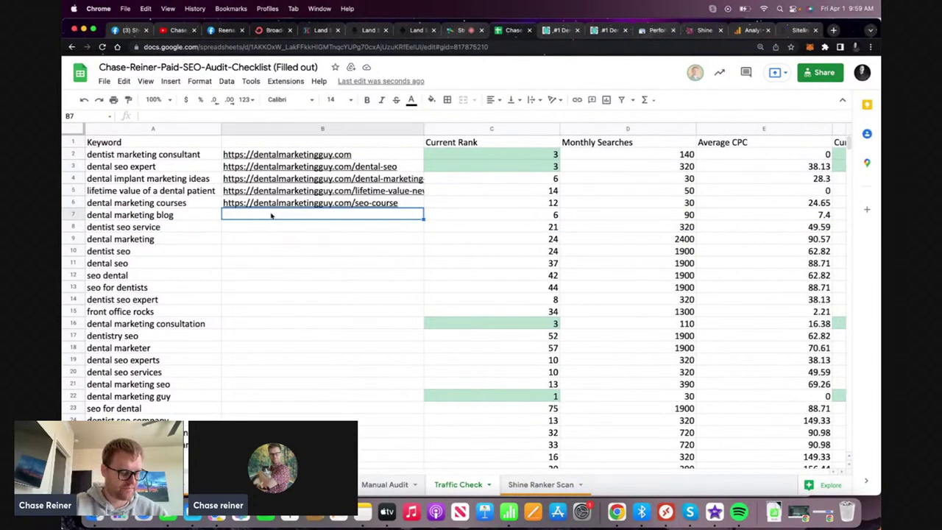
scroll(267, 216, right, 5)
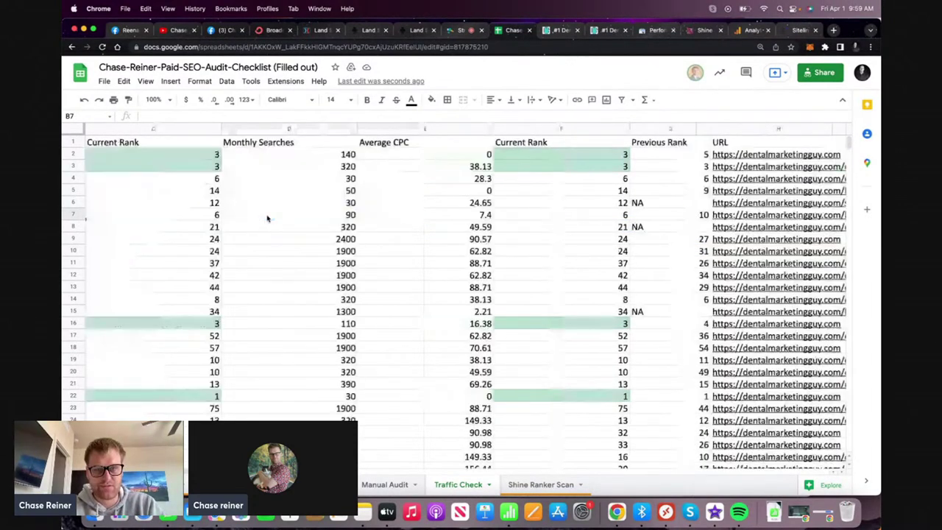
click(736, 203)
key(ctrl+c)
scroll(564, 213, left, 5)
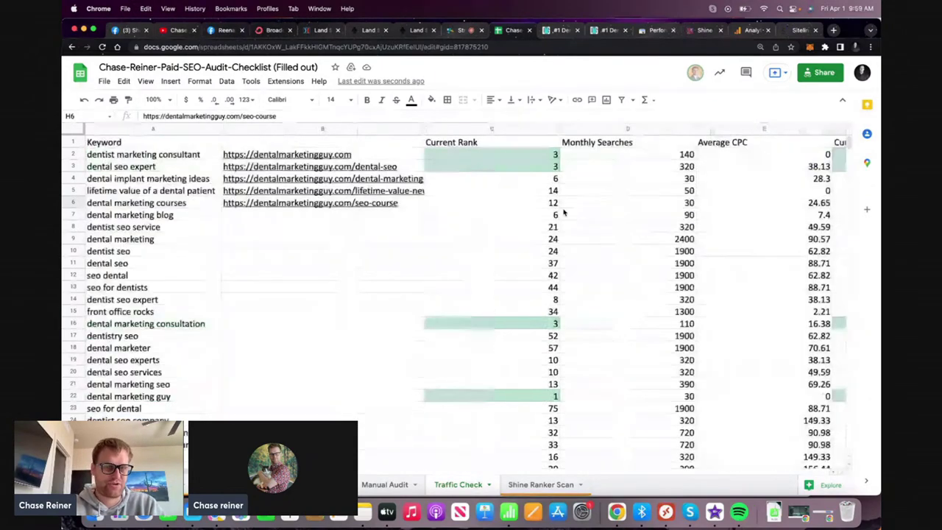
click(400, 218)
scroll(400, 219, right, 4)
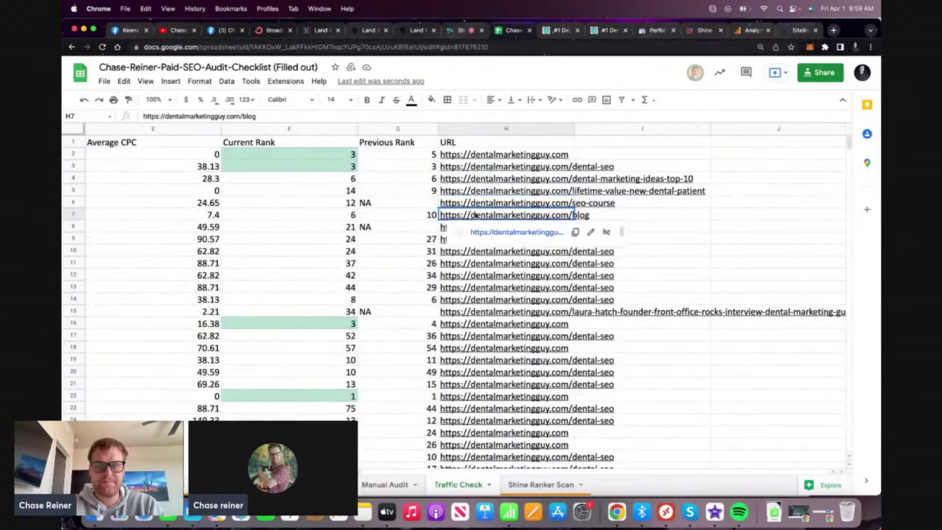
scroll(471, 217, left, 5)
click(333, 225)
click(340, 215)
key(ctrl+v)
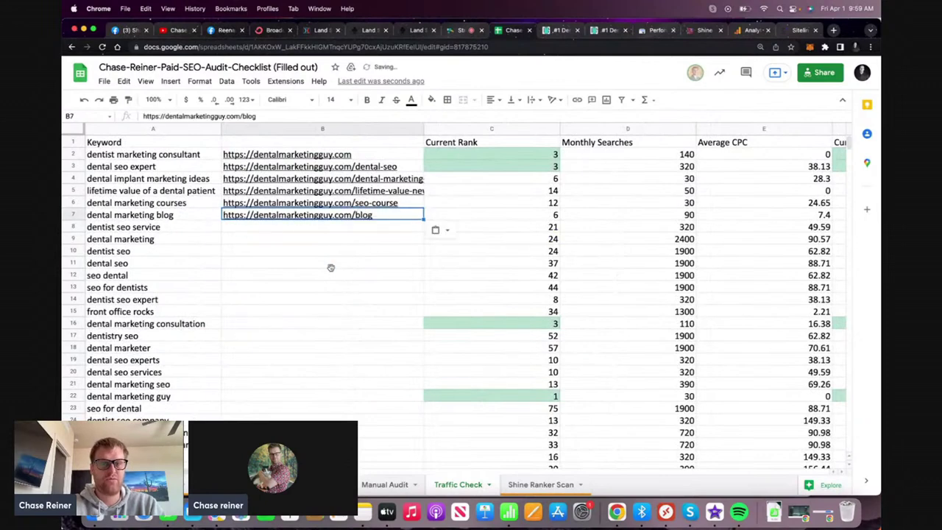
Widen column B slightly so that more of each target URL fits
click(331, 265)
drag(417, 133, 440, 129)
click(305, 252)
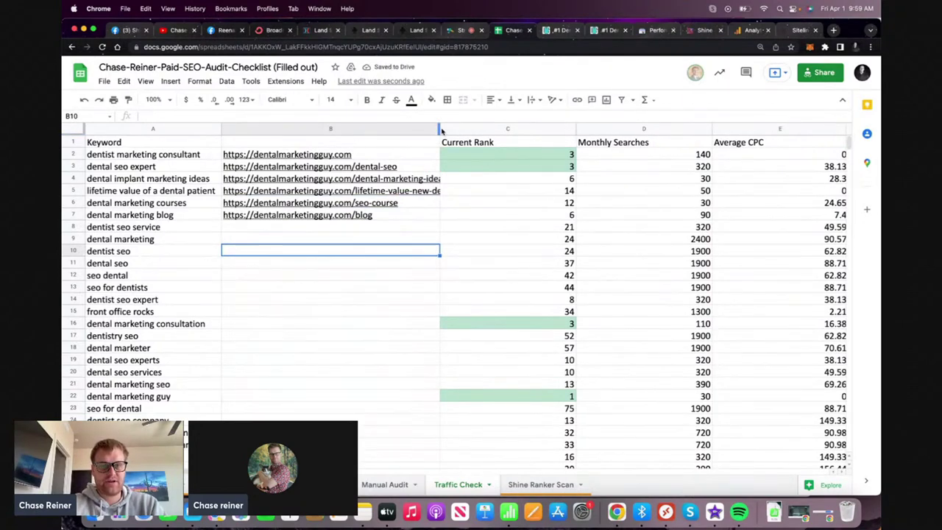
mouse_move(442, 130)
mouse_down()
mouse_move(461, 130)
mouse_move(433, 130)
mouse_up()
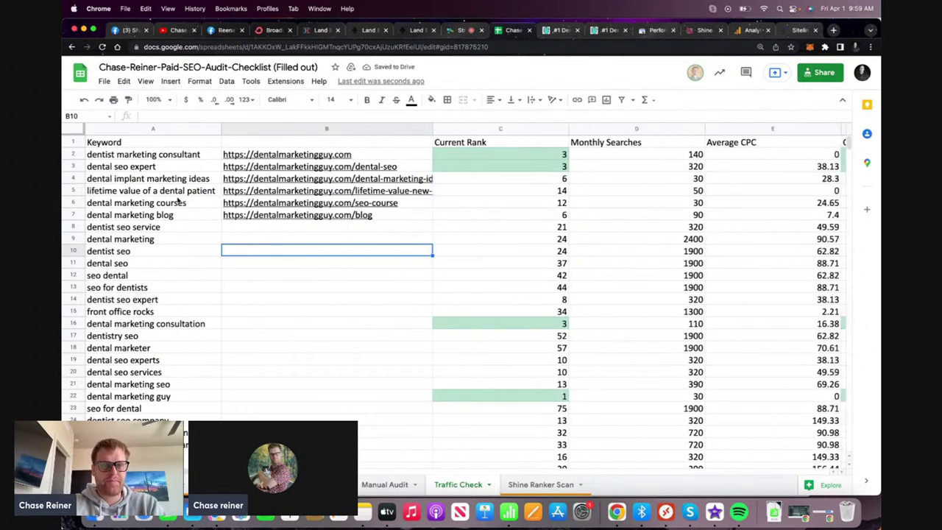
Copy the keywords in A2:A4 and paste them into the first keyword field of a Keywords Research search in Shine Ranker
drag(178, 156, 173, 180)
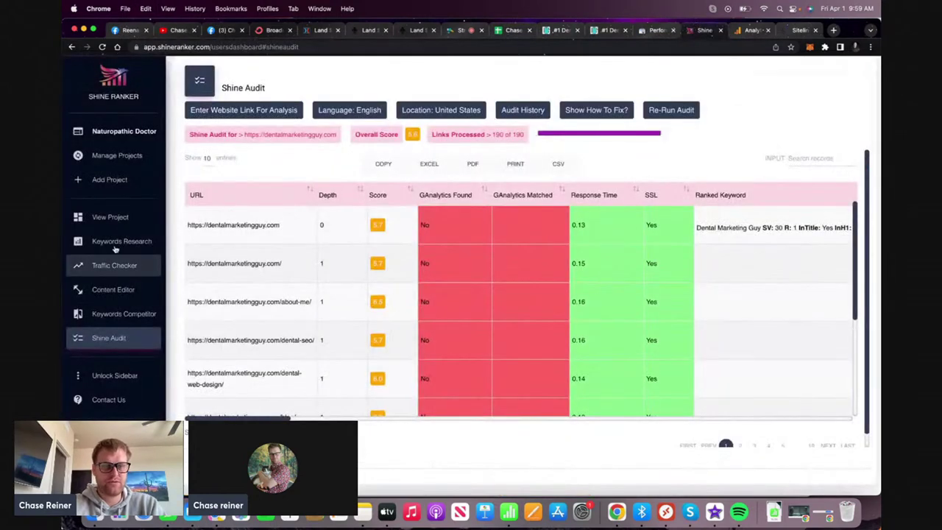
click(114, 248)
click(284, 106)
key(super+v)
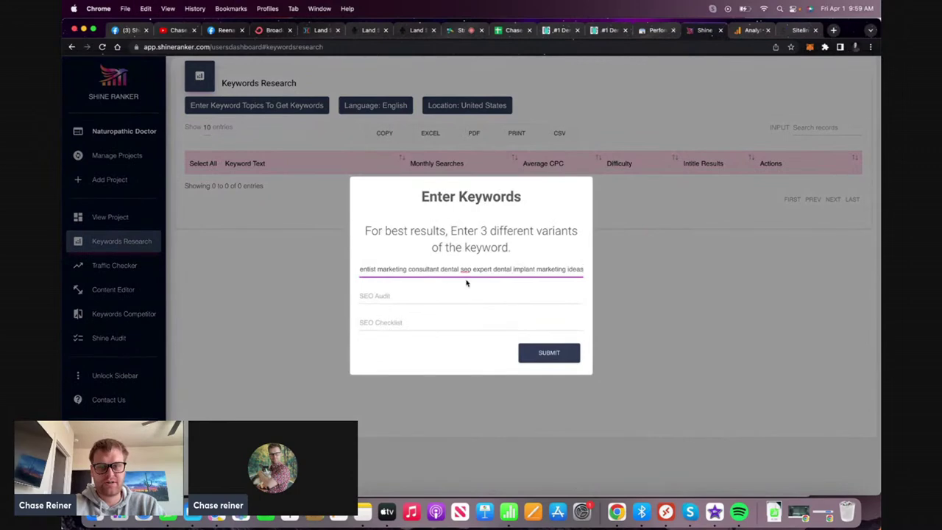
Set the second research keyword to "dental seo expert" and the third to "dental implant marketing ideas"
click(414, 295)
key(super+v)
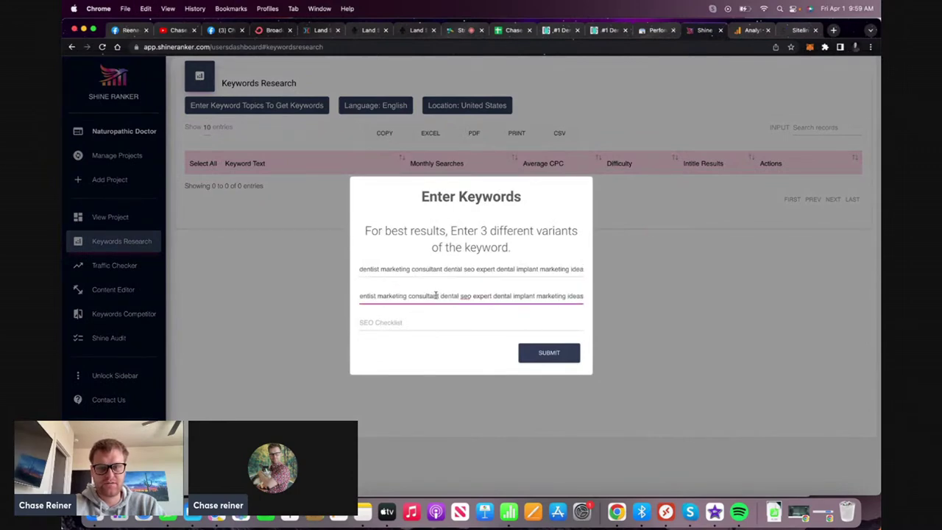
drag(442, 295, 523, 295)
key(BackSpace)
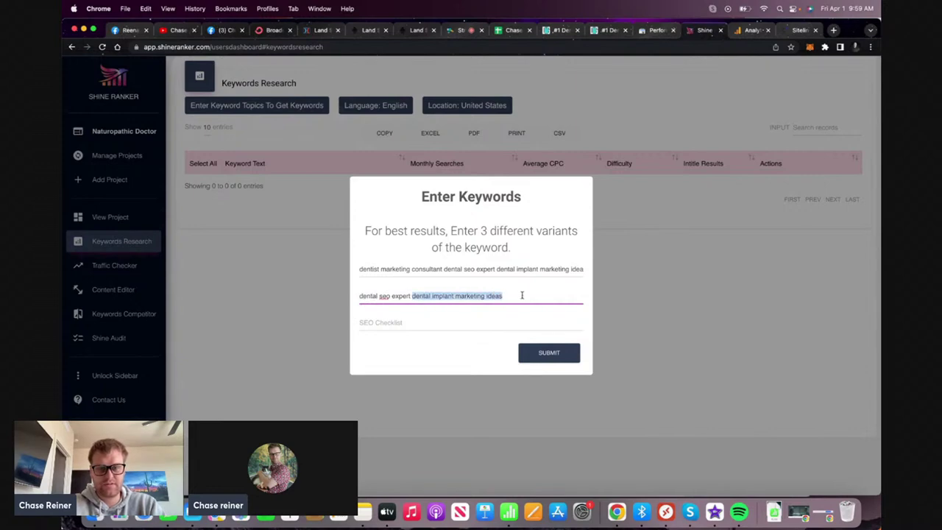
key(super+x)
click(471, 321)
key(super+v)
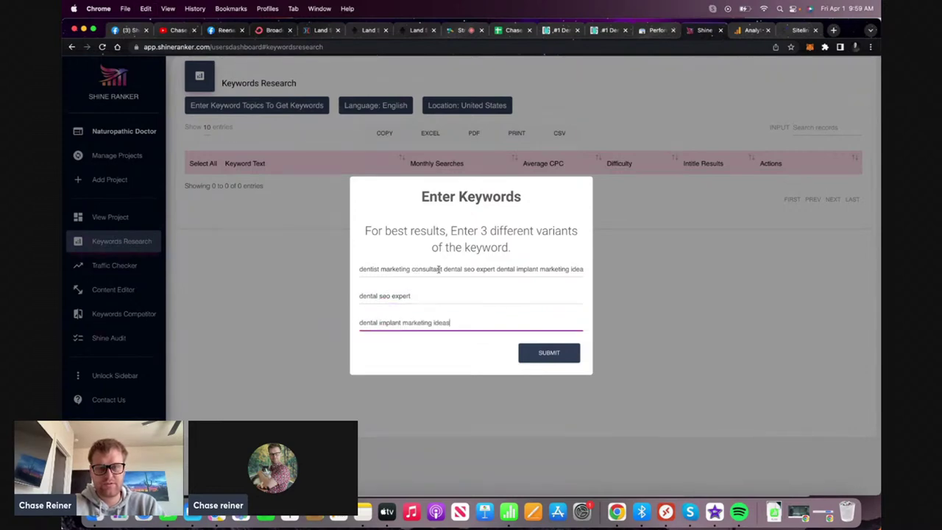
Reduce the first research keyword to "dentist marketing consultant" and submit the keyword search
drag(440, 269, 816, 272)
key(BackSpace)
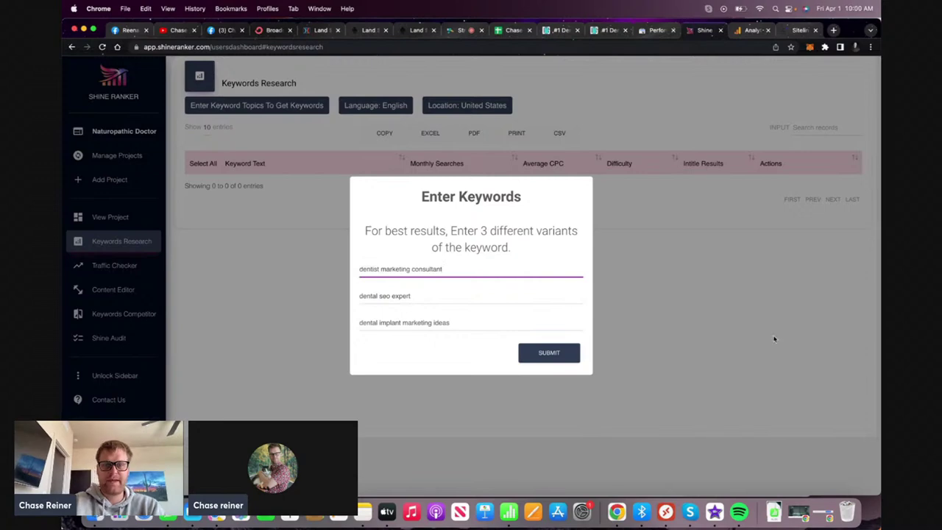
click(558, 352)
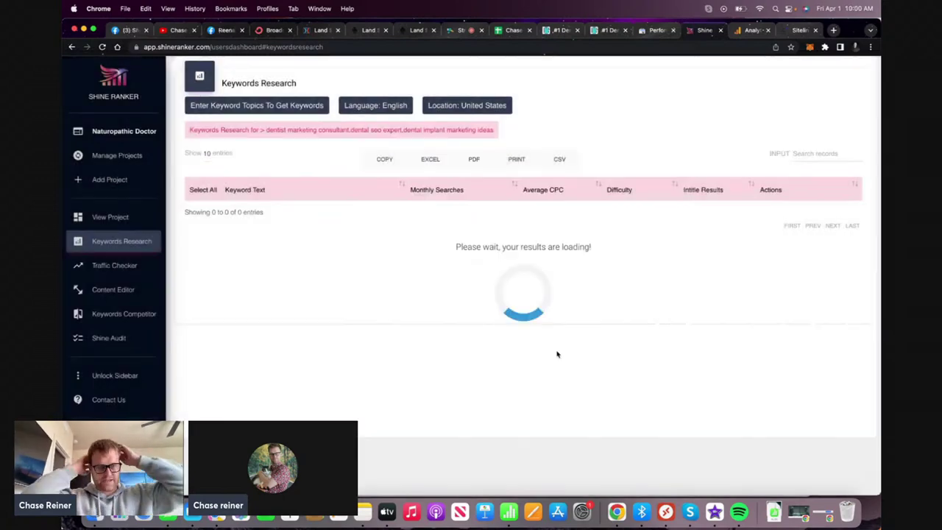
Add a new project named "Dental Marketing Guy"
click(131, 181)
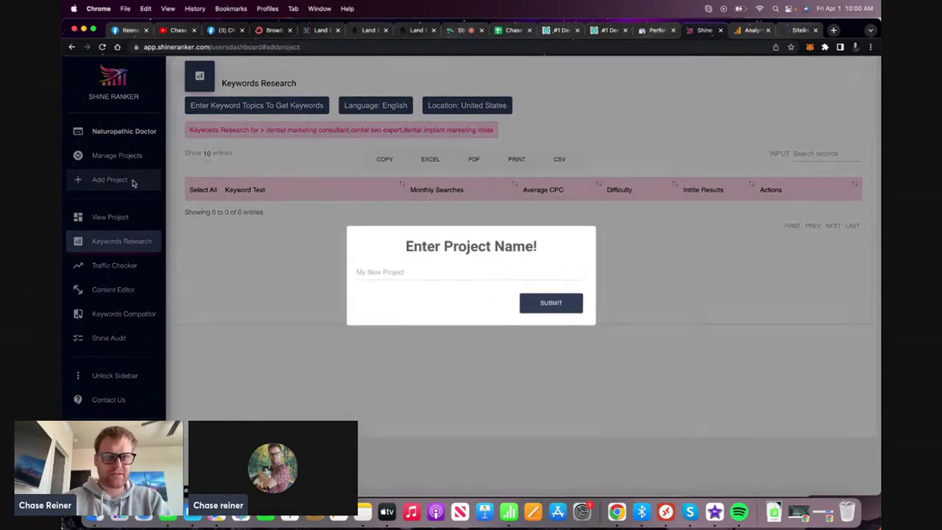
text(Dental Marketing G)
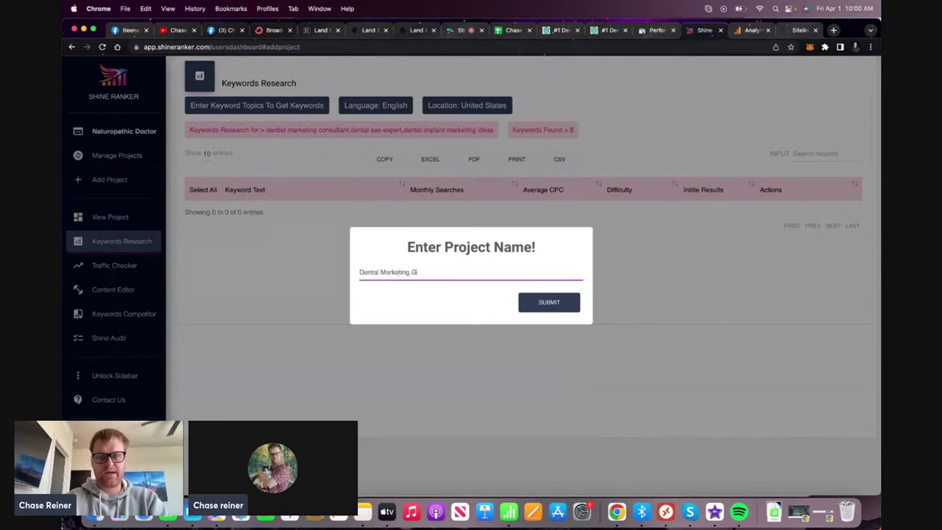
text(uy)
click(549, 301)
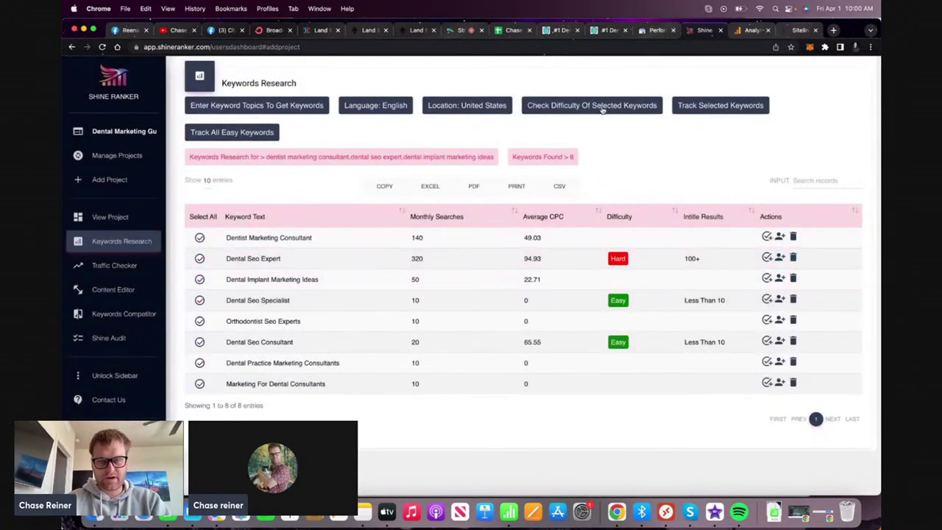
Check the difficulty of all selected keywords from the "dentist marketing consultant" search and track them in the project
click(602, 109)
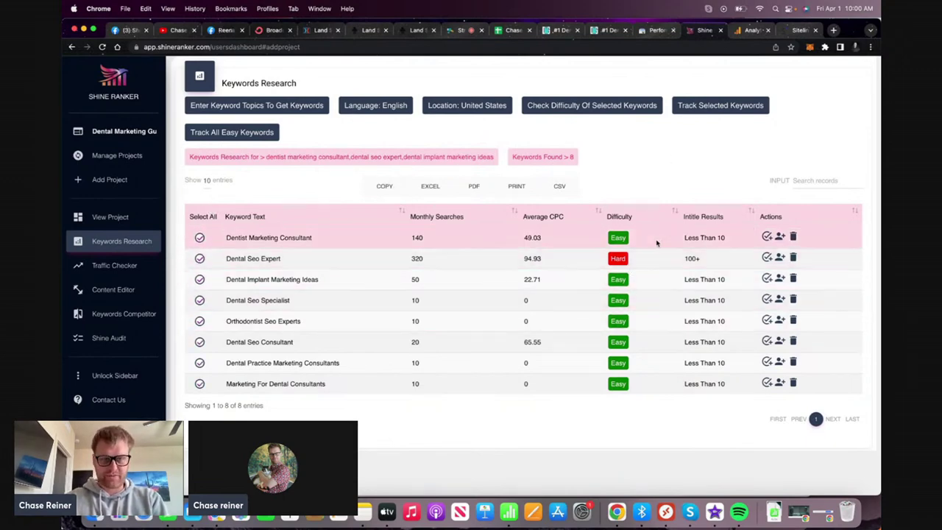
click(703, 107)
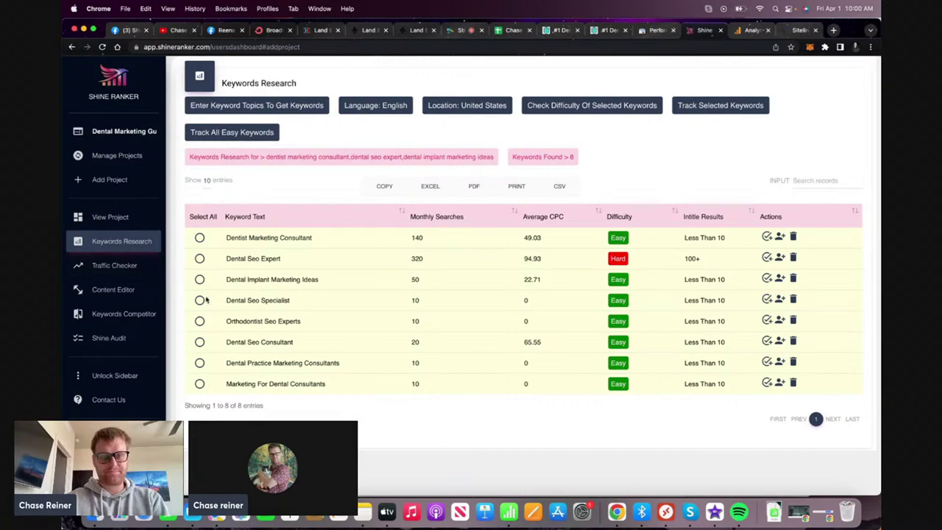
Start another keyword search and paste the sheet's keywords from A5:A7 into its first keyword field
click(256, 105)
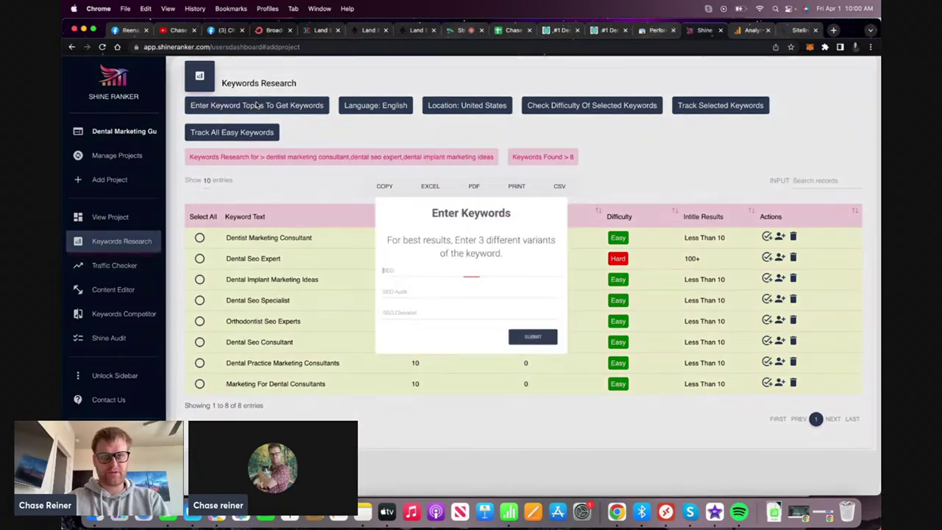
click(510, 32)
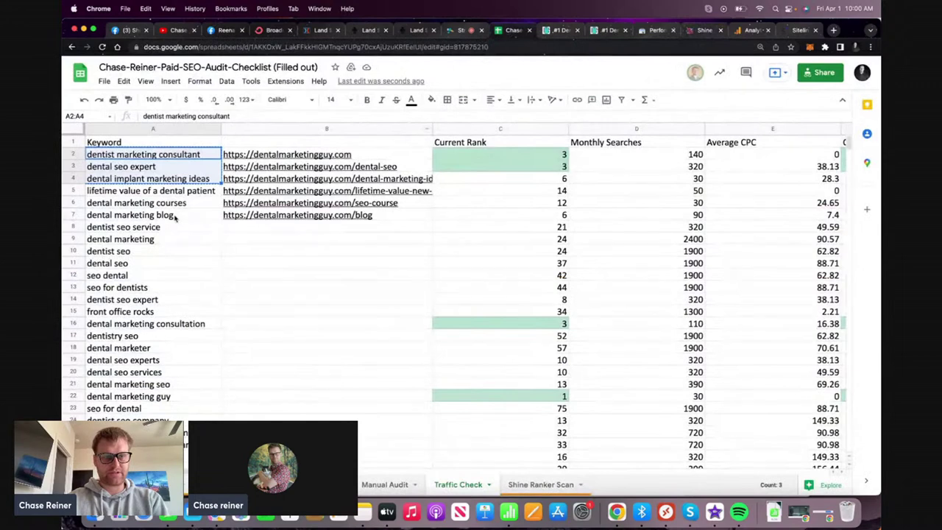
drag(181, 194, 184, 214)
key(ctrl+c)
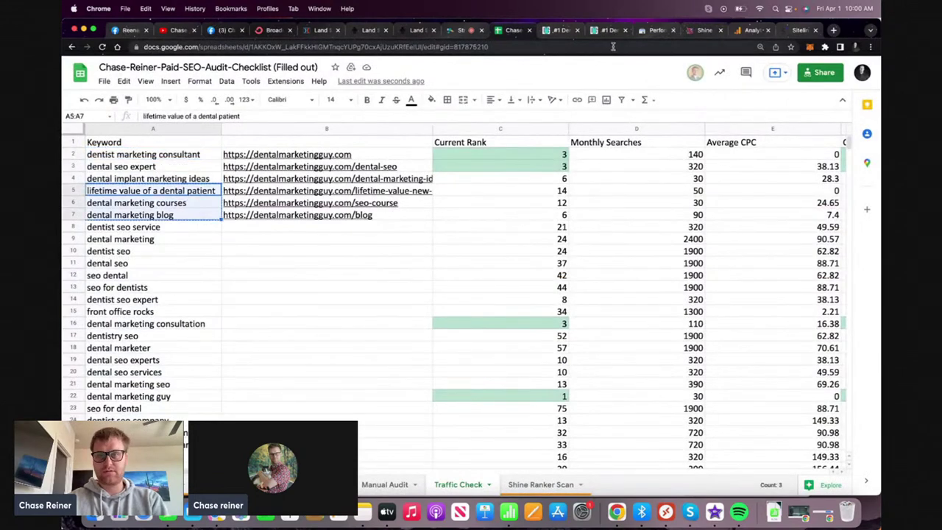
click(699, 33)
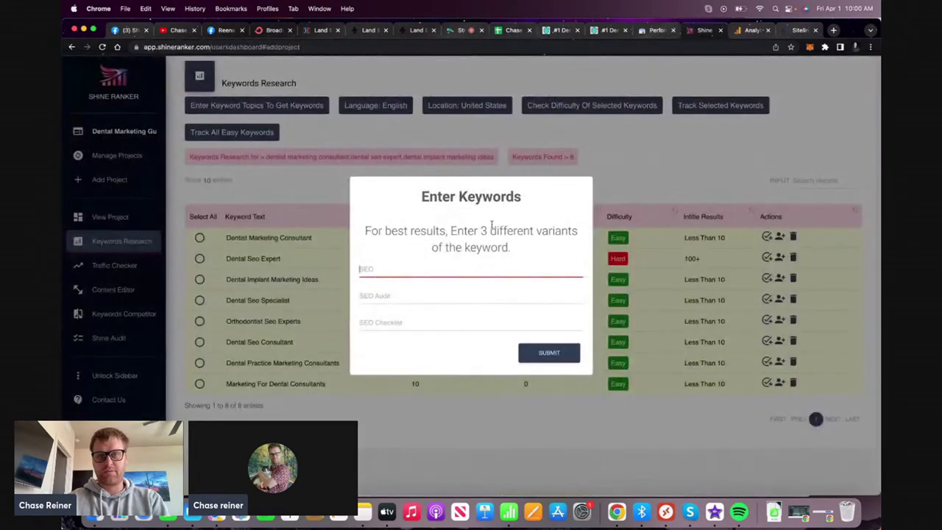
click(437, 276)
key(super+v)
Cut the first research keyword down to "lifetime value of a dental patient"
drag(402, 273, 315, 272)
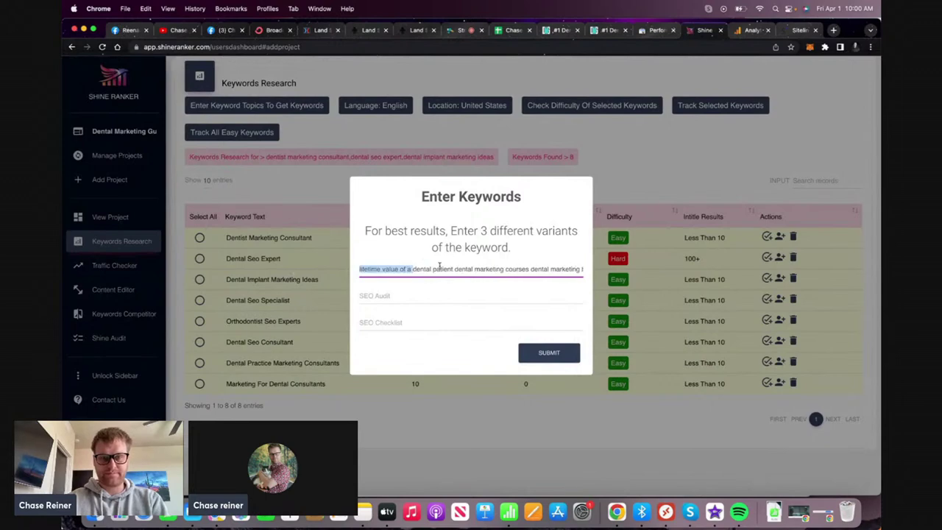
click(453, 268)
key(shift+End)
key(BackSpace)
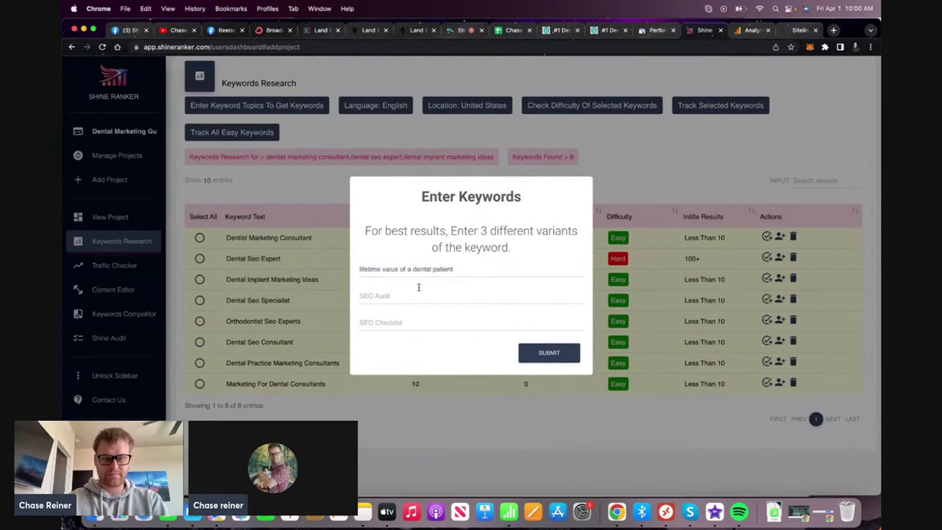
Enter "dental marketing courses" and "dental marketing blog" as the second and third research keywords and submit the search
click(415, 293)
key(super+v)
drag(435, 295, 502, 295)
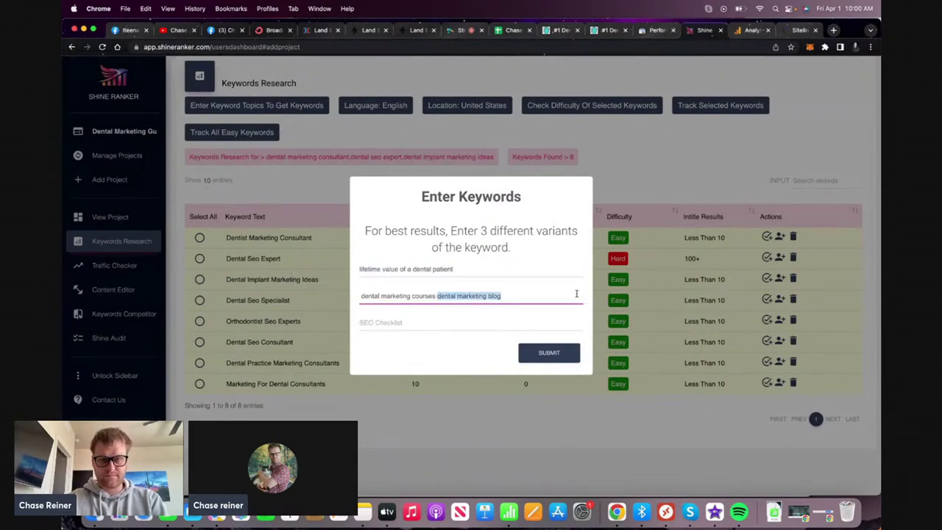
key(super+x)
click(454, 326)
key(super+v)
click(538, 352)
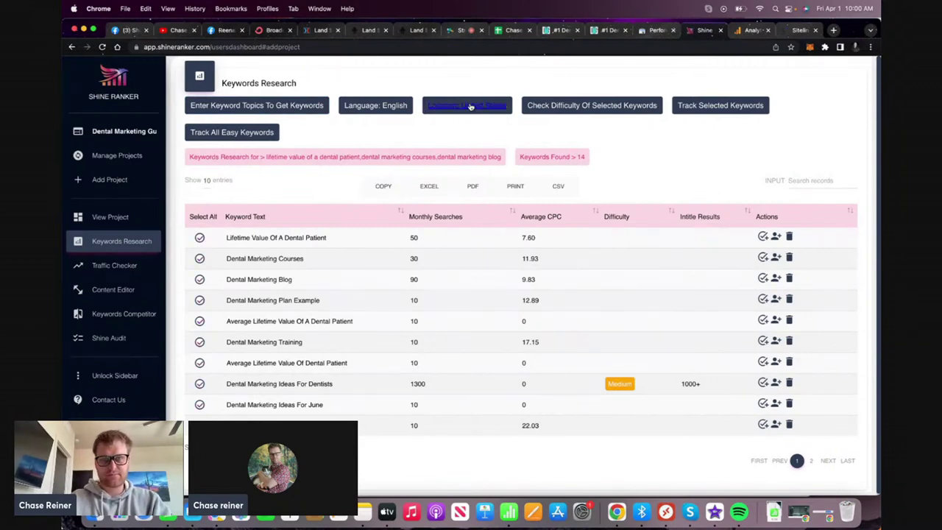
Check the difficulty of the selected keywords from the "lifetime value of a dental patient" search and track them
click(630, 108)
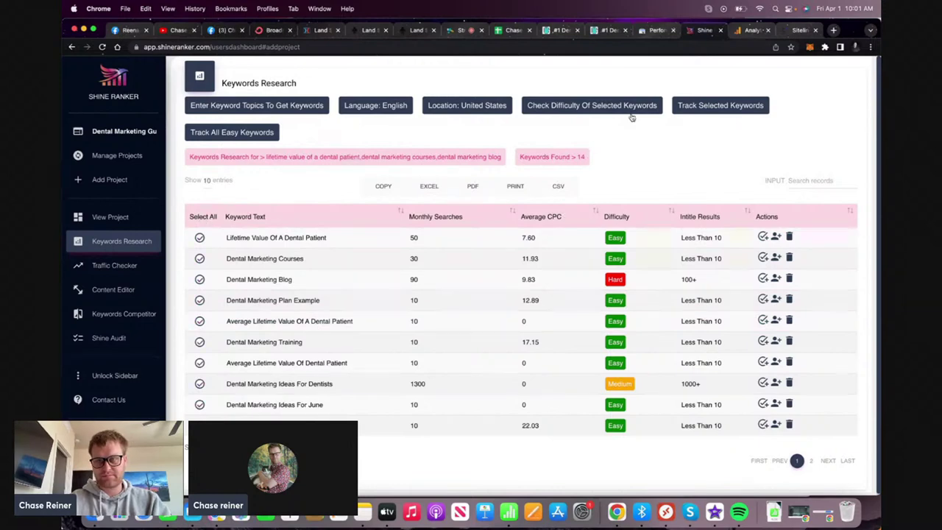
click(692, 104)
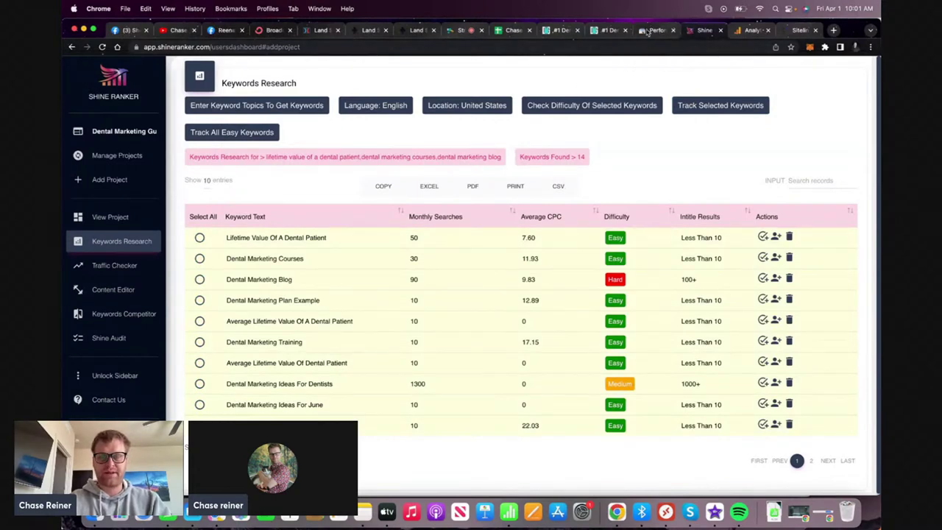
Copy the keywords in A8:A10 of the Traffic Check sheet into the first keyword field of a new Shine Ranker search
click(603, 30)
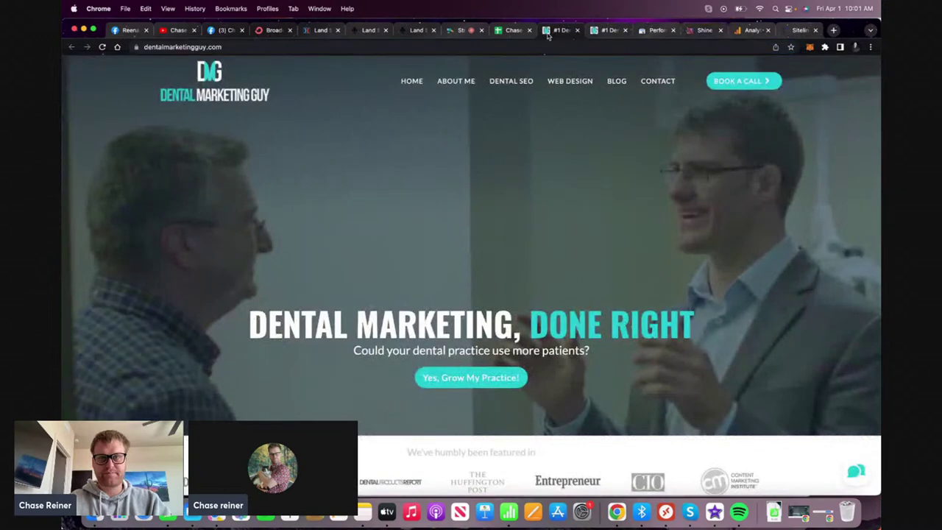
click(513, 30)
drag(195, 239, 196, 252)
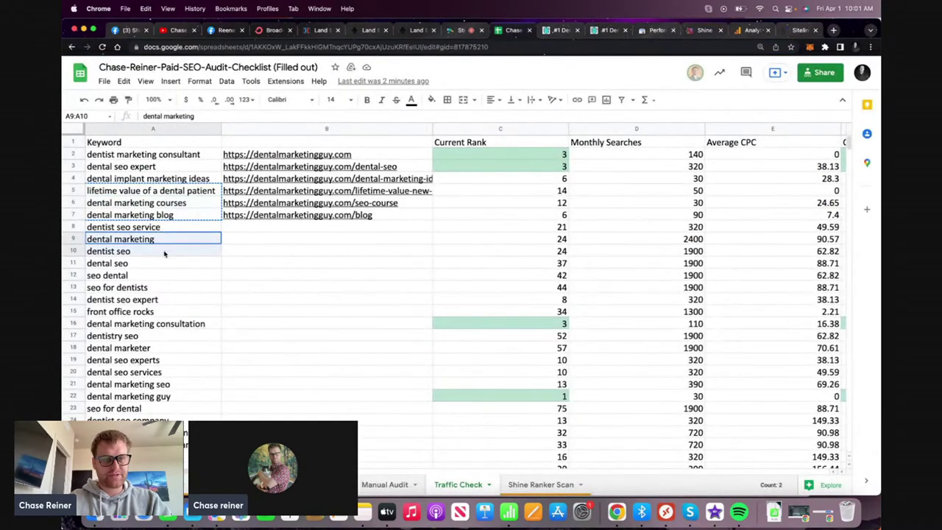
click(159, 266)
drag(159, 227, 161, 251)
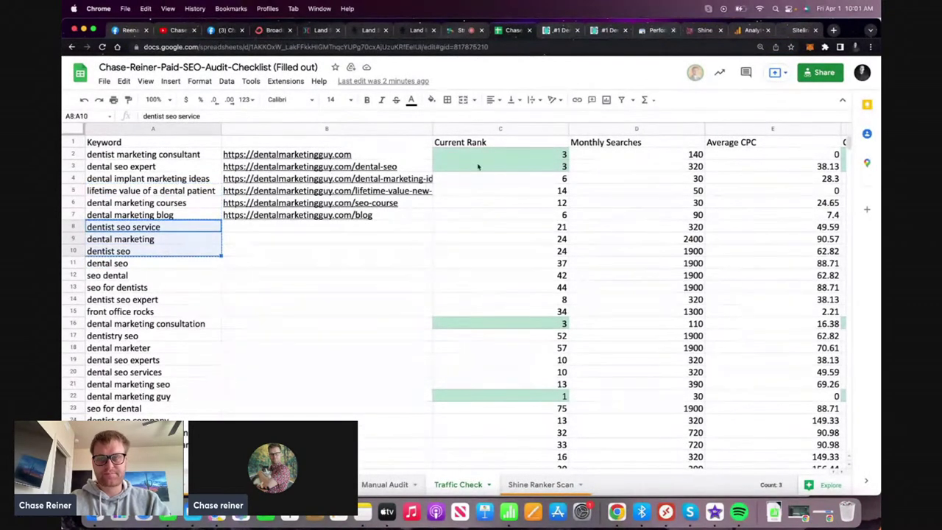
click(692, 32)
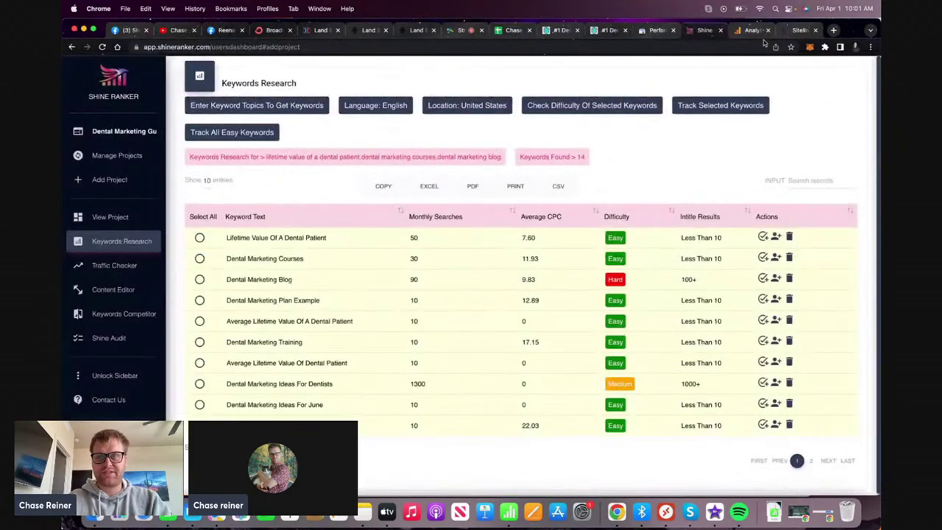
click(294, 106)
key(super+v)
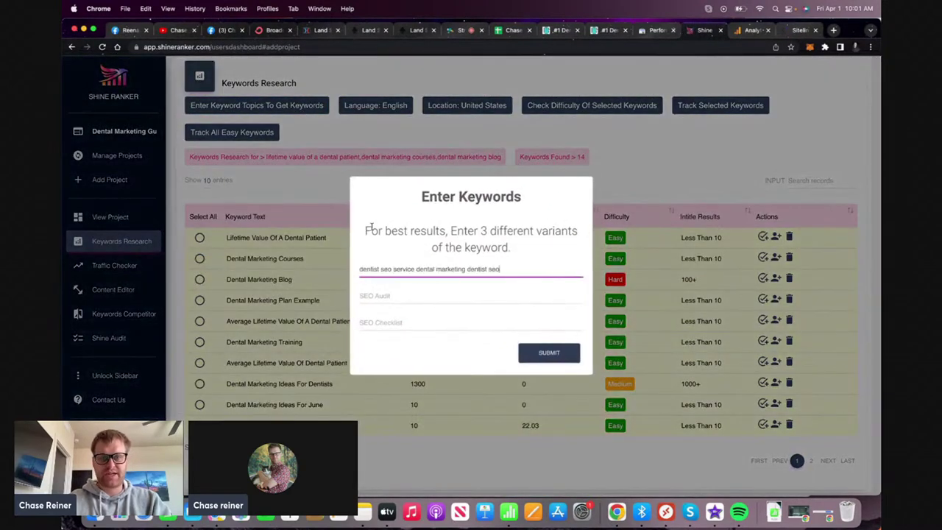
Split the pasted keywords into "dentist seo", "service dental" and "marketing dentist seo" across the three keyword fields and submit the search
drag(393, 271, 524, 271)
key(super+x)
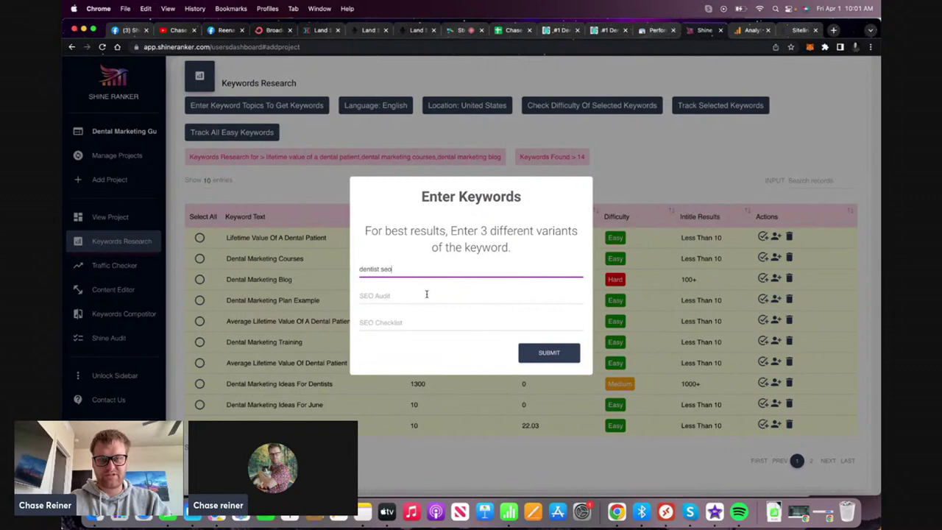
click(403, 296)
key(super+v)
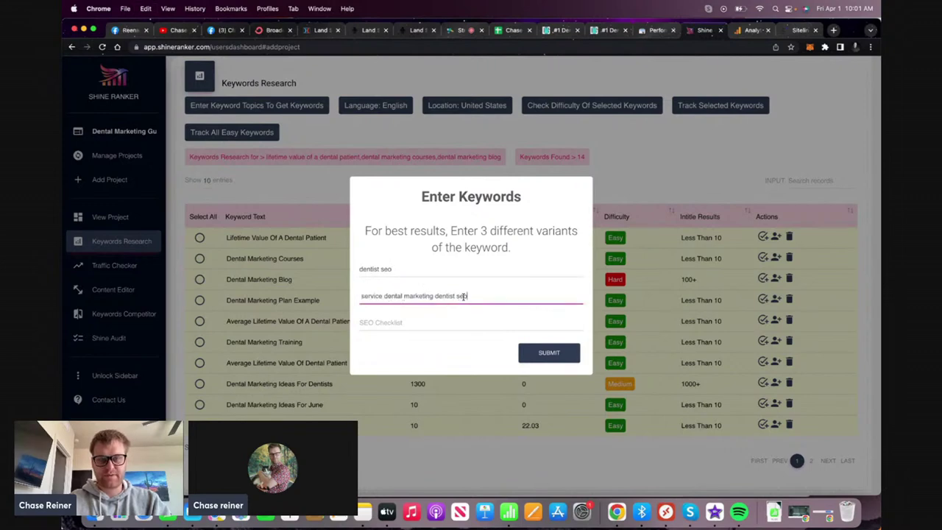
drag(404, 296, 470, 296)
key(super+x)
click(446, 320)
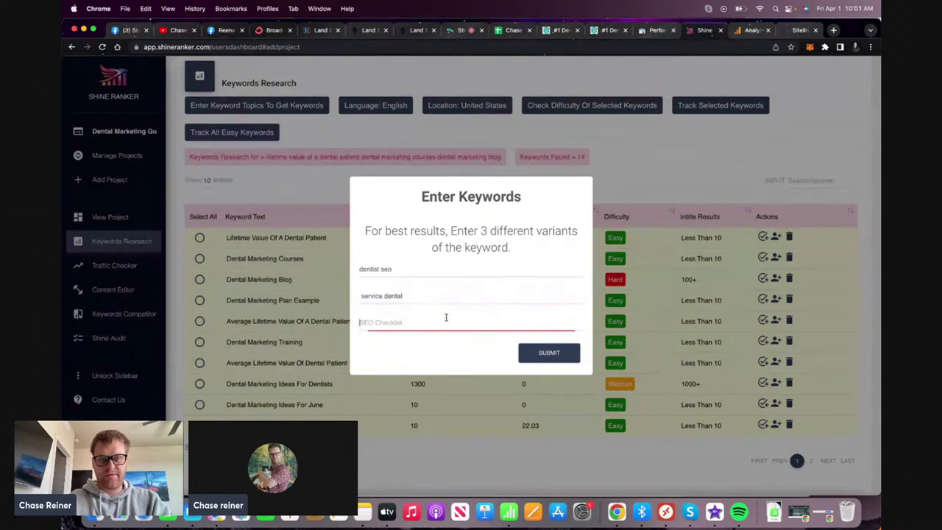
key(super+v)
click(546, 355)
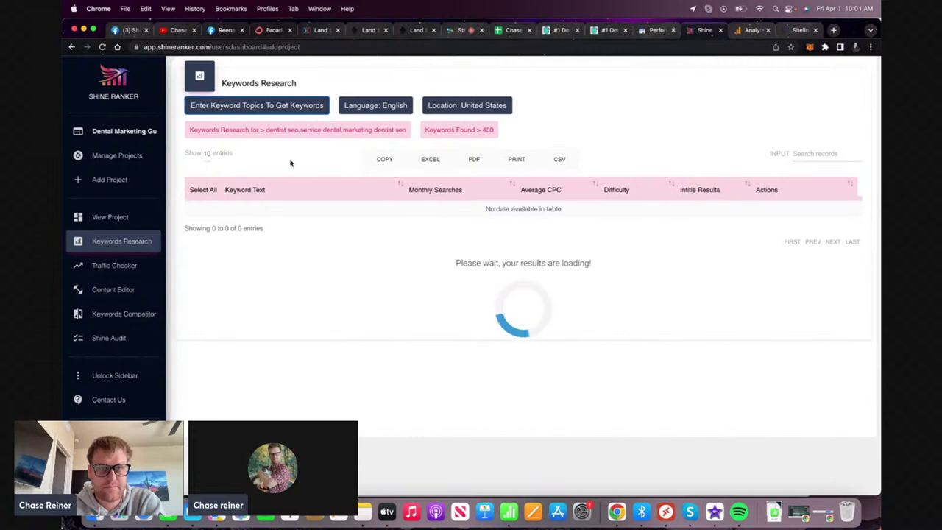
click(177, 30)
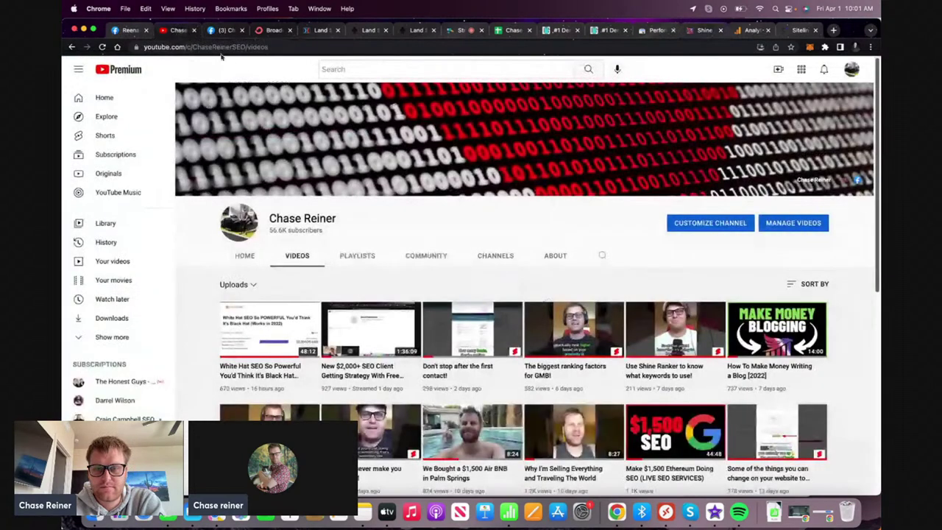
click(297, 259)
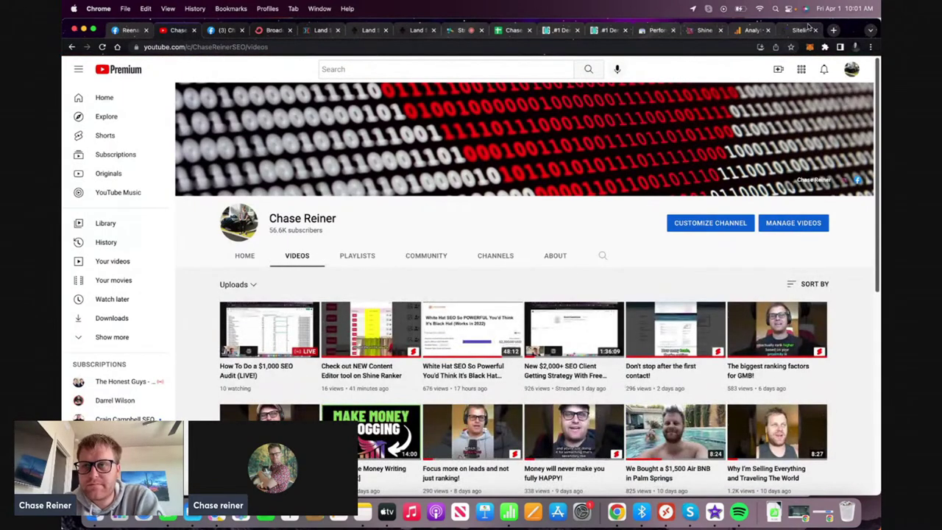
click(800, 30)
click(751, 30)
click(703, 30)
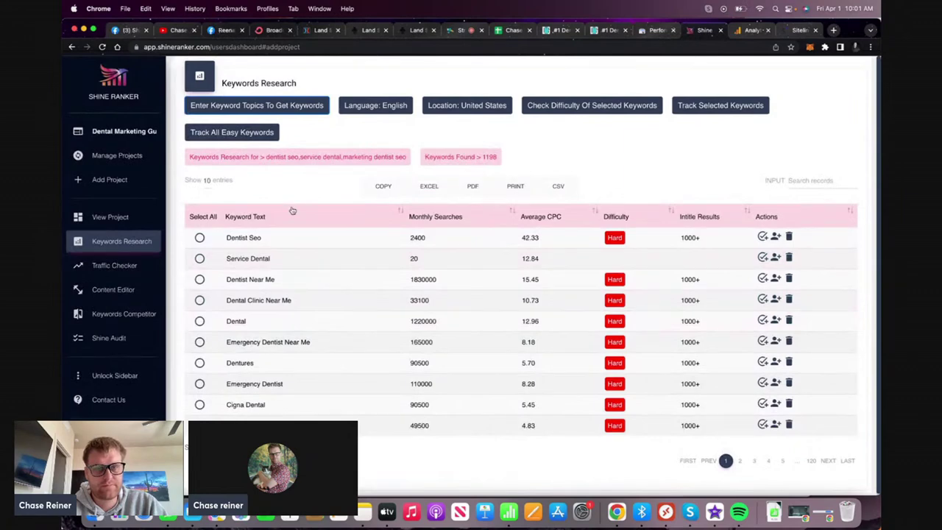
Review the difficulty ratings on result pages 2 to 4 of the "dentist seo" keyword search
click(739, 461)
click(754, 461)
click(767, 461)
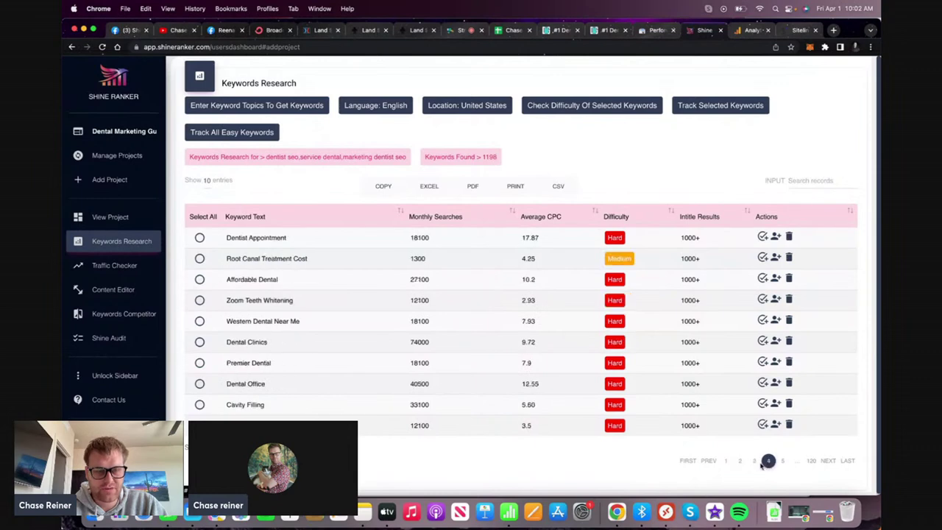
click(294, 110)
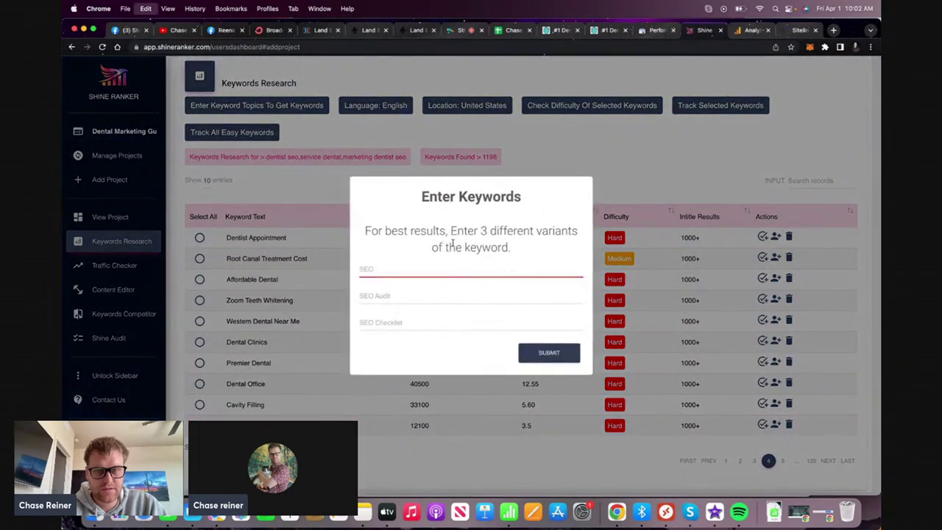
click(293, 258)
View the project's tracked keywords and export them as a CSV file
click(121, 214)
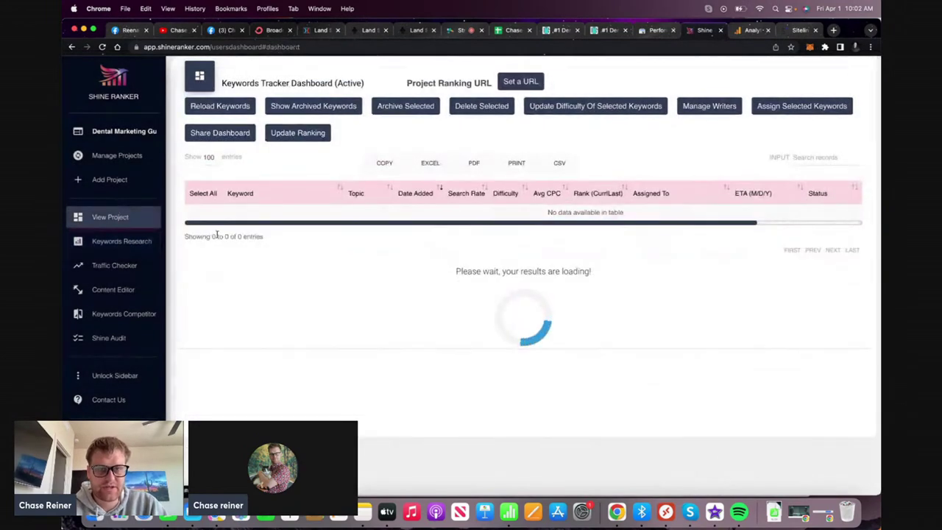
scroll(403, 261, down, 3)
scroll(405, 258, up, 3)
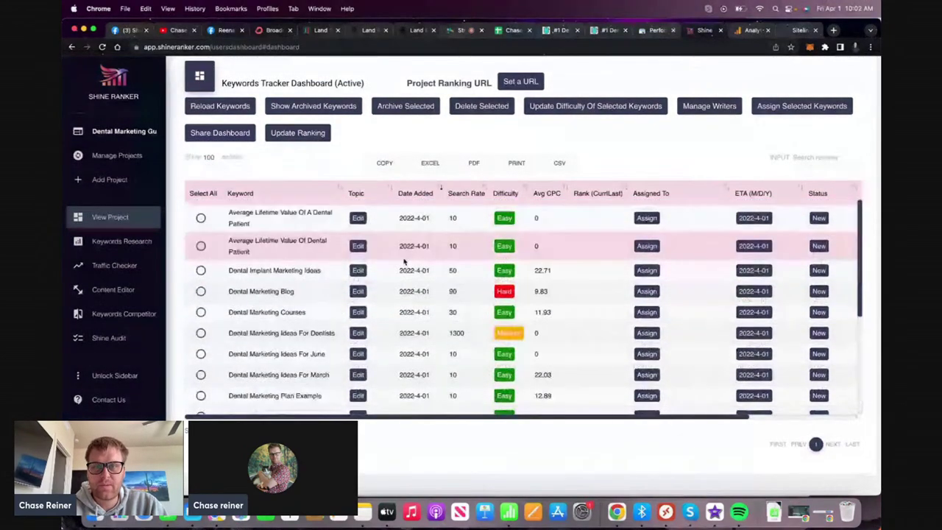
click(559, 162)
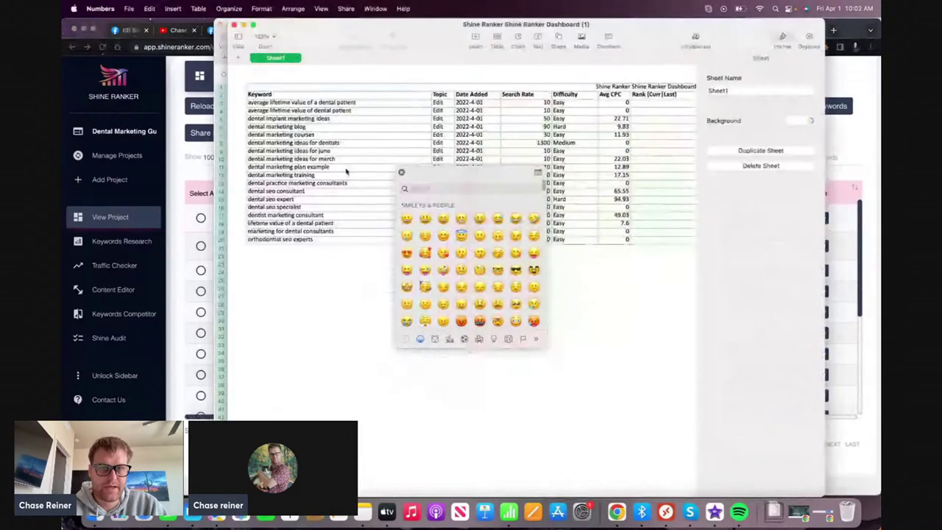
Copy the entire exported keyword table in Numbers and return to Chrome
drag(336, 102, 353, 244)
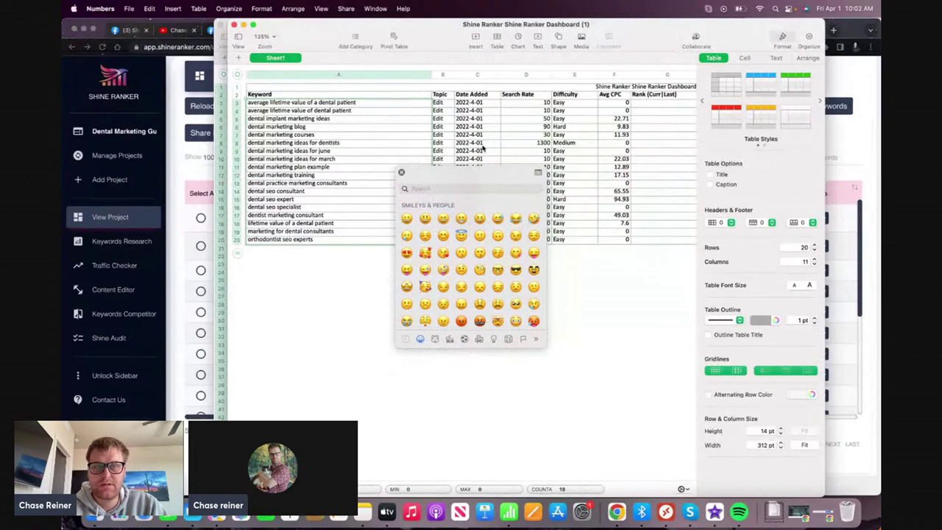
key(super+a)
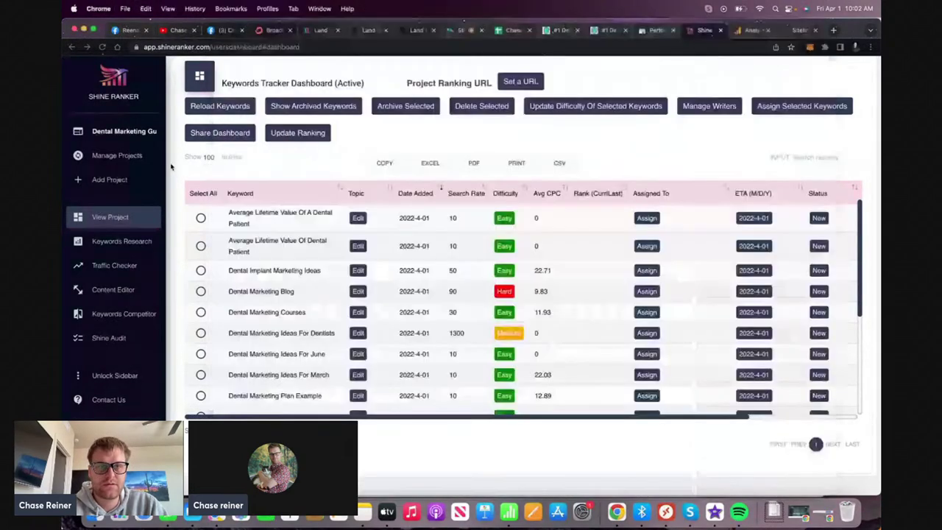
click(210, 212)
Add a sheet named "Keywords" to the Chase-Reiner-Paid-SEO-Audit-Checklist spreadsheet
click(513, 30)
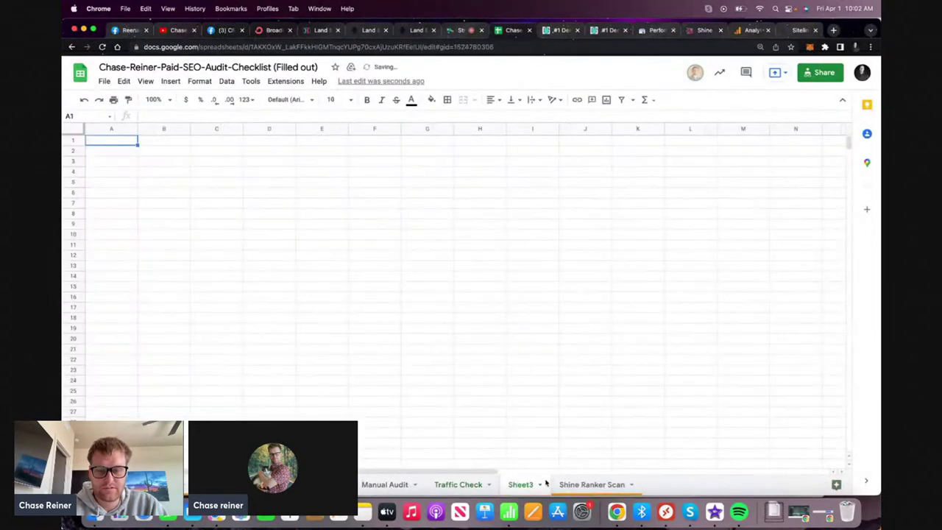
right_click(521, 484)
click(549, 356)
text(Keywords)
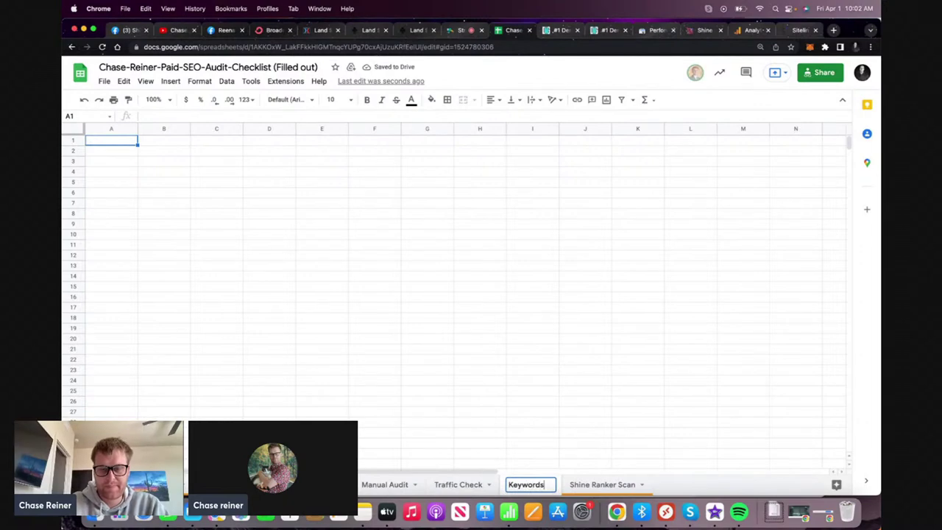
key(Return)
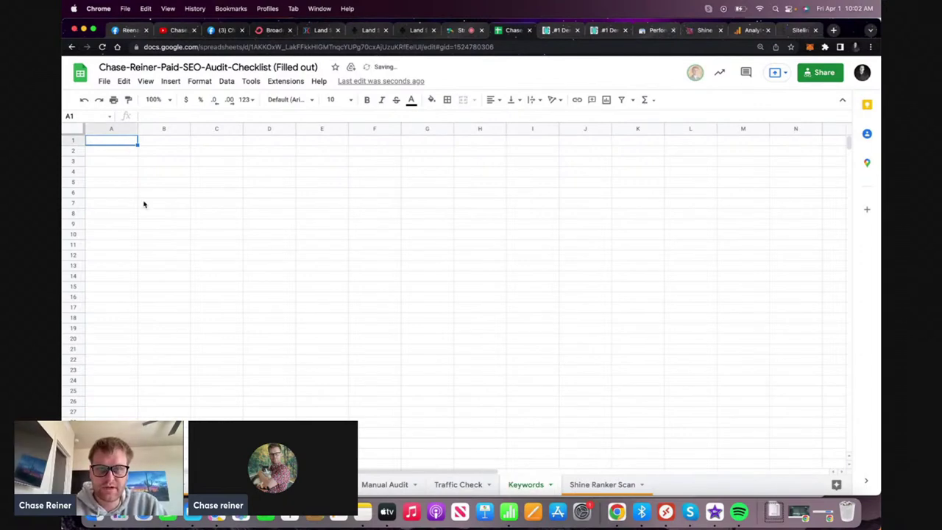
Paste the exported keyword table at A1 of the Keywords sheet and set its font size to 14
key(cmd+v)
click(447, 99)
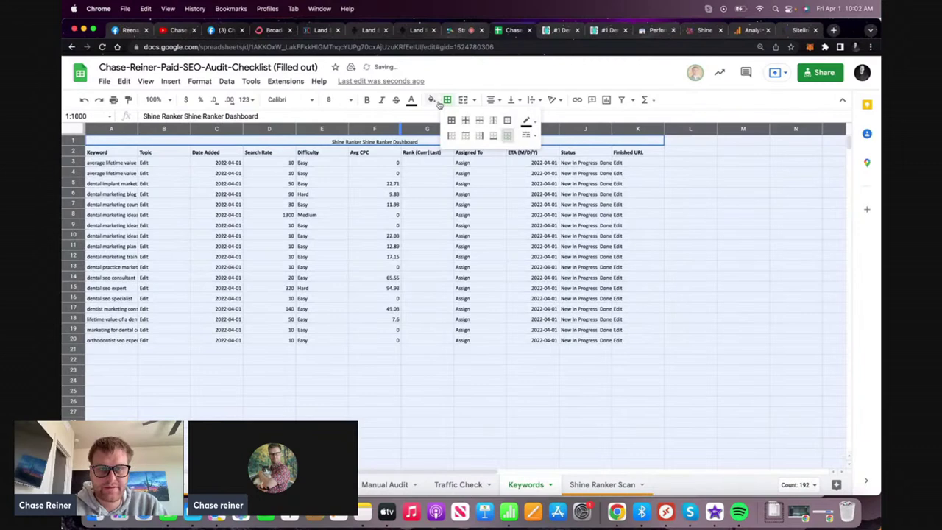
click(339, 99)
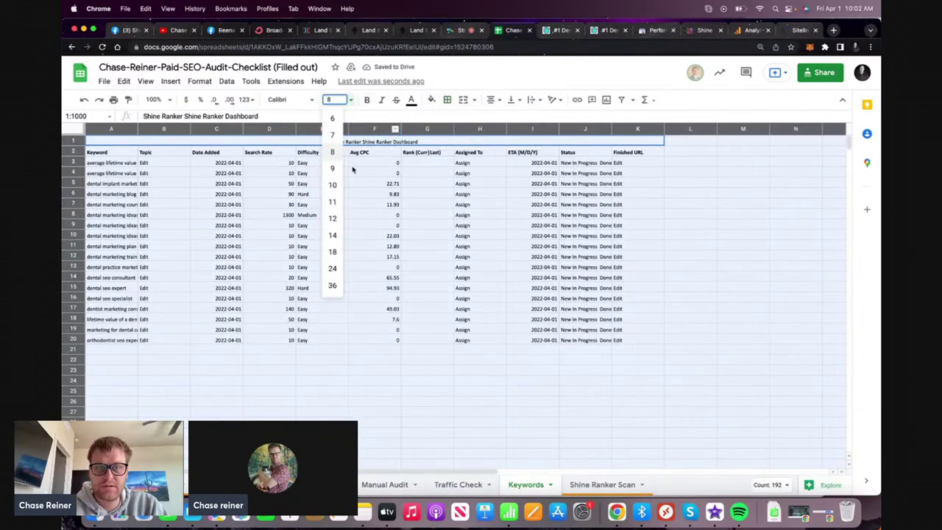
click(332, 235)
click(276, 238)
Delete the Topic column and widen the Keyword column so the full keywords fit
click(150, 129)
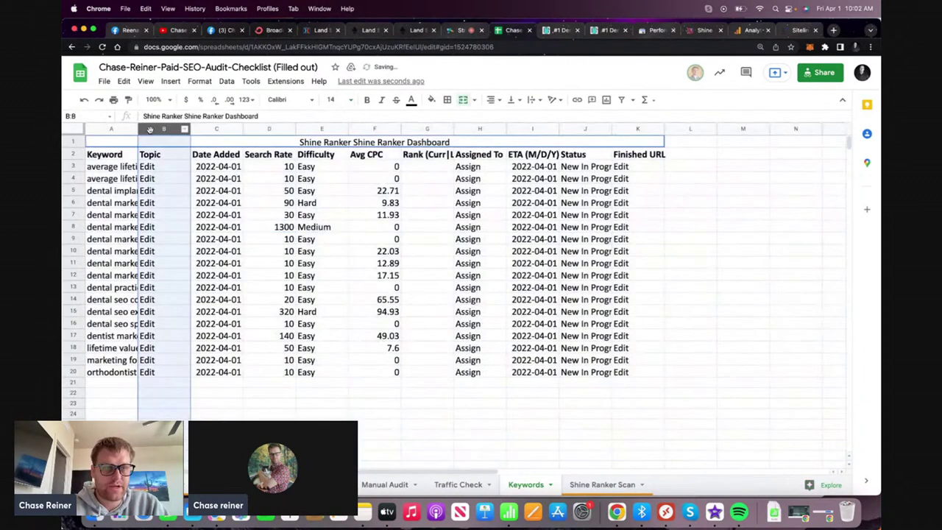
right_click(149, 129)
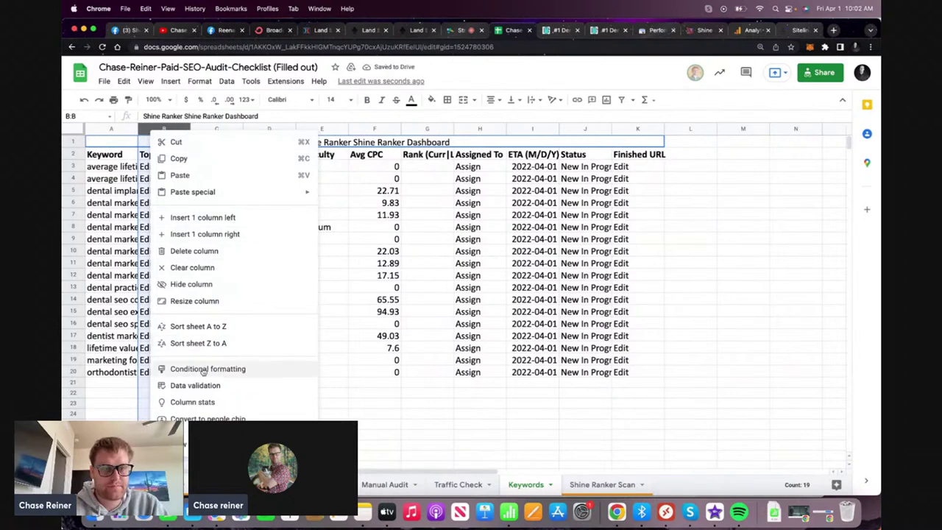
click(211, 254)
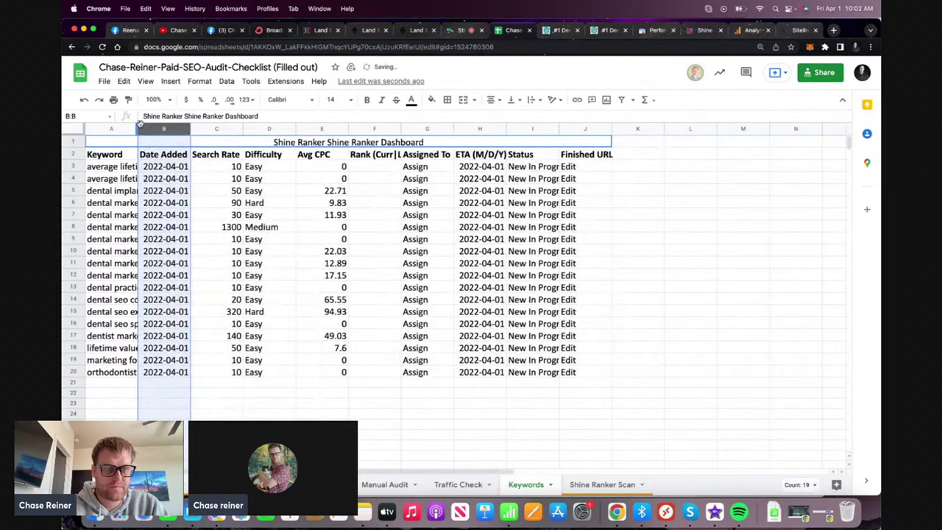
drag(139, 128, 265, 128)
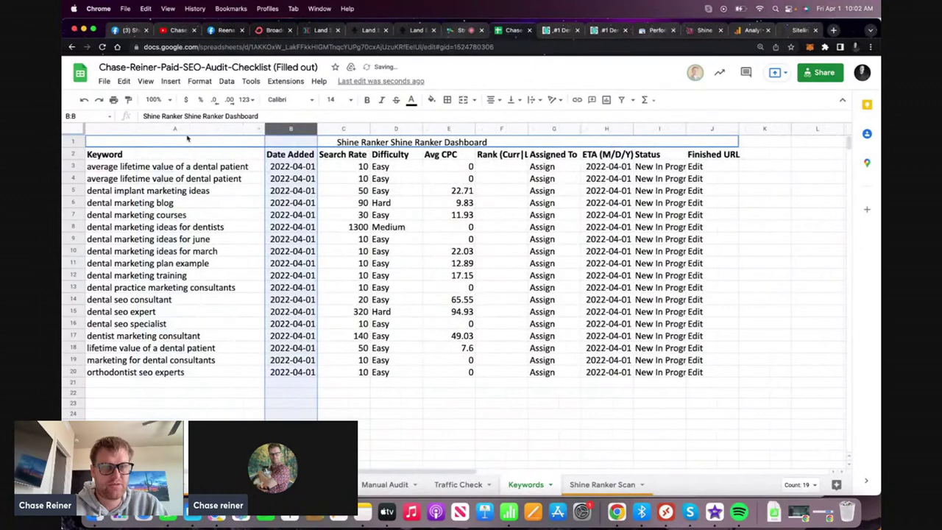
Insert a column before the Keyword column and title it "Map" in A1
click(159, 128)
right_click(160, 128)
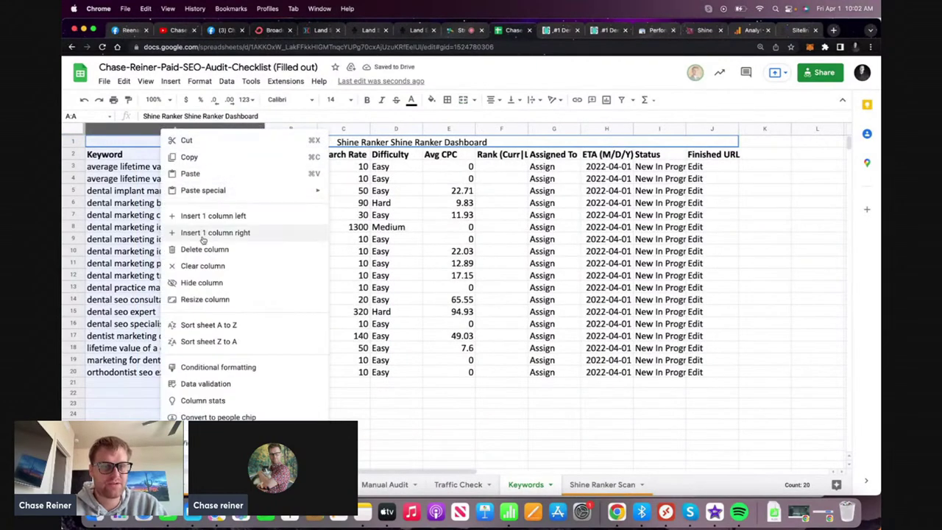
click(215, 215)
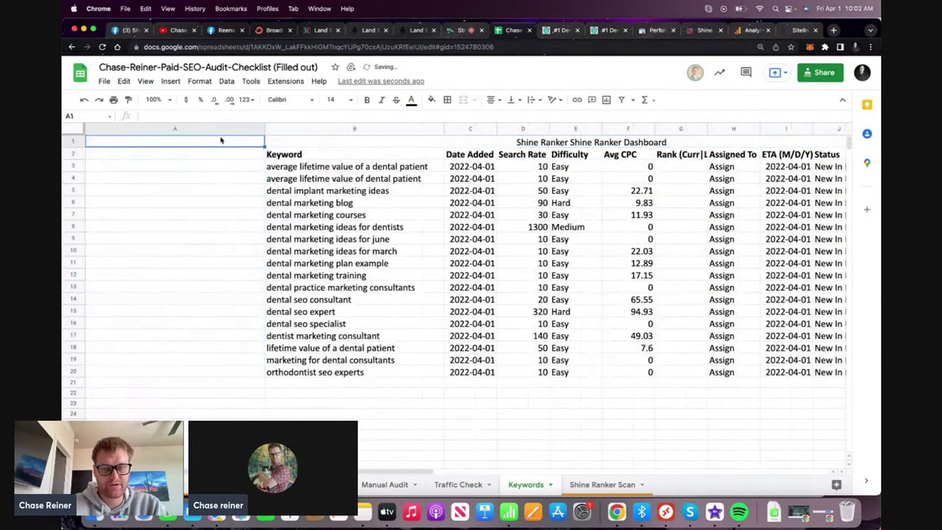
text(MApo)
key(BackSpace)
key(BackSpace)
key(BackSpace)
text(ap)
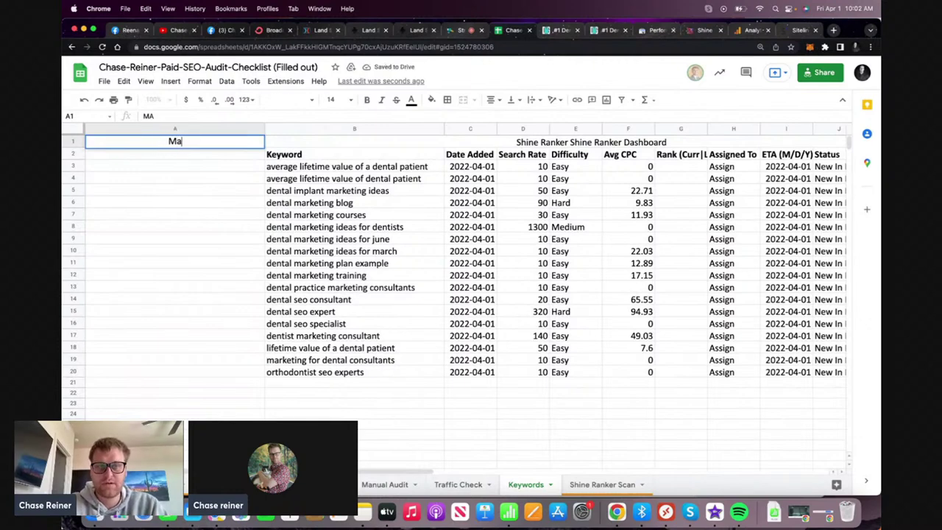
click(202, 201)
Enter "yes" in the Map column for the two average lifetime value keywords in A3 and A4
click(221, 167)
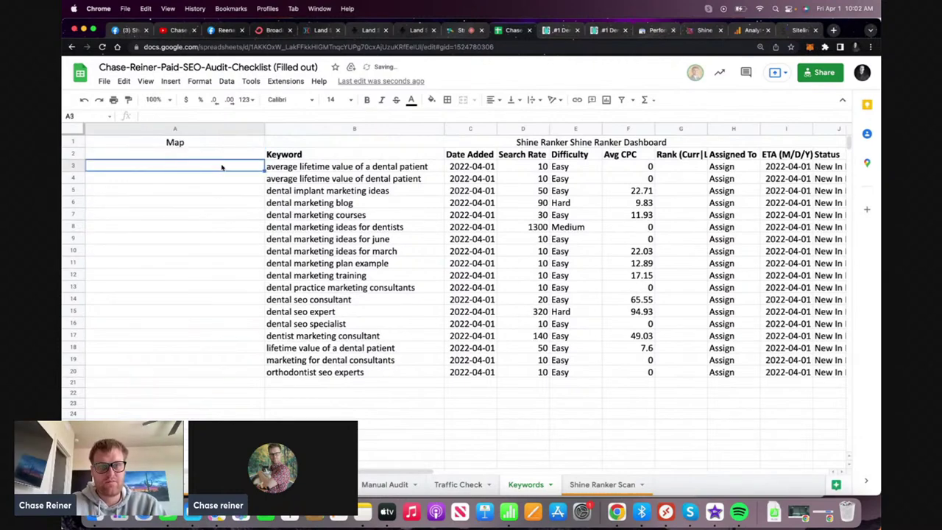
text(yes)
click(218, 183)
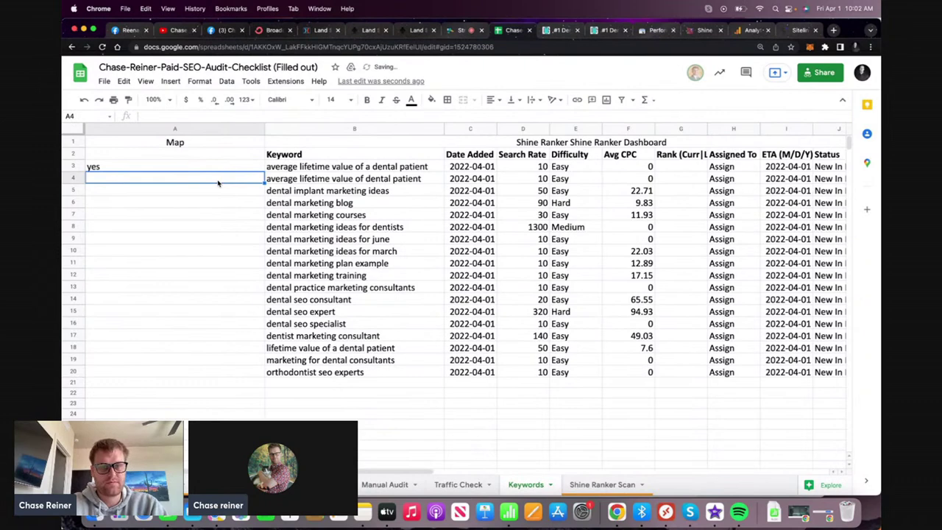
text(yes)
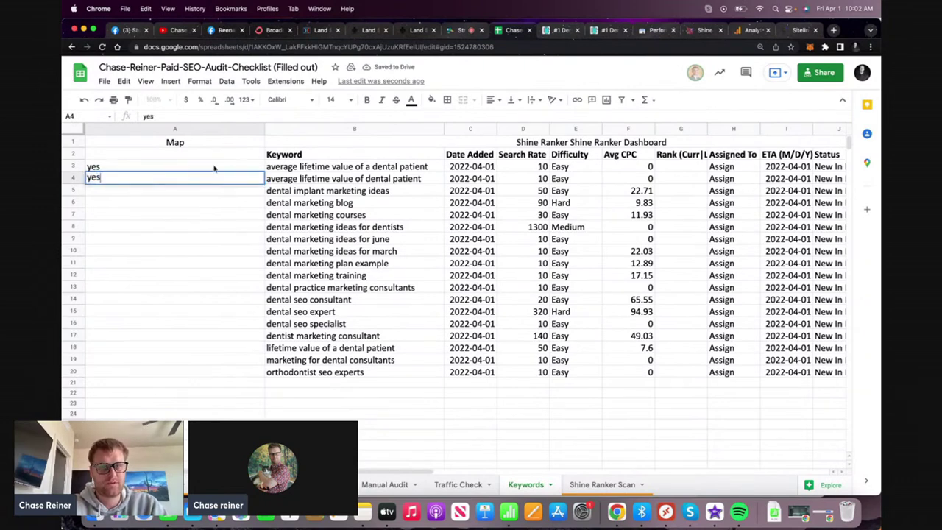
Copy the "yes" from A3 into A5, A6 and A7 of the Map column
click(214, 169)
key(ctrl+c)
click(216, 197)
click(220, 192)
key(ctrl+v)
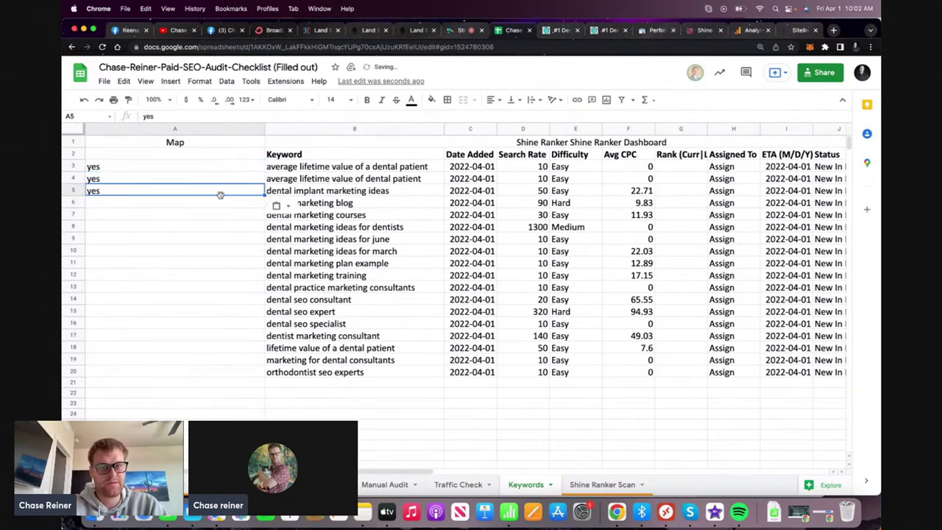
click(218, 204)
key(ctrl+v)
click(215, 214)
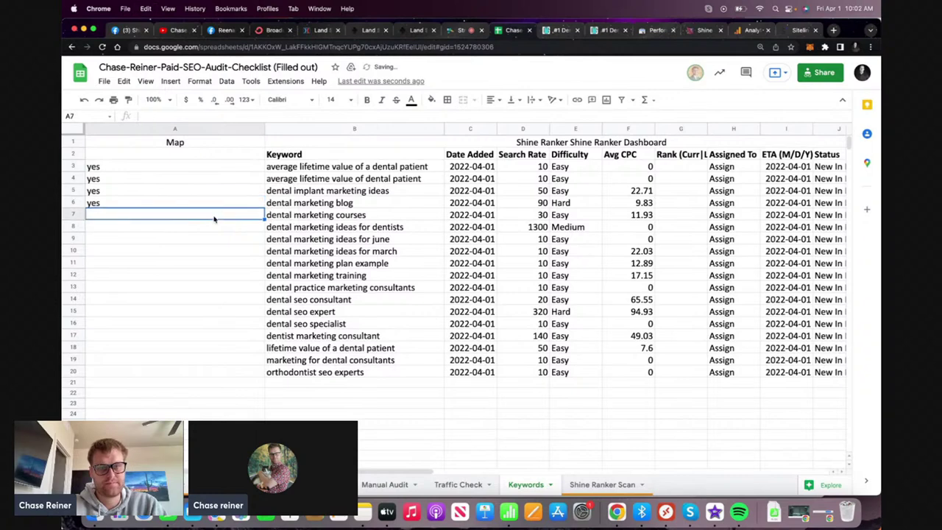
key(ctrl+v)
Consult the Traffic Check sheet, then mark "dental marketing ideas for dentists" as "yes" and "dental marketing ideas for june" as "no" in the Map column
click(220, 231)
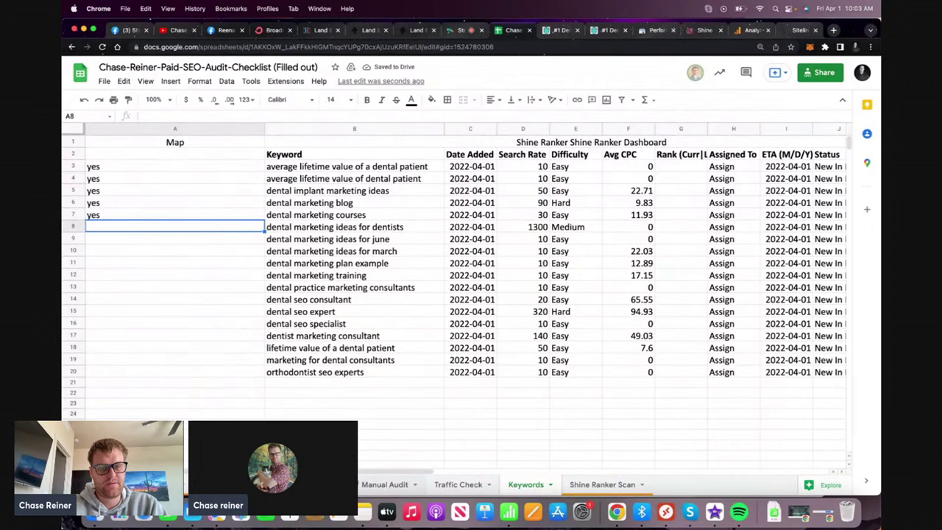
click(464, 485)
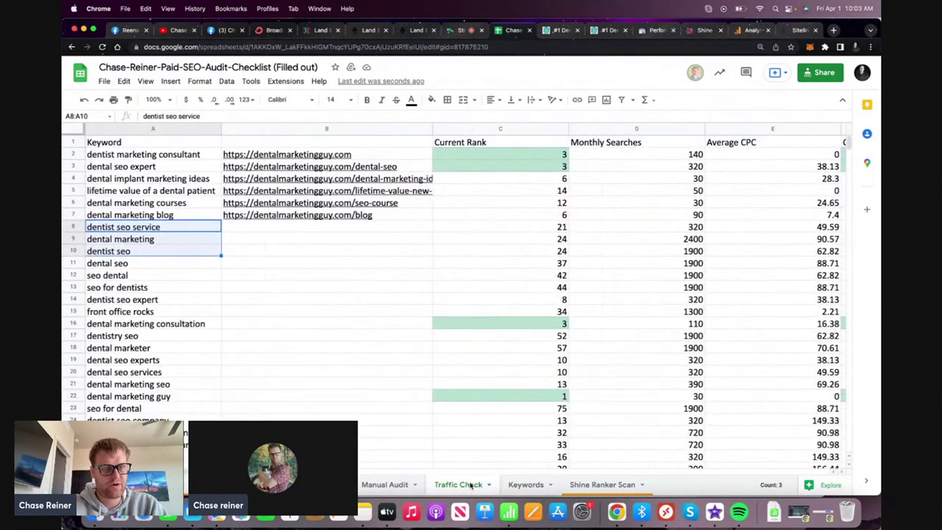
click(526, 485)
click(231, 277)
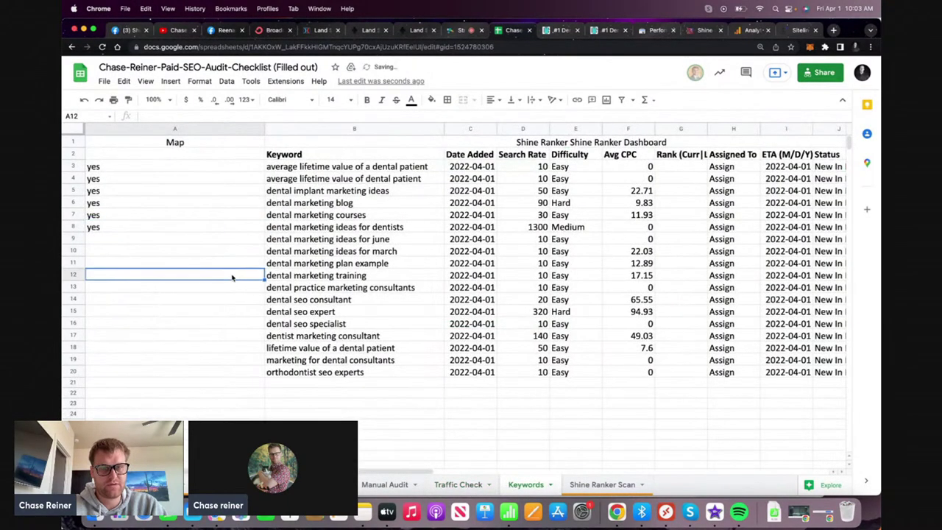
click(228, 238)
text(no)
key(Tab)
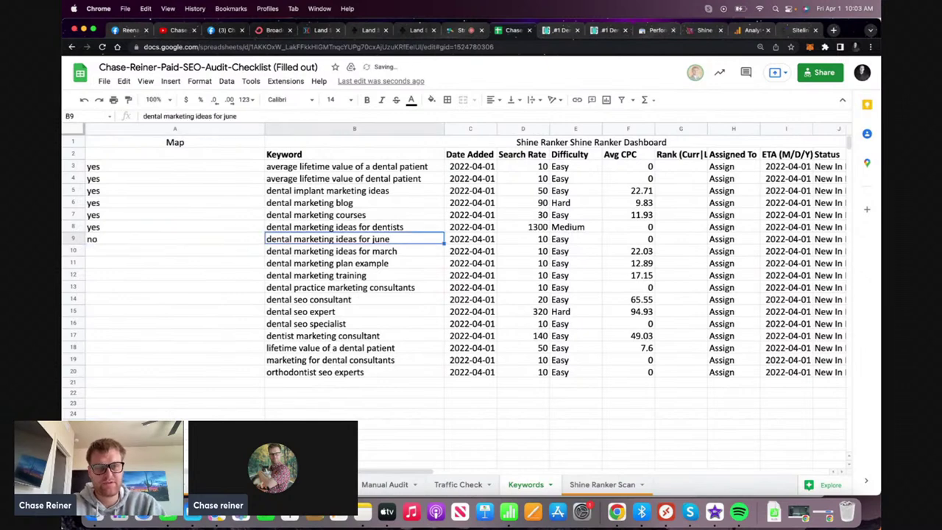
Mark "dental marketing ideas for march" as "no" in the Map column, check the Traffic Check sheet, and mark "dental marketing plan example" as "no"
click(227, 254)
text(no)
click(231, 275)
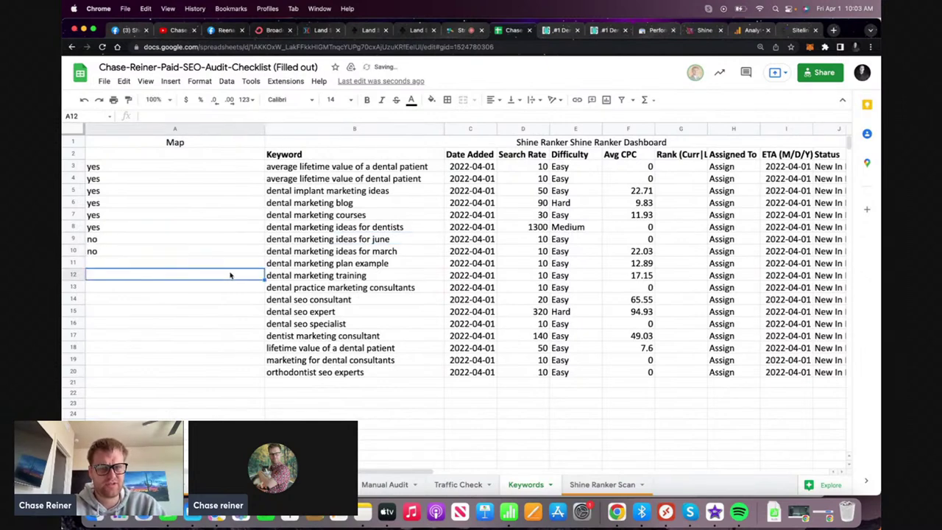
click(237, 267)
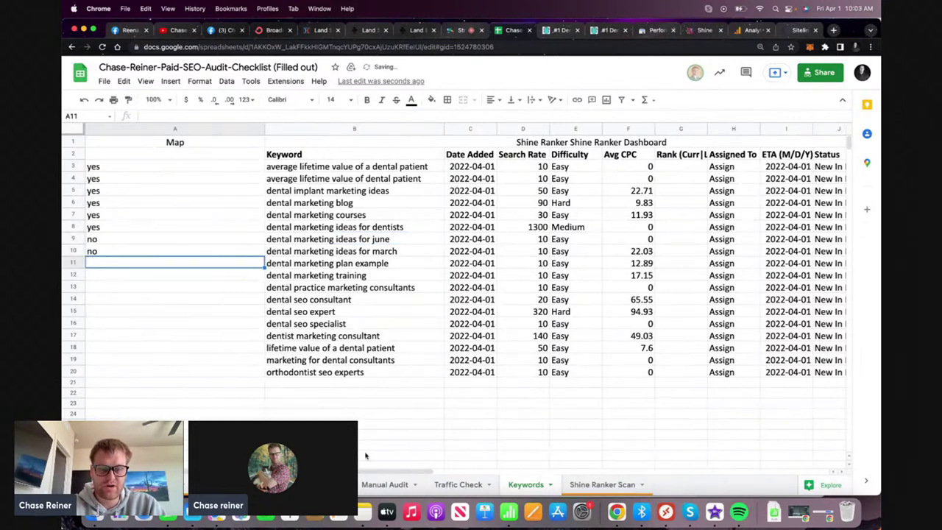
click(471, 483)
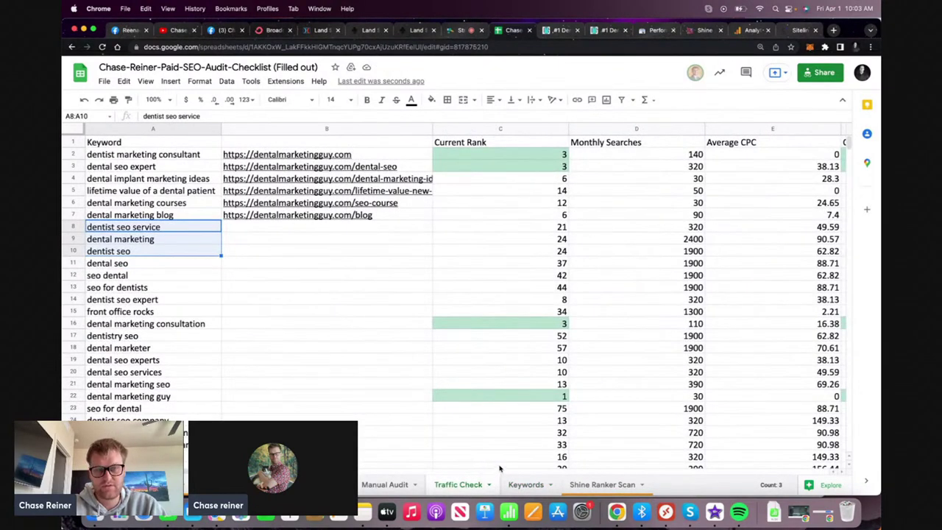
click(525, 484)
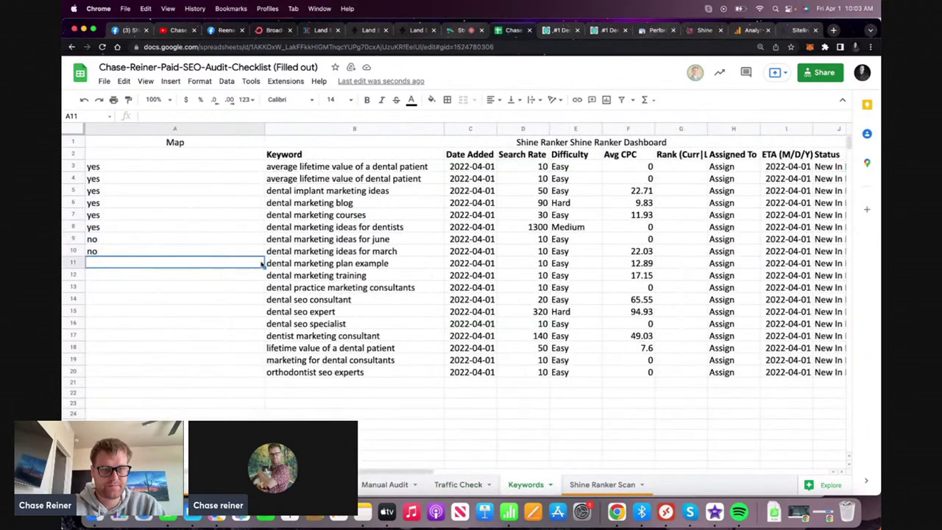
text(no)
key(Return)
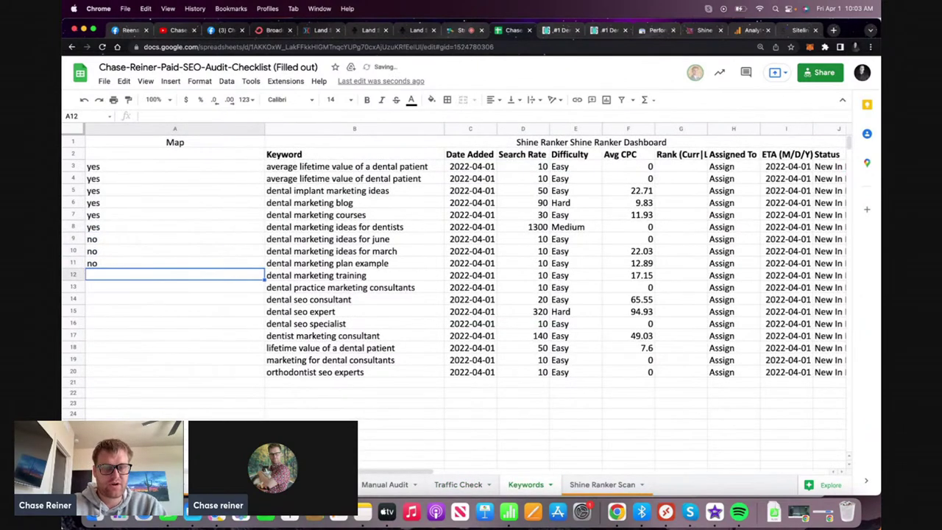
Mark "dental marketing training" as "yes" and "dental practice marketing consultants" as "no" in the Map column
text(no)
key(Return)
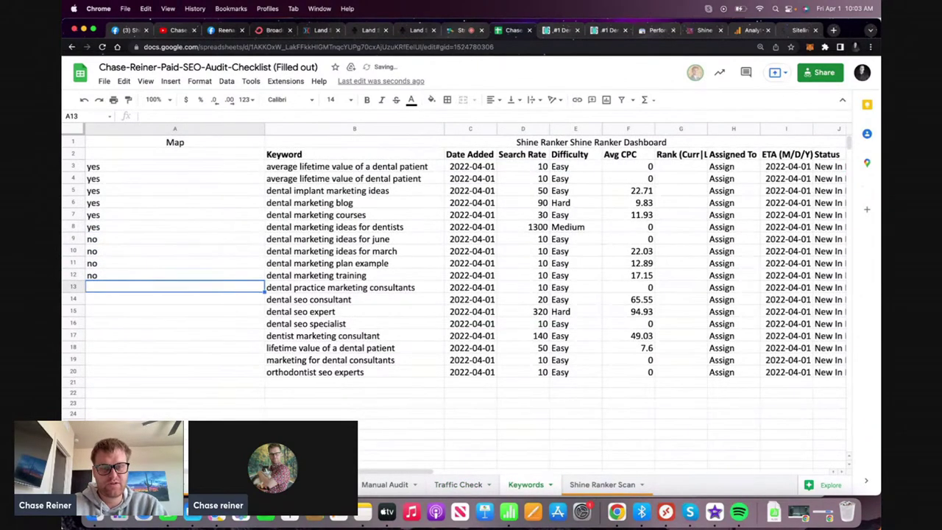
key(Up)
text(y)
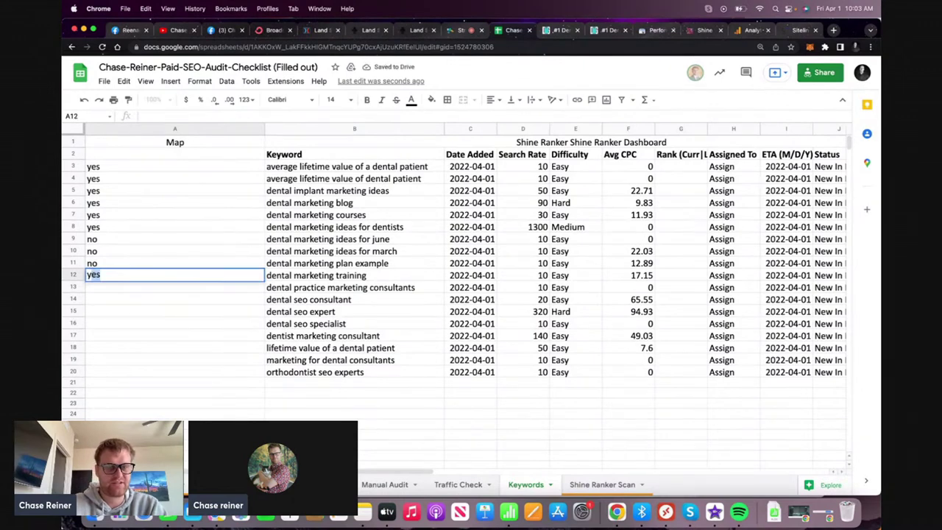
key(Return)
text(no)
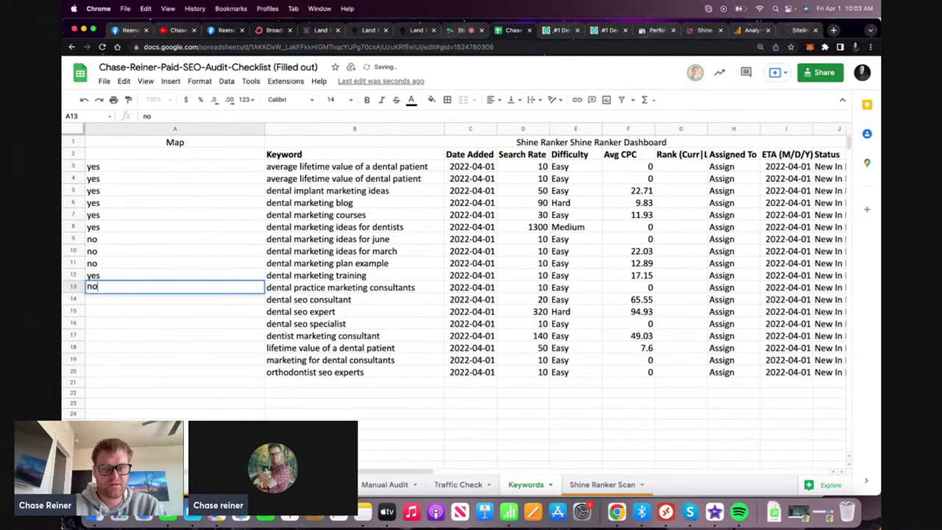
key(Return)
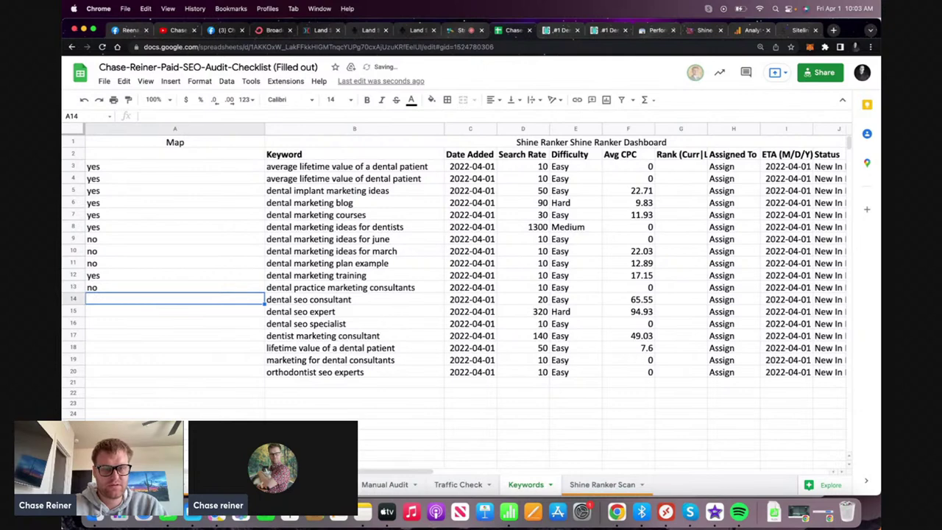
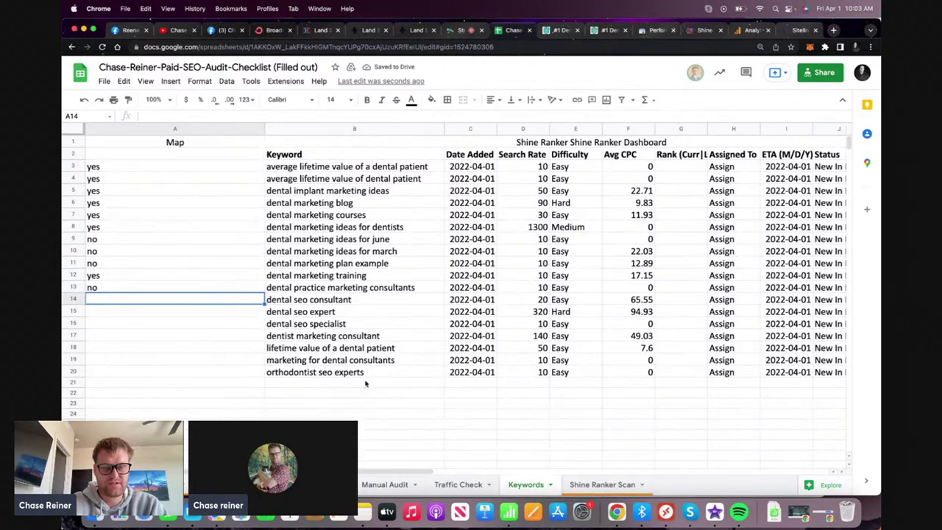
Enter "no" in the Map column for the "orthodontist seo experts" keyword in A20
click(247, 352)
click(249, 362)
click(249, 373)
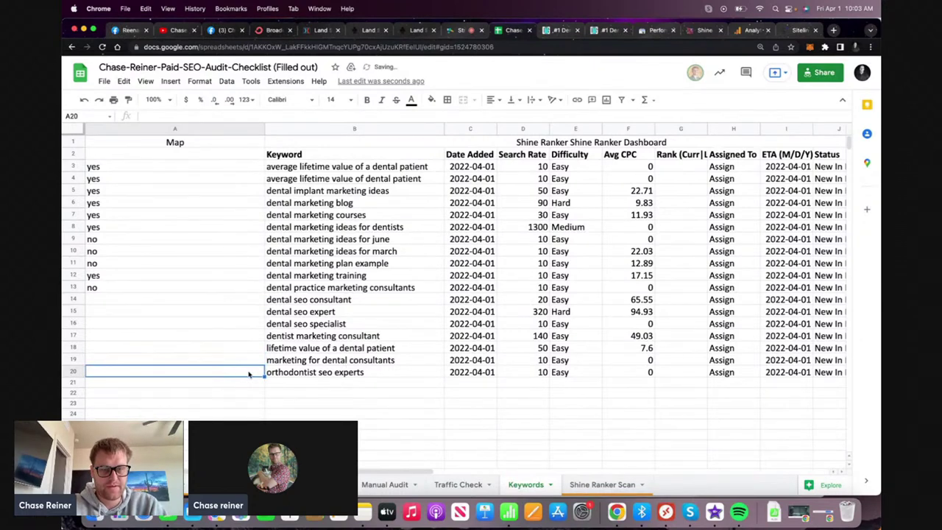
text(no)
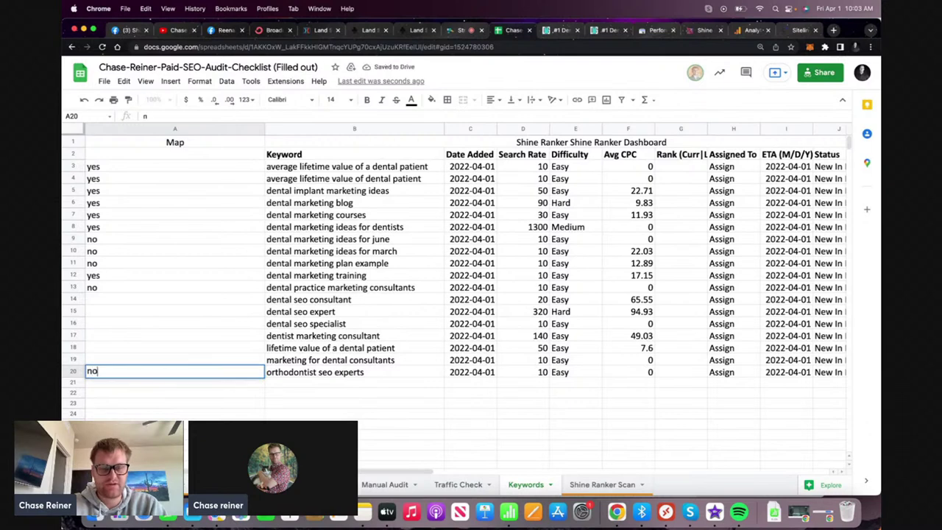
click(245, 360)
Enter "yes" in the Map column for "dental seo consultant", "dental seo expert" and "dental seo specialist" in A14 to A16
click(247, 348)
click(248, 337)
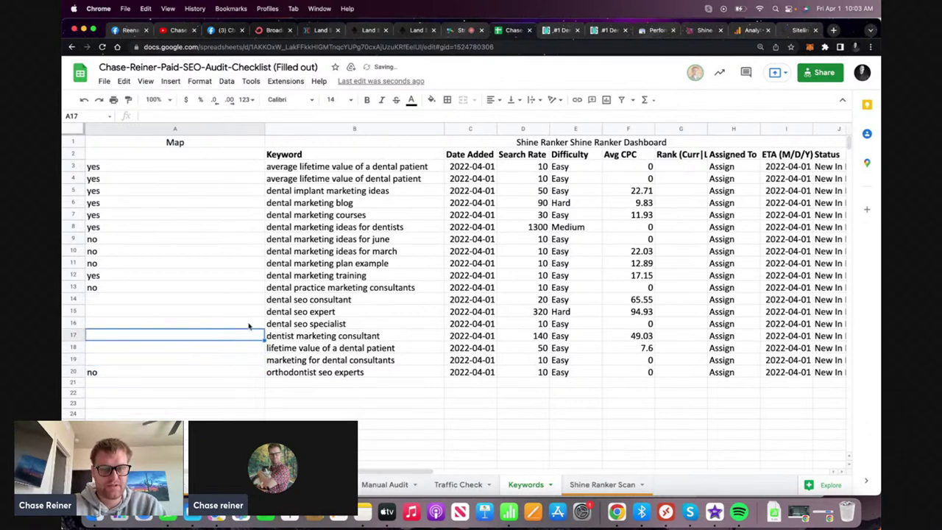
click(248, 326)
click(211, 303)
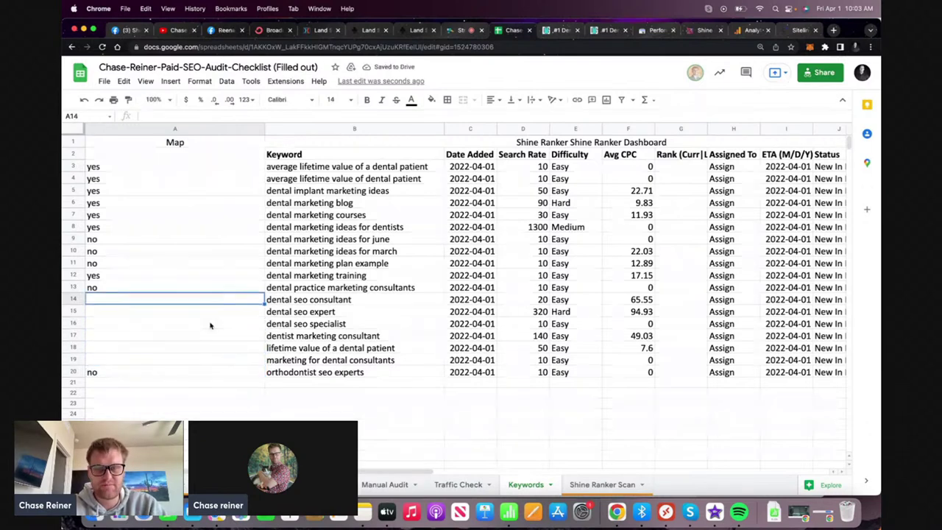
click(231, 322)
click(251, 300)
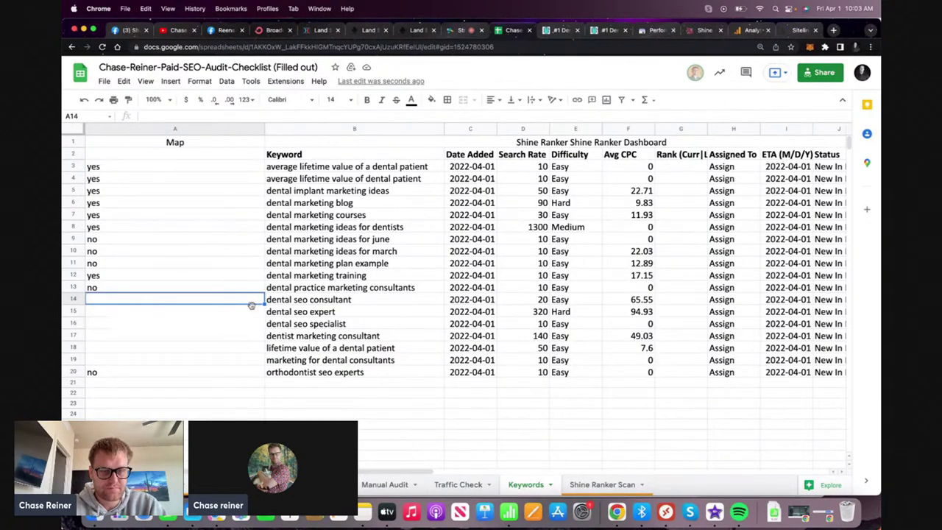
text(yes)
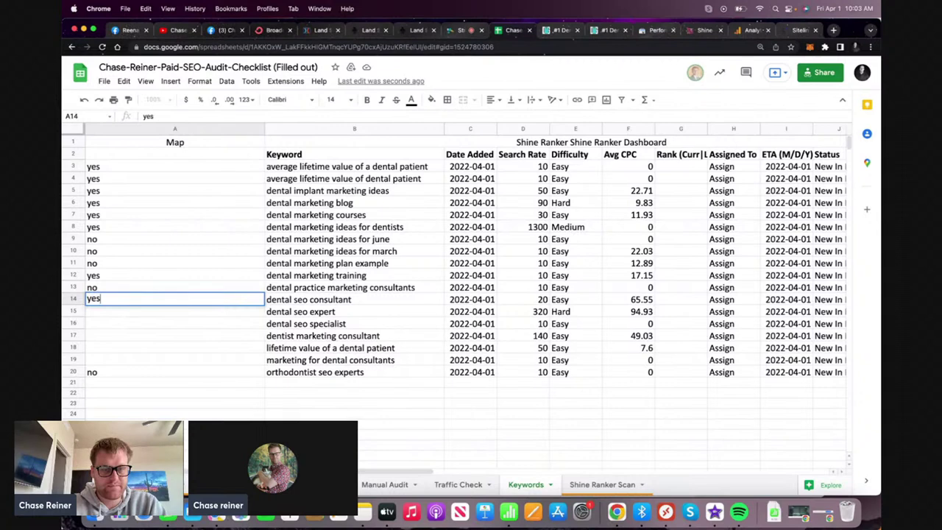
click(241, 323)
click(246, 313)
text(yes)
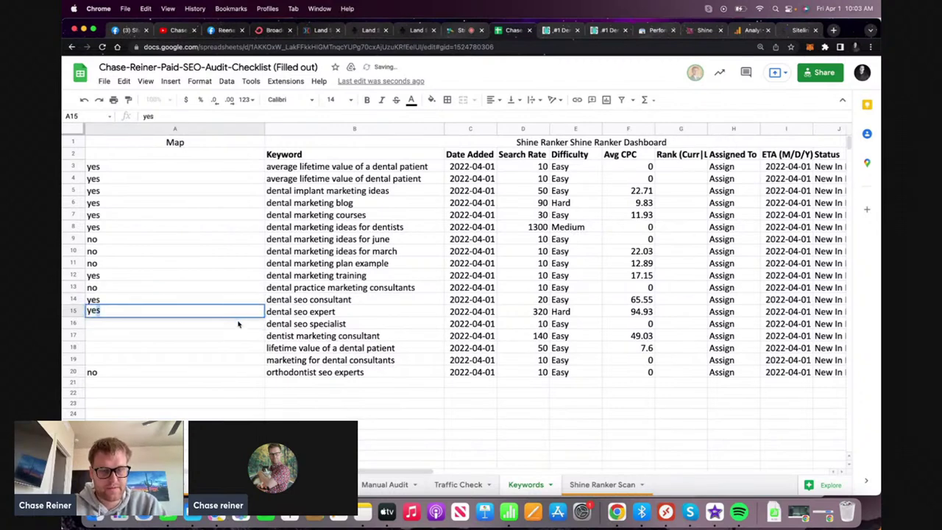
click(237, 328)
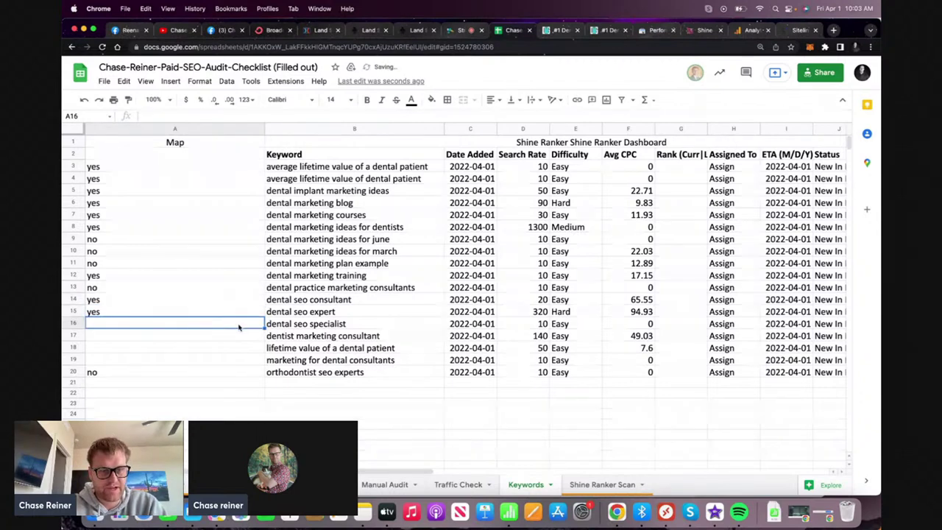
text(yes)
Enter "yes" in A17 to A19 for "dentist marketing consultant", "lifetime value of a dental patient" and "marketing for dental consultants"
click(238, 340)
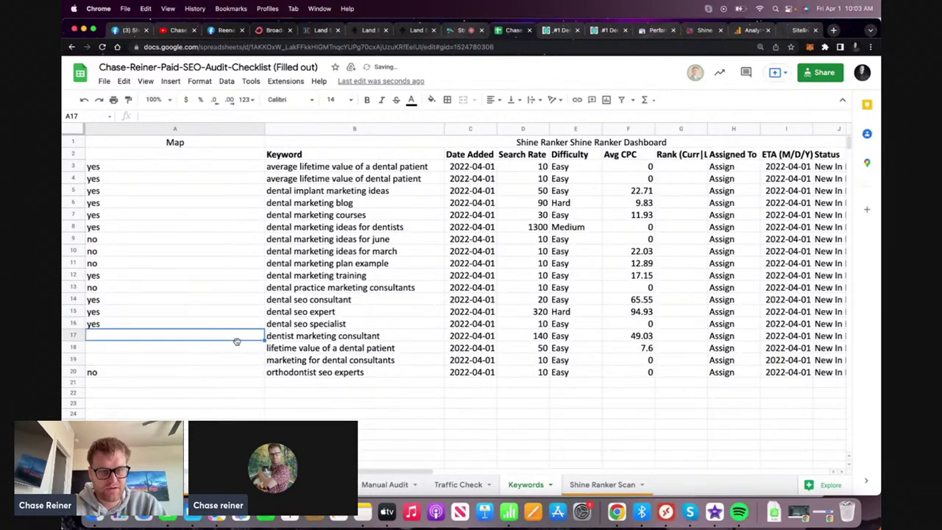
text(yes)
click(235, 349)
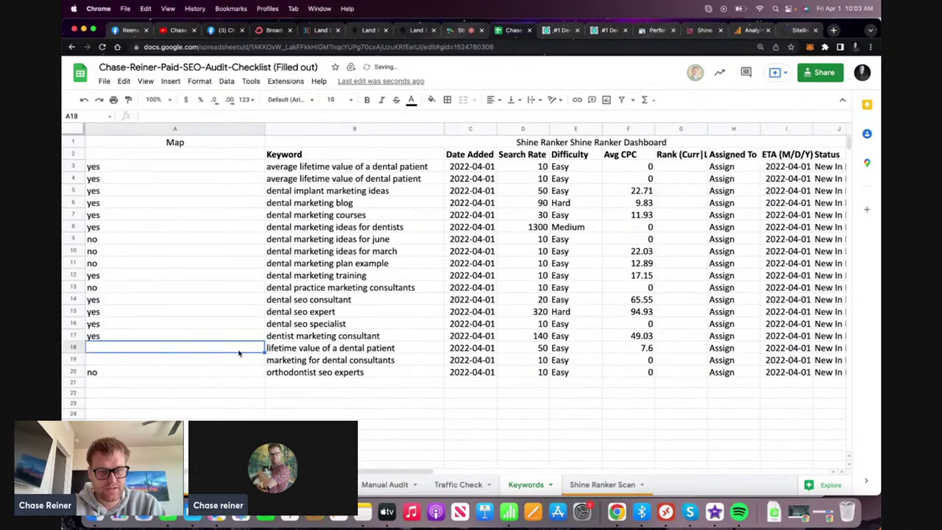
text(yes)
click(237, 361)
text(yes)
click(236, 371)
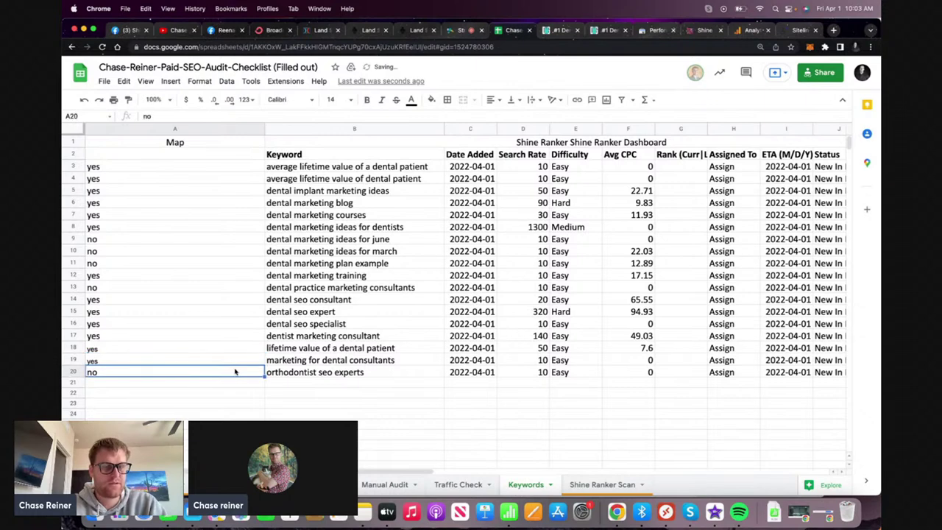
click(208, 338)
Freeze the two header rows of the Keywords sheet
drag(83, 154, 78, 142)
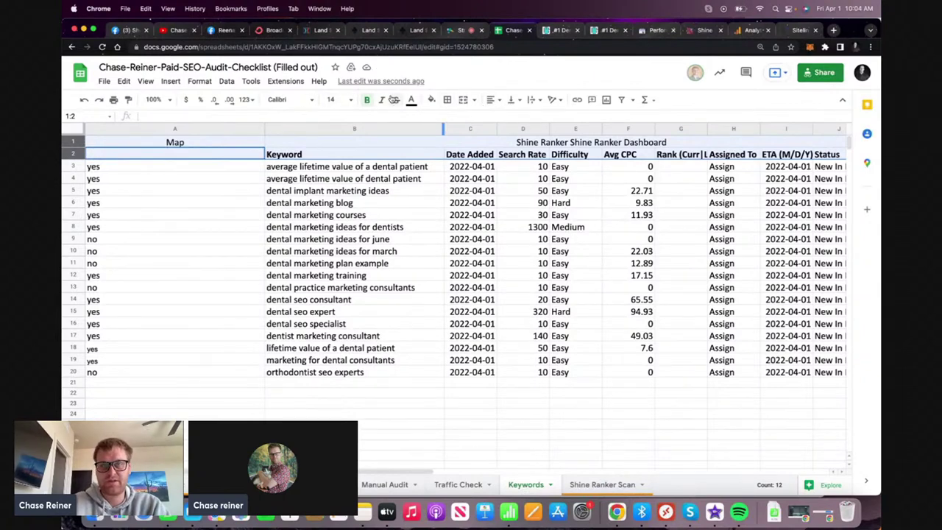
click(145, 81)
mouse_move(165, 116)
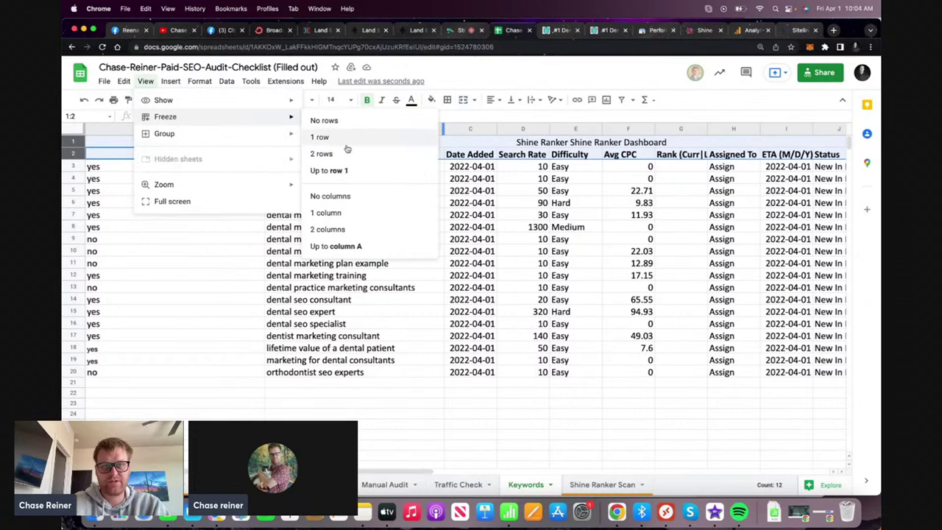
click(346, 150)
Sort the Keywords sheet by the Map column, first Z to A and finally A to Z
click(259, 131)
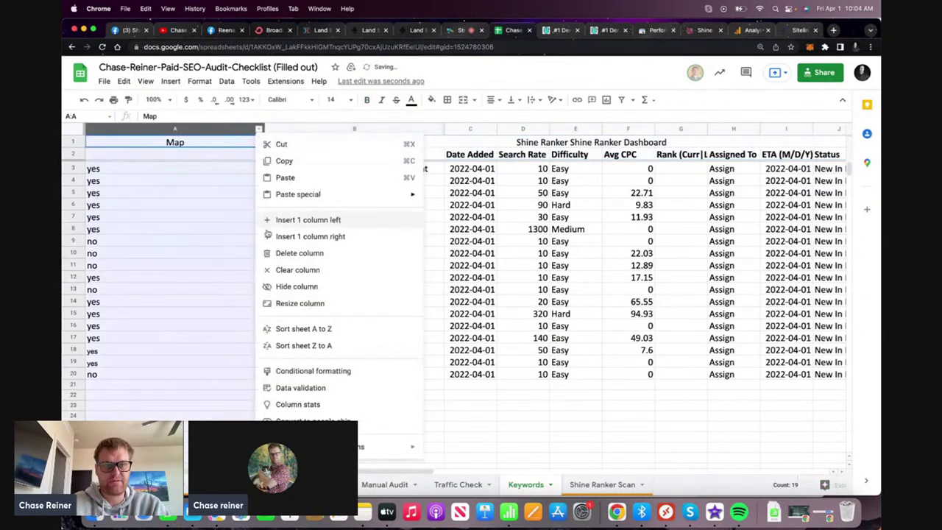
click(302, 343)
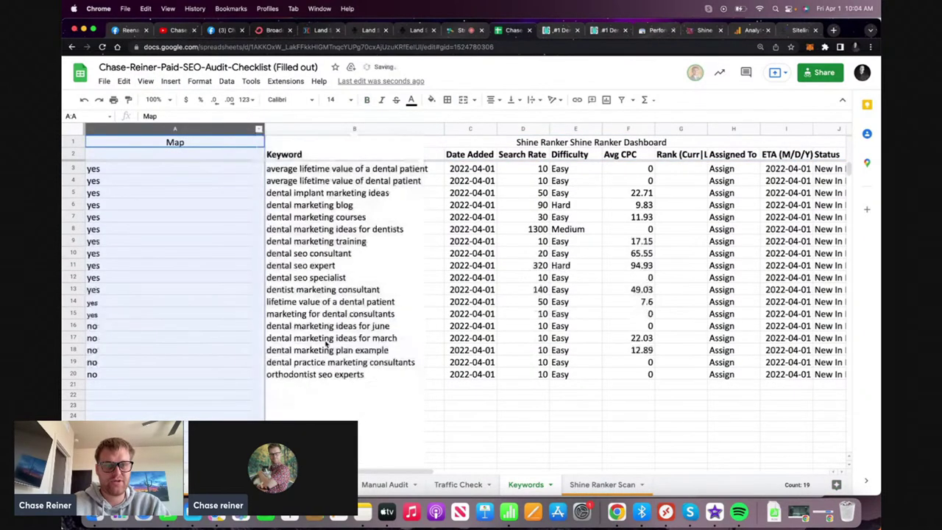
click(259, 130)
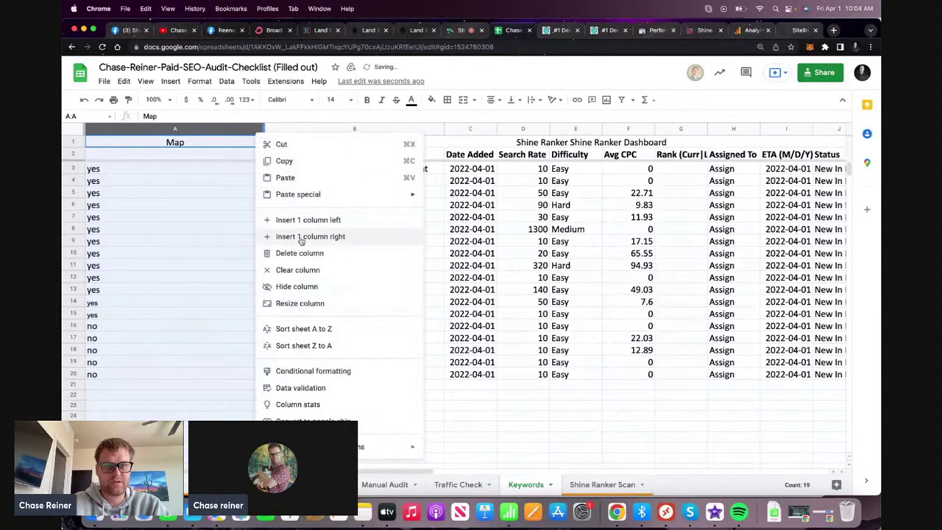
click(310, 328)
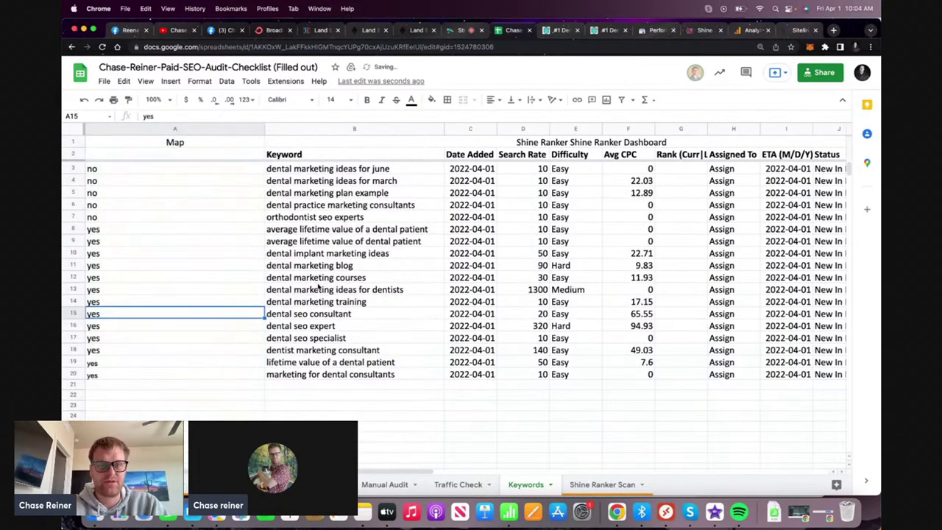
Copy the keyword "dental seo expert" from the Traffic Check sheet and search Google for it in a new browser tab
click(458, 484)
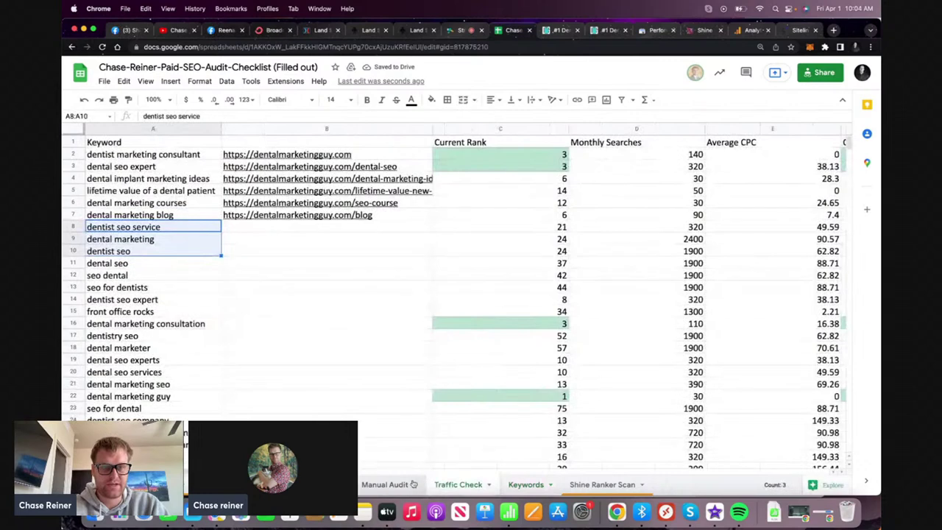
click(205, 157)
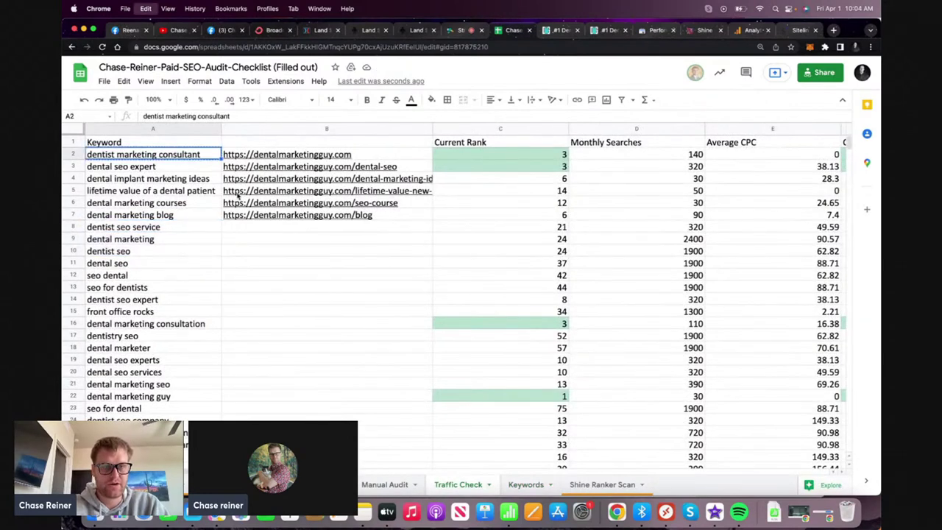
click(183, 166)
key(super+c)
click(319, 313)
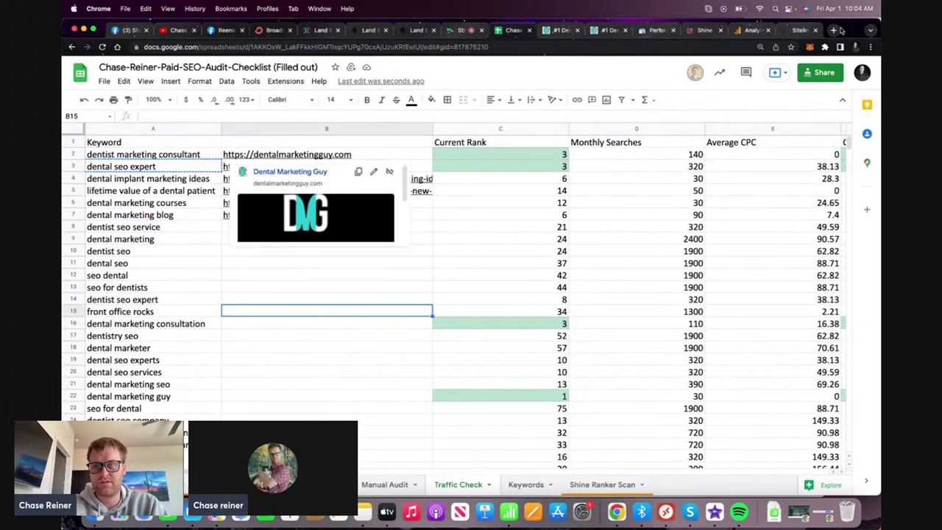
click(833, 30)
key(super+v)
key(Return)
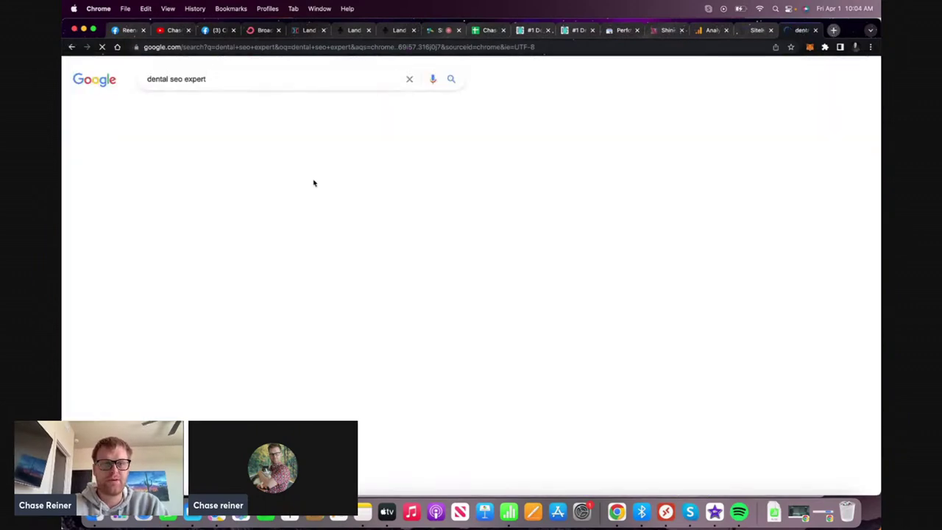
Open dentalseoexpert.com from the Dental SEO Expert business listing in the results and copy the site's address
scroll(507, 231, down, 2)
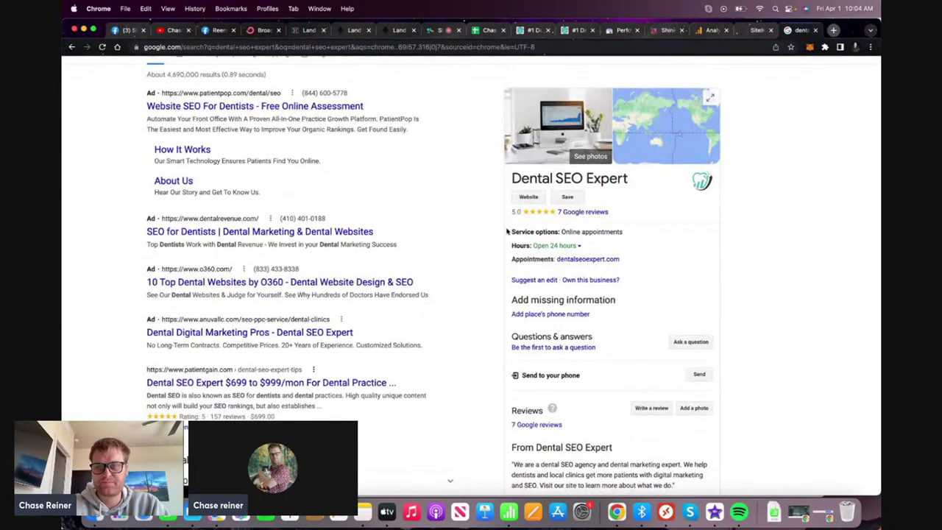
scroll(508, 230, down, 1)
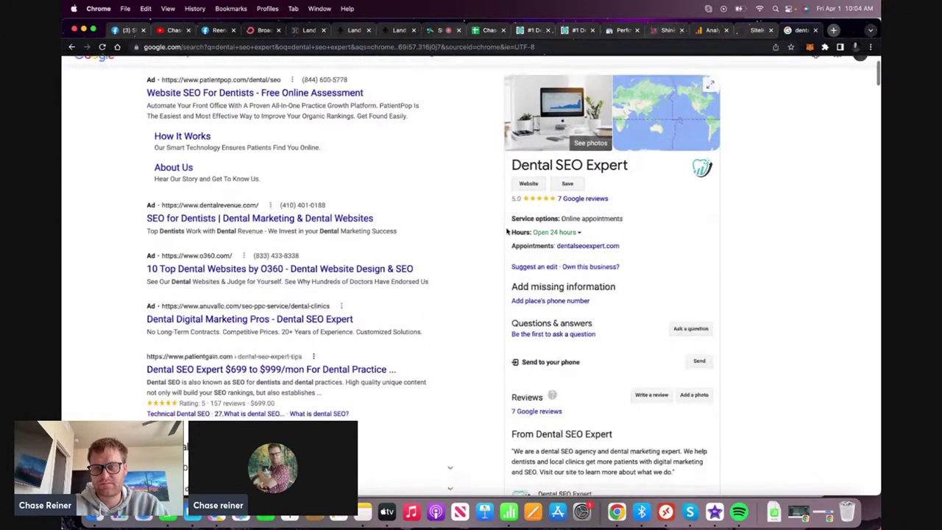
click(598, 246)
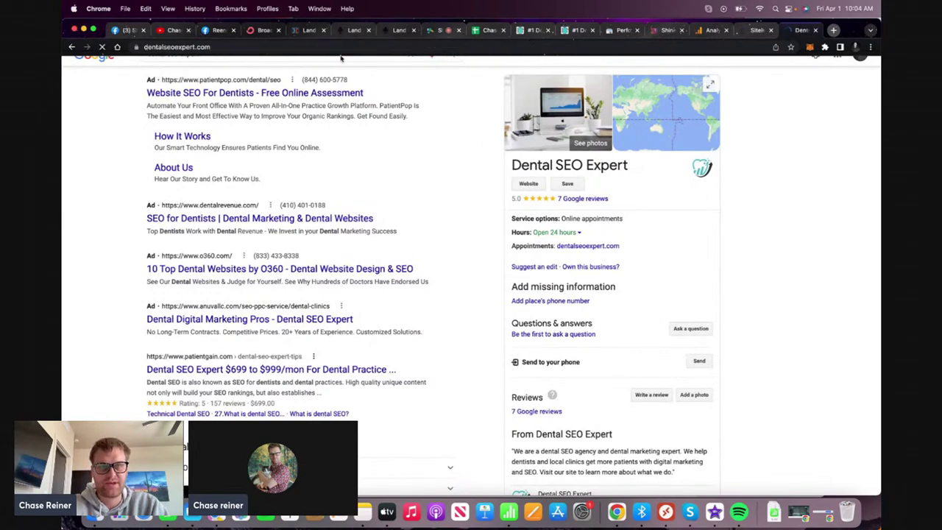
click(341, 50)
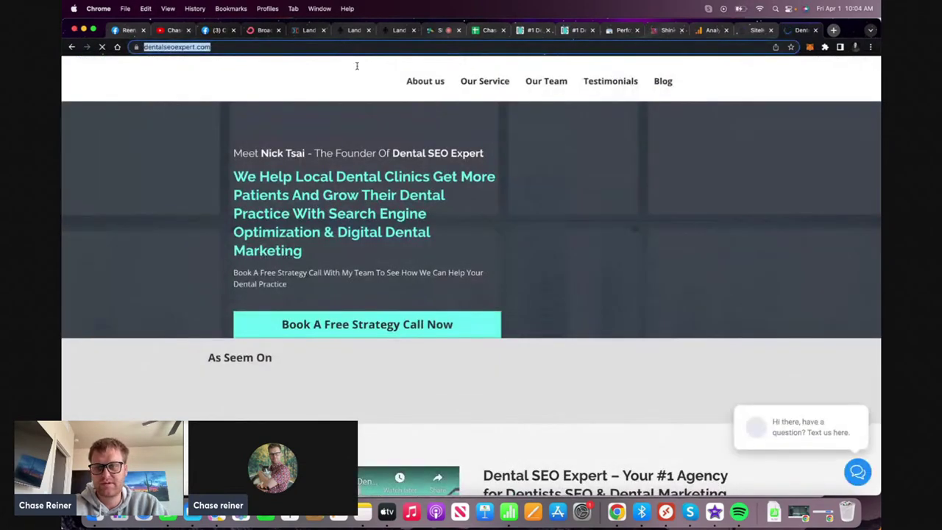
scroll(322, 198, down, 10)
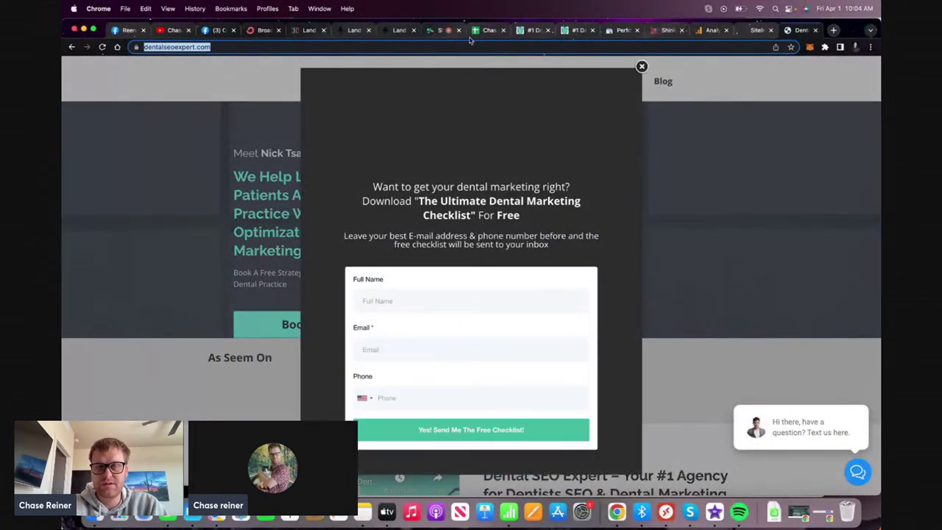
key(super+Left)
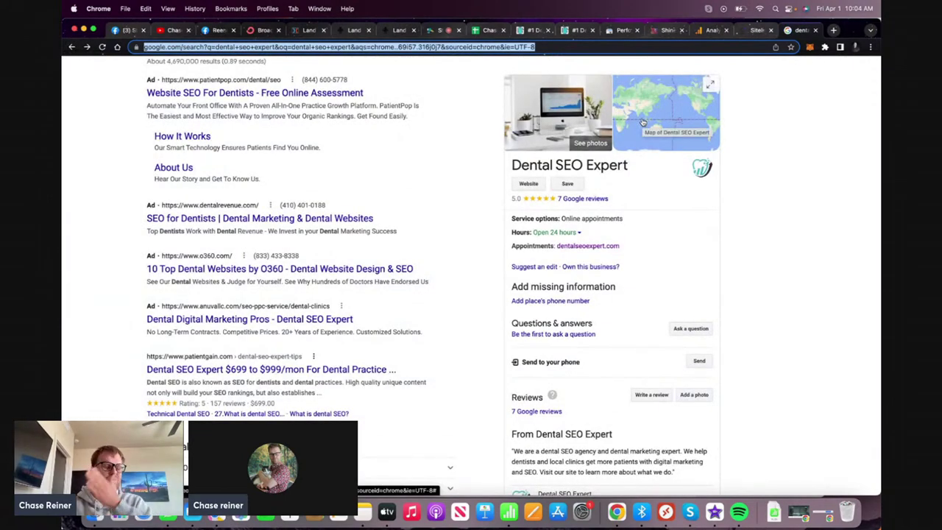
scroll(642, 122, up, 1)
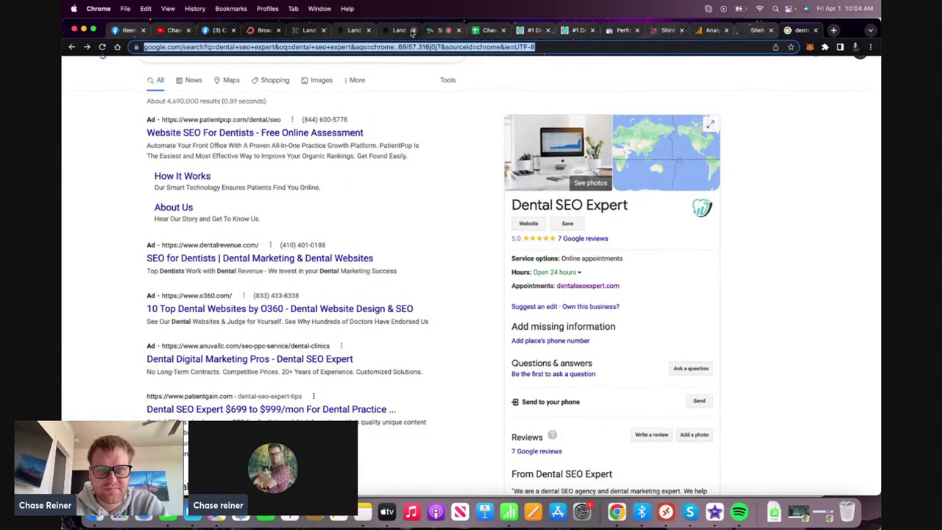
click(524, 30)
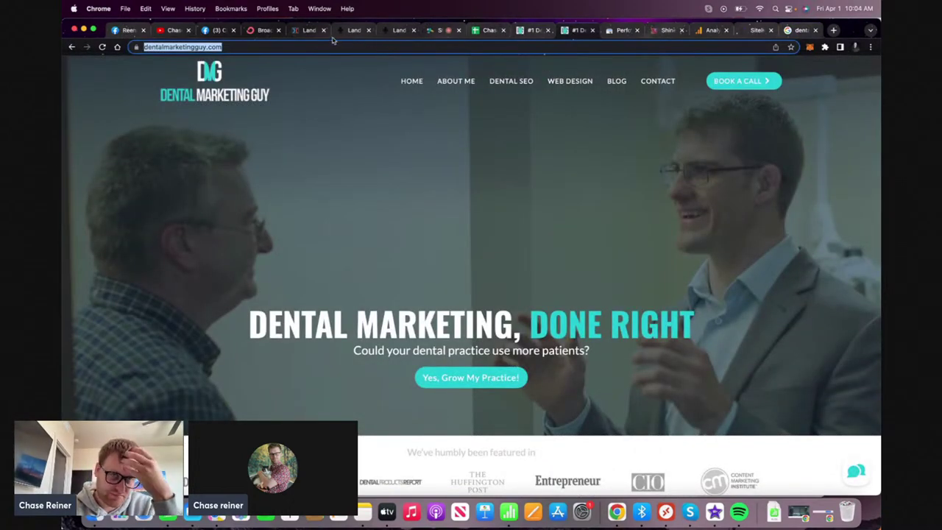
click(666, 30)
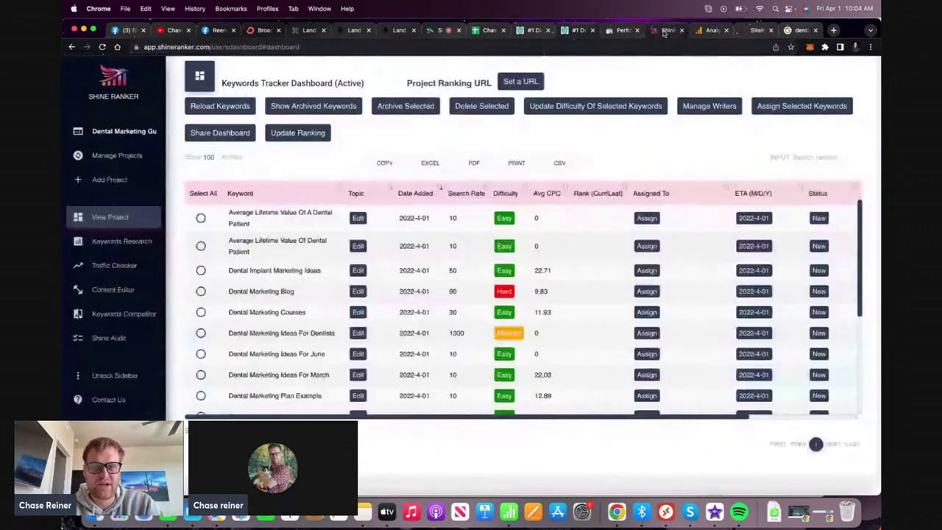
click(114, 265)
click(267, 107)
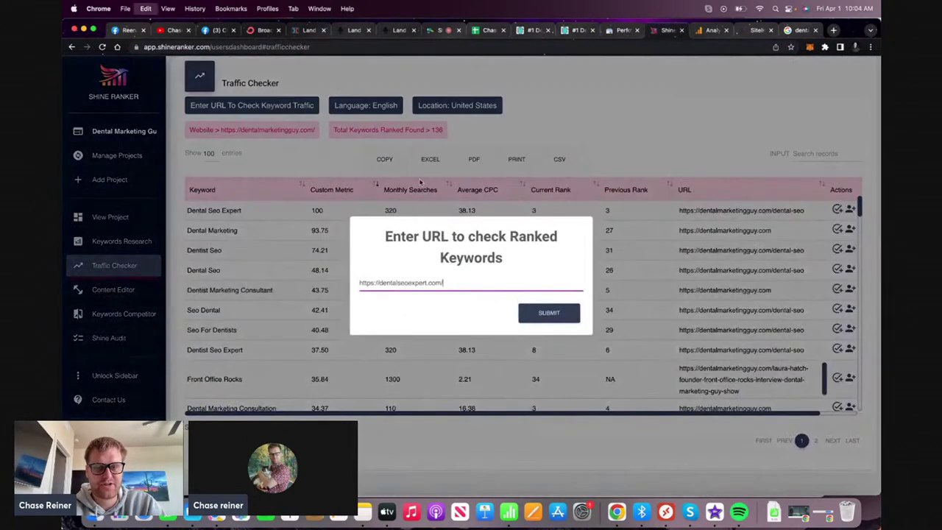
key(Return)
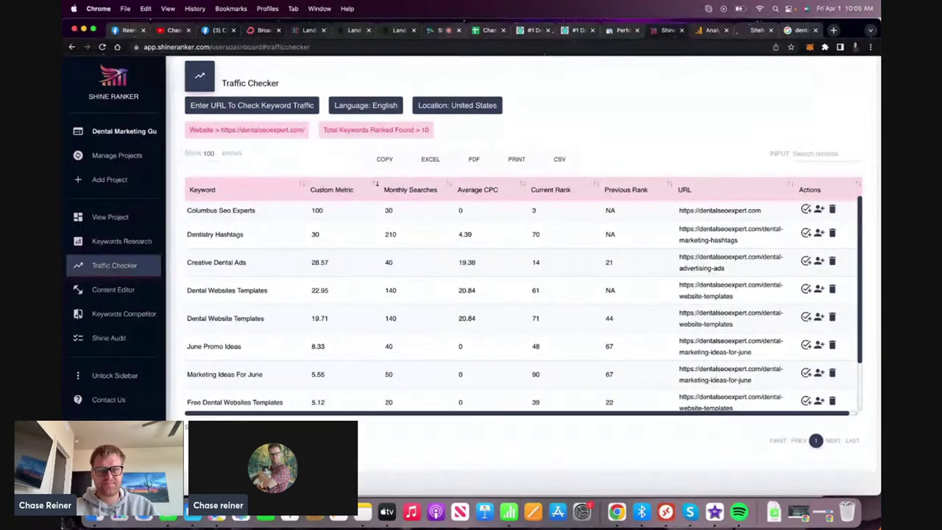
Export the competitor's ranked keywords to Excel and copy the exported table from Numbers
triple_click(251, 235)
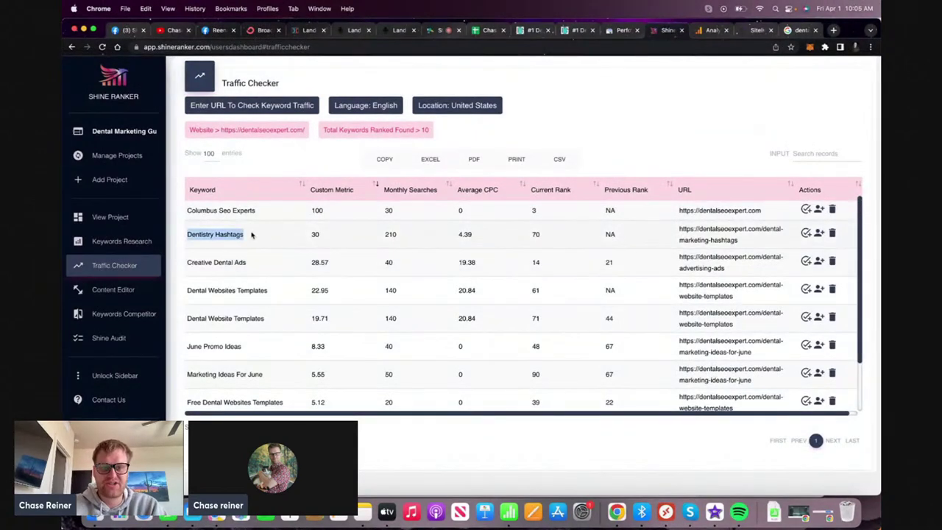
scroll(200, 309, down, 1)
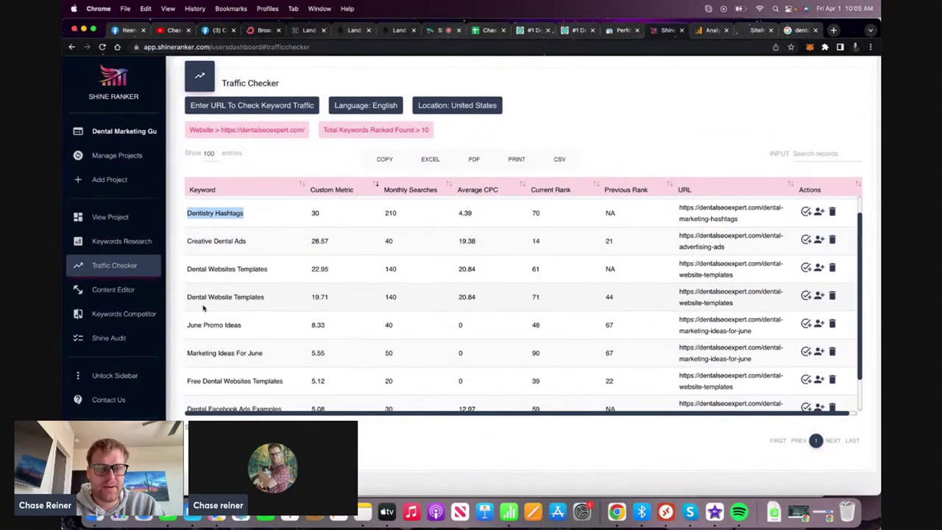
scroll(202, 309, down, 2)
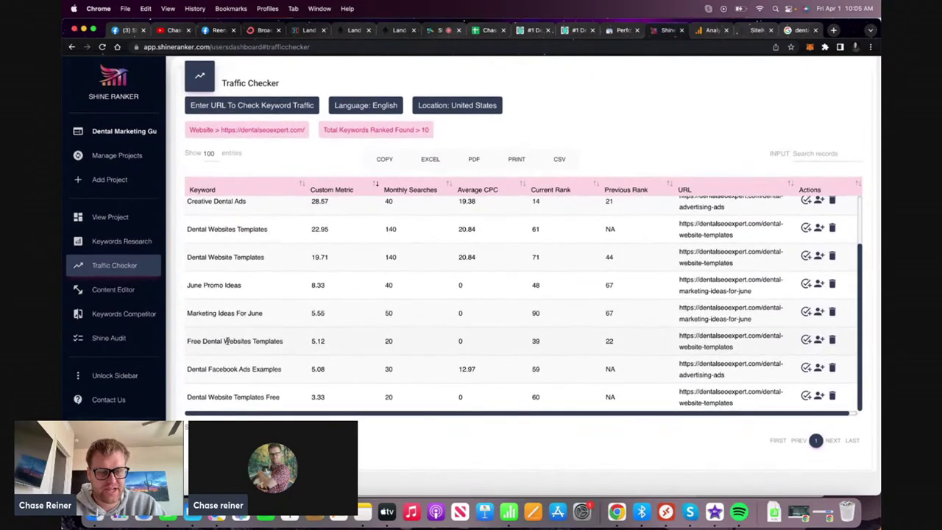
triple_click(250, 352)
scroll(252, 346, up, 3)
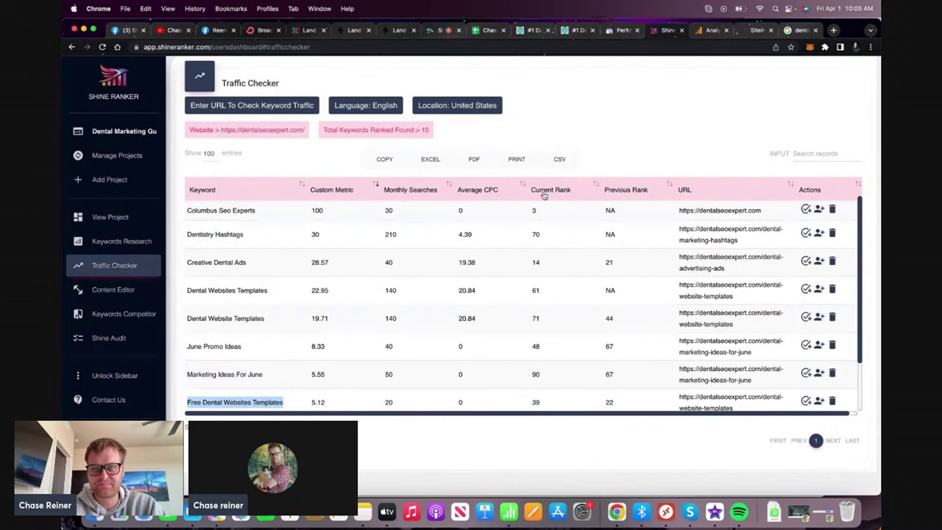
click(430, 159)
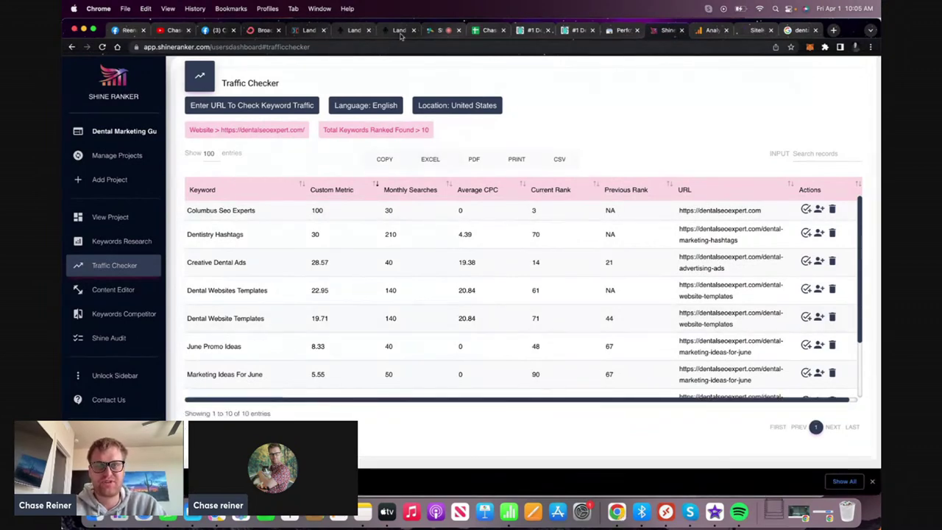
key(ctrl+shift+Tab)
key(ctrl+shift+Tab)
key(ctrl+shift+Tab)
key(ctrl+shift+Tab)
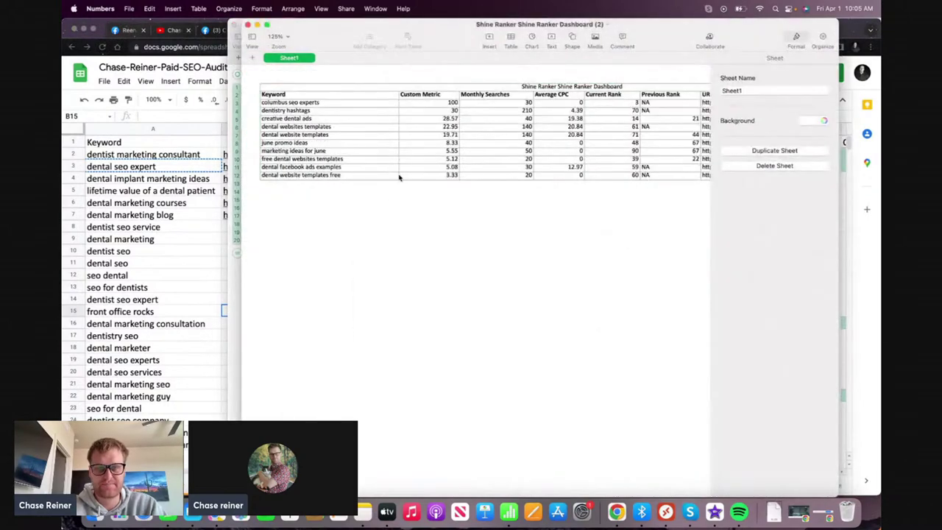
key(super+q)
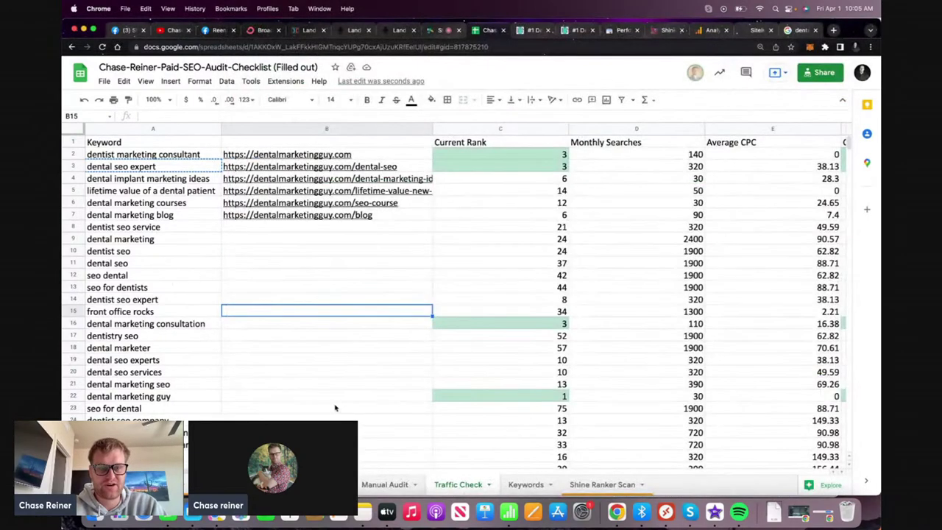
Paste the competitor keyword table below the last keyword of the Traffic Check sheet, starting at A138
scroll(335, 401, down, 20)
scroll(334, 391, down, 10)
scroll(332, 389, up, 8)
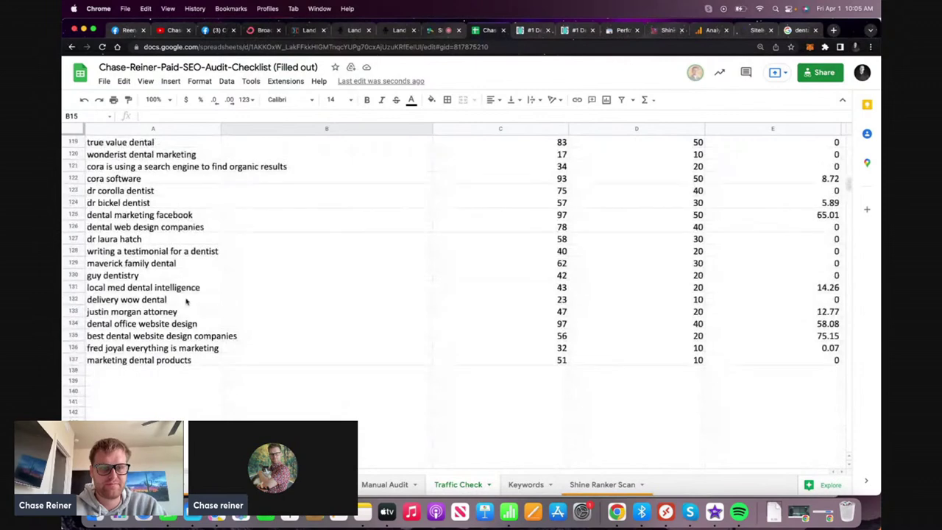
click(147, 368)
key(super+v)
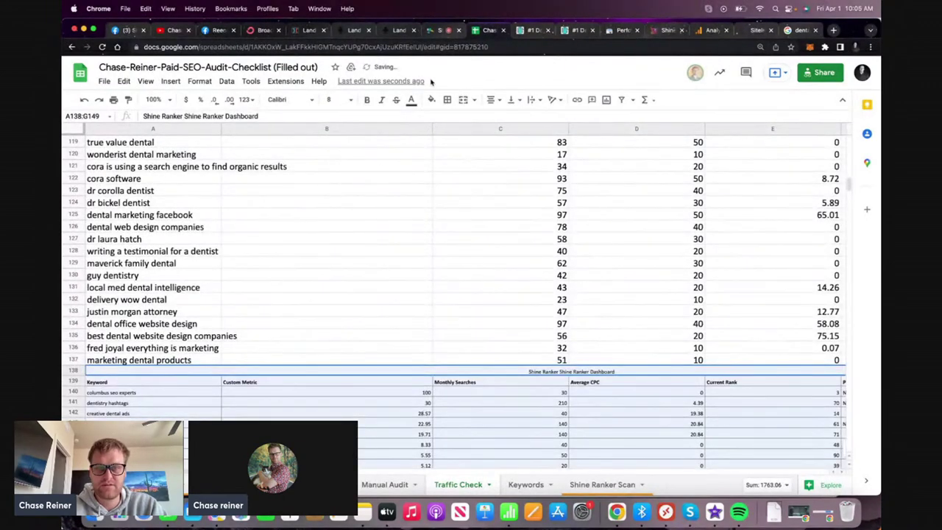
Remove the borders from the pasted range A138:G149 and set its font size to 14
click(447, 99)
click(507, 136)
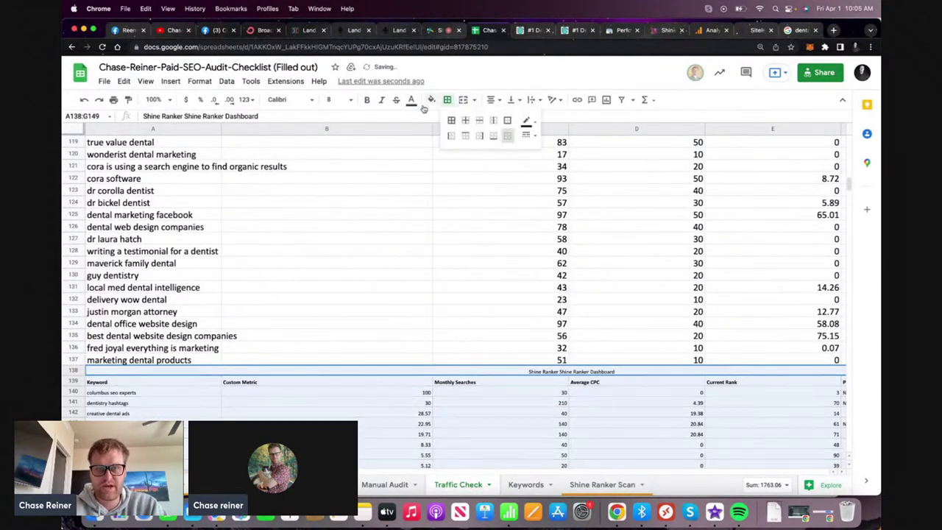
click(348, 100)
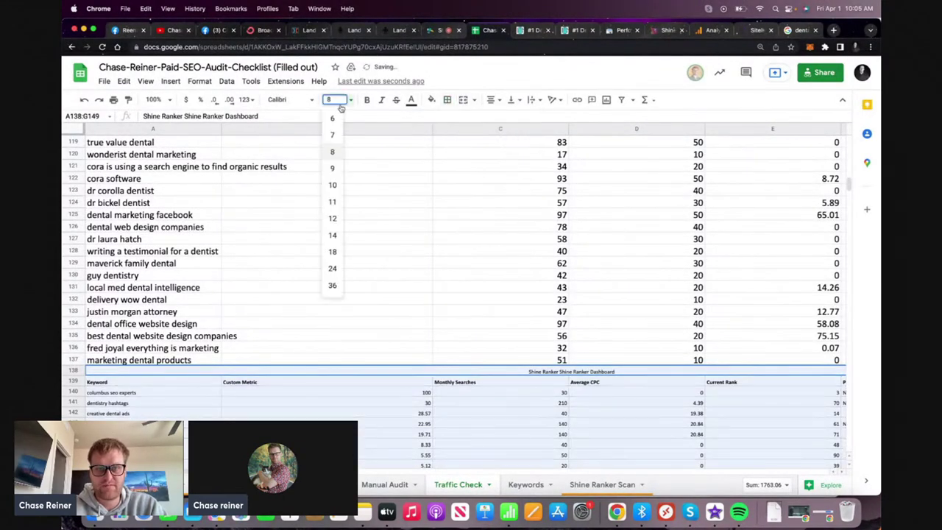
click(333, 235)
Delete the pasted title and header rows 138 and 139
click(71, 383)
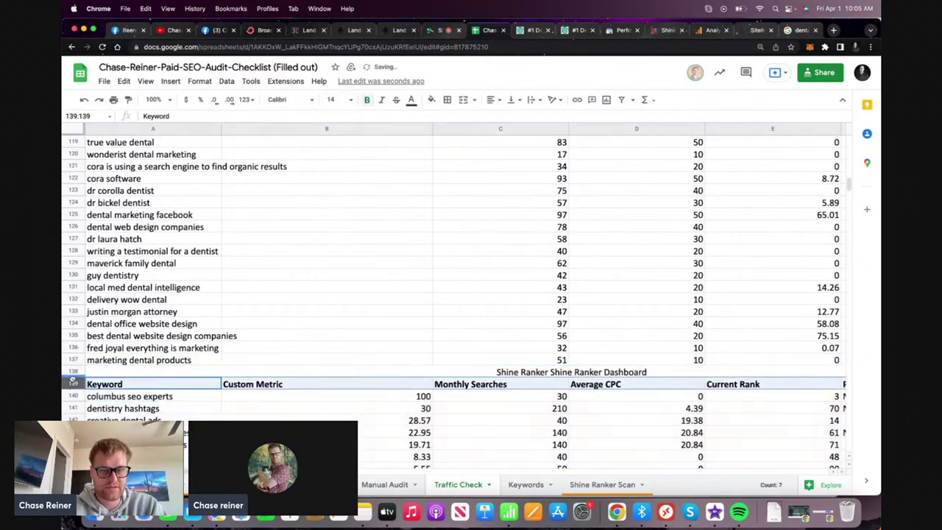
shift+click(73, 371)
right_click(74, 374)
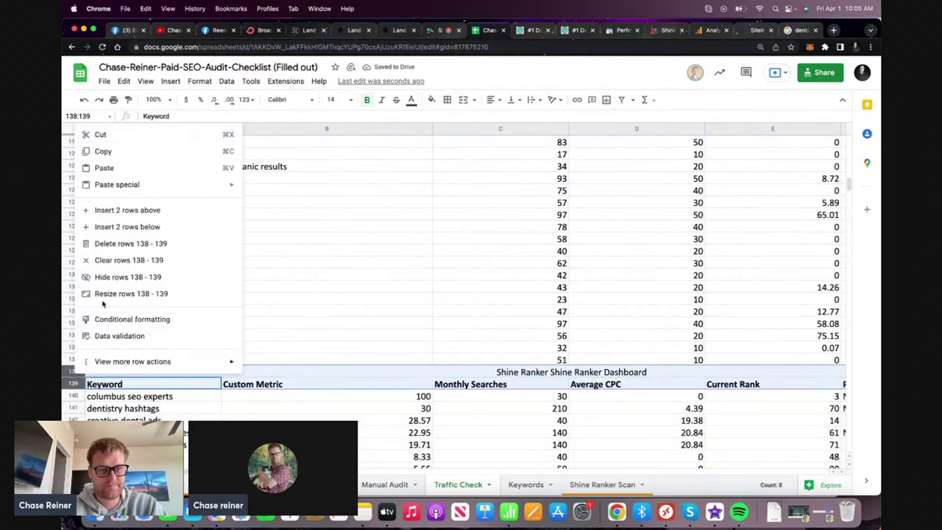
click(133, 244)
click(126, 445)
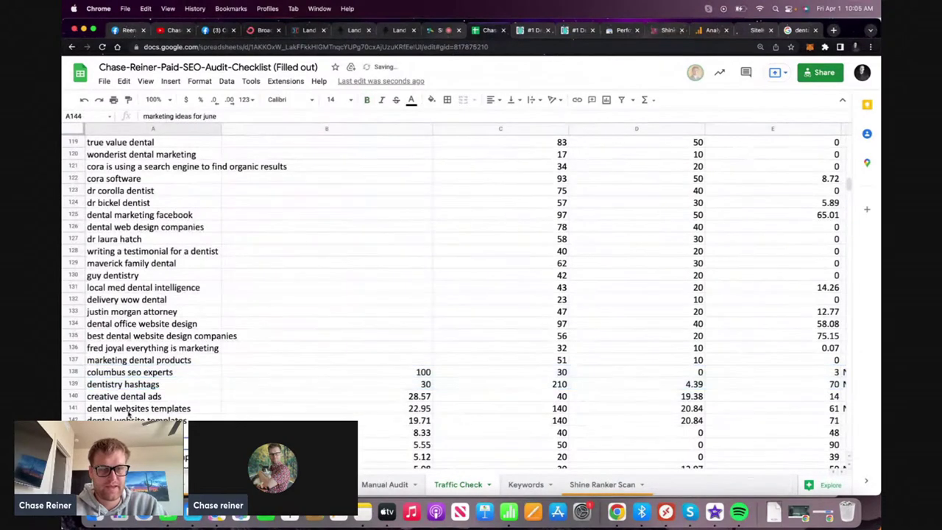
Move the "dentistry hashtags" row up to row 8, directly below "dental marketing blog"
click(73, 384)
scroll(77, 309, up, 20)
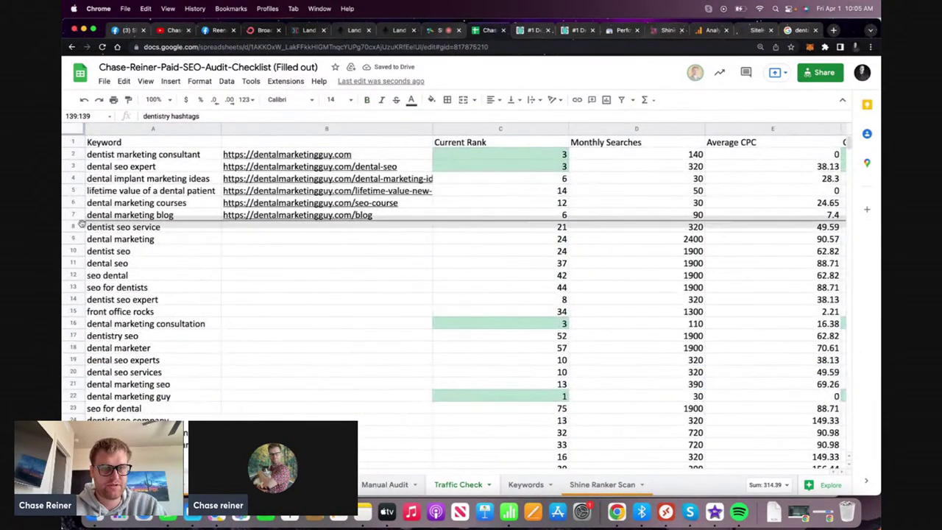
drag(81, 224, 81, 224)
scroll(152, 283, down, 1)
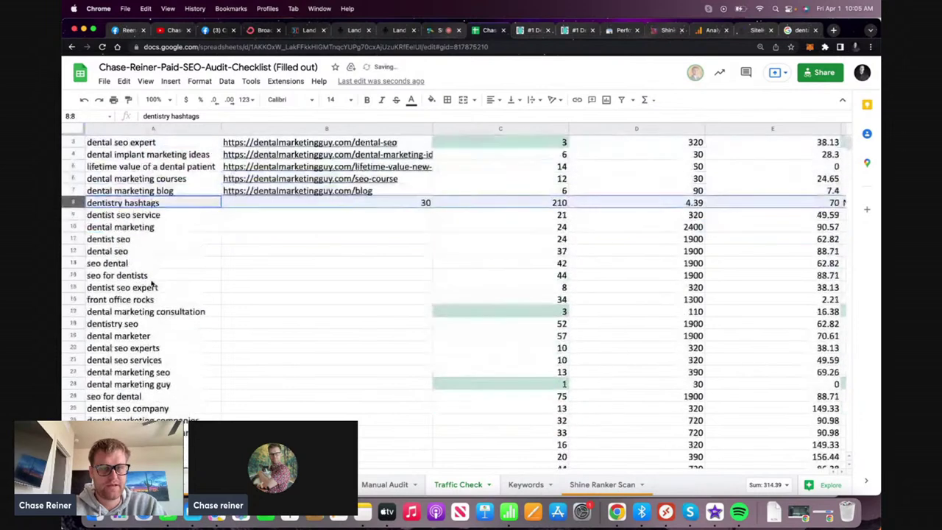
scroll(153, 283, up, 2)
Replace the value in B8 for "dentistry hashtags" with "N/A"
click(361, 226)
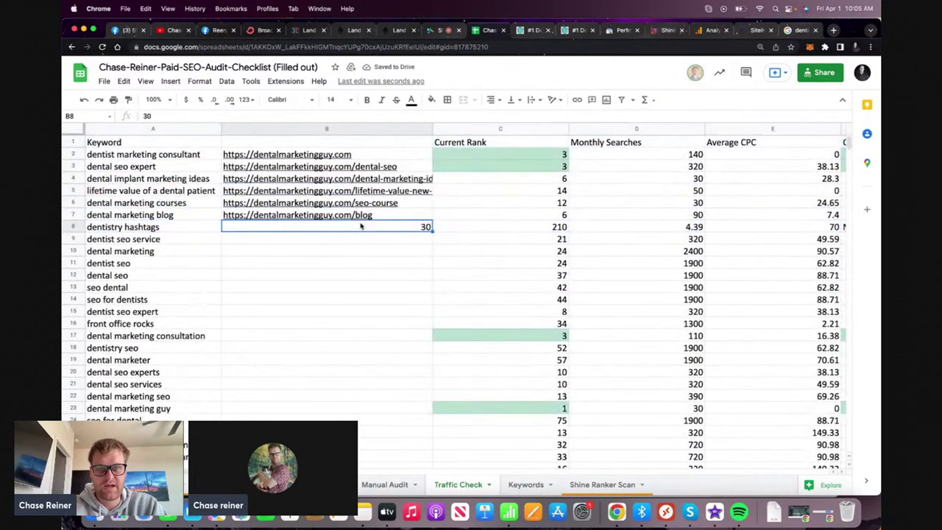
key(Delete)
key(Return)
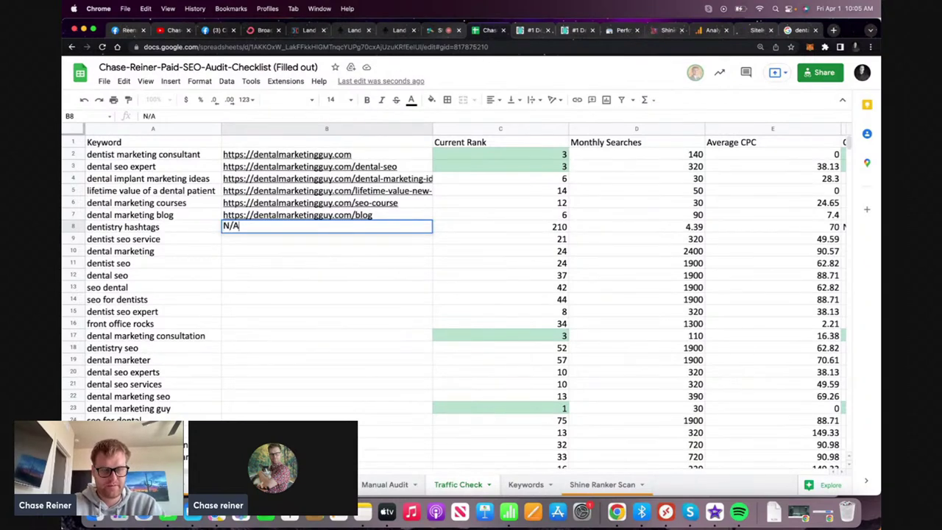
click(354, 254)
Move the "dental facebook ads examples" row up to row 9, directly below "dentistry hashtags"
scroll(230, 274, down, 15)
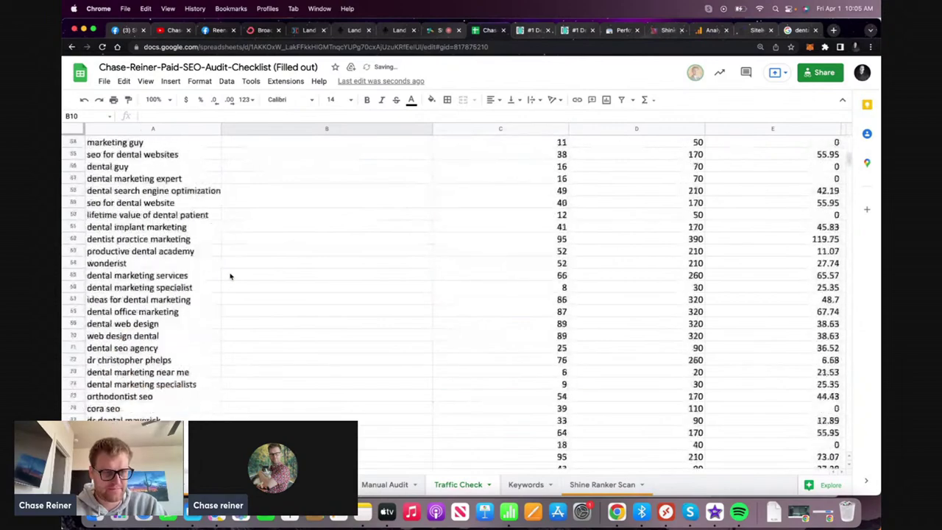
scroll(230, 274, down, 20)
scroll(230, 275, up, 3)
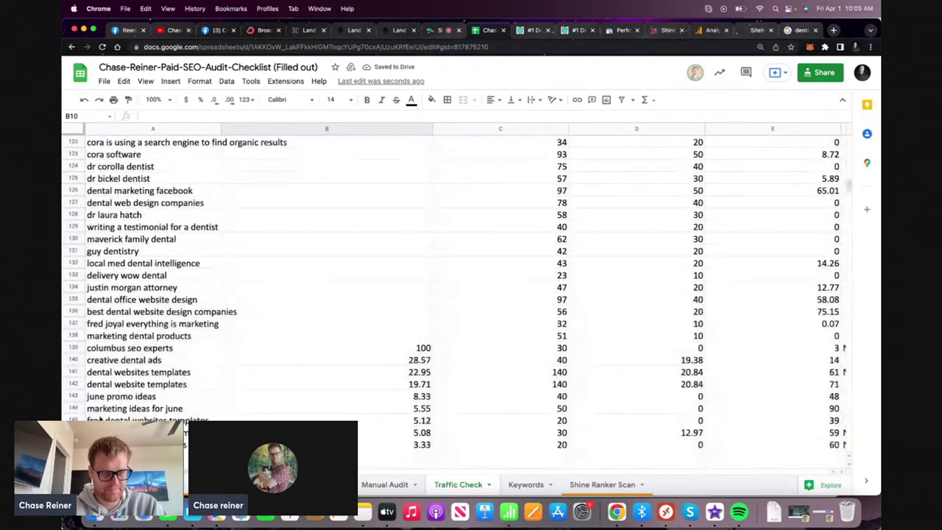
click(73, 433)
drag(73, 433, 222, 239)
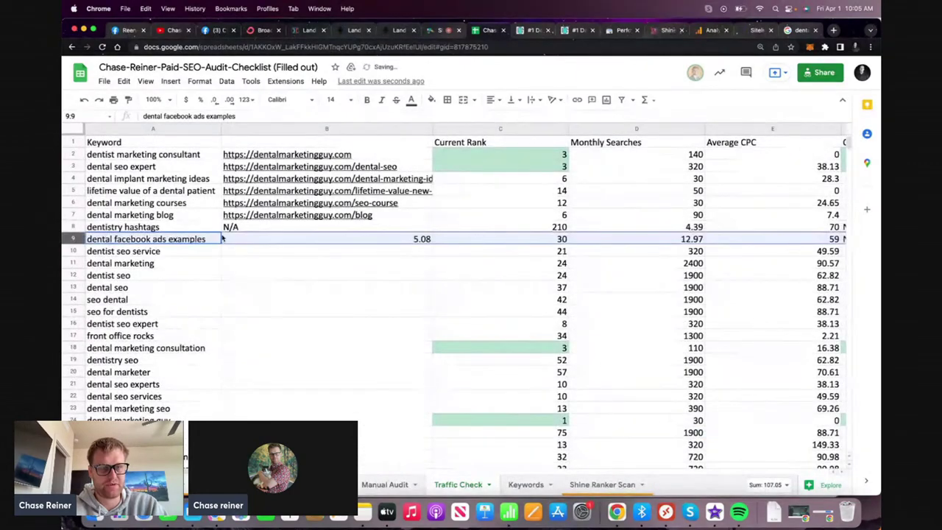
Replace the value in B9 for "dental facebook ads examples" with "N/A"
click(259, 244)
text(N/A)
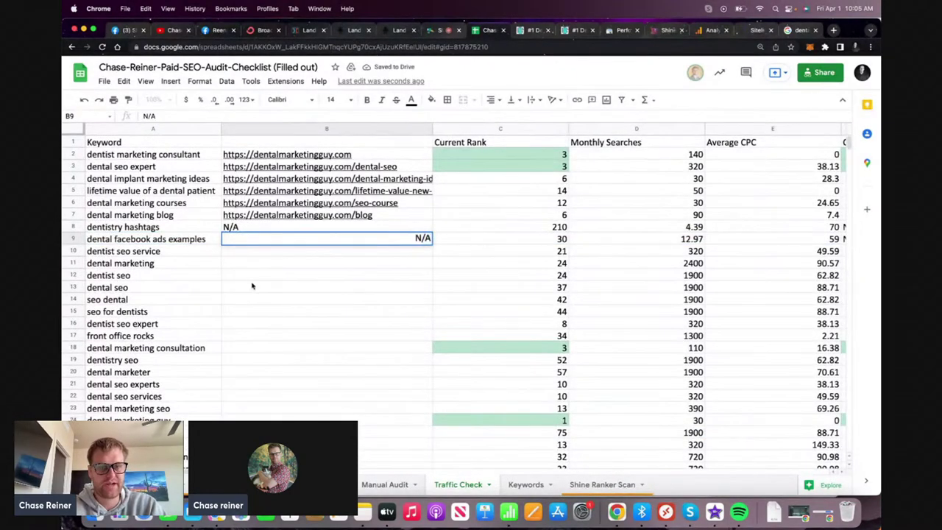
click(251, 286)
Move the "free dental websites templates" row up to row 10 and replace its value in B10 with "N/A"
scroll(225, 307, down, 20)
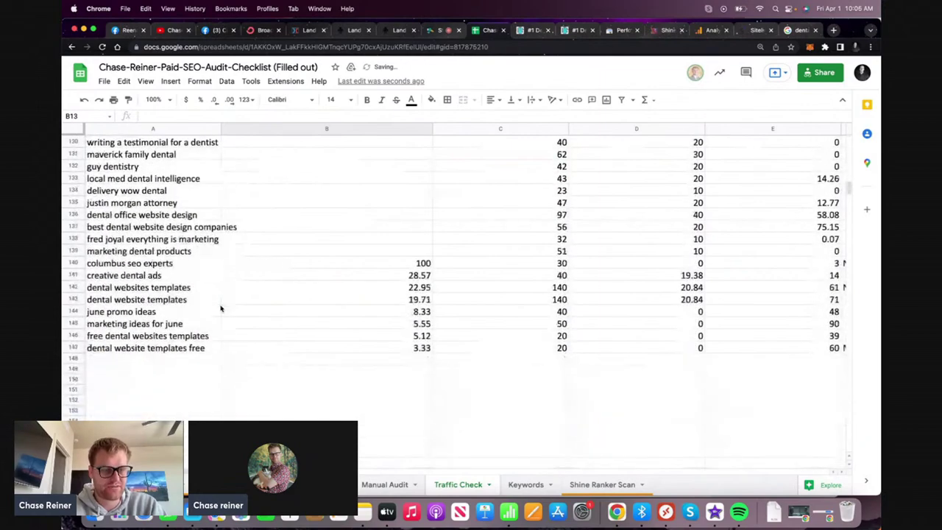
click(74, 335)
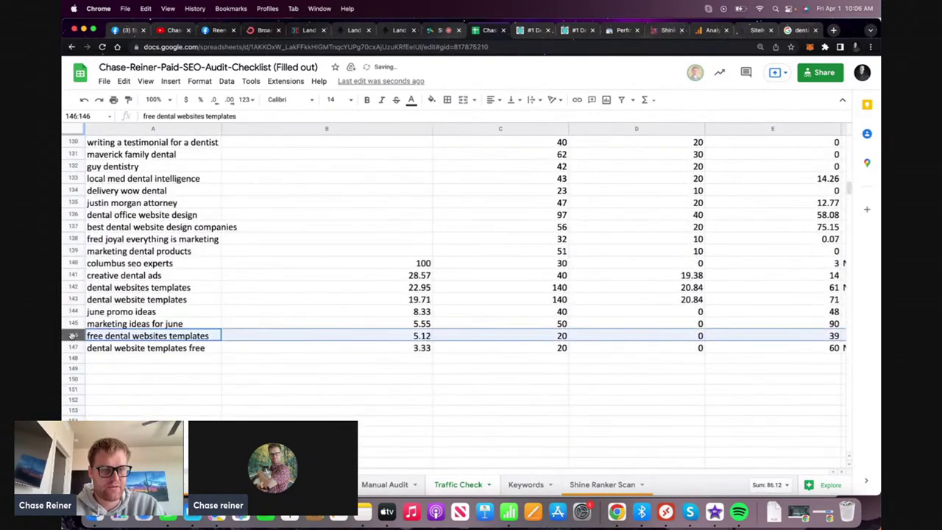
scroll(77, 309, up, 20)
drag(85, 249, 85, 250)
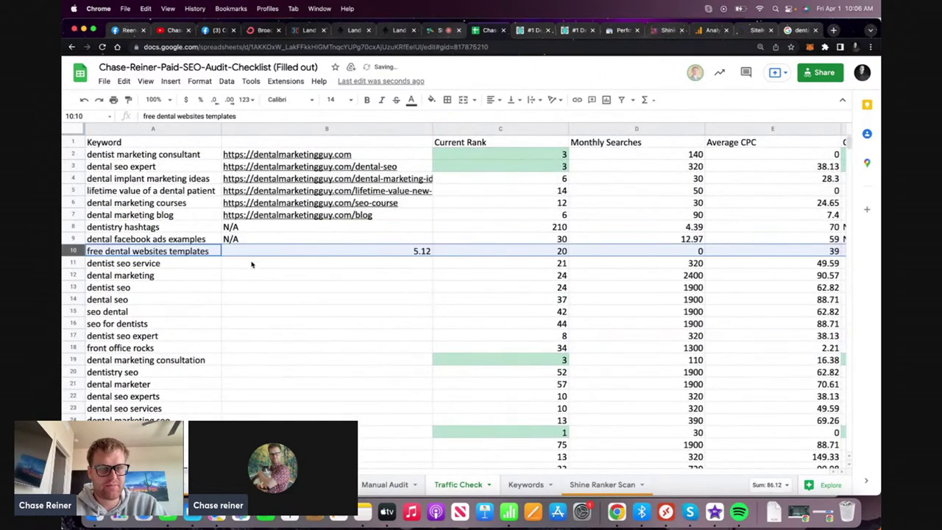
click(265, 250)
text(N/A)
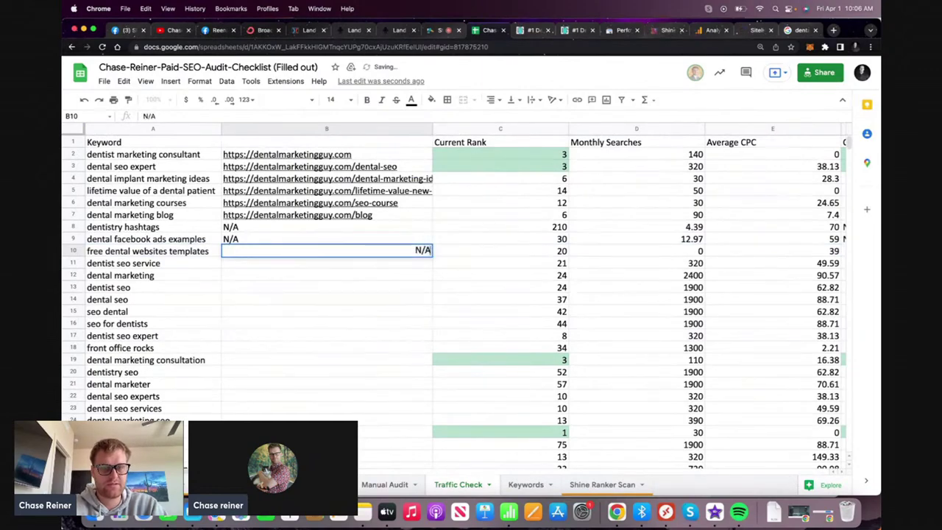
key(Return)
Move the "marketing dental products" row up to row 11, directly below "free dental websites templates"
scroll(456, 305, down, 20)
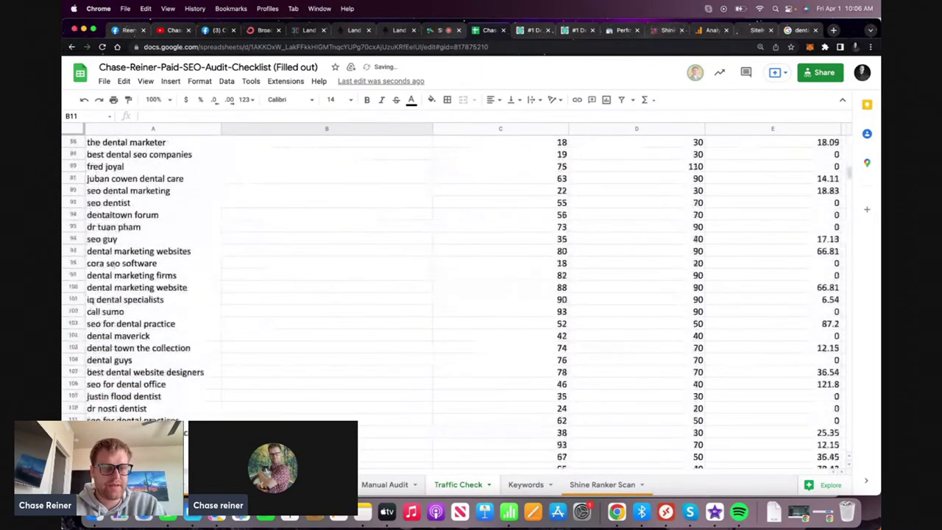
scroll(153, 254, down, 14)
scroll(154, 254, up, 2)
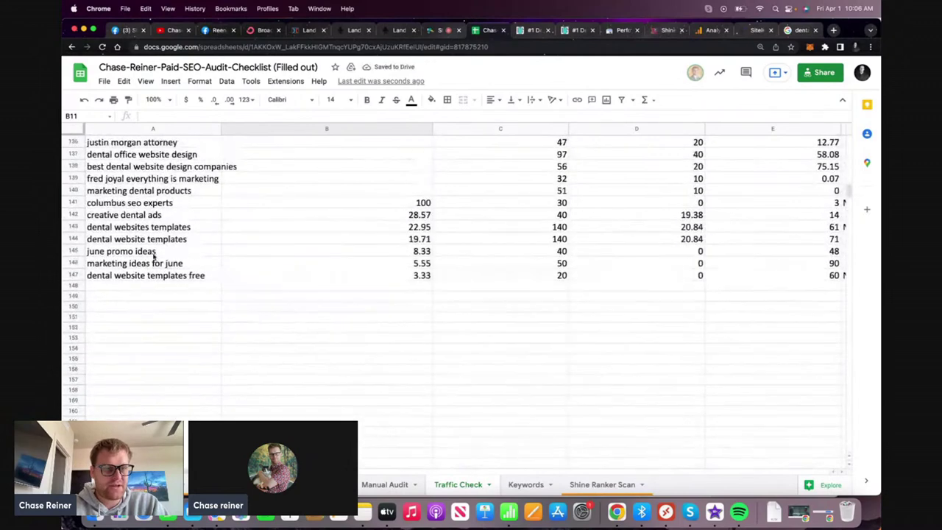
click(74, 263)
click(76, 251)
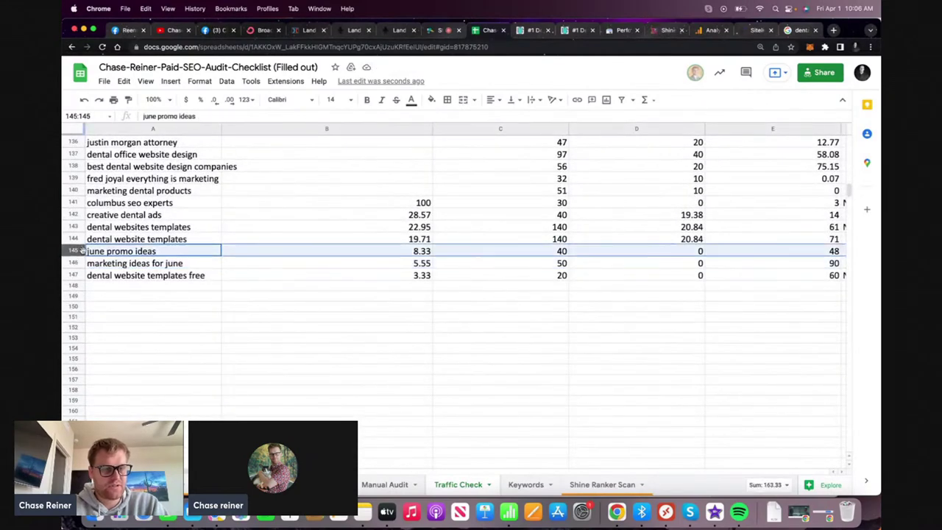
click(76, 240)
scroll(76, 241, up, 1)
scroll(74, 249, up, 2)
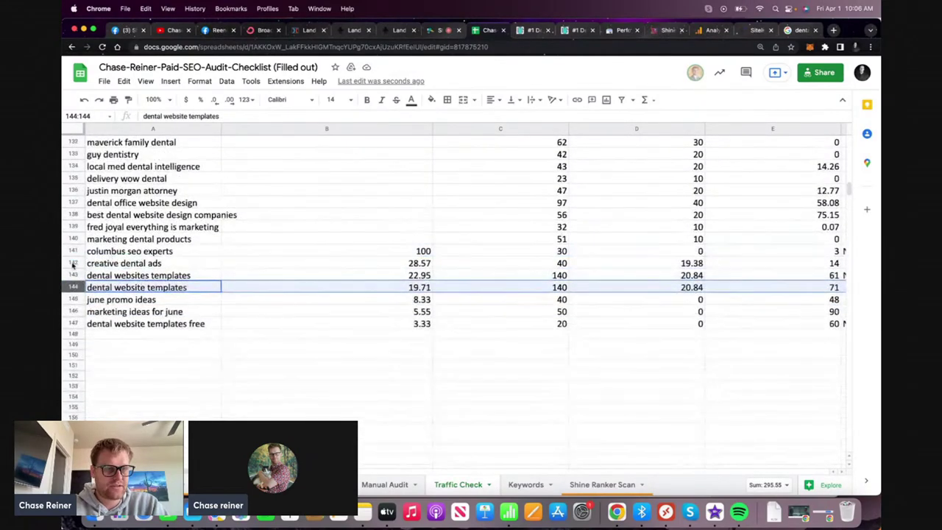
click(73, 263)
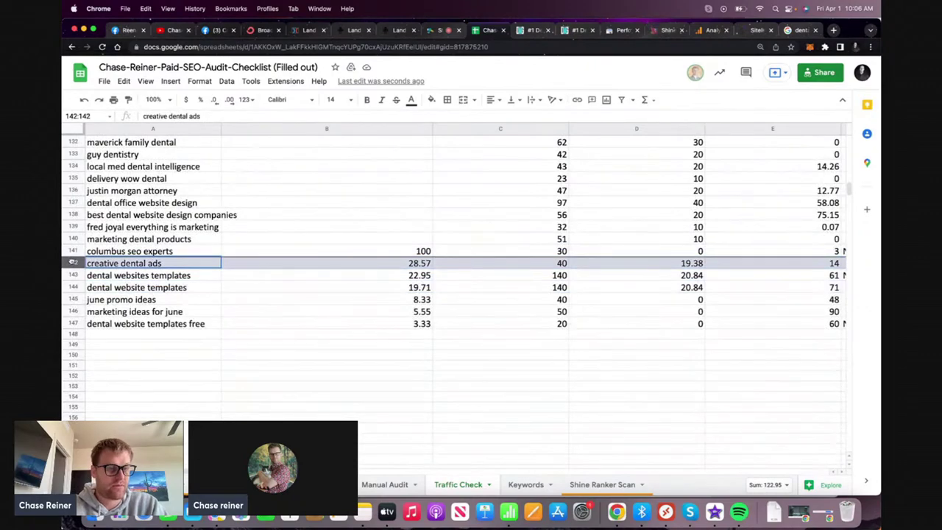
click(73, 238)
scroll(77, 221, up, 15)
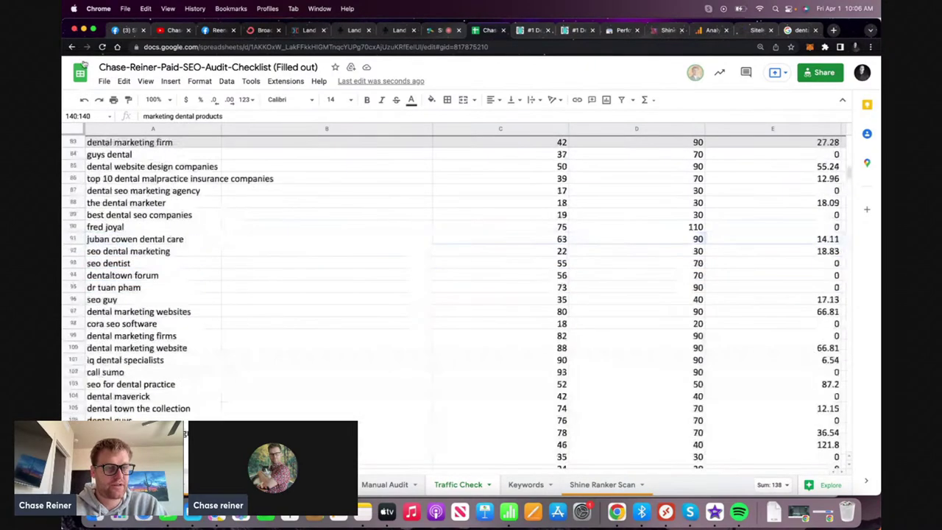
drag(94, 76, 81, 263)
Enter "N/A" in B11 for "marketing dental products"
click(243, 263)
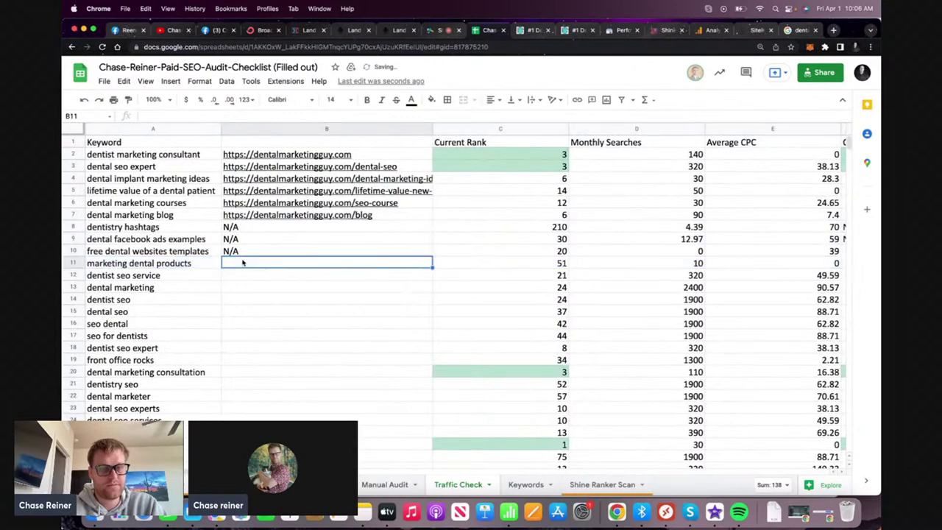
text(N/A)
key(Return)
Review the mapped entries in column B and the remaining keywords near the end of the Traffic Check list for further relevant ones
drag(243, 263, 242, 143)
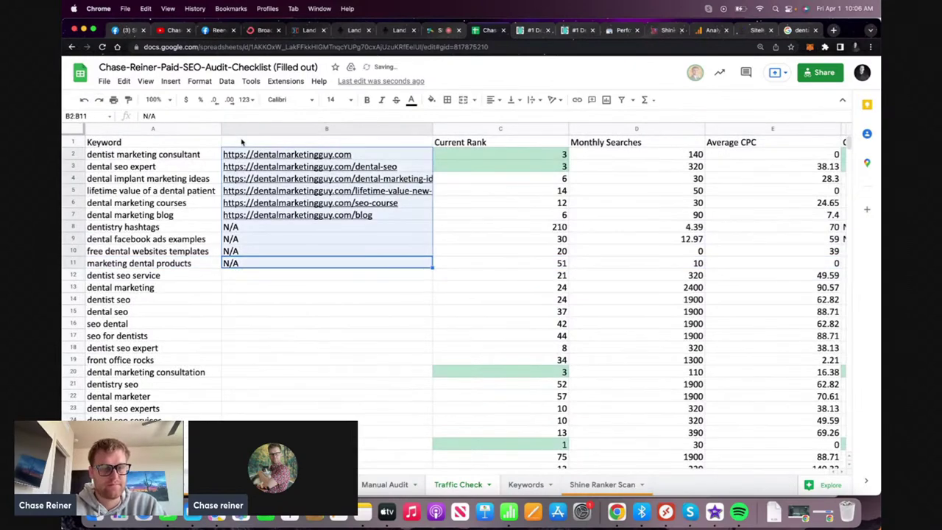
scroll(242, 142, down, 20)
scroll(219, 294, down, 20)
scroll(219, 294, up, 10)
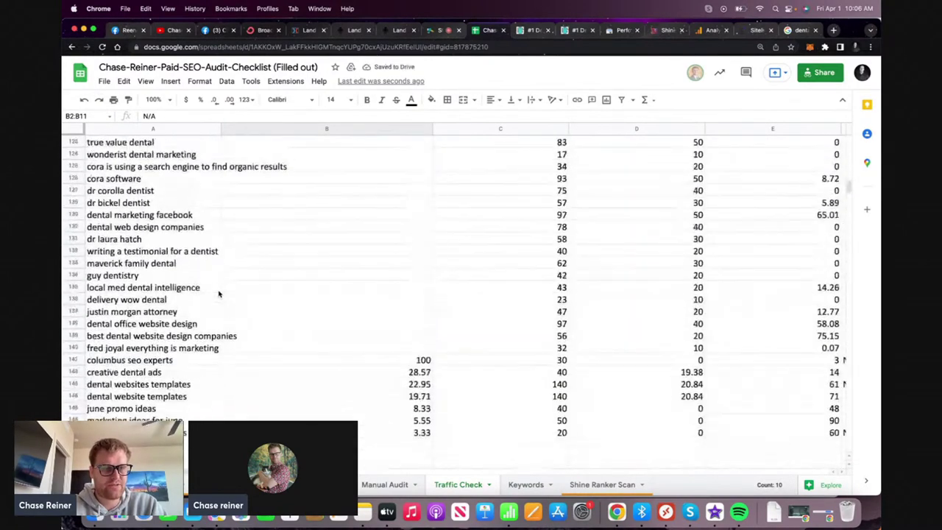
click(174, 337)
click(150, 359)
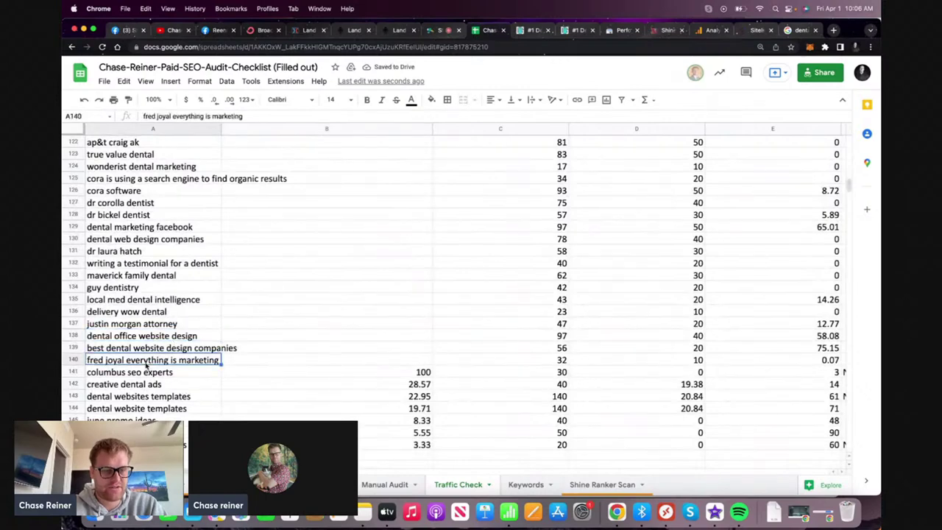
click(141, 375)
click(137, 383)
click(133, 397)
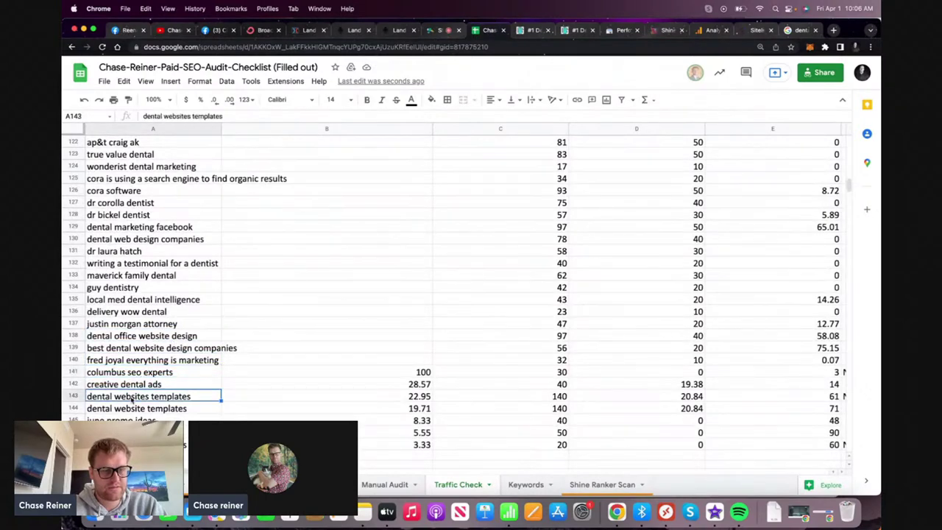
scroll(133, 397, up, 20)
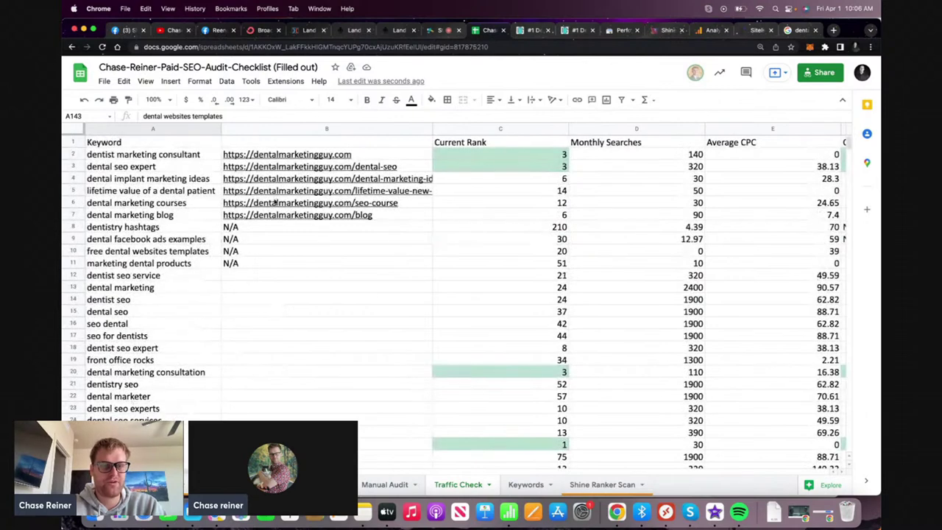
Copy the five keywords marked "no" on the Keywords sheet, from "dental marketing ideas for june" to "orthodontist seo experts"
click(525, 484)
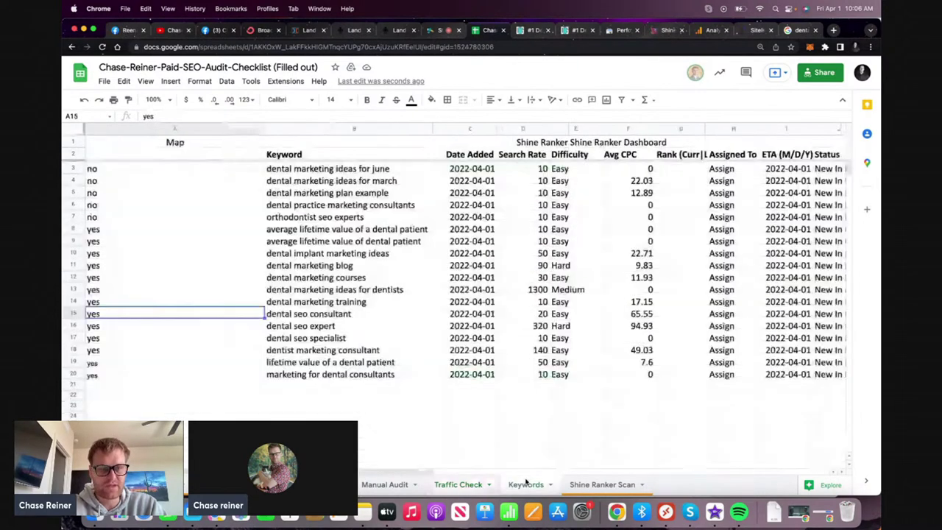
drag(312, 168, 331, 217)
key(super+c)
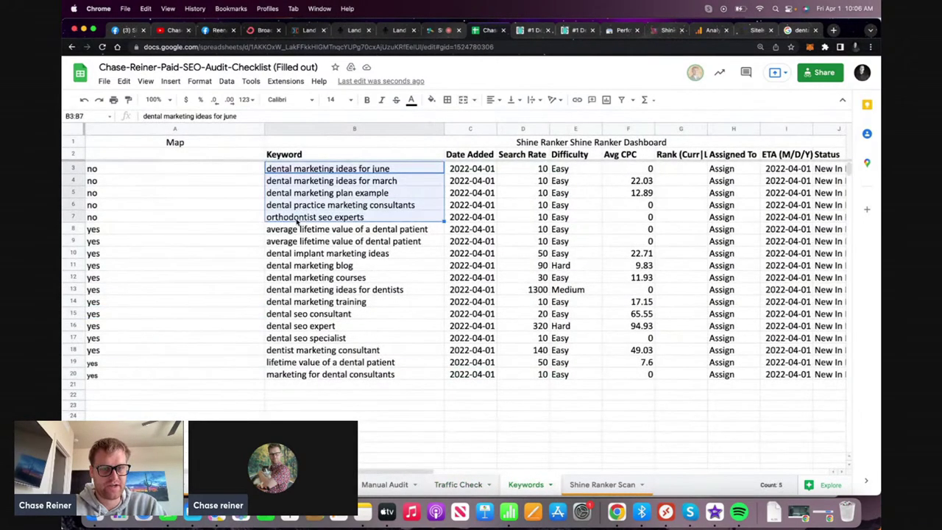
Insert six blank rows below "marketing dental products" on the Traffic Check sheet
click(458, 484)
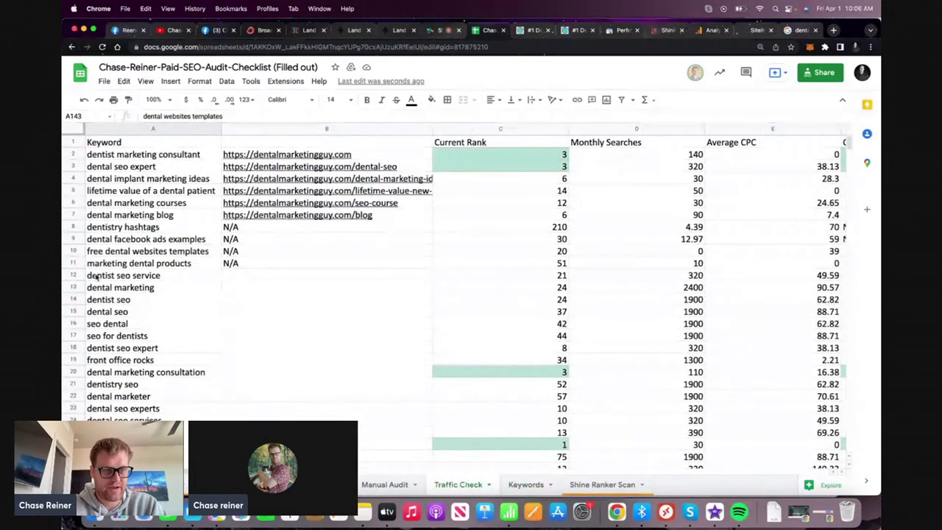
click(73, 263)
right_click(77, 263)
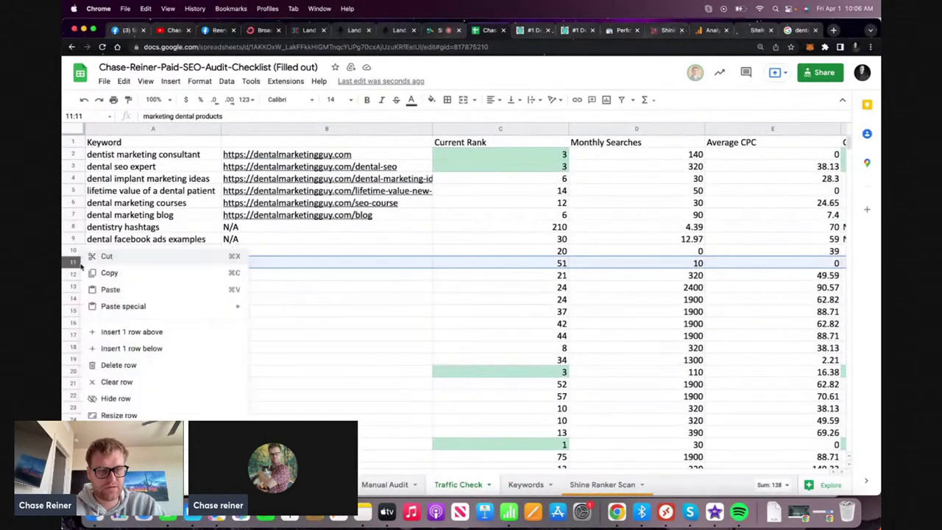
click(163, 351)
right_click(73, 275)
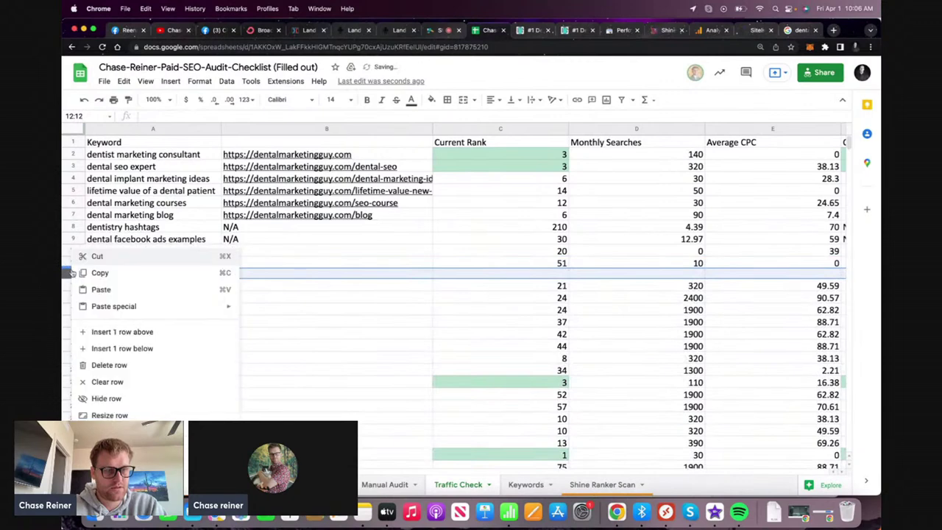
click(139, 348)
click(73, 273)
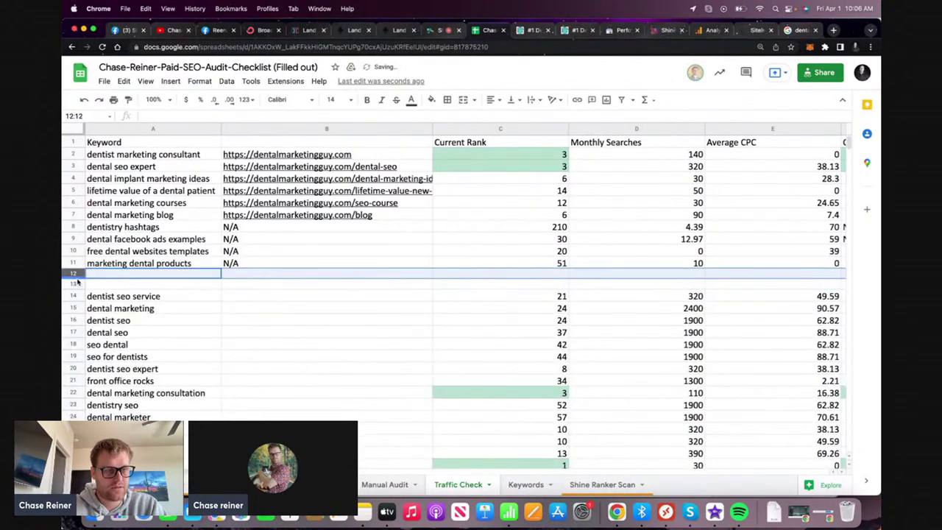
right_click(74, 273)
click(145, 350)
right_click(71, 285)
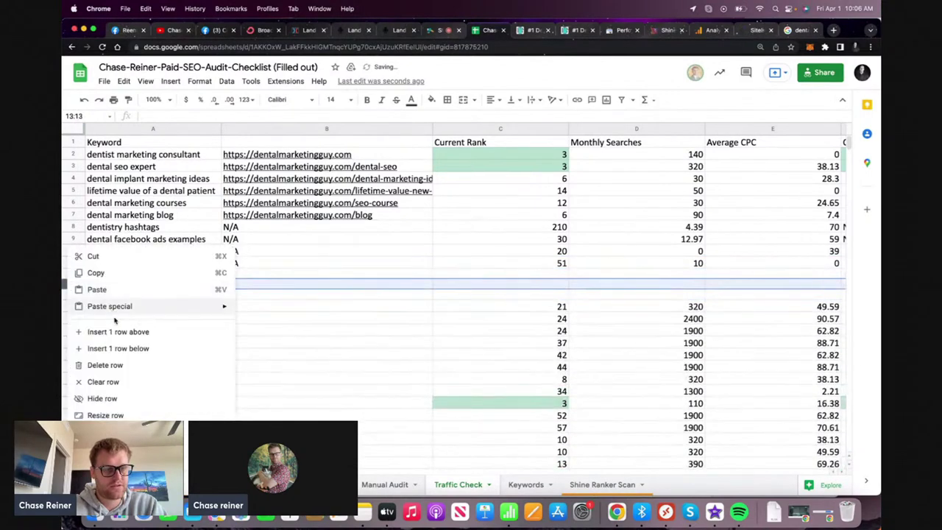
click(121, 348)
right_click(68, 295)
click(120, 348)
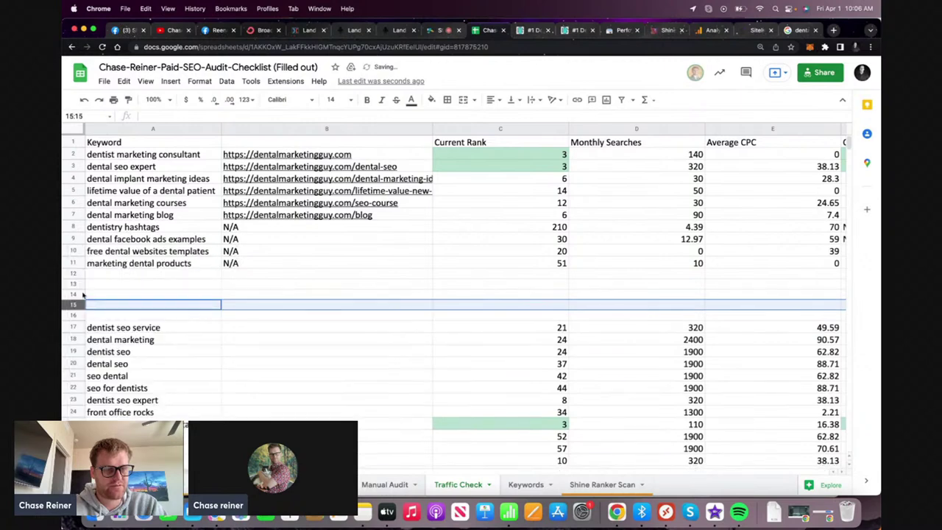
right_click(68, 302)
click(119, 348)
Paste the five copied keywords into the blank rows starting at A12 and delete the leftover blank row 17
click(134, 275)
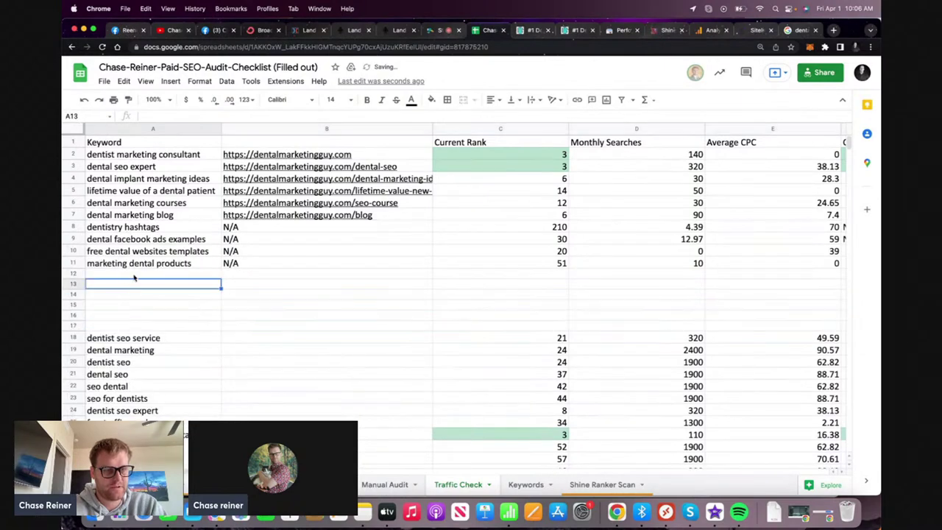
key(super+v)
click(74, 333)
right_click(74, 333)
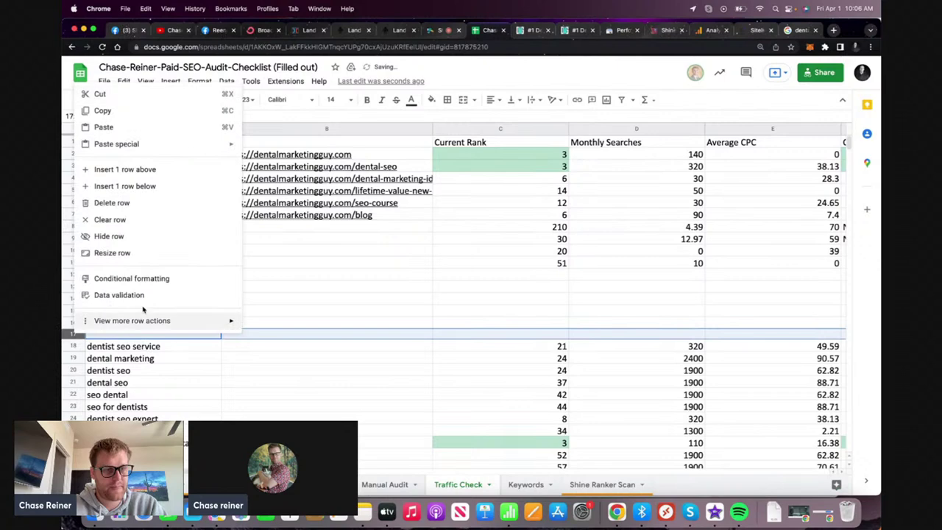
click(179, 204)
Fill the "N/A" from B11 down through B16 for the five pasted keywords
click(290, 240)
click(293, 252)
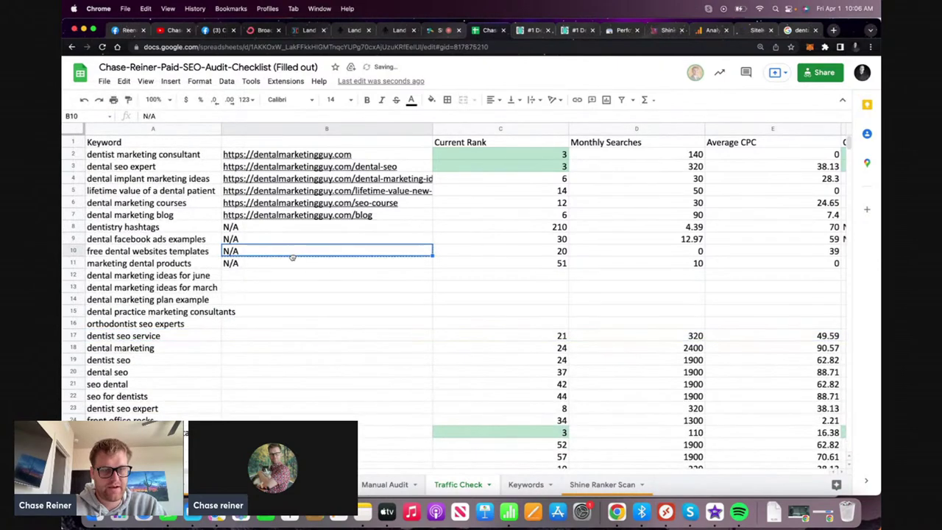
click(297, 264)
drag(432, 266, 421, 324)
click(384, 371)
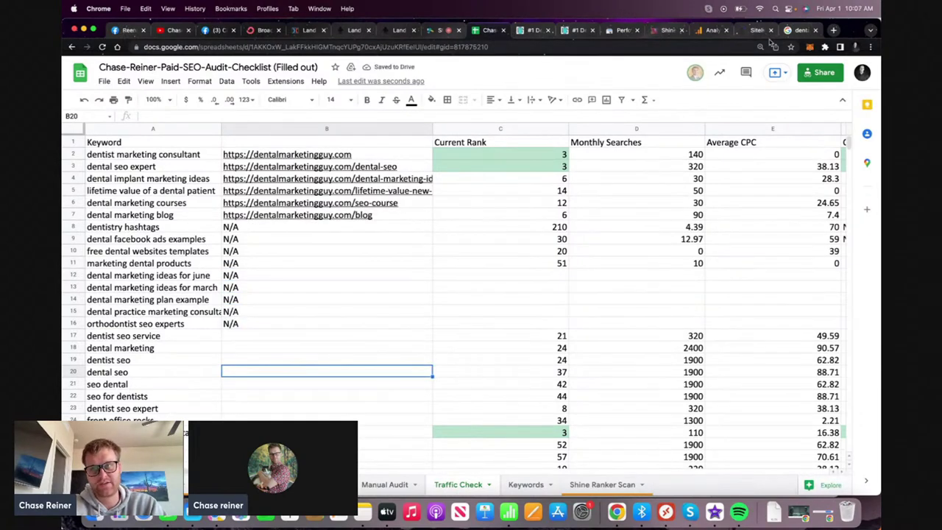
Open the ddsrank.com SEO for dentists result from the Google search for "dental seo expert"
click(796, 30)
scroll(321, 258, down, 5)
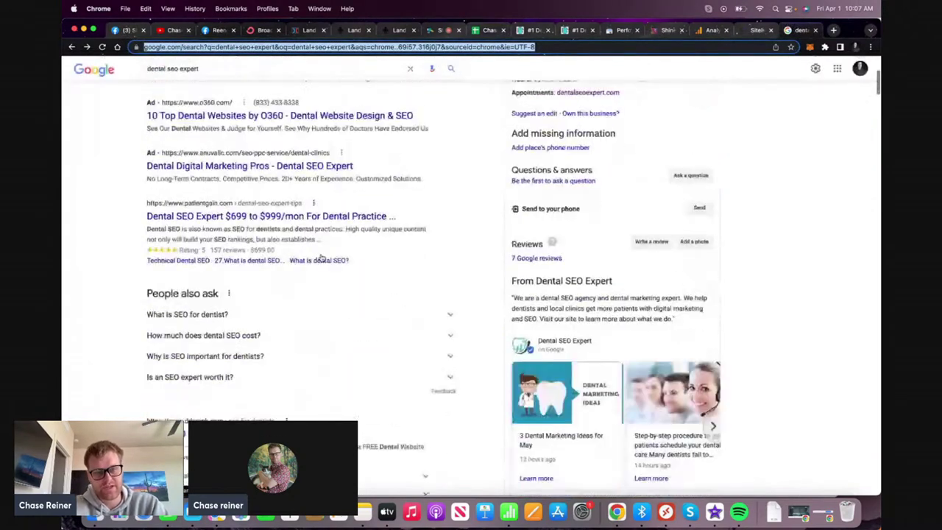
scroll(322, 258, down, 3)
click(252, 305)
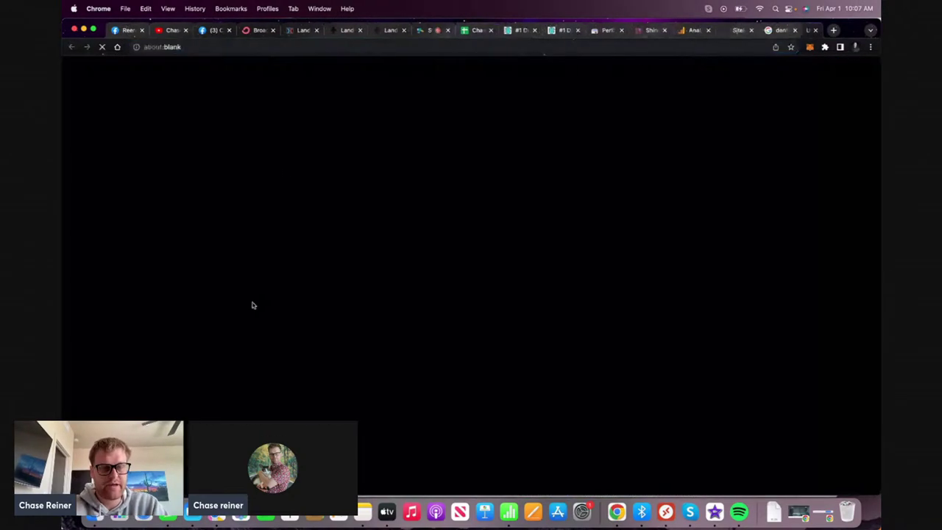
Go to the DDSRank home page and copy its URL
click(336, 45)
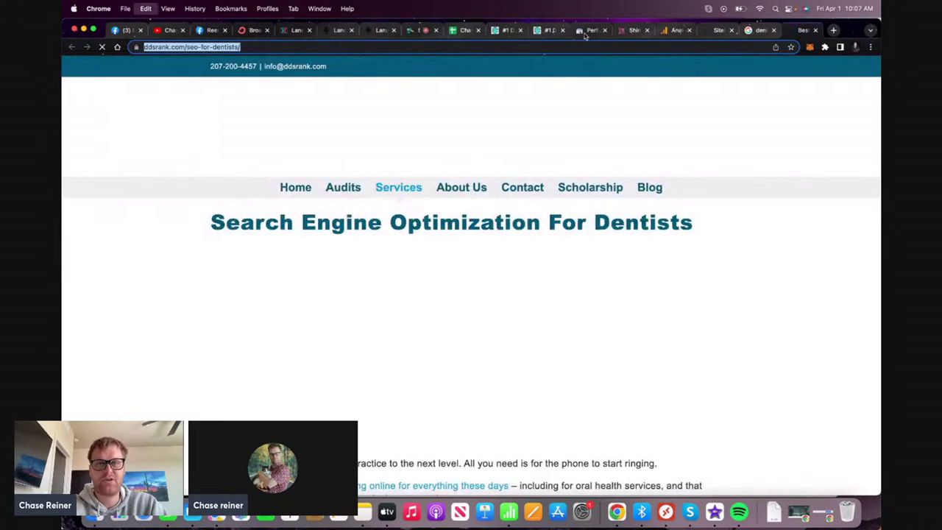
click(294, 152)
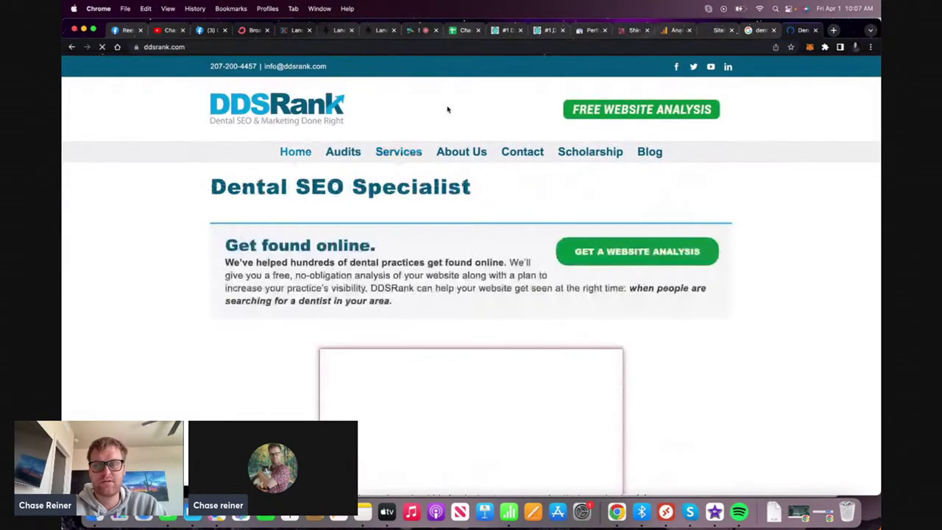
click(482, 48)
key(super+c)
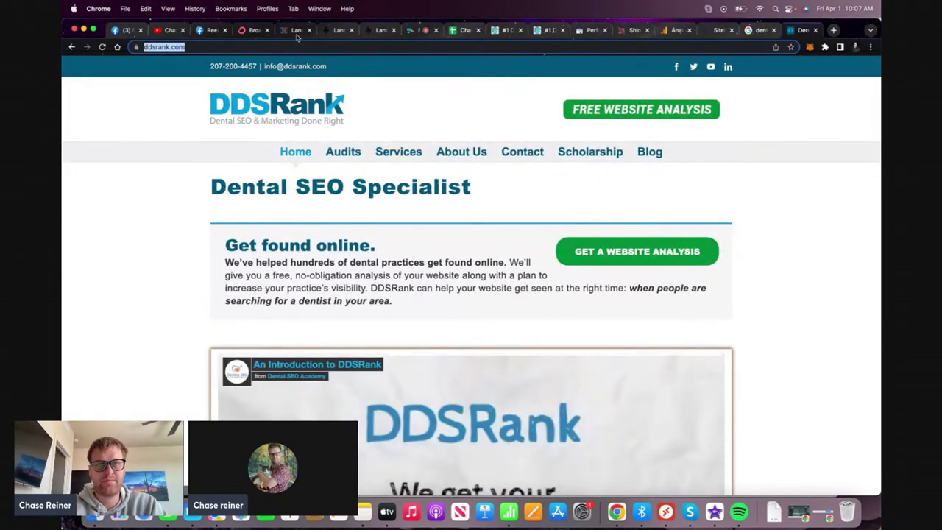
click(639, 31)
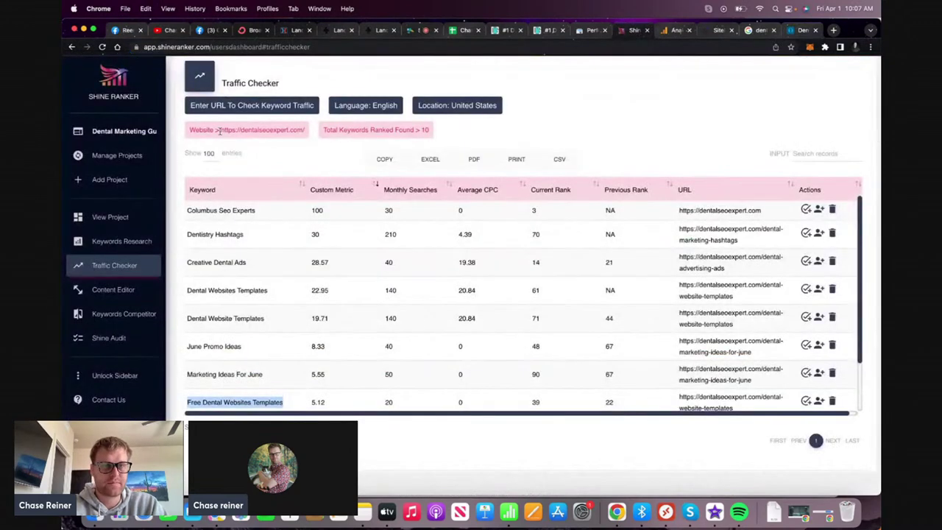
click(233, 111)
key(super+v)
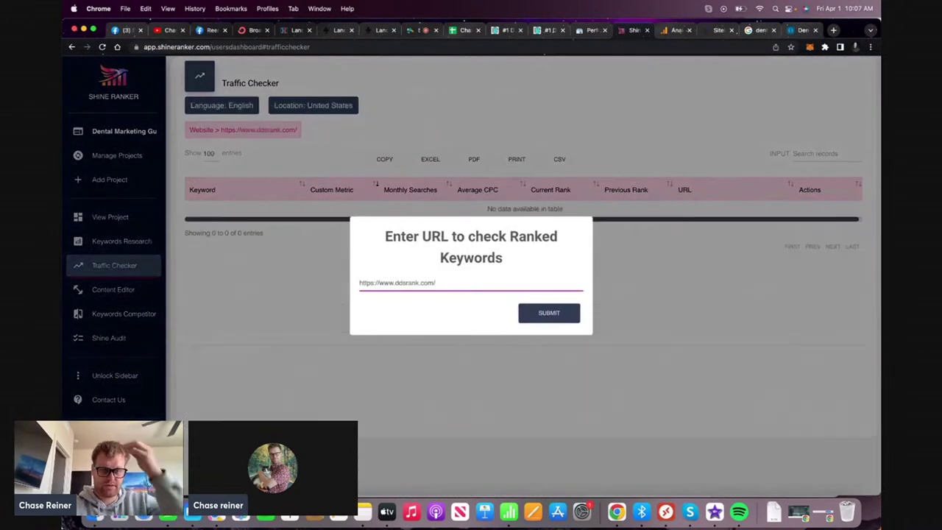
key(Return)
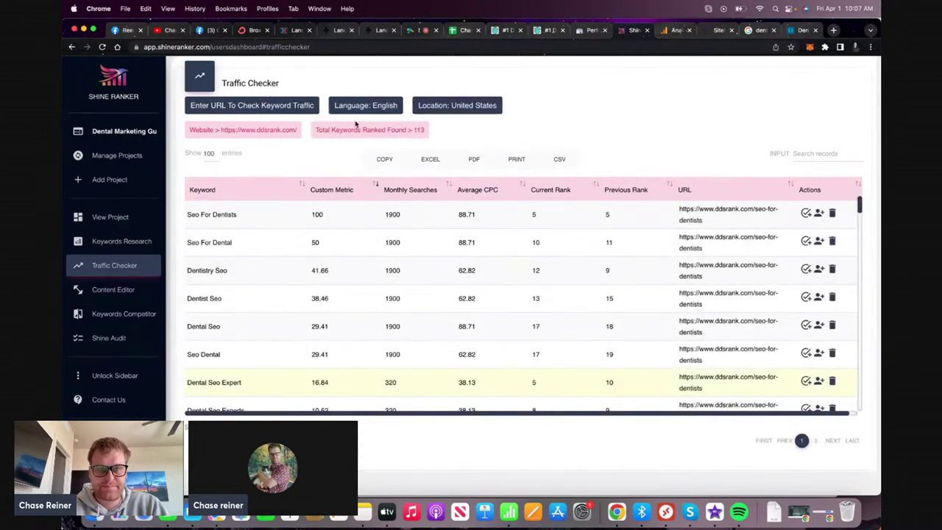
Review the ddsrank.com ranked keywords and export the results to Excel
scroll(346, 213, down, 5)
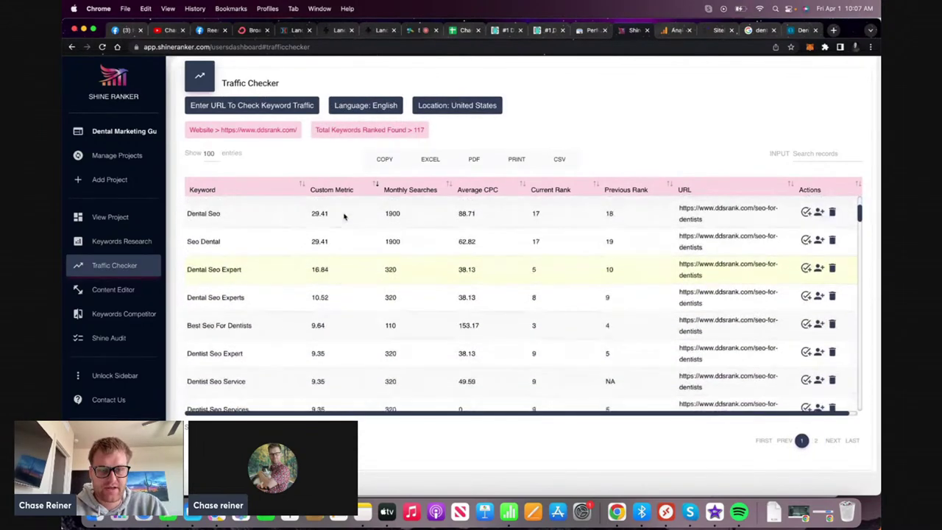
scroll(344, 217, up, 5)
scroll(344, 216, up, 1)
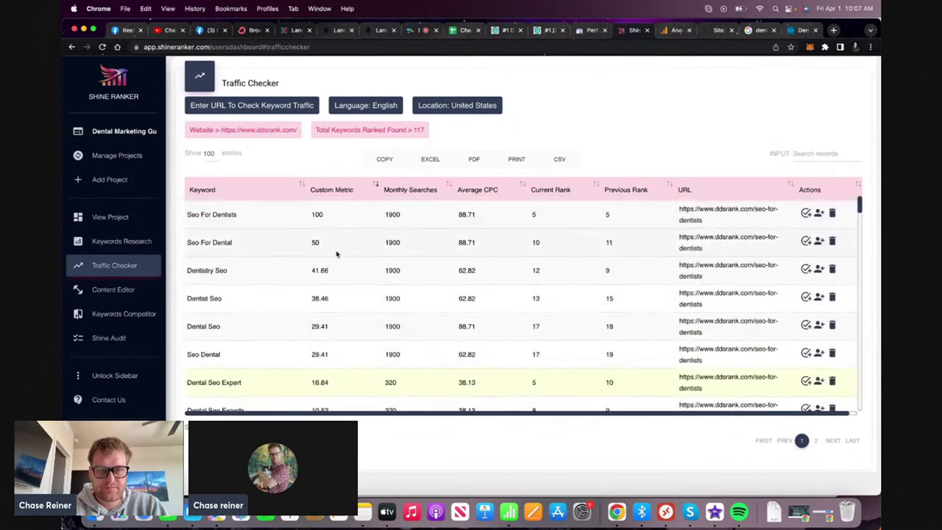
scroll(342, 259, down, 8)
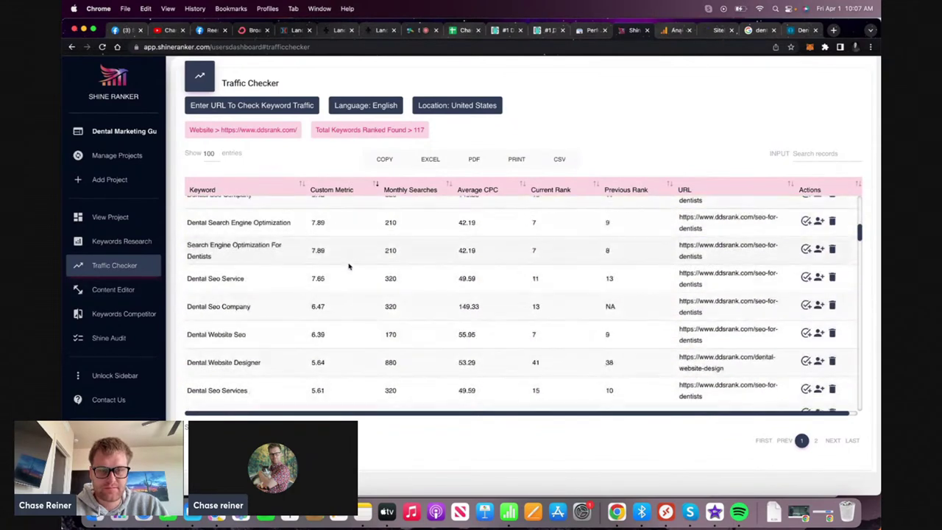
triple_click(255, 361)
scroll(324, 320, up, 8)
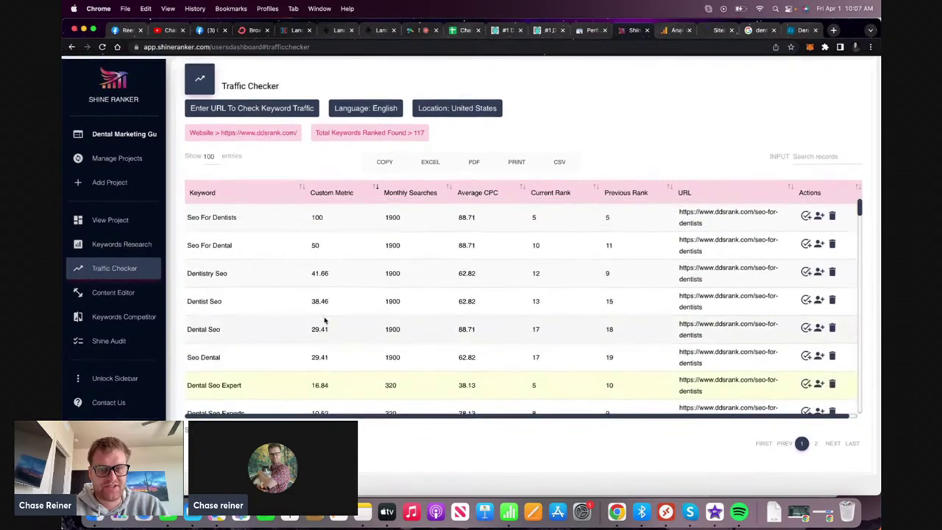
click(430, 159)
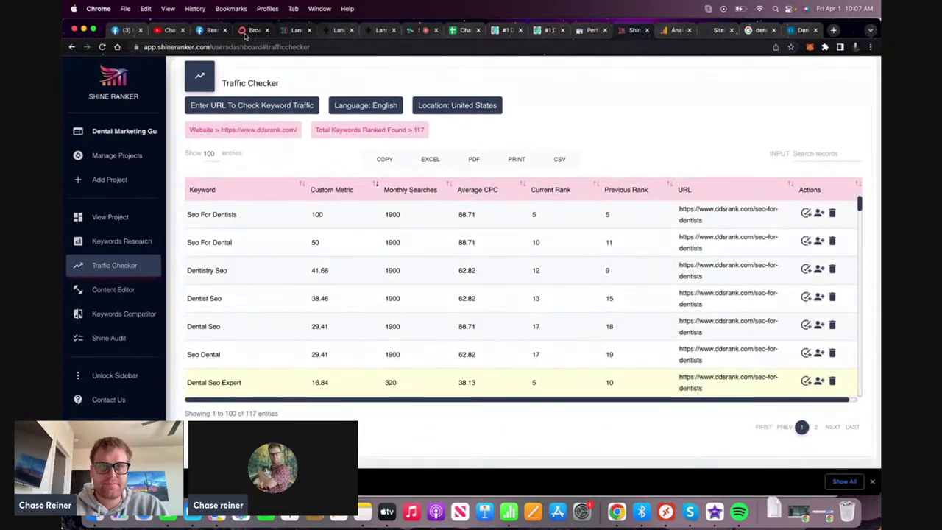
Copy the exported ddsrank.com table in Numbers and return to the end of the Traffic Check keyword list
click(464, 32)
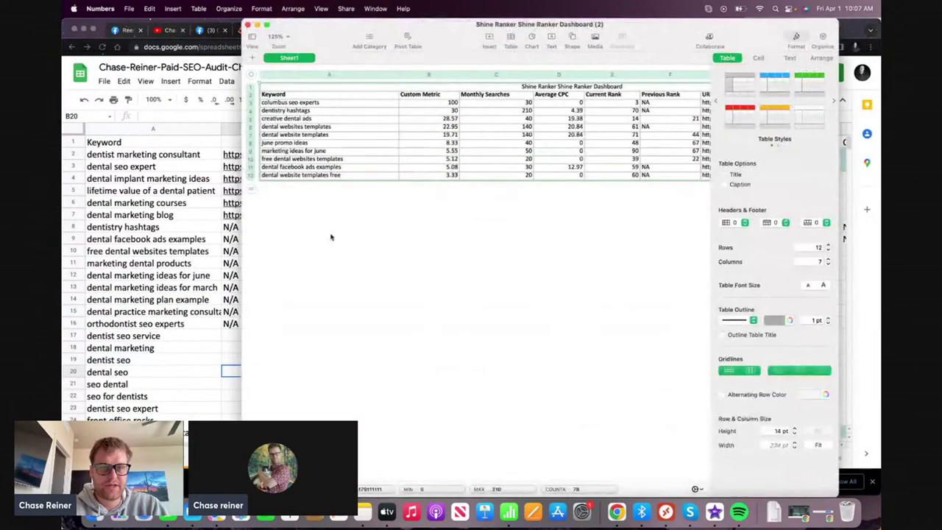
click(166, 282)
scroll(167, 282, down, 8)
scroll(166, 283, down, 20)
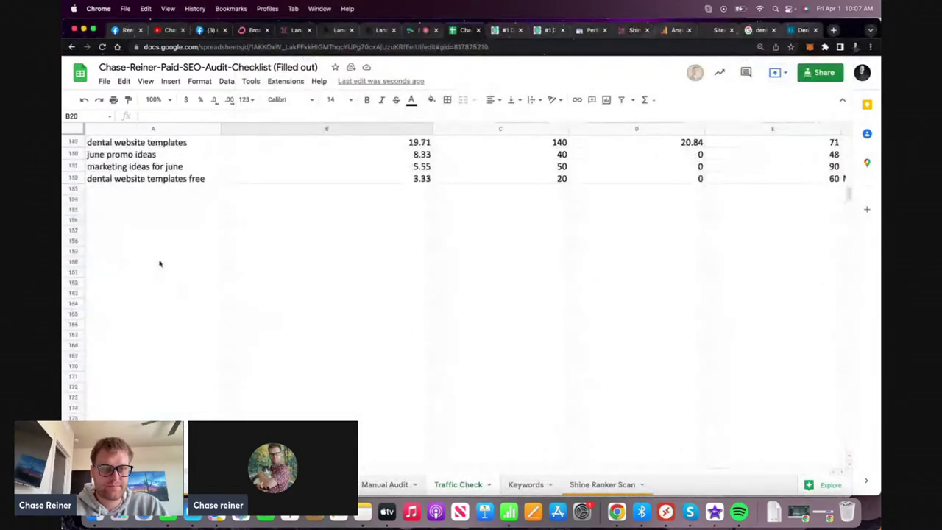
click(148, 199)
click(157, 183)
key(super+v)
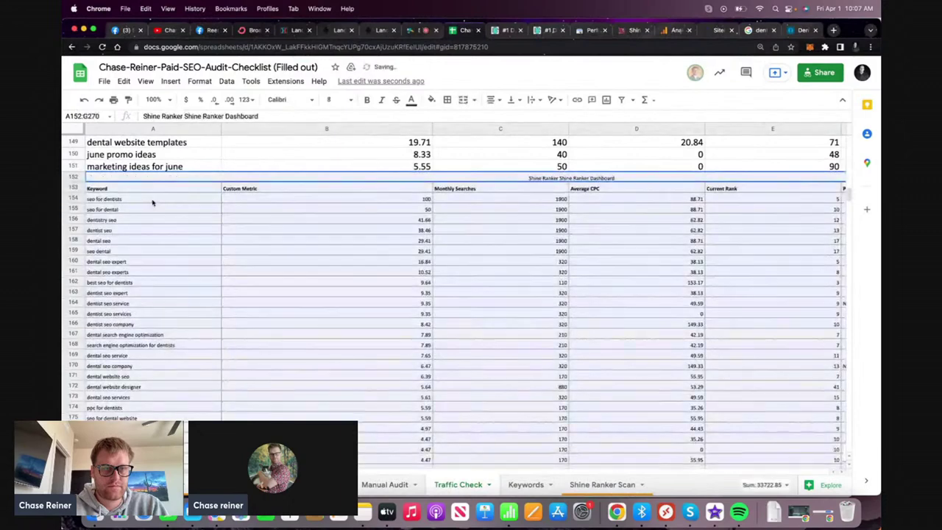
click(147, 212)
key(super+z)
Paste the exported ddsrank.com keywords at A153 and delete the title and header rows 153 - 154
click(146, 193)
key(super+v)
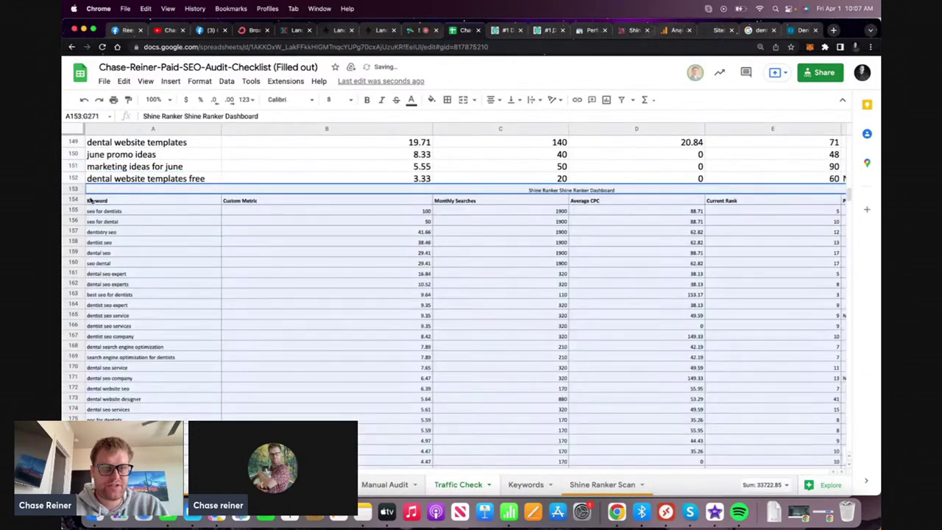
drag(73, 189, 76, 196)
right_click(77, 195)
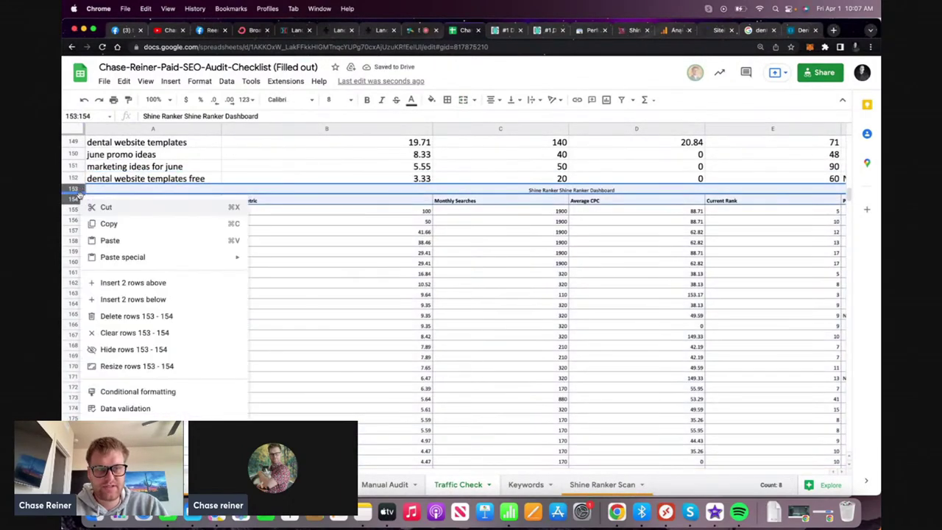
click(132, 314)
Clear all borders from the Traffic Check data and set its font size to 12
click(203, 231)
key(super+a)
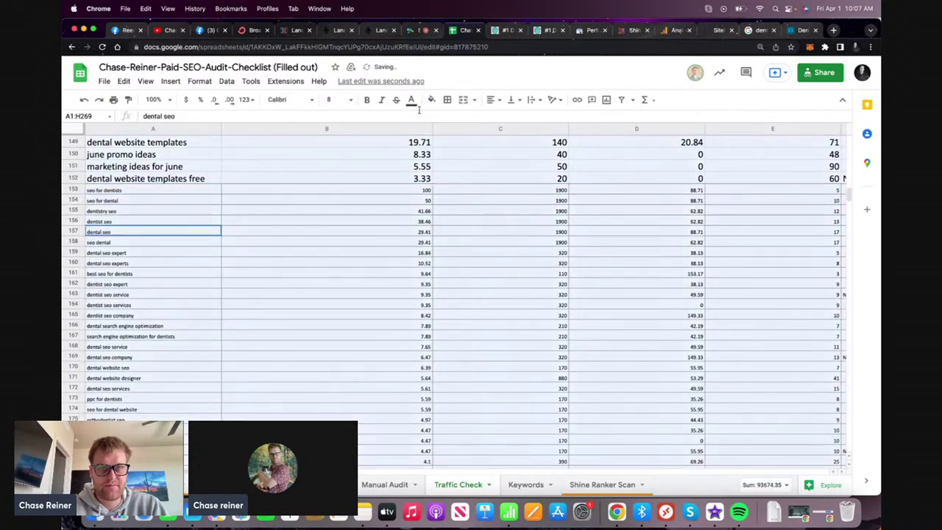
click(447, 100)
click(508, 136)
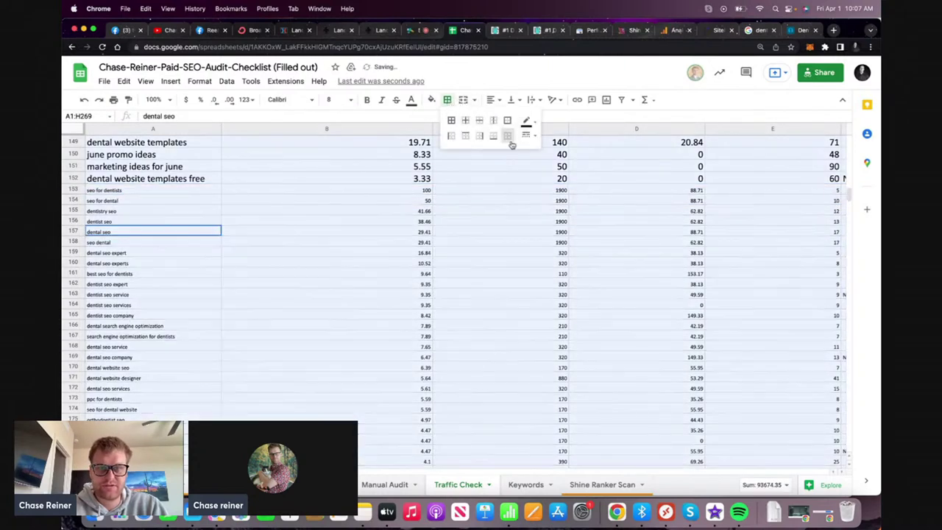
click(345, 99)
click(330, 218)
click(250, 213)
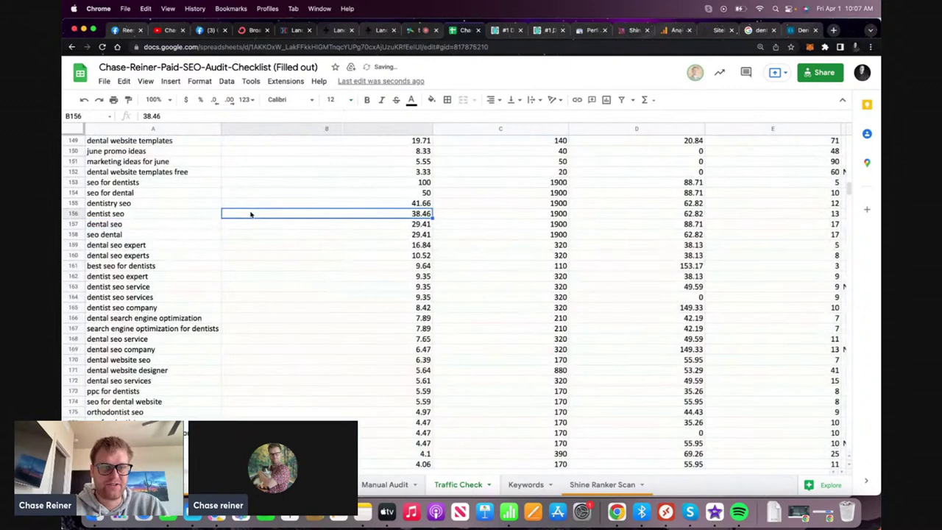
Move the "ppc for dentist" row up to row 17, directly below "orthodontist seo experts"
scroll(163, 252, up, 1)
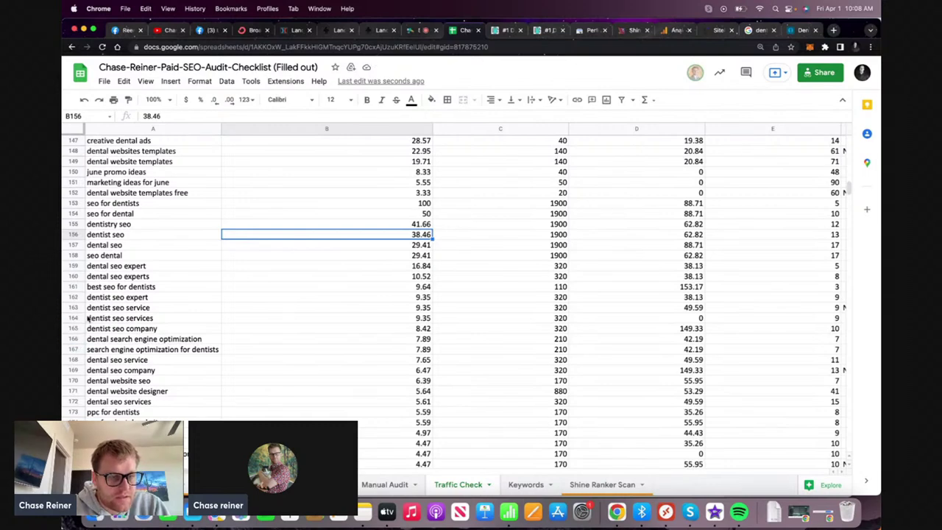
scroll(90, 302, up, 1)
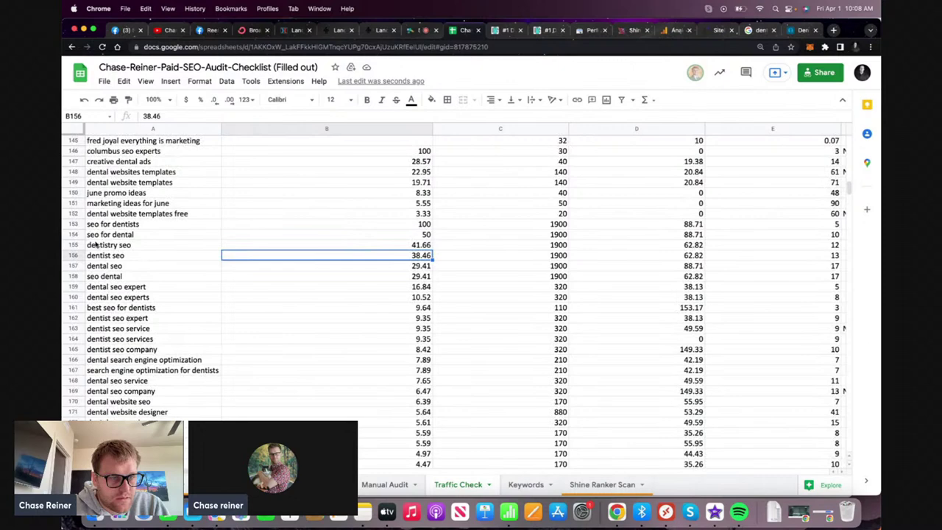
scroll(84, 244, up, 1)
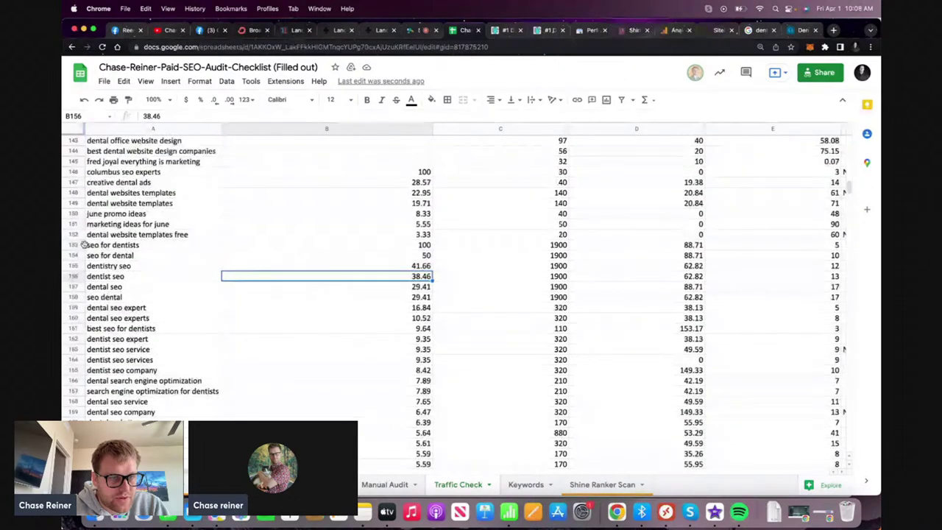
scroll(84, 244, down, 1)
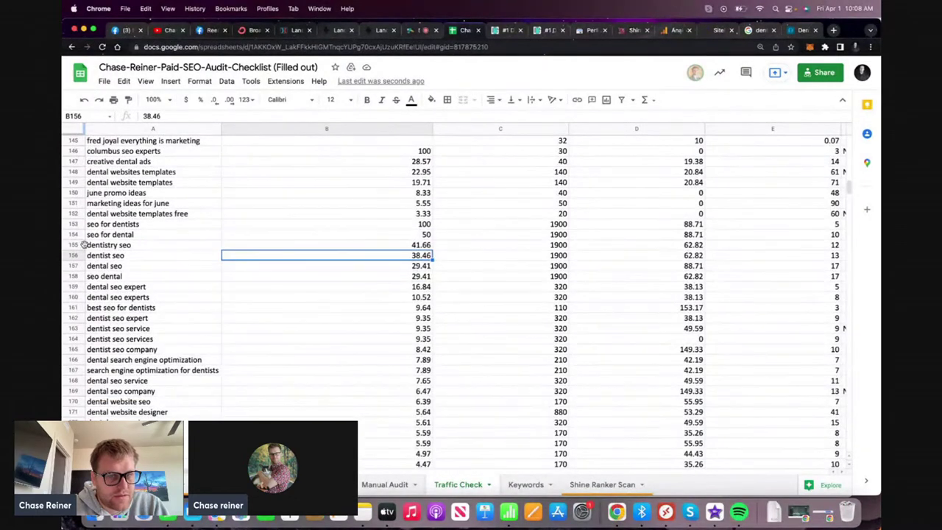
scroll(81, 161, up, 2)
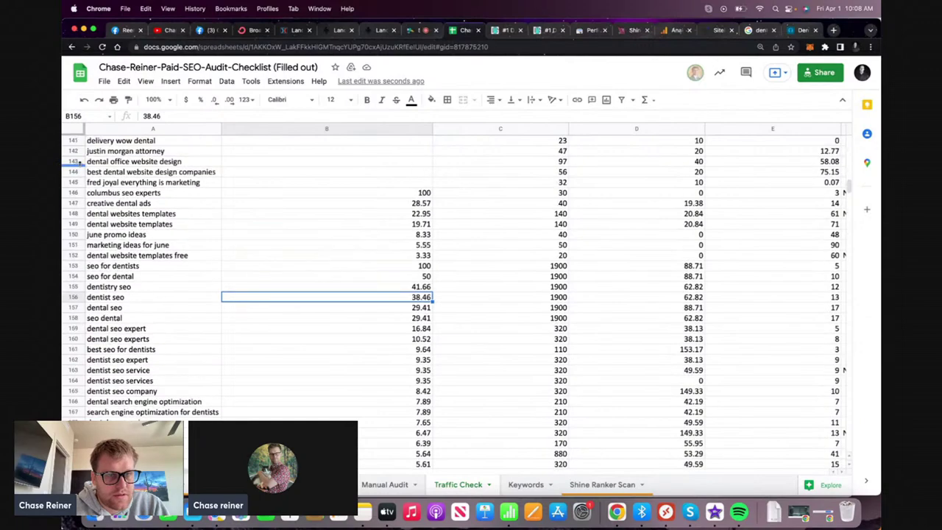
scroll(81, 161, down, 5)
scroll(81, 161, up, 10)
scroll(81, 161, down, 10)
scroll(81, 163, down, 11)
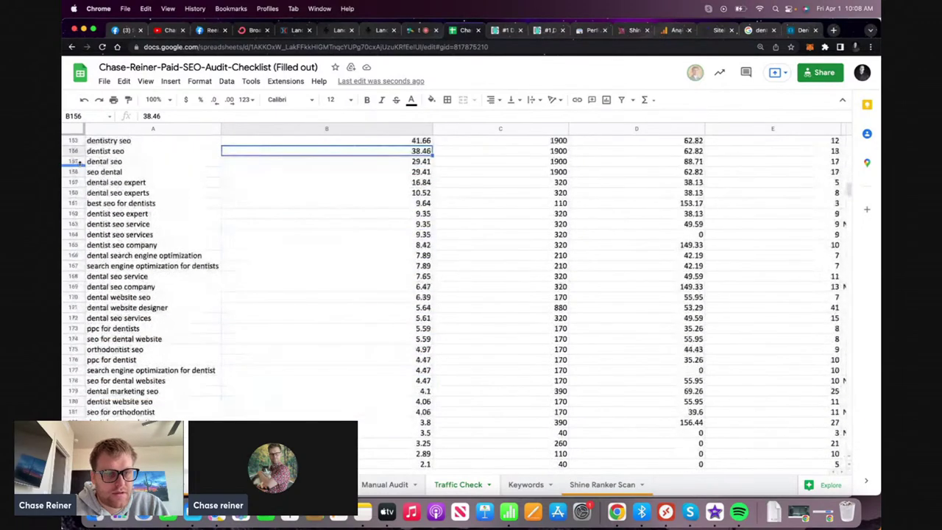
click(76, 214)
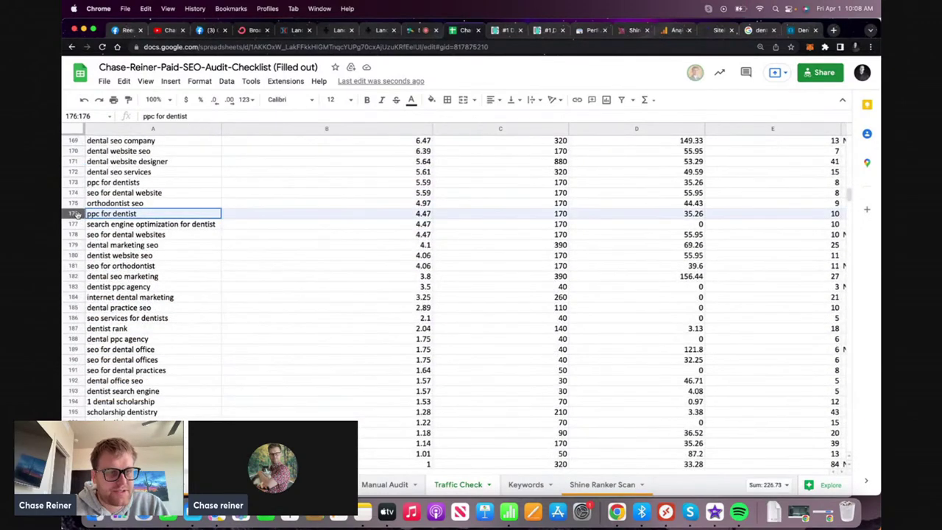
drag(77, 213, 200, 311)
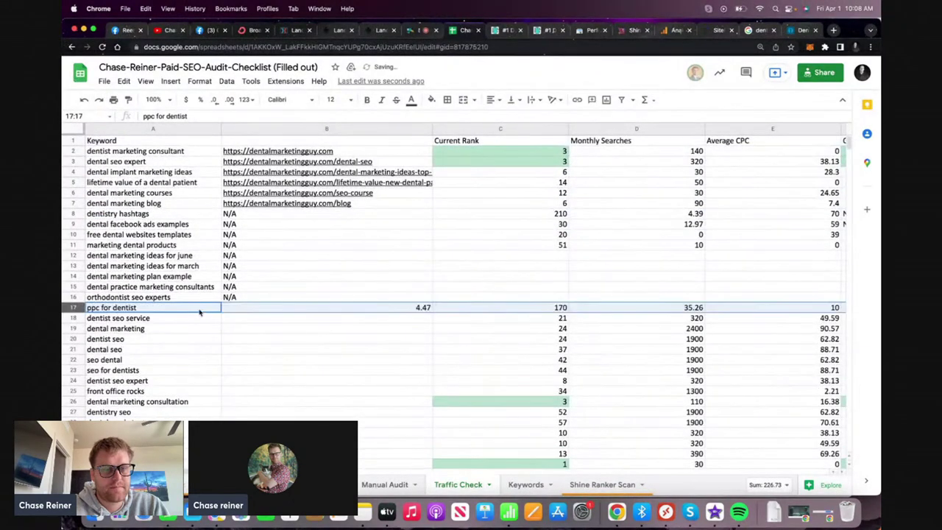
click(254, 307)
click(250, 339)
Examine the pasted ddsrank.com keywords from about row 199 down to row 260 for further relevant target keywords
scroll(251, 339, down, 20)
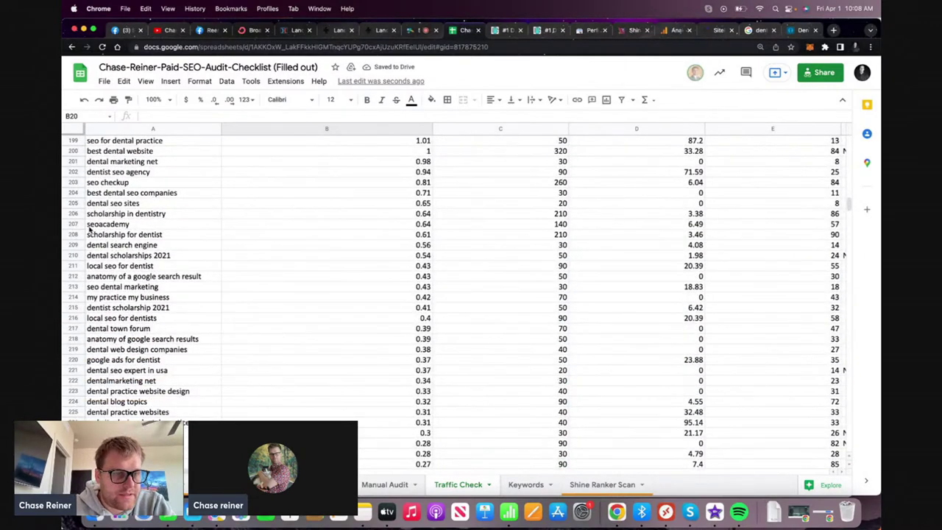
scroll(81, 313, down, 2)
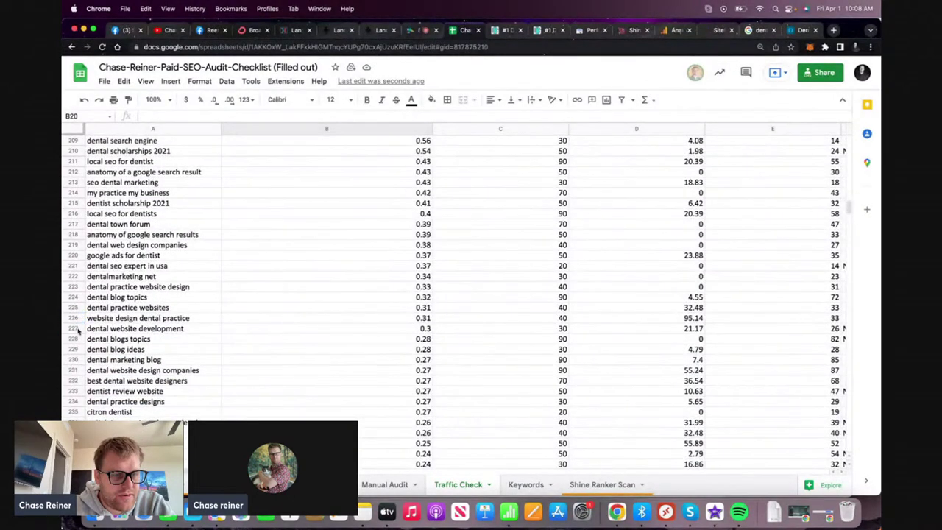
click(75, 329)
scroll(83, 309, down, 2)
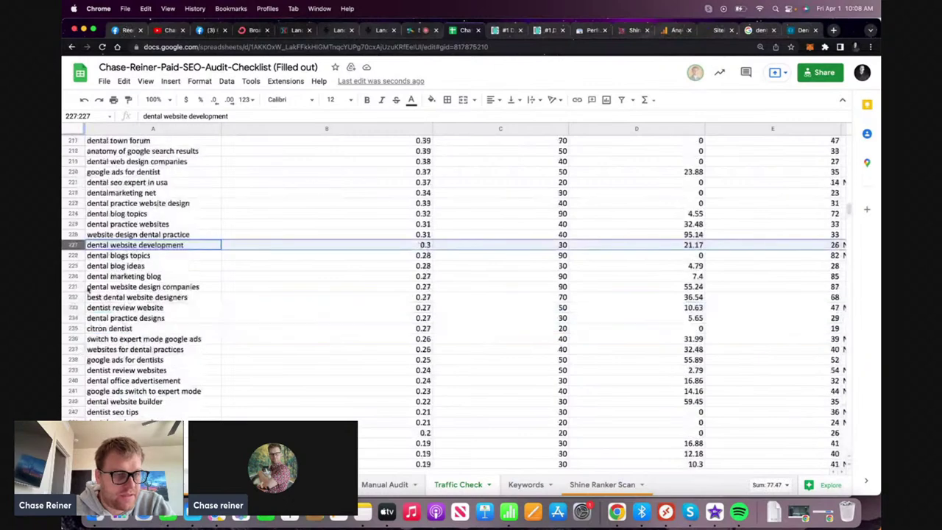
click(92, 298)
scroll(92, 297, down, 1)
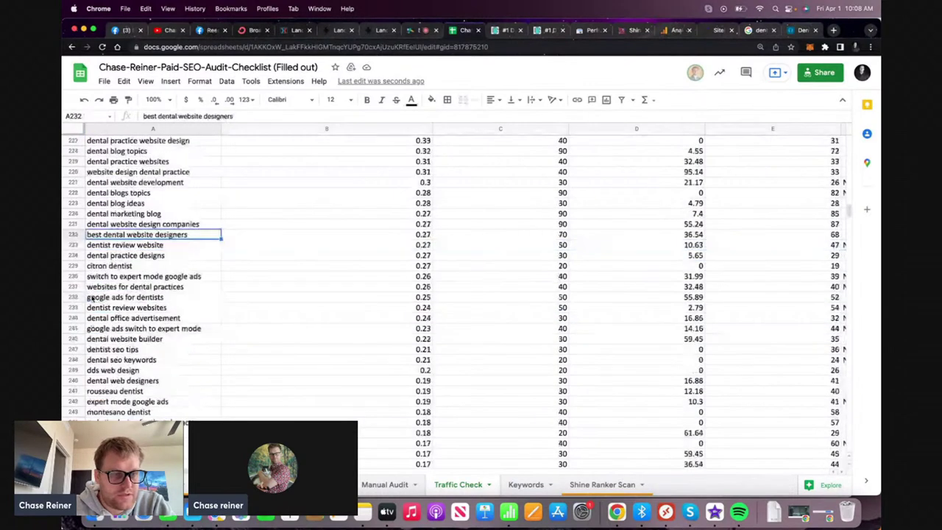
click(111, 246)
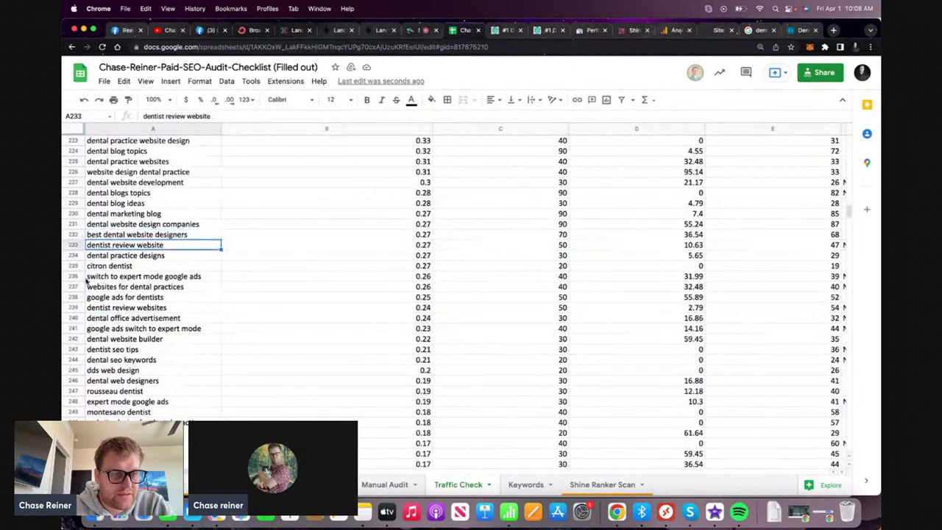
scroll(86, 281, down, 2)
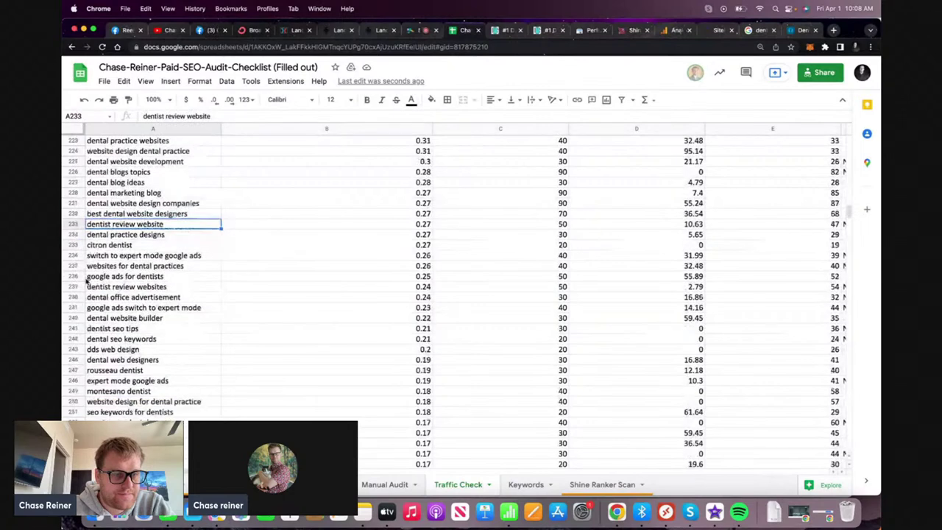
click(74, 245)
click(73, 266)
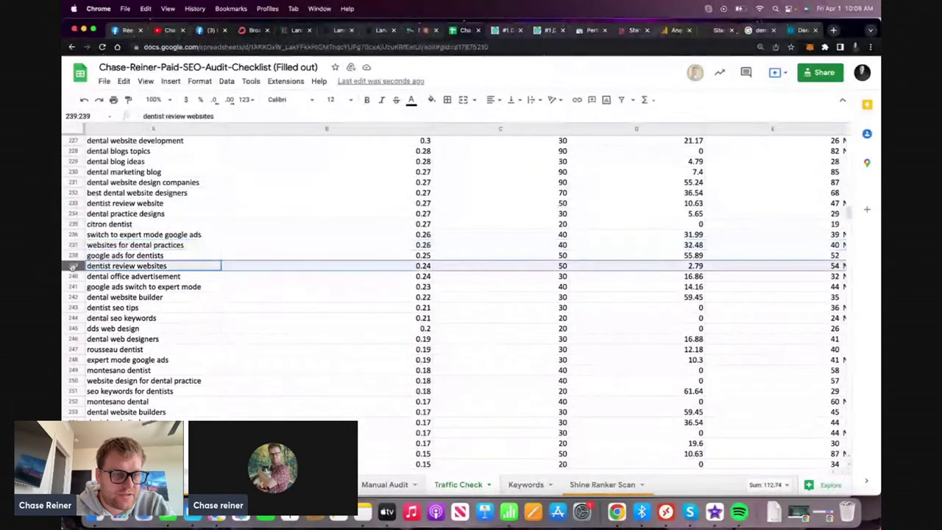
scroll(72, 266, down, 2)
click(73, 234)
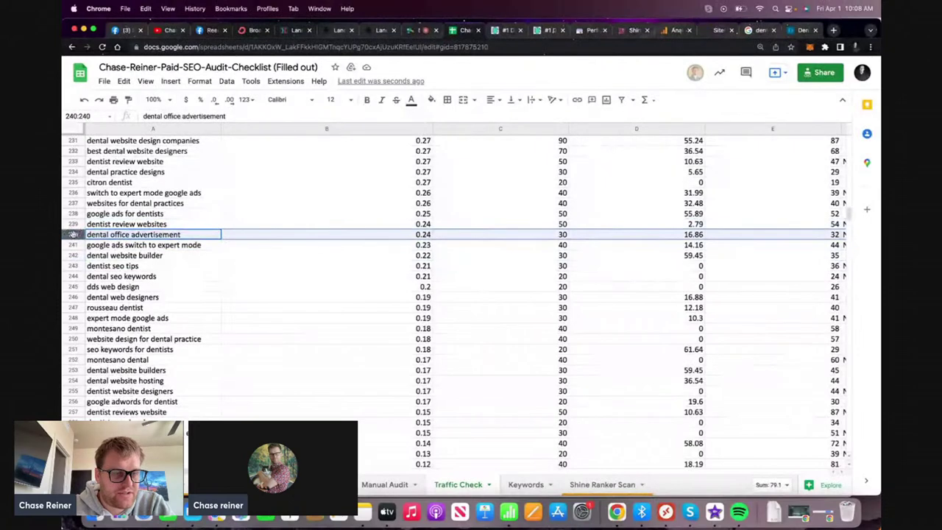
scroll(74, 248, down, 3)
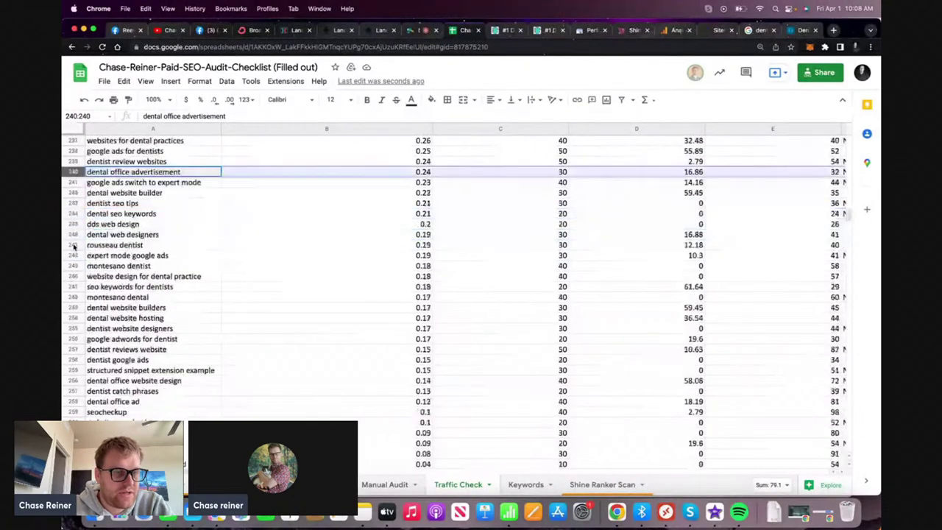
Move the "dentist seo tips" row up to row 17 among the target keywords
click(73, 192)
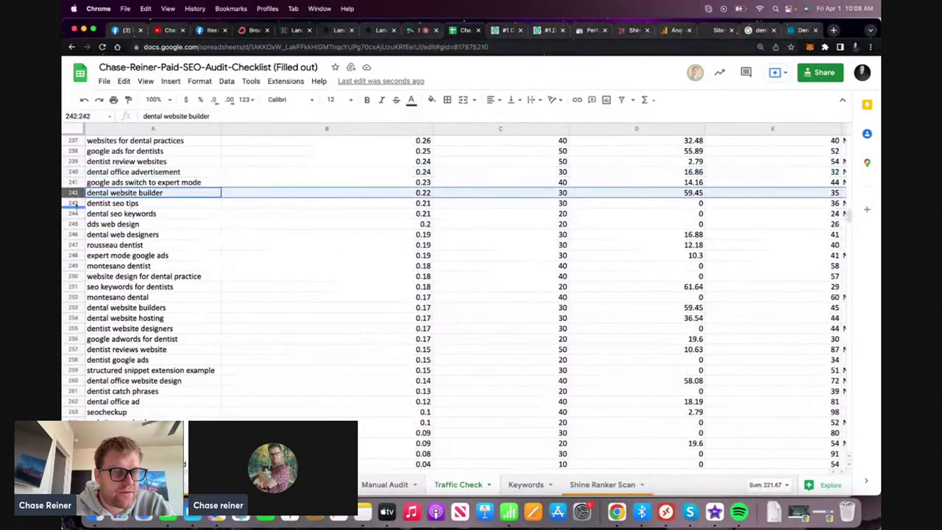
click(74, 203)
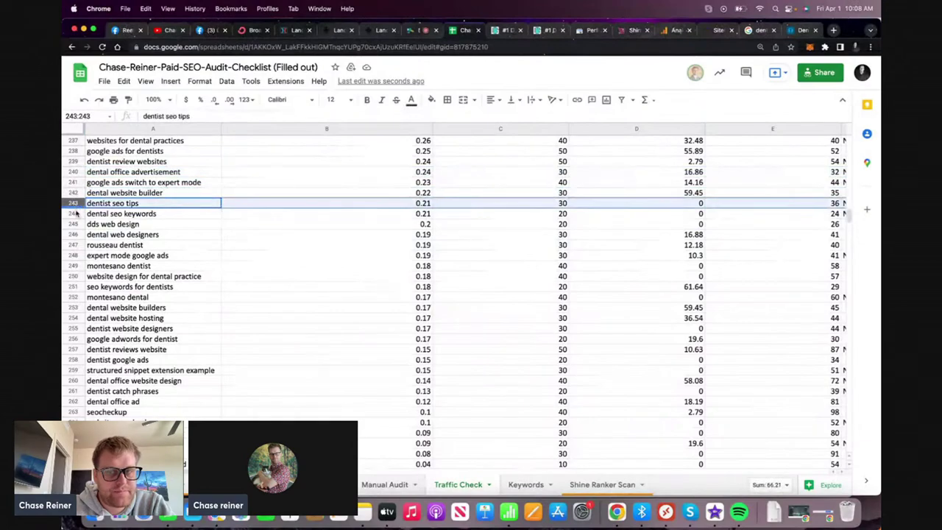
drag(74, 203, 74, 307)
Examine the last pasted keywords down to row 269, including "google adwords for dentists" and "why is dentistry important ad"
scroll(122, 365, down, 20)
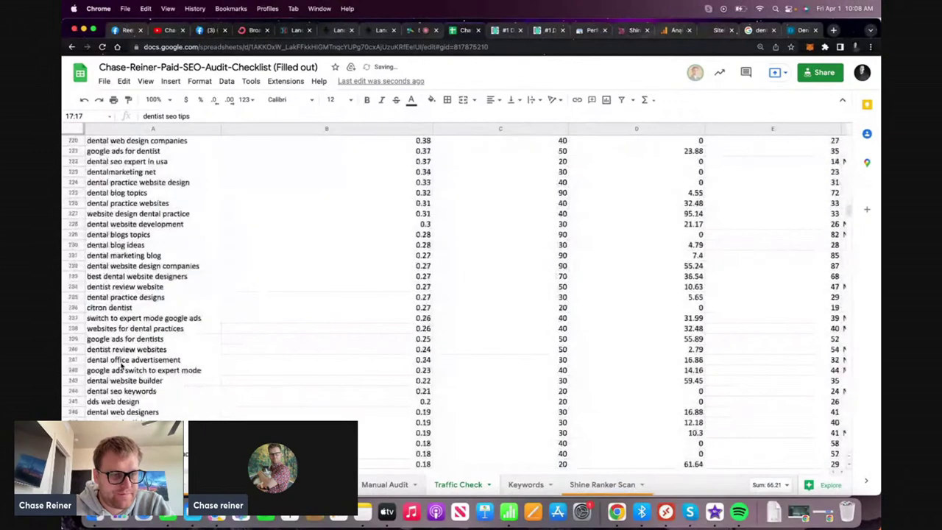
scroll(122, 366, down, 5)
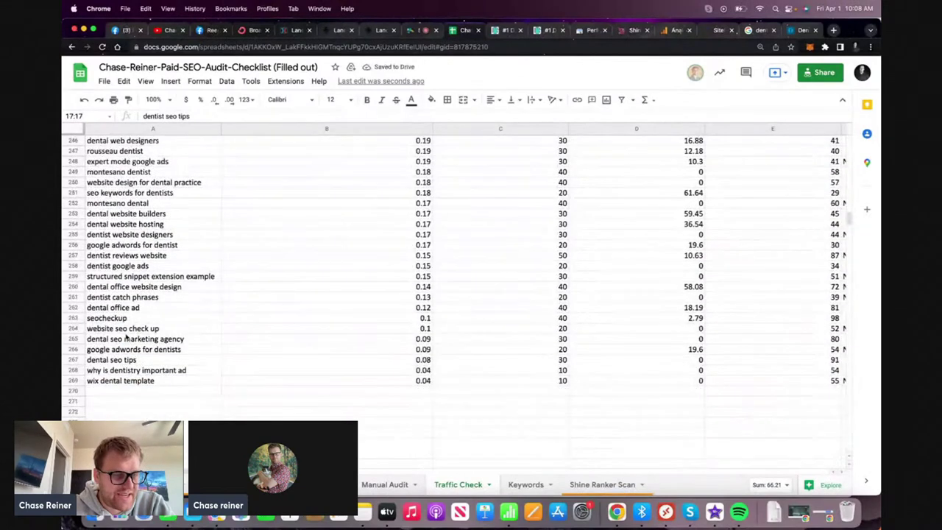
click(126, 329)
click(137, 341)
click(136, 351)
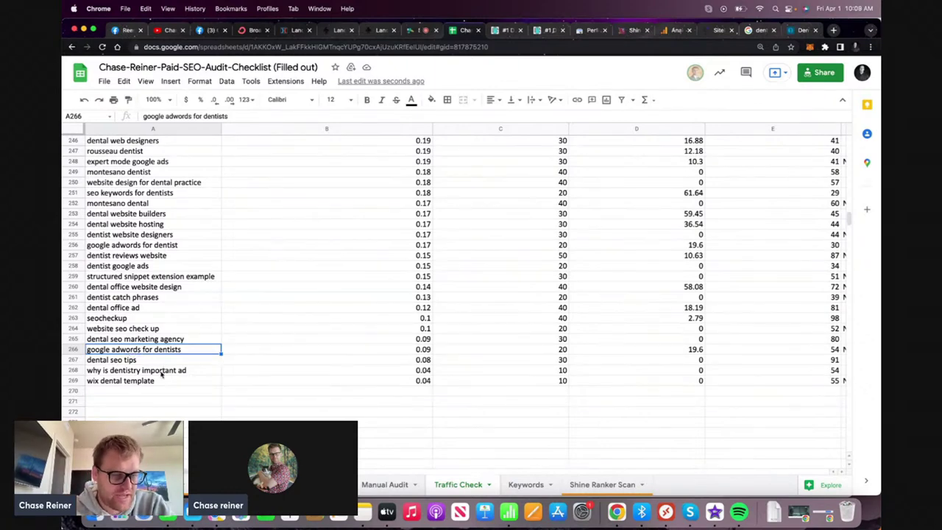
click(153, 371)
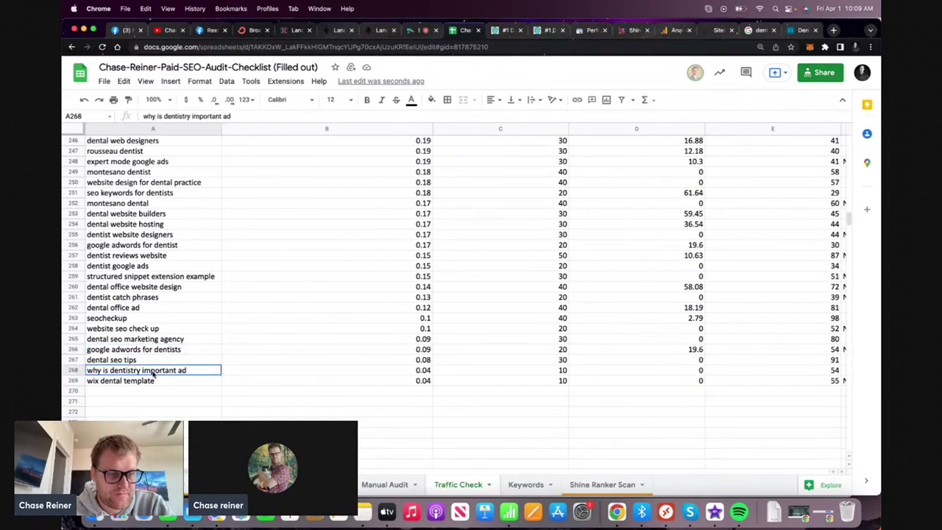
Move the "wix dental template" row up to row 17 and the "dental website builder" row up to row 19
drag(76, 381, 151, 234)
scroll(153, 349, down, 20)
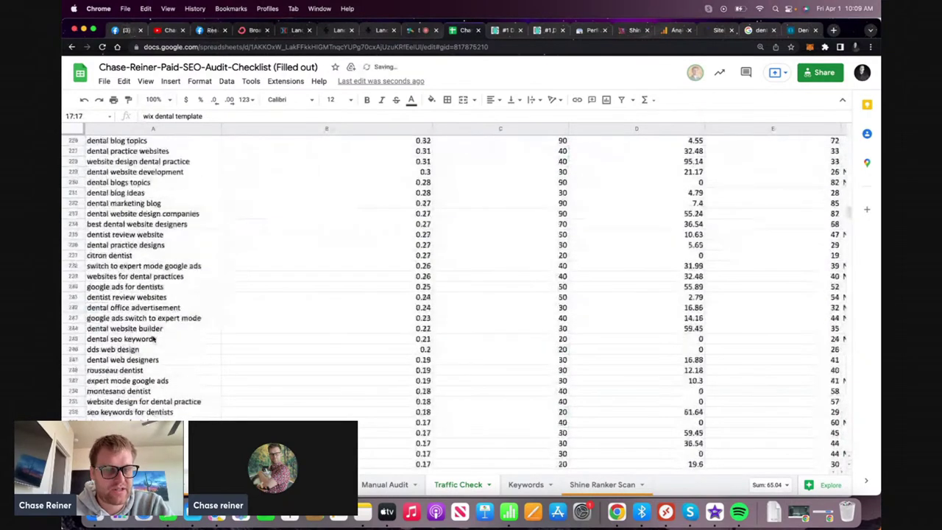
click(131, 268)
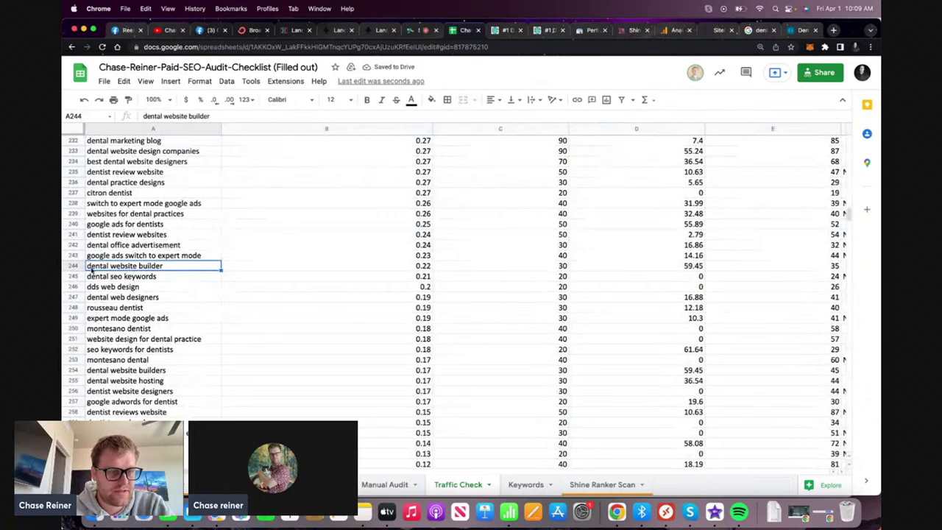
drag(72, 267, 74, 329)
scroll(74, 270, up, 20)
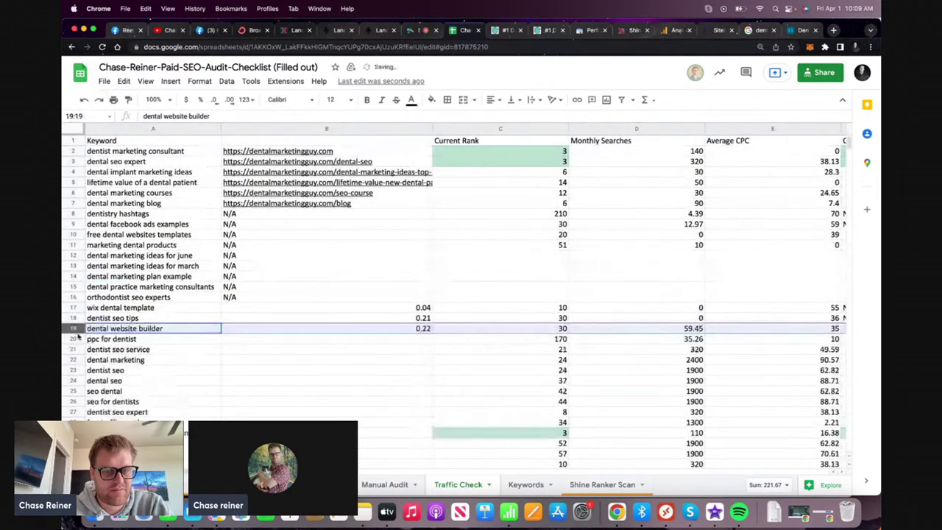
Go through the lower SEO keyword rows and move the "seo for orthodontist" row up to row 18, below "wix dental template"
scroll(110, 331, down, 20)
scroll(142, 401, down, 15)
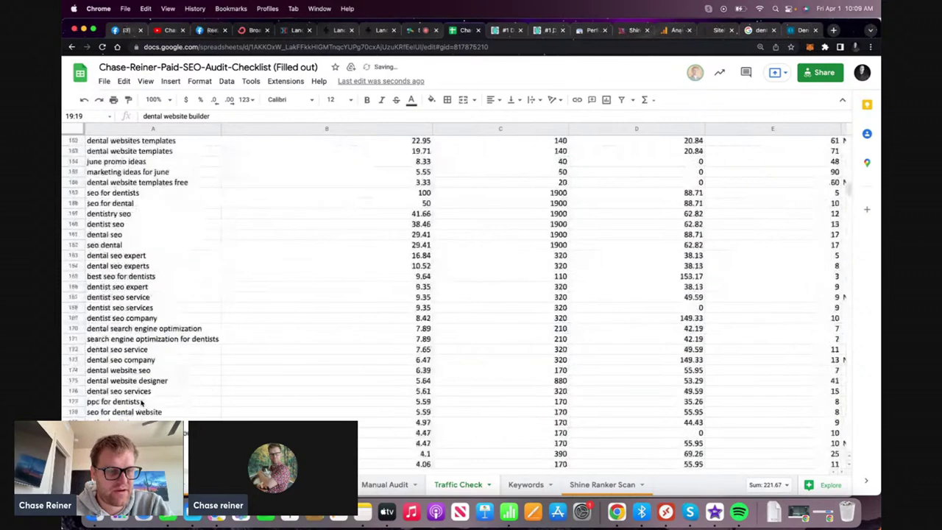
scroll(142, 402, down, 1)
click(121, 298)
click(119, 318)
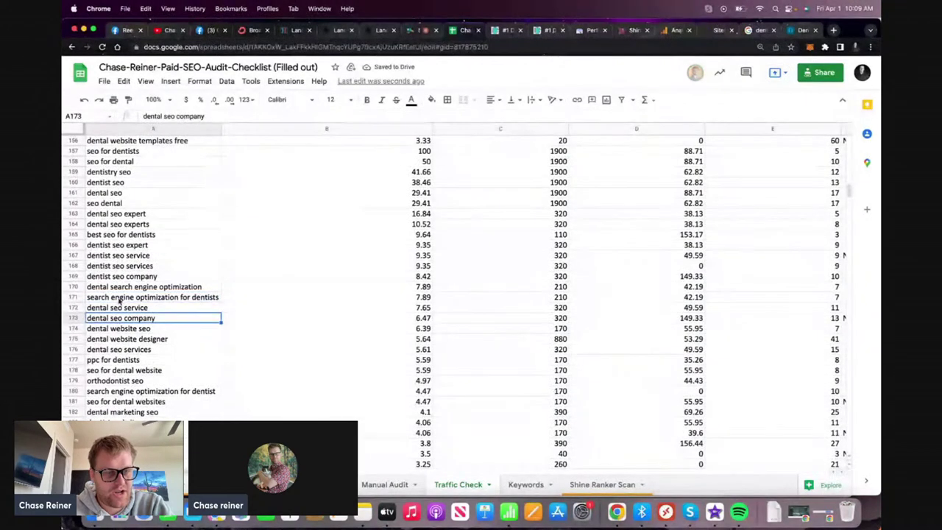
click(110, 298)
click(73, 297)
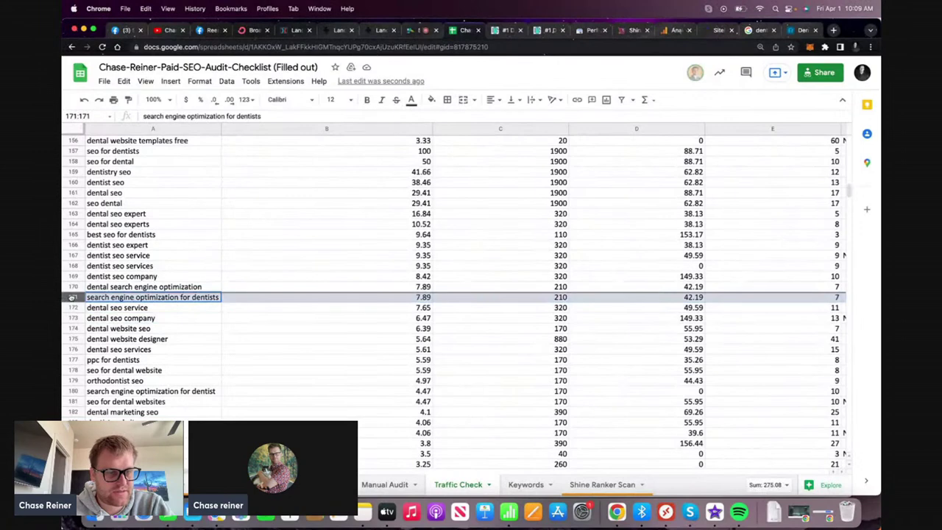
click(71, 309)
click(67, 349)
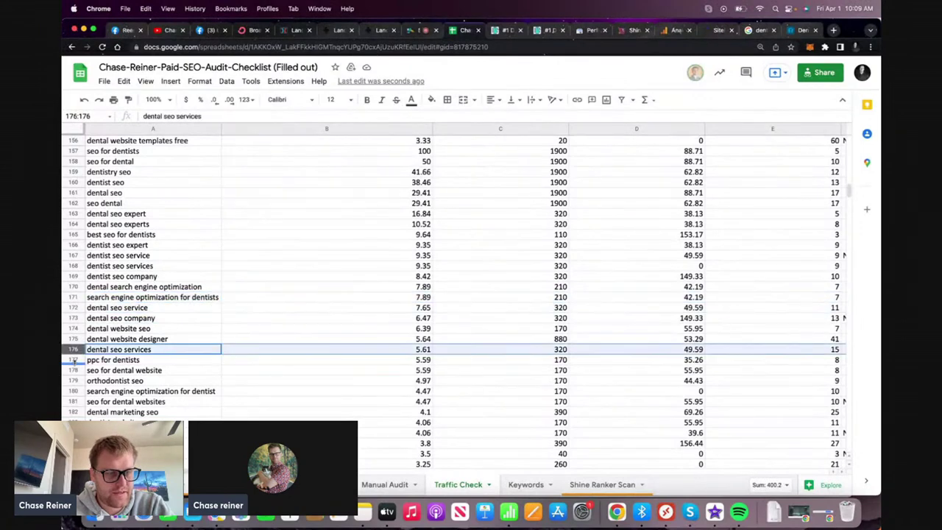
scroll(73, 360, down, 3)
click(72, 328)
click(73, 338)
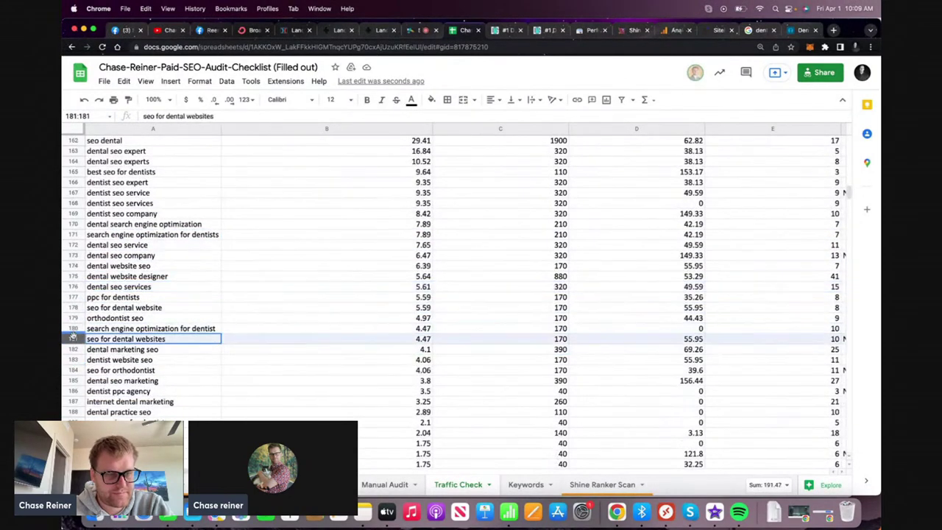
click(73, 349)
click(73, 360)
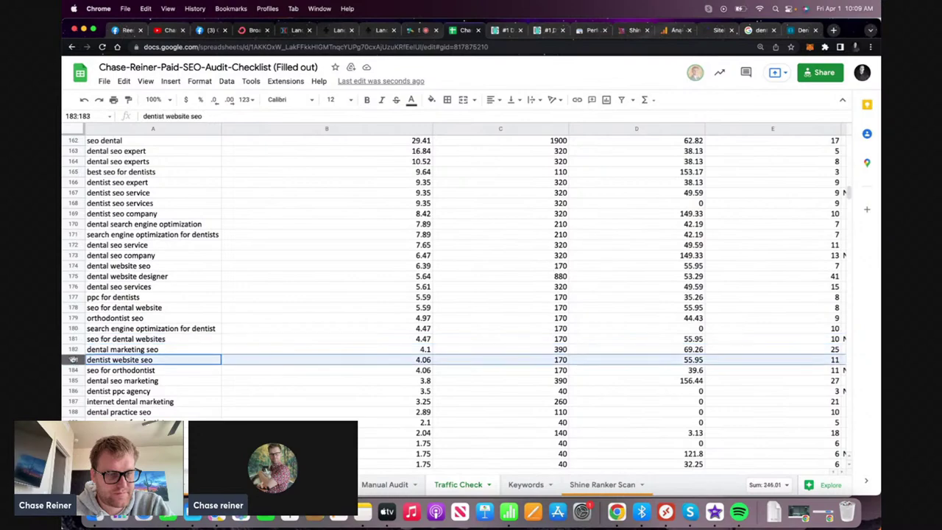
click(73, 370)
drag(73, 370, 112, 297)
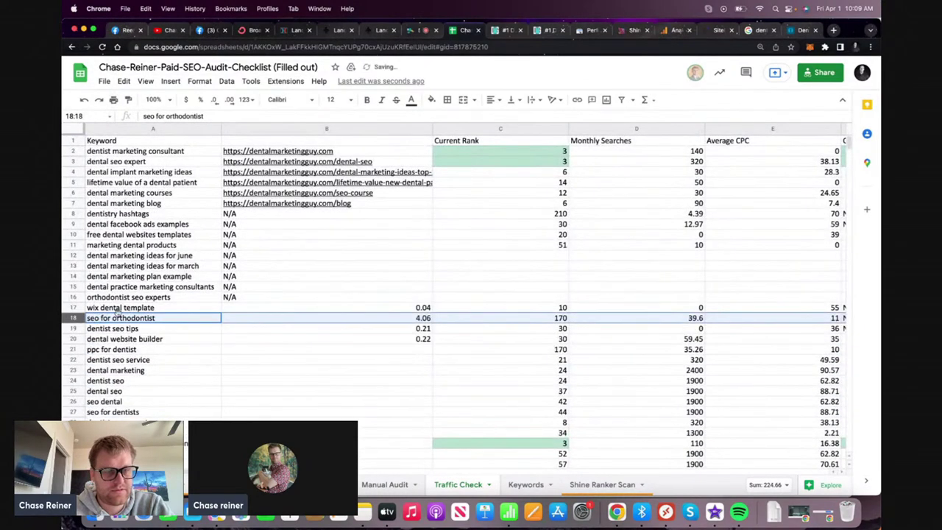
Replace the contents of cells B17 to B20 with N/A, copied from the rows above
drag(299, 305, 297, 358)
click(339, 268)
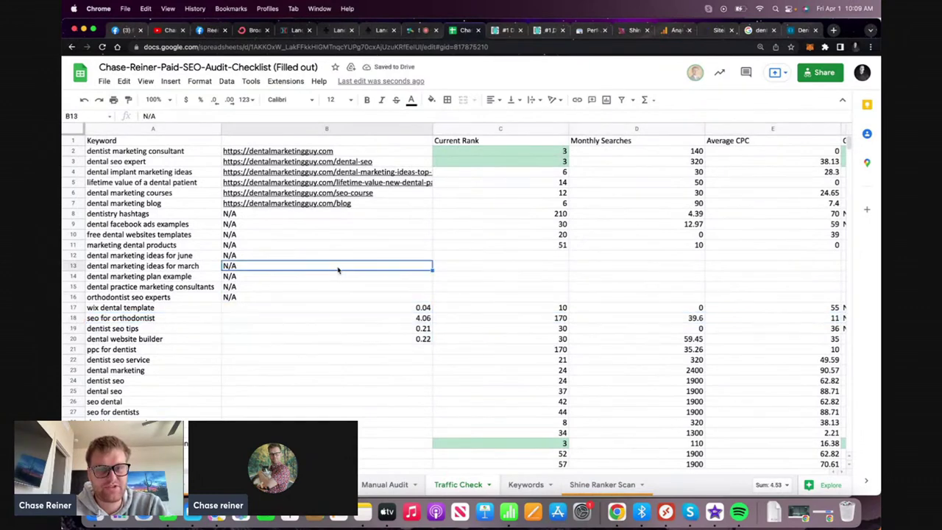
click(429, 298)
drag(433, 306, 431, 339)
click(420, 360)
click(434, 278)
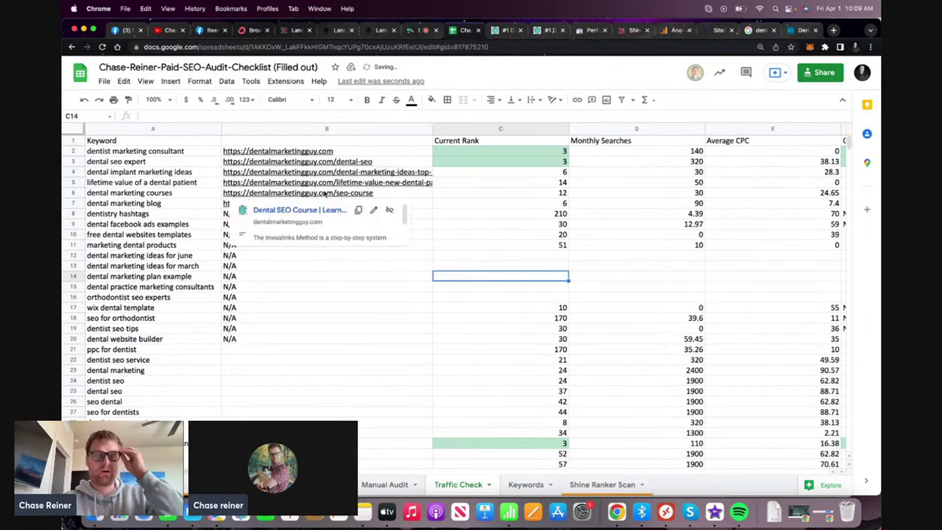
Review the page URLs listed beside the first keywords, especially the one for "dentist marketing consultant"
click(300, 276)
drag(299, 154, 294, 194)
click(287, 258)
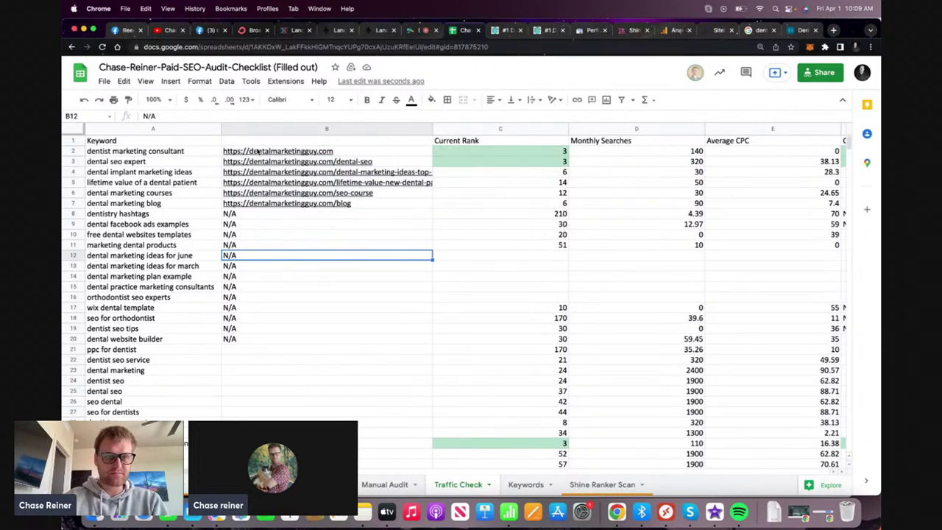
click(177, 153)
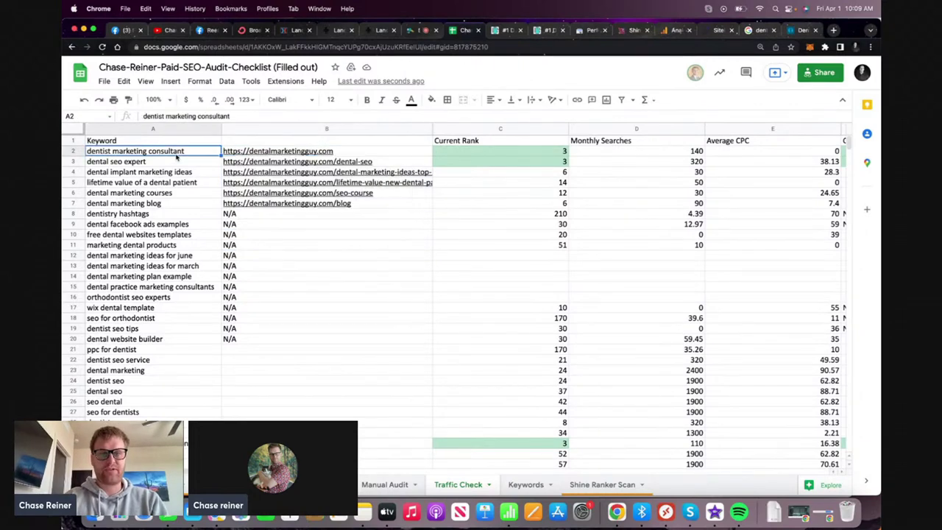
click(249, 147)
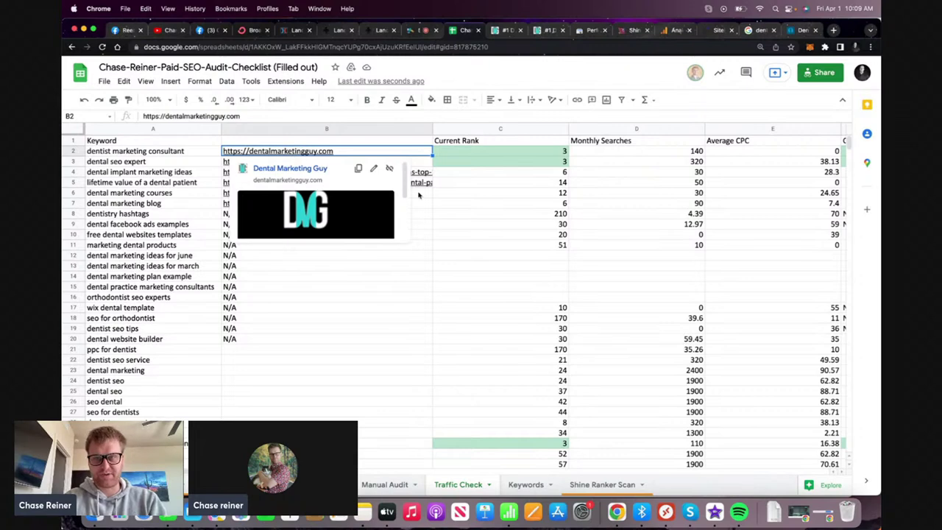
click(465, 223)
click(359, 155)
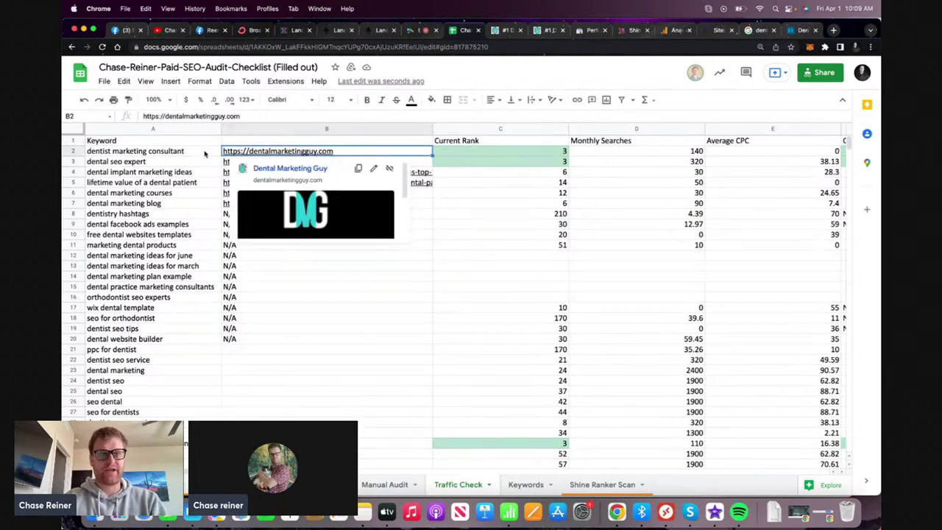
Copy the keyword "dentist marketing consultant" from cell A2 and run it through the Content Editor in Shine Ranker
click(204, 151)
text(c)
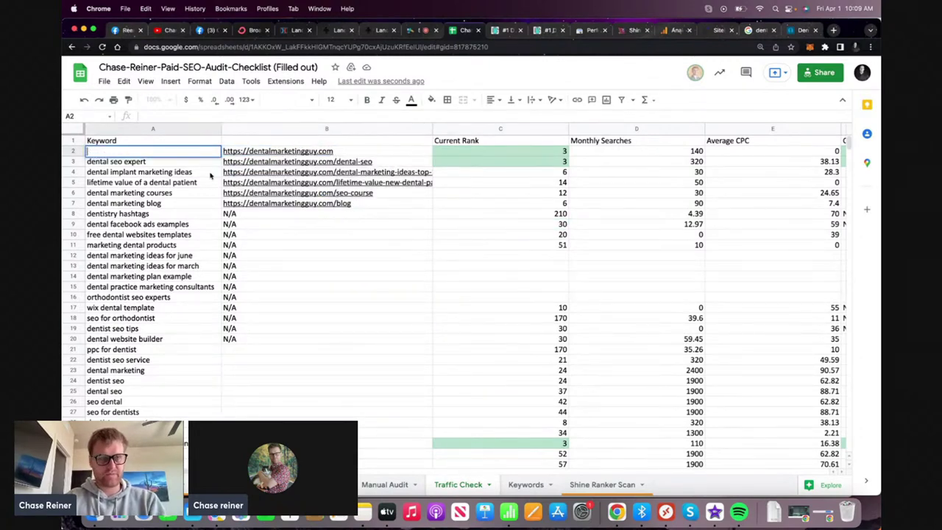
key(Escape)
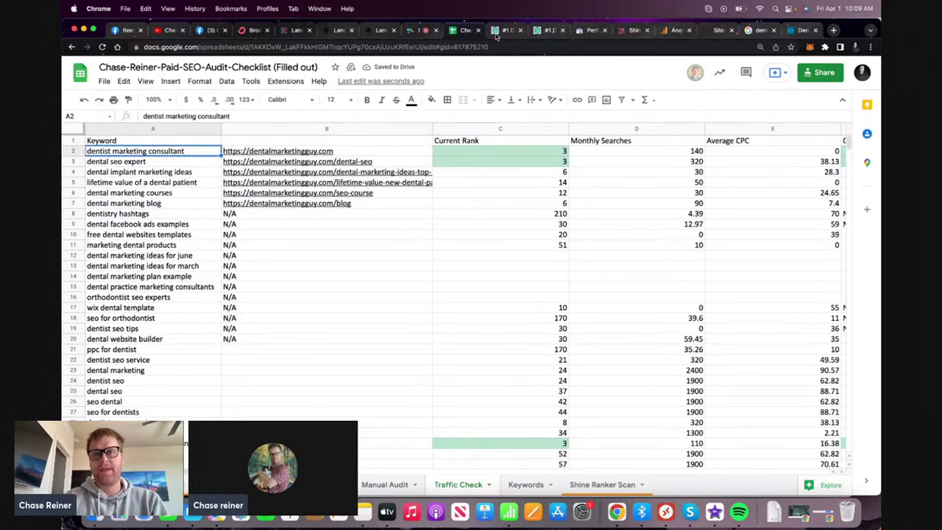
click(634, 30)
click(113, 289)
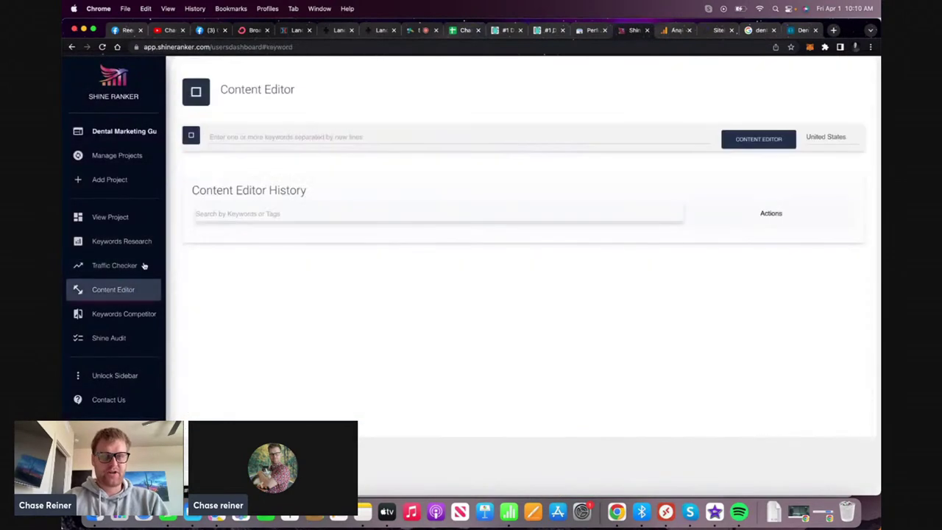
click(290, 134)
text(dentist marketing consultant)
click(725, 143)
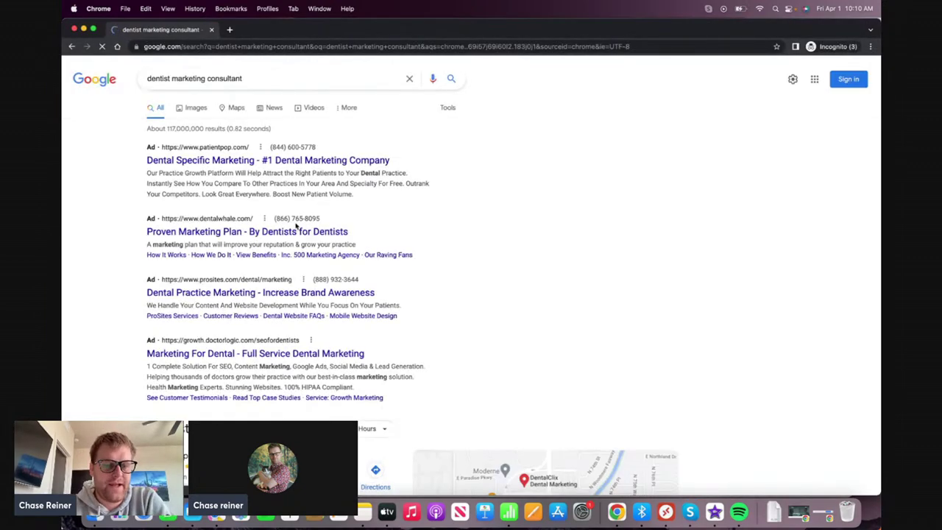
Find the dentalmarketingguy.com listing in the Google results for "dentist marketing consultant" and open it
scroll(301, 221, down, 3)
scroll(297, 228, down, 10)
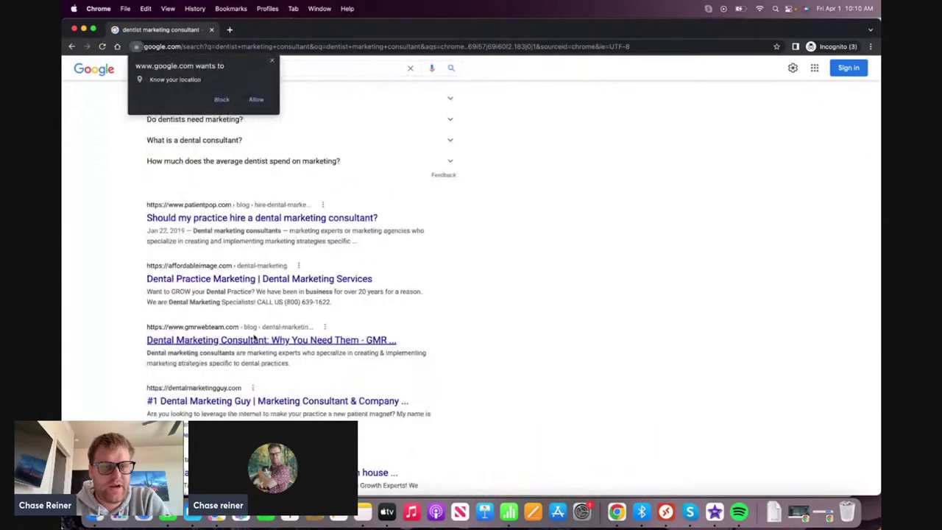
scroll(294, 346, down, 3)
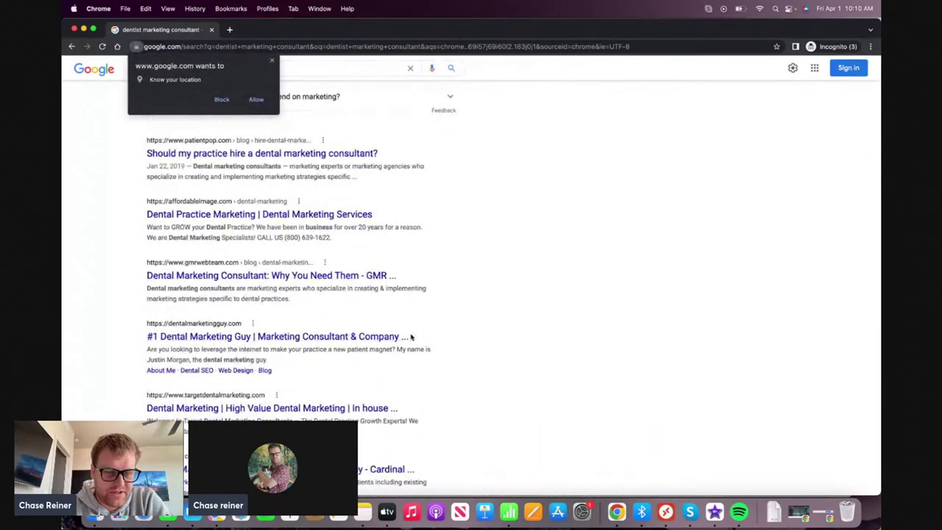
click(400, 336)
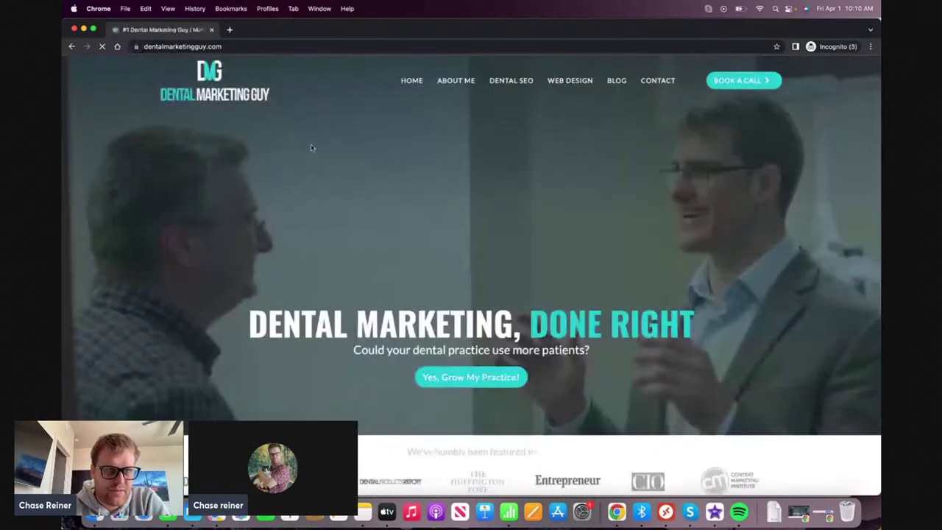
Select and copy the entire content of the dentalmarketingguy.com homepage
click(274, 47)
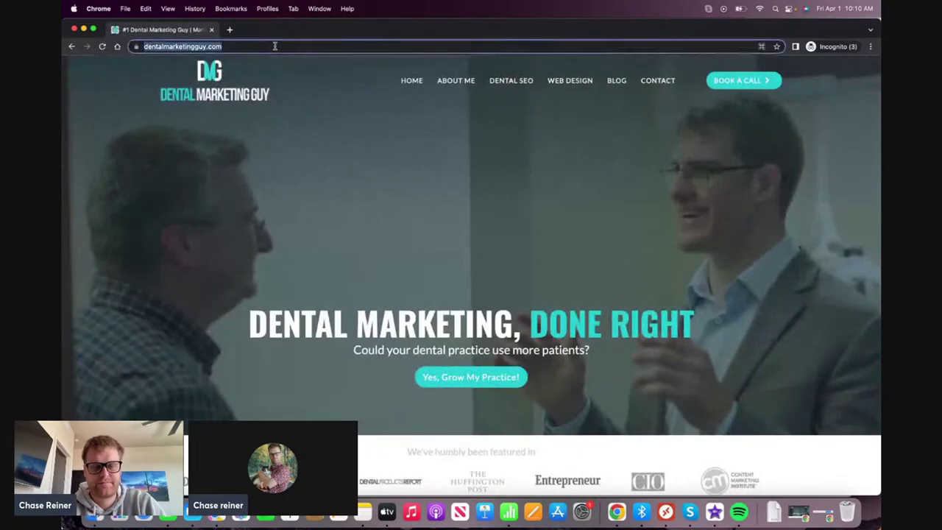
click(350, 201)
key(super+a)
scroll(331, 195, down, 10)
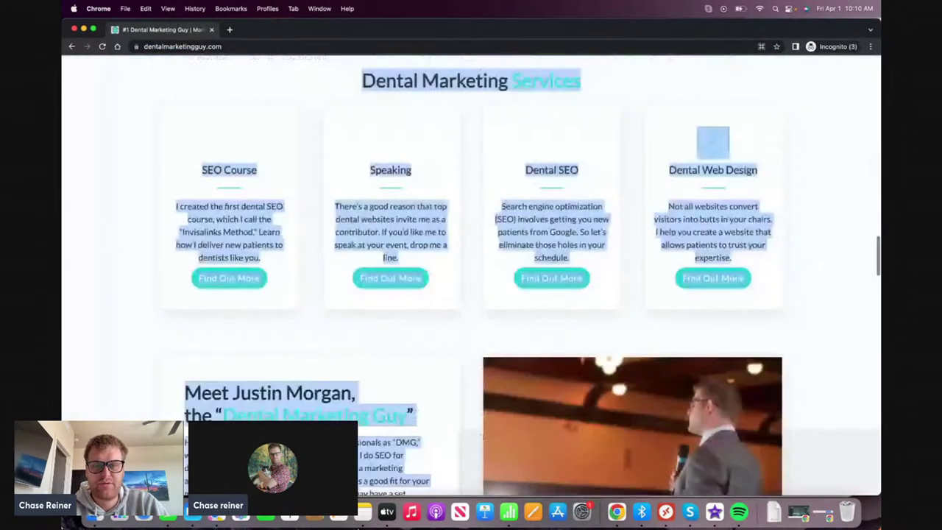
scroll(471, 295, down, 15)
scroll(562, 199, up, 5)
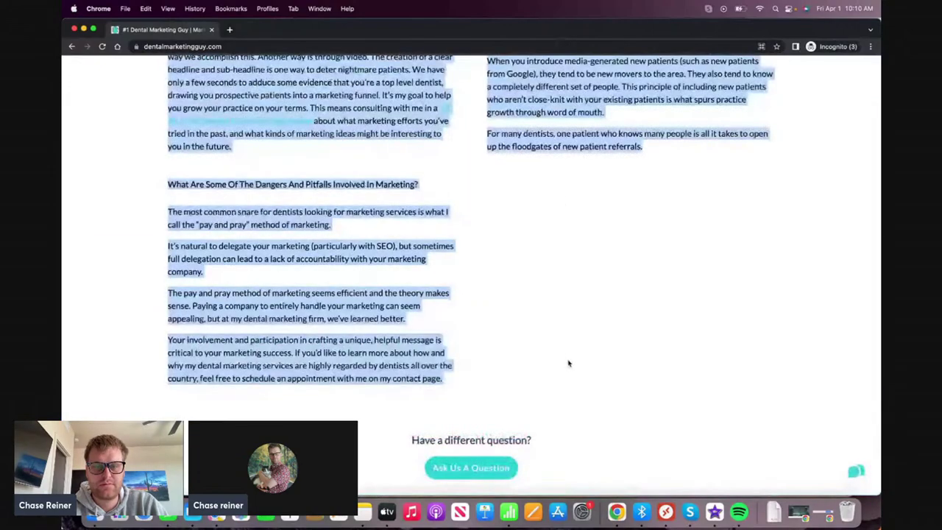
Return to Shine Ranker's Content Editor and paste the copied homepage content into the empty editor
key(super+Tab)
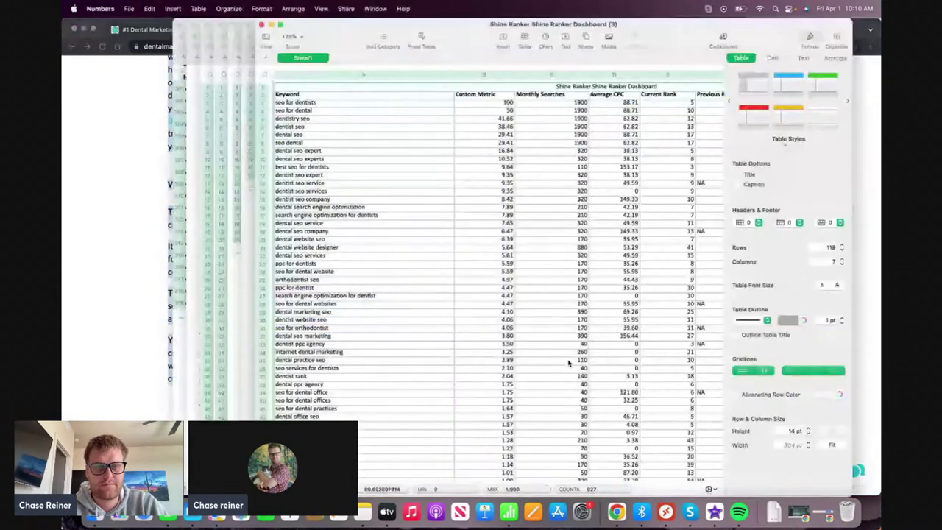
key(super+Tab)
drag(379, 28, 381, 226)
click(410, 116)
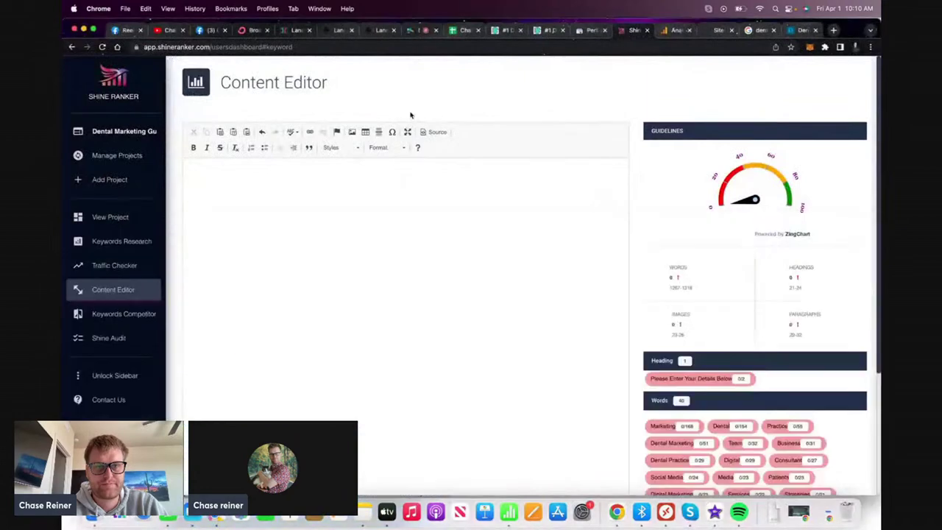
click(366, 200)
key(super+v)
Examine the guideline score, content counts and suggested keyword usage for the pasted homepage content
scroll(580, 224, up, 5)
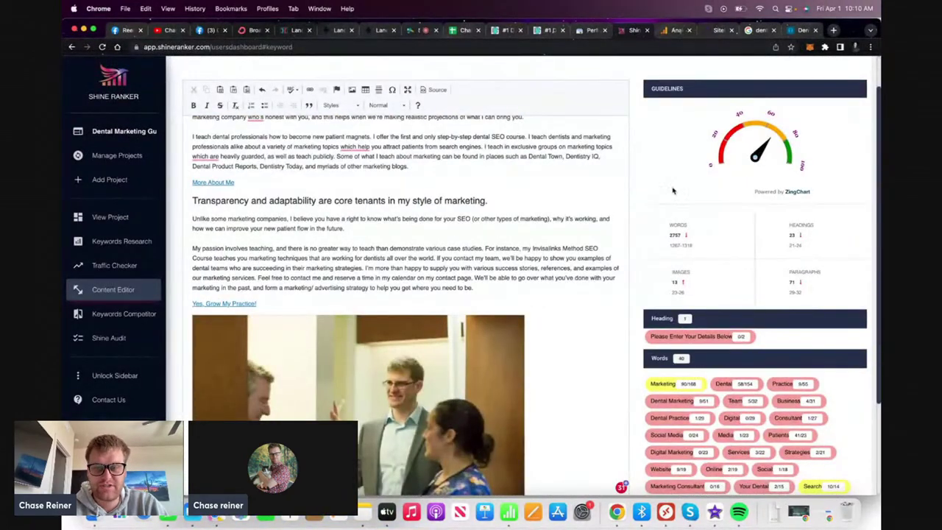
scroll(746, 258, down, 3)
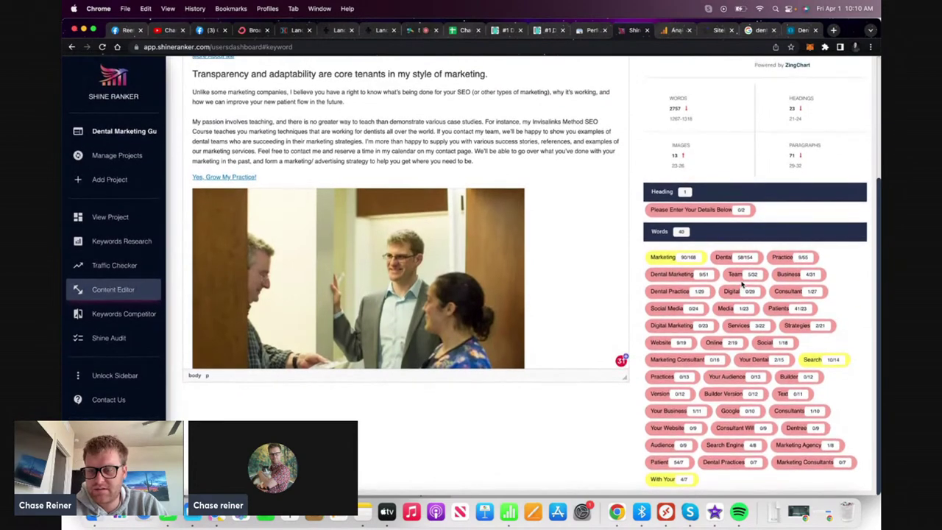
scroll(742, 285, up, 2)
scroll(743, 285, up, 5)
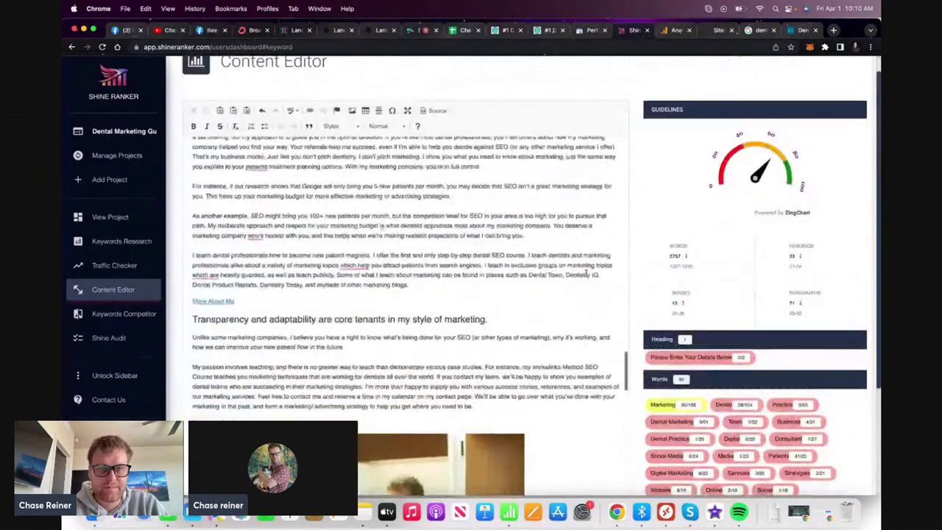
scroll(585, 273, up, 10)
scroll(586, 273, up, 10)
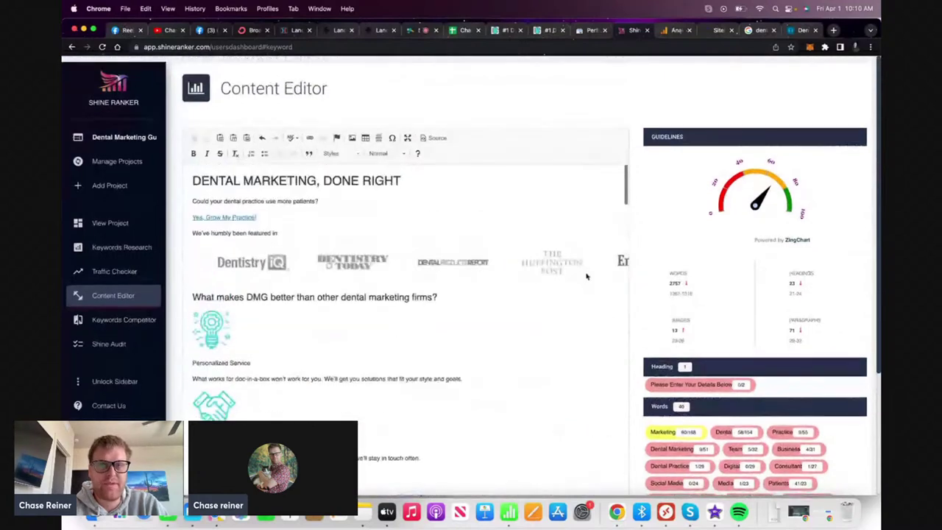
Switch to Siteliner and scan dentalmarketingguy.com for duplicate content
click(710, 31)
text(htt)
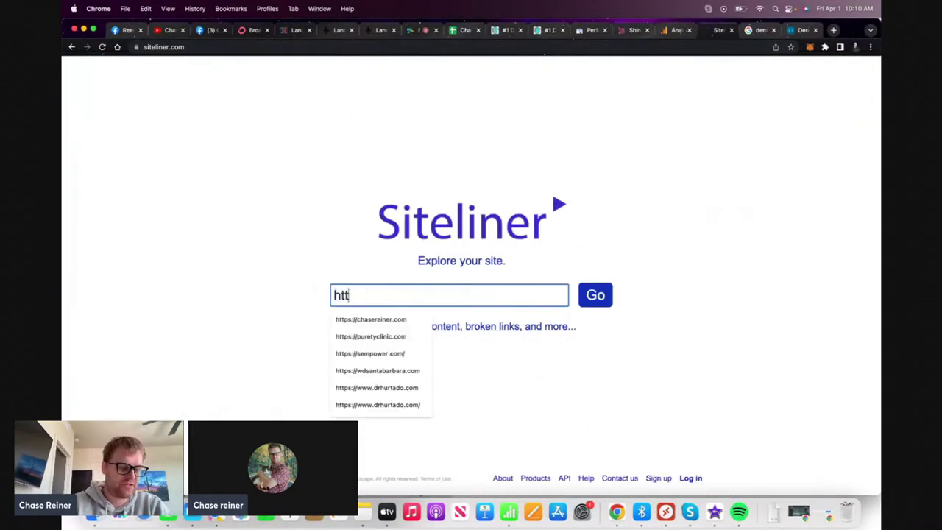
text(ps://ch)
key(BackSpace)
key(BackSpace)
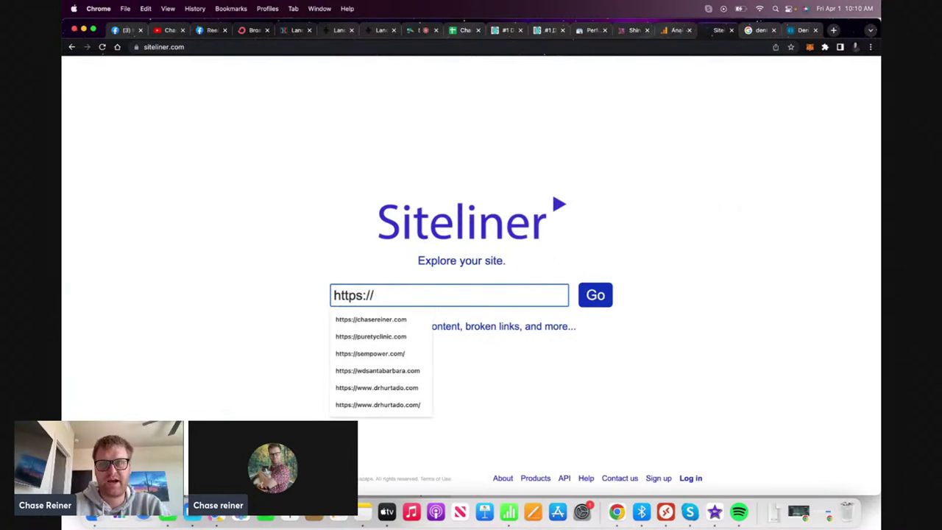
text(dent)
click(433, 319)
click(597, 298)
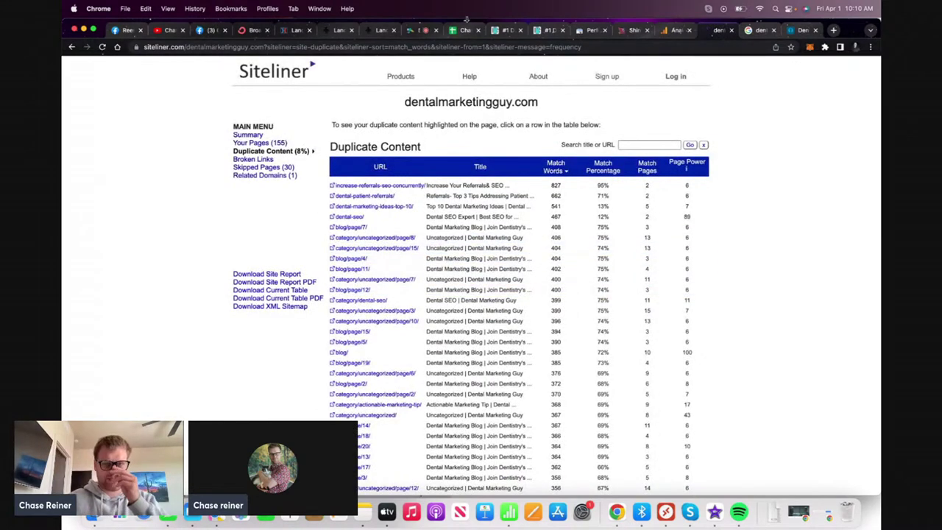
Switch from the Siteliner duplicate list to the audit checklist's Manual Audit sheet and enter "Remove duplicate content" in cell A6
scroll(414, 237, down, 1)
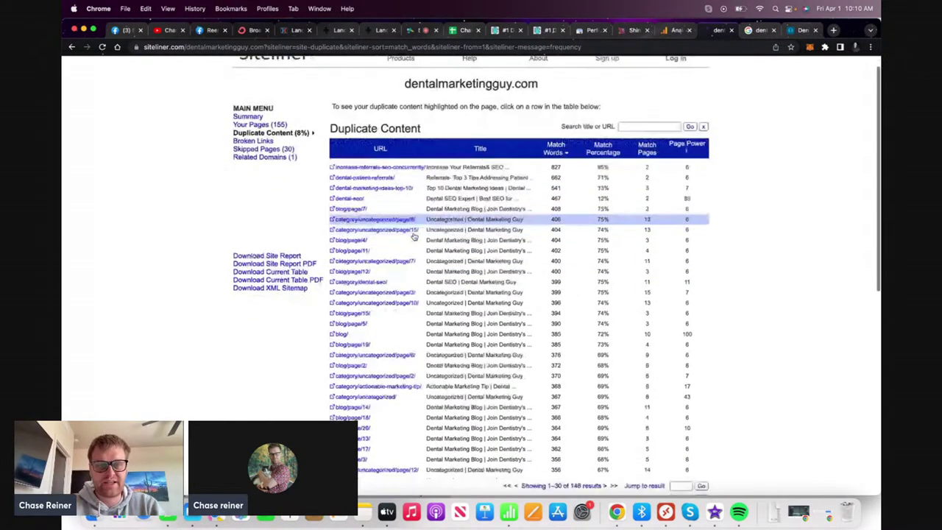
scroll(413, 243, down, 1)
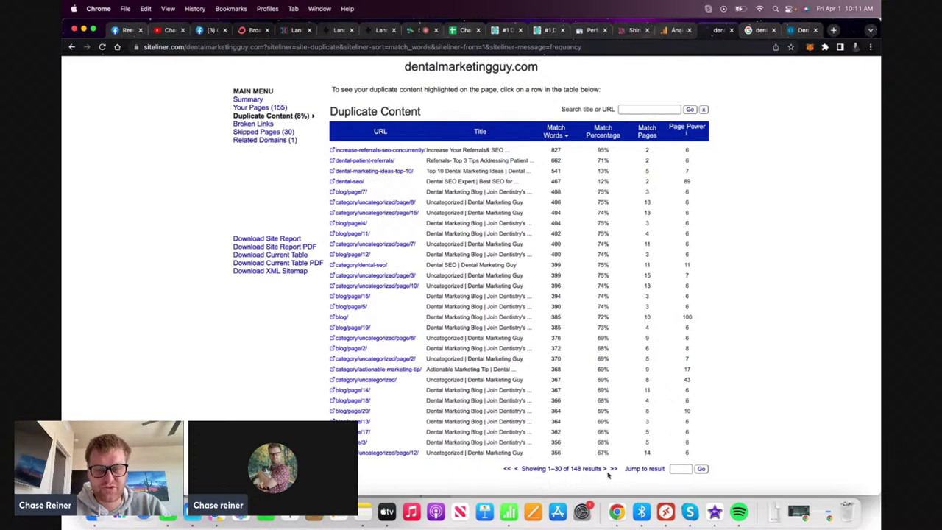
scroll(515, 294, up, 5)
click(462, 30)
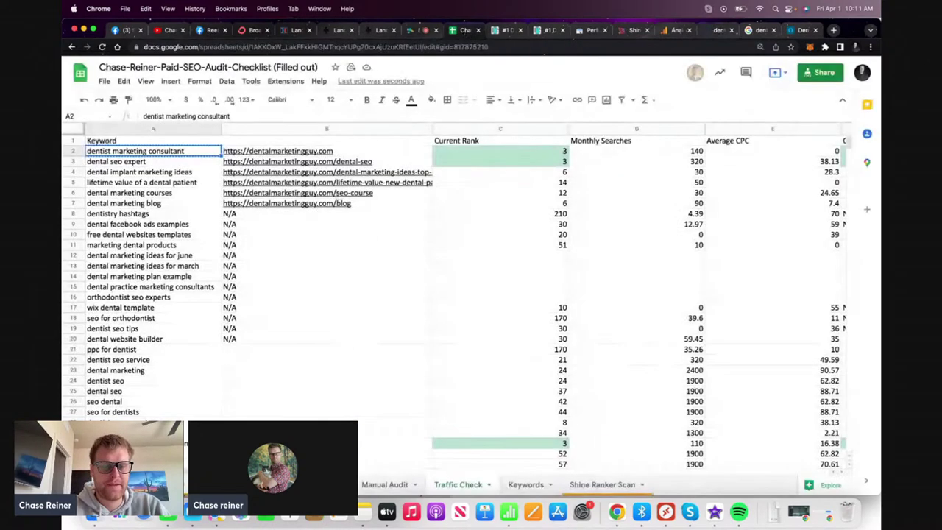
key(alt+Up)
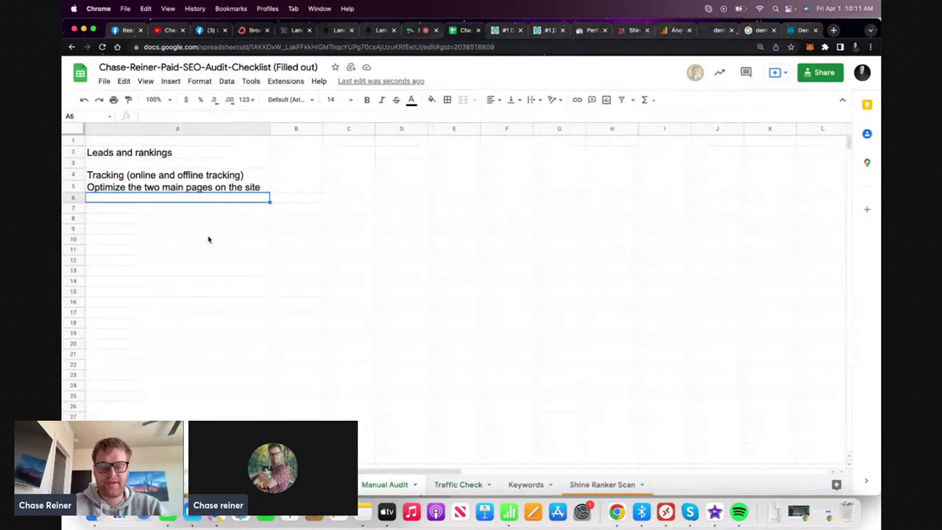
text(Rem)
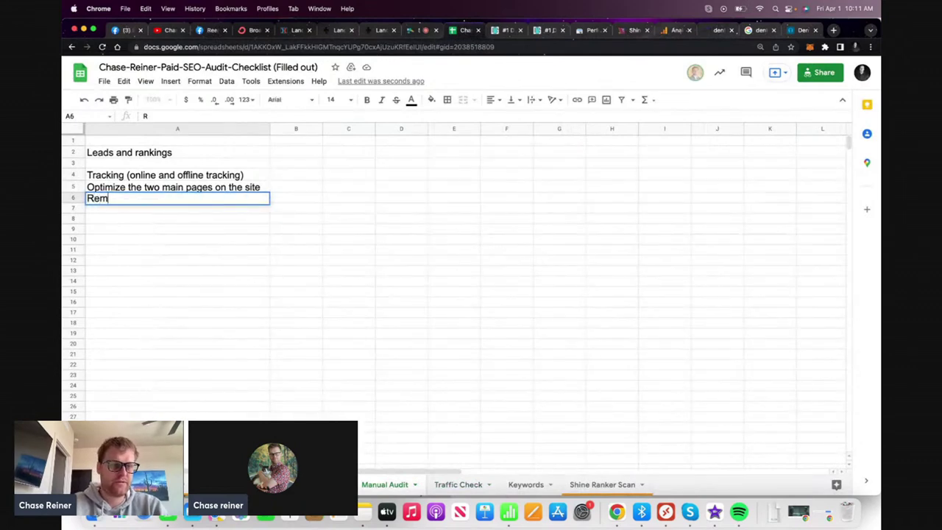
text(ove duplicate vo)
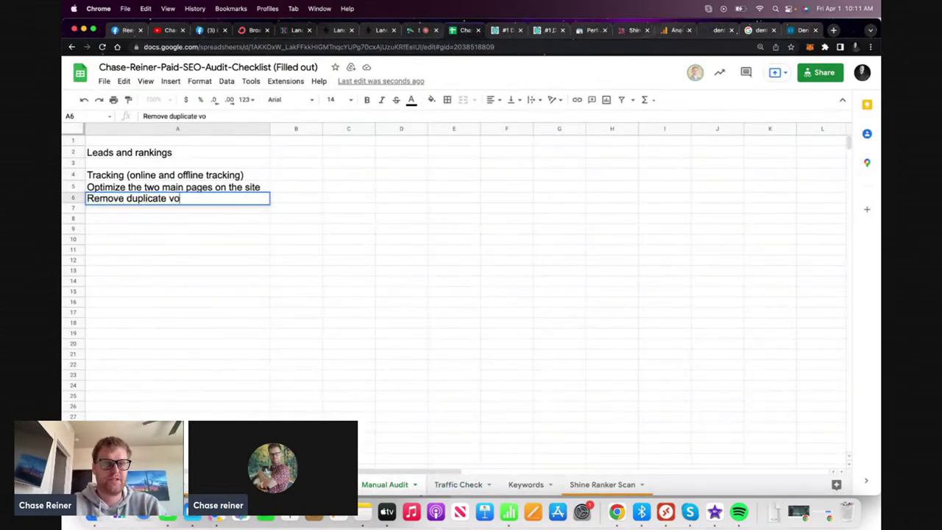
key(BackSpace)
key(BackSpace)
text(conten)
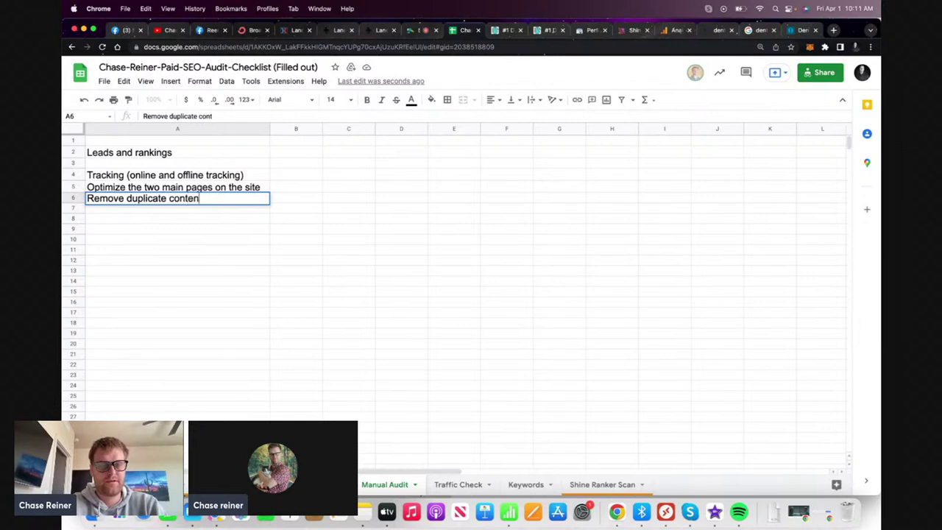
text(t)
key(Return)
Add the task "Fix truncated titles" in cell A7, directly below the duplicate content task
text(Fix duplic)
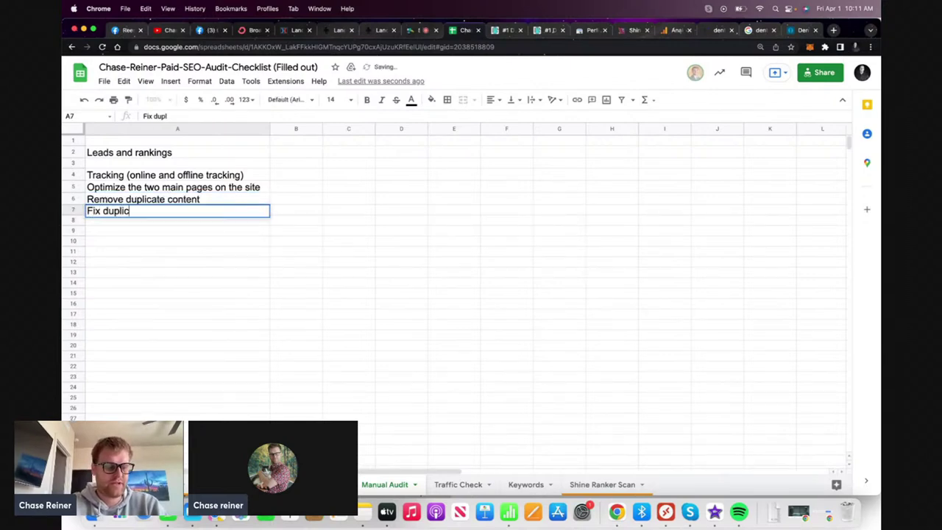
text(ate)
key(BackSpace)
key(BackSpace)
key(BackSpace)
key(BackSpace)
key(BackSpace)
key(BackSpace)
key(BackSpace)
key(BackSpace)
key(BackSpace)
key(BackSpace)
key(BackSpace)
key(BackSpace)
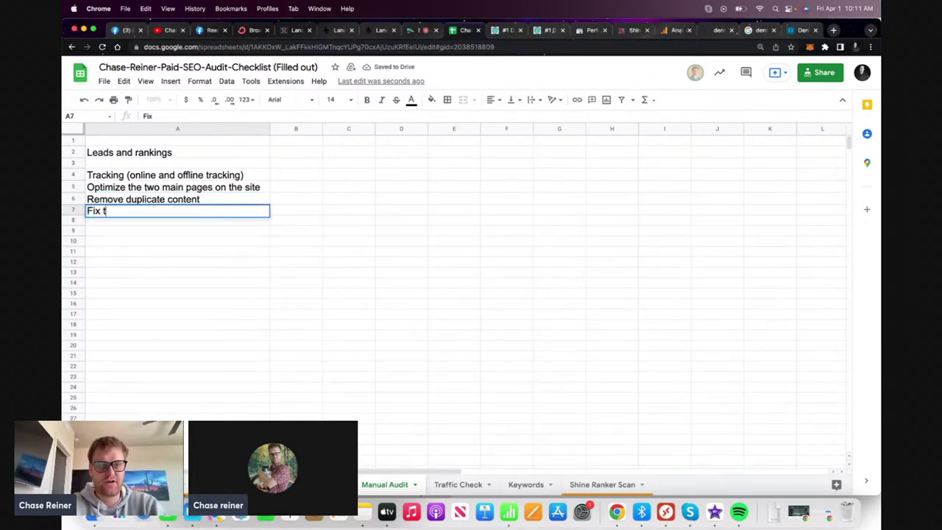
text(ix truncated titles)
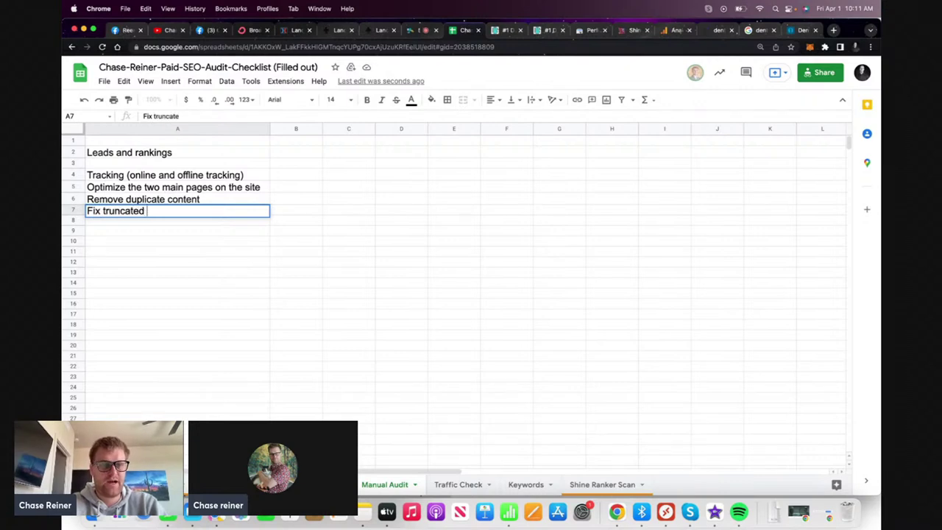
key(Return)
Add the task "Titles matched the main keywords" in cell A8 of the Manual Audit sheet
text(Titlr)
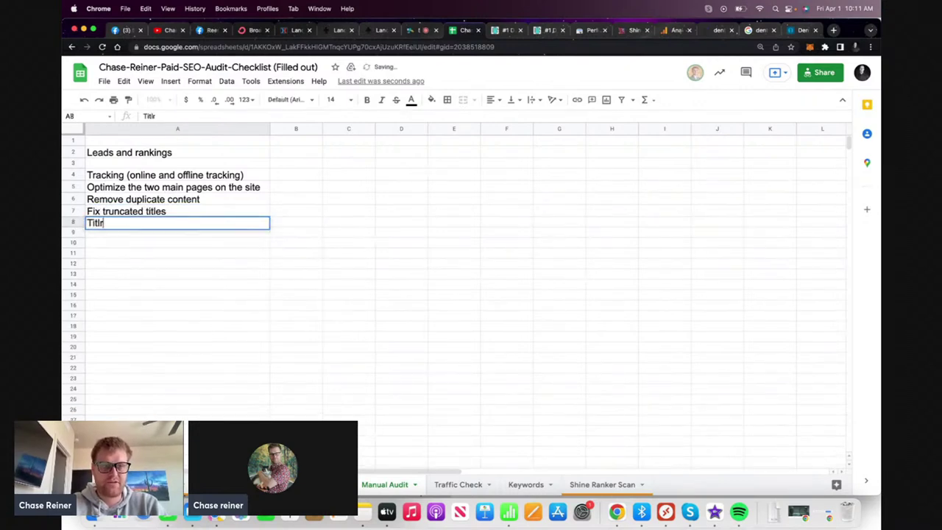
key(BackSpace)
text(es matched th)
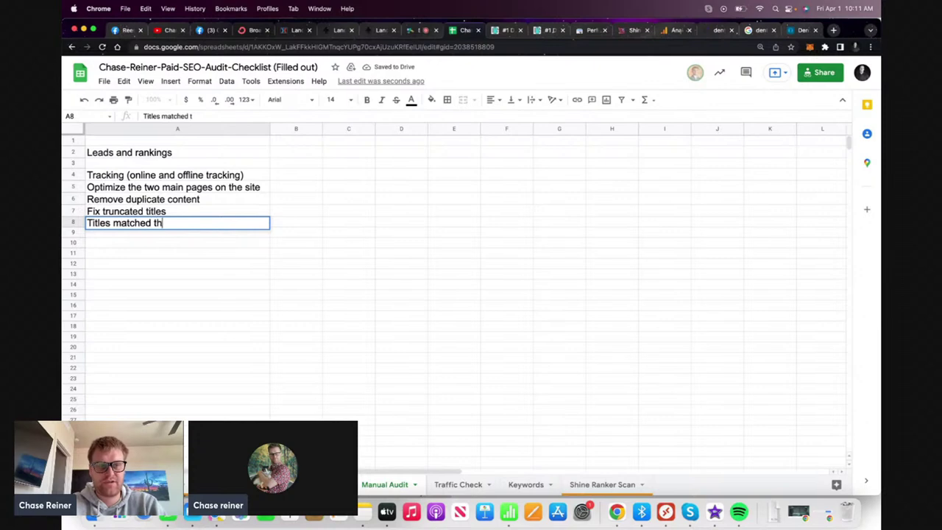
text(e main keywords)
key(Return)
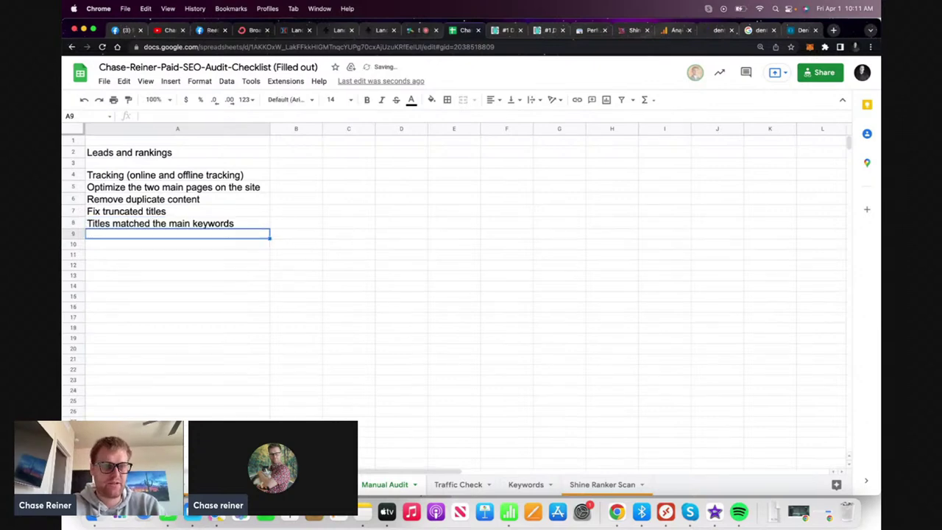
Reword the task in cell A8 to "Titles exact match the main keywords"
click(118, 224)
double_click(139, 224)
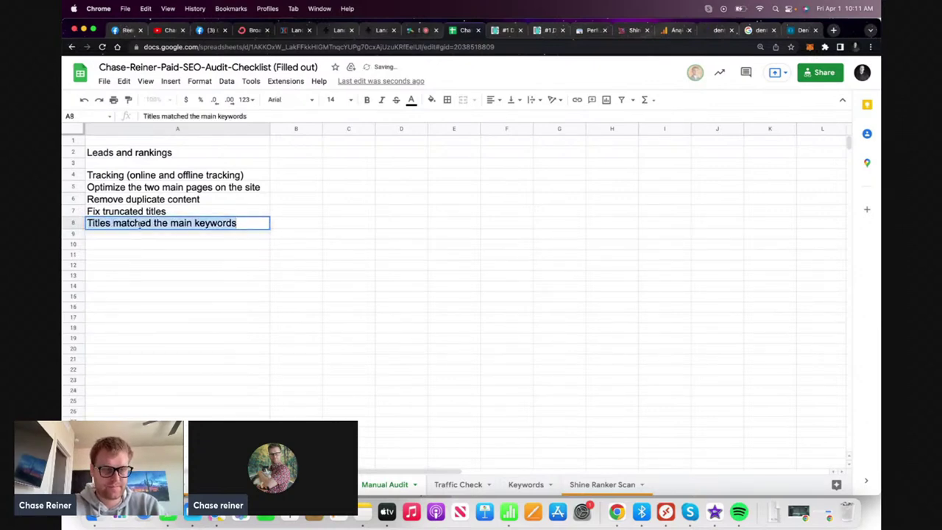
click(121, 223)
text(ec)
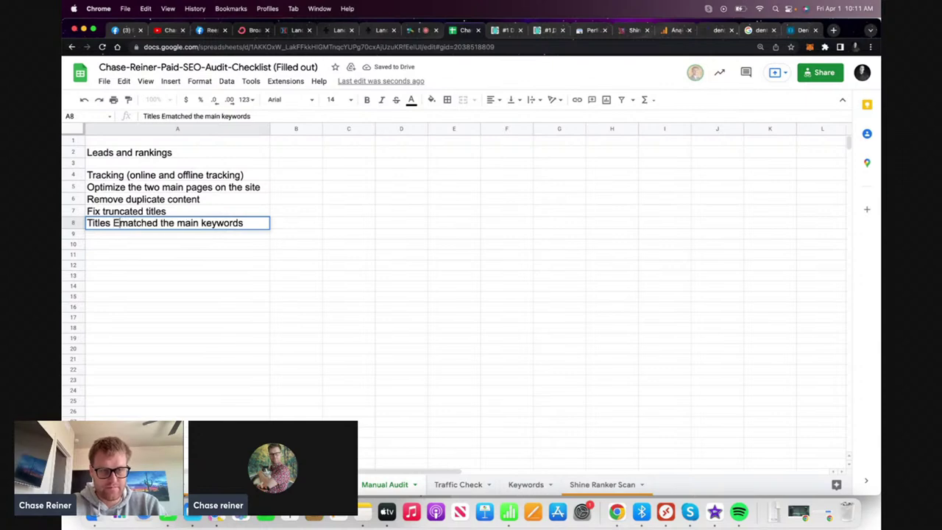
key(BackSpace)
text(ca)
key(BackSpace)
key(BackSpace)
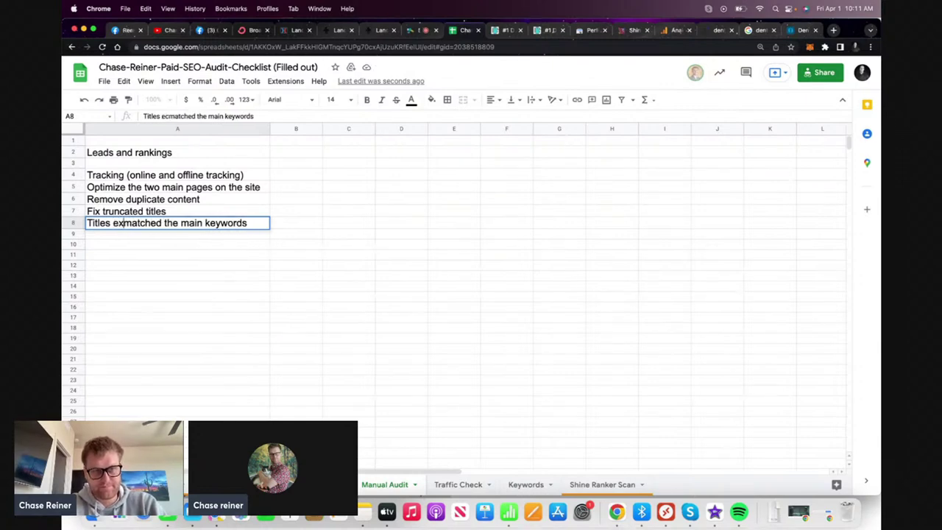
text(xact)
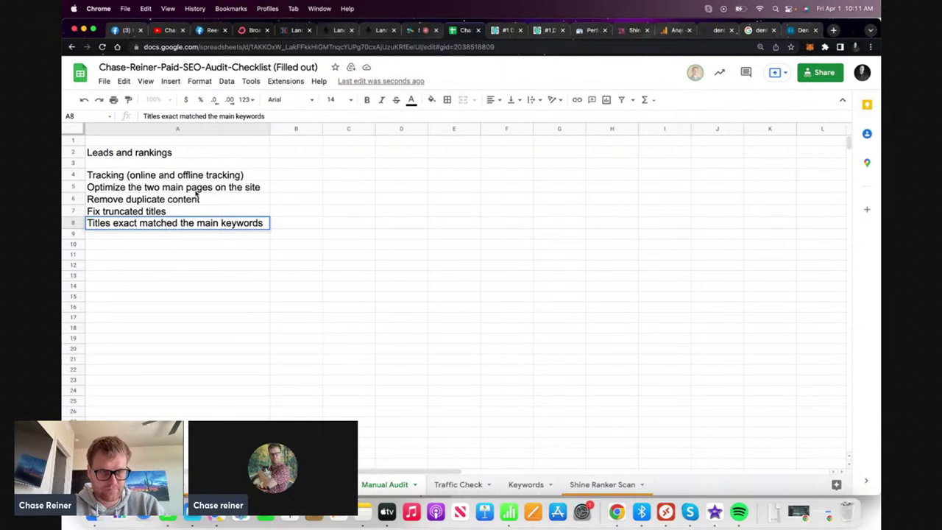
key(BackSpace)
key(BackSpace)
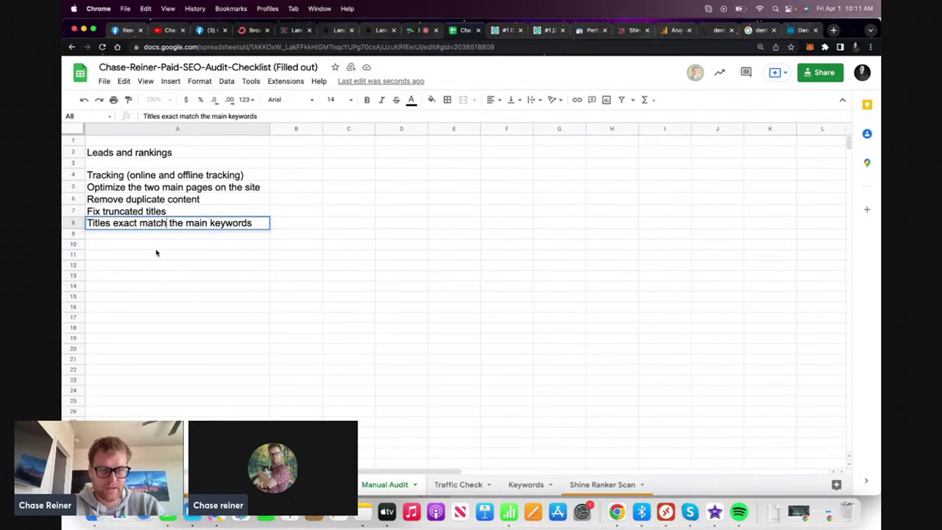
key(Return)
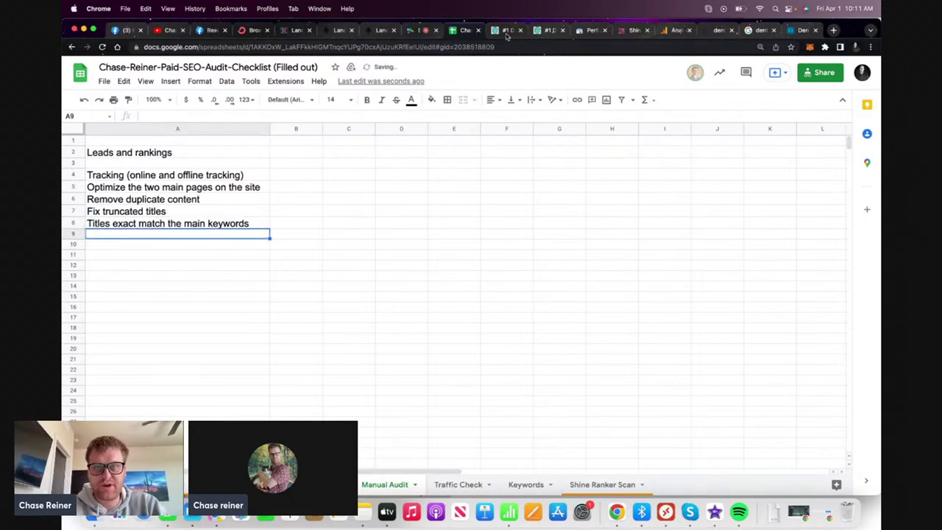
Open the Dental SEO page of dentalmarketingguy.com and examine its content and internal links down to the footer
click(506, 34)
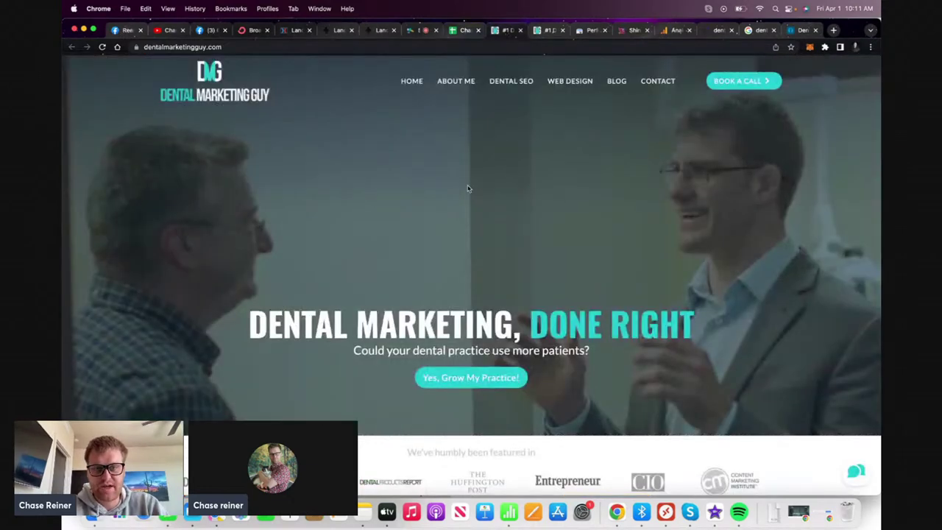
click(490, 85)
scroll(513, 179, down, 10)
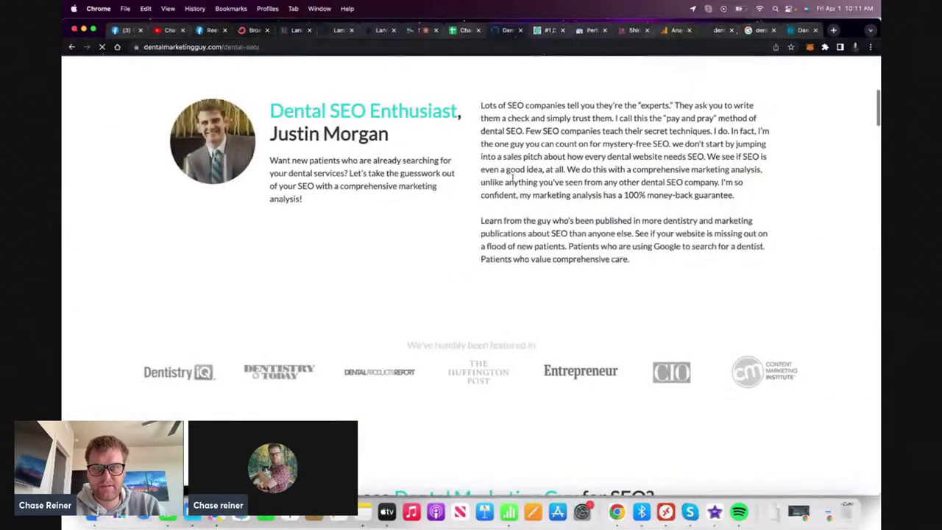
scroll(470, 205, down, 5)
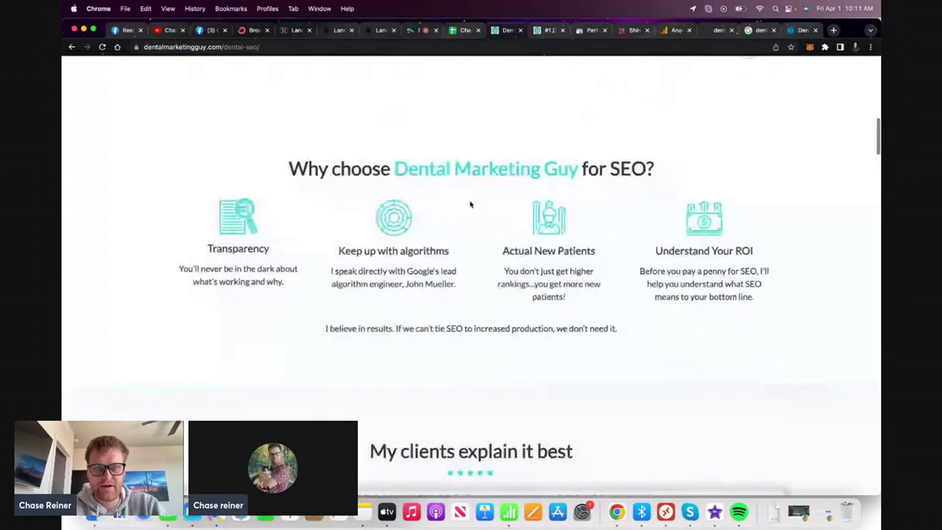
scroll(470, 204, down, 10)
scroll(410, 179, up, 1)
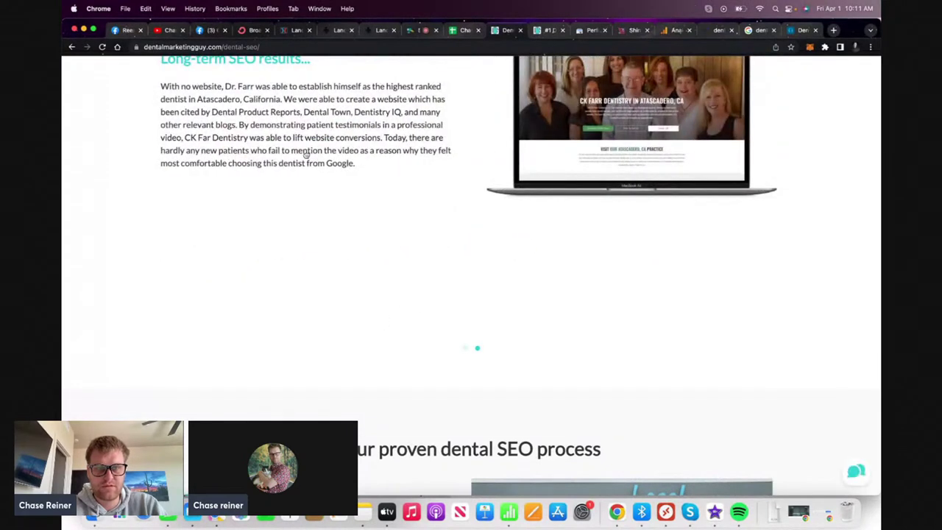
scroll(270, 137, down, 15)
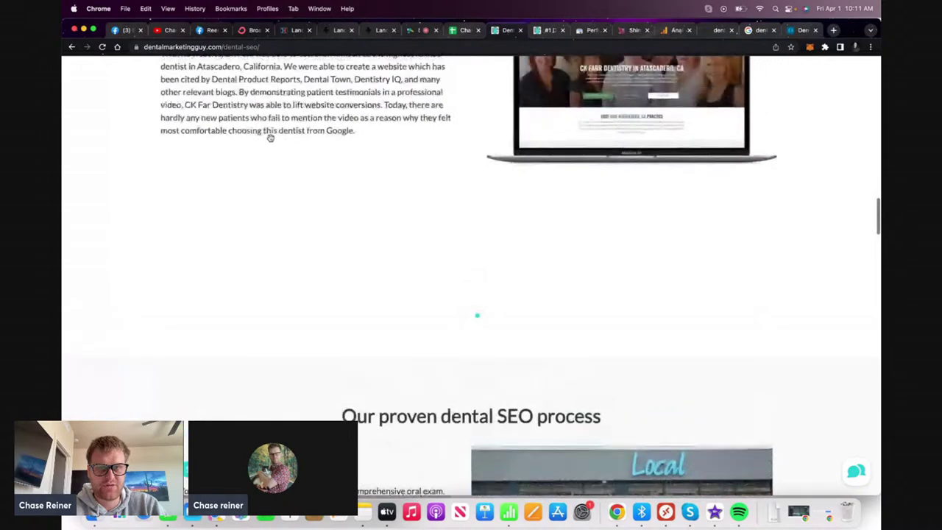
scroll(270, 138, down, 20)
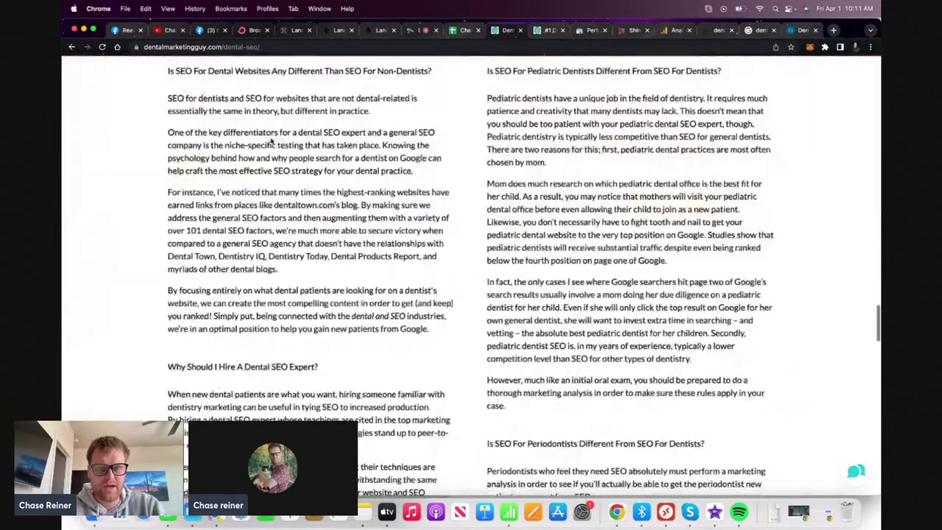
scroll(270, 140, down, 4)
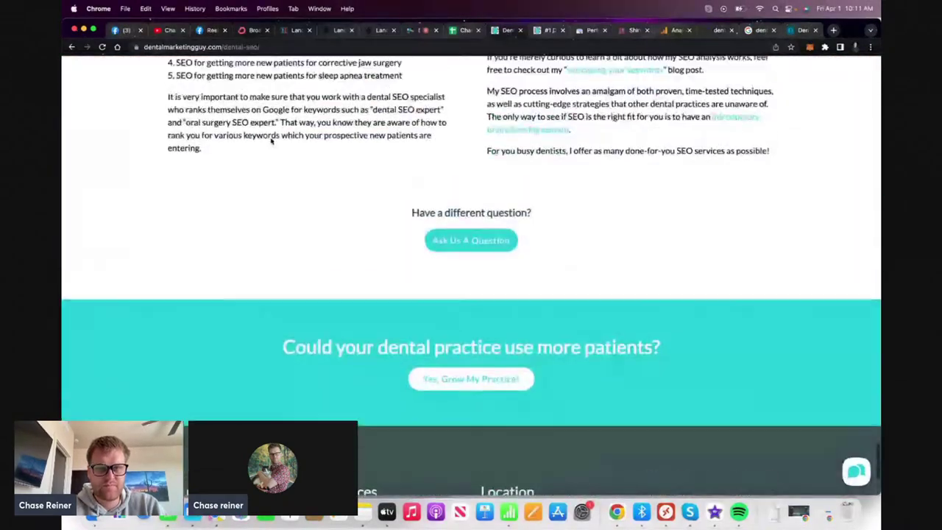
scroll(273, 140, up, 1)
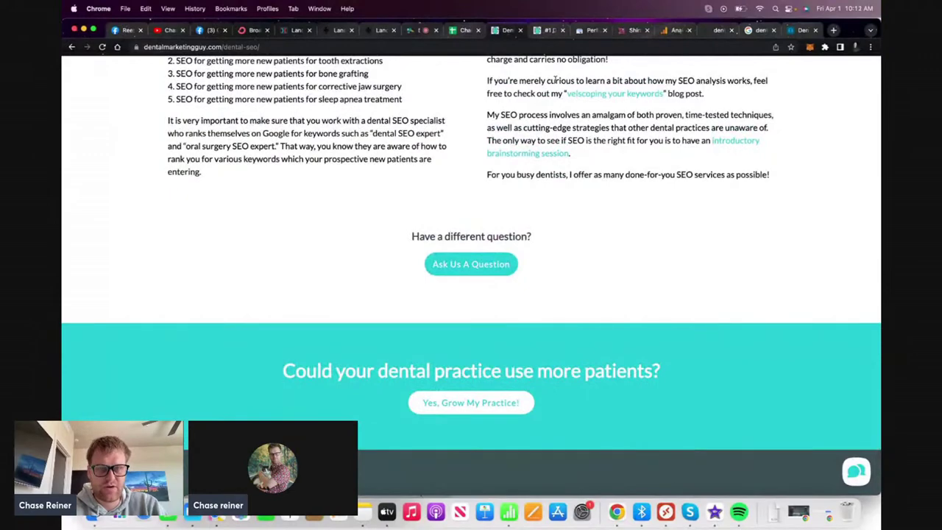
scroll(554, 81, up, 5)
click(545, 31)
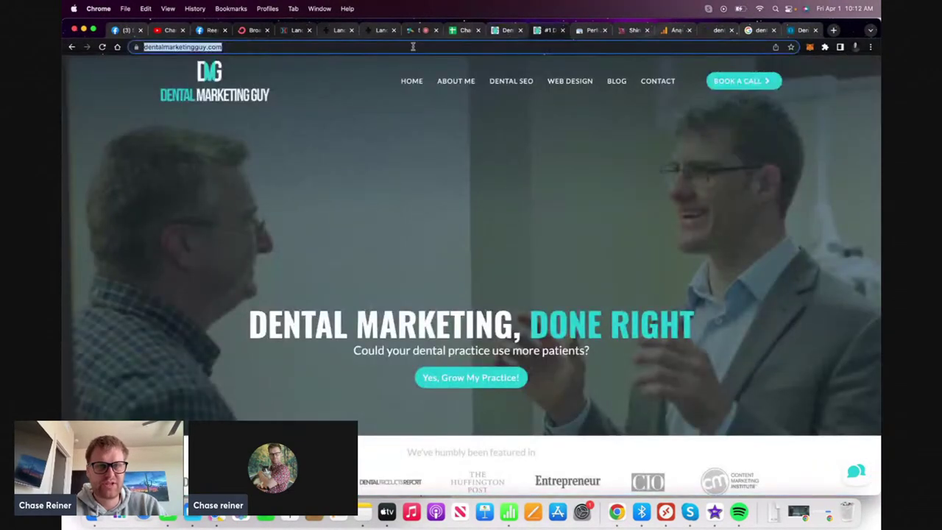
click(382, 34)
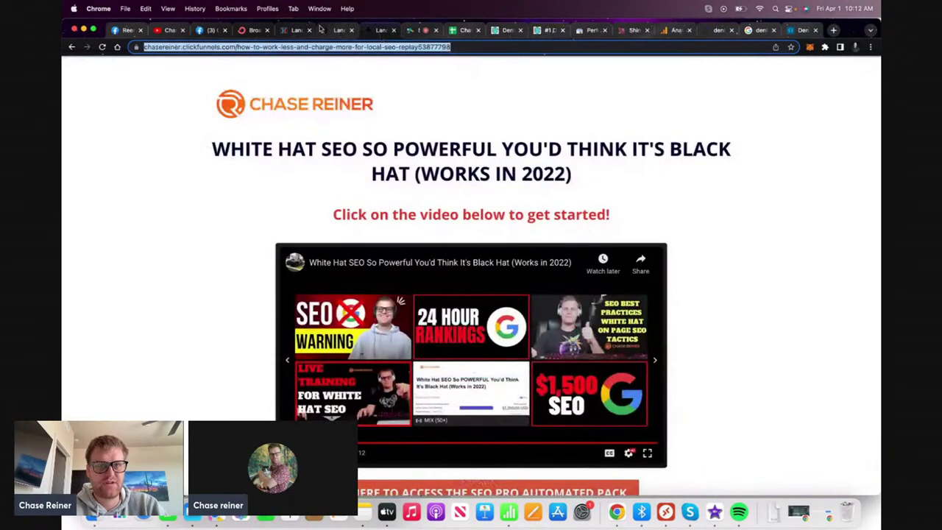
click(343, 31)
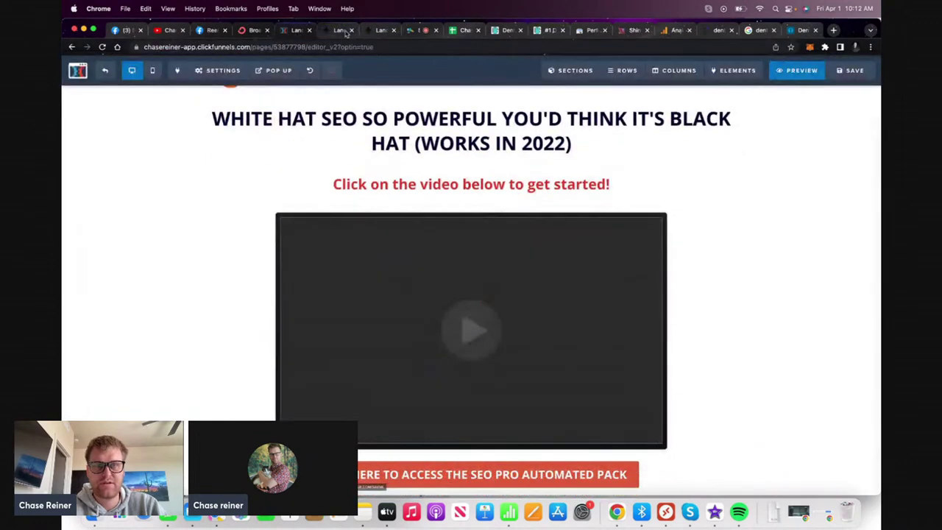
Return to the Manual Audit sheet and add the task "Internal links optimized to main pages" in cell A9
click(458, 31)
text(Intre)
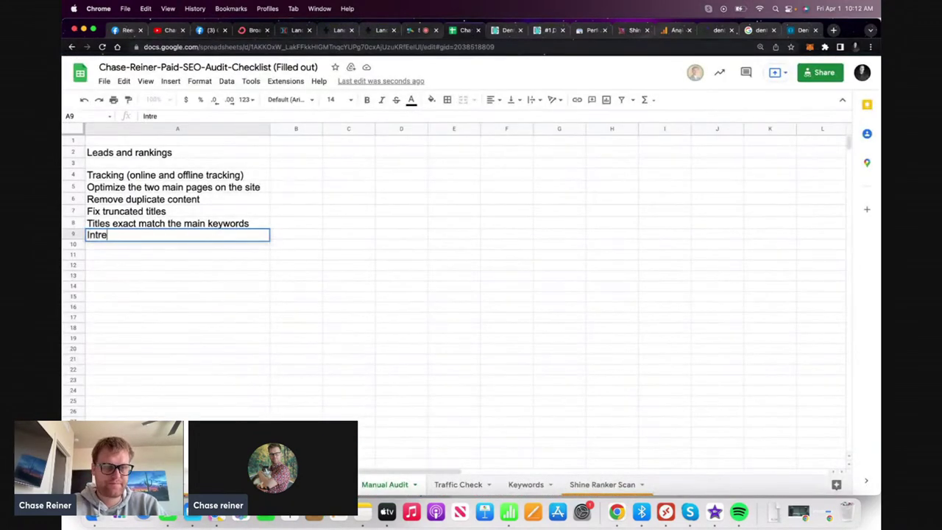
key(BackSpace)
key(BackSpace)
text(ernal links opti)
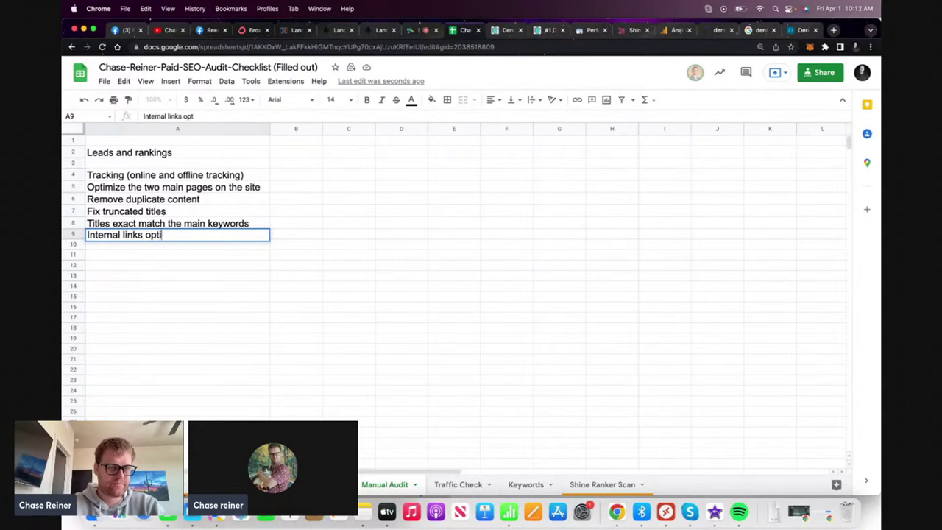
text(mized to main page)
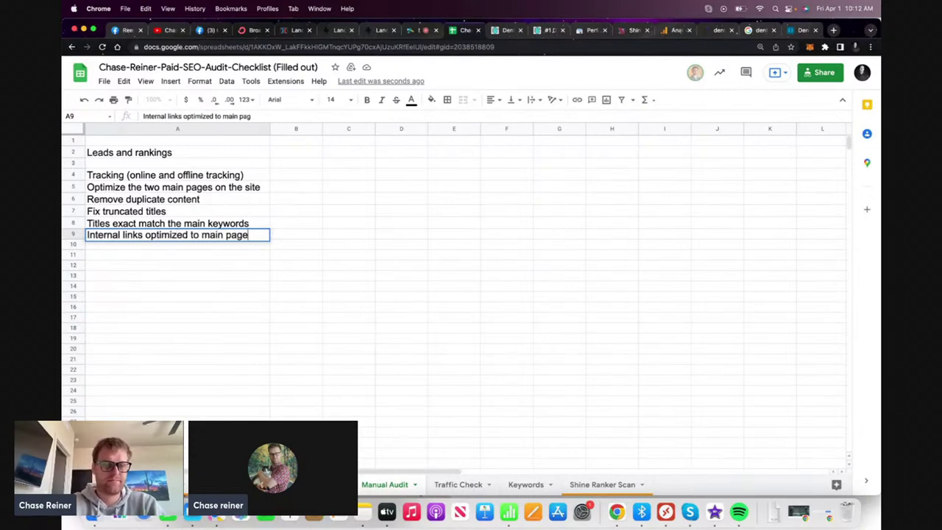
text(s)
key(Return)
Add the task "Begin building out the new pages that target keywords that rank low" in cell A10 and widen column A to fit it
text(Begin bui)
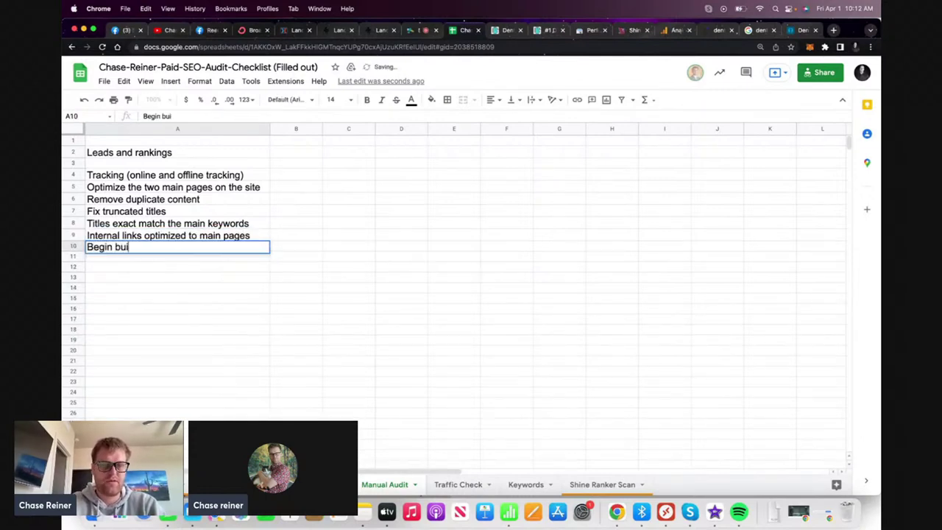
text(lding out the ne)
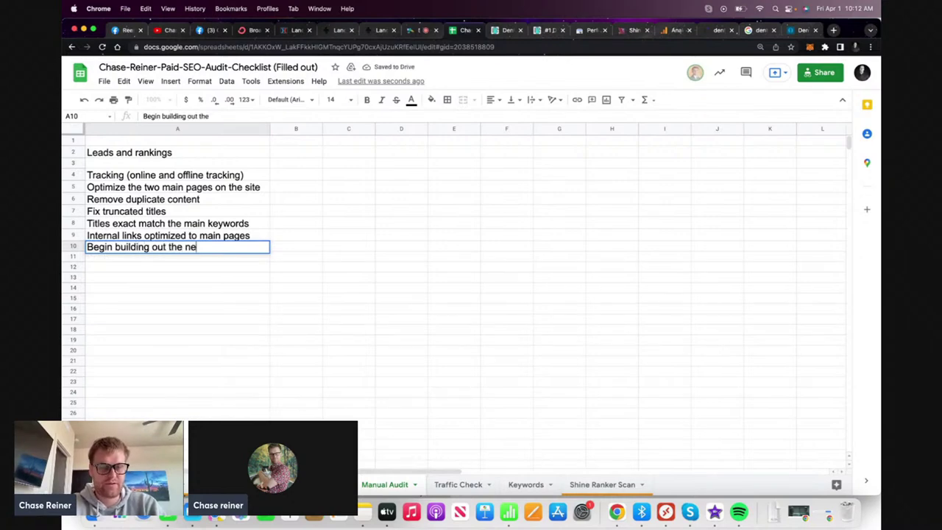
text(w pages that rtar)
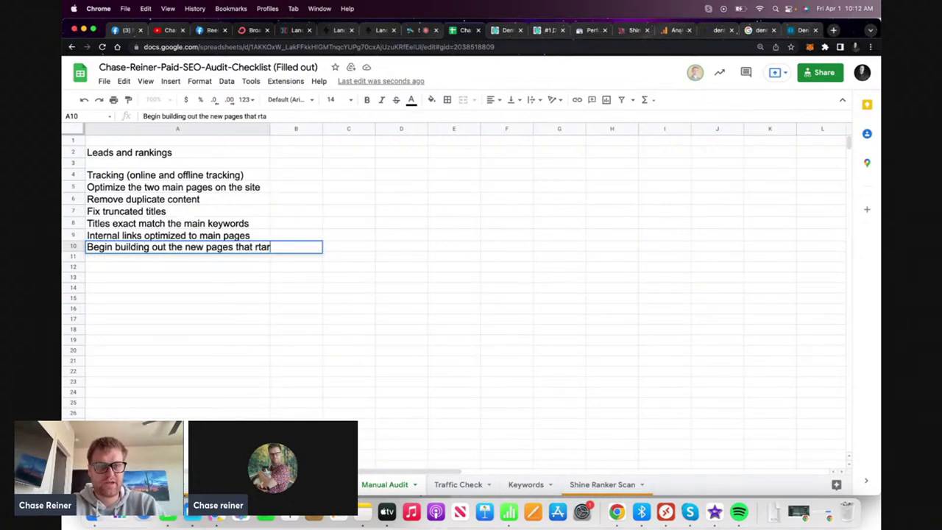
key(BackSpace)
key(BackSpace)
text(ta)
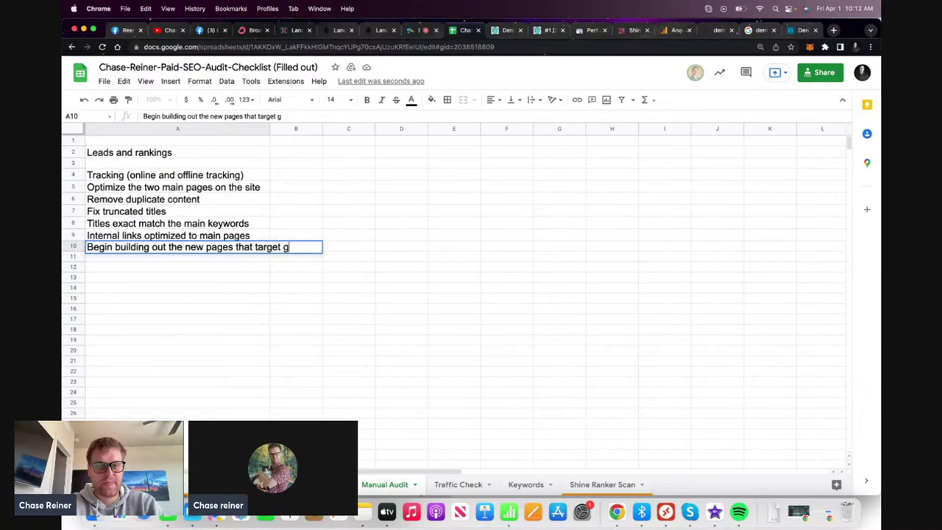
text(rget keywr)
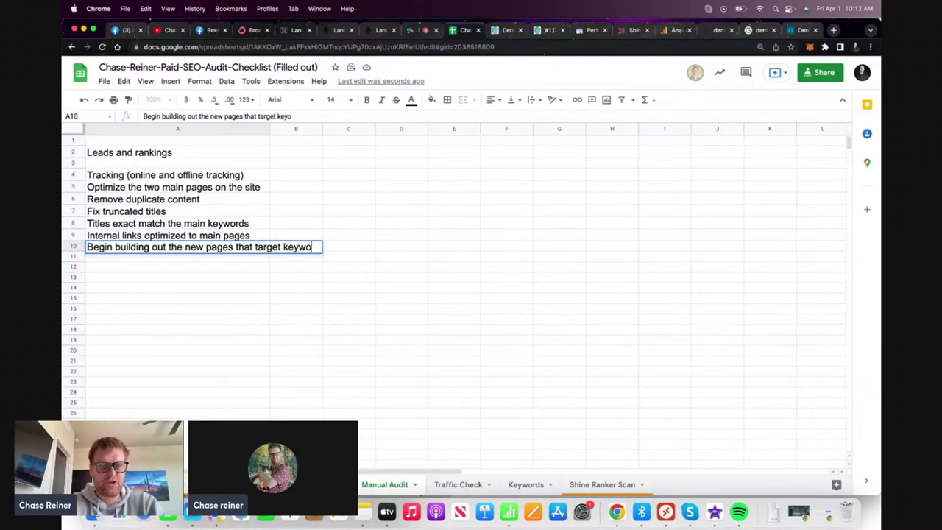
text(rds th)
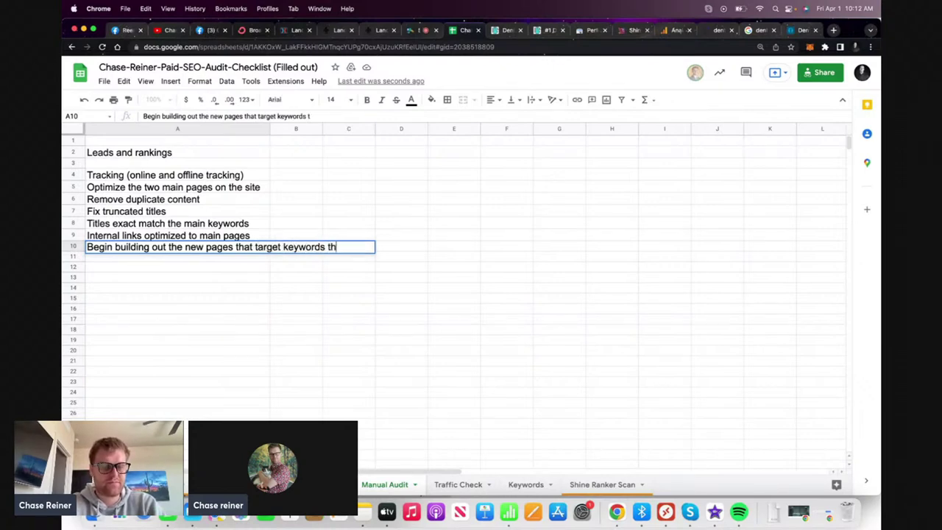
text(at exist)
key(BackSpace)
key(BackSpace)
key(BackSpace)
key(BackSpace)
key(BackSpace)
text(rabn)
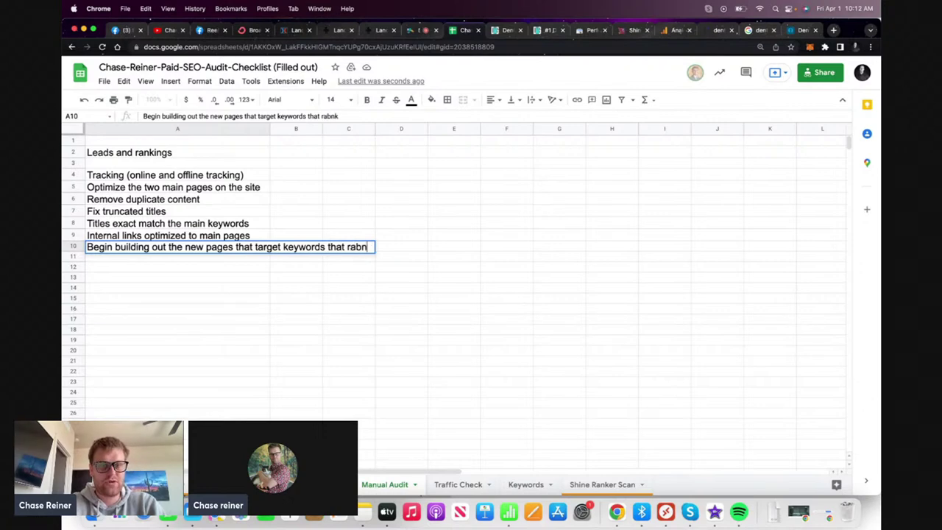
key(BackSpace)
key(BackSpace)
text(nk low)
key(Return)
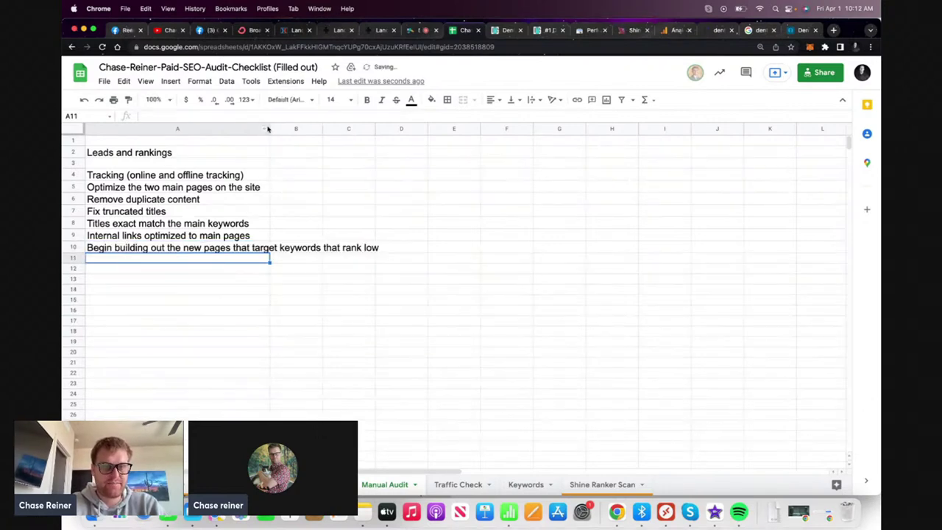
drag(267, 129, 402, 129)
click(309, 279)
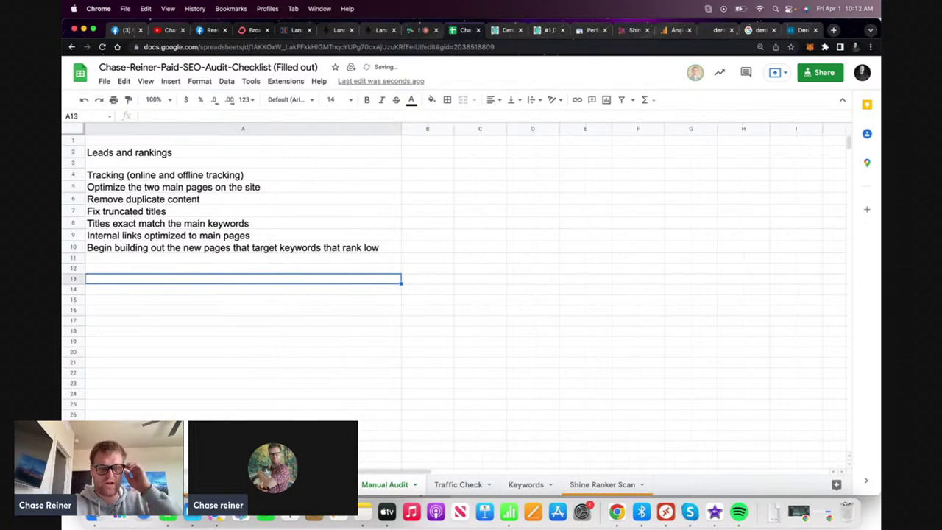
Open the Traffic Check sheet and examine the keywords' current ranks, monthly searches and CPC for low-ranking terms such as "dental marketing company"
click(310, 485)
click(457, 484)
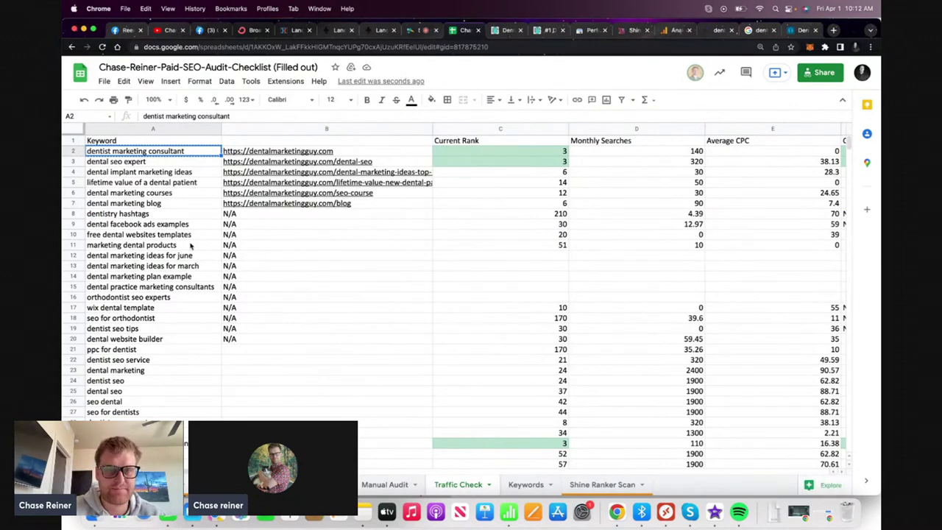
scroll(190, 246, right, 5)
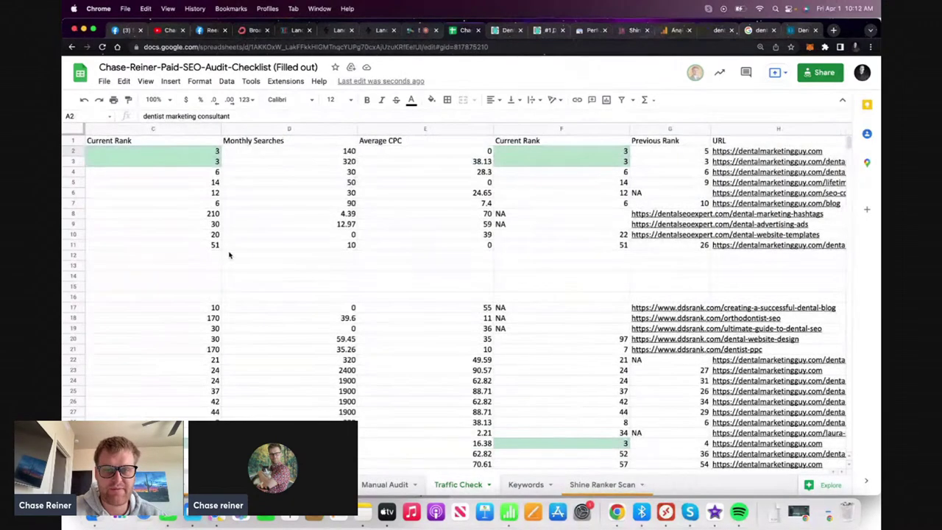
scroll(229, 254, left, 5)
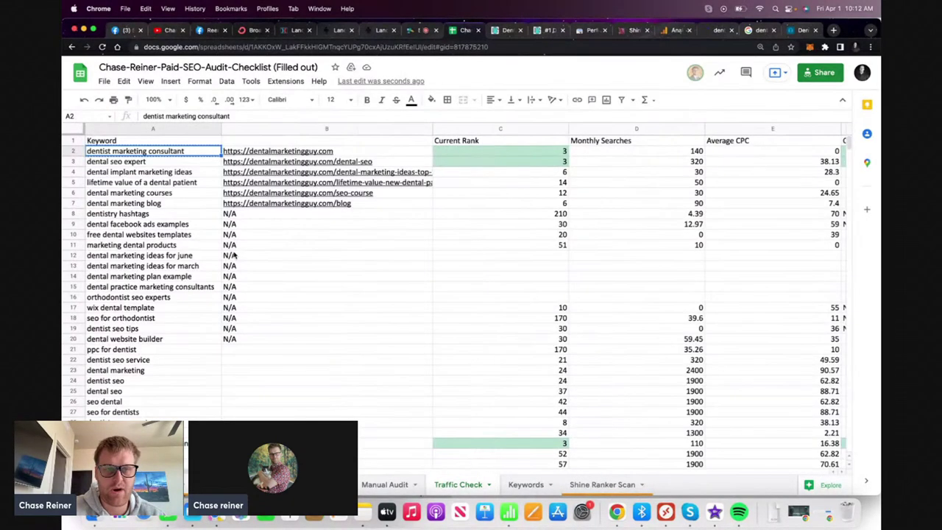
scroll(161, 369, down, 3)
click(156, 362)
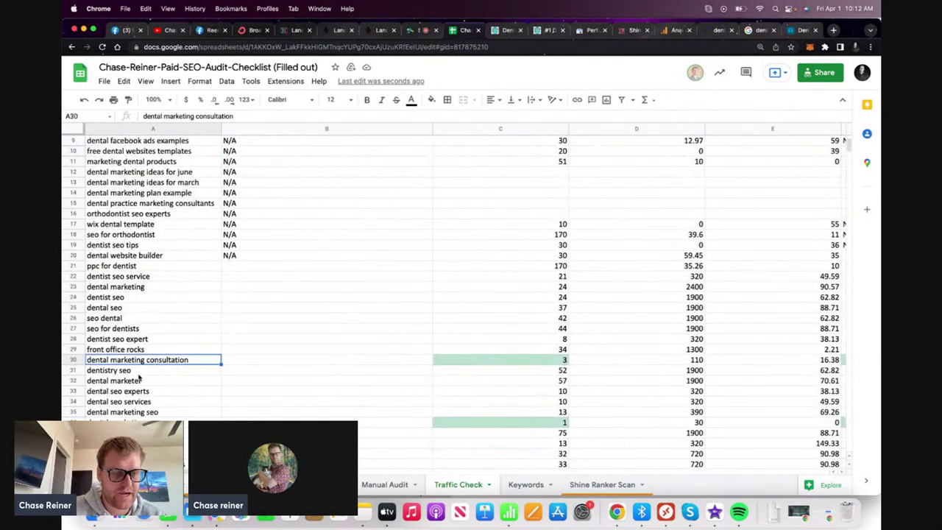
scroll(139, 378, down, 2)
click(144, 359)
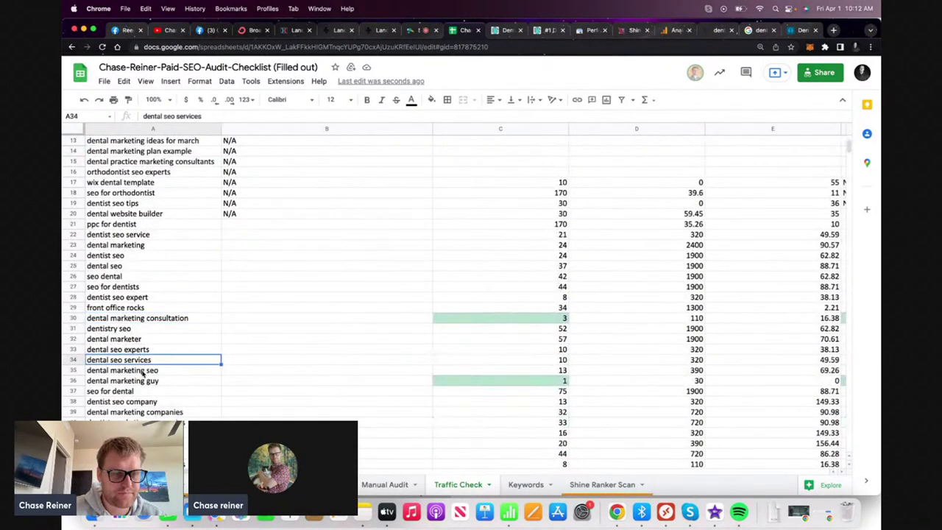
scroll(143, 372, down, 1)
click(146, 332)
click(75, 329)
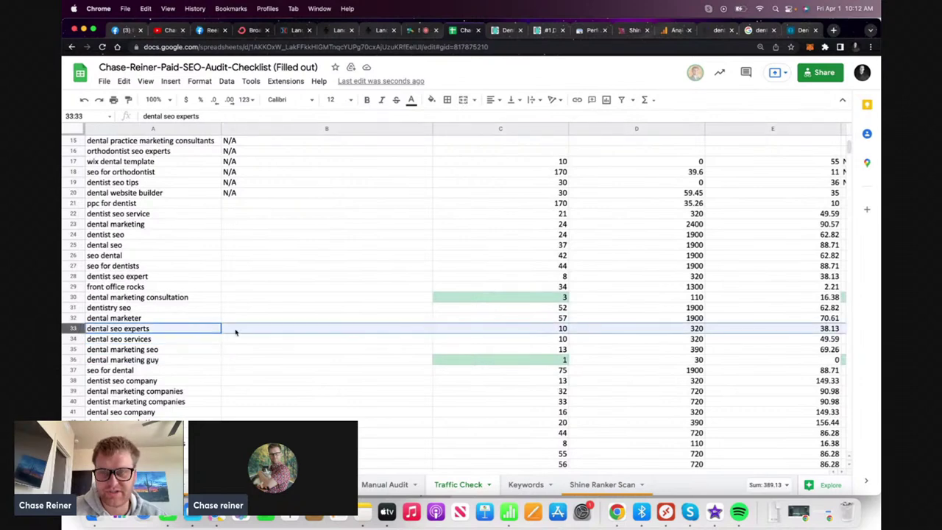
scroll(244, 331, up, 5)
scroll(243, 330, down, 5)
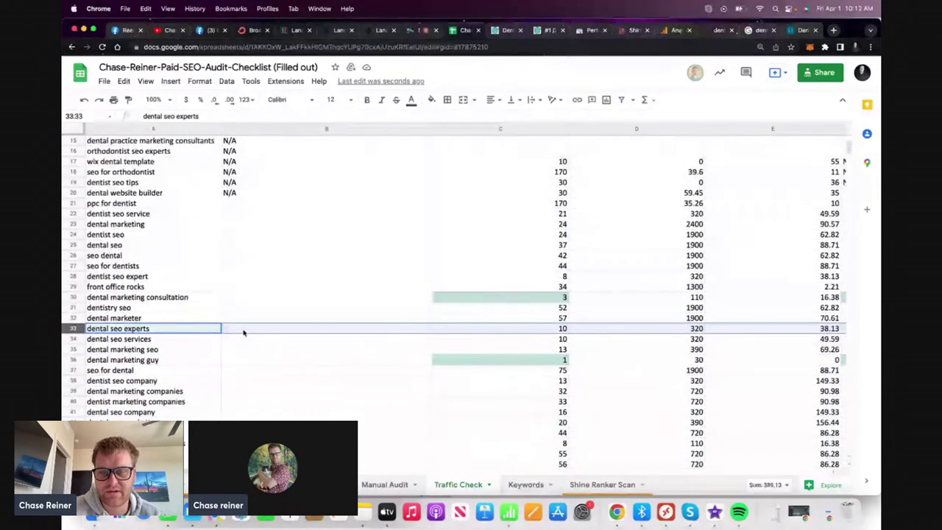
scroll(118, 383, down, 5)
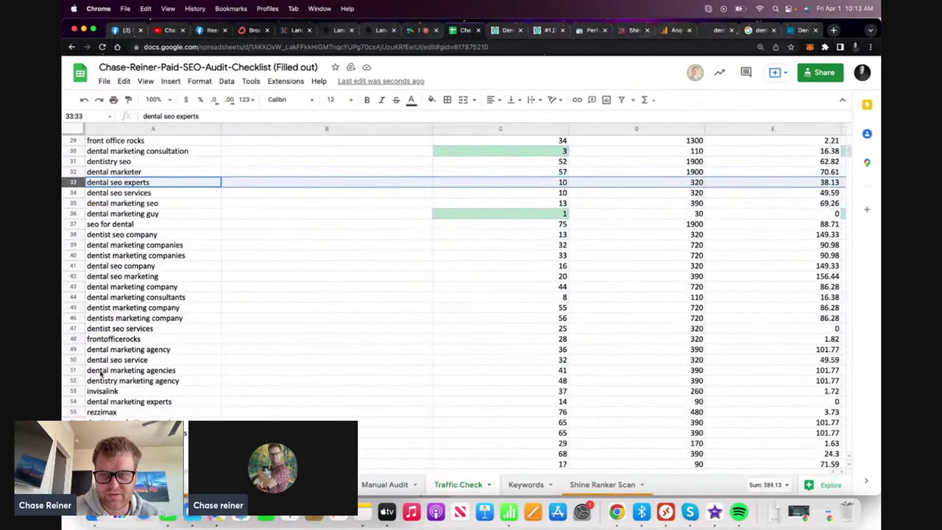
click(73, 296)
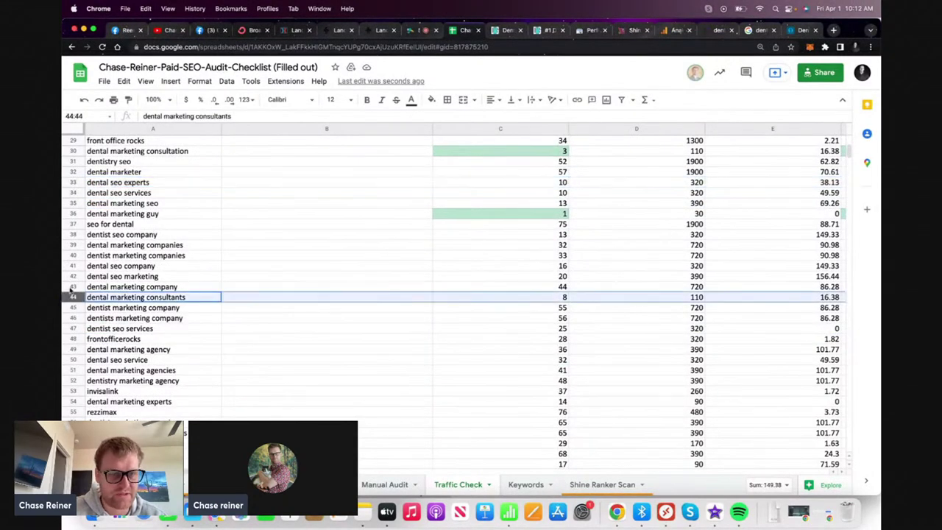
click(73, 287)
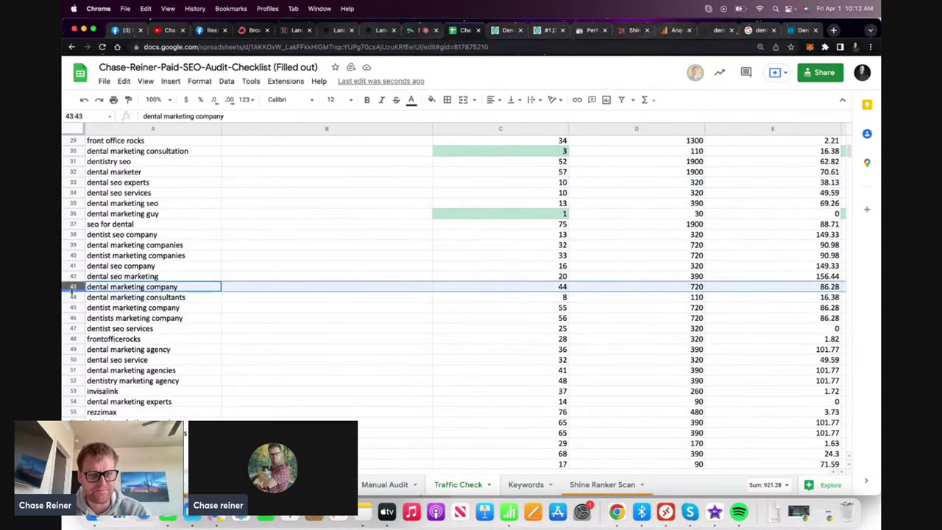
click(118, 288)
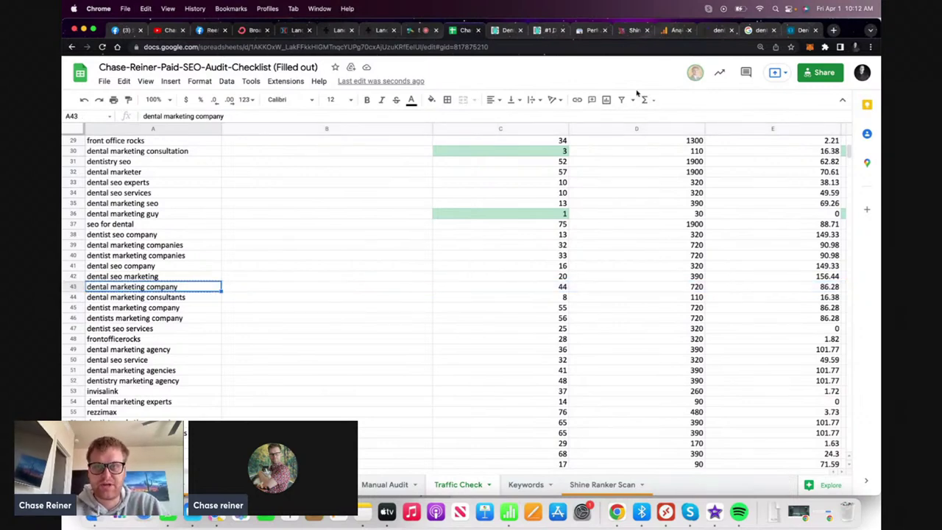
click(503, 30)
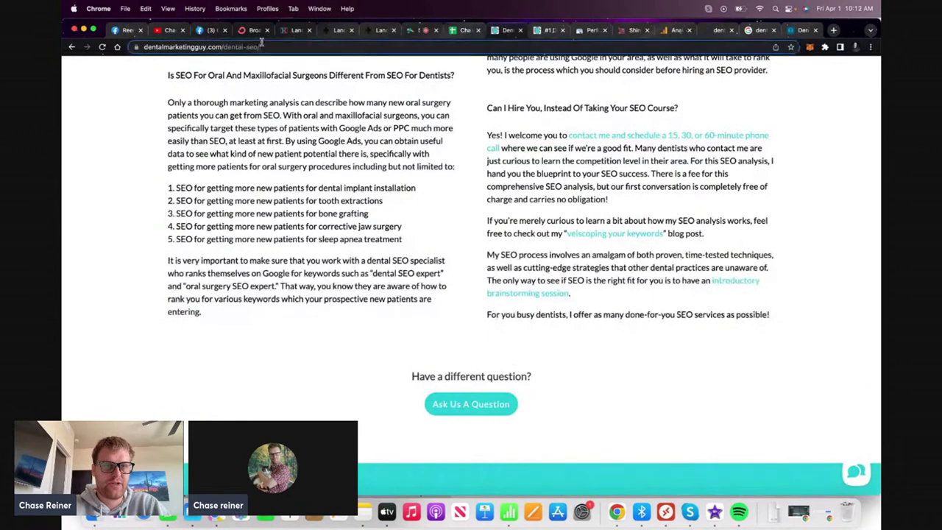
drag(251, 46, 322, 46)
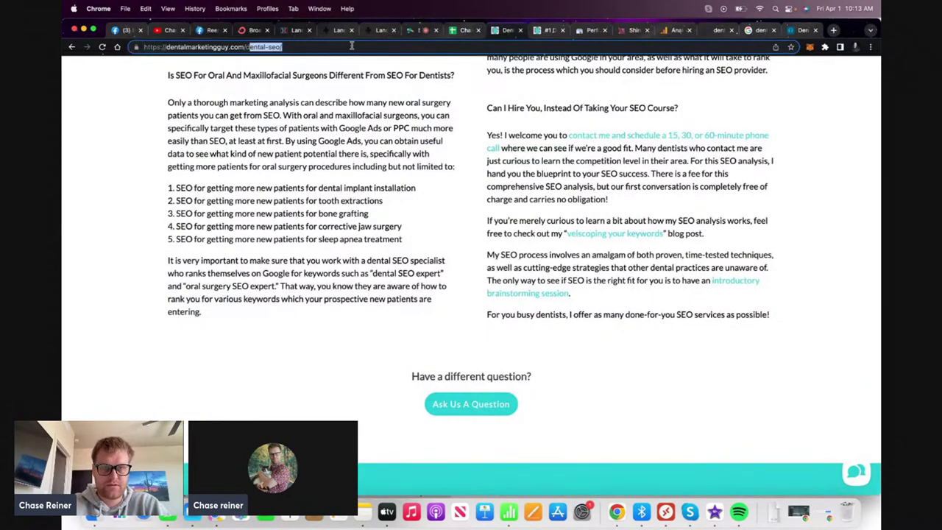
key(BackSpace)
key(super+Left)
text(site:)
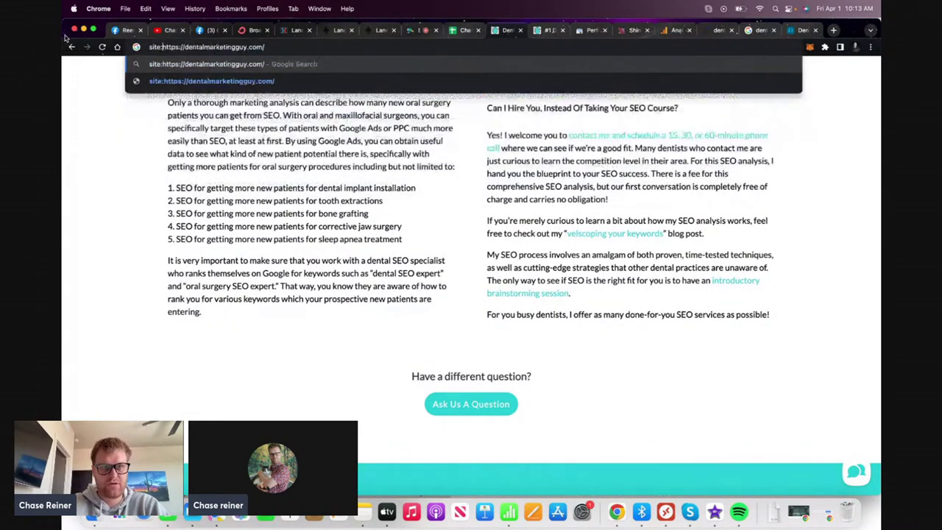
click(268, 49)
text(dental marketing company)
key(Return)
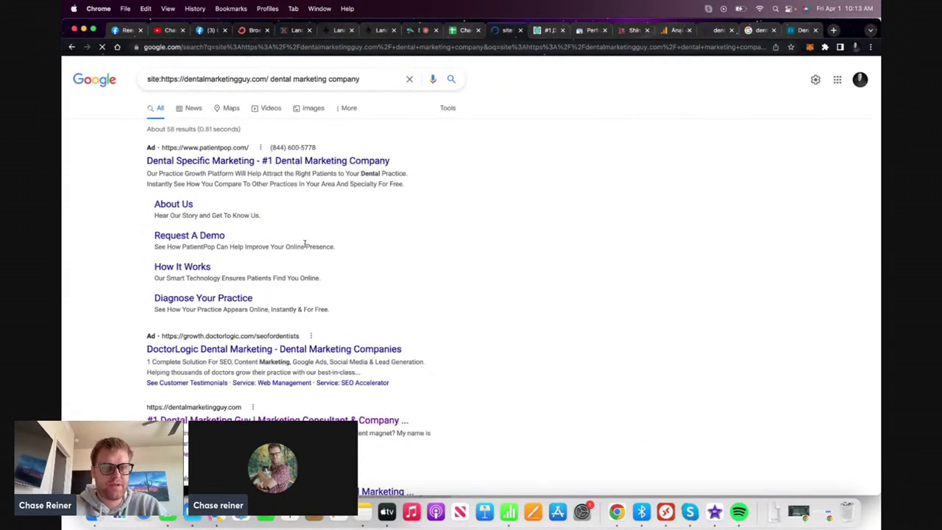
Find "dental marketing company" within the search results and go through its matches to check for pages targeting that exact phrase
scroll(305, 244, down, 8)
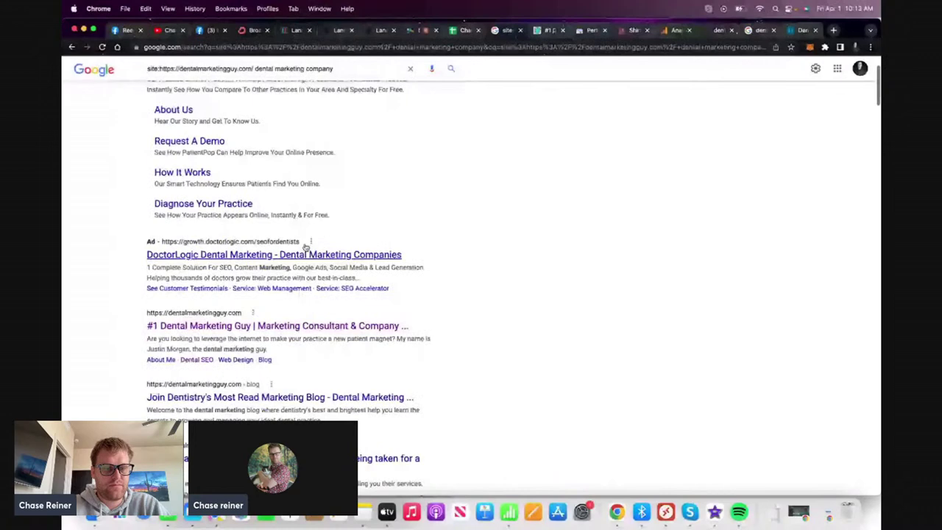
key(super+f)
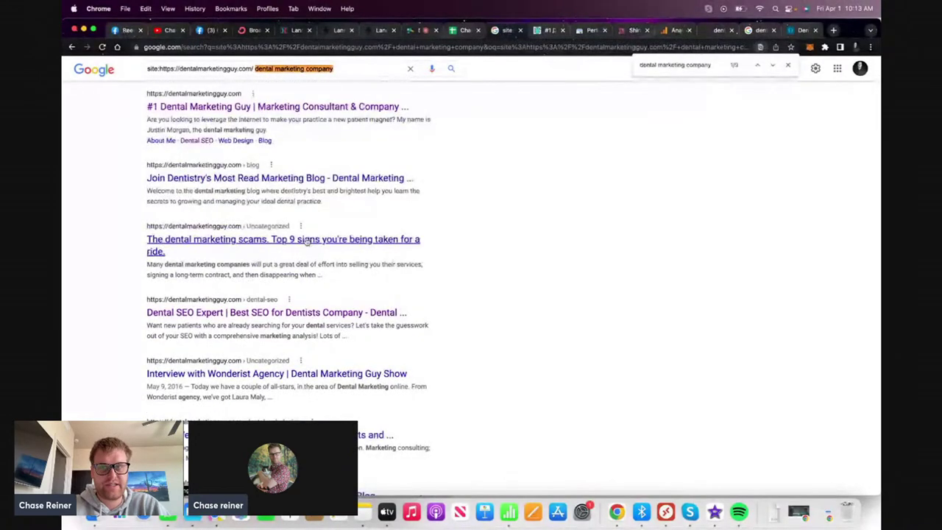
scroll(307, 243, down, 5)
key(Return)
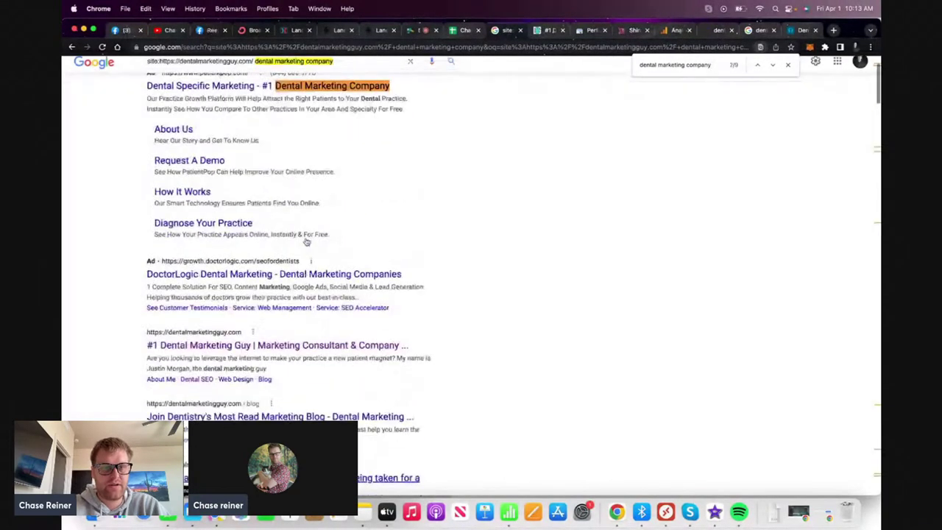
key(Return)
key(Return)
key(Return)
key(Return)
key(Return)
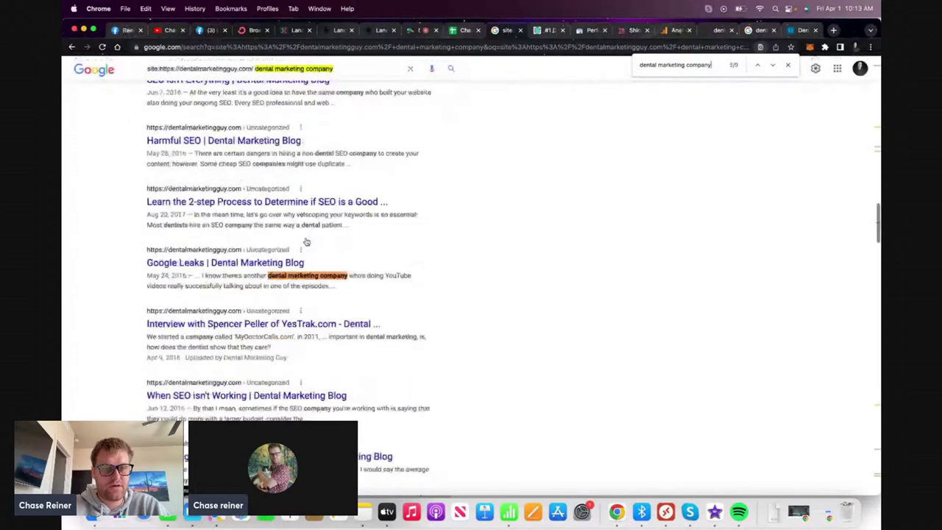
key(Return)
key(Return)
key(Return)
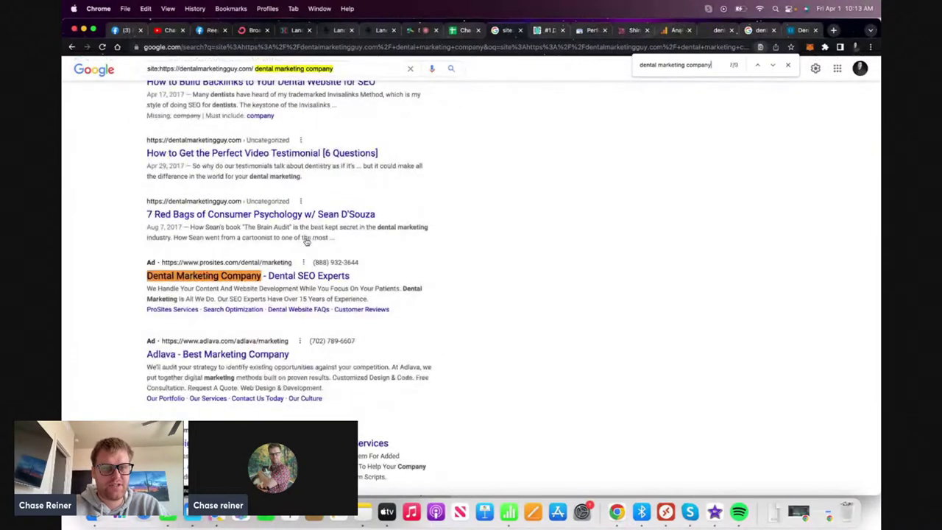
key(Return)
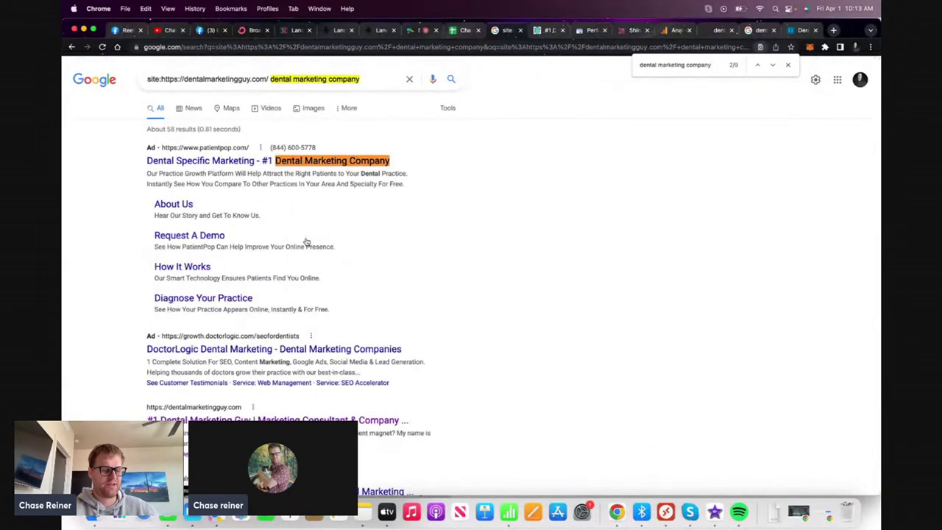
key(Return)
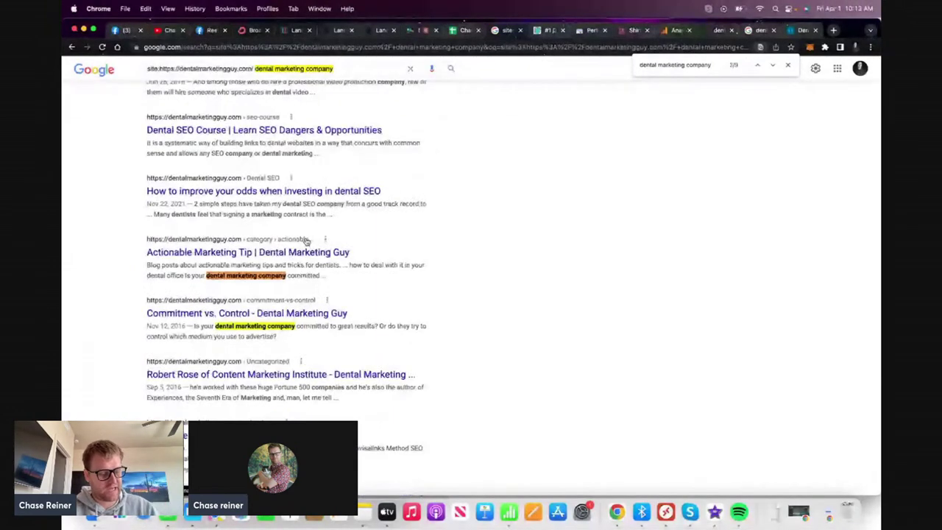
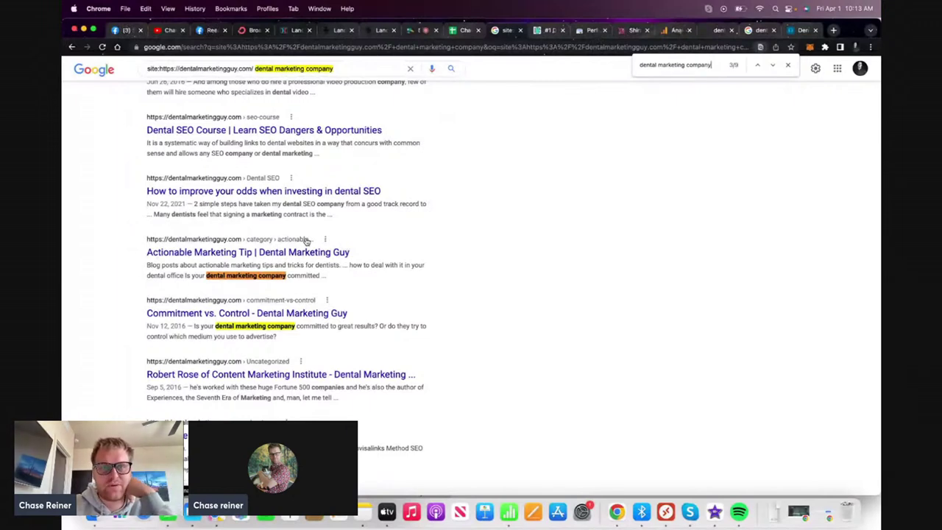
Return to the Traffic Check sheet, review the ranking data across row 43 and open its keyword cell "dental marketing company"
key(ctrl+shift+Tab)
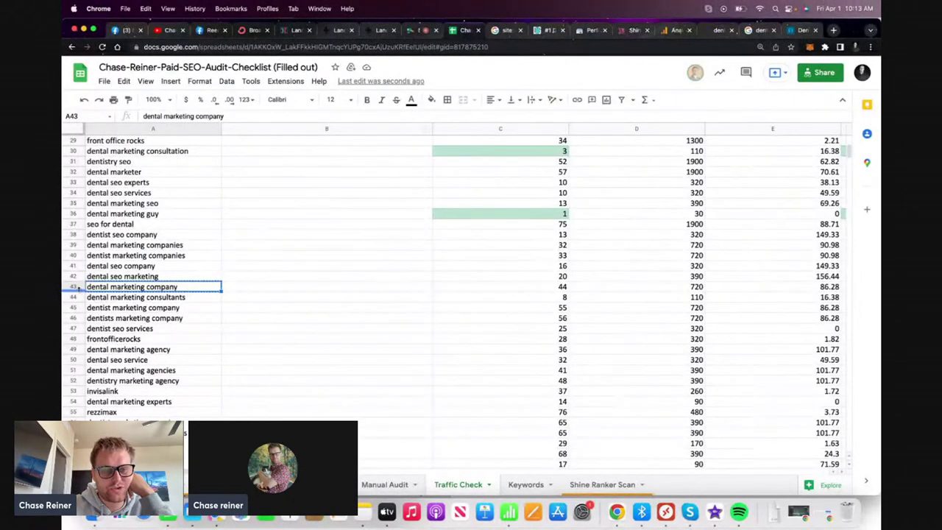
click(73, 287)
scroll(140, 289, right, 2)
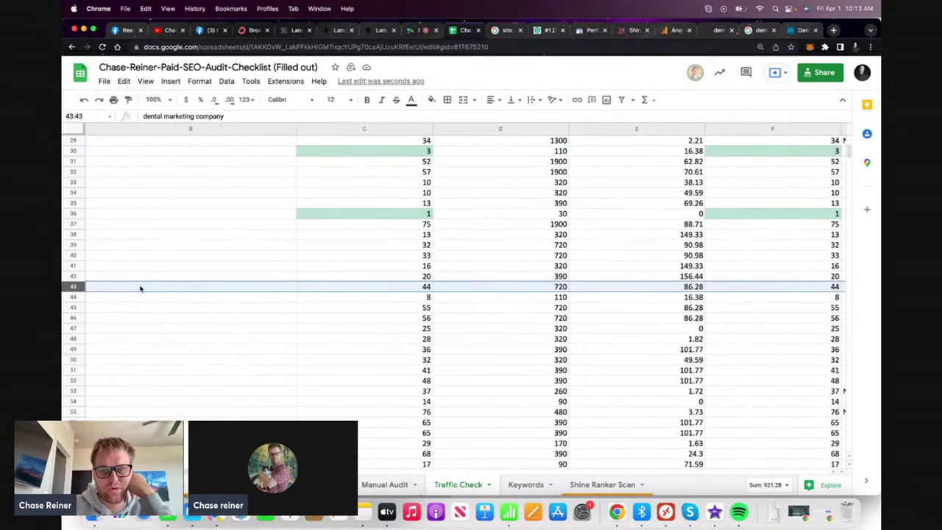
scroll(139, 288, right, 2)
scroll(140, 288, left, 4)
click(140, 287)
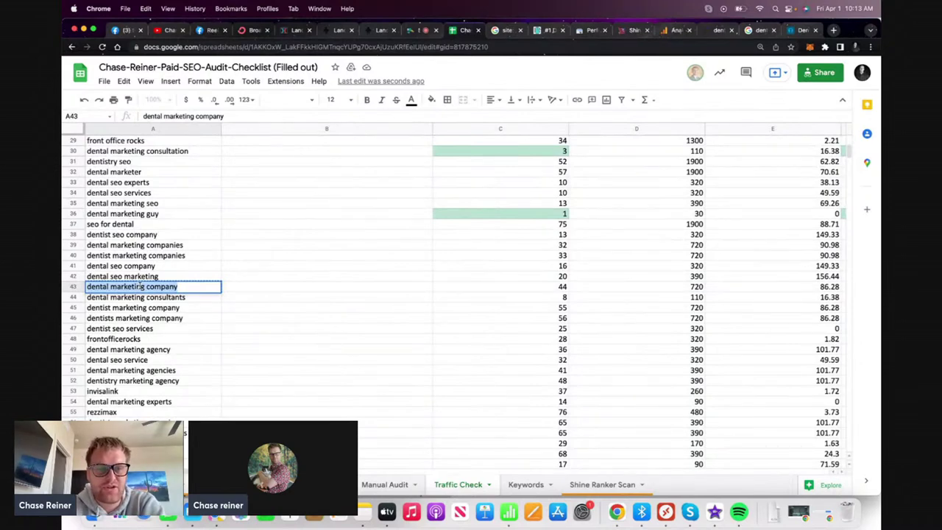
Move the "dental marketing company" row up to row 8, directly below the "dental marketing blog" row
click(74, 287)
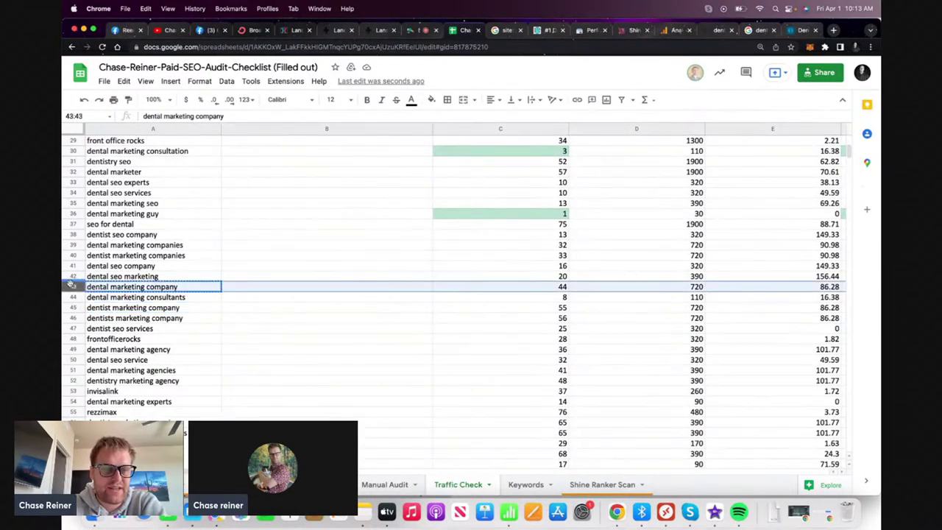
drag(74, 115, 89, 214)
click(126, 236)
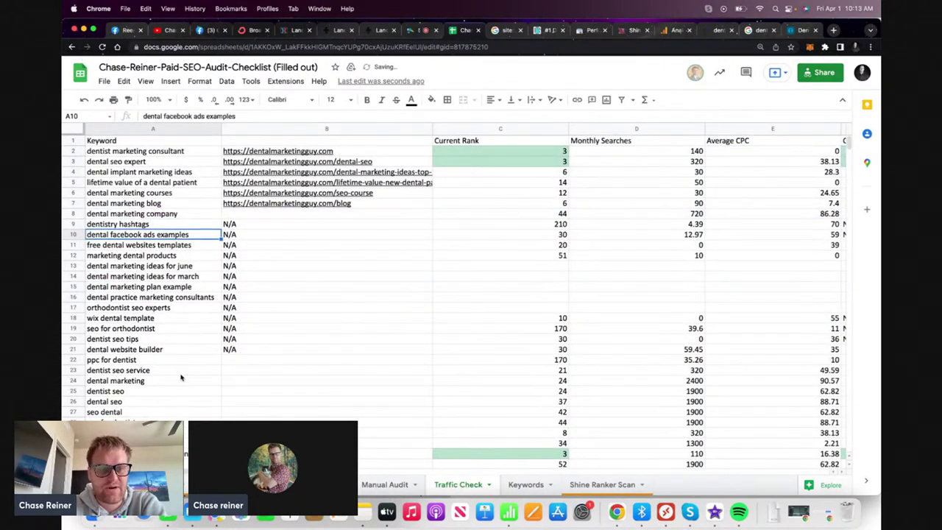
Enter N/A in cell B22 beside the keyword "ppc for dentist"
scroll(187, 372, down, 2)
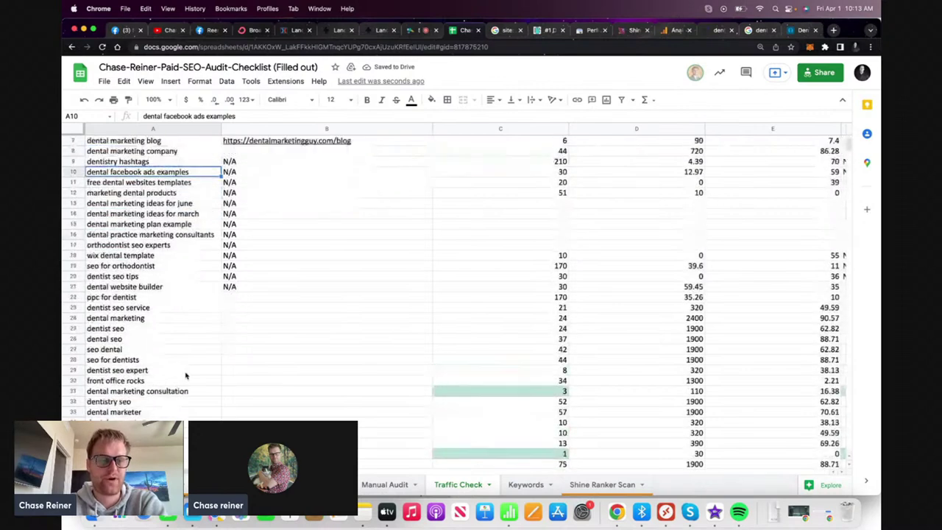
scroll(187, 372, up, 2)
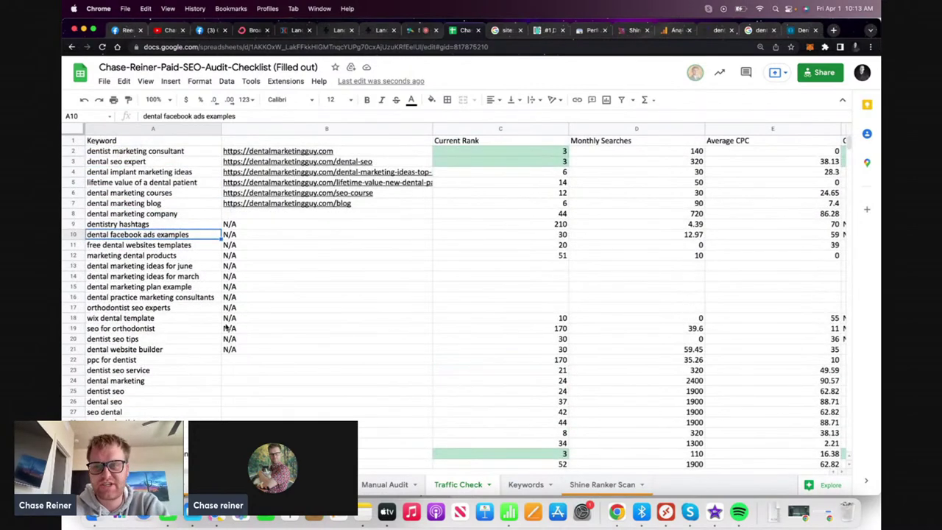
scroll(229, 359, down, 1)
click(179, 343)
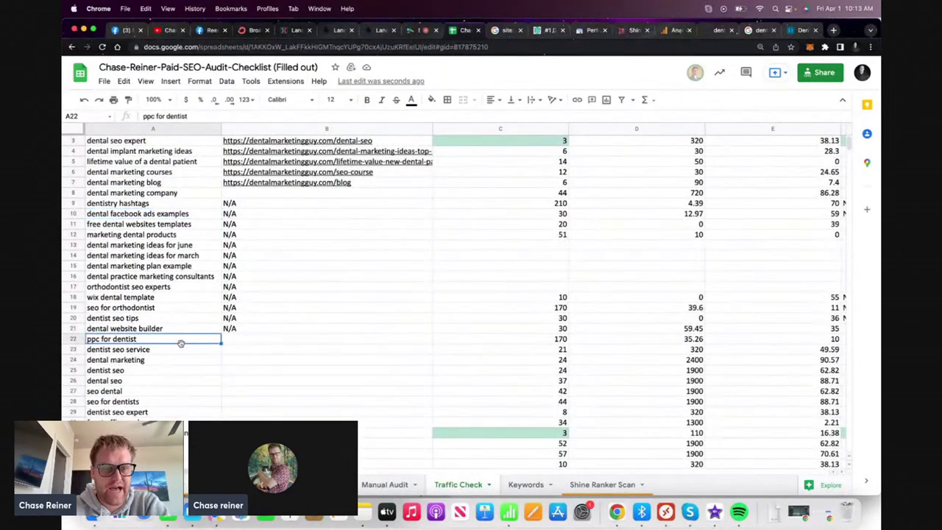
click(236, 343)
text(N)
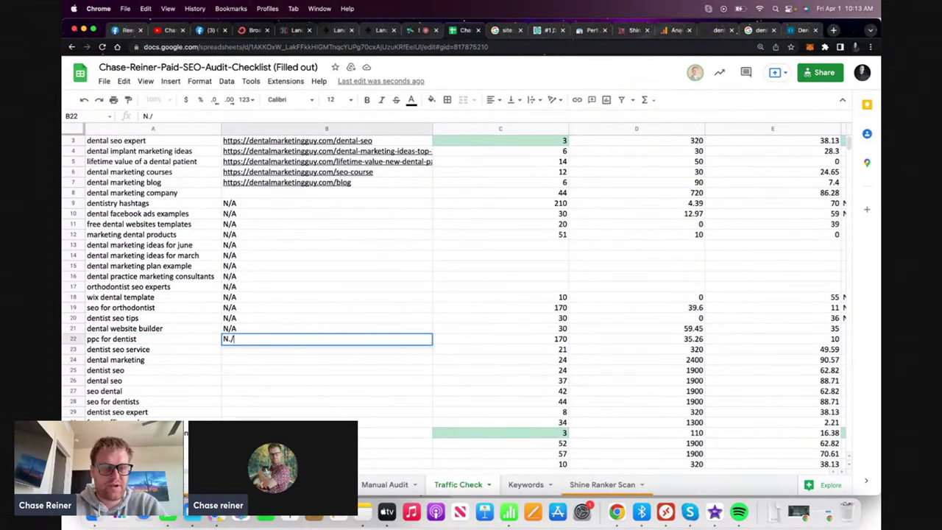
text(.)
key(BackSpace)
text(/)
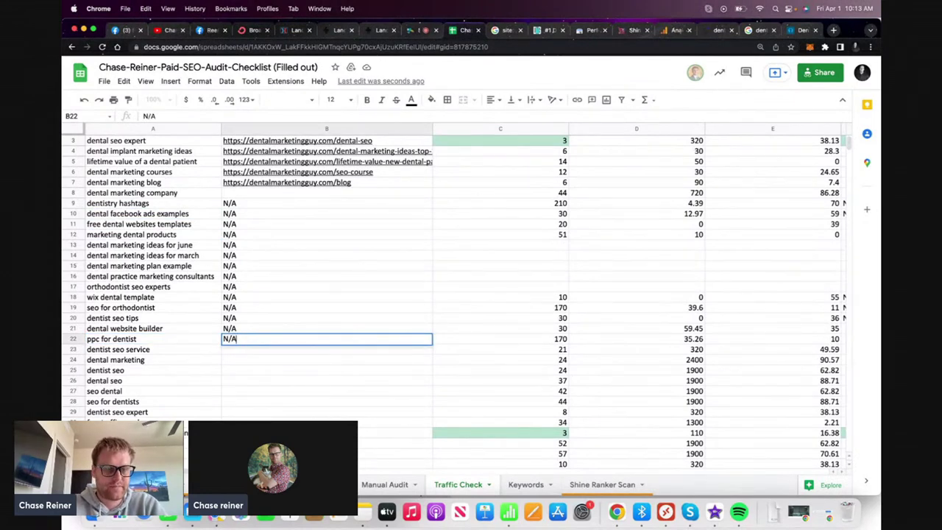
text(A)
key(Return)
Move the "dental marketing consultation" row up one place, above the "front office rocks" row
click(172, 411)
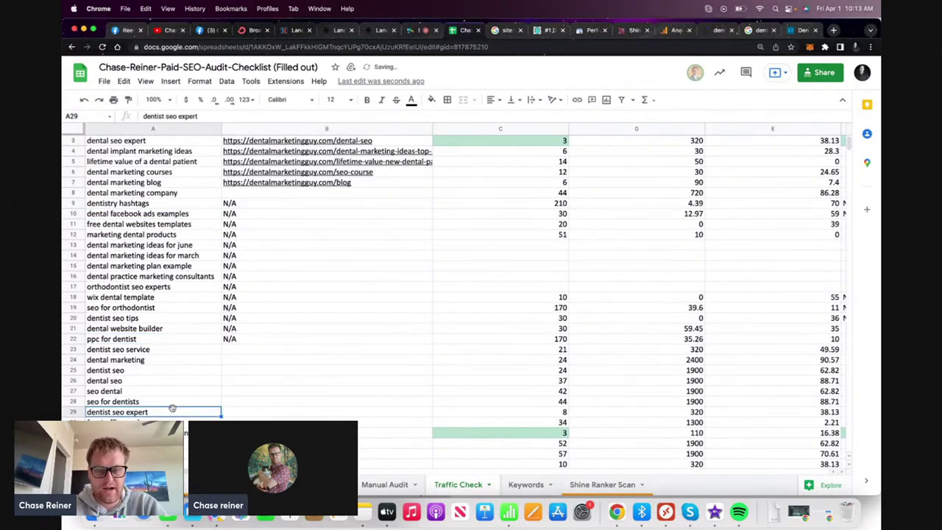
click(98, 401)
click(73, 400)
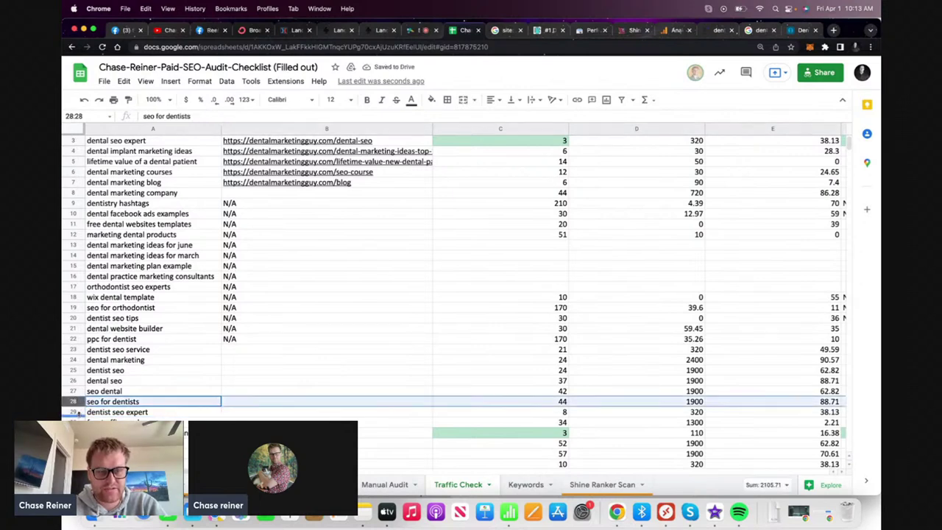
click(74, 411)
click(74, 422)
click(73, 433)
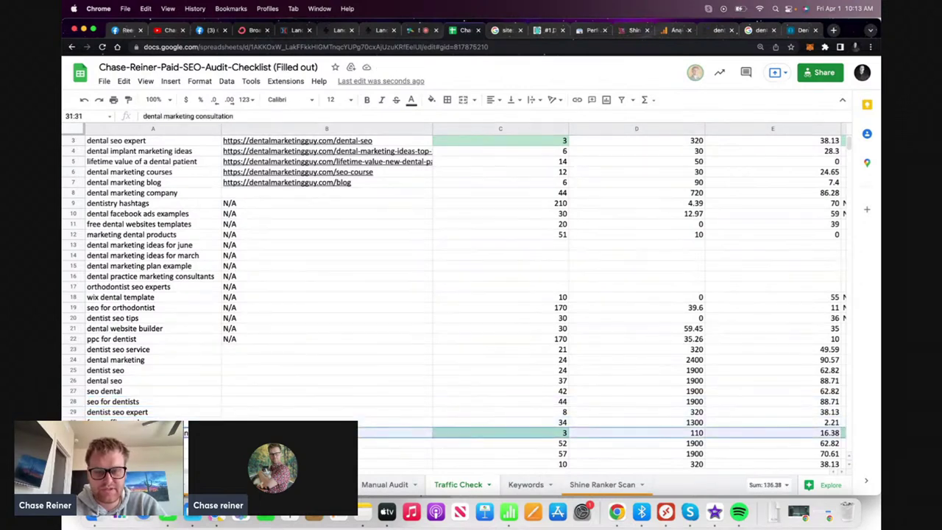
scroll(73, 433, down, 2)
drag(73, 391, 73, 377)
Find the "dental search engine optimization" keyword further down the list and move its row to row 23, below "ppc for dentist"
scroll(80, 370, down, 3)
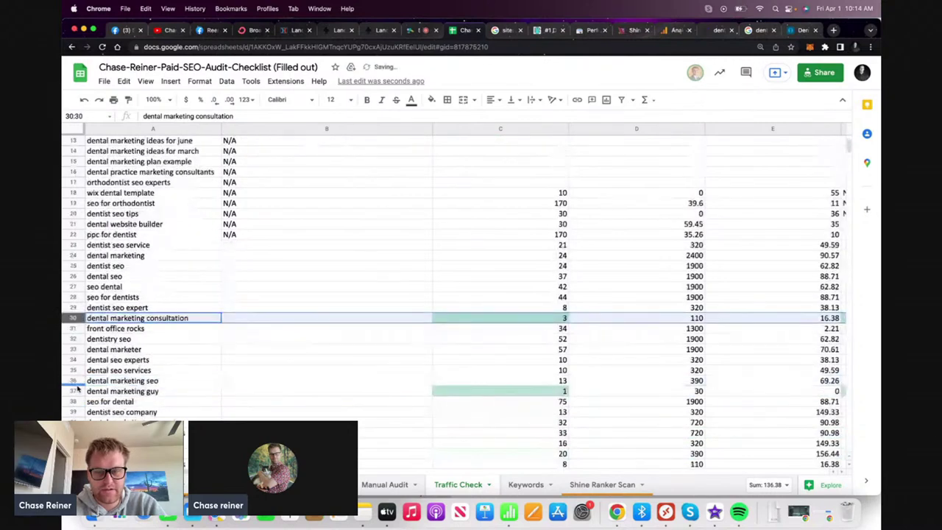
click(74, 349)
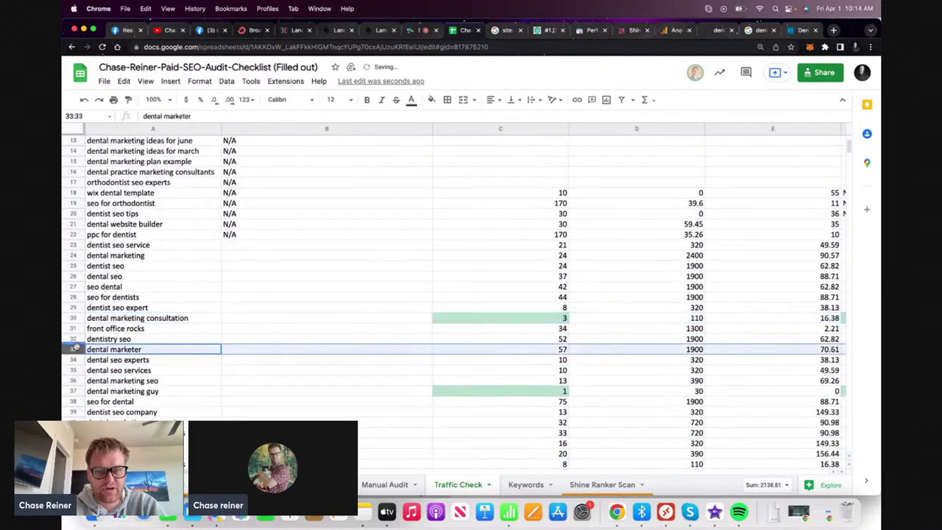
click(75, 359)
scroll(77, 371, down, 6)
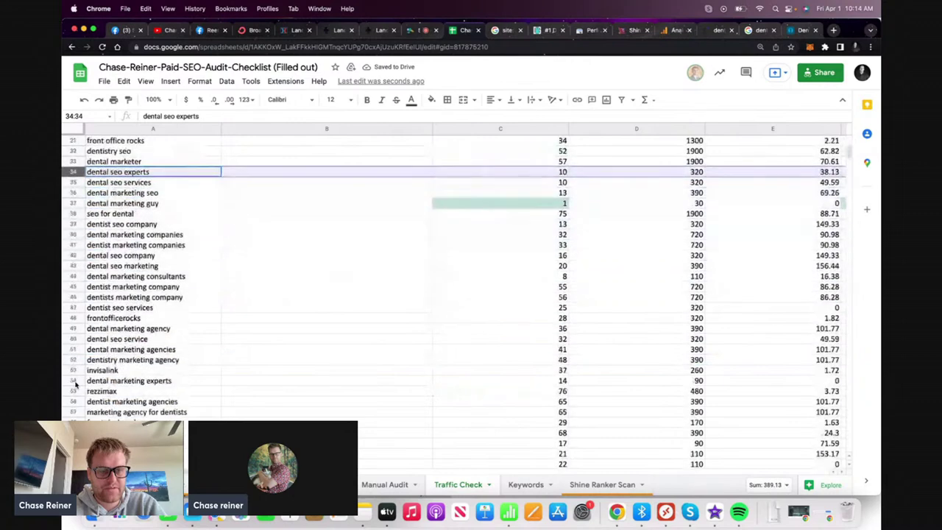
click(76, 359)
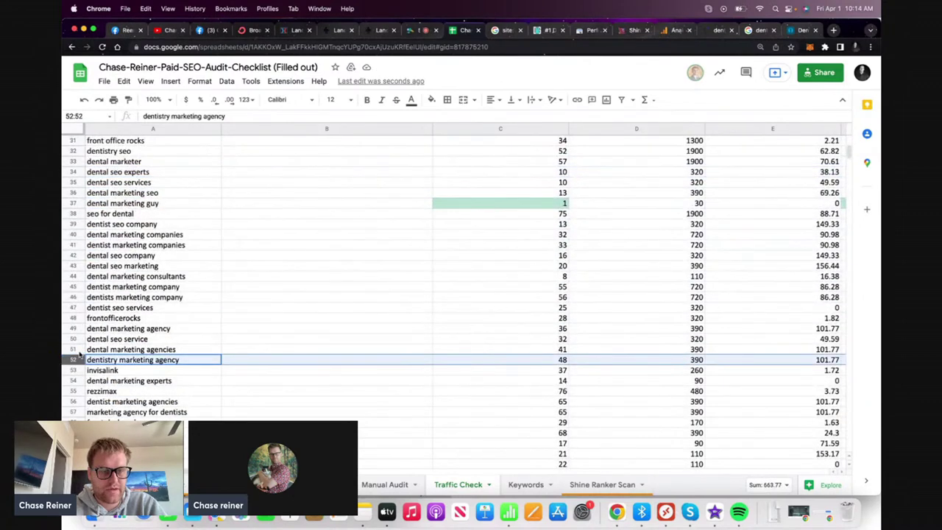
click(74, 380)
scroll(82, 382, down, 7)
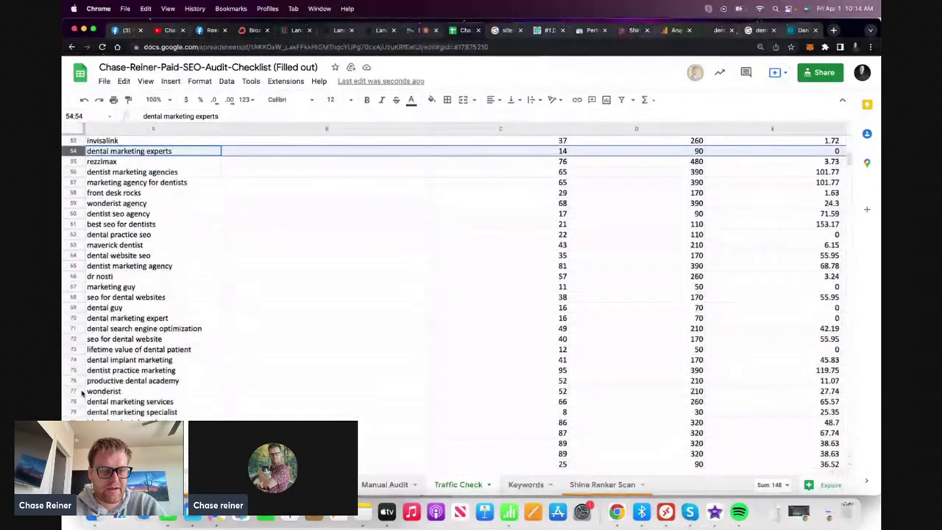
click(87, 351)
click(75, 328)
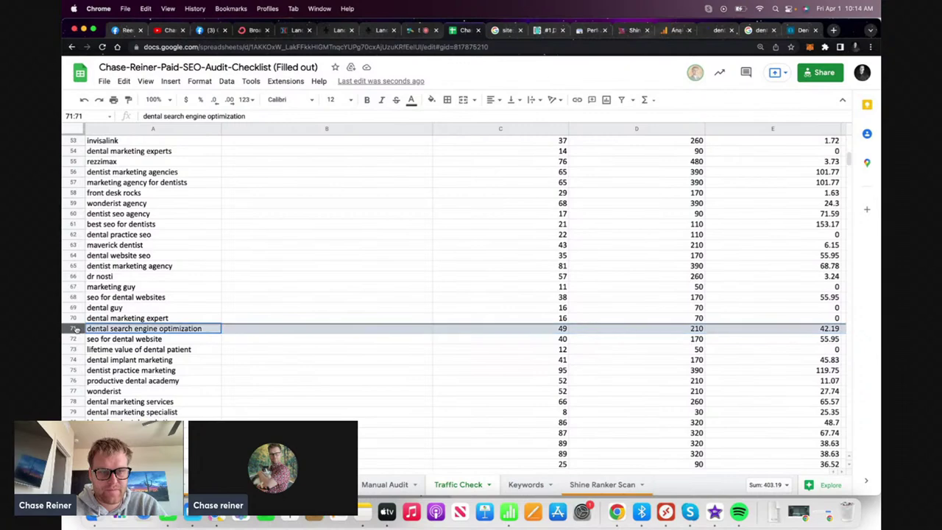
scroll(109, 125, up, 2)
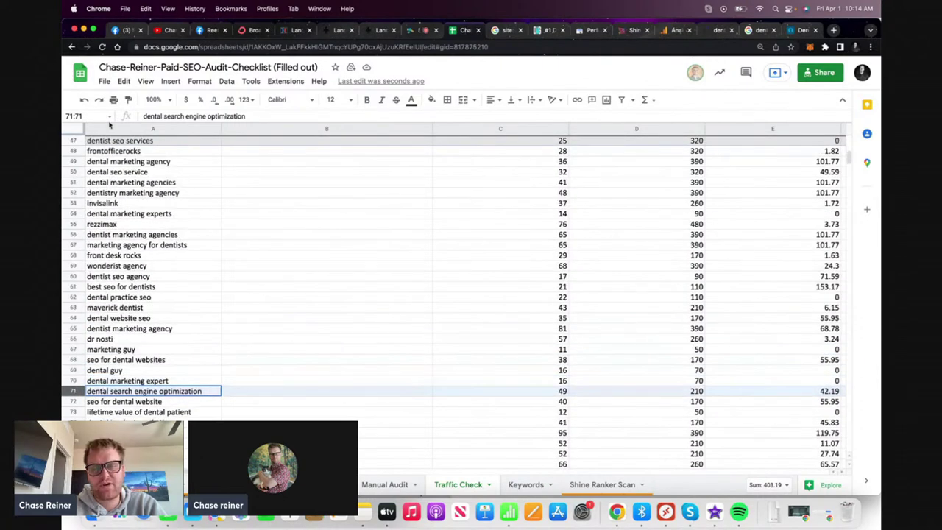
drag(109, 125, 111, 370)
Enter N/A in cell B8 beside the keyword "dental marketing company"
click(272, 213)
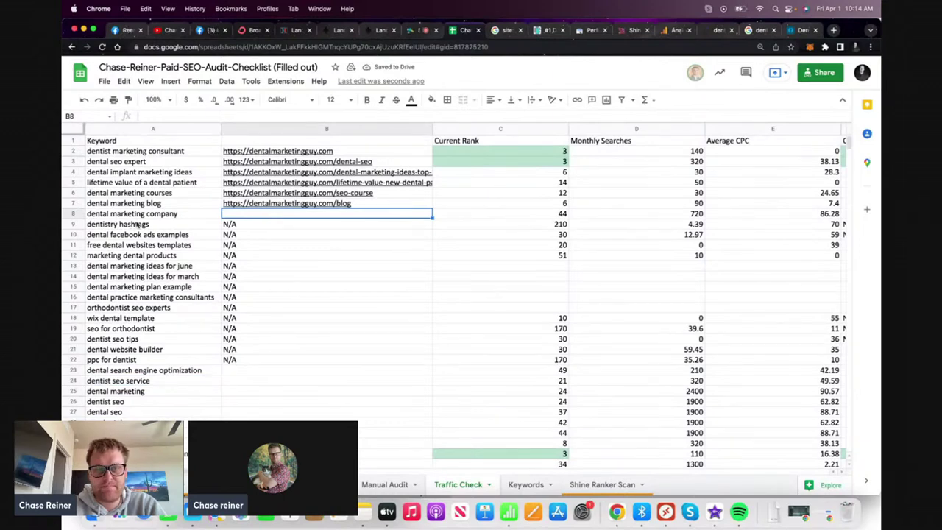
scroll(137, 224, right, 5)
scroll(137, 224, left, 5)
scroll(137, 224, down, 1)
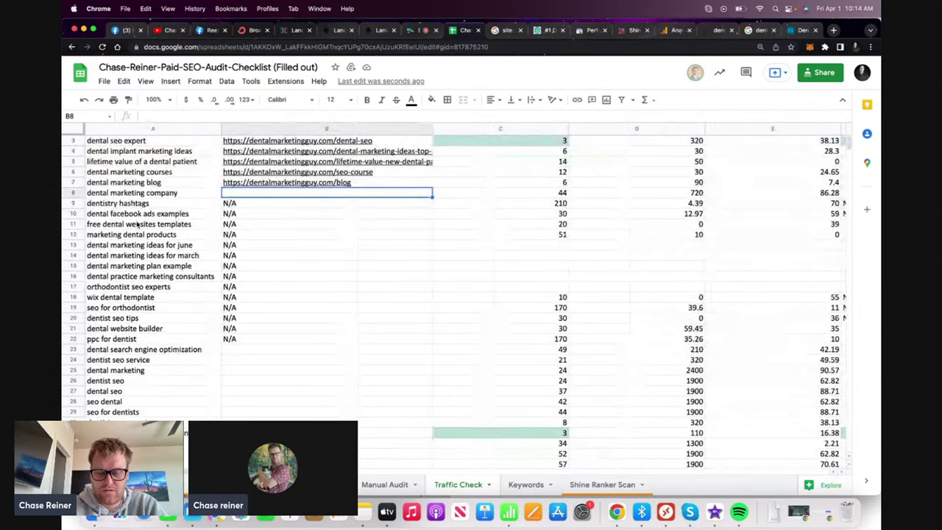
text(N/A)
click(340, 290)
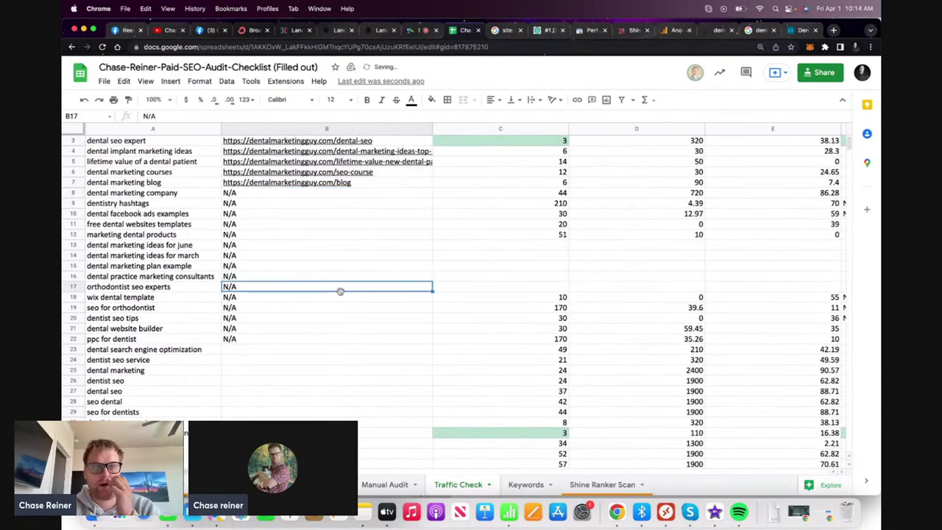
Compare the keywords that have a page URL with those marked N/A, such as "dental marketing company"
scroll(371, 240, up, 1)
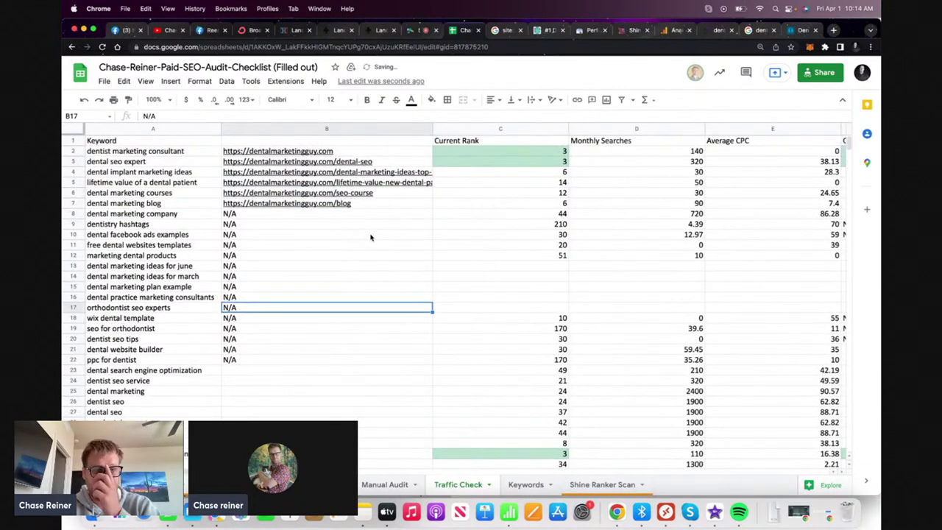
click(200, 153)
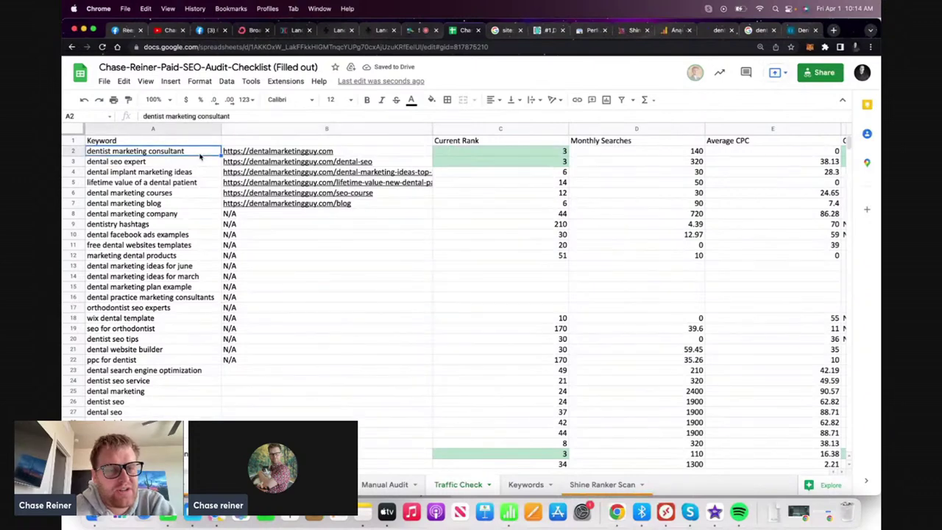
click(212, 234)
click(204, 257)
click(201, 246)
click(203, 213)
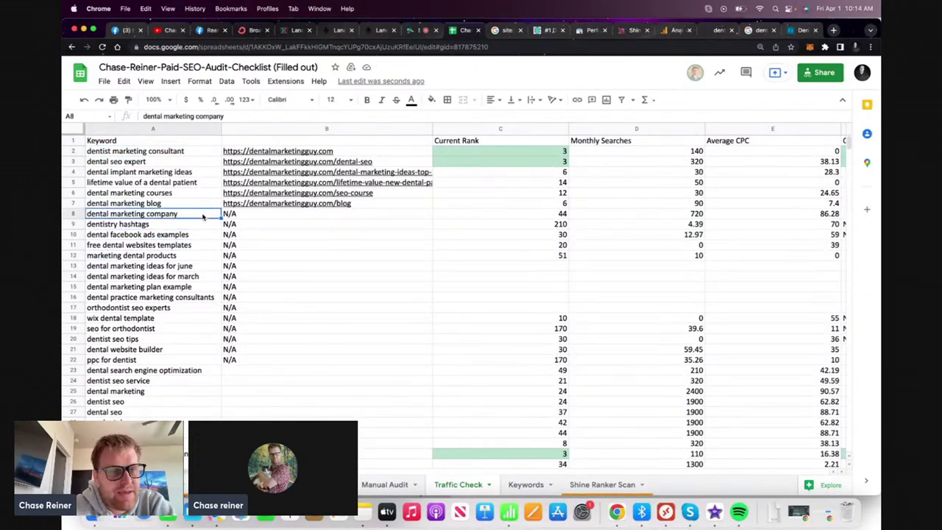
double_click(201, 213)
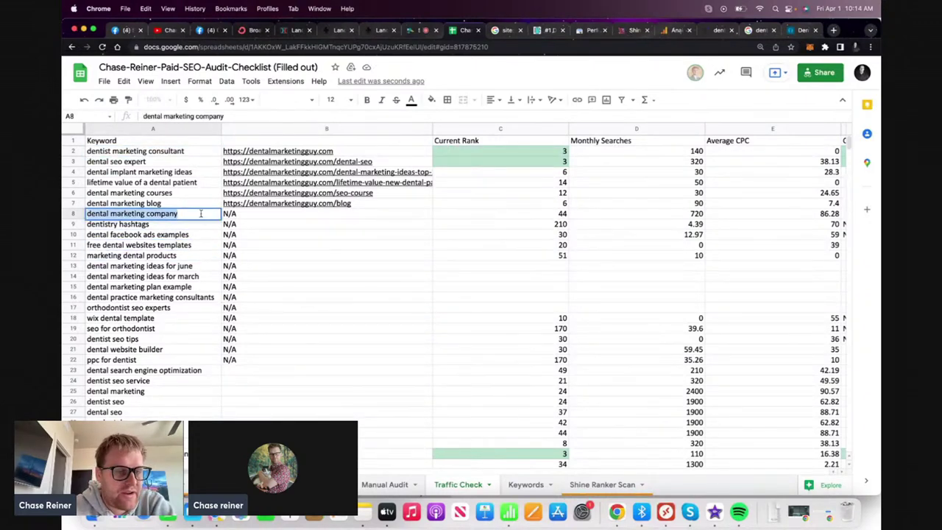
click(201, 214)
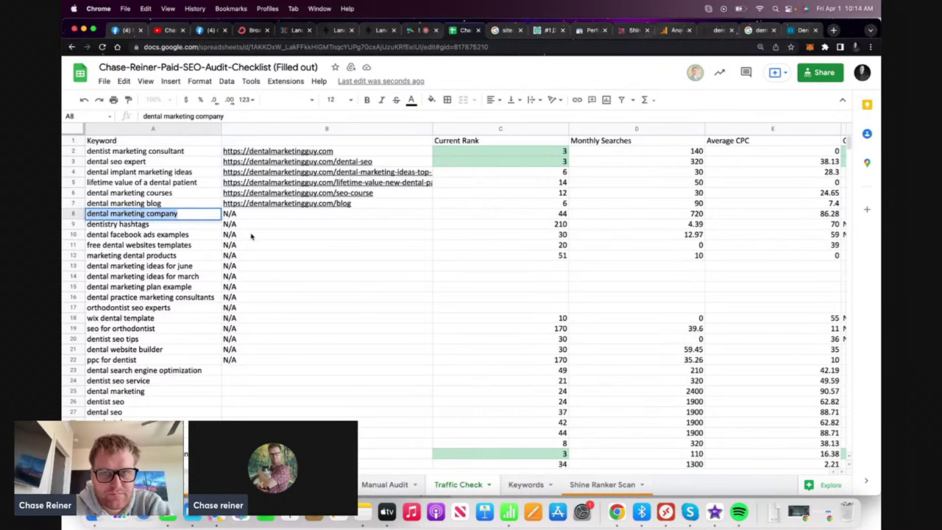
click(280, 235)
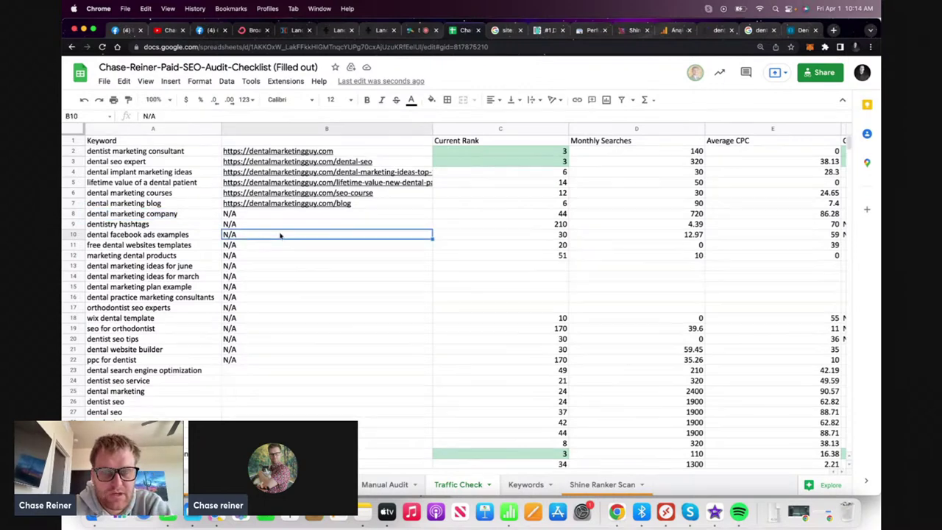
Look at the dentalmarketingguy.com homepage in its open tab and return to the Traffic Check sheet
click(546, 30)
click(509, 30)
click(546, 30)
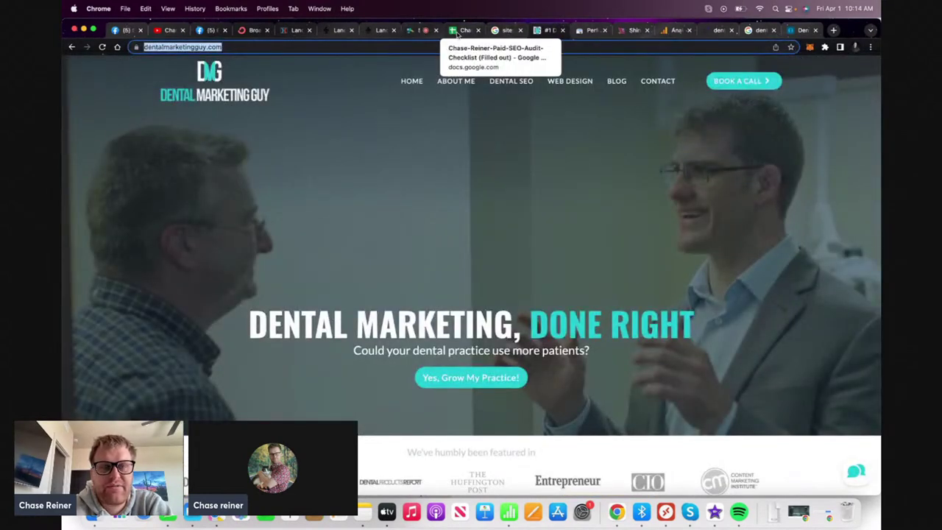
click(456, 30)
Copy the keyword from cell A8 and search Google for "dental marketing company" in the tab with the site search results
click(193, 141)
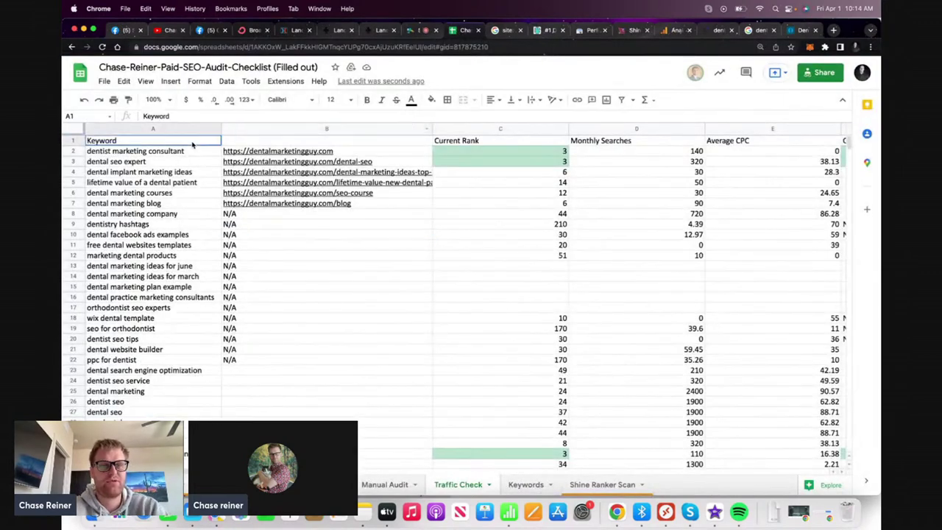
click(182, 213)
click(199, 151)
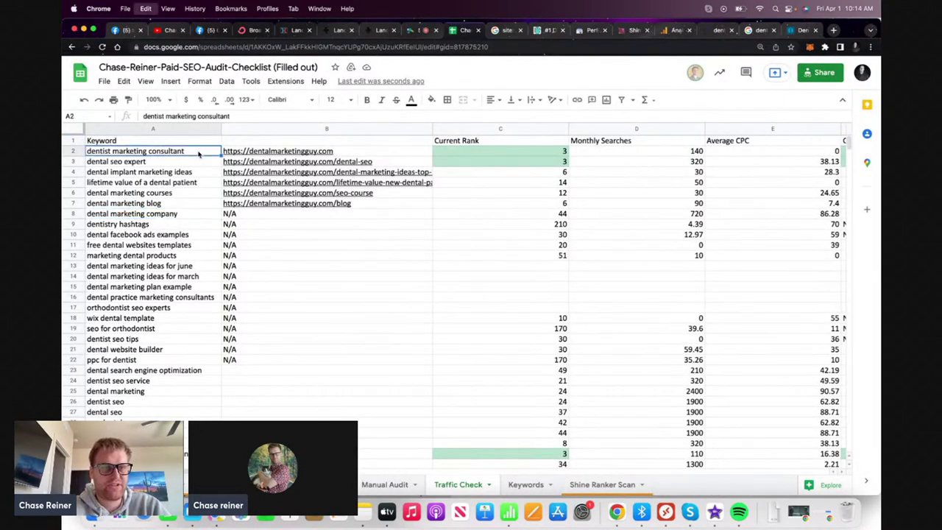
key(super+c)
click(181, 214)
key(super+c)
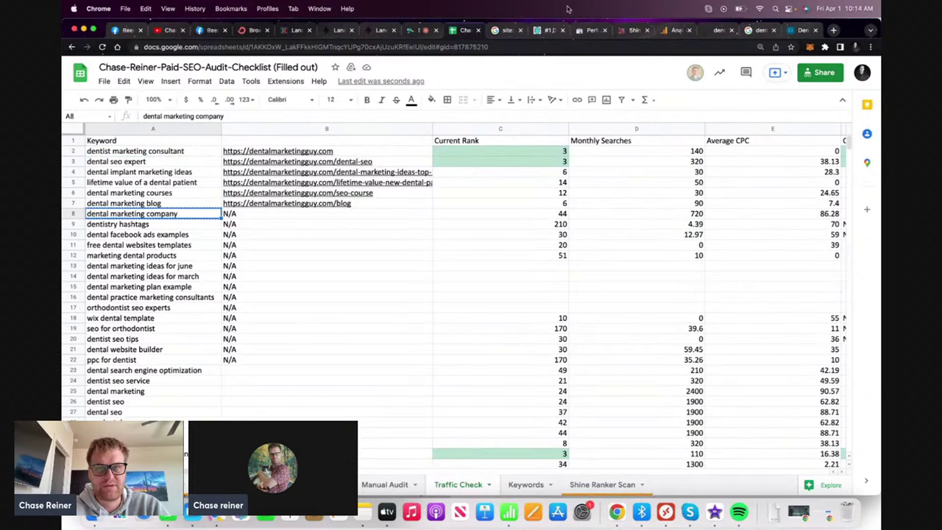
click(507, 30)
click(477, 47)
key(super+v)
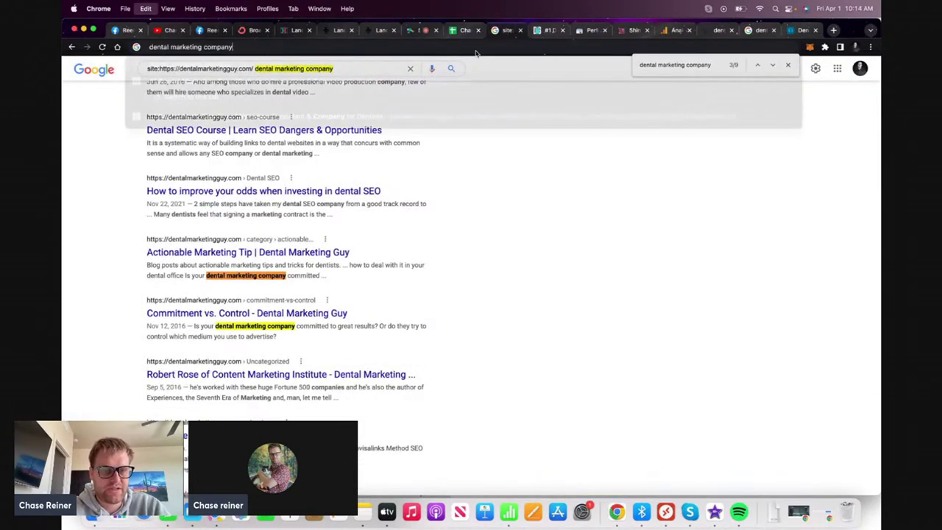
key(Return)
Open the Wonderist Agency search result and search its homepage for "dental marketing company", reading down through the page content
click(333, 254)
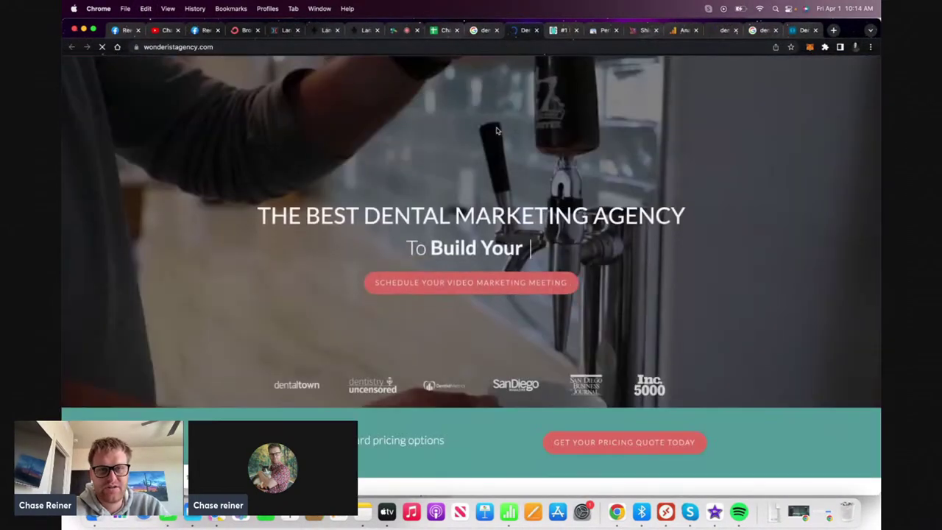
key(super+f)
key(super+v)
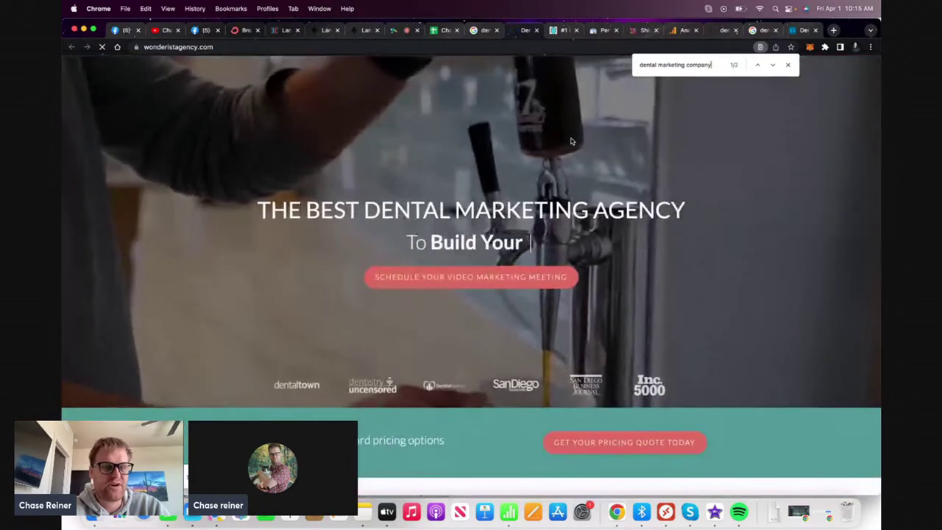
scroll(571, 141, down, 1)
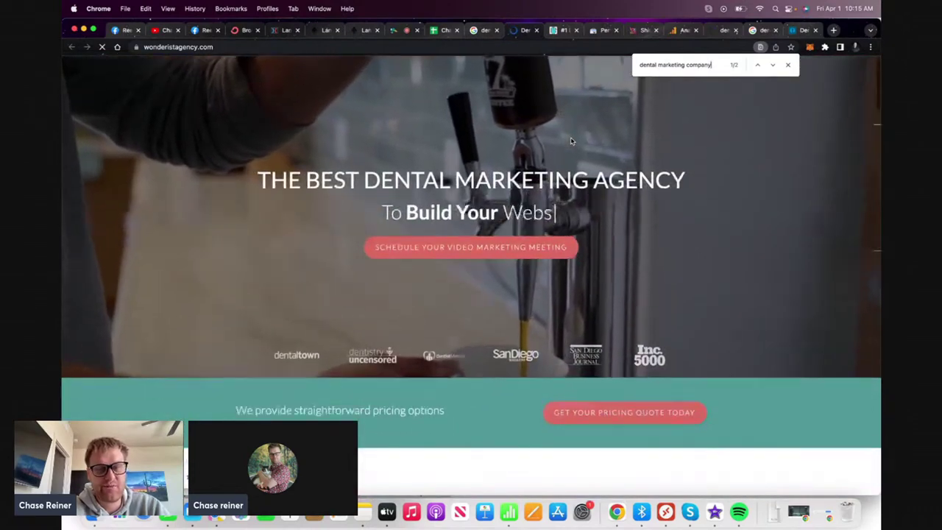
scroll(571, 140, down, 20)
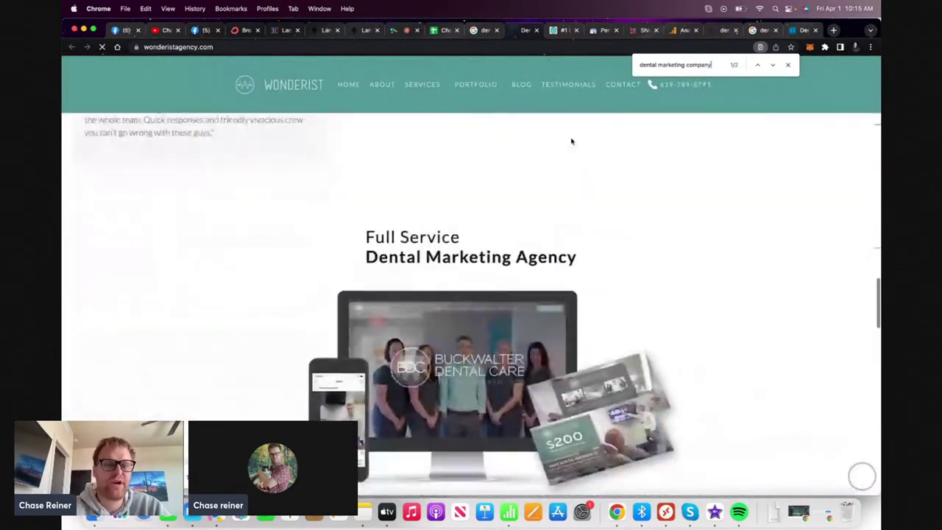
Read through the Wonderist Agency homepage, close its tab and return to the SEO audit spreadsheet
scroll(571, 141, down, 5)
scroll(571, 140, up, 15)
scroll(571, 141, down, 15)
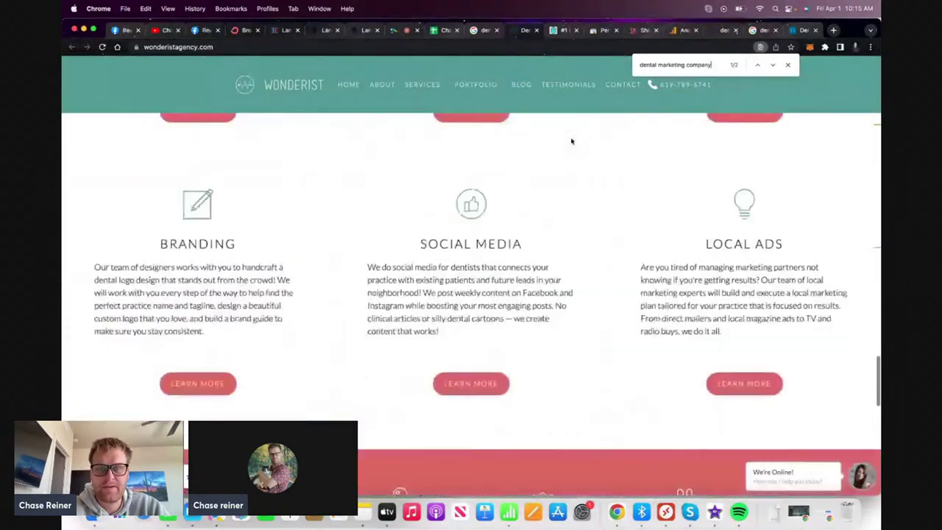
scroll(571, 141, up, 20)
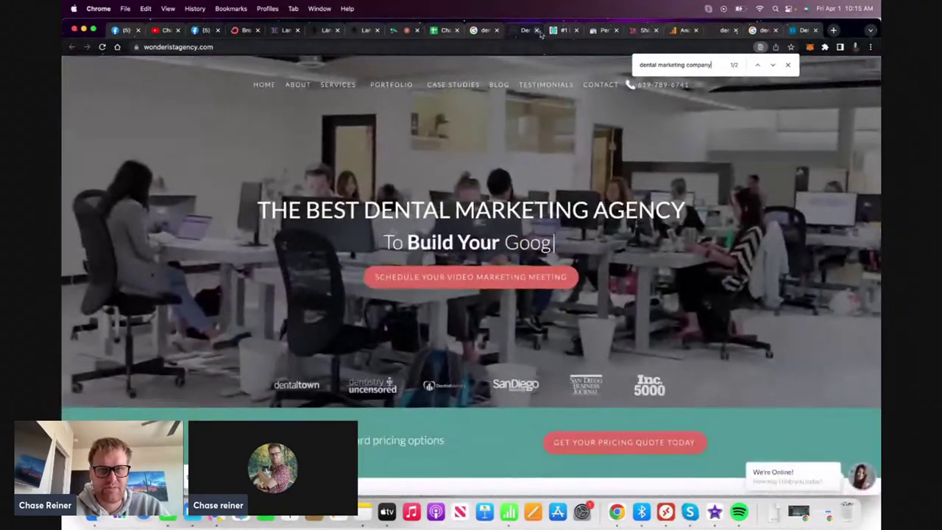
click(537, 31)
click(443, 31)
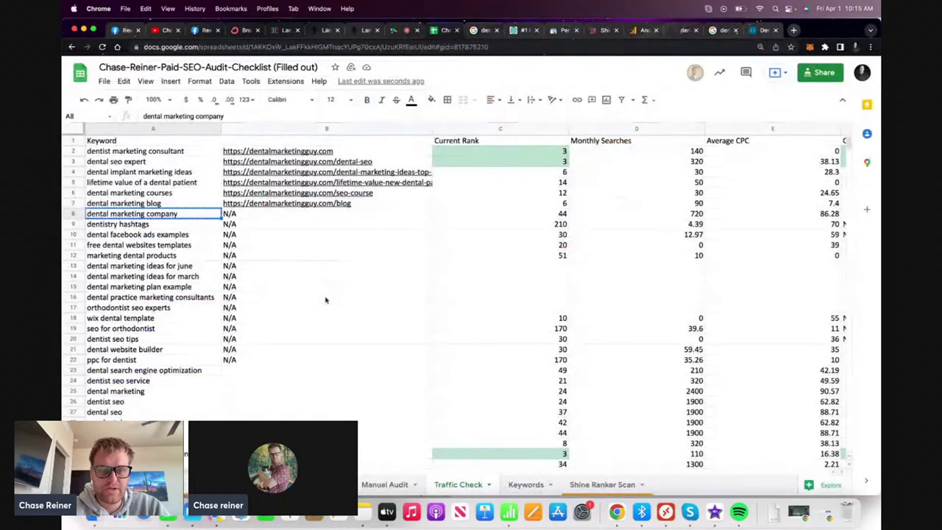
Review the list of audit priorities on the Manual Audit sheet, from tracking to building new pages for low-ranking keywords
click(384, 485)
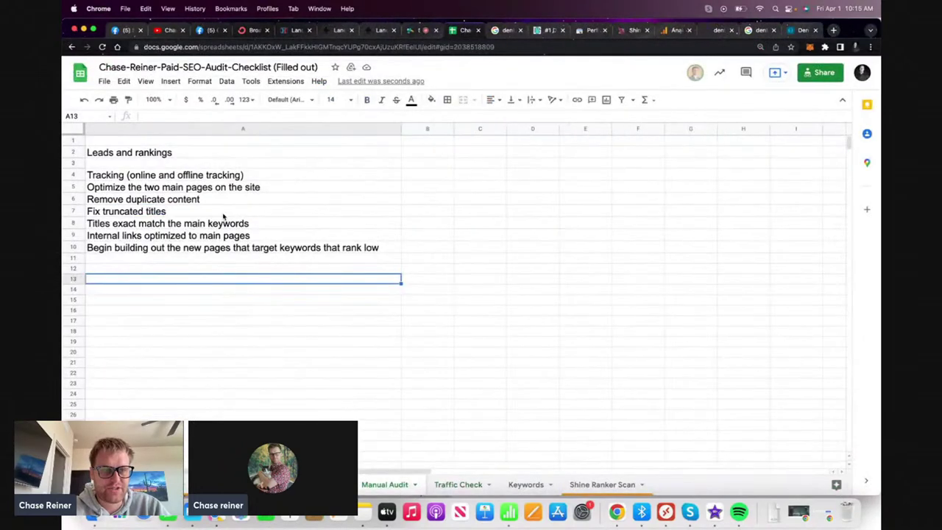
click(228, 249)
click(236, 258)
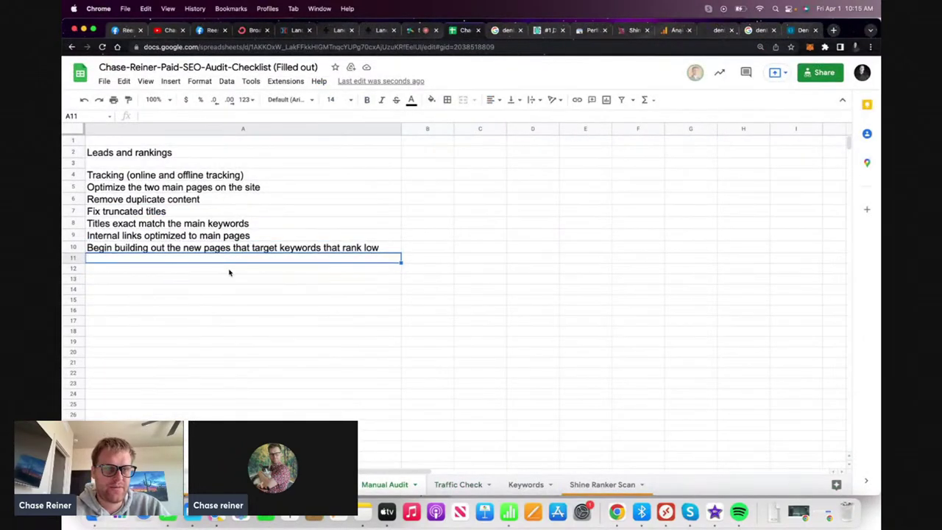
click(228, 176)
click(229, 189)
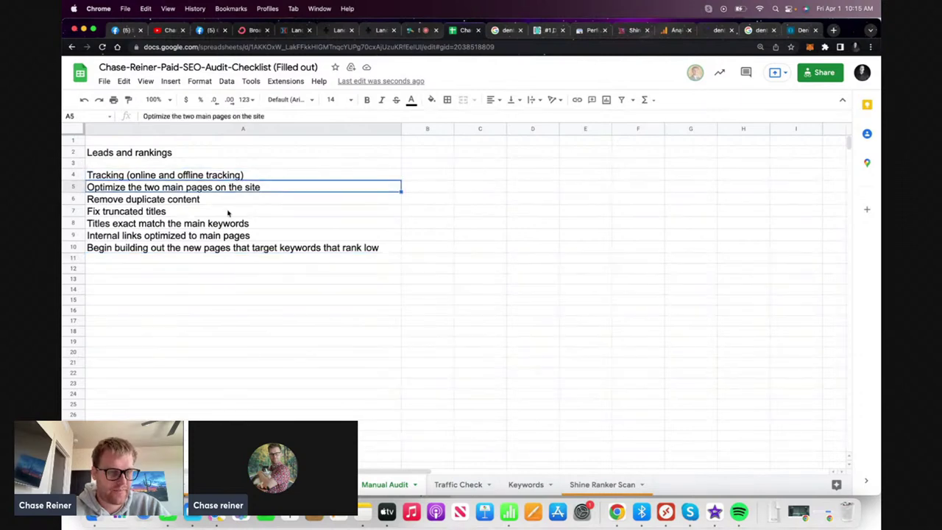
click(221, 269)
click(241, 258)
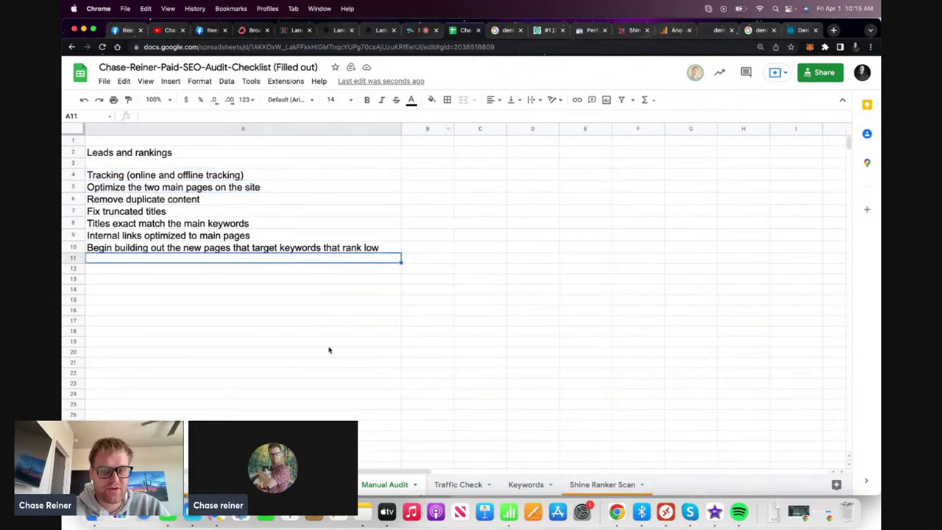
Look over the on-page checklist and the URL column of the Traffic Check sheet, and return to Manual Audit
click(384, 484)
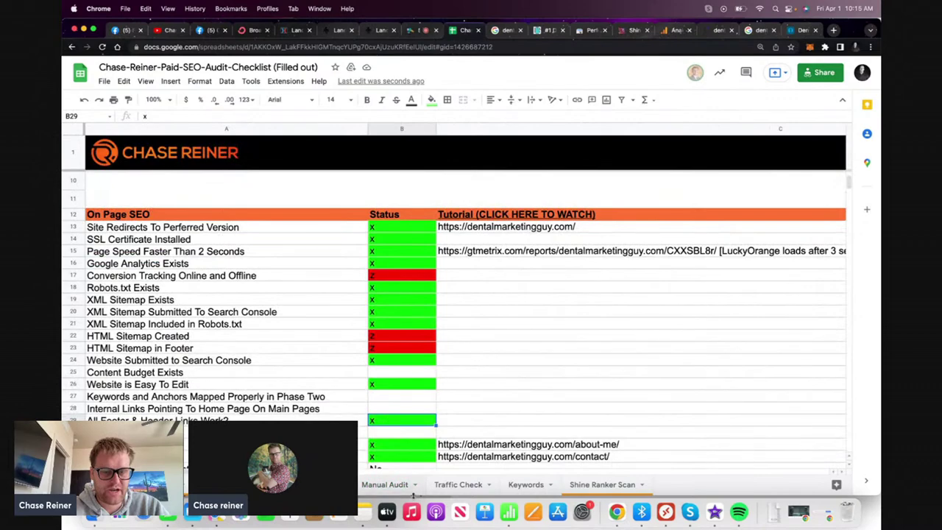
click(442, 485)
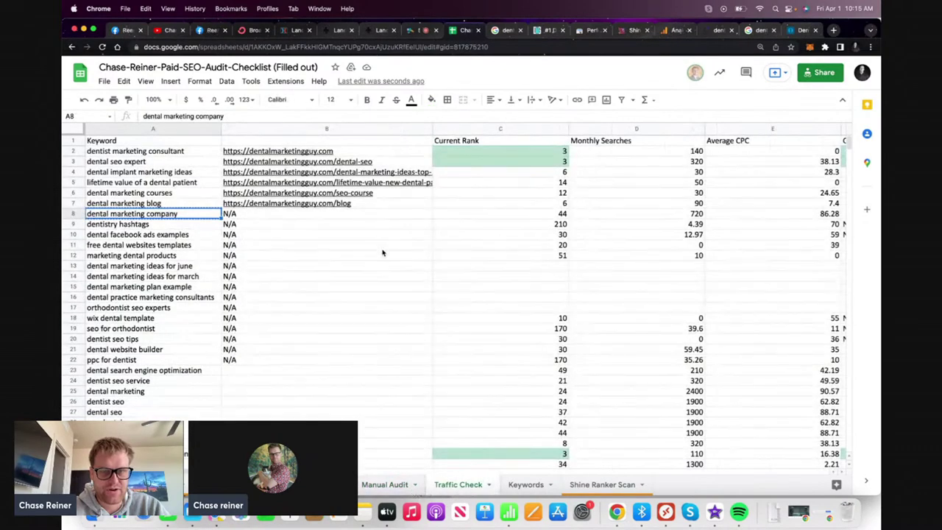
scroll(383, 253, right, 5)
scroll(383, 252, right, 5)
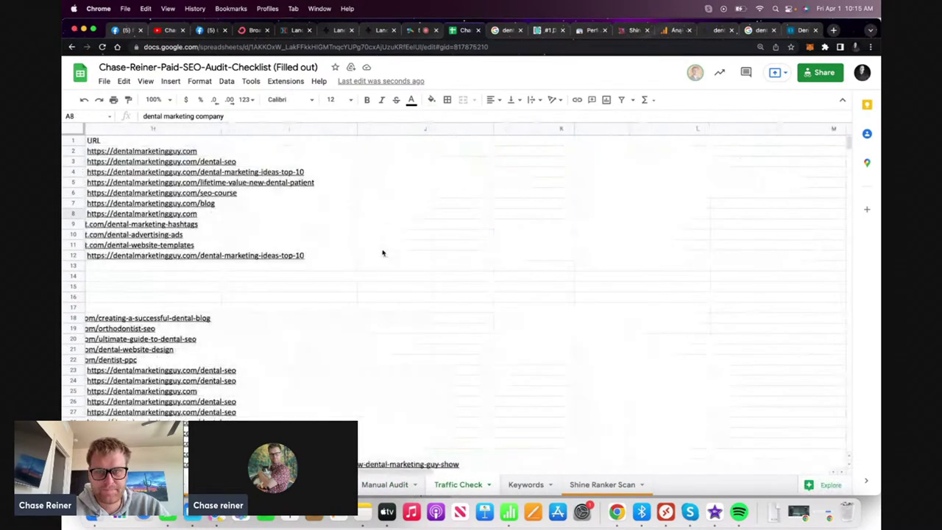
scroll(383, 252, left, 10)
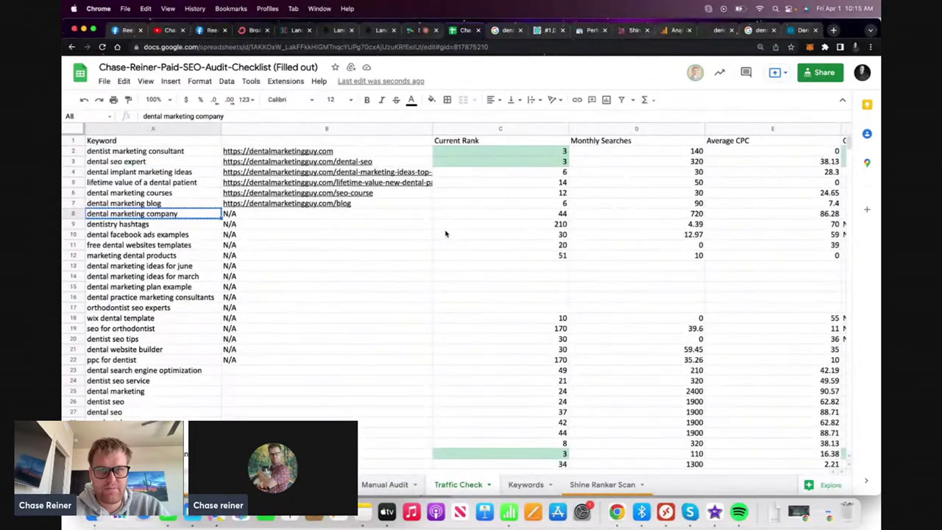
click(390, 484)
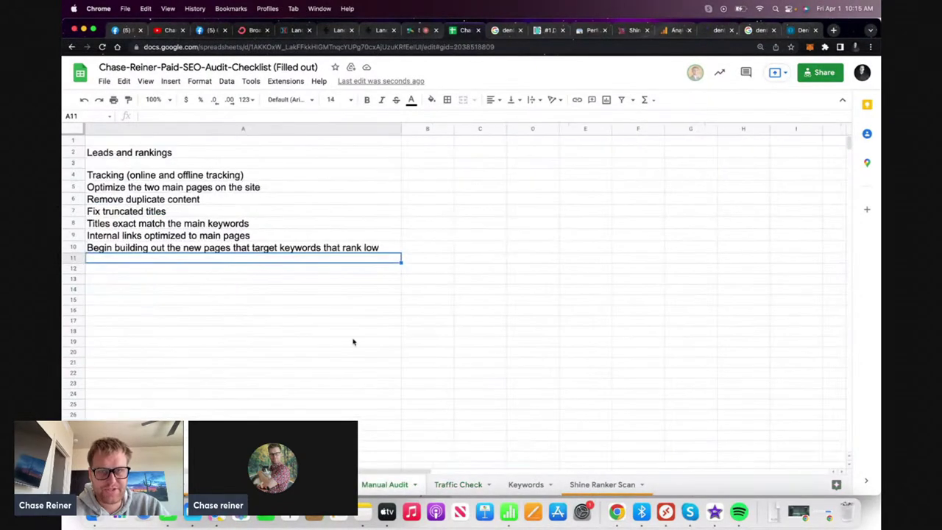
Copy the homepage address from the open dentalmarketingguy.com tab and clear it from the address field
click(514, 31)
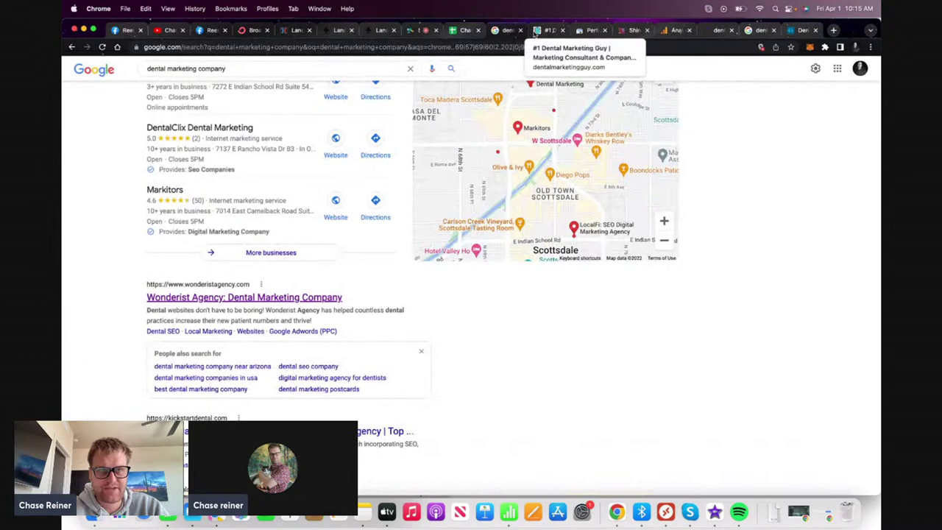
click(535, 33)
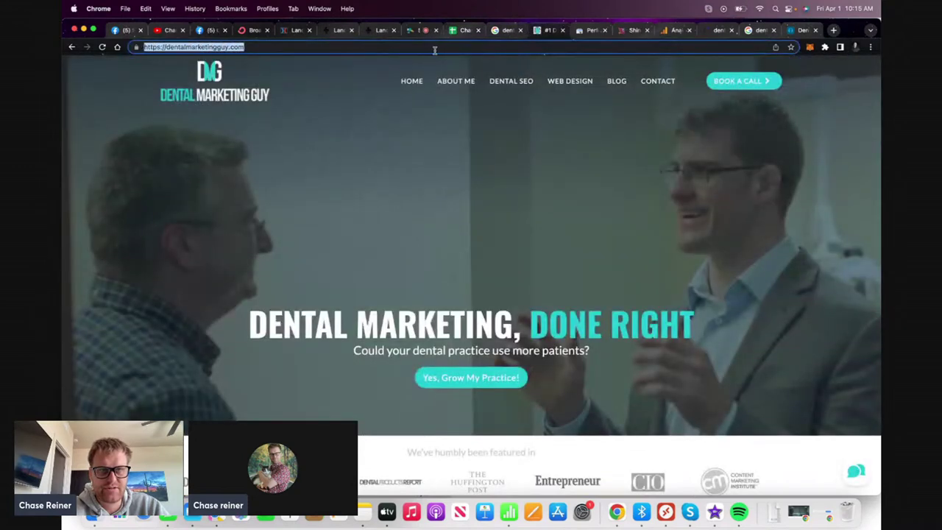
click(167, 47)
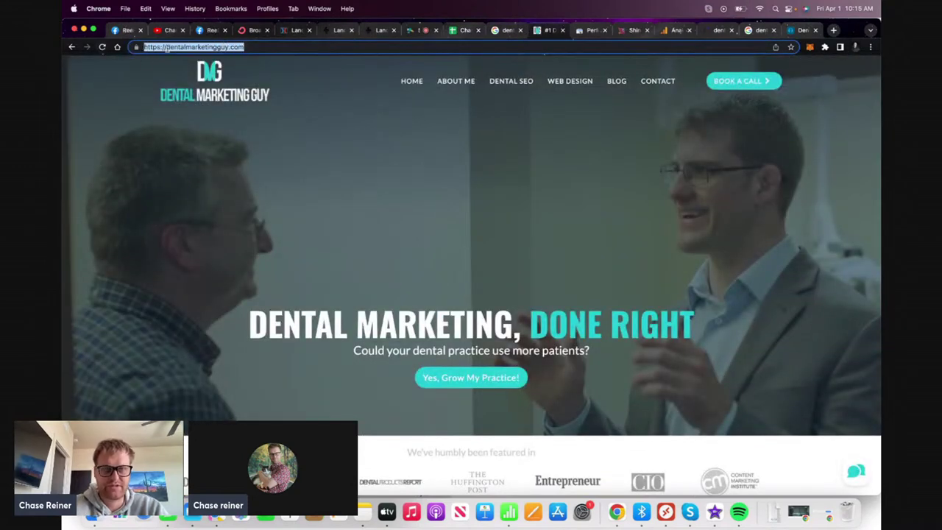
text(f)
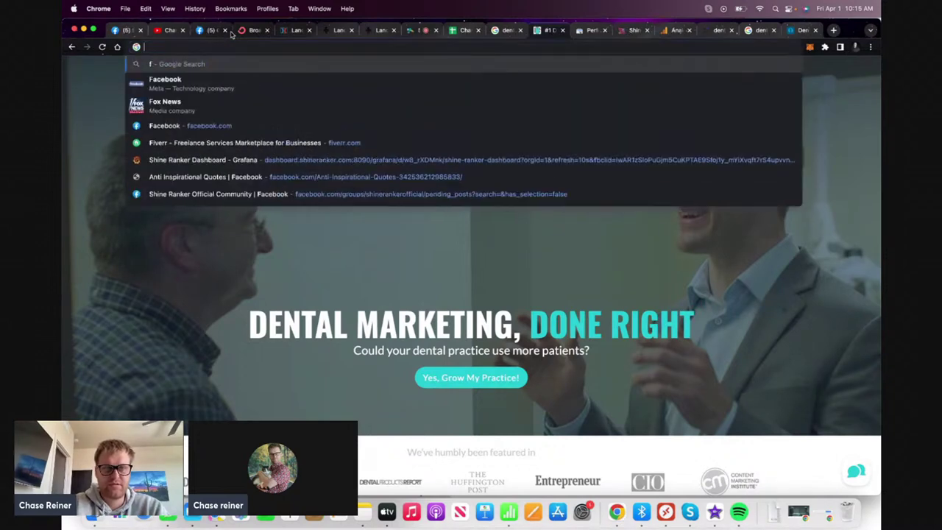
key(Escape)
click(205, 47)
key(super+c)
key(BackSpace)
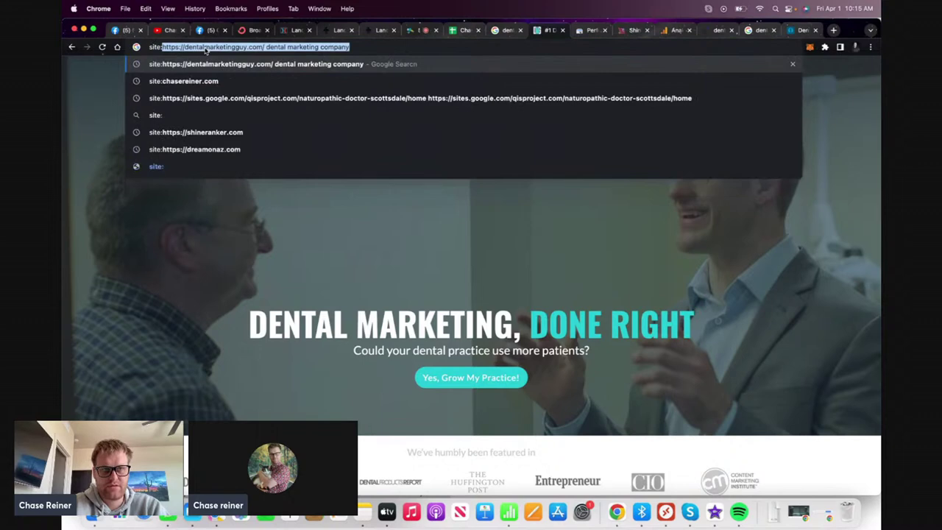
text(-)
text(:)
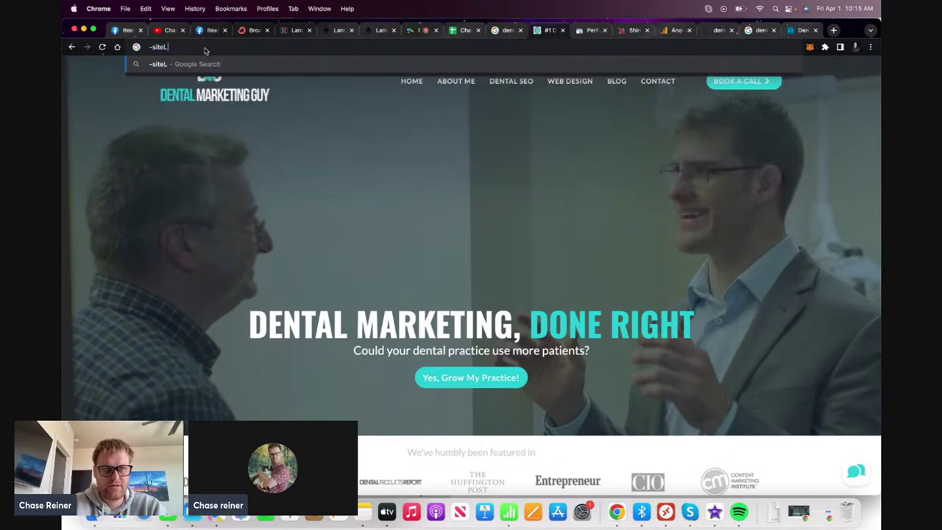
key(BackSpace)
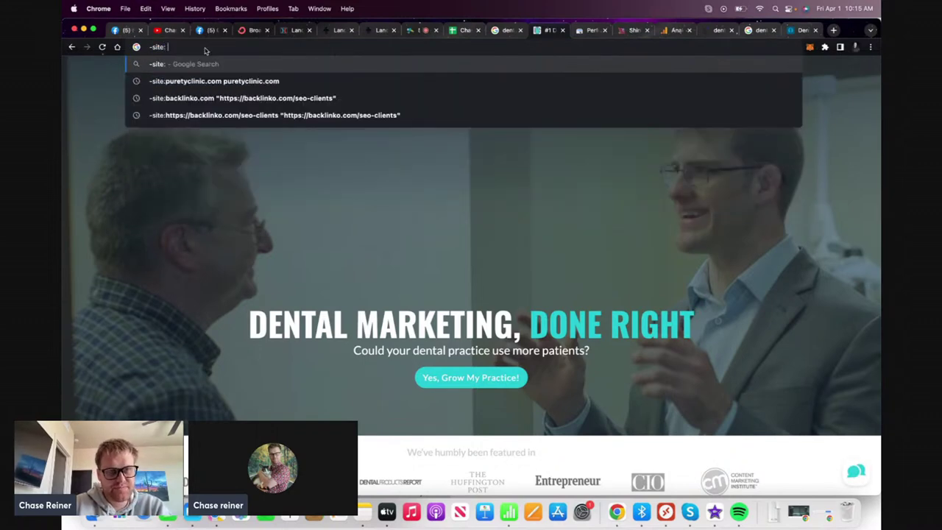
key(super+v)
text(")
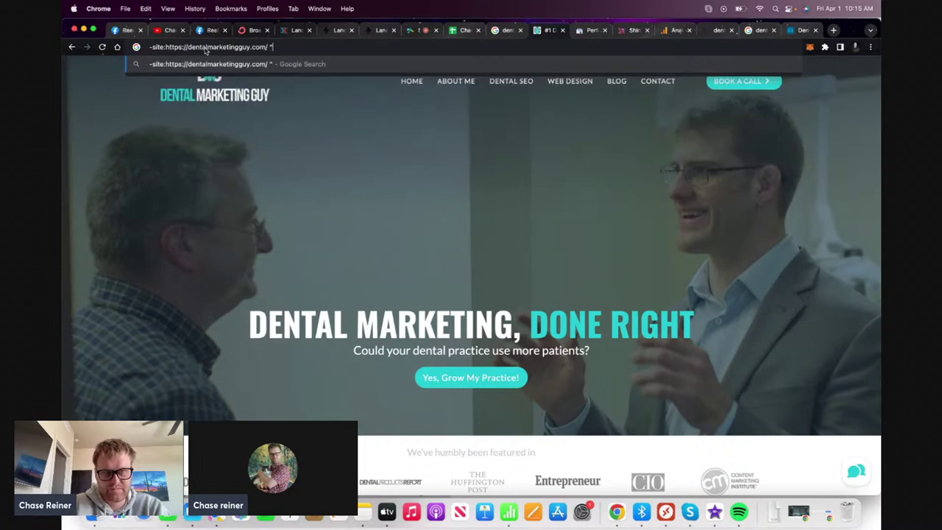
key(super+v)
text(")
key(Return)
scroll(89, 215, down, 3)
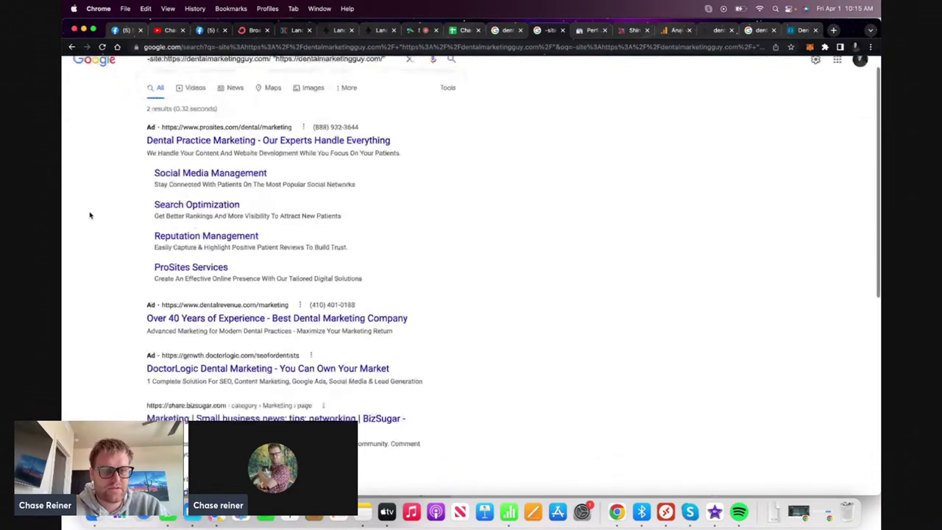
scroll(90, 215, down, 3)
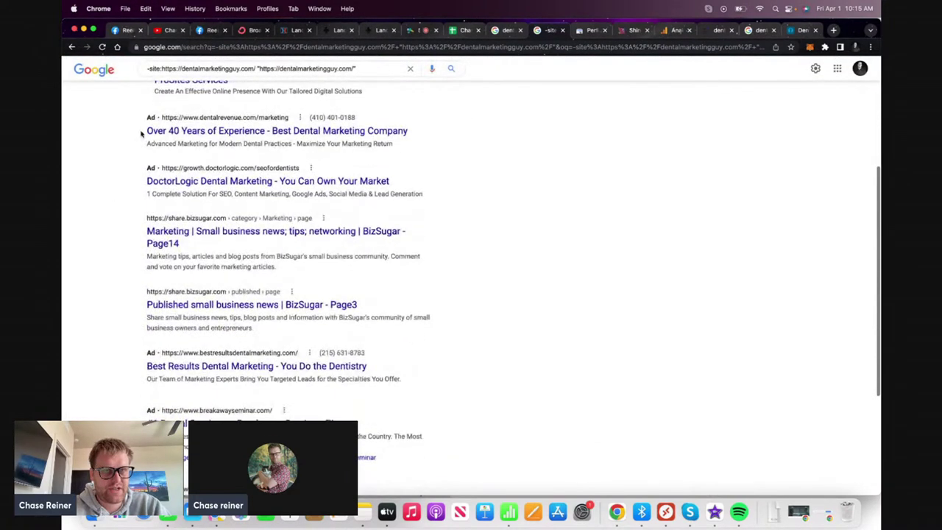
click(280, 68)
key(BackSpace)
key(BackSpace)
key(BackSpace)
key(BackSpace)
key(BackSpace)
key(BackSpace)
key(BackSpace)
key(BackSpace)
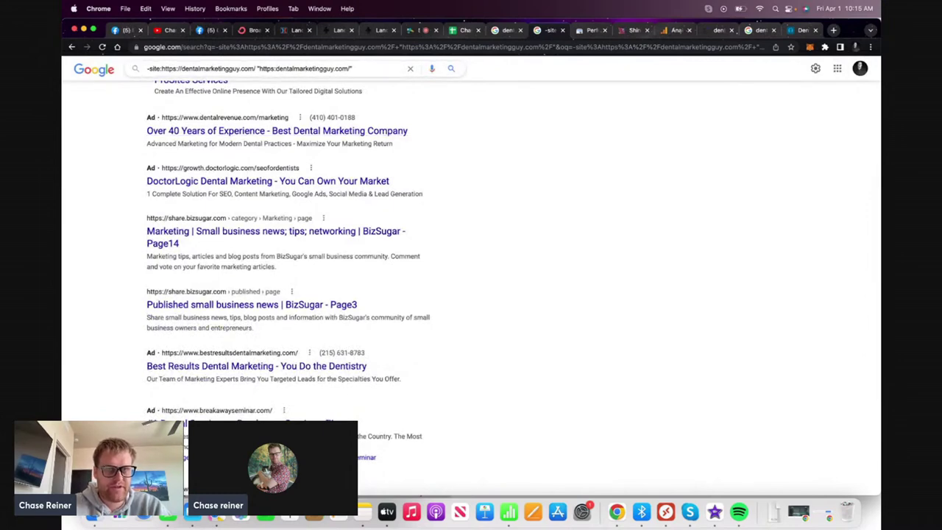
key(Return)
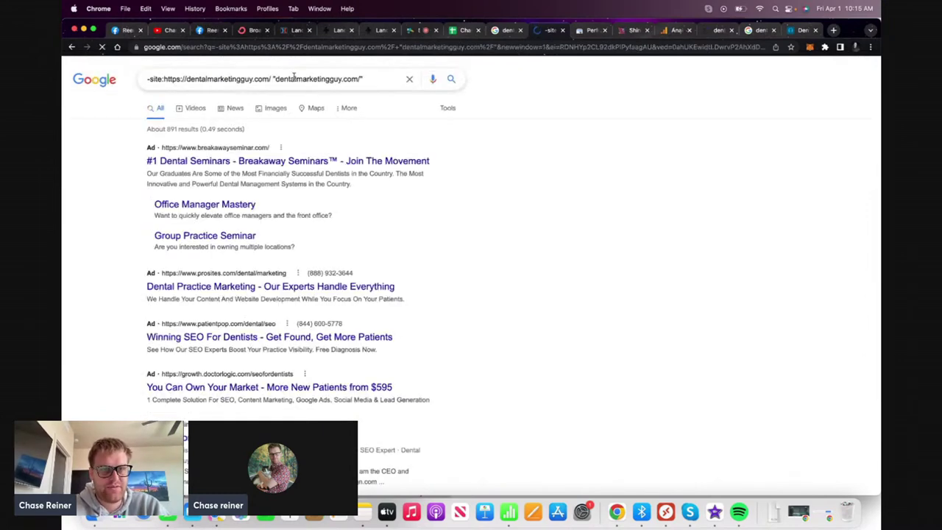
Examine which external sites mention dentalmarketingguy.com, close the search tab and return to the audit spreadsheet
scroll(259, 155, down, 8)
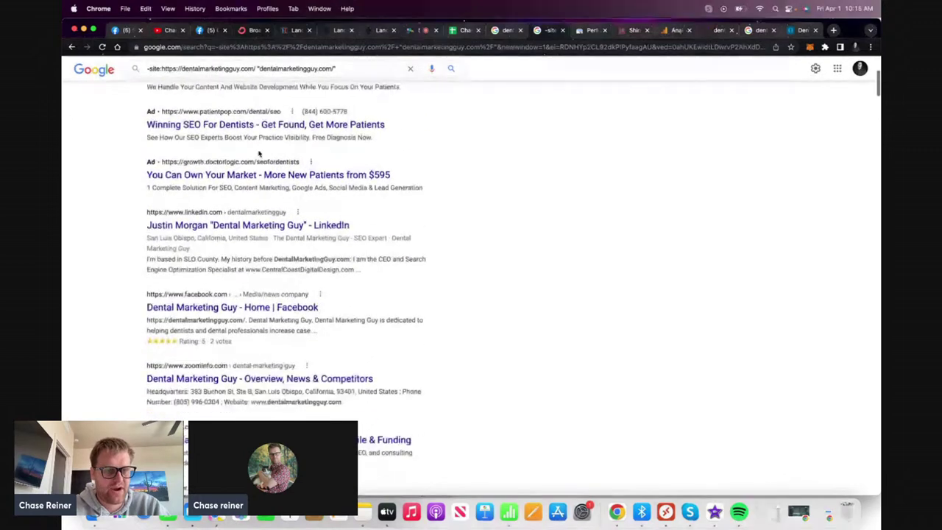
scroll(258, 150, down, 10)
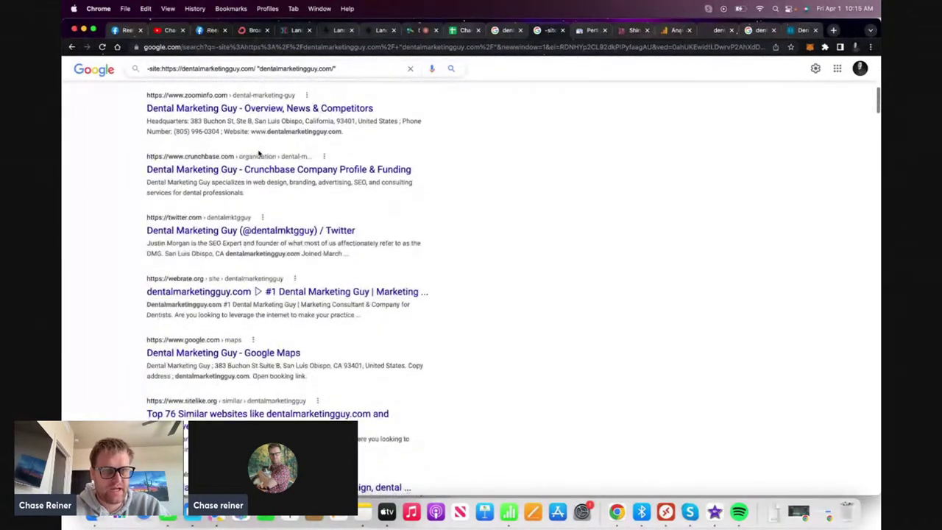
scroll(260, 153, down, 4)
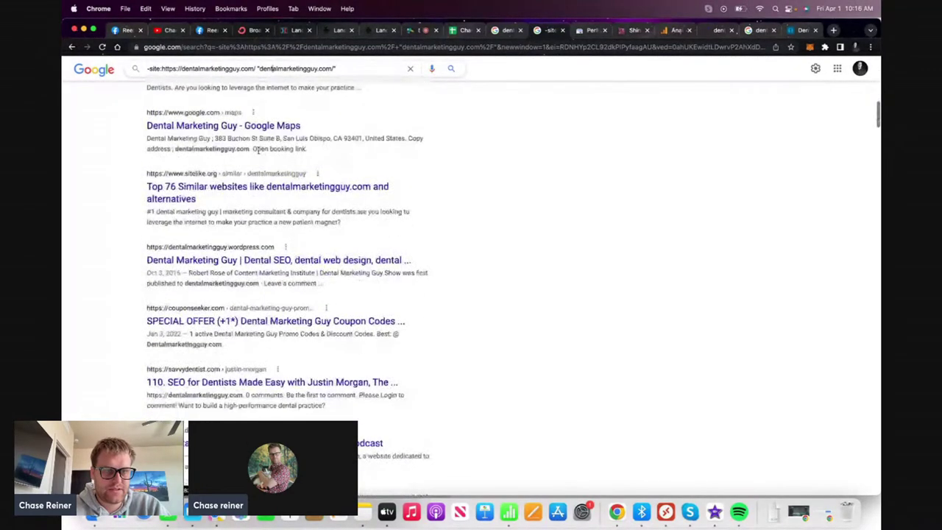
scroll(258, 150, down, 8)
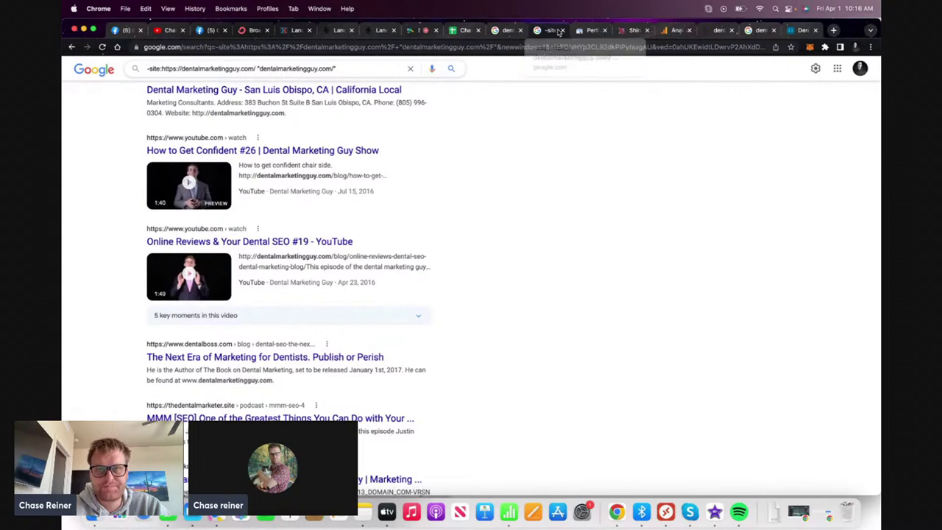
click(562, 30)
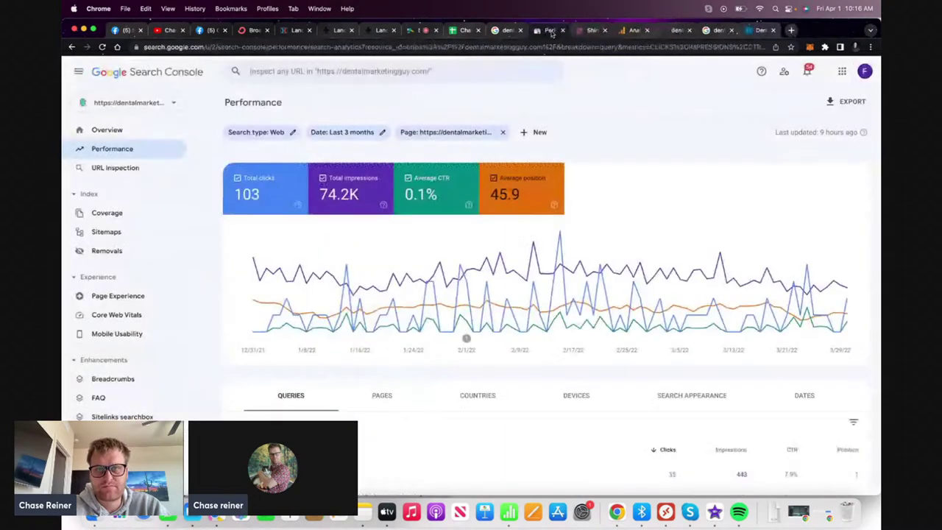
click(466, 30)
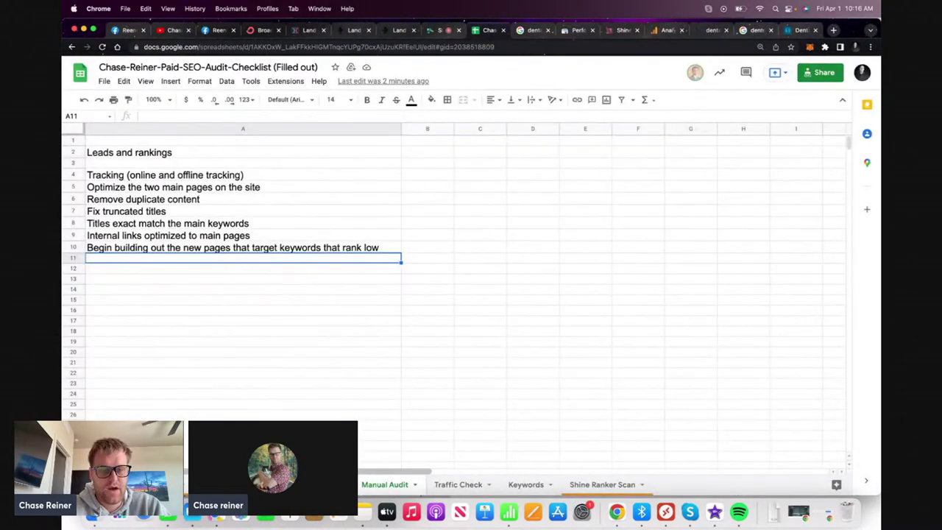
Review the audit checklist down to Site Architecture and select the status cell for Categorized URL Structure
click(324, 484)
scroll(318, 331, down, 10)
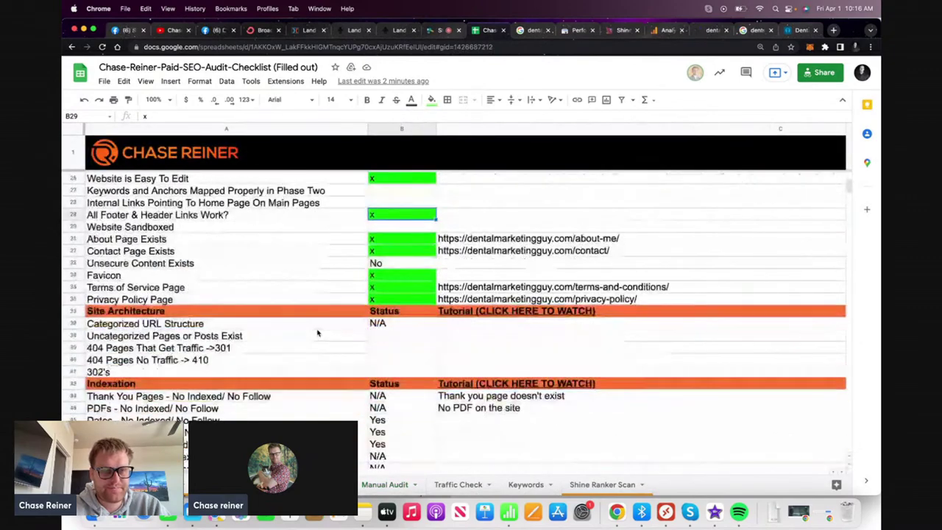
scroll(318, 333, down, 5)
click(394, 239)
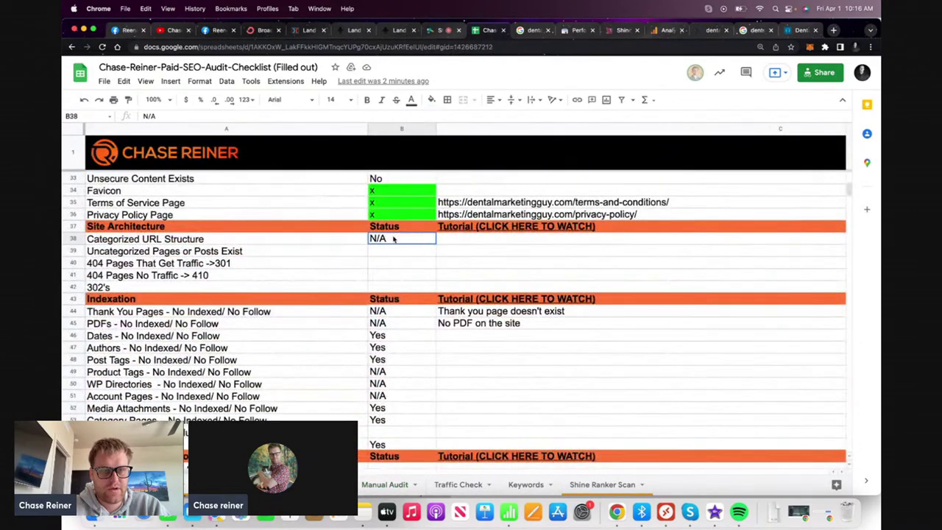
click(517, 31)
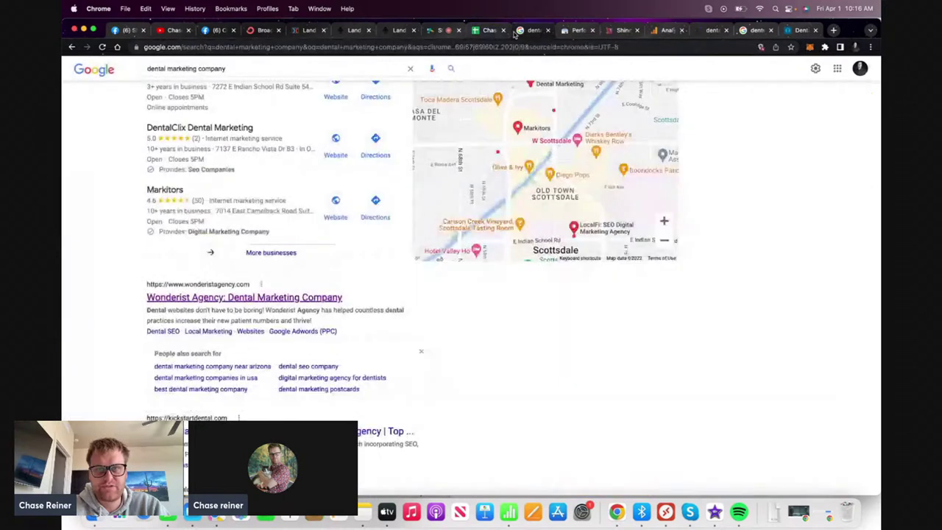
click(346, 66)
triple_click(347, 66)
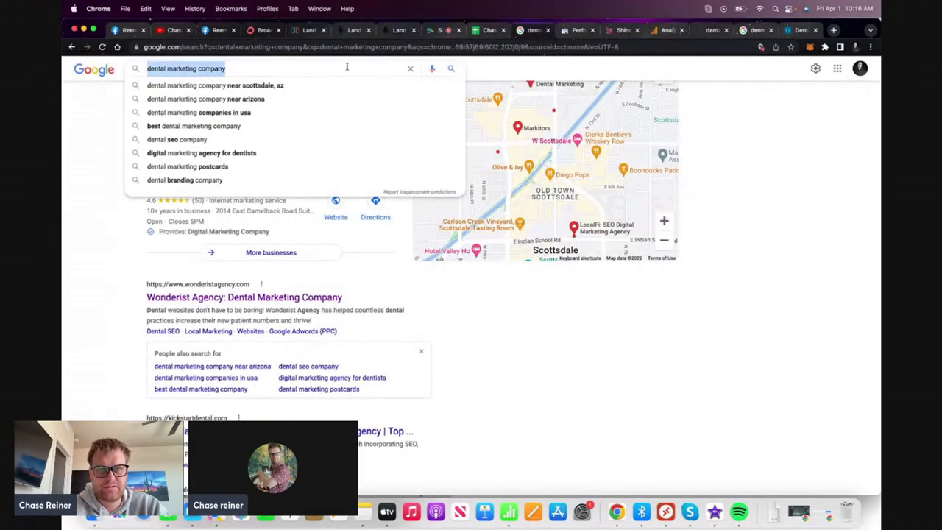
text(site)
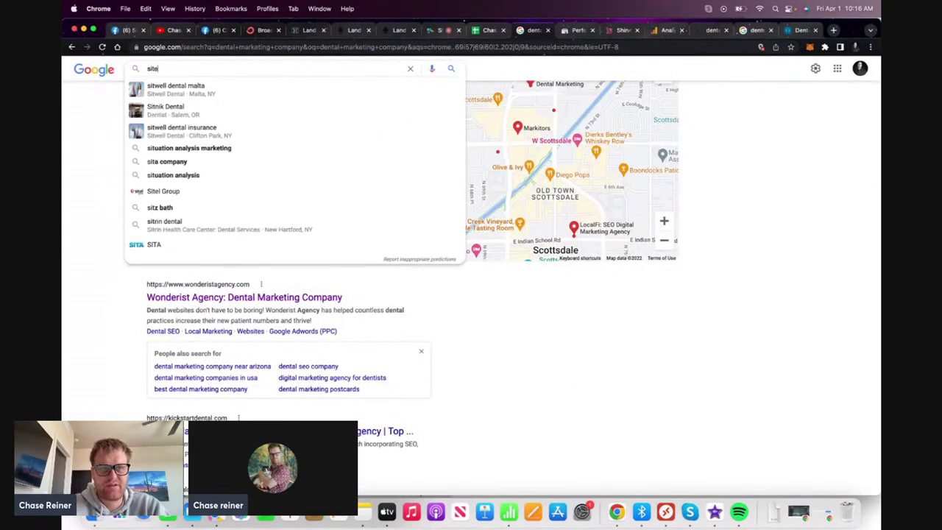
text(:)
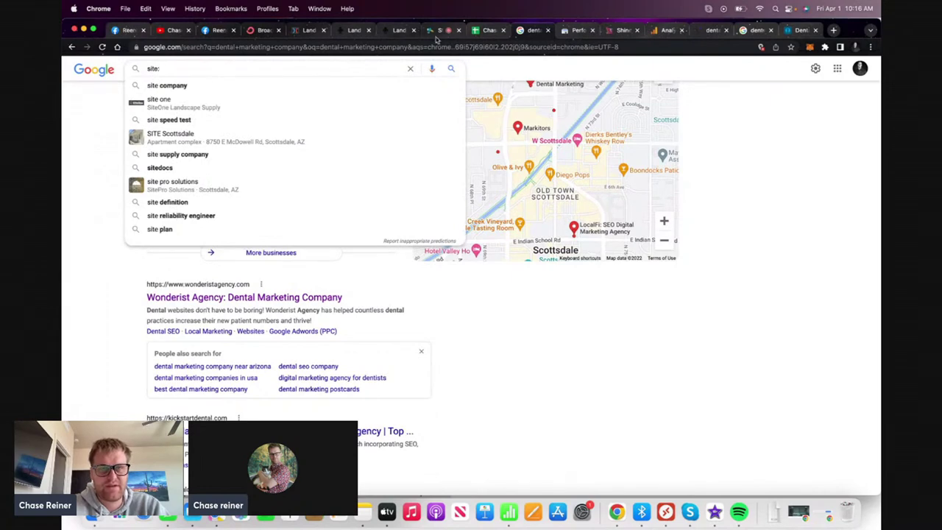
Review the rest of the audit checklist in the spreadsheet, from Google Analytics and Schema Markup down to Web Design and Extra notes
click(486, 31)
scroll(317, 202, down, 8)
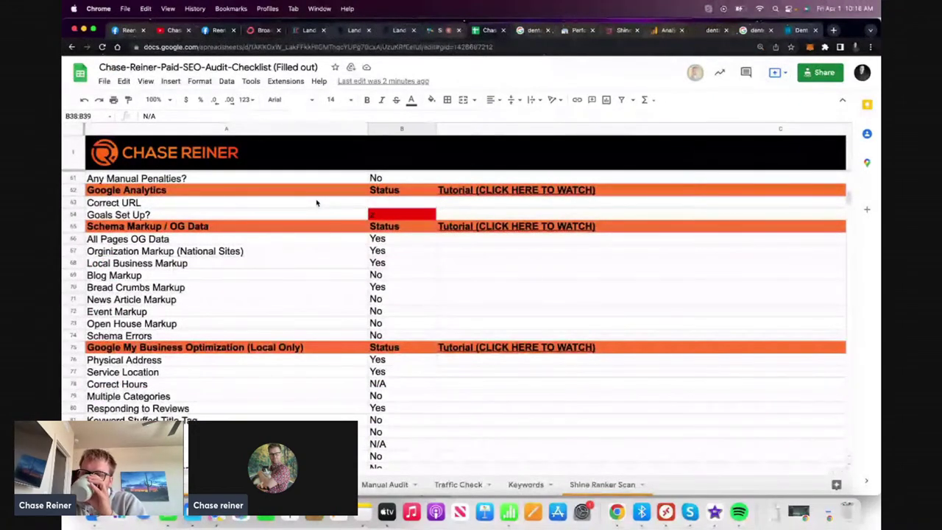
scroll(316, 203, down, 8)
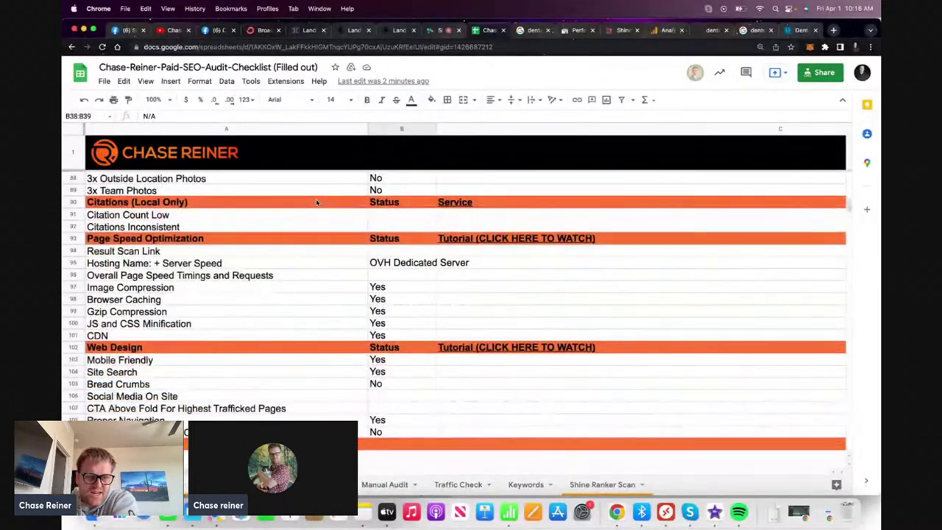
scroll(317, 202, down, 2)
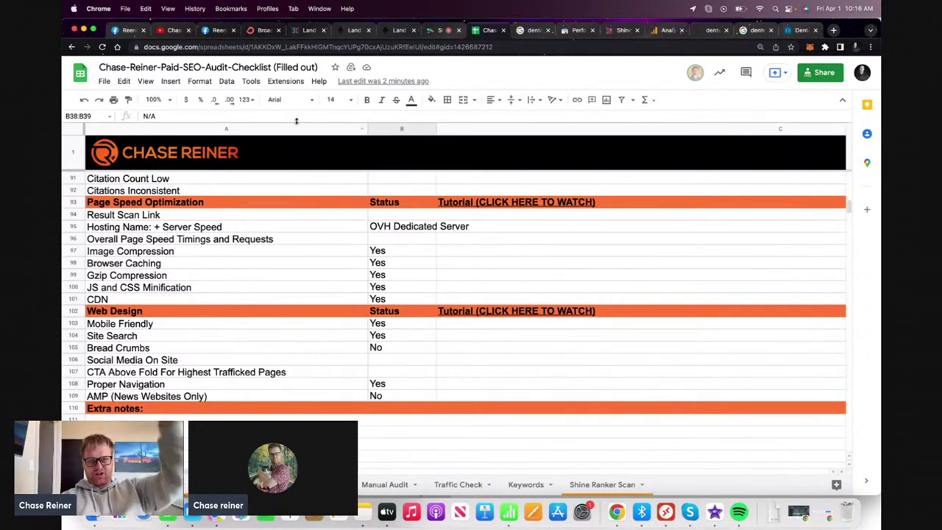
click(530, 33)
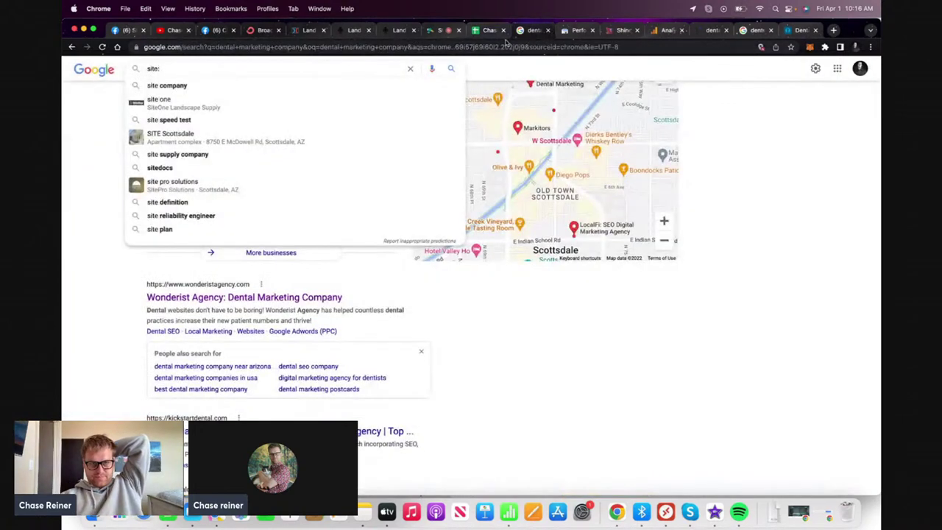
click(486, 30)
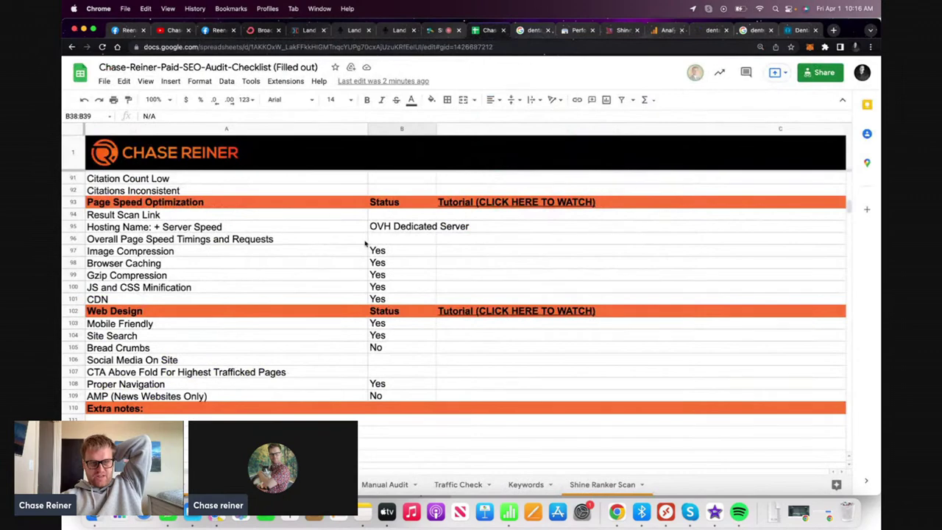
scroll(365, 244, up, 10)
Review the Manual Audit priorities and the Traffic Check keyword rankings, searches and URLs, selecting the dentalmarketingguy.com homepage link for "dentist marketing consultant"
click(397, 487)
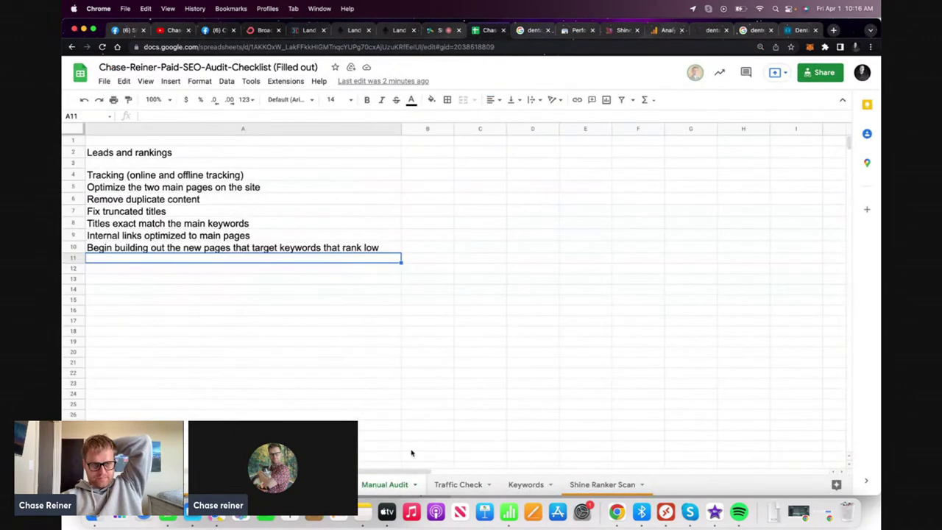
click(451, 484)
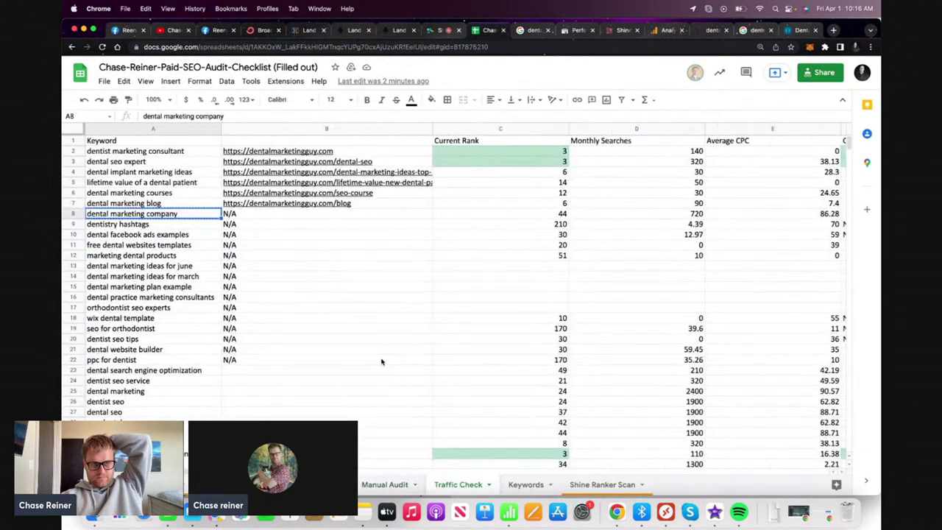
click(273, 148)
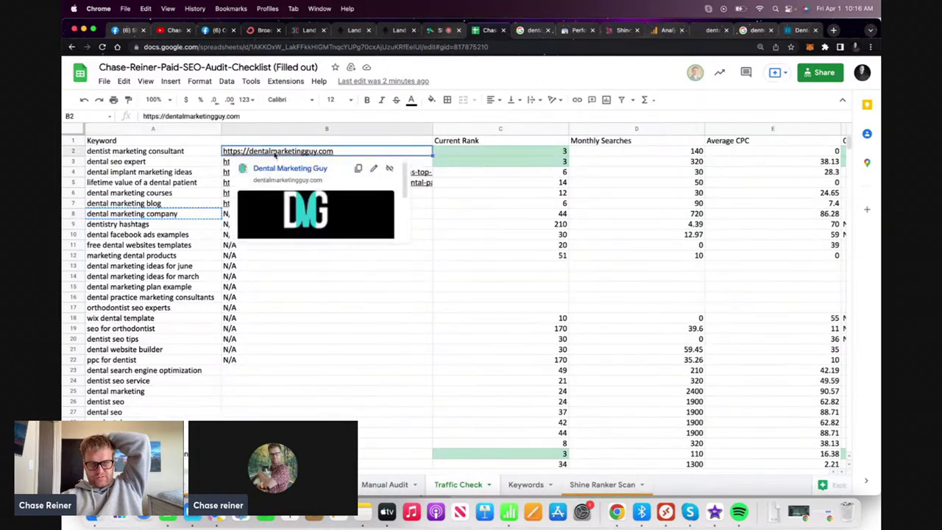
scroll(445, 161, right, 5)
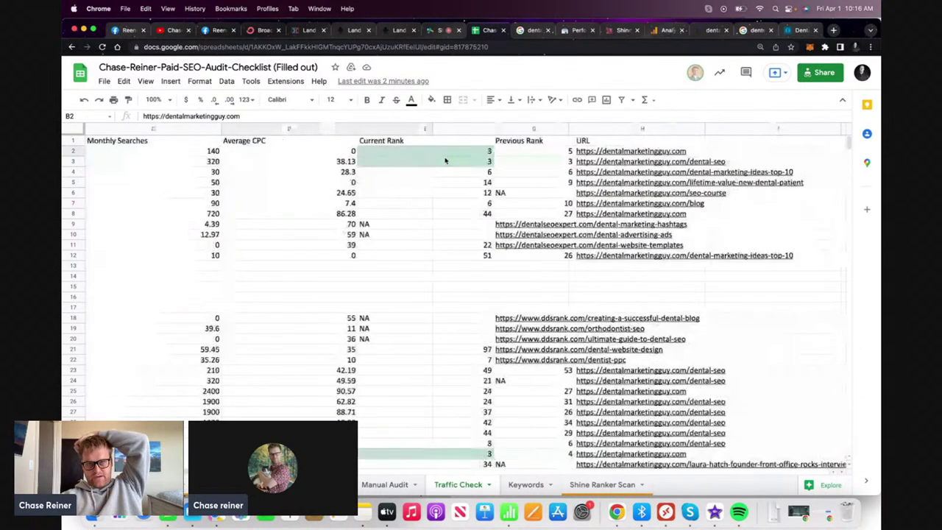
scroll(445, 160, left, 10)
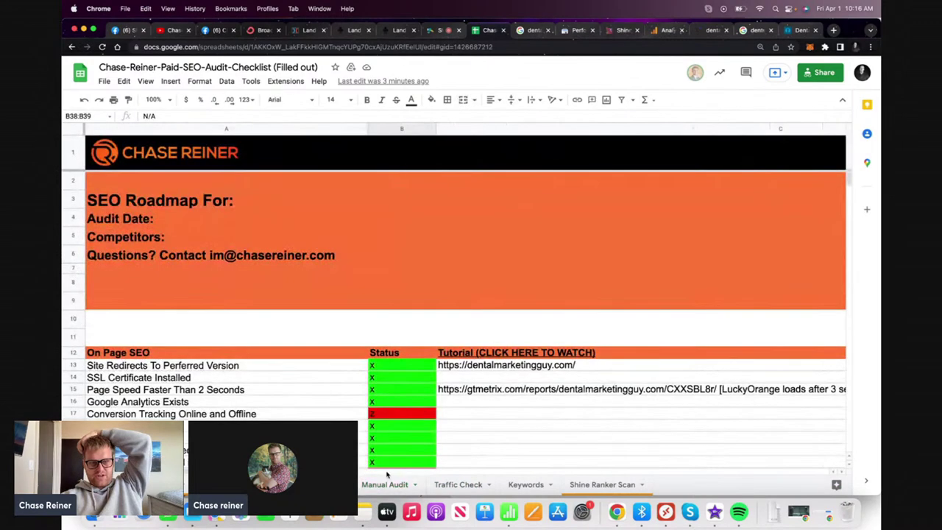
scroll(456, 294, right, 5)
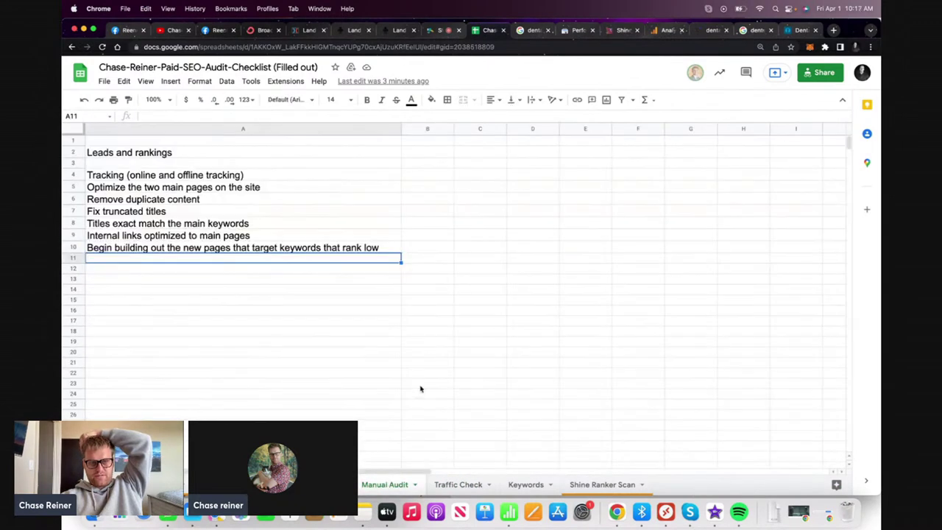
click(476, 484)
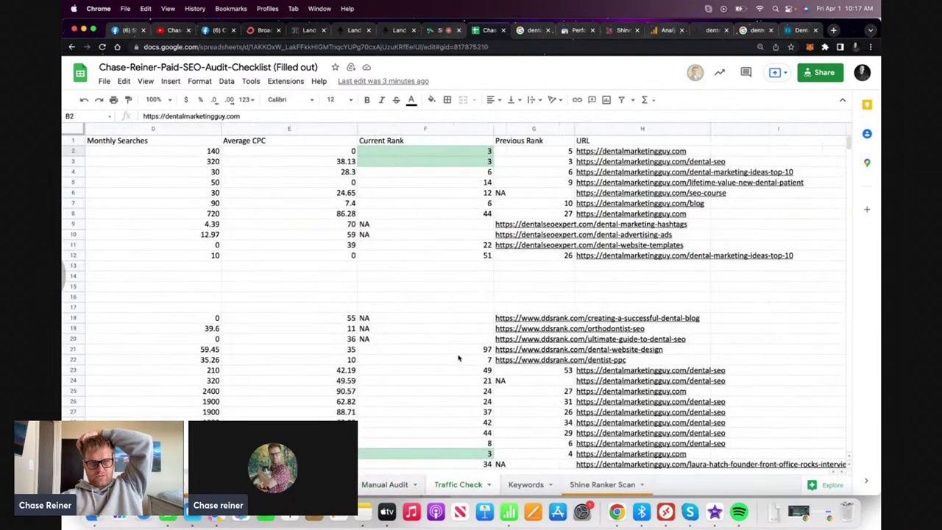
drag(589, 370, 64, 371)
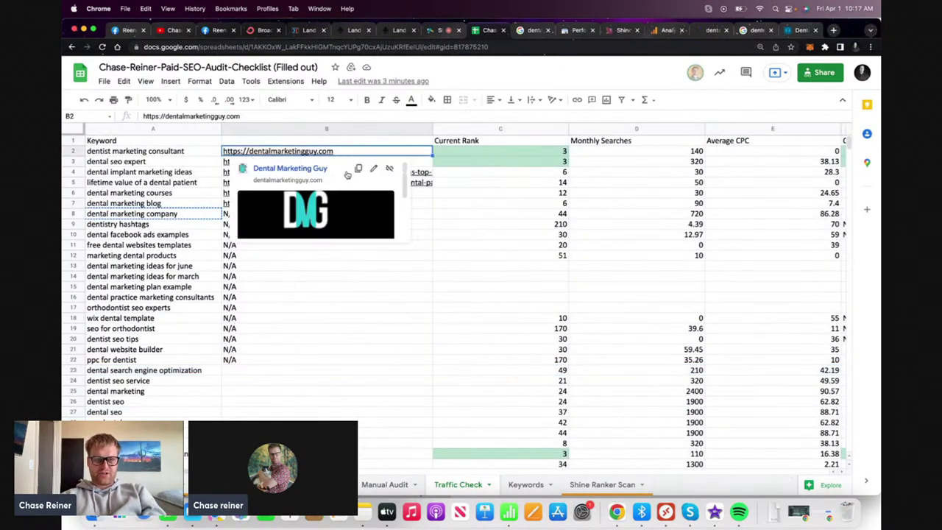
Open the linked dentalmarketingguy.com homepage, follow its "Yes, Grow My Practice!" call to action, examine the contact page's scheduling form and return to the homepage
click(326, 171)
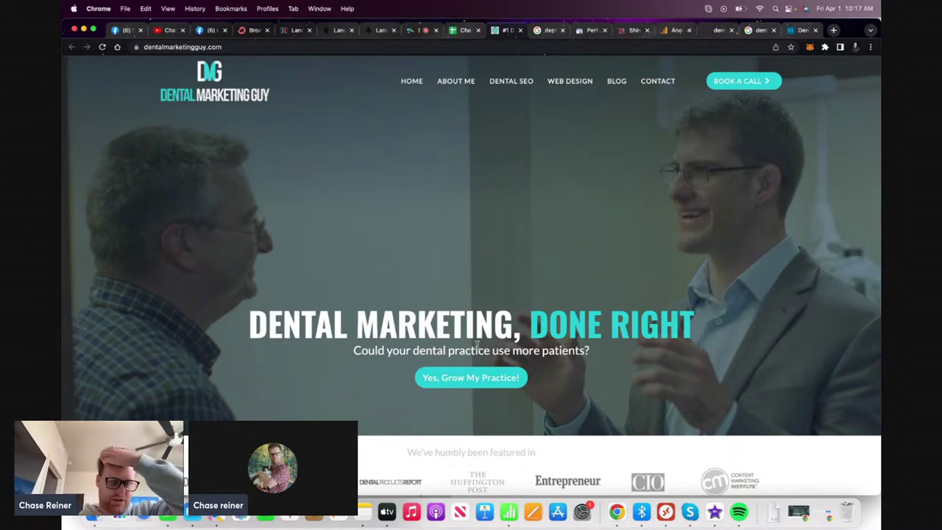
click(458, 381)
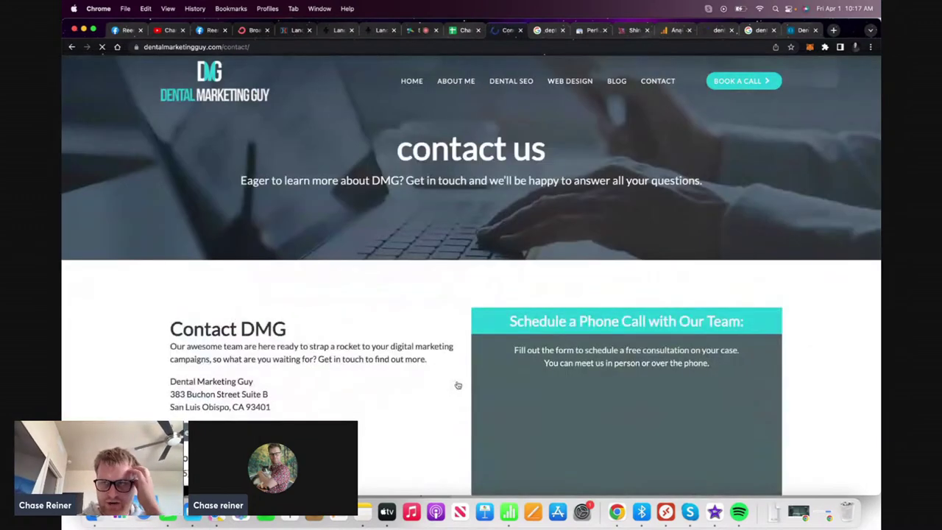
scroll(455, 383, down, 3)
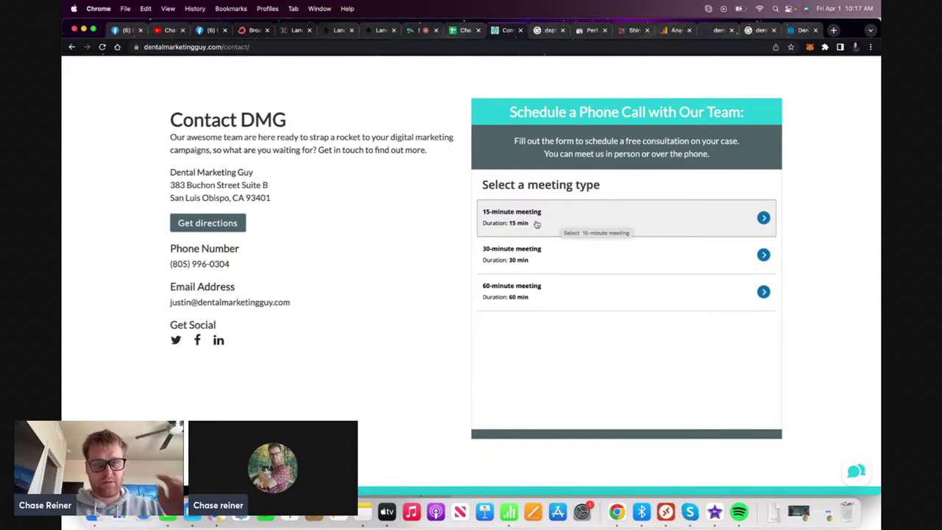
scroll(445, 287, up, 1)
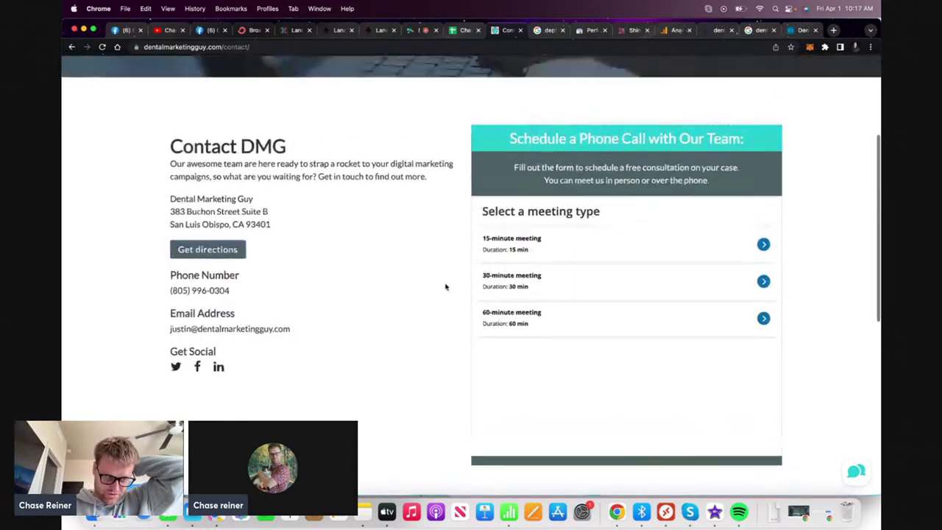
scroll(445, 287, up, 3)
scroll(445, 287, down, 3)
scroll(445, 287, up, 3)
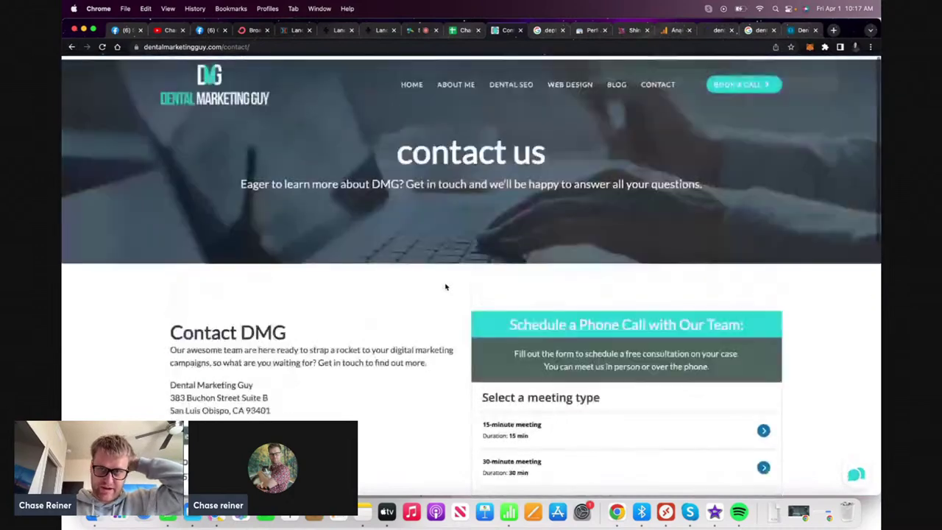
scroll(490, 256, down, 5)
scroll(492, 253, up, 3)
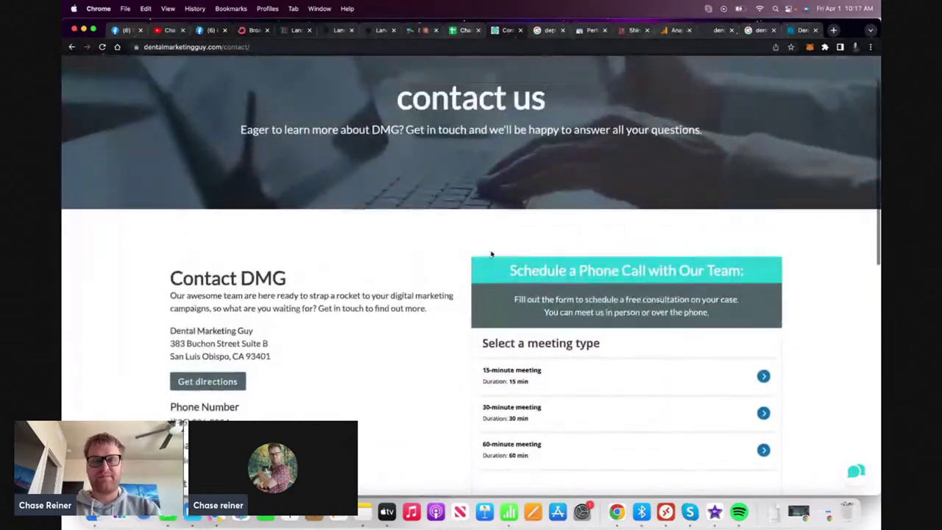
scroll(491, 254, up, 2)
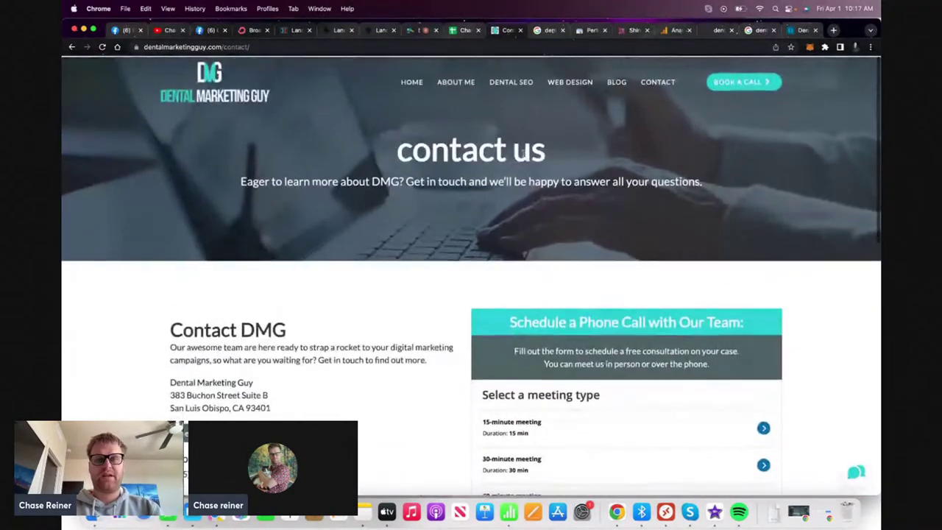
click(411, 81)
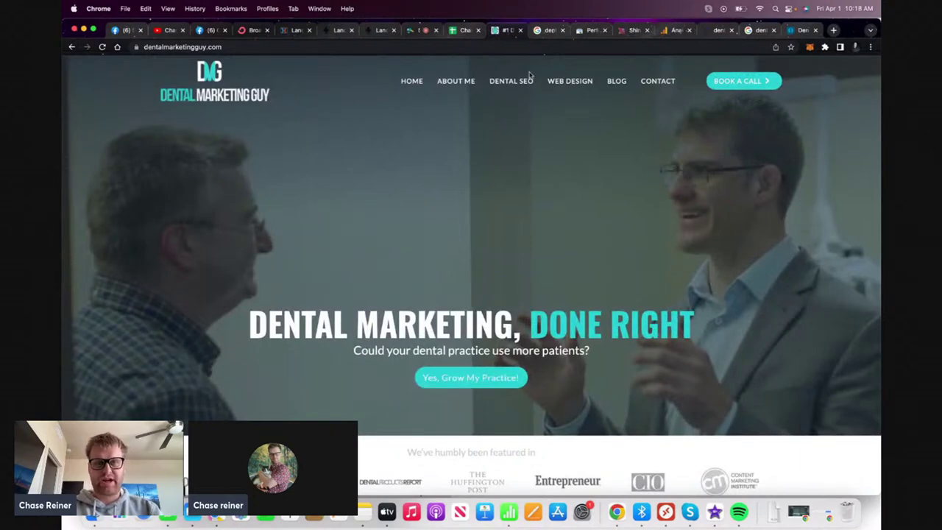
Add "Change all CTA's to call buttons" as a new priority in cell A11 of the Manual Audit sheet
click(456, 30)
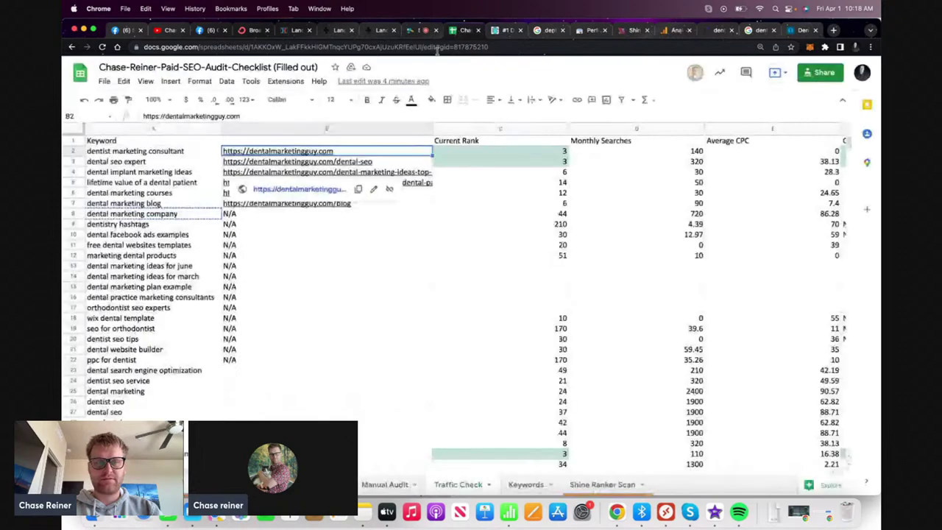
click(386, 485)
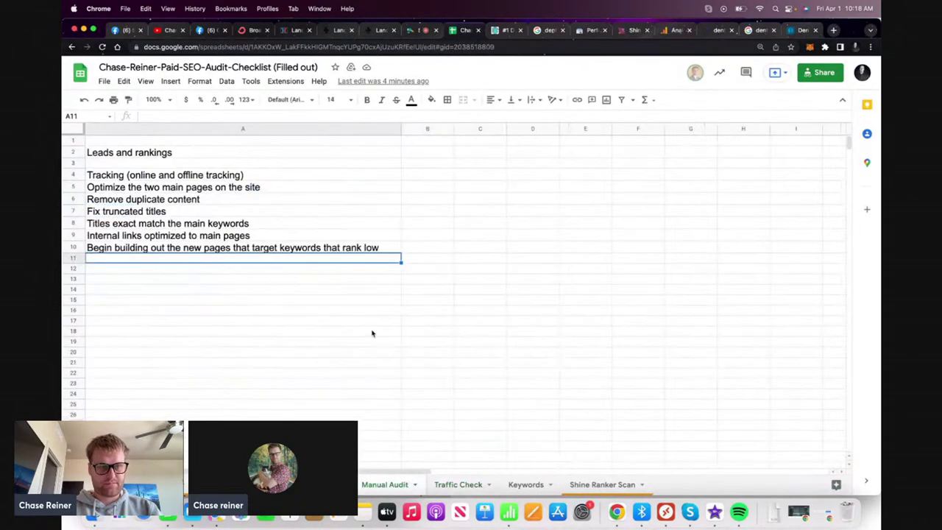
text(Change all C)
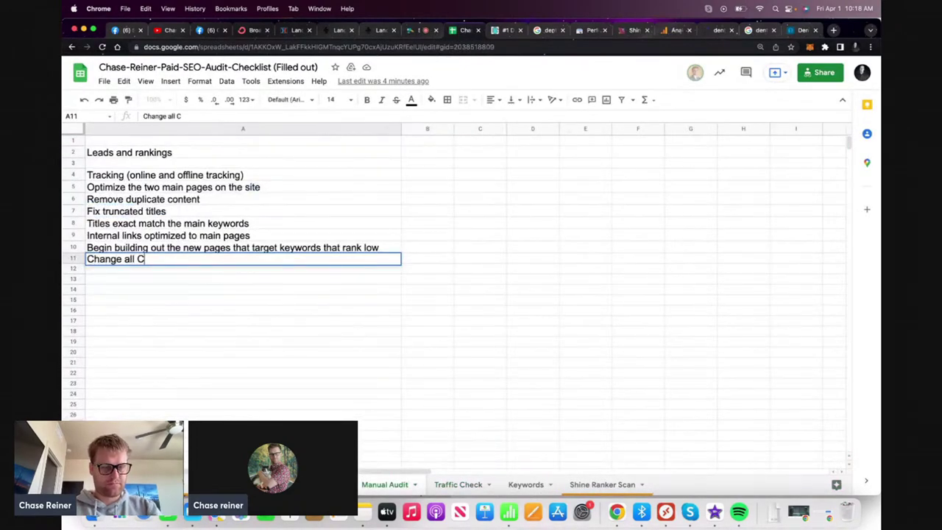
text(TA's to call )
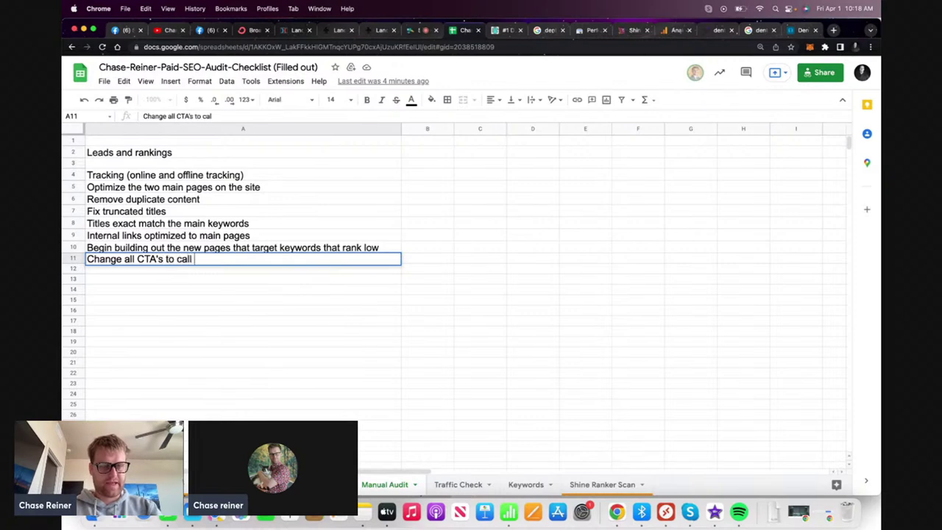
text(butottons)
key(Return)
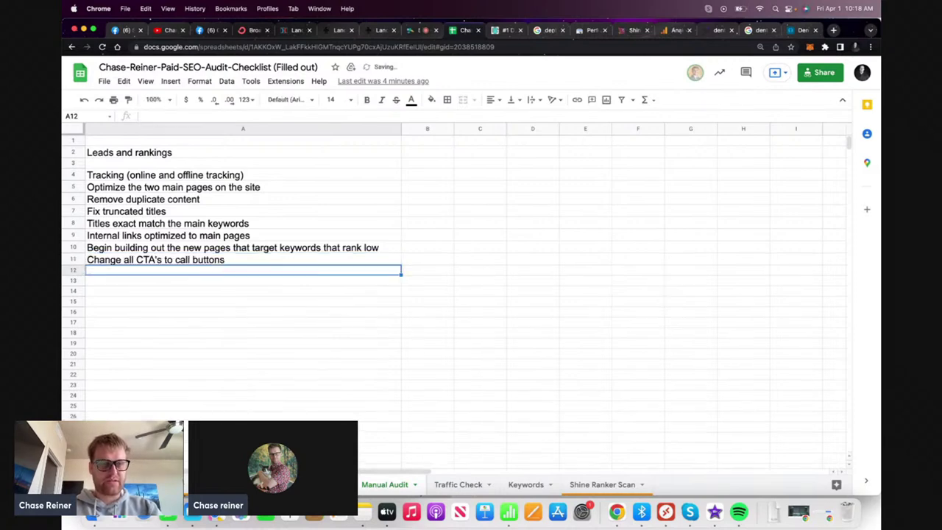
Enter "Add call buttons to all of the main pages on site" in cell A12 of the Manual Audit sheet
text(C)
key(BackSpace)
text(Add cal)
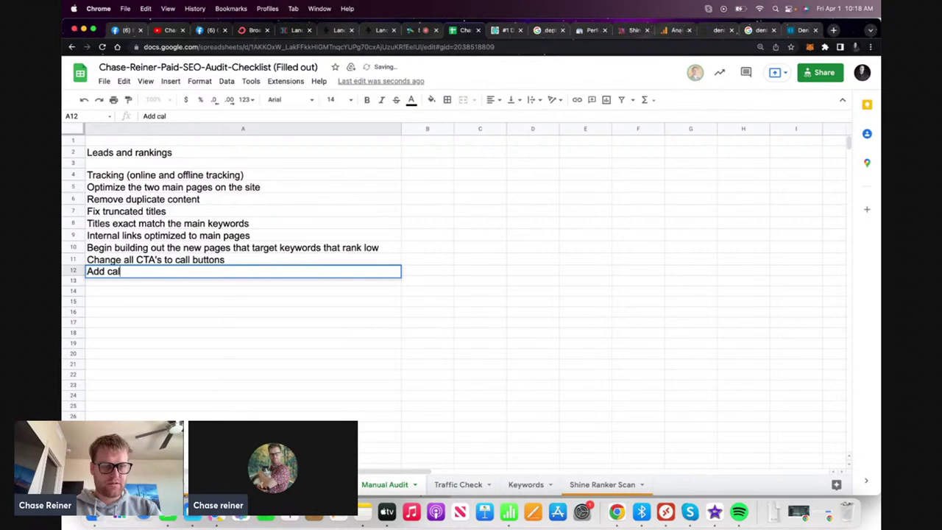
text(l buttons to all of the main pages)
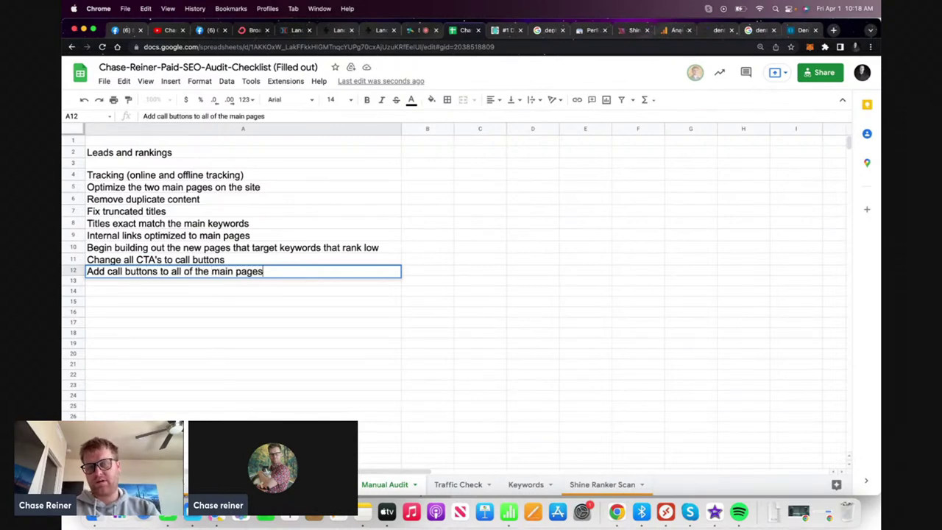
text( on site)
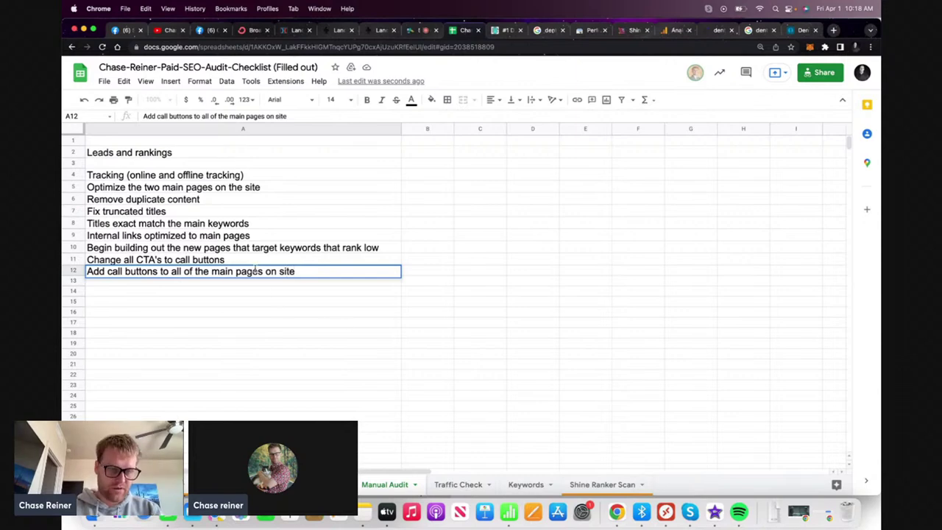
Reword cell A12 of the Manual Audit sheet as "Add call buttons to all of pages that are getting traffic on site"
drag(263, 270, 195, 270)
key(BackSpace)
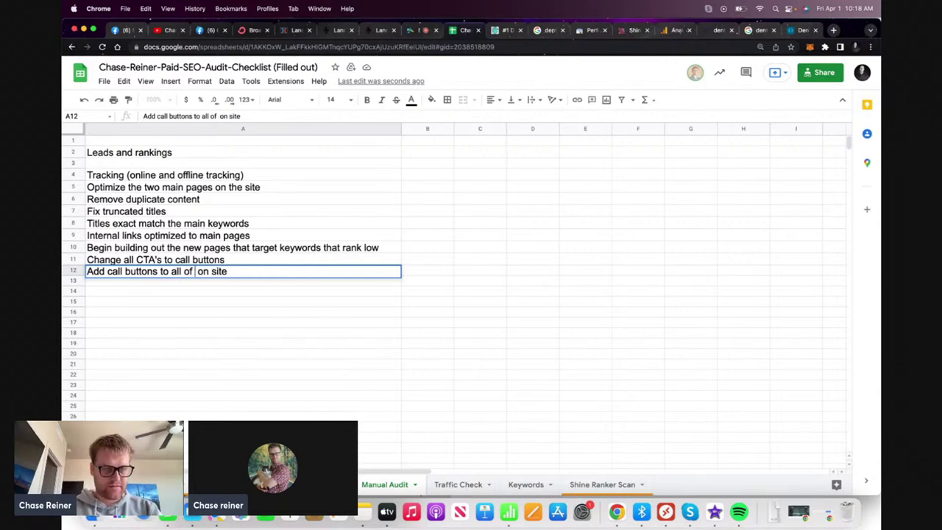
text(pages that are get)
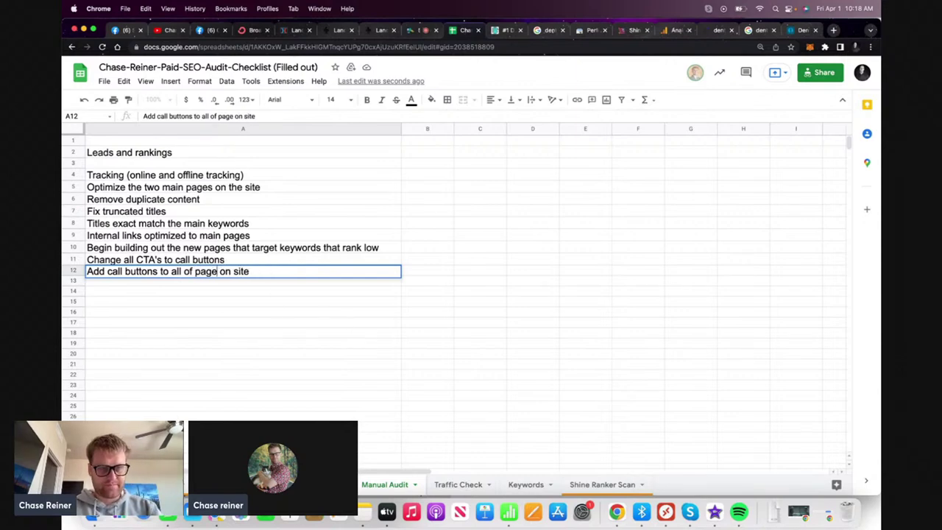
text(ting traffic)
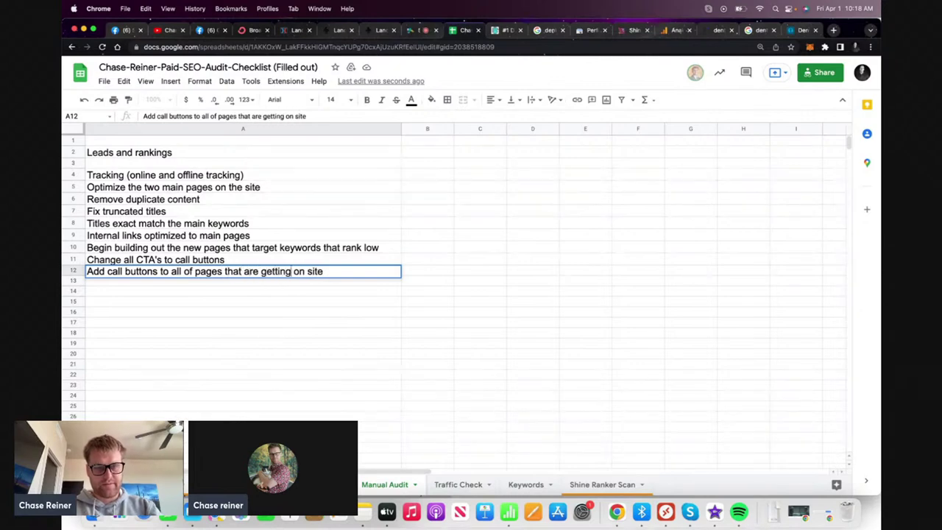
key(Return)
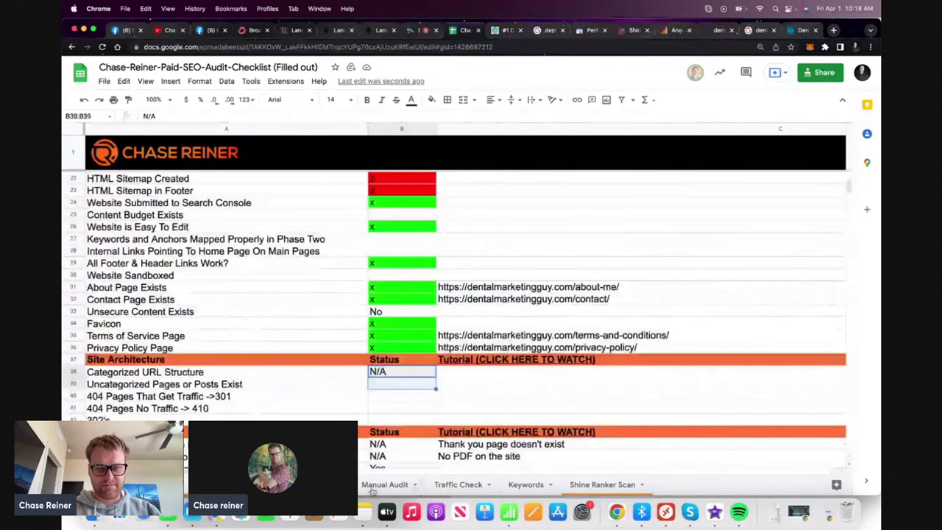
Review the Manual Audit priorities against the keywords, URLs and rankings in the Traffic Check sheet
click(384, 484)
click(458, 484)
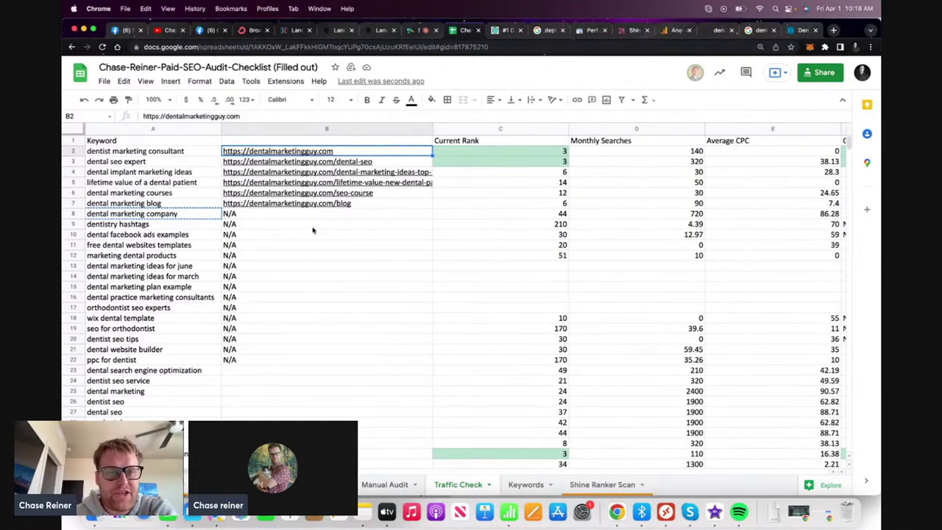
scroll(313, 230, down, 3)
key(super+bracketleft)
key(super+bracketleft)
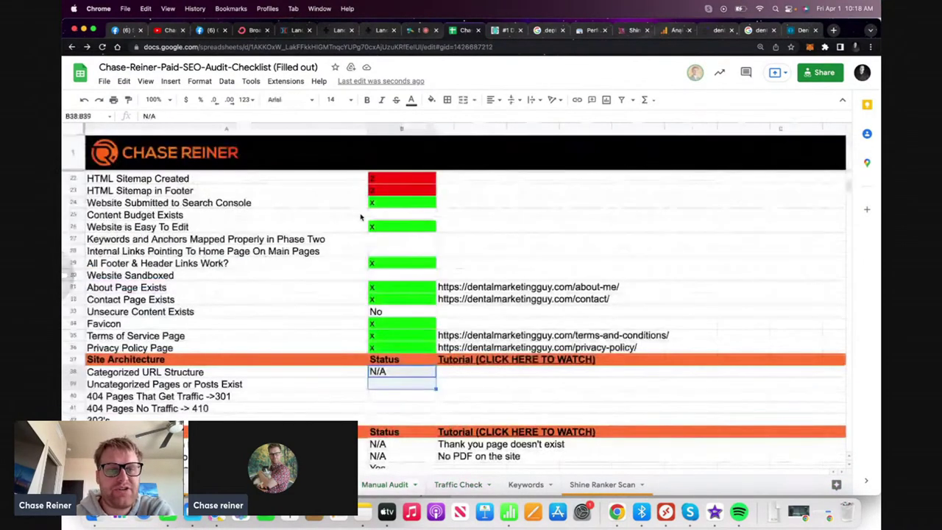
key(super+bracketleft)
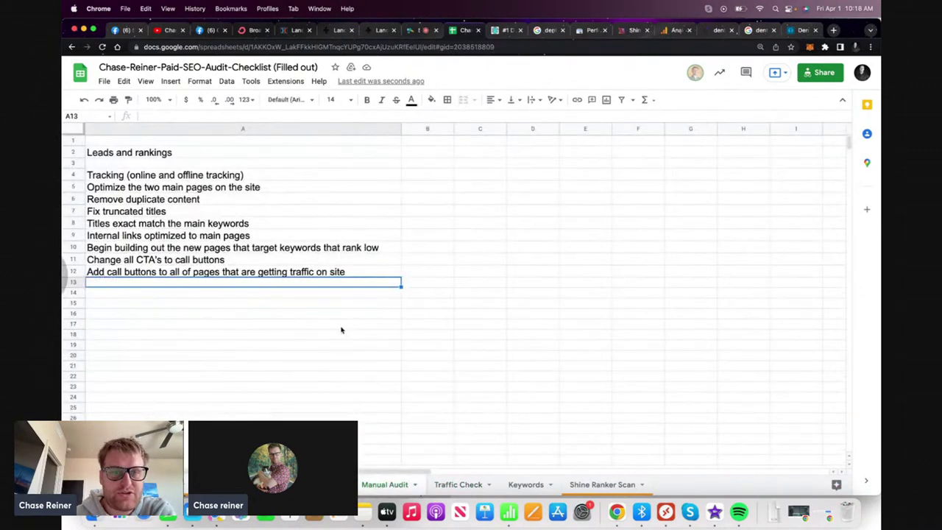
right_click(341, 331)
click(332, 328)
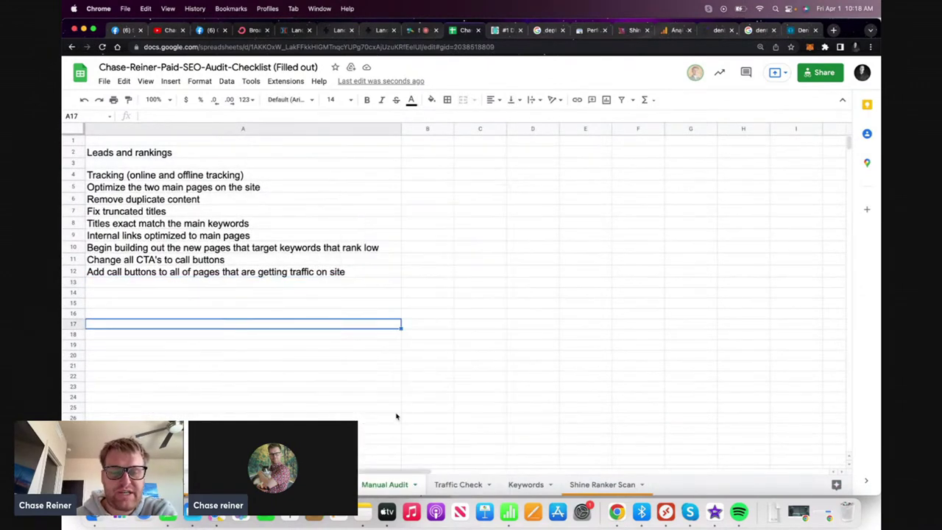
click(450, 484)
scroll(393, 232, up, 1)
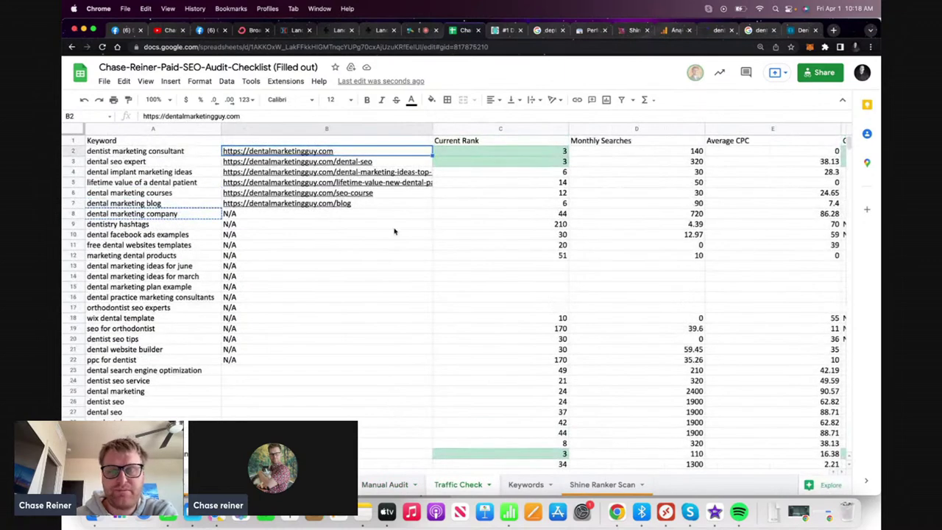
Switch to the Google Search Console Performance report, break the results down by pages and remove the page filter
drag(583, 30, 504, 30)
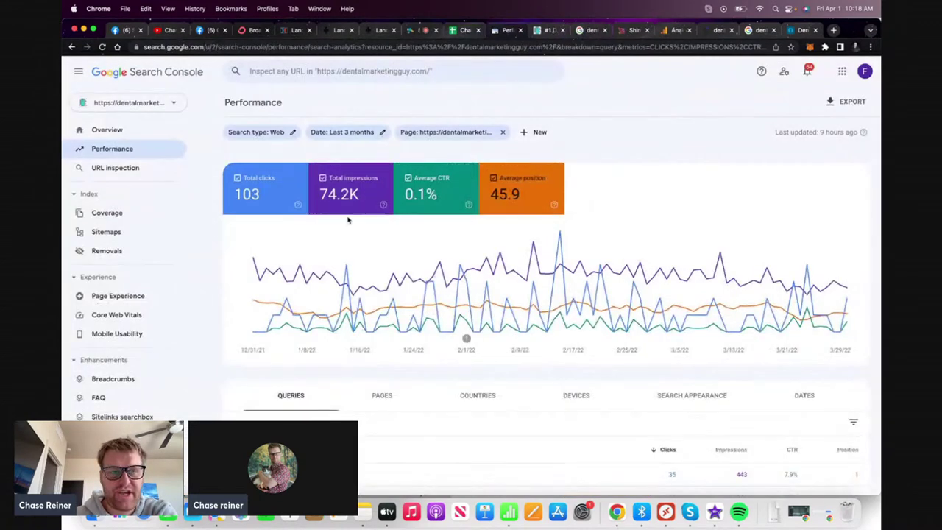
click(383, 394)
scroll(394, 278, down, 2)
scroll(706, 175, up, 2)
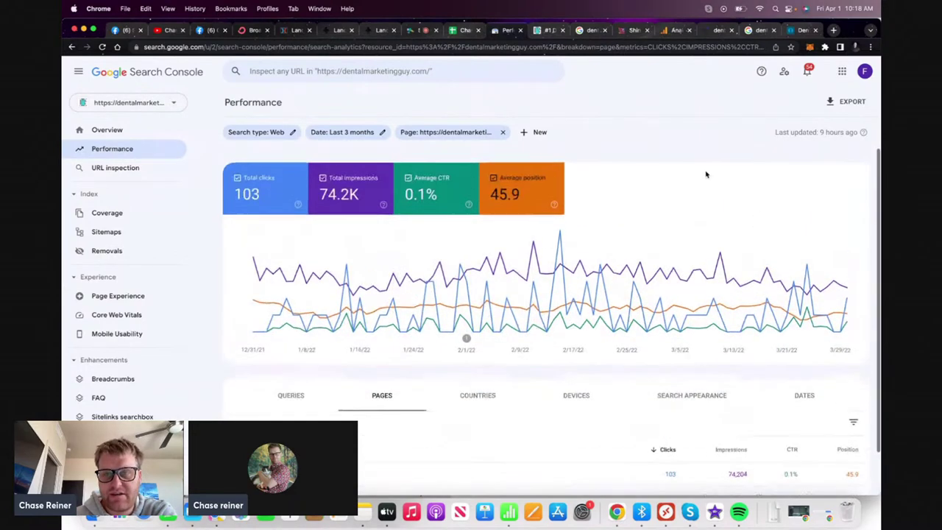
click(503, 132)
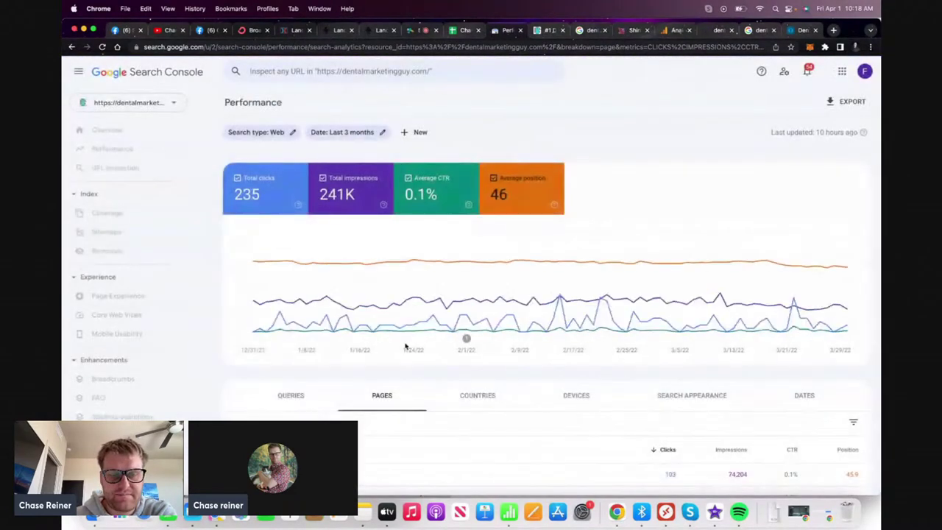
Show 100 rows per page in the top pages table and examine the pages' clicks and impressions
scroll(397, 401, down, 4)
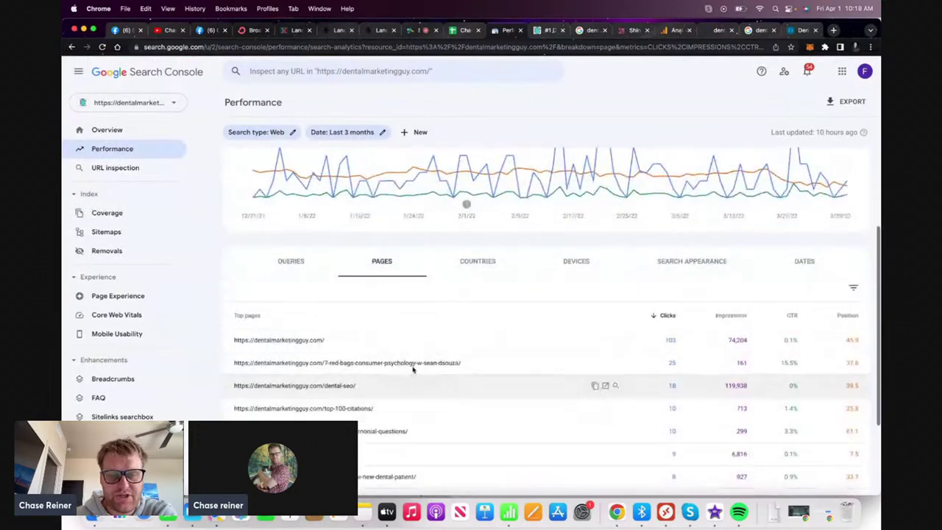
scroll(416, 361, up, 1)
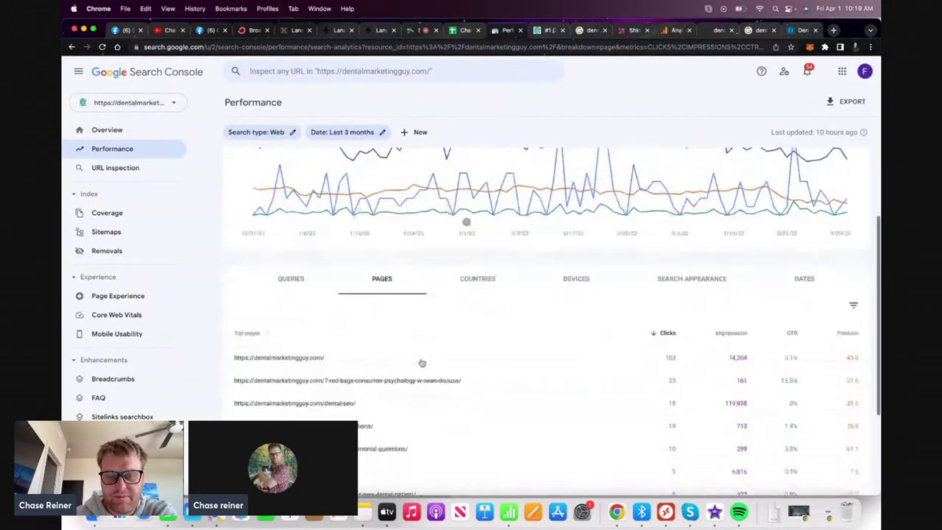
scroll(420, 361, down, 3)
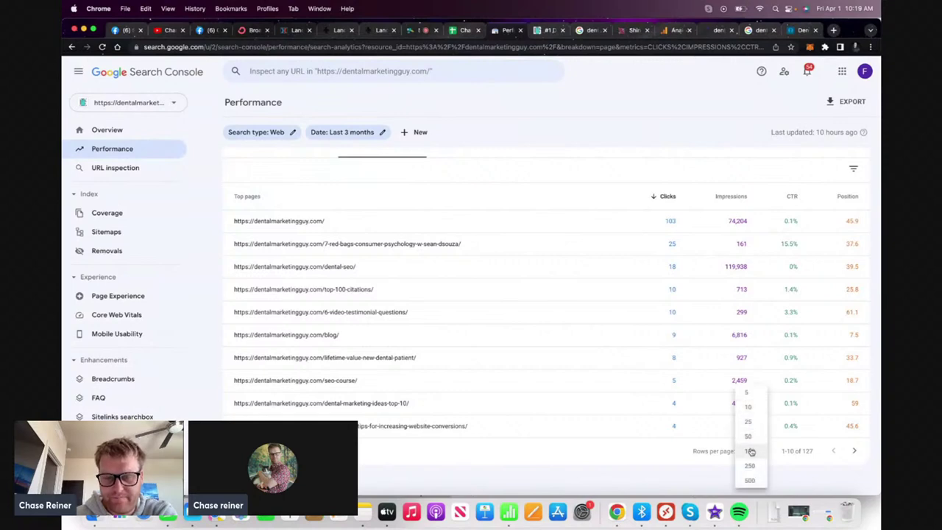
click(751, 451)
scroll(618, 442, down, 4)
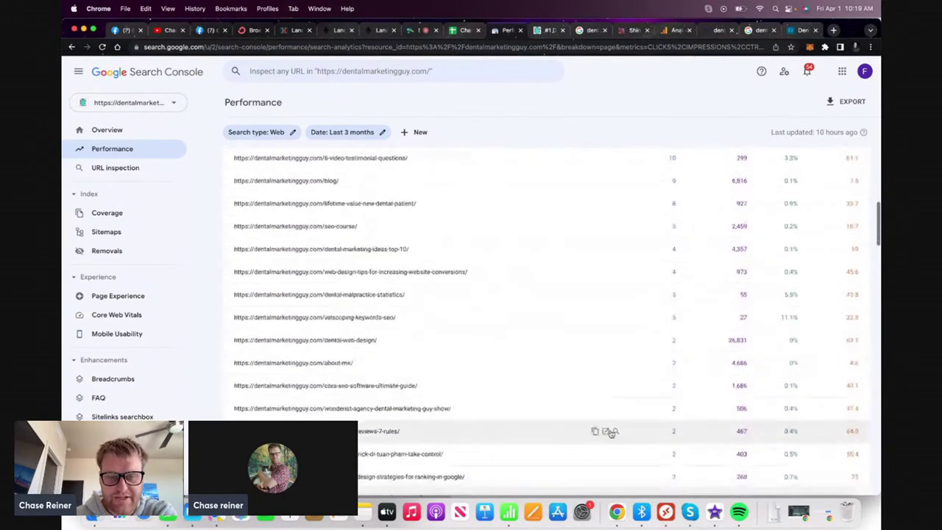
scroll(611, 432, down, 6)
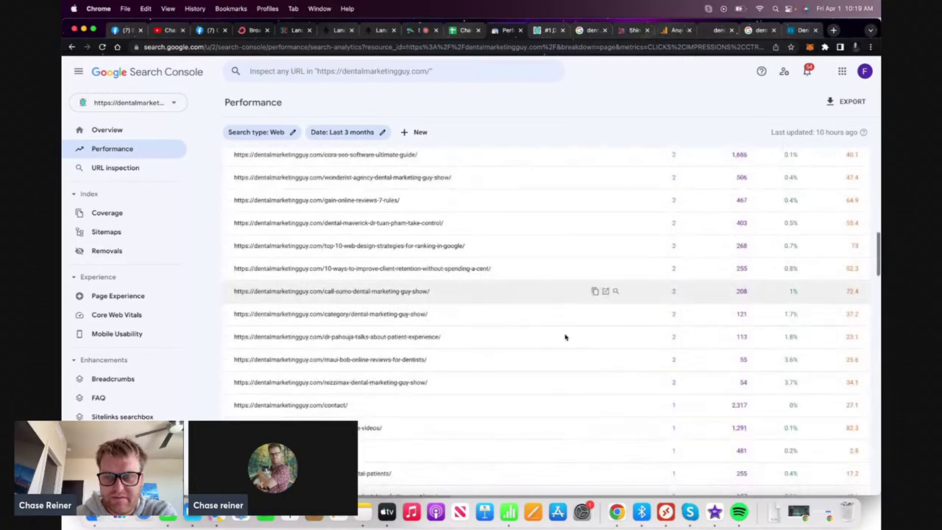
scroll(565, 336, down, 15)
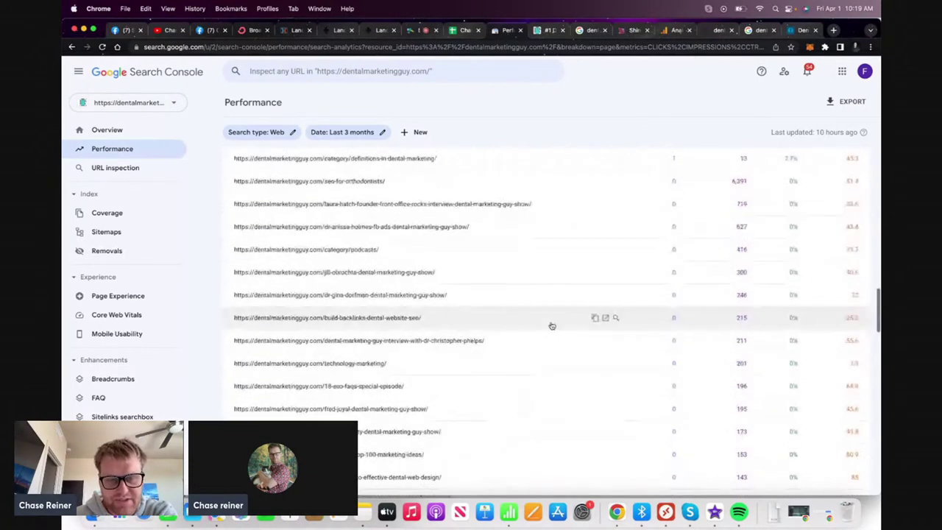
scroll(552, 325, down, 3)
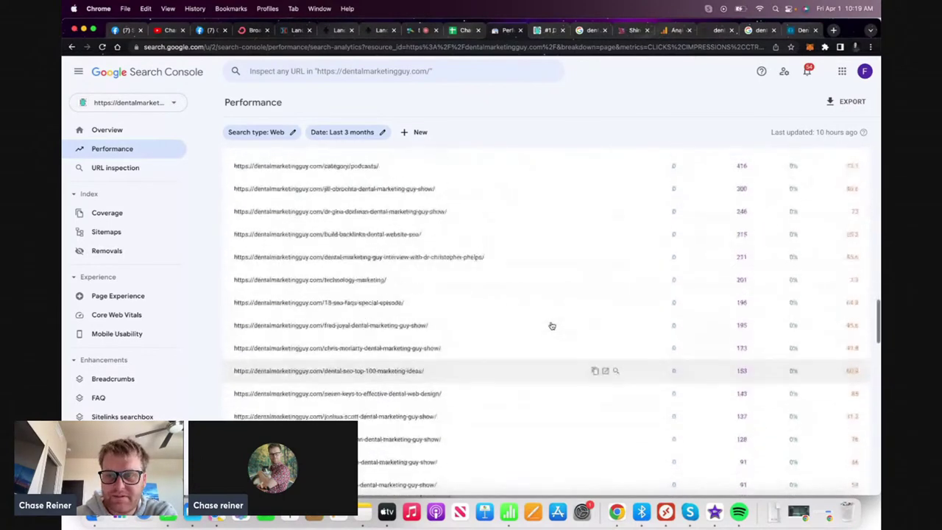
scroll(552, 325, down, 20)
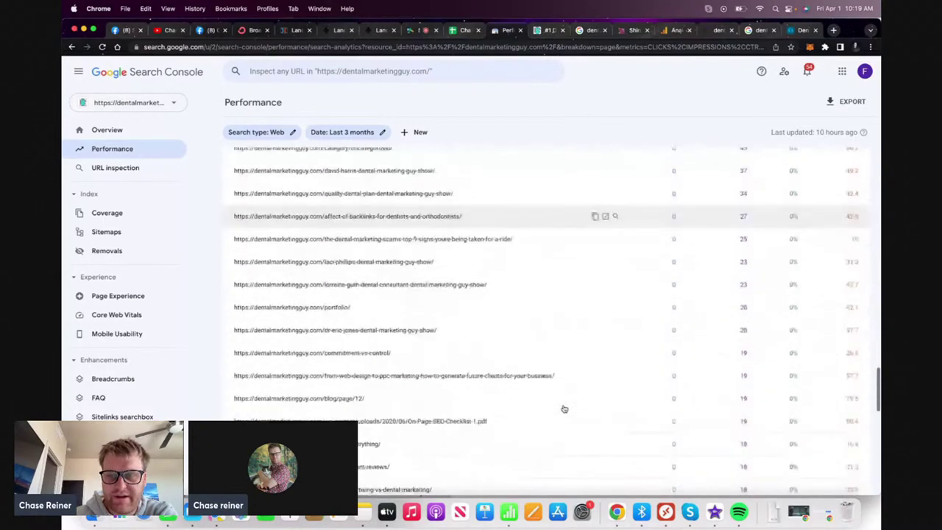
scroll(563, 407, up, 20)
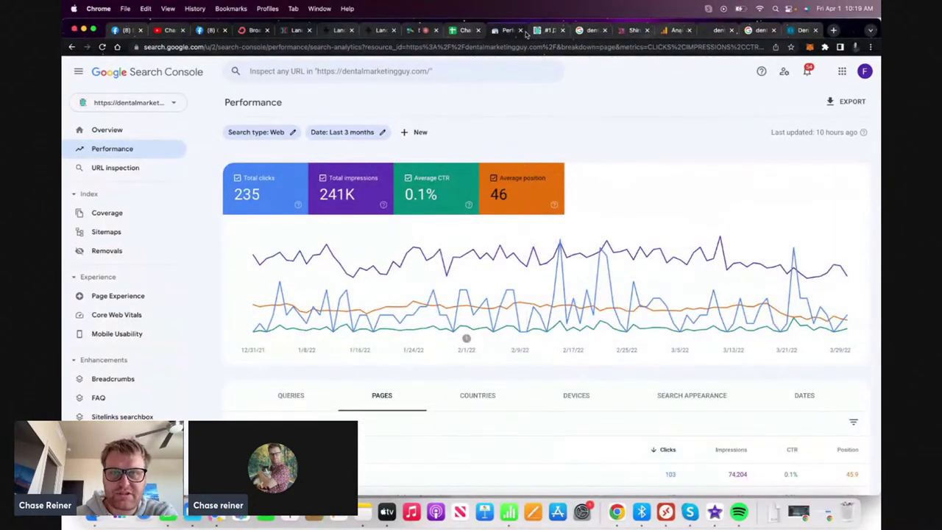
Return to the Traffic Check sheet and compare the keywords with mapped URLs in rows 2 to 7 against the N/A keywords and their current ranks
click(465, 31)
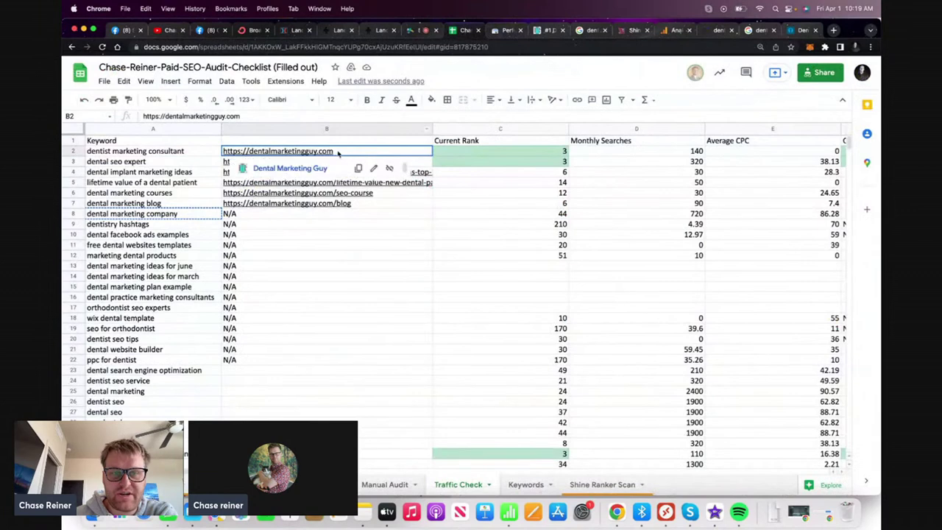
drag(295, 151, 339, 209)
mouse_move(326, 256)
click(548, 175)
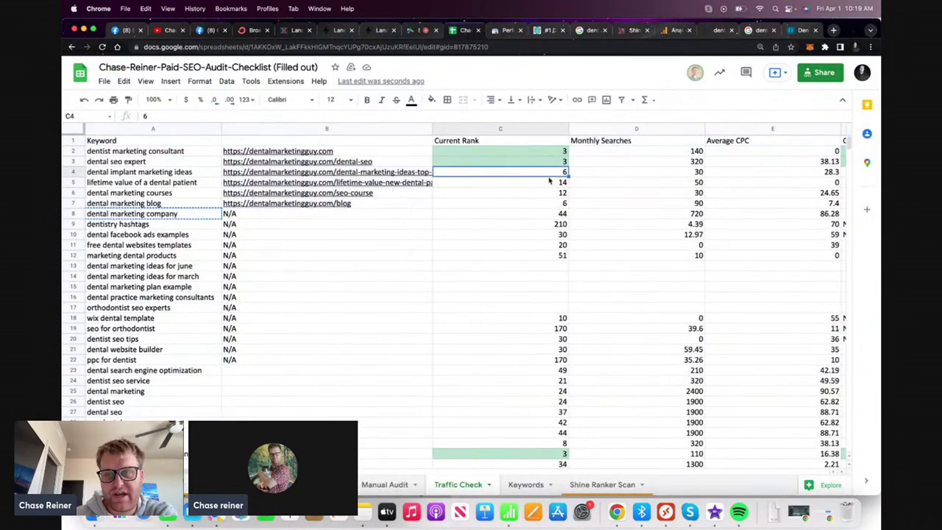
click(479, 214)
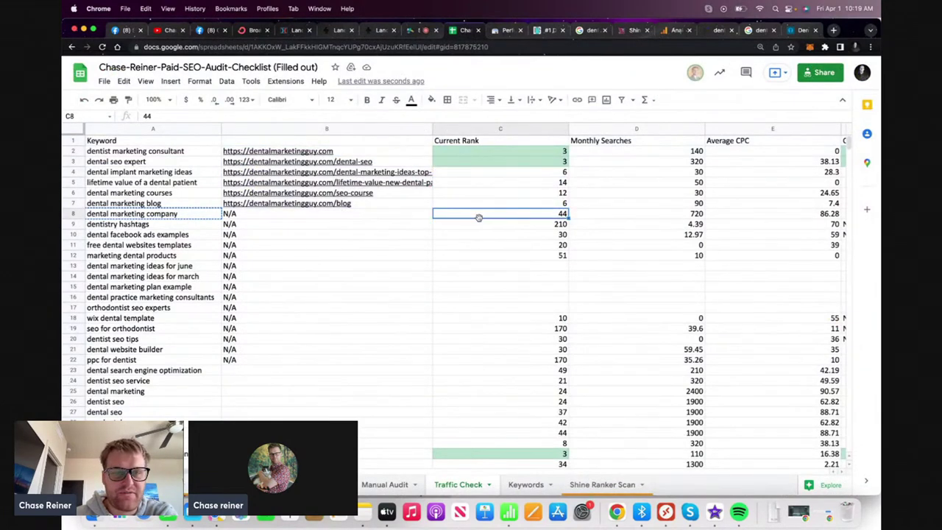
click(386, 223)
drag(403, 156, 382, 203)
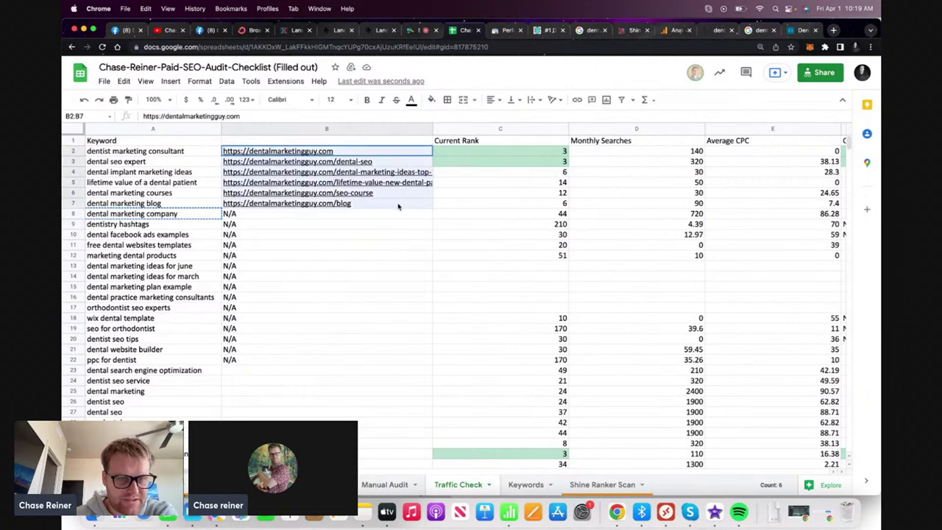
click(375, 246)
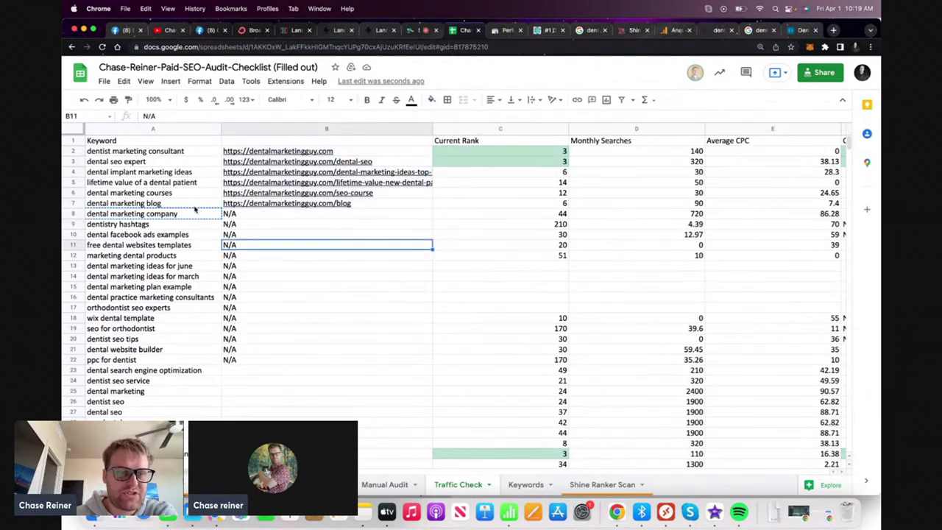
drag(195, 207, 180, 354)
Examine the Search Console top pages for low-click URLs such as /seo-for-orthodontists/, ending back on the Traffic Check sheet
click(505, 33)
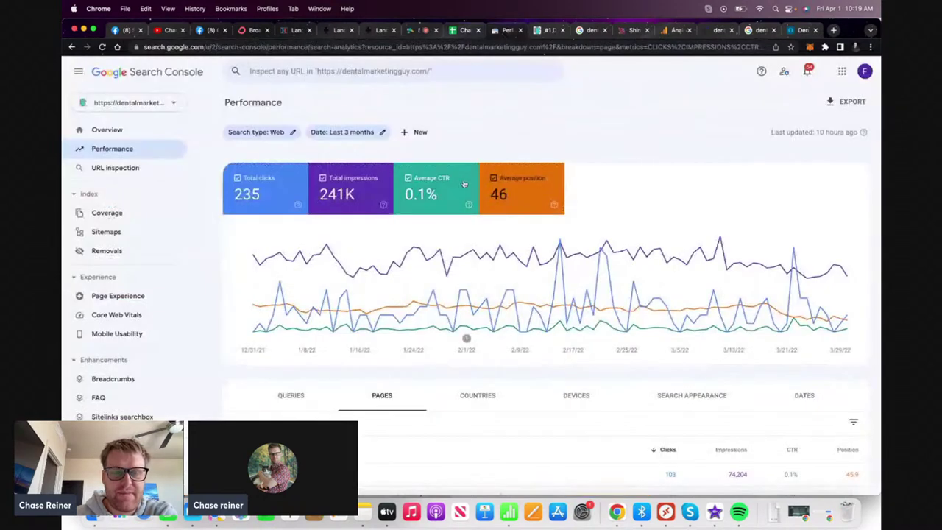
scroll(436, 338, down, 5)
scroll(435, 340, down, 4)
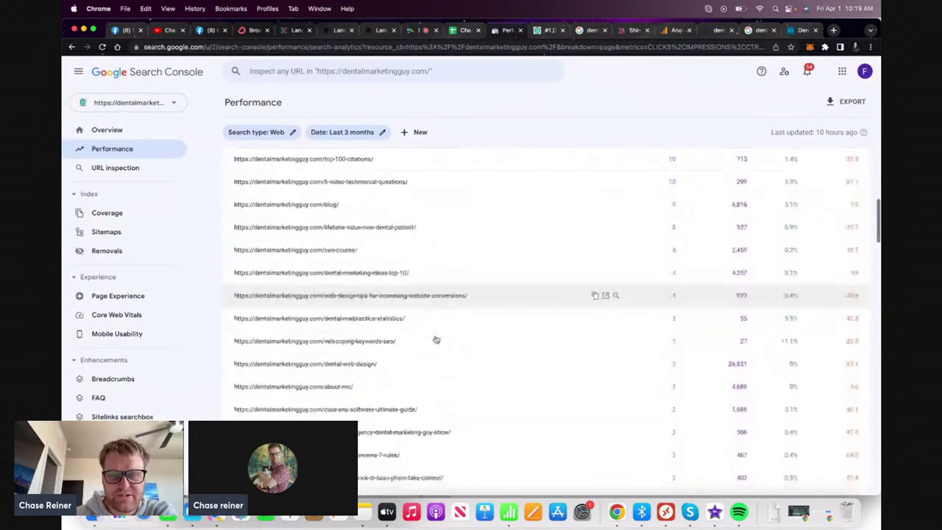
scroll(423, 339, down, 3)
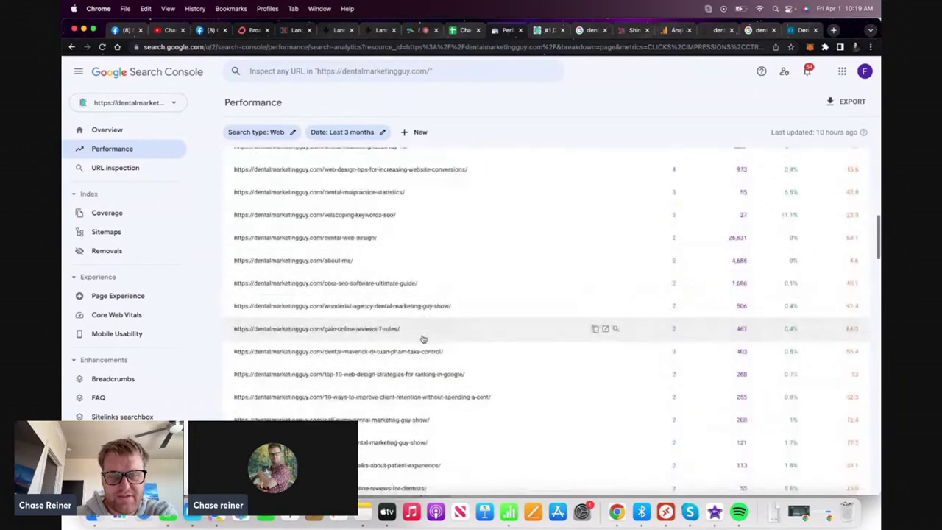
scroll(468, 306, down, 2)
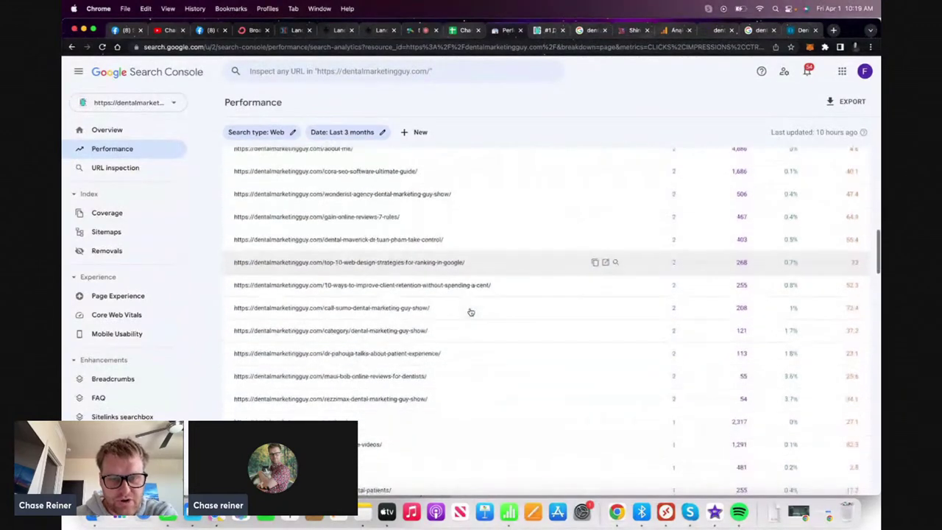
scroll(470, 312, down, 5)
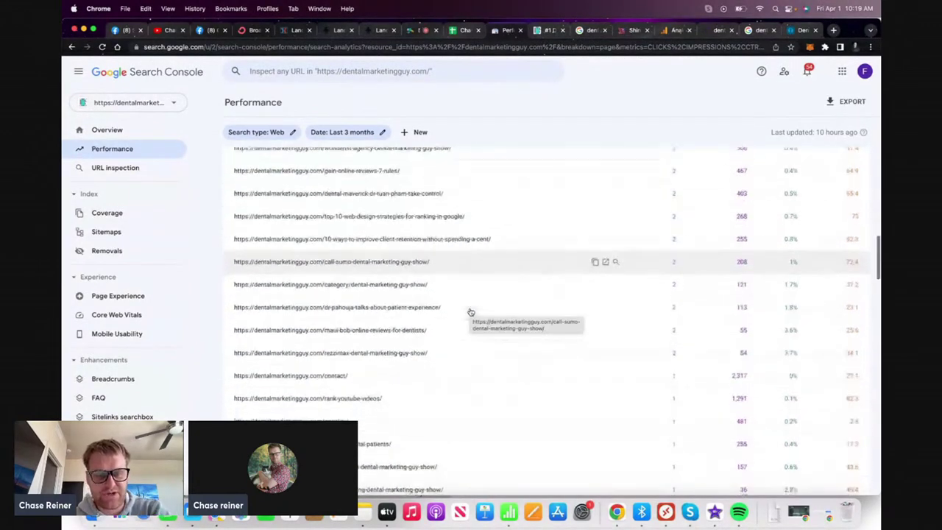
scroll(470, 312, down, 5)
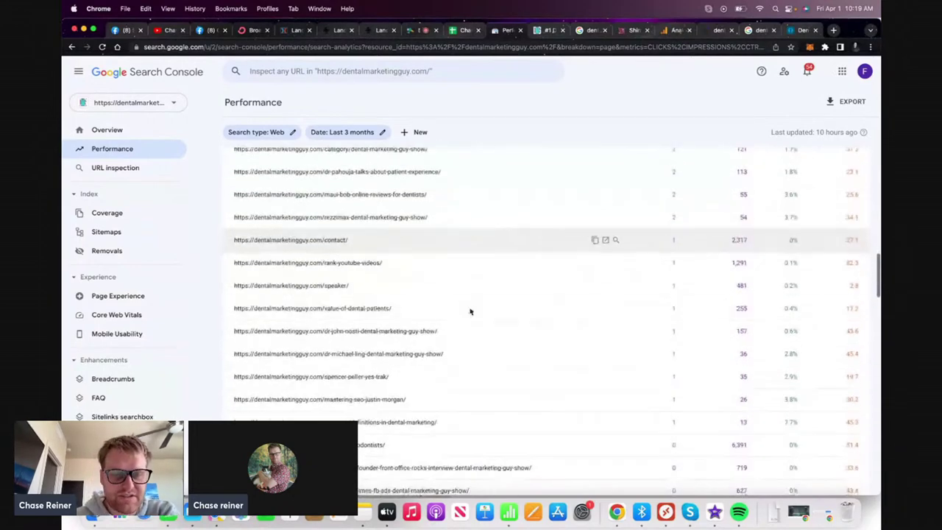
scroll(471, 312, down, 3)
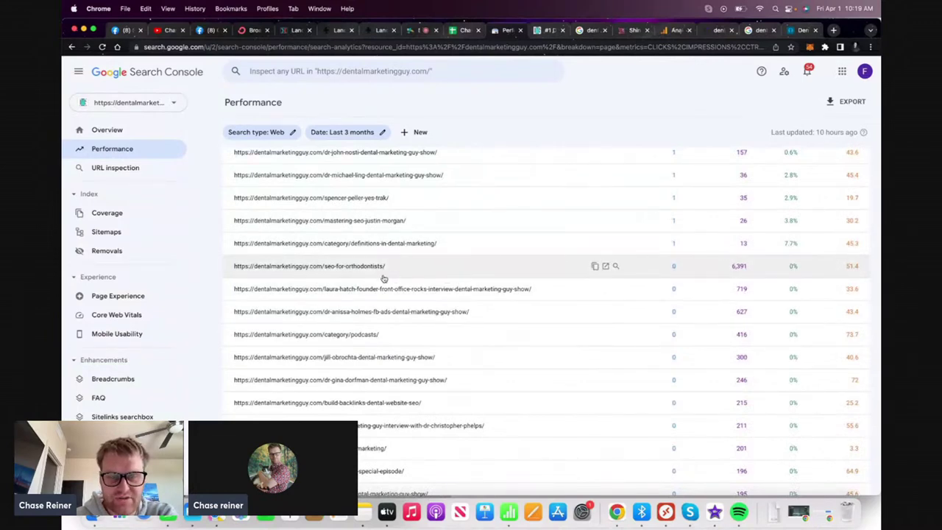
scroll(397, 277, up, 15)
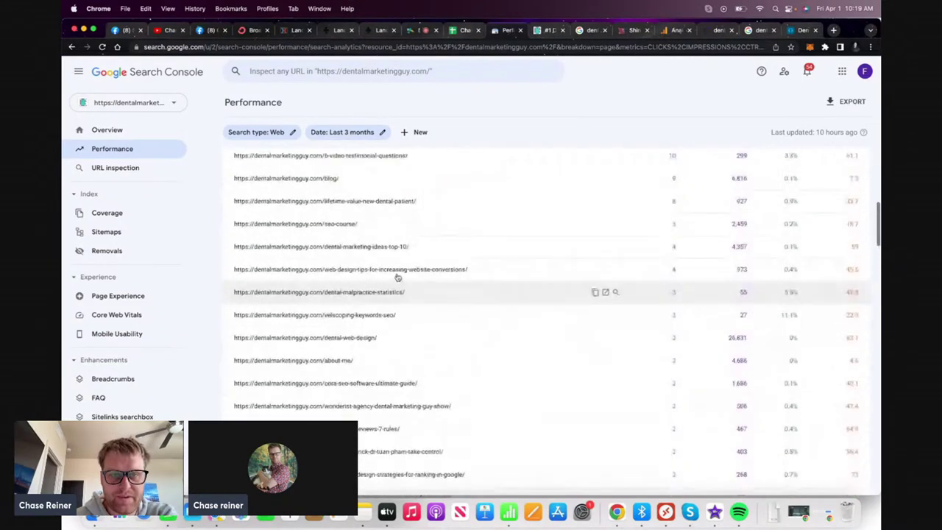
scroll(397, 277, up, 5)
click(470, 30)
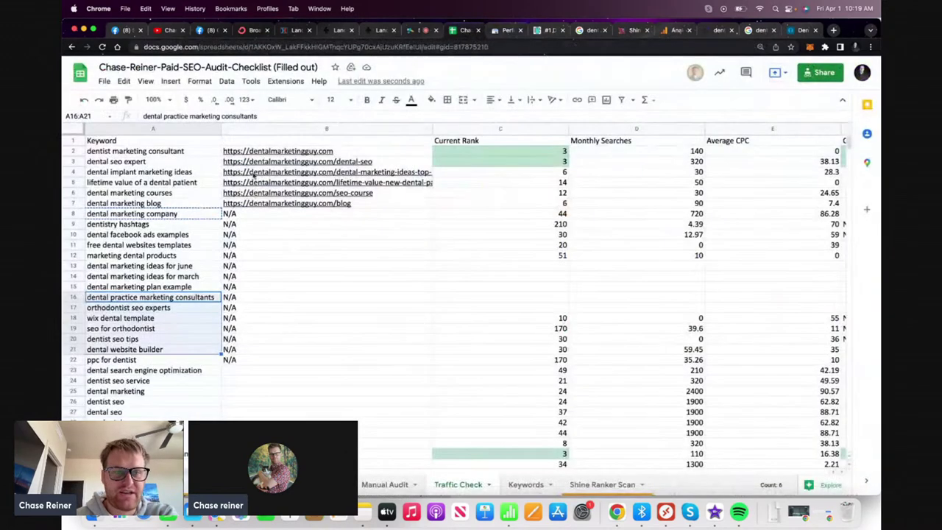
click(172, 227)
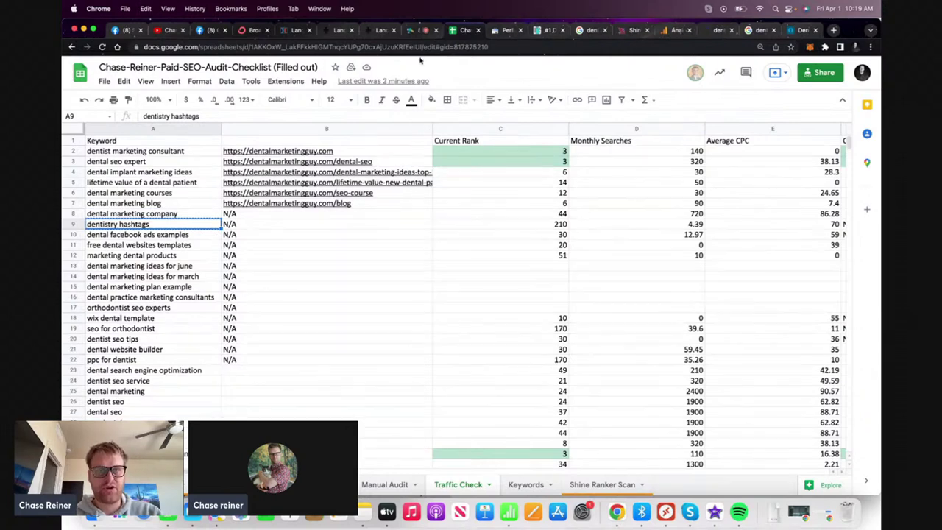
click(541, 30)
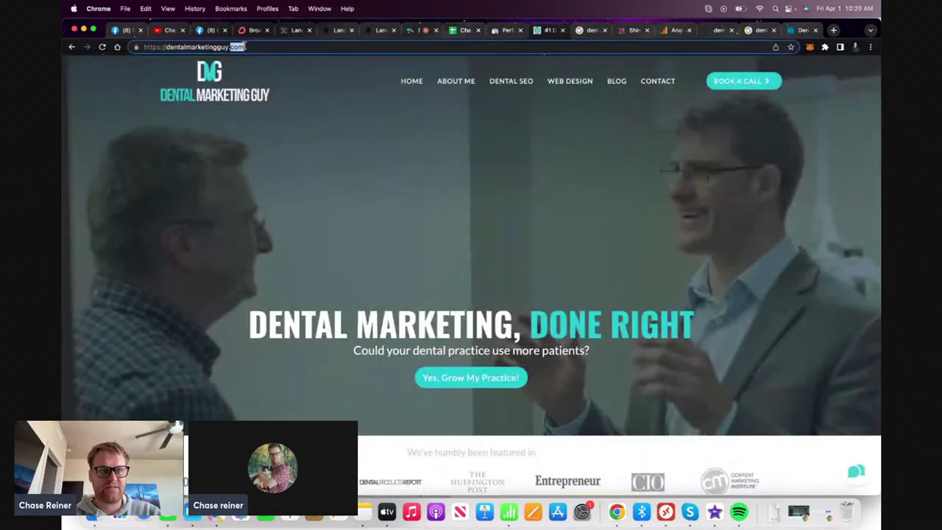
text(site:)
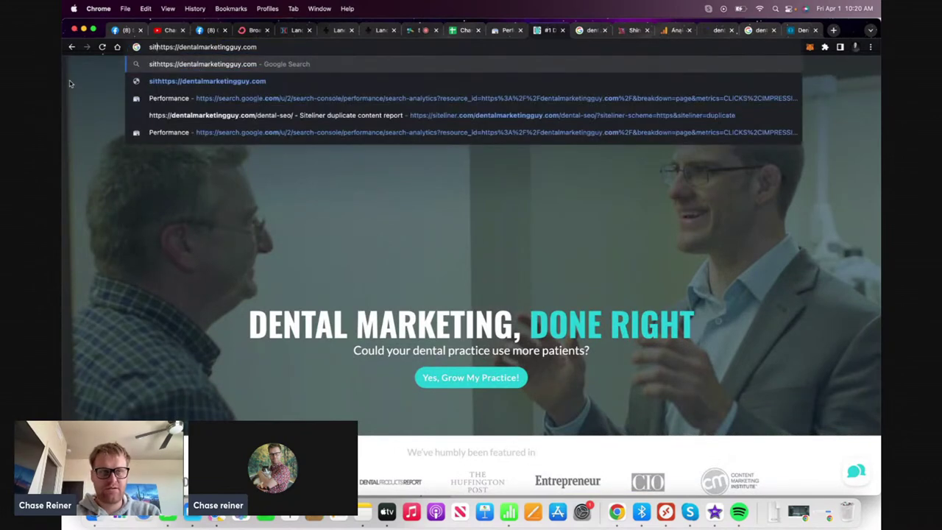
key(Return)
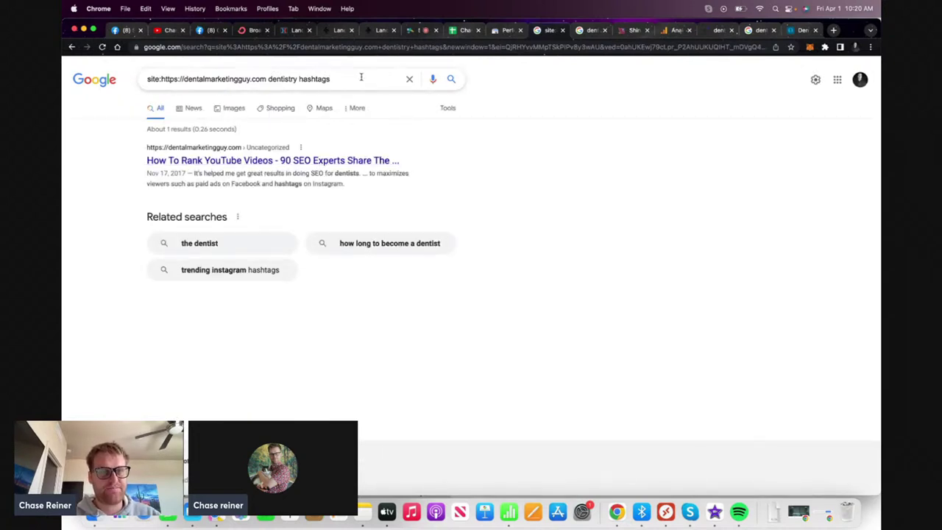
drag(361, 78, 277, 80)
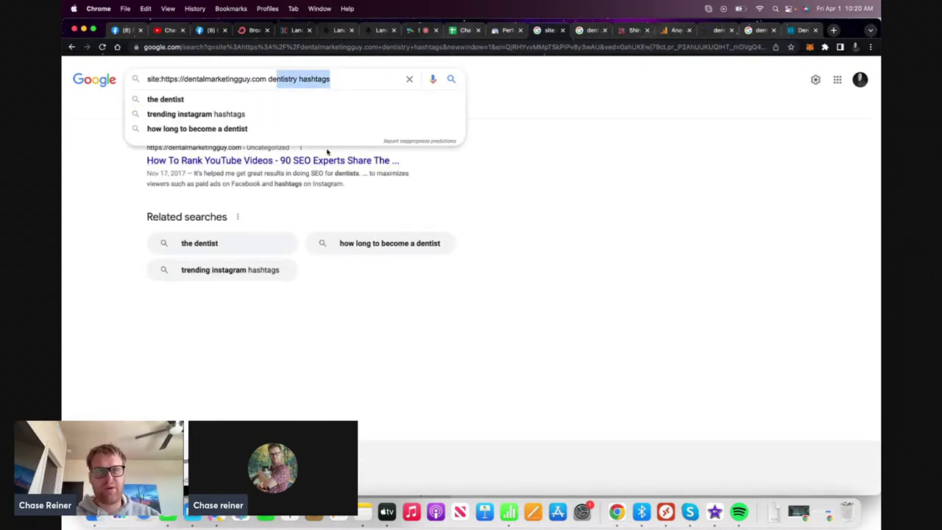
click(328, 151)
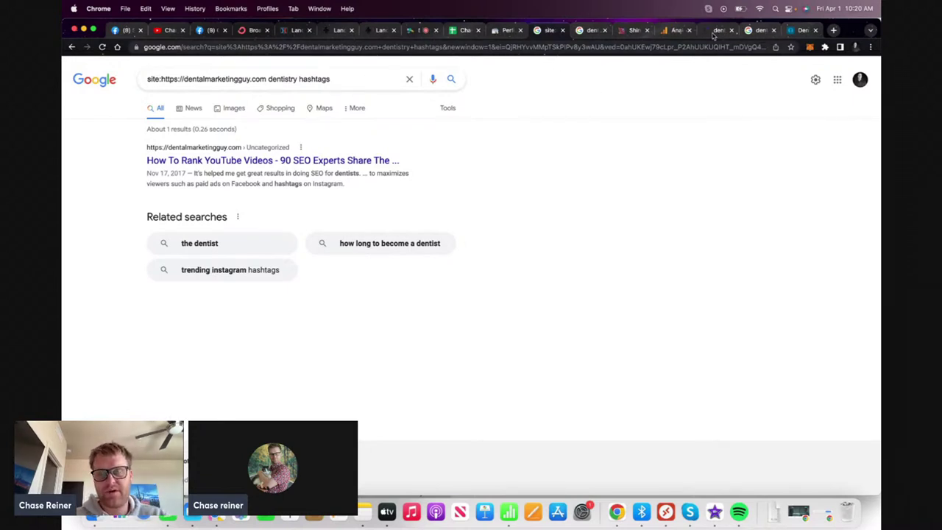
Compare the site search for "dentistry hashtags" with the Search Console report and the keyword's row in the Traffic Check sheet
click(507, 30)
click(463, 30)
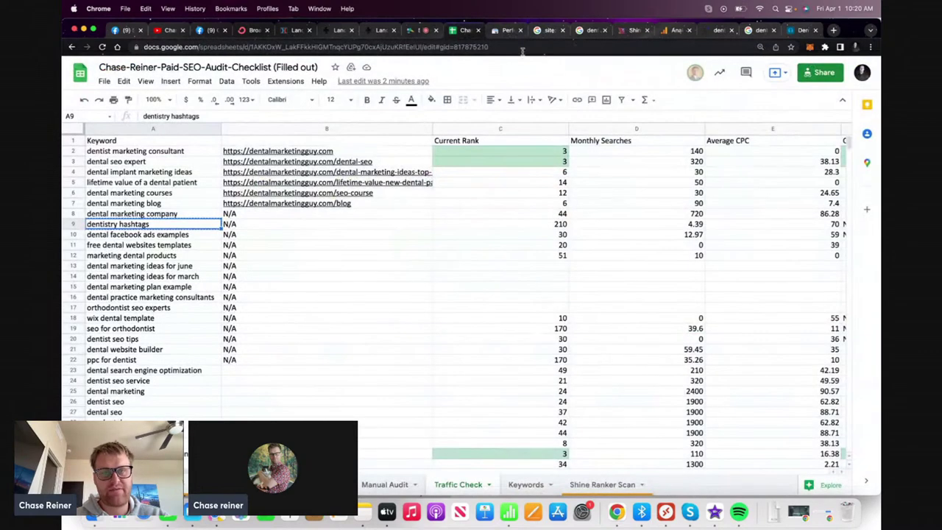
click(508, 31)
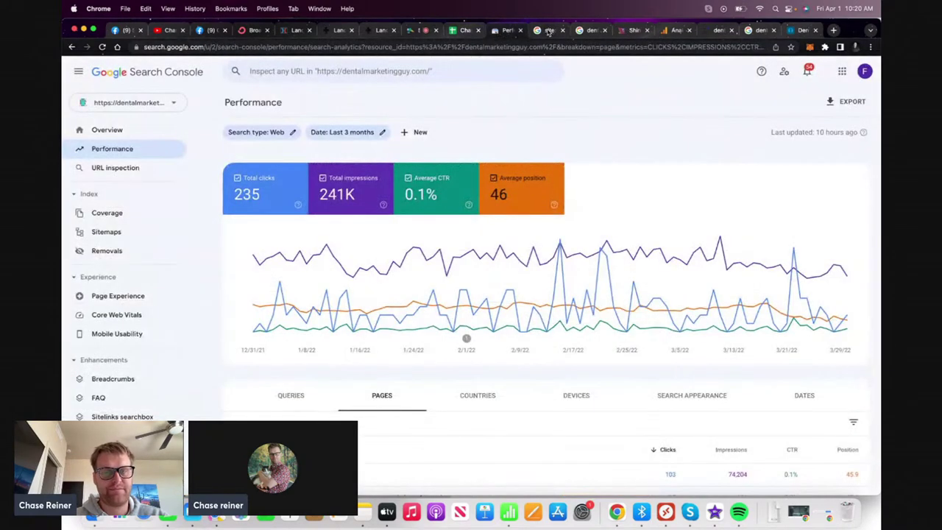
click(548, 31)
click(508, 30)
click(463, 30)
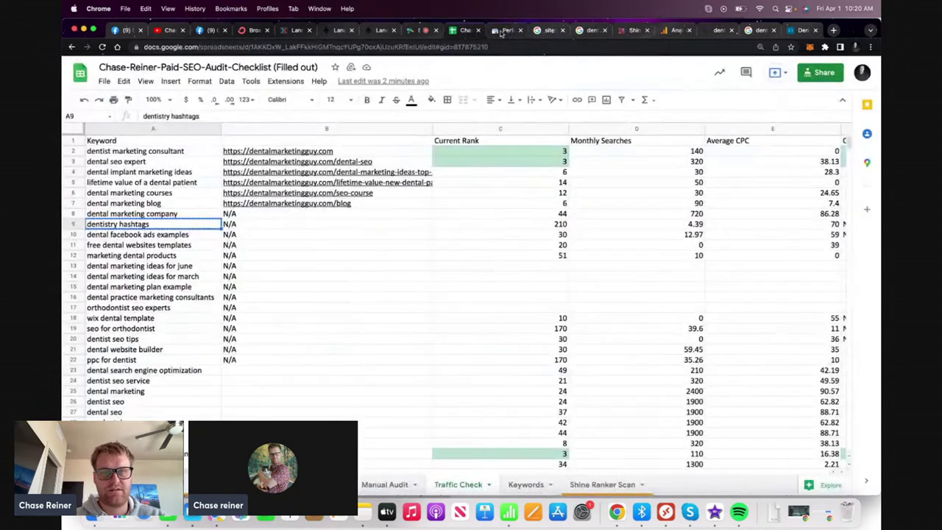
click(500, 32)
click(464, 30)
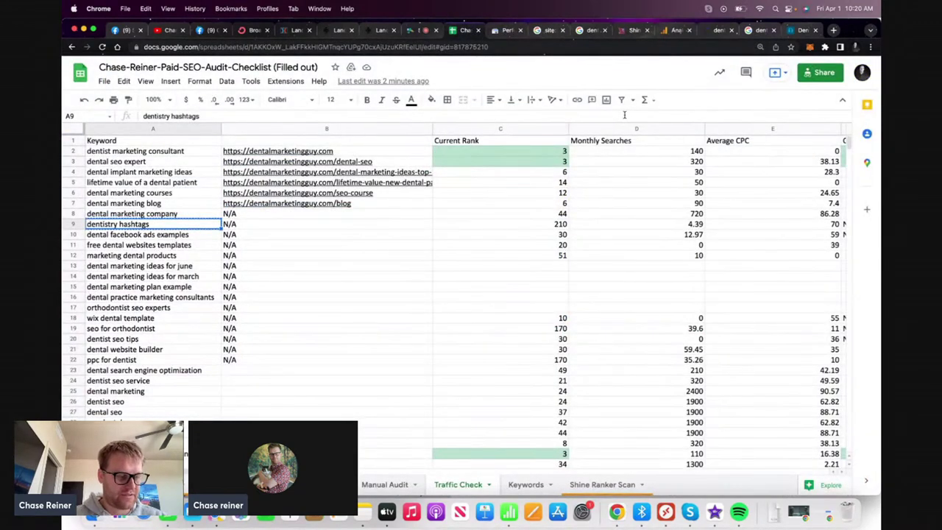
Examine the ranks and ranking URLs for the remaining keywords throughout the Traffic Check sheet
scroll(446, 277, down, 10)
scroll(446, 277, up, 10)
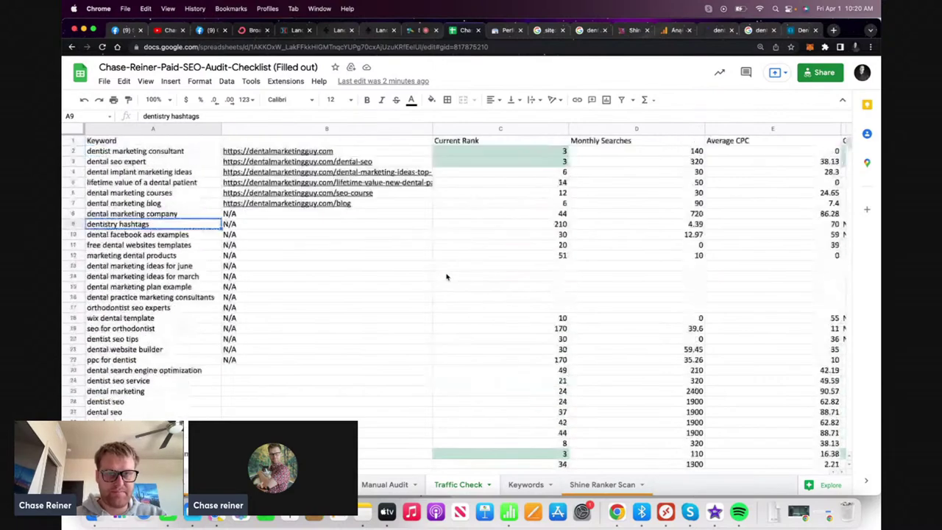
key(ctrl+c)
click(380, 237)
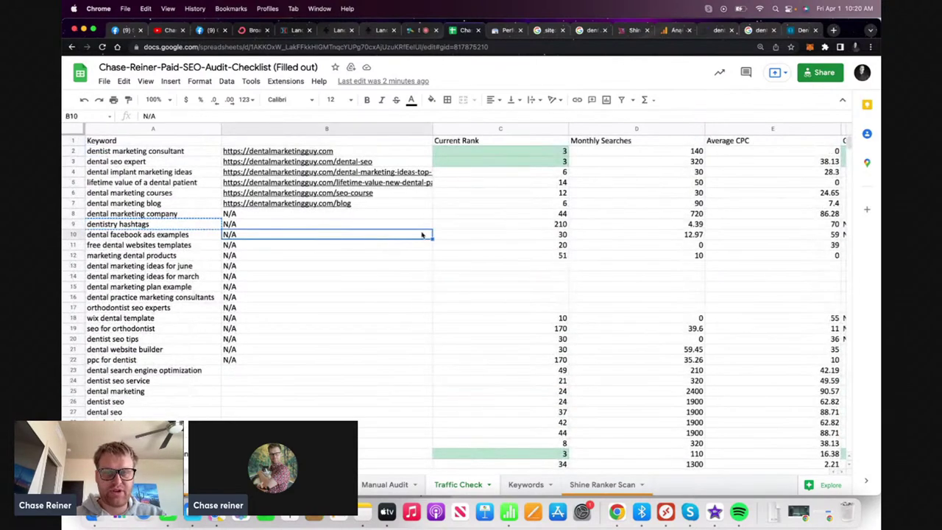
scroll(421, 235, down, 10)
scroll(422, 235, right, 6)
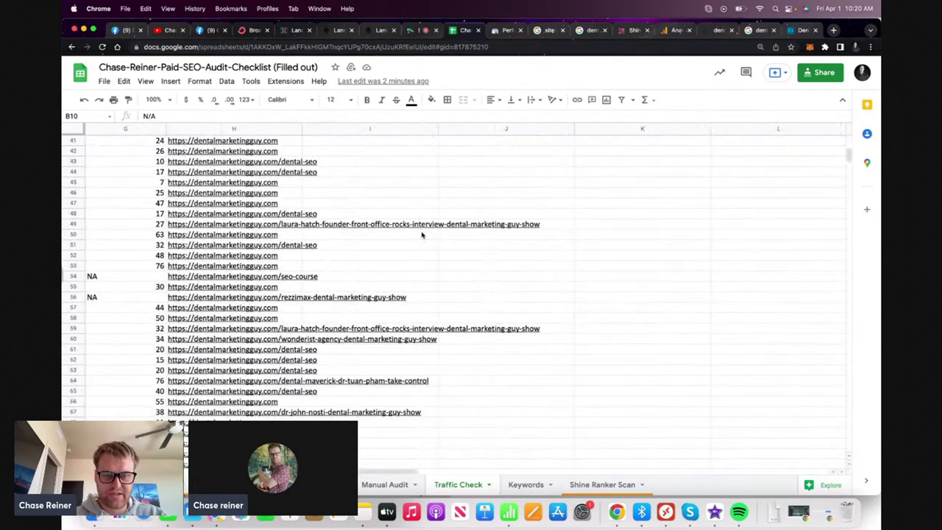
scroll(421, 235, down, 15)
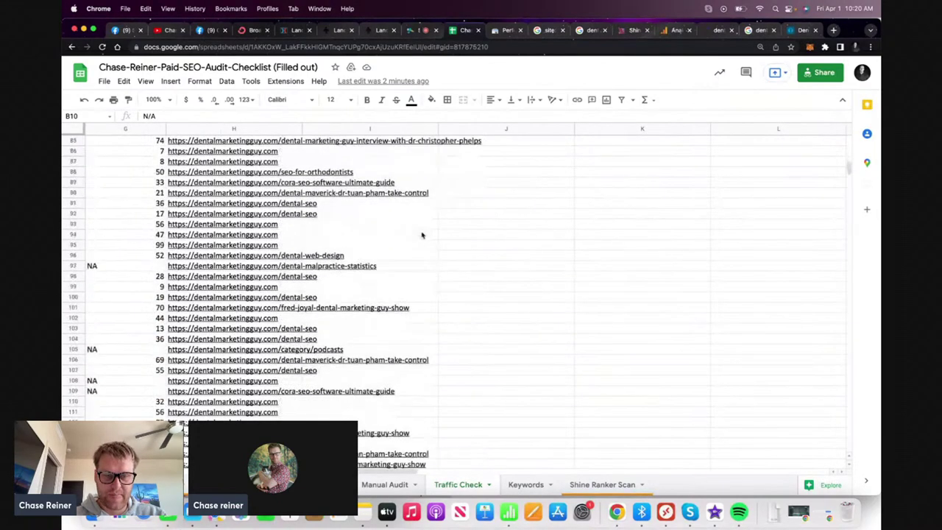
scroll(422, 235, left, 2)
scroll(422, 234, down, 15)
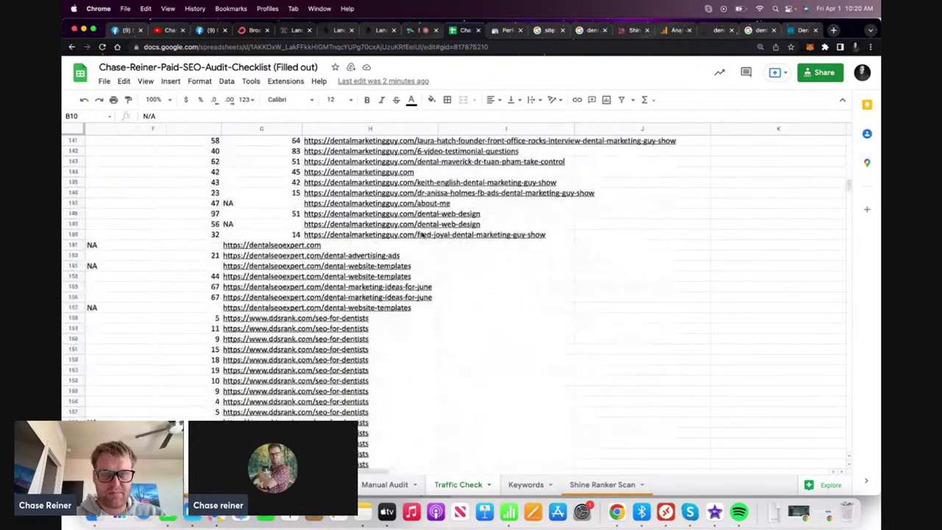
scroll(421, 235, down, 15)
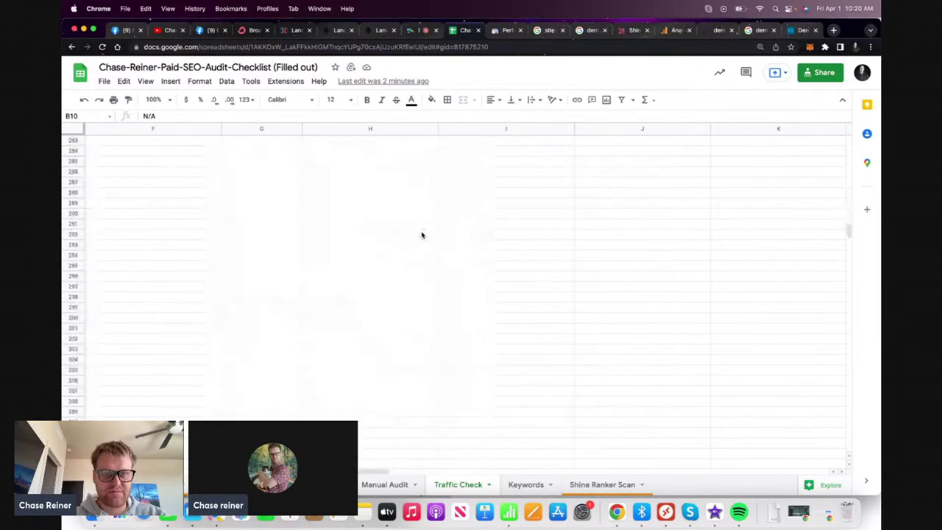
scroll(422, 235, up, 5)
scroll(421, 235, left, 10)
Review the Search Console top pages table for pages with few clicks
click(507, 30)
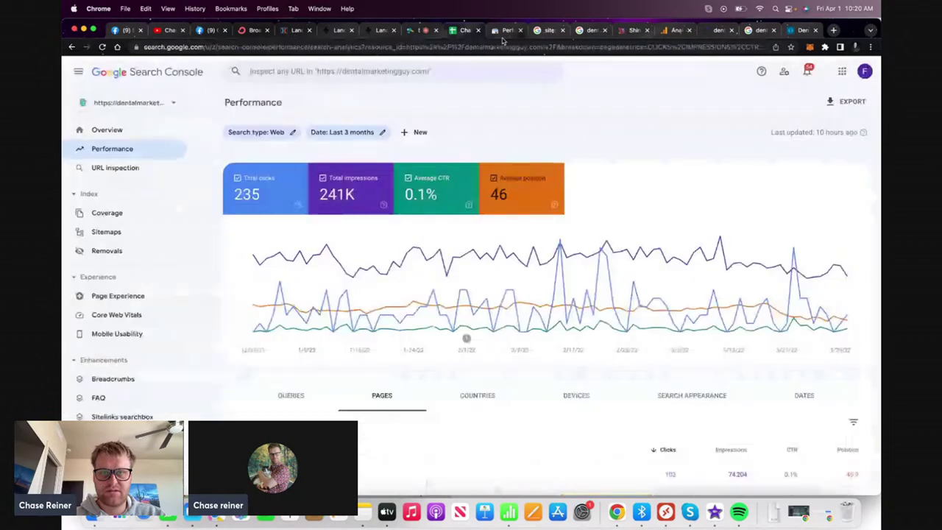
scroll(444, 411, down, 2)
scroll(445, 410, down, 15)
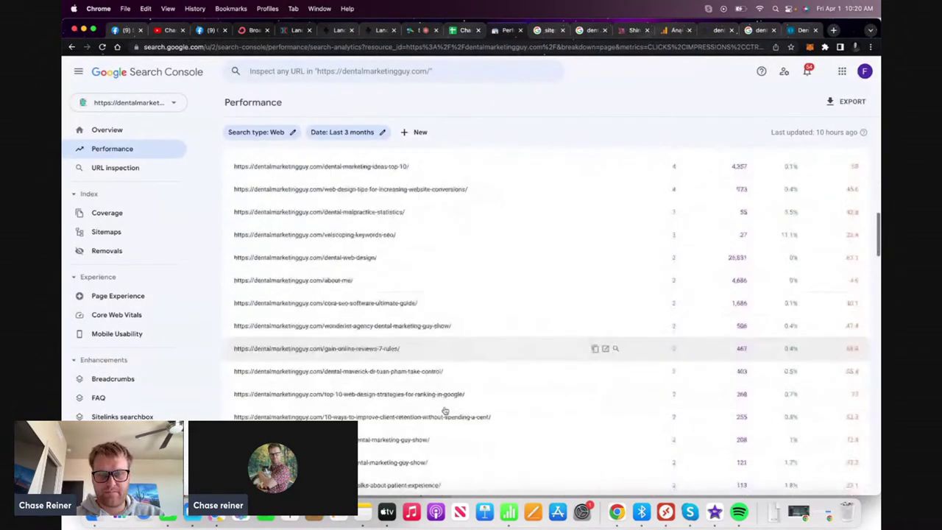
scroll(444, 410, up, 15)
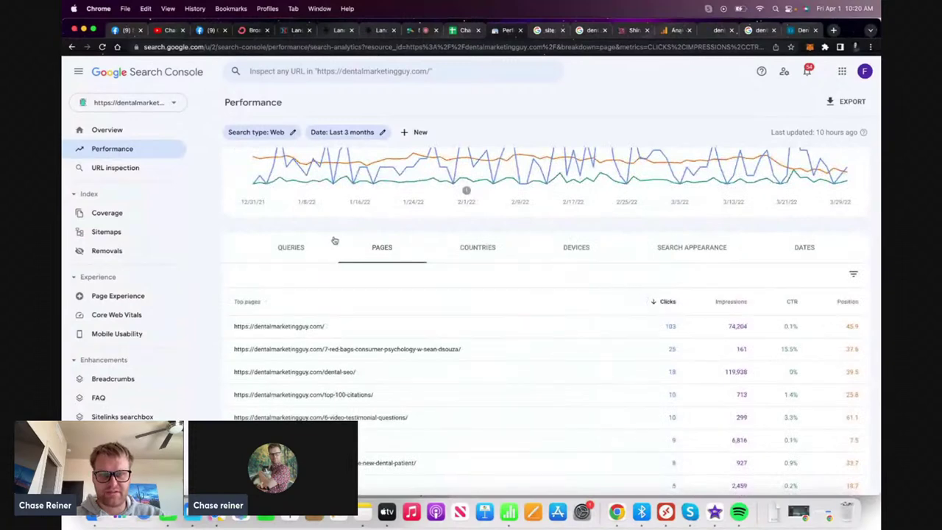
Break the Search Console performance results down by queries and show 100 rows per page
click(334, 241)
scroll(328, 326, down, 5)
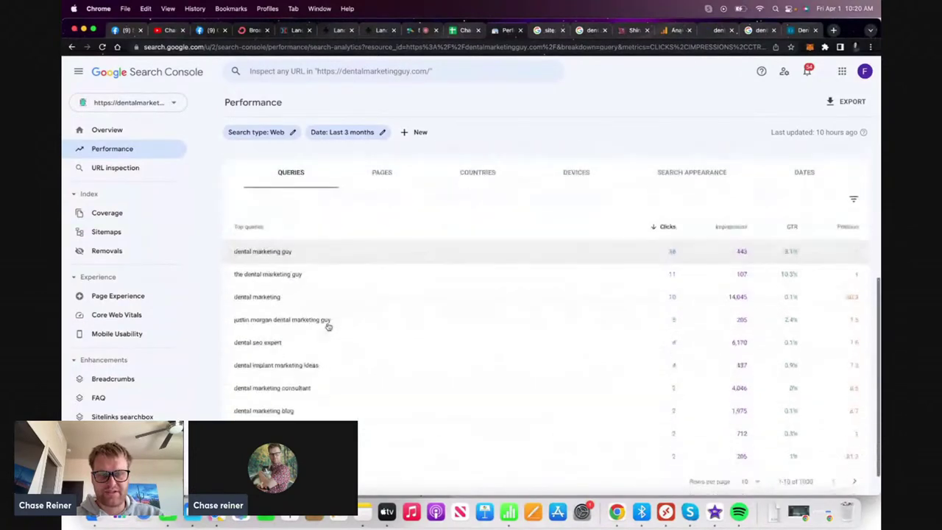
scroll(329, 326, down, 1)
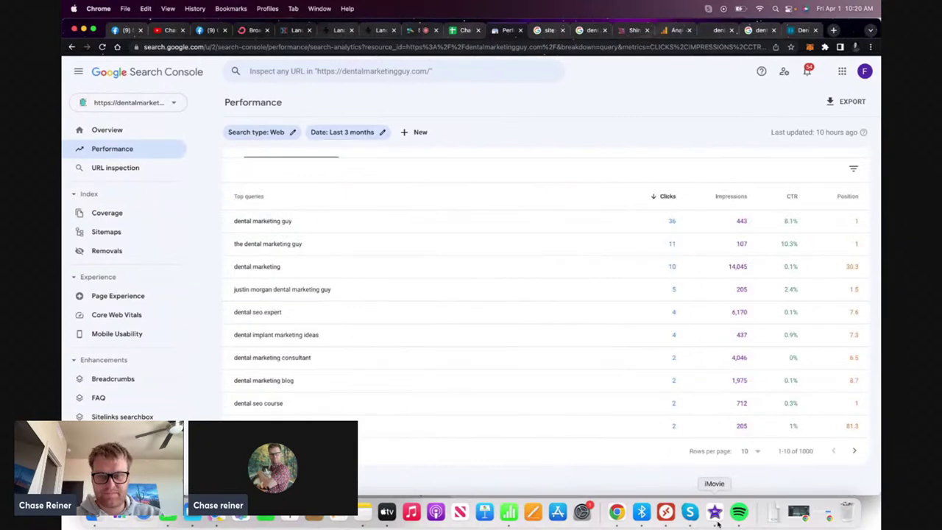
scroll(618, 361, up, 5)
scroll(618, 361, down, 12)
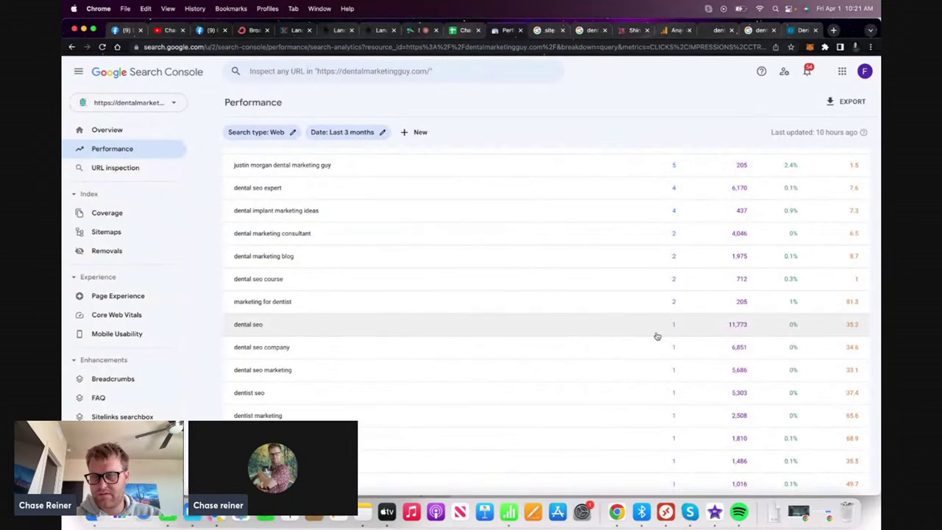
Examine the clicks, impressions and average positions of the top 100 queries, and return to the video call tab
scroll(643, 355, down, 5)
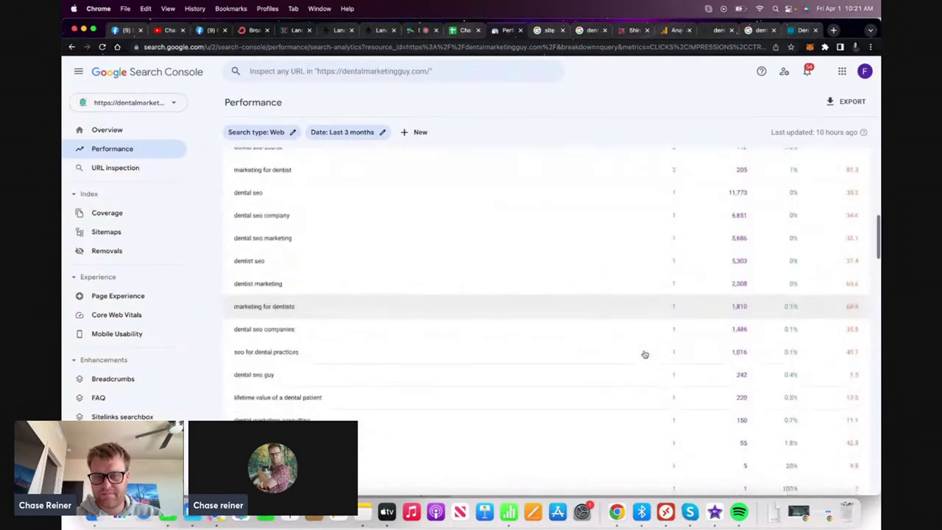
scroll(644, 354, down, 15)
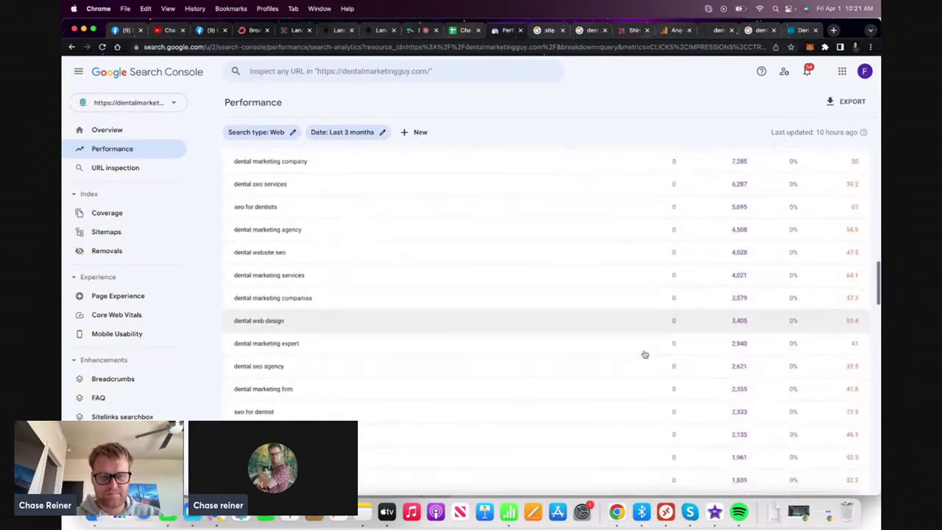
scroll(644, 355, down, 15)
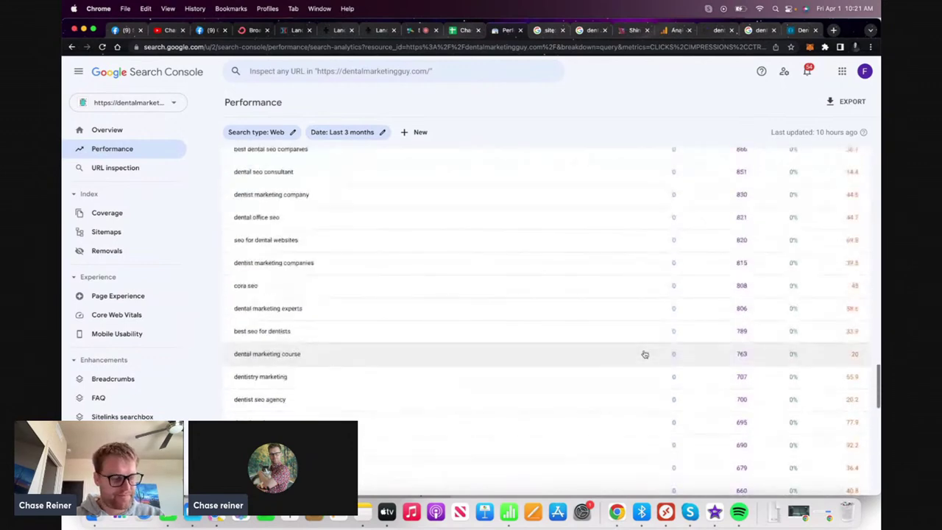
scroll(644, 354, down, 15)
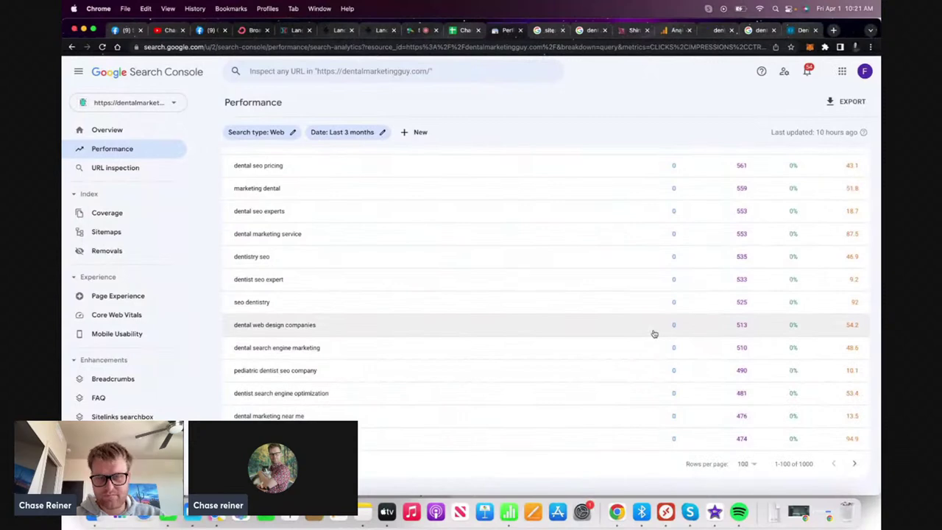
scroll(536, 351, up, 5)
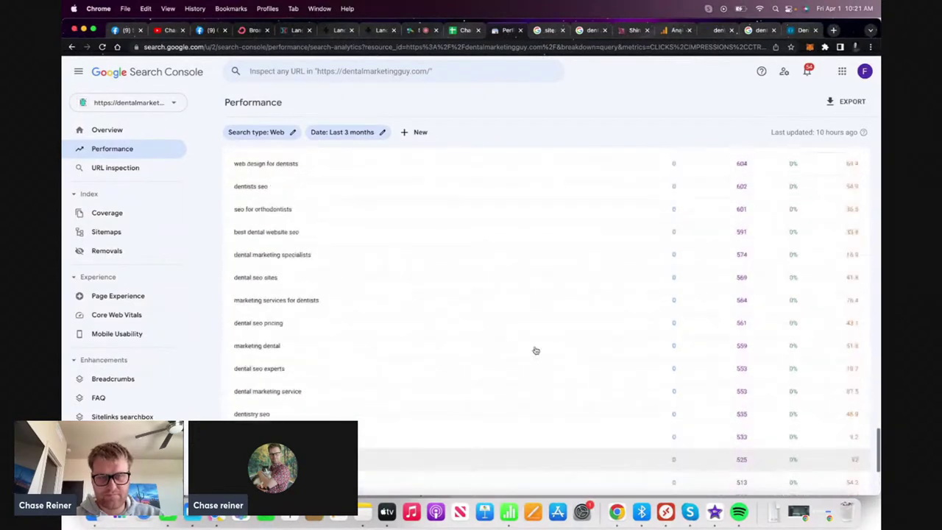
scroll(535, 350, up, 20)
scroll(525, 348, down, 4)
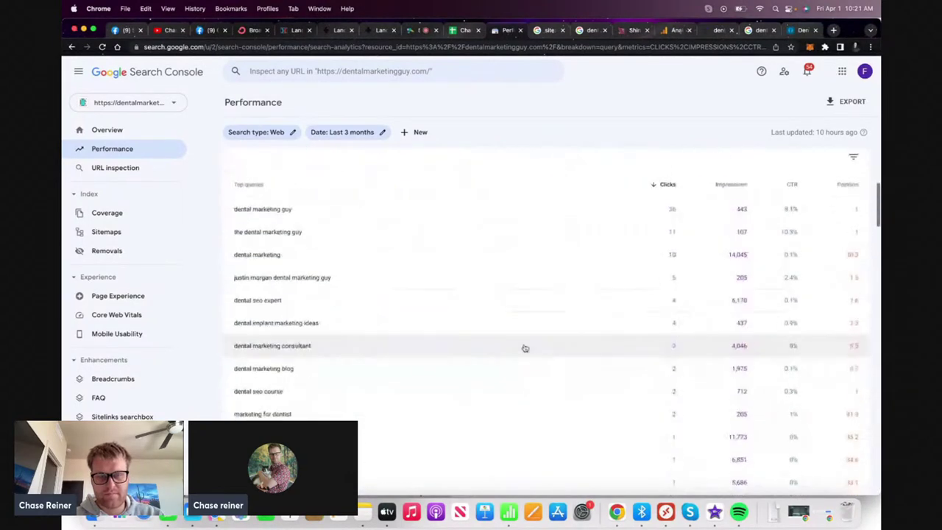
scroll(524, 349, up, 4)
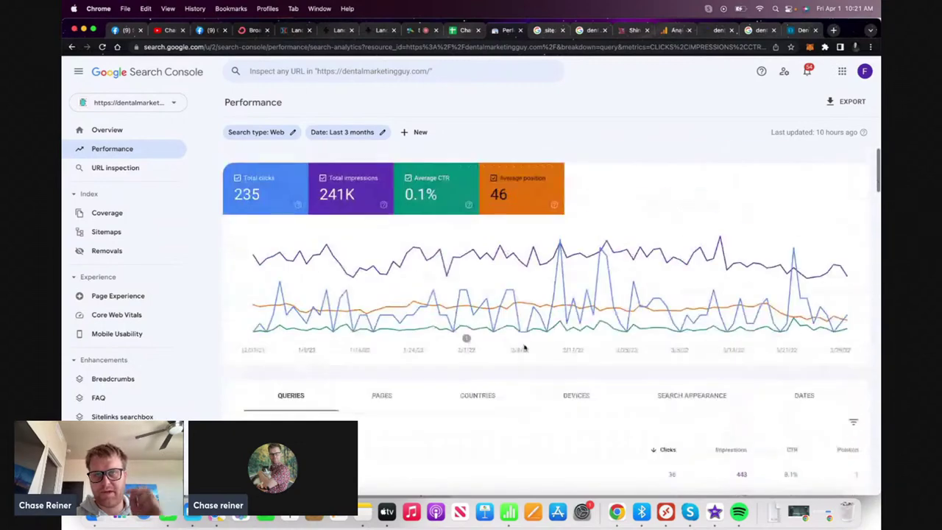
click(417, 30)
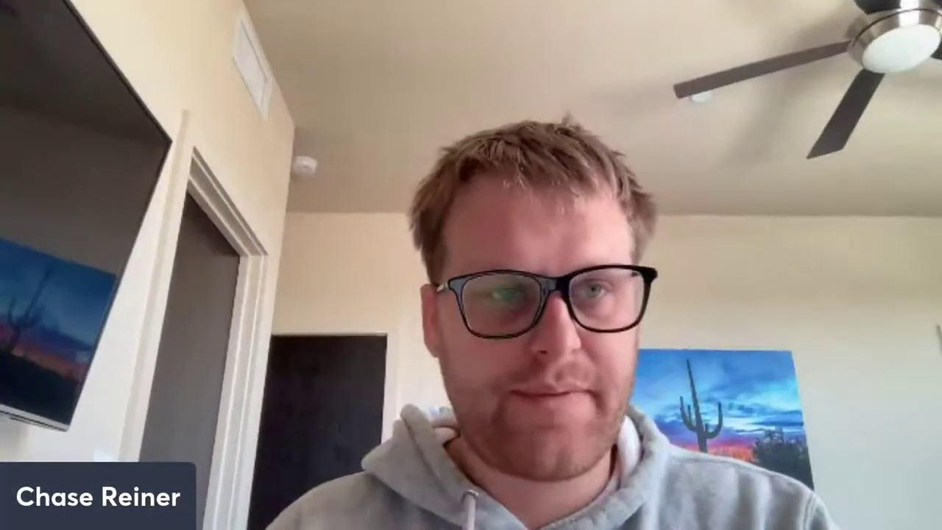